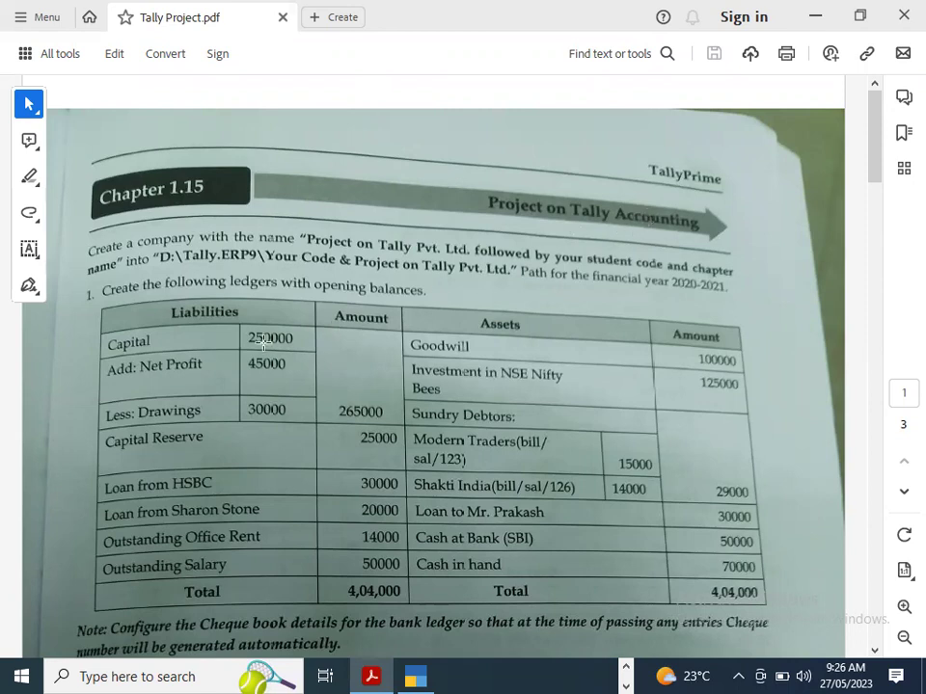
- Check the company instructions in the Tally Project PDF, switch to TallyPrime and start creating a new company
{"action": "scroll", "coordinate": [263, 339], "scroll_direction": "down", "scroll_amount": 1}
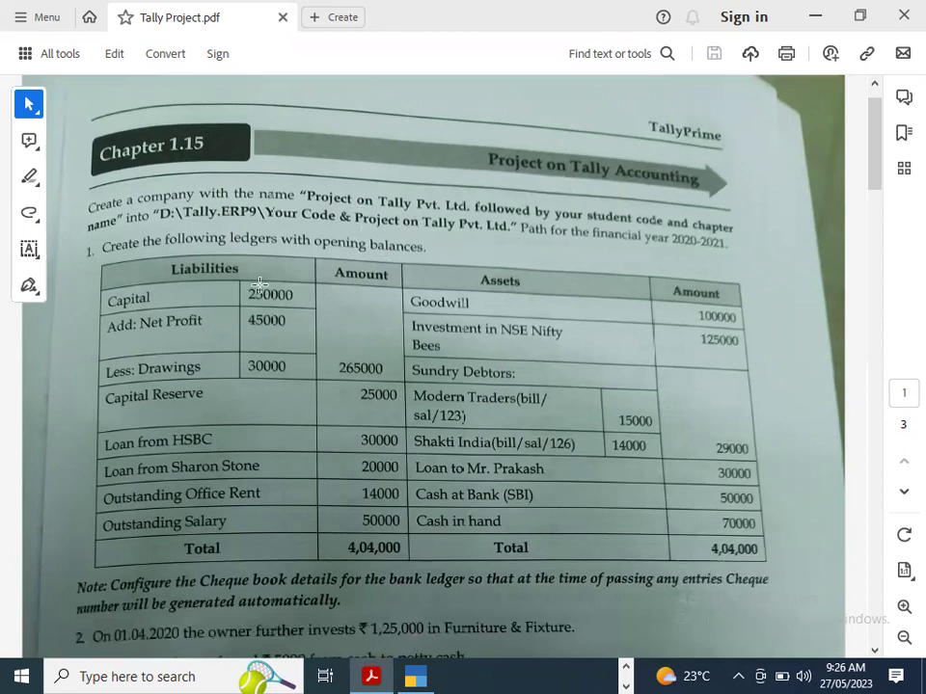
{"action": "scroll", "coordinate": [157, 266], "scroll_direction": "down", "scroll_amount": 1}
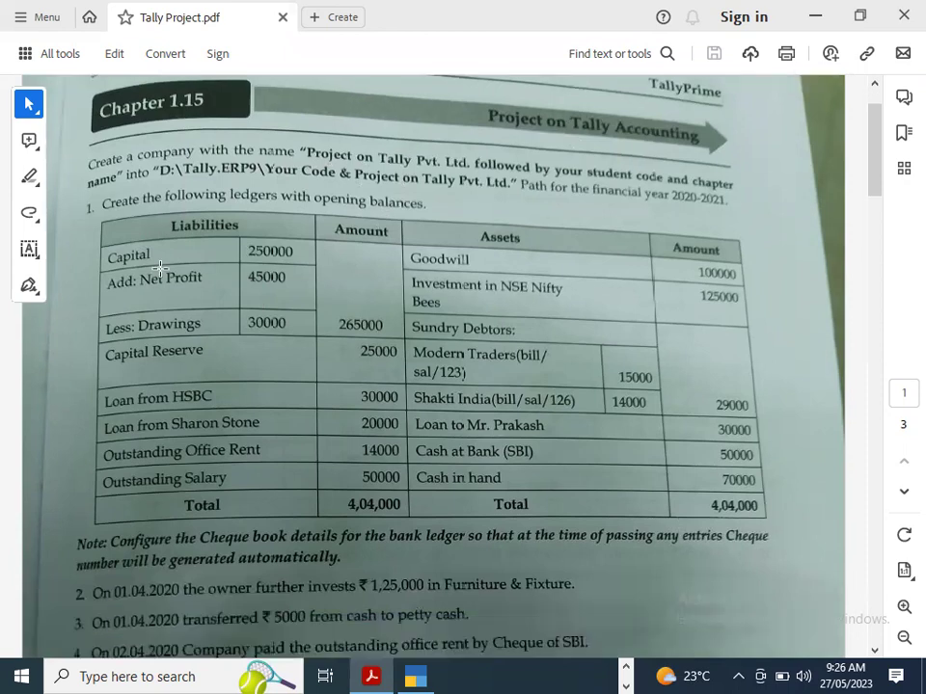
{"action": "left_click", "coordinate": [416, 676]}
{"action": "key", "text": "Up"}
{"action": "key", "text": "Up"}
{"action": "key", "text": "Up"}
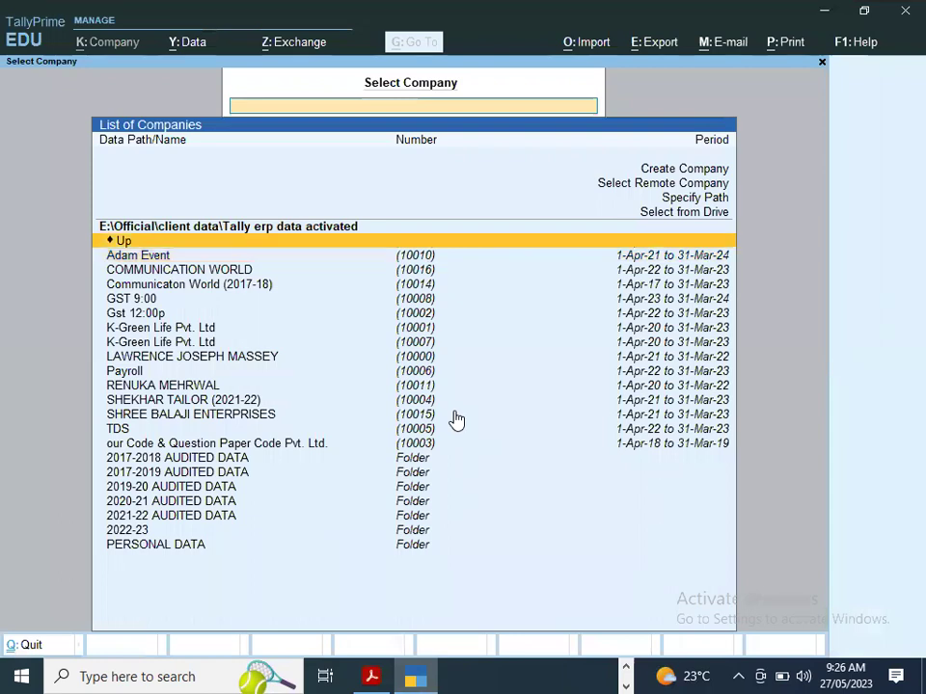
{"action": "key", "text": "Down"}
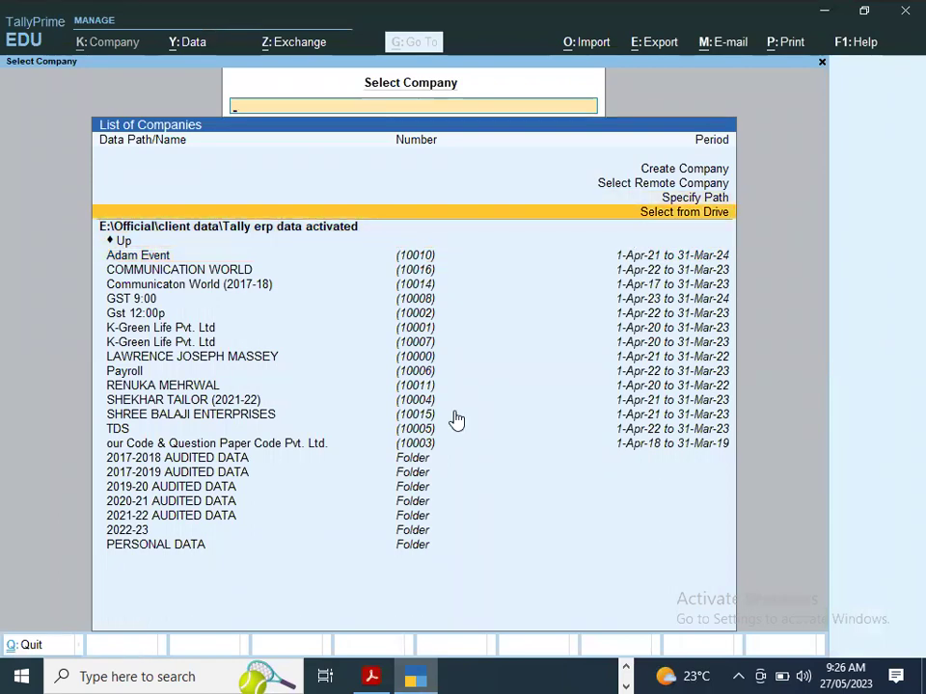
{"action": "key", "text": "Return"}
{"action": "key", "text": "Down"}
{"action": "key", "text": "Up"}
{"action": "key", "text": "Up"}
{"action": "key", "text": "Up"}
{"action": "key", "text": "Up"}
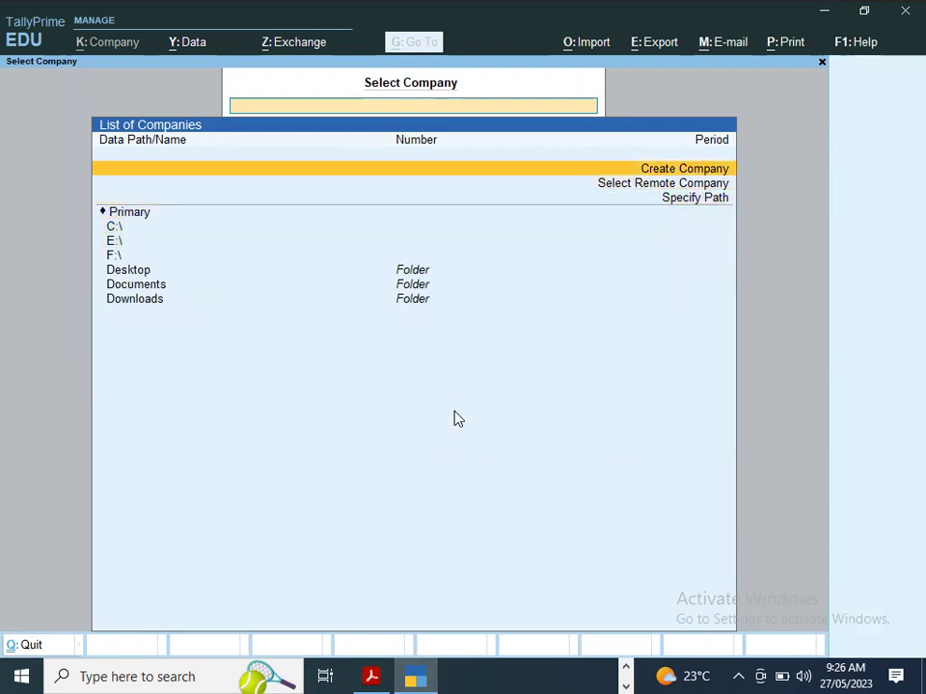
{"action": "key", "text": "Return"}
- Set the company data path to the Tally class data folder on the Desktop
{"action": "key", "text": "BackSpace"}
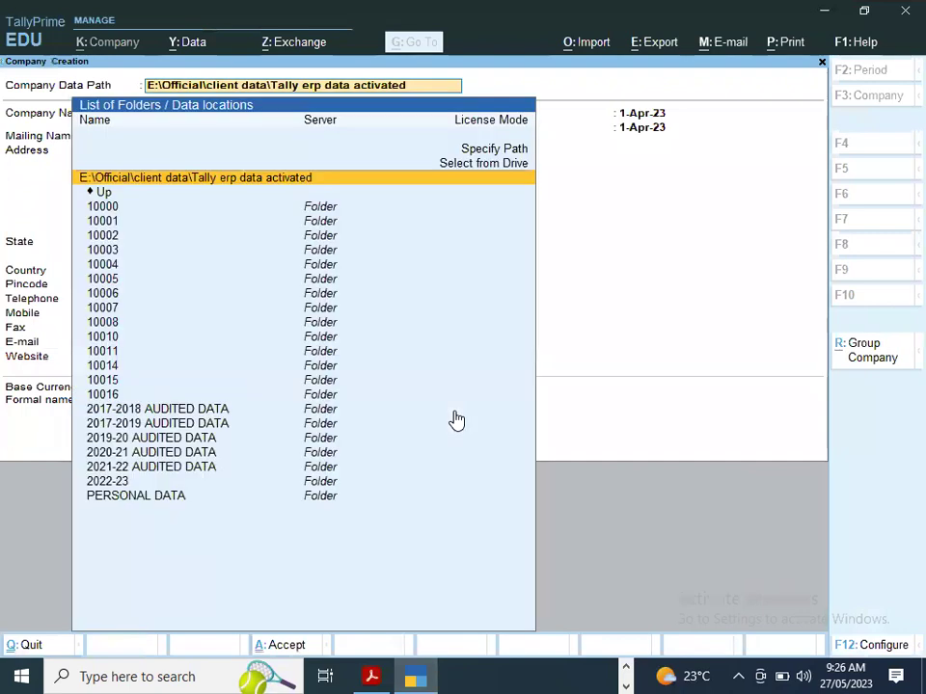
{"action": "key", "text": "Up"}
{"action": "key", "text": "Return"}
{"action": "key", "text": "Down"}
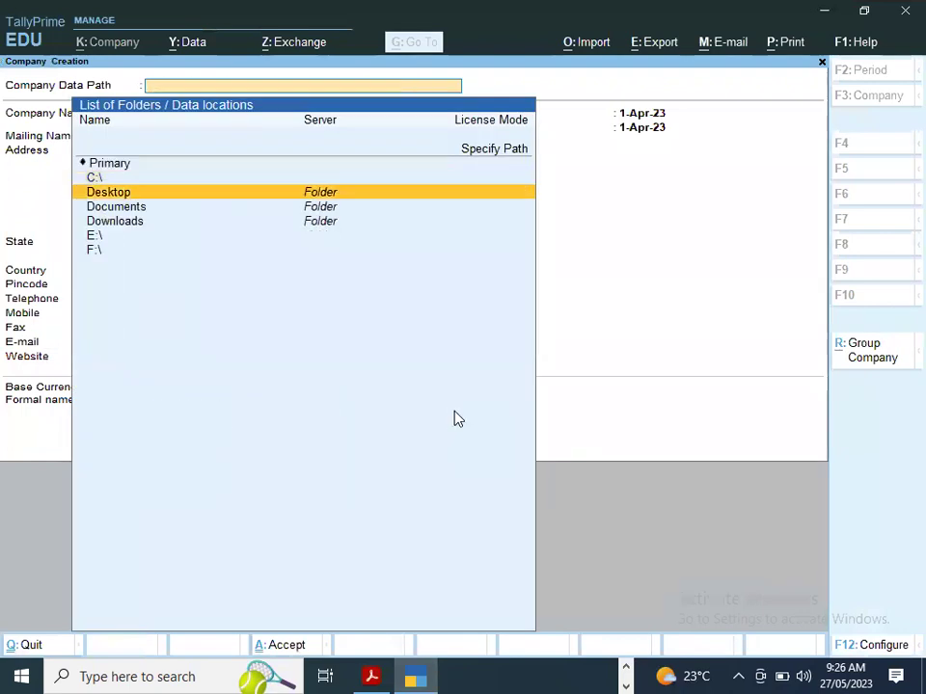
{"action": "key", "text": "Return"}
{"action": "key", "text": "Down"}
{"action": "key", "text": "Down"}
{"action": "key", "text": "Down"}
{"action": "key", "text": "Down"}
{"action": "key", "text": "Down"}
{"action": "key", "text": "Down"}
{"action": "key", "text": "Down"}
{"action": "key", "text": "Down"}
{"action": "key", "text": "Down"}
{"action": "key", "text": "Down"}
{"action": "key", "text": "Down"}
{"action": "key", "text": "Down"}
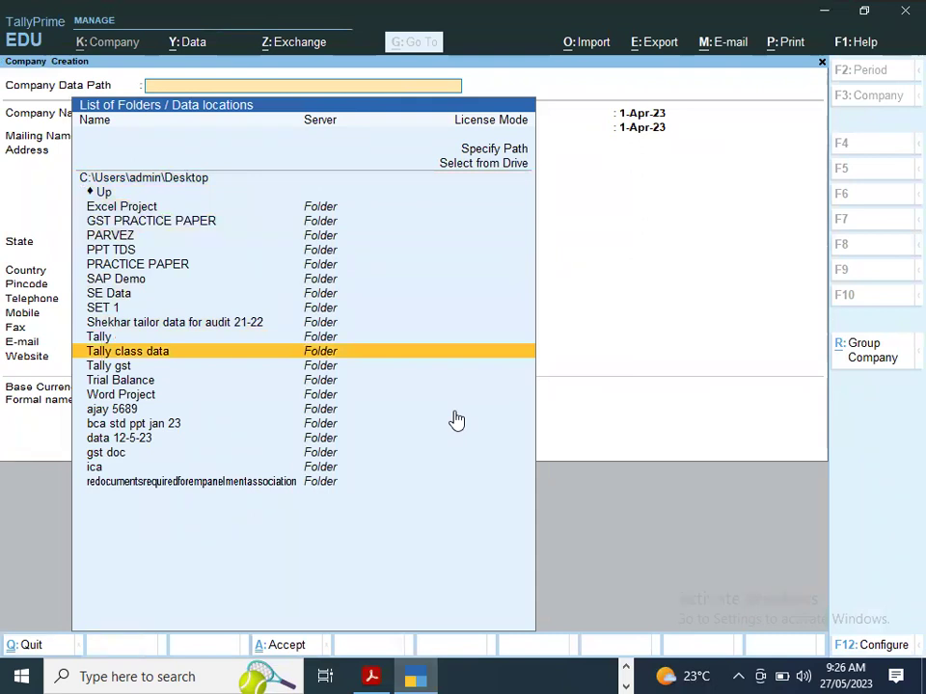
{"action": "key", "text": "Return"}
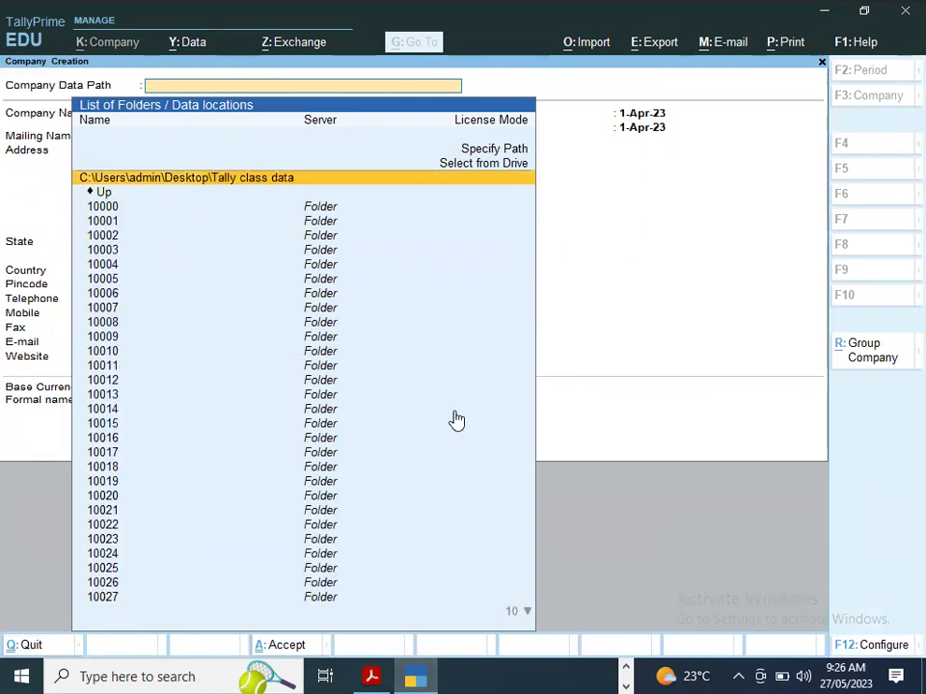
{"action": "key", "text": "Up"}
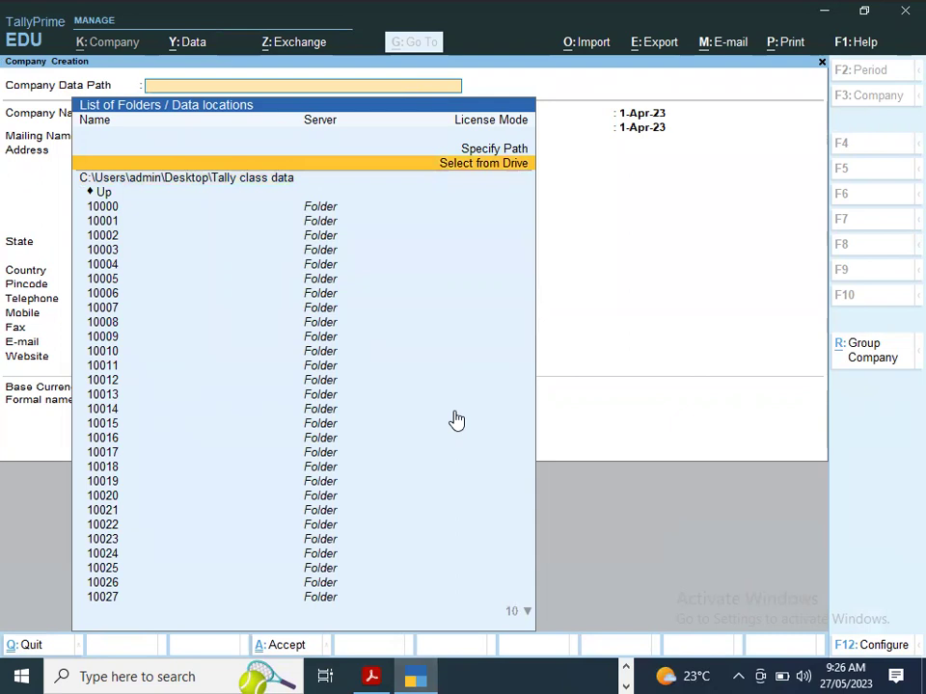
{"action": "key", "text": "Down"}
{"action": "key", "text": "Return"}
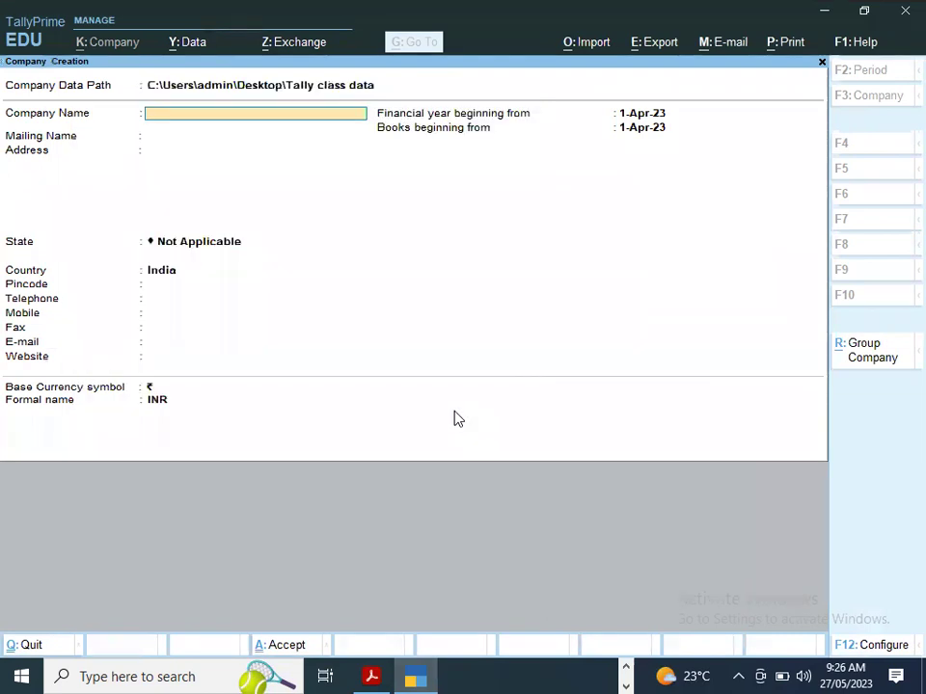
- Name the company Tally Project and set its state to Uttarakhand, leaving the address and pincode blank
{"action": "type", "text": "P"}
{"action": "key", "text": "BackSpace"}
{"action": "type", "text": "Tally Project"}
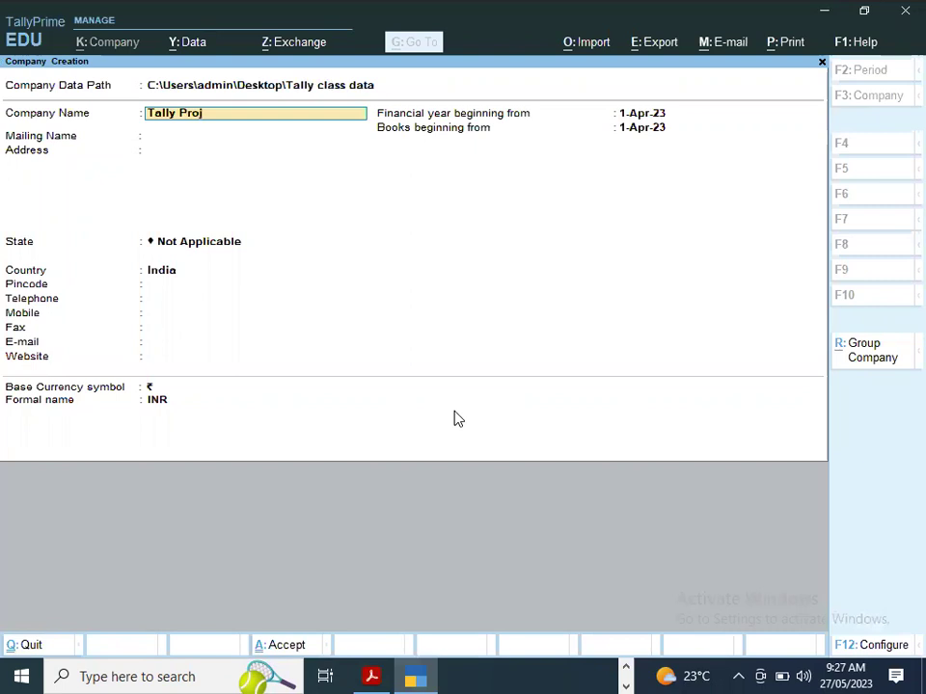
{"action": "key", "text": "Return"}
{"action": "key", "text": "Return"}
{"action": "key", "text": "Return"}
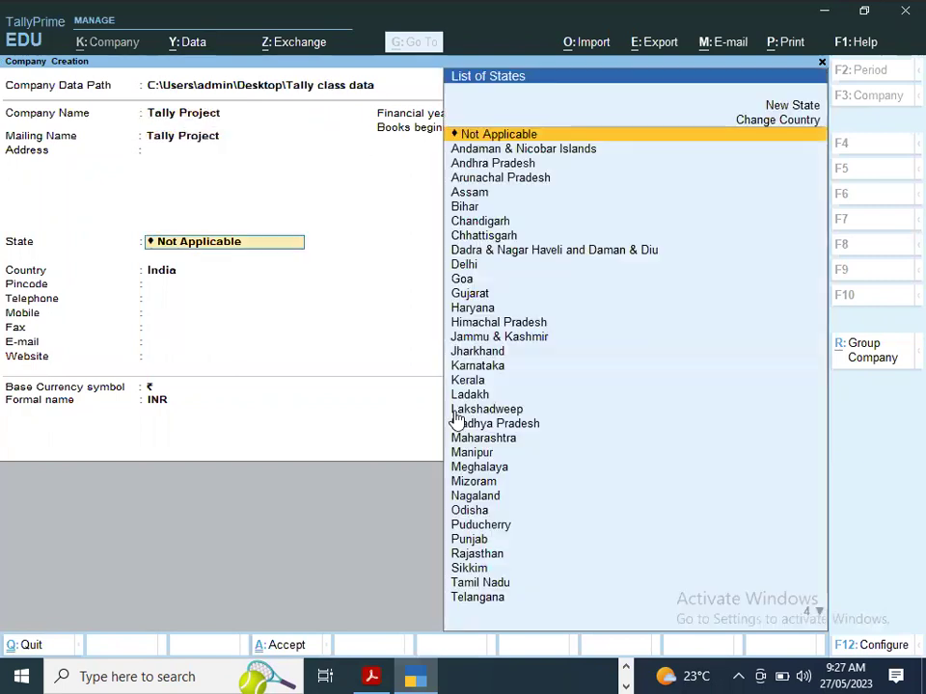
{"action": "type", "text": "U"}
{"action": "key", "text": "Return"}
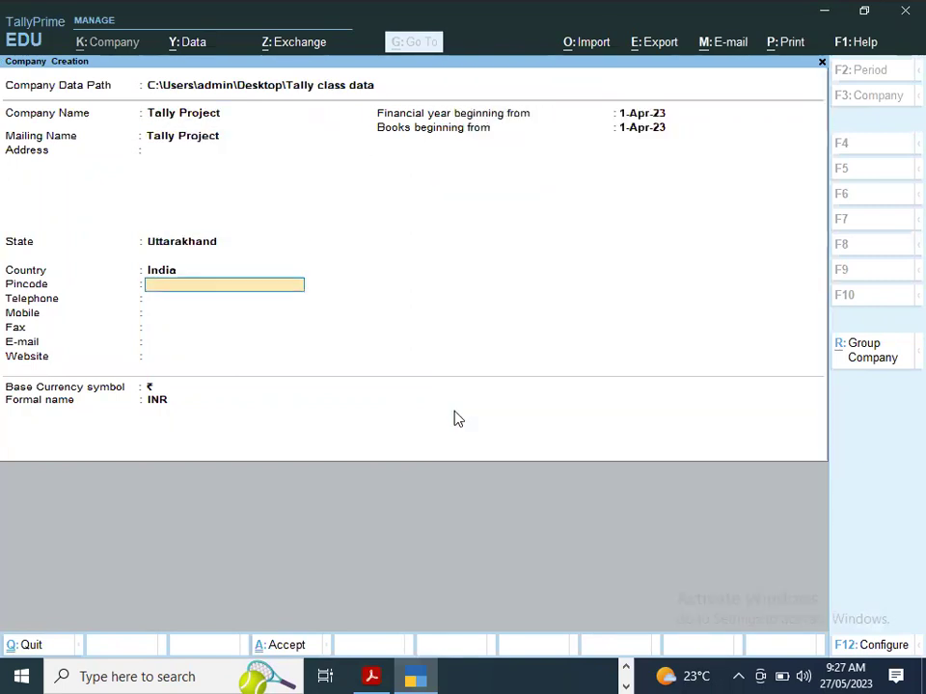
{"action": "key", "text": "Return"}
{"action": "key", "text": "Return"}
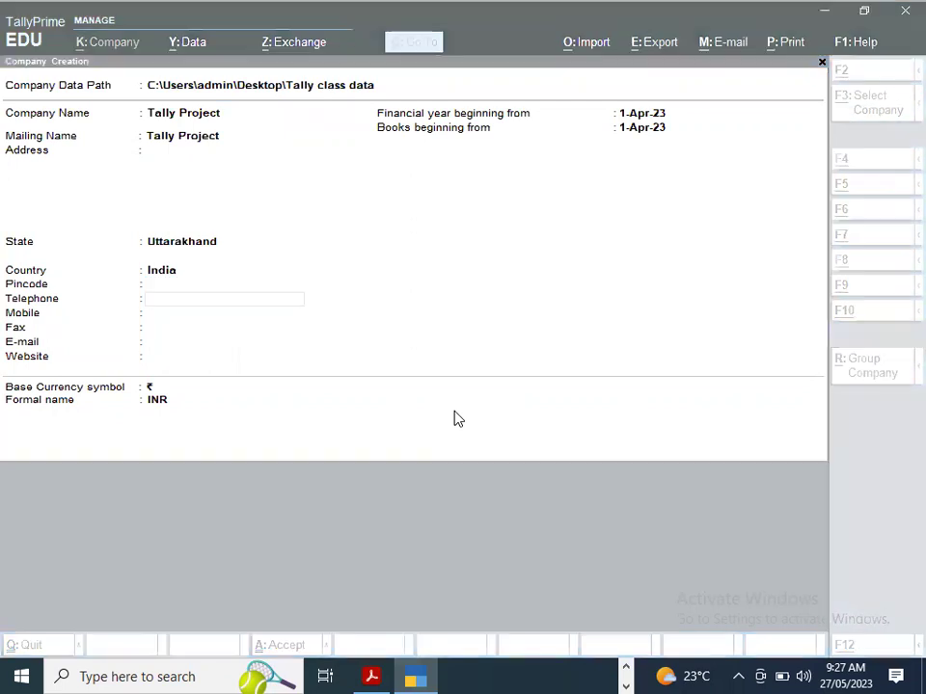
- Set the company's financial year and books to begin from 1-Apr-20 per the PDF, and save it with the default features
{"action": "key", "text": "alt+Tab"}
{"action": "key", "text": "Tab"}
{"action": "key", "text": "Tab"}
{"action": "key", "text": "Tab"}
{"action": "key", "text": "Tab"}
{"action": "key", "text": "Tab"}
{"action": "key", "text": "Tab"}
{"action": "key", "text": "Tab"}
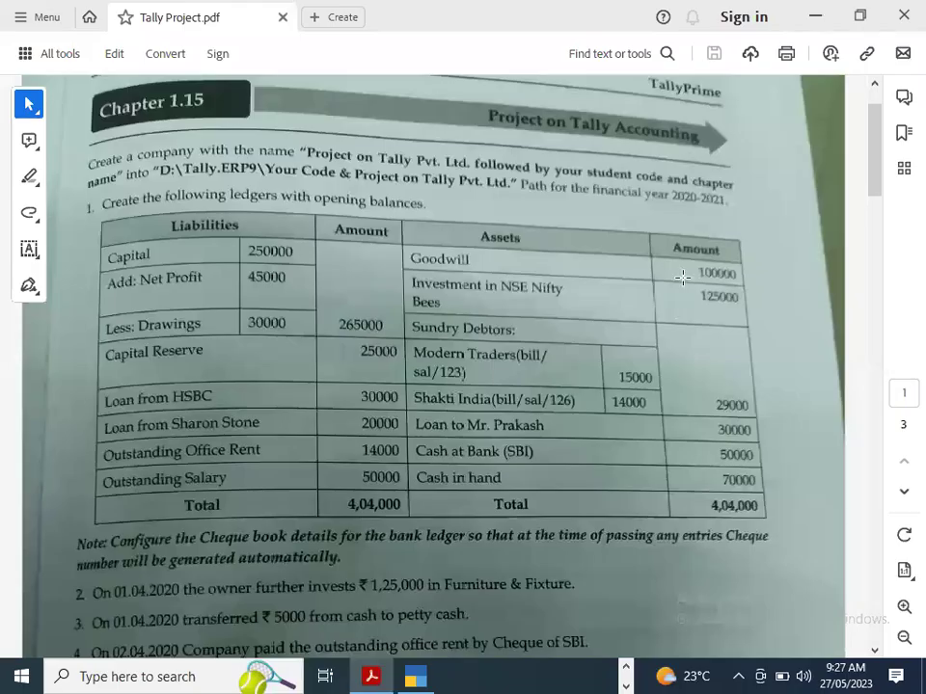
{"action": "key", "text": "alt+Tab"}
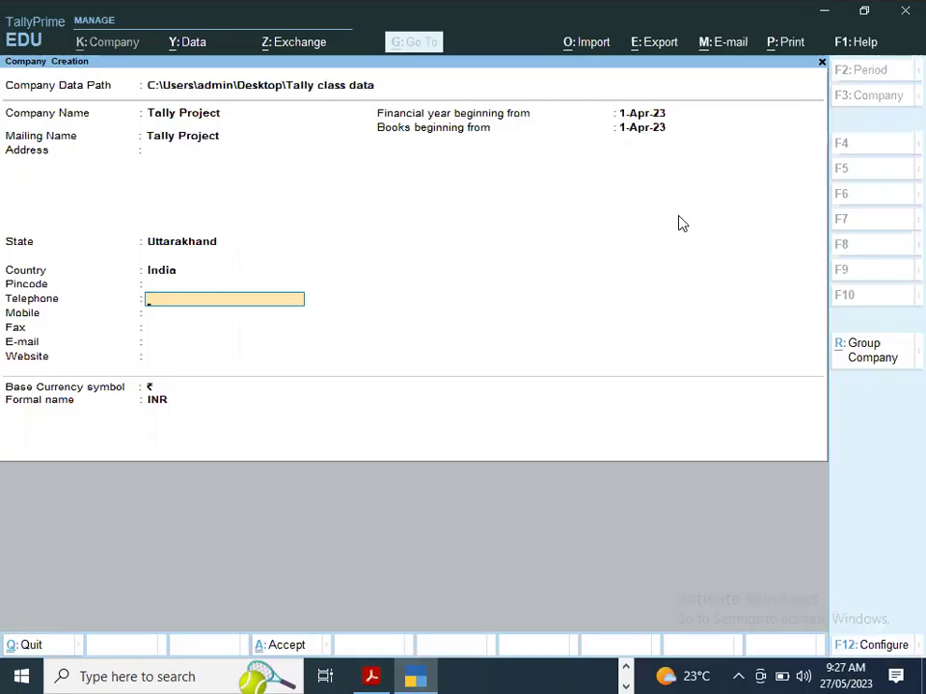
{"action": "key", "text": "Return"}
{"action": "key", "text": "Return"}
{"action": "key", "text": "Return"}
{"action": "key", "text": "Return"}
{"action": "key", "text": "Return"}
{"action": "key", "text": "Return"}
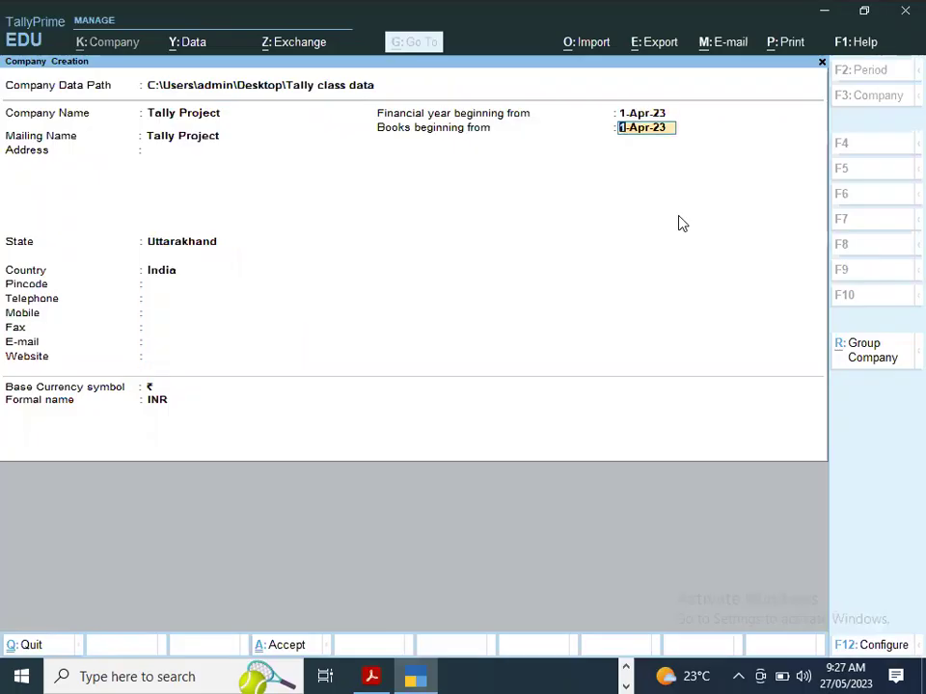
{"action": "key", "text": "BackSpace"}
{"action": "type", "text": "1-4-"}
{"action": "type", "text": "20"}
{"action": "key", "text": "Return"}
{"action": "key", "text": "Return"}
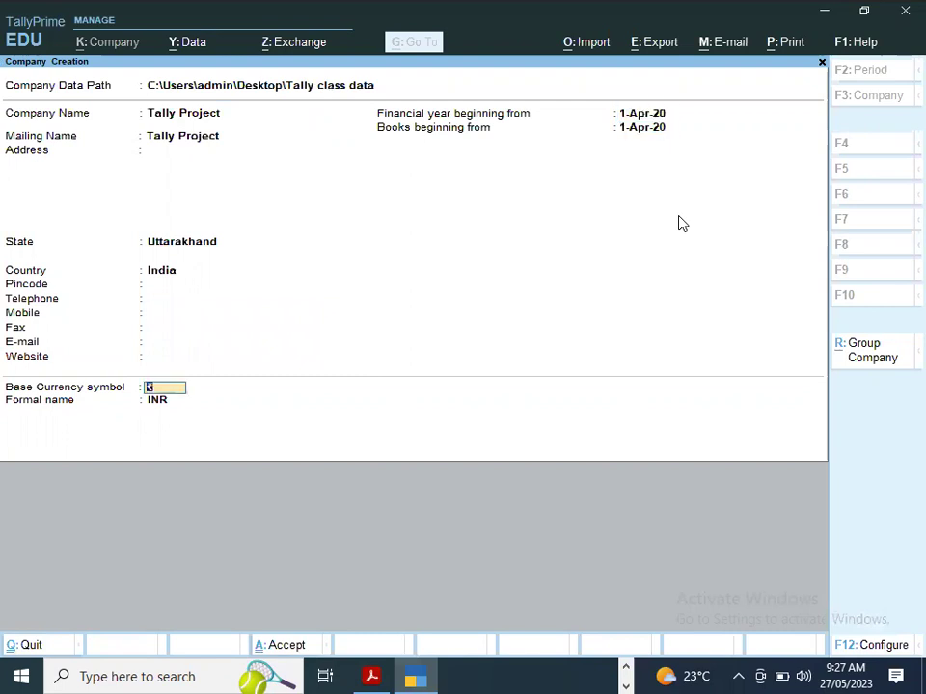
{"action": "key", "text": "ctrl+a"}
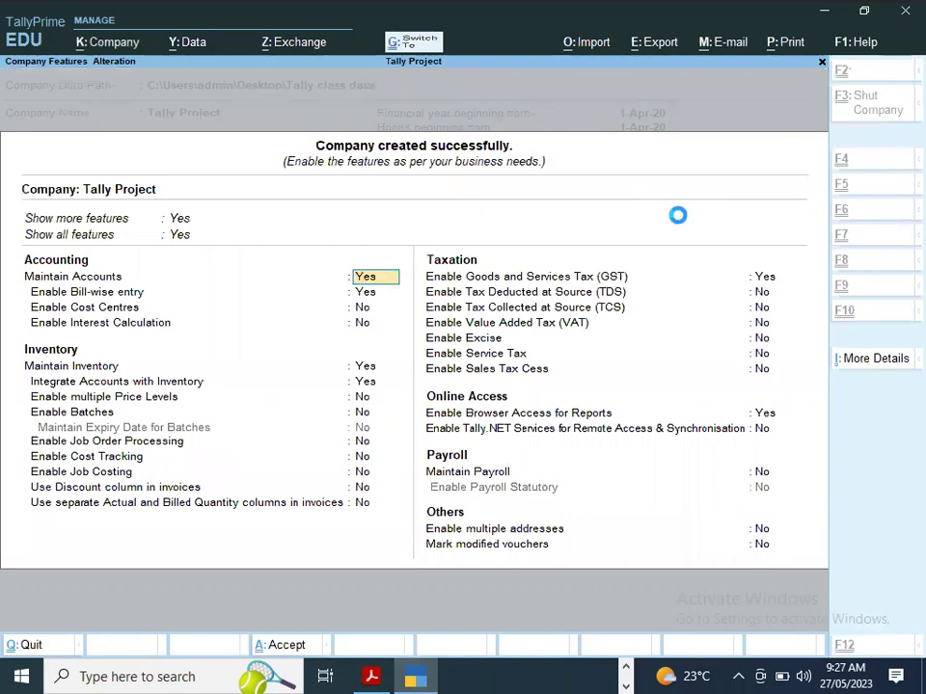
{"action": "key", "text": "ctrl+a"}
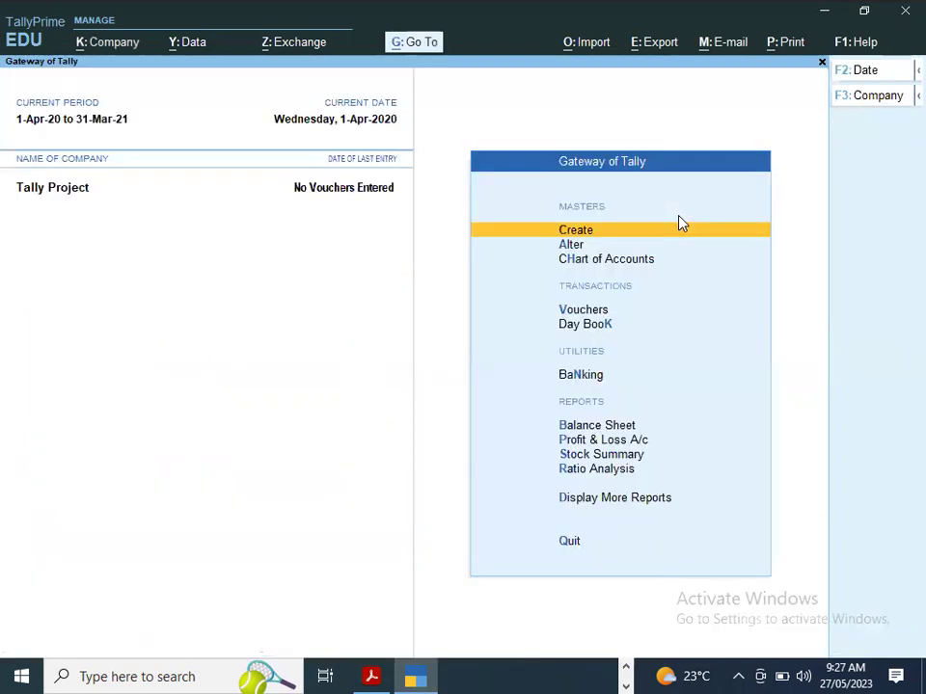
- Disable Goods and Services Tax (GST) in the company features and save the change
{"action": "key", "text": "F11"}
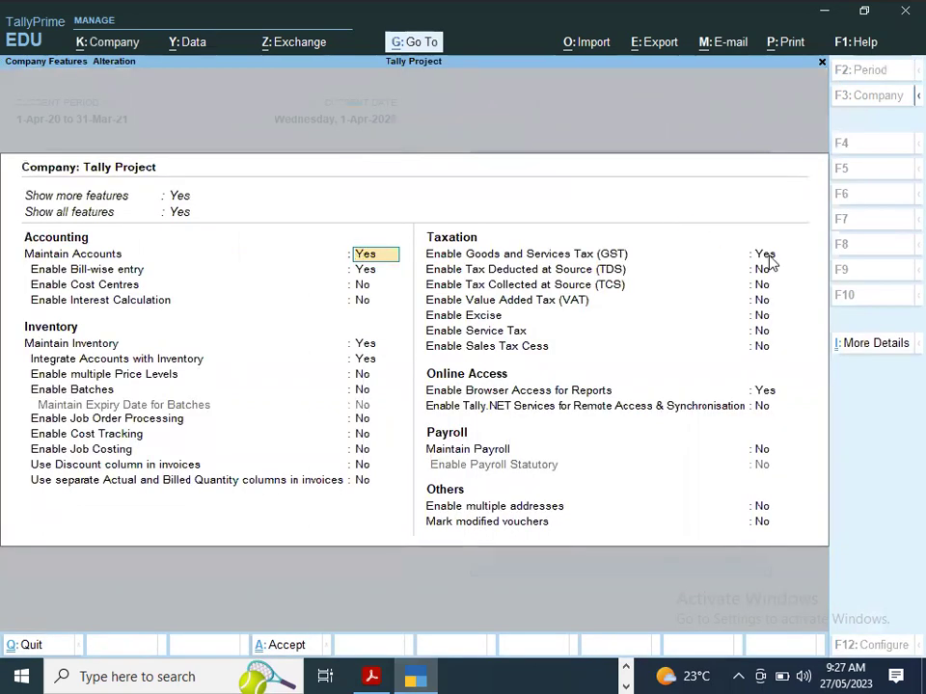
{"action": "left_click", "coordinate": [768, 254]}
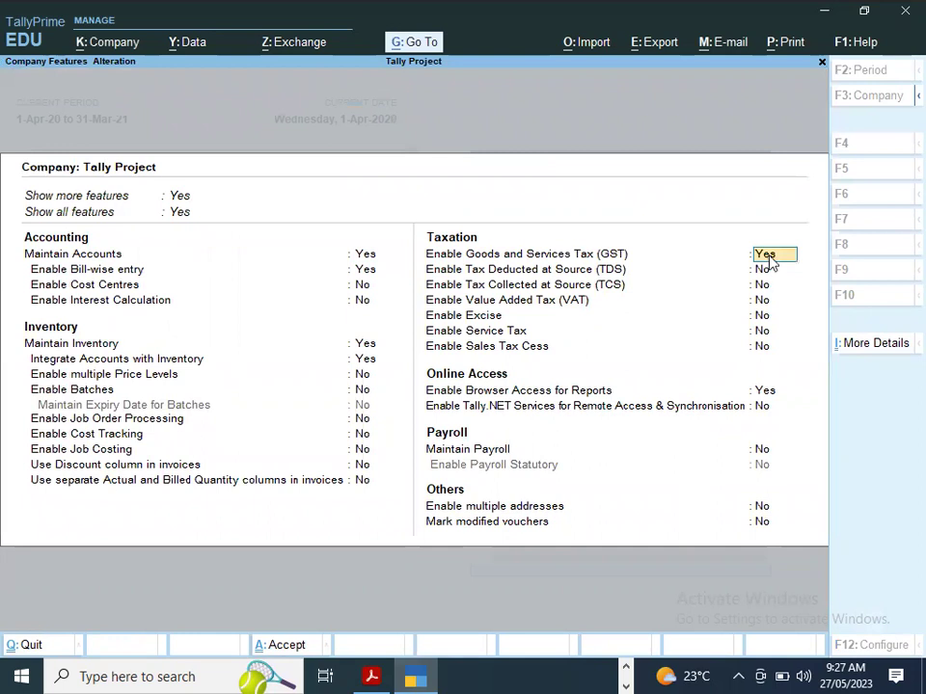
{"action": "type", "text": "n"}
{"action": "key", "text": "alt"}
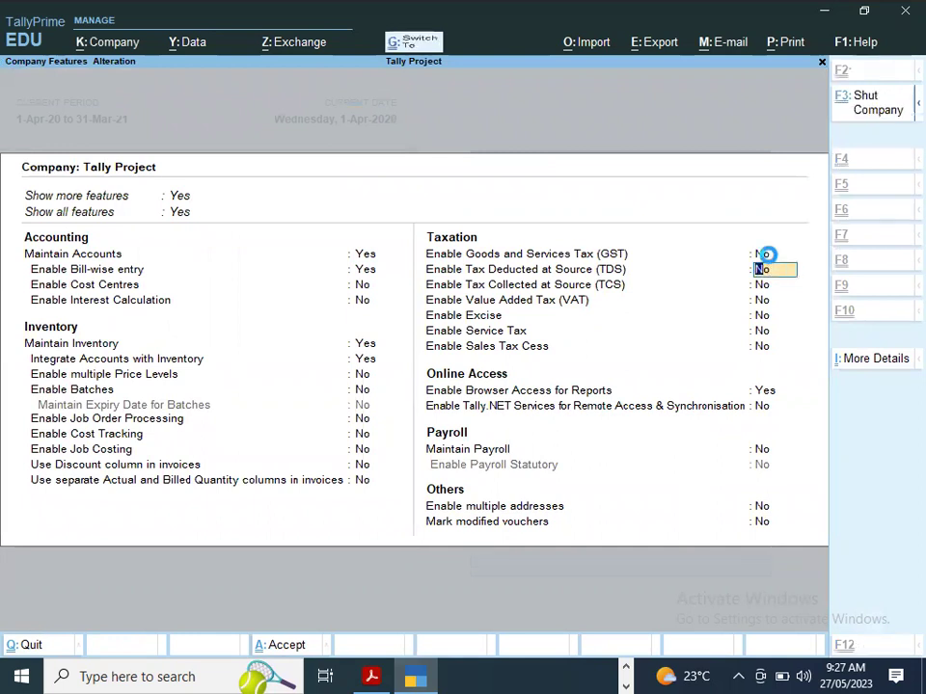
{"action": "key", "text": "ctrl+a"}
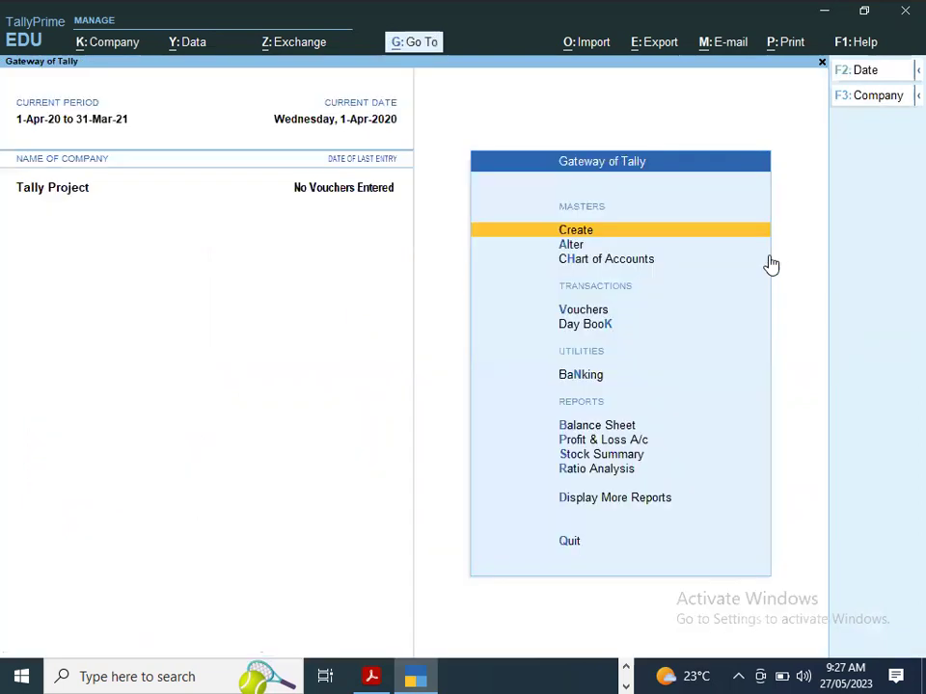
- Start a new ledger named Capital under Capital Account, keeping the default mailing, banking and tax details
{"action": "key", "text": "alt+Tab"}
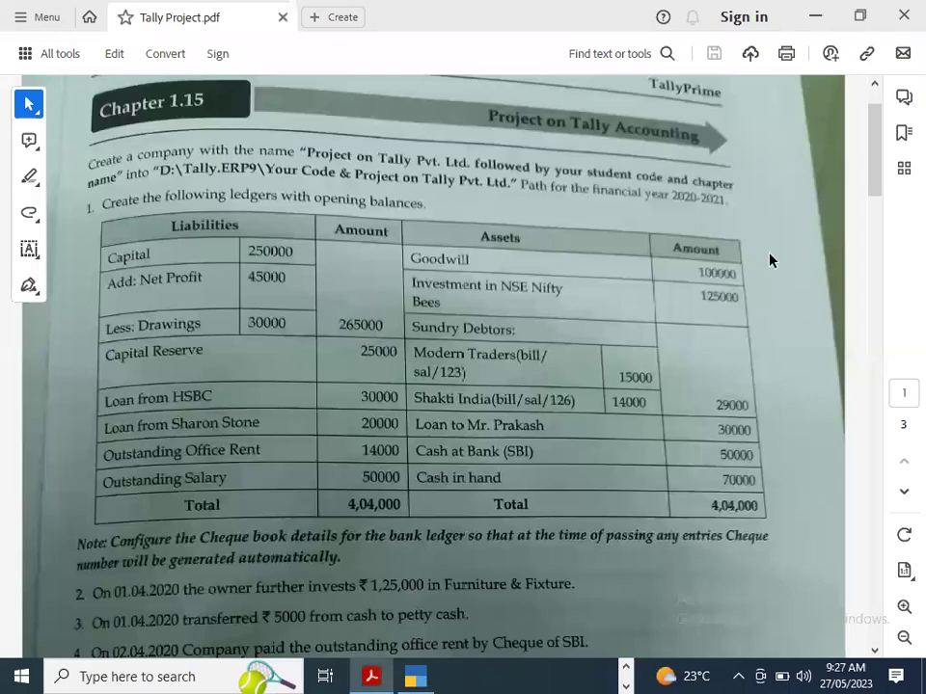
{"action": "key", "text": "alt+Tab"}
{"action": "key", "text": "Return"}
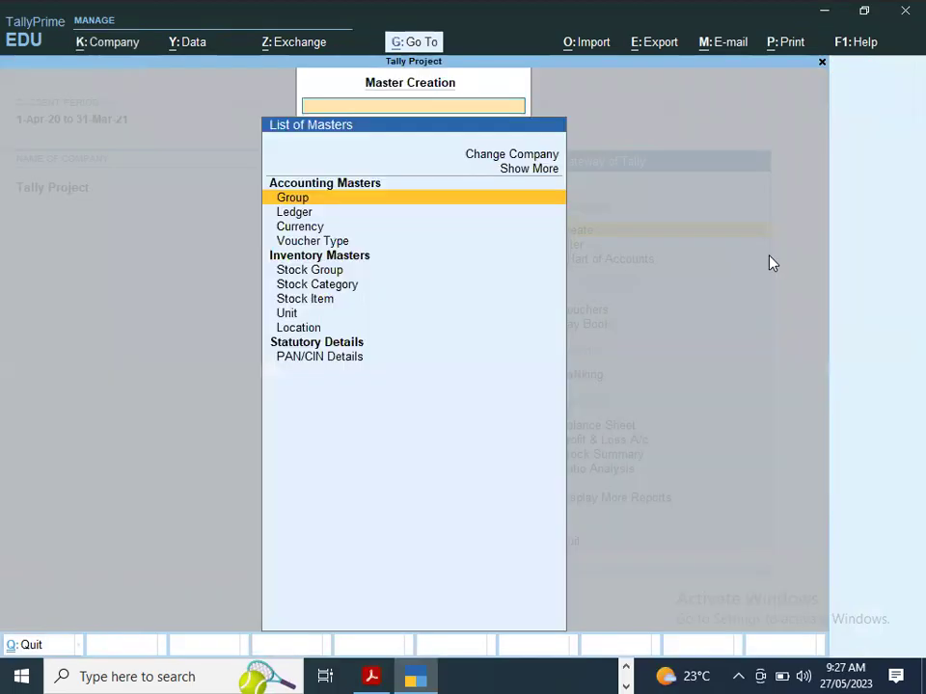
{"action": "key", "text": "Down"}
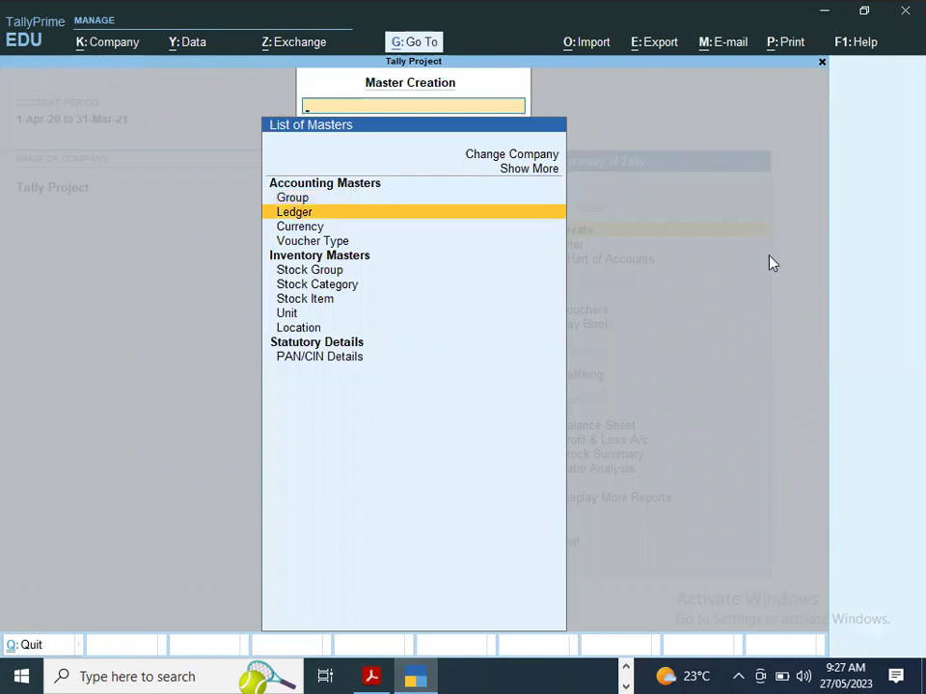
{"action": "key", "text": "Return"}
{"action": "type", "text": "Capital"}
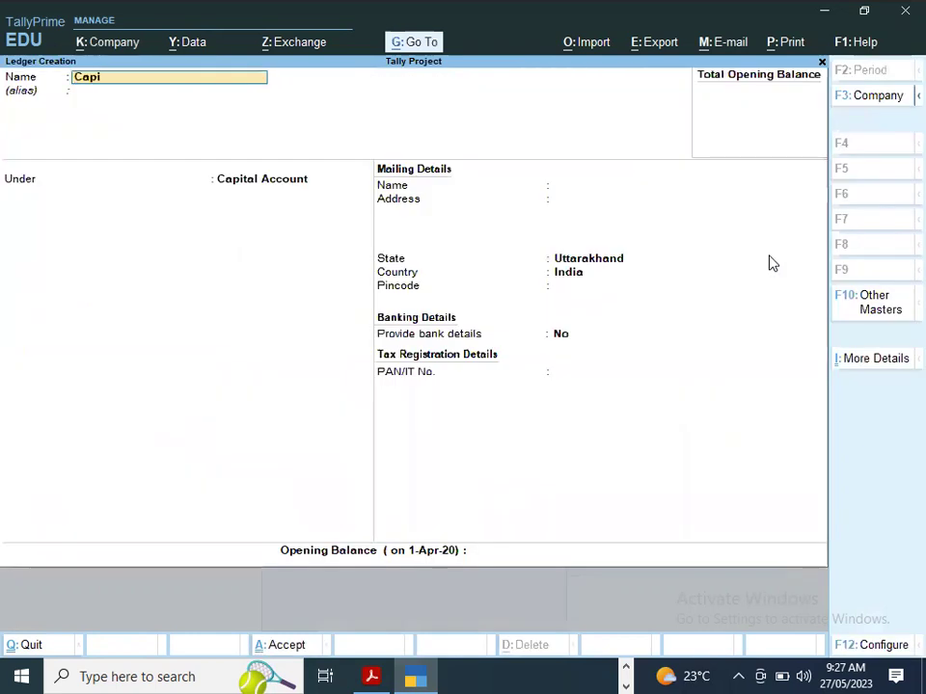
{"action": "key", "text": "Return"}
{"action": "key", "text": "Return"}
{"action": "key", "text": "Return"}
{"action": "key", "text": "Return"}
{"action": "key", "text": "Return"}
{"action": "key", "text": "Return"}
{"action": "key", "text": "Return"}
{"action": "key", "text": "Return"}
{"action": "key", "text": "Return"}
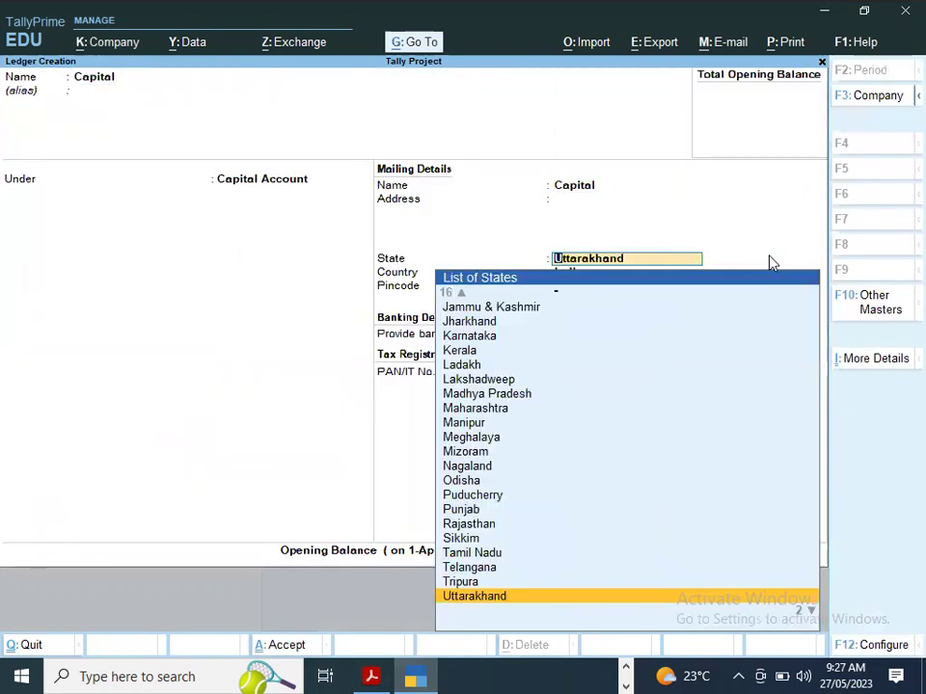
- Check the capital amount in the PDF and enter 25000 as the Capital ledger's opening balance
{"action": "key", "text": "alt+Tab"}
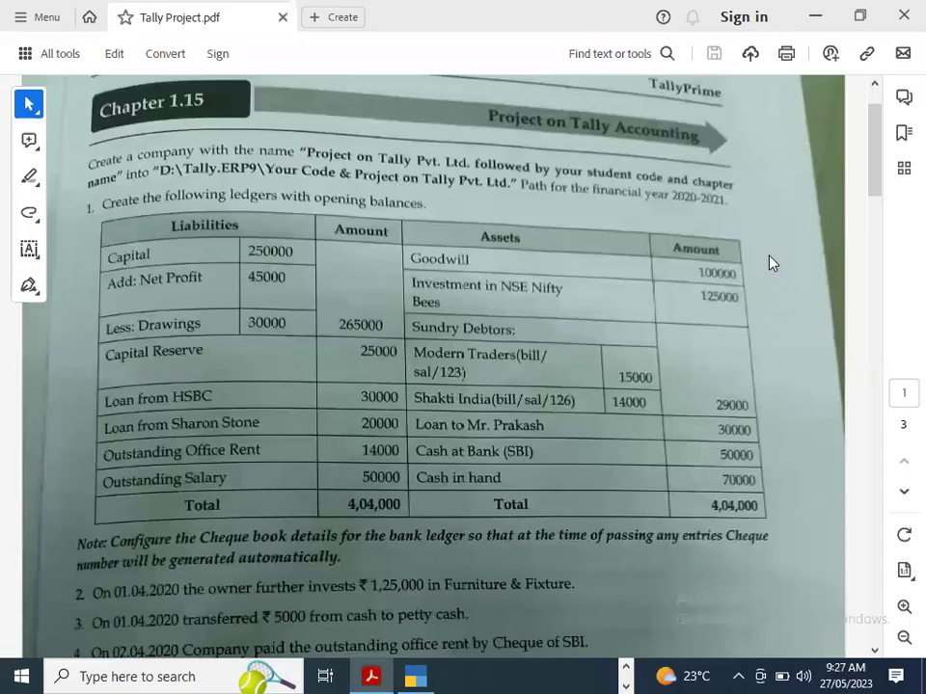
{"action": "key", "text": "alt+Tab"}
{"action": "type", "text": "25000"}
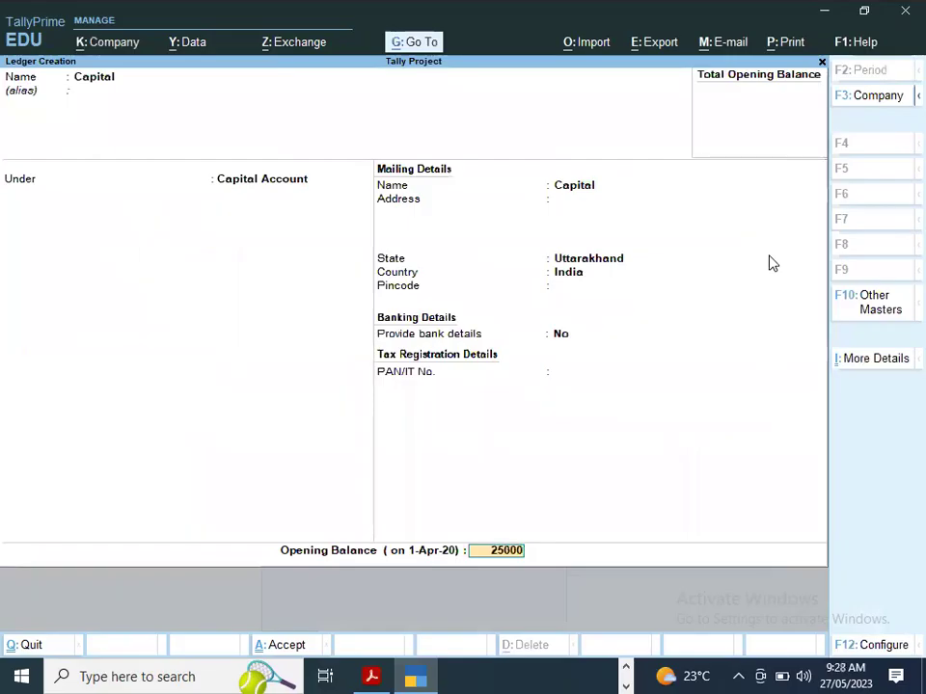
- Examine the project PDF's transaction list and the opening balance table, including the capital, net profit and drawings amounts
{"action": "key", "text": "alt+Tab"}
{"action": "key", "text": "alt+Tab"}
{"action": "key", "text": "alt+Tab"}
{"action": "scroll", "coordinate": [766, 253], "scroll_direction": "down", "scroll_amount": 6}
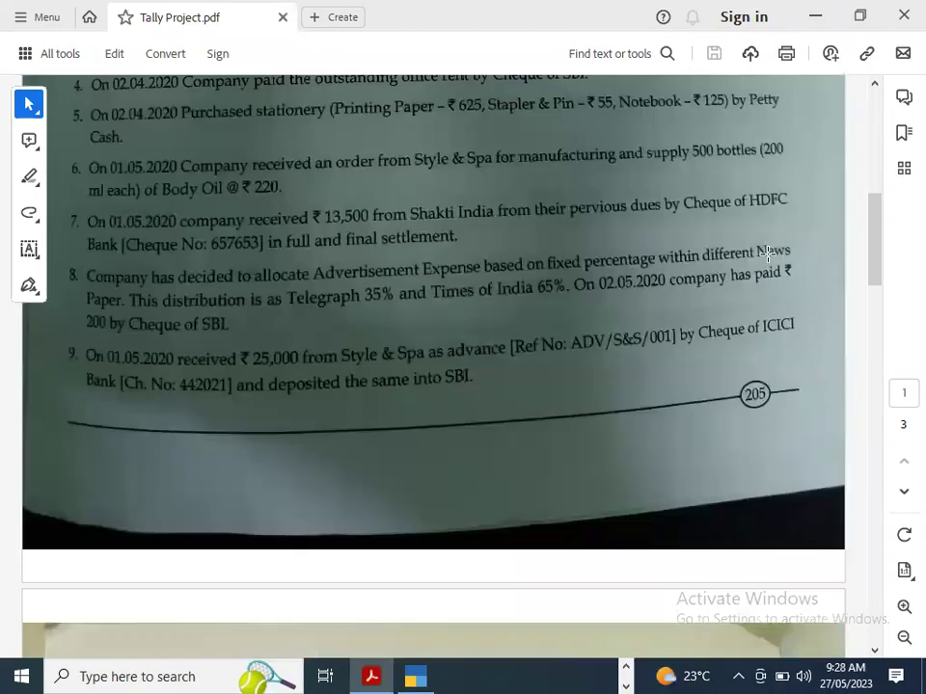
{"action": "key", "text": "alt+Tab"}
{"action": "key", "text": "alt+Tab"}
{"action": "scroll", "coordinate": [767, 253], "scroll_direction": "up", "scroll_amount": 6}
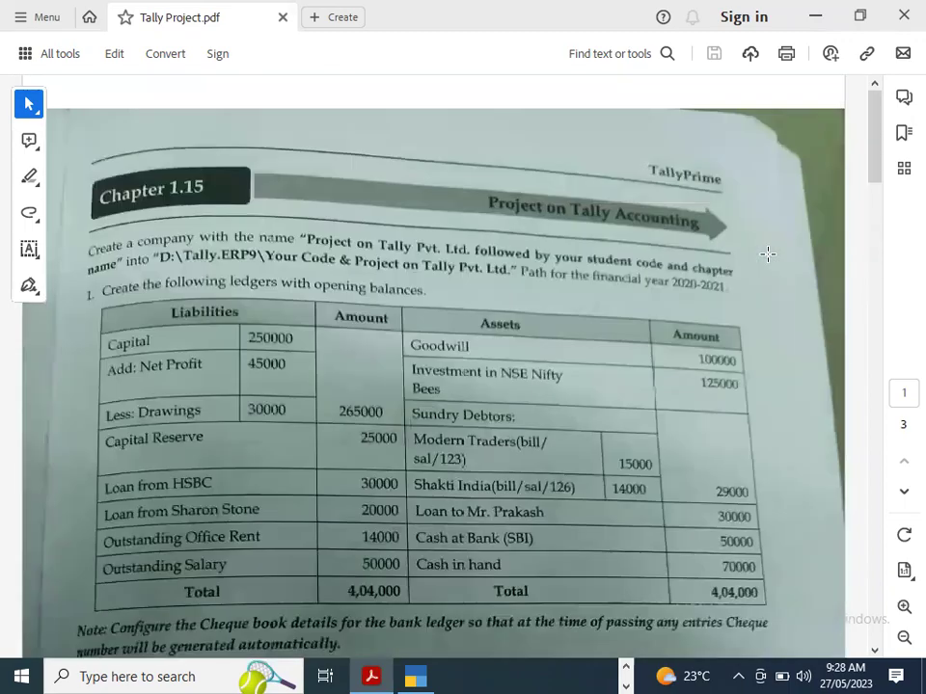
{"action": "scroll", "coordinate": [767, 253], "scroll_direction": "down", "scroll_amount": 1}
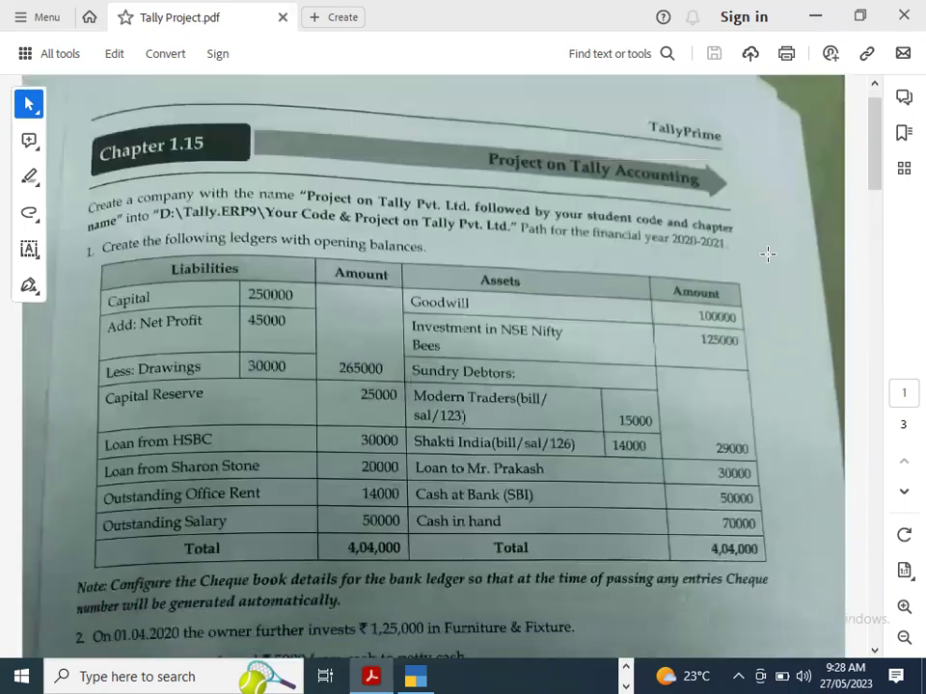
- Correct the Capital ledger's opening balance to 250000 Cr and save the ledger
{"action": "key", "text": "alt+Tab"}
{"action": "type", "text": "0"}
{"action": "key", "text": "Return"}
{"action": "key", "text": "Return"}
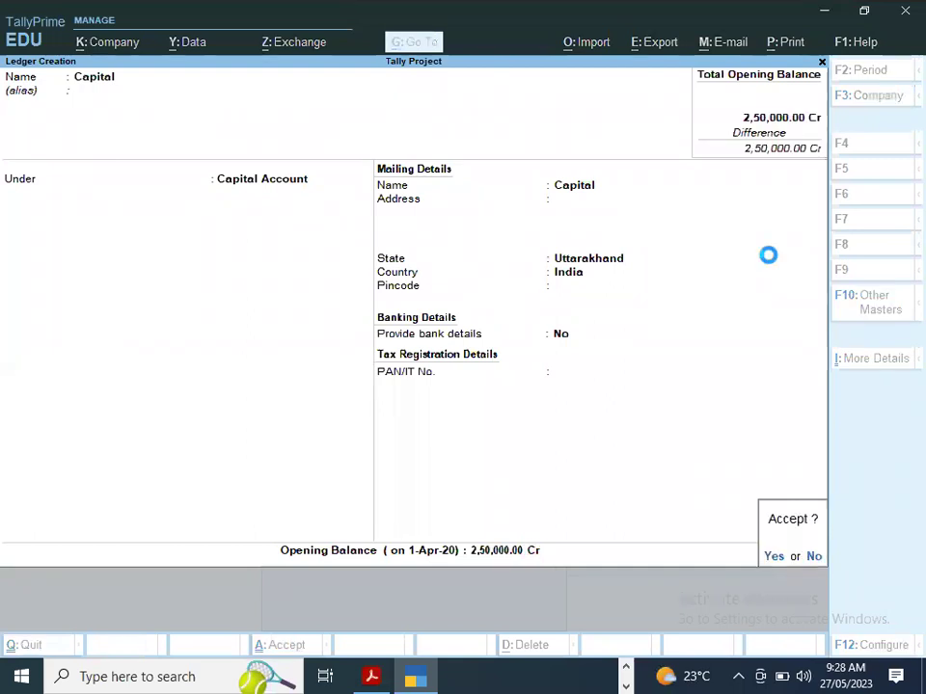
{"action": "key", "text": "Return"}
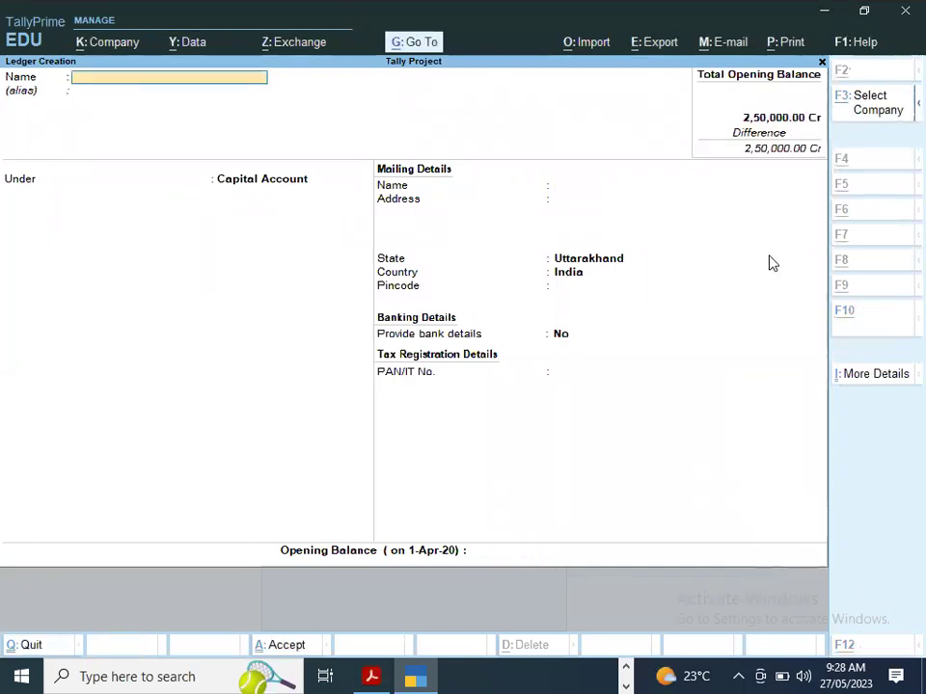
- Check the next capital item in the PDF and start a new ledger named Drawings under Capital Account
{"action": "key", "text": "alt+Tab"}
{"action": "key", "text": "alt+Tab"}
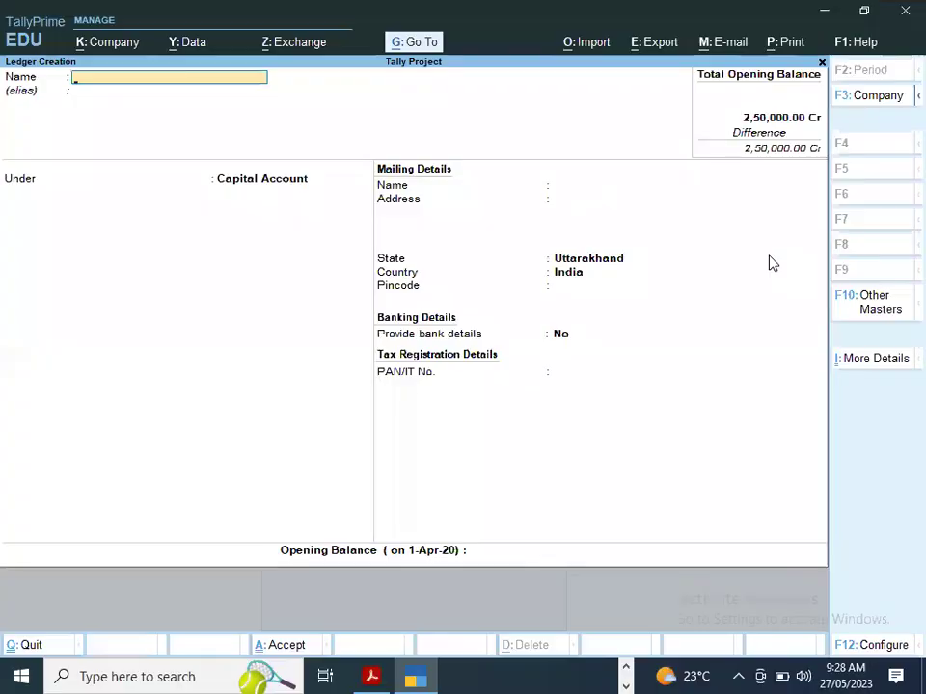
{"action": "key", "text": "alt+Tab"}
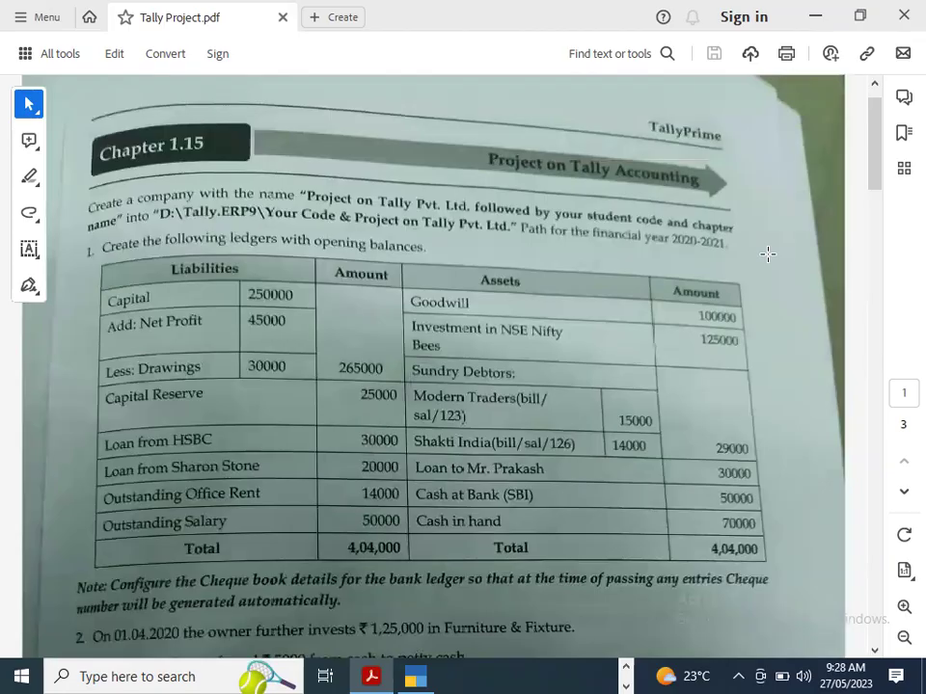
{"action": "key", "text": "alt+Tab"}
{"action": "type", "text": "Drawings"}
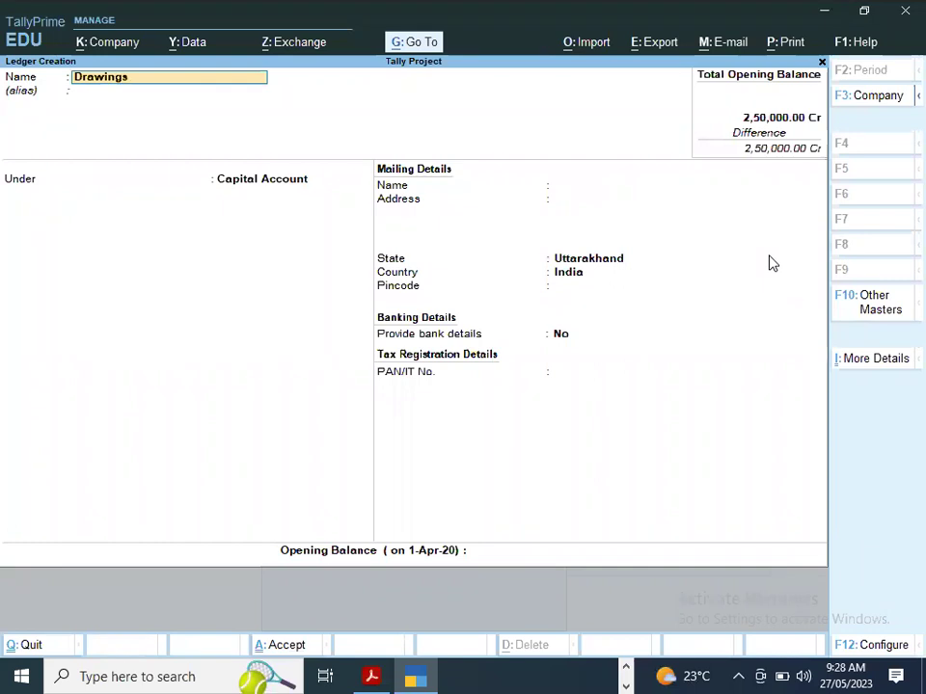
{"action": "key", "text": "Return"}
{"action": "key", "text": "Return"}
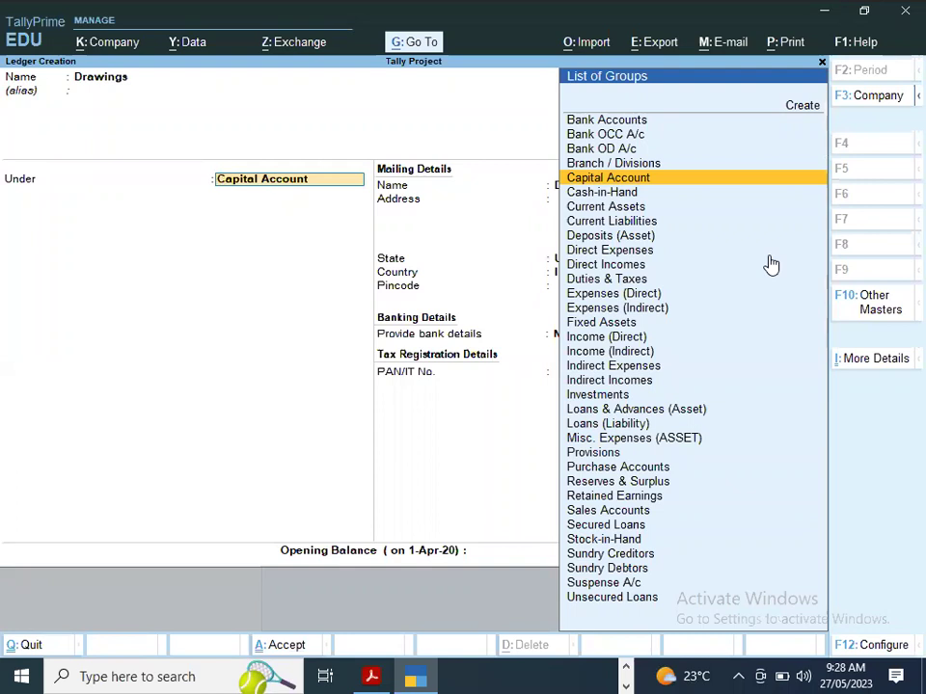
{"action": "type", "text": "Cap"}
{"action": "key", "text": "Return"}
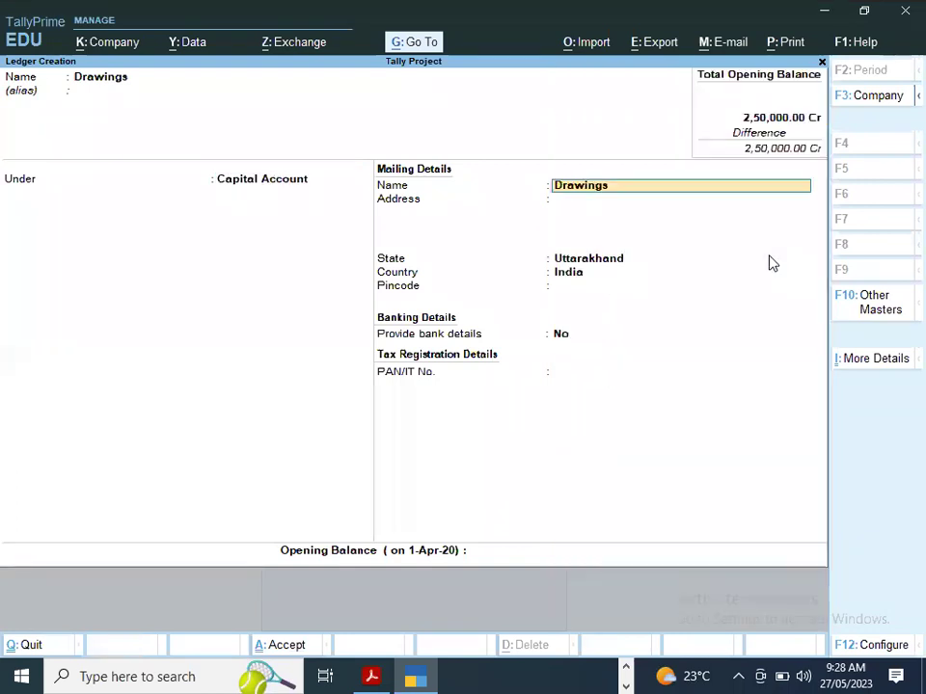
- Keep the Drawings ledger's default mailing, banking and tax details, set its opening balance to 3000 Dr, and save it
{"action": "key", "text": "Return"}
{"action": "key", "text": "Return"}
{"action": "key", "text": "Return"}
{"action": "key", "text": "Return"}
{"action": "key", "text": "Return"}
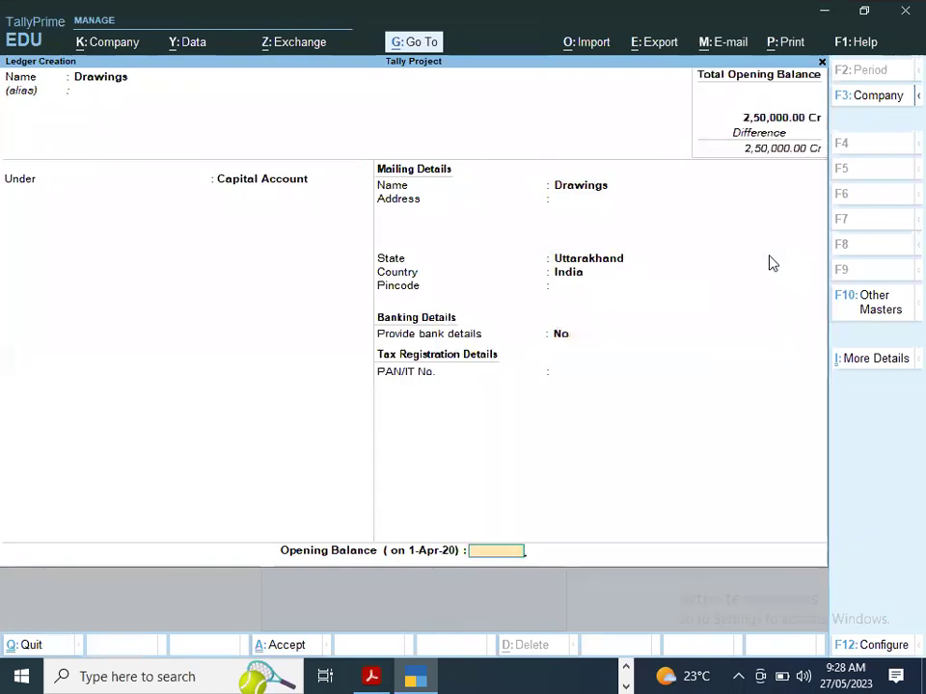
{"action": "key", "text": "alt+Tab"}
{"action": "key", "text": "alt+Tab"}
{"action": "type", "text": "3000"}
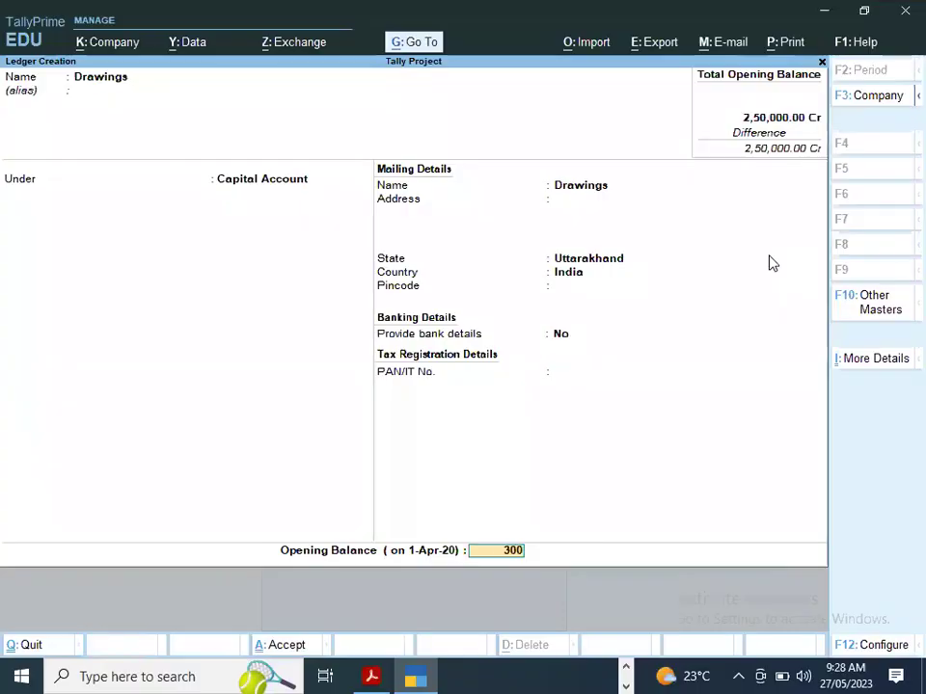
{"action": "key", "text": "Return"}
{"action": "key", "text": "Return"}
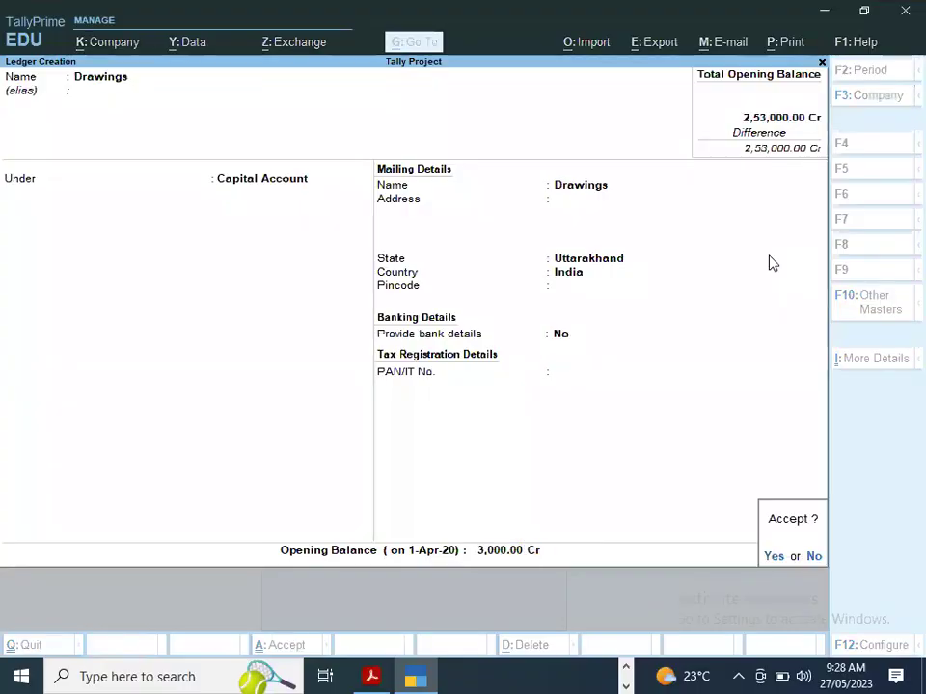
{"action": "key", "text": "Escape"}
{"action": "type", "text": "d"}
{"action": "key", "text": "Return"}
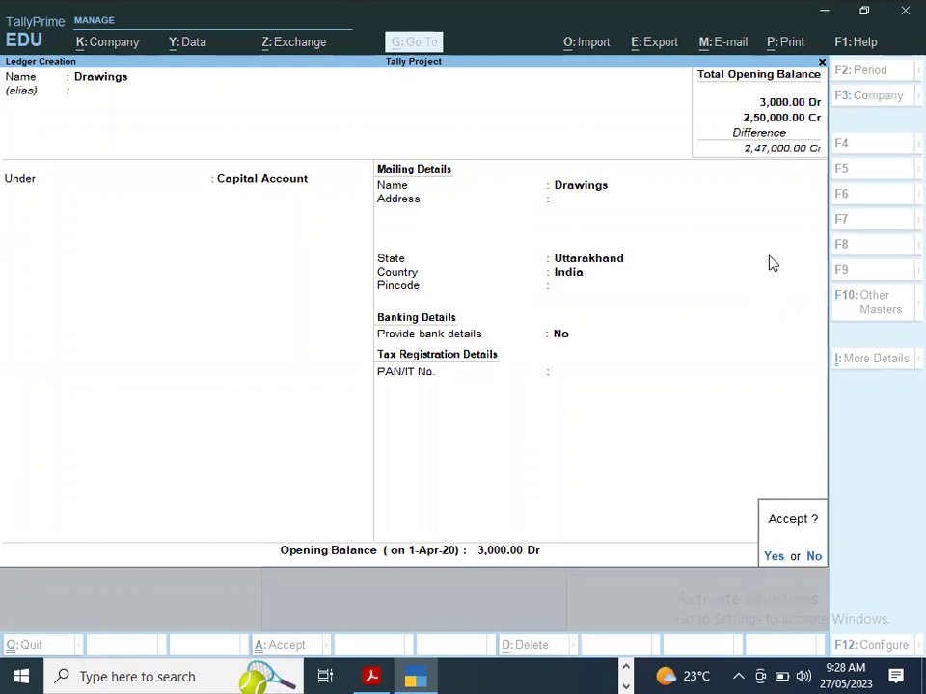
{"action": "key", "text": "Return"}
- Check the net profit entry in the PDF and open the existing Profit & Loss A/c ledger for alteration
{"action": "key", "text": "alt+Tab"}
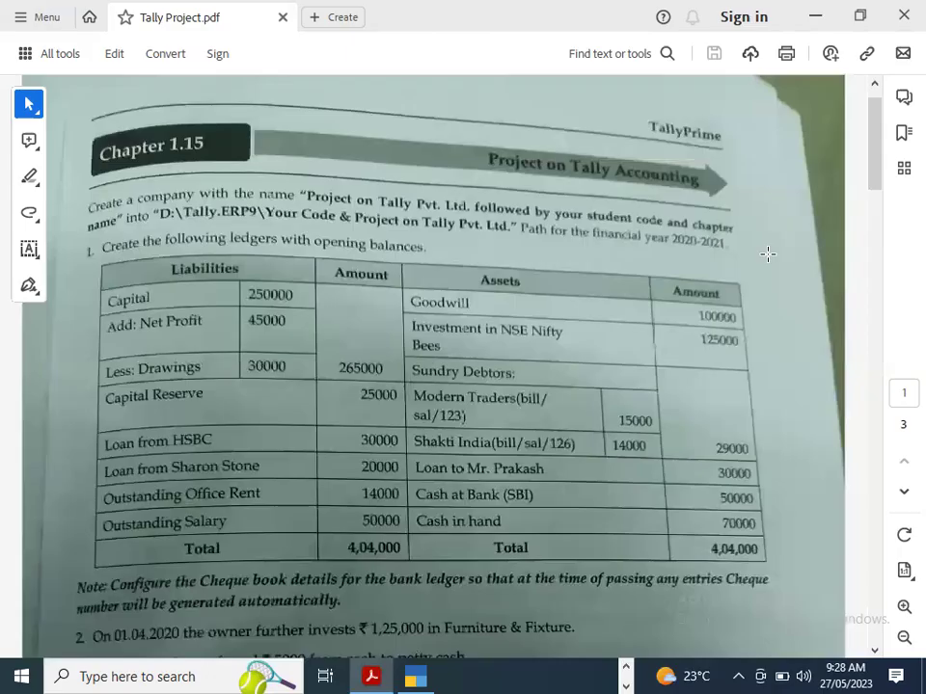
{"action": "key", "text": "alt+Tab"}
{"action": "key", "text": "Escape"}
{"action": "key", "text": "Down"}
{"action": "key", "text": "Escape"}
{"action": "key", "text": "Down"}
{"action": "key", "text": "Return"}
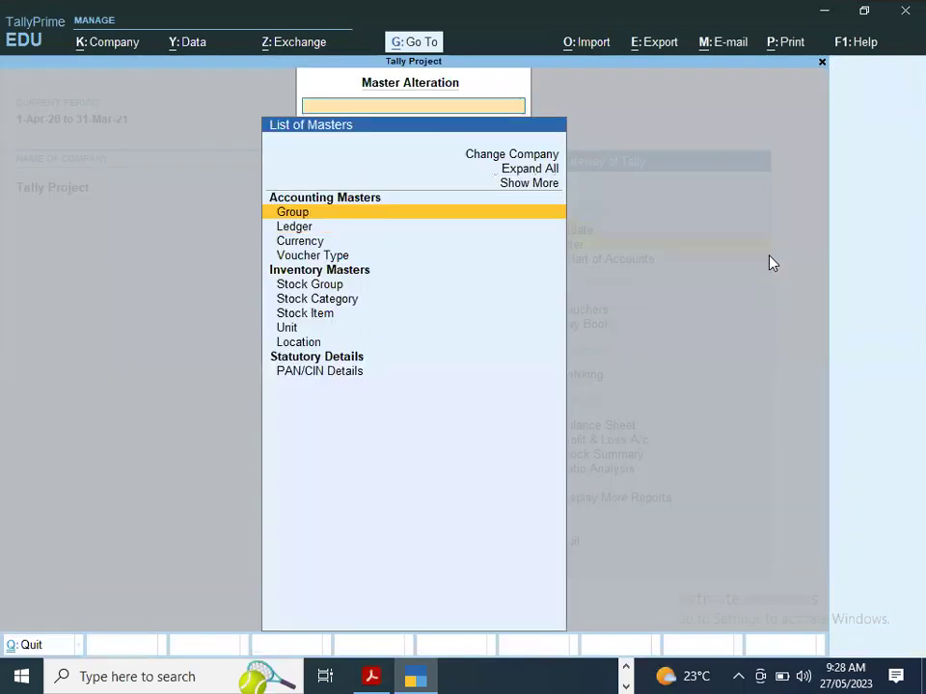
{"action": "type", "text": "P"}
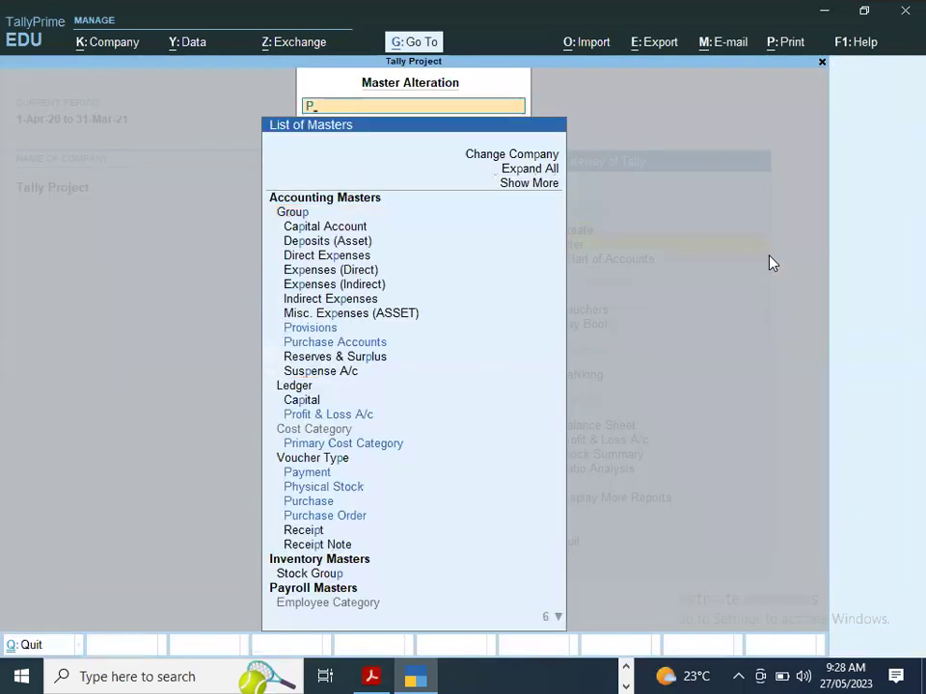
{"action": "key", "text": "Down"}
{"action": "key", "text": "Down"}
{"action": "key", "text": "Down"}
{"action": "key", "text": "Down"}
{"action": "key", "text": "Down"}
{"action": "key", "text": "Down"}
{"action": "key", "text": "Down"}
{"action": "key", "text": "Up"}
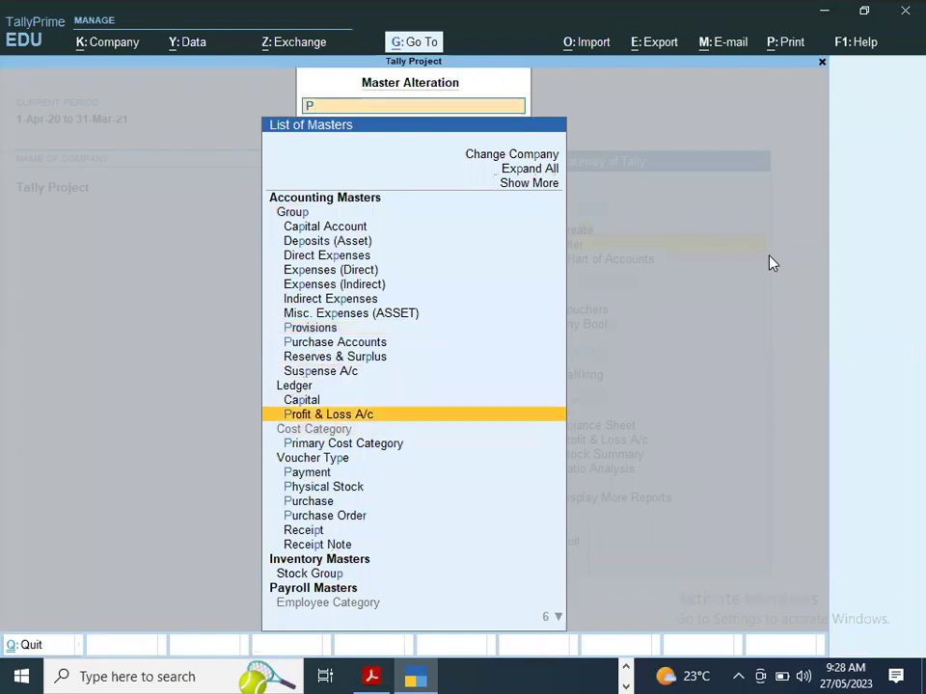
{"action": "key", "text": "Return"}
- Set the Profit & Loss A/c opening balance to 45000 Cr from the PDF and save the ledger
{"action": "key", "text": "Return"}
{"action": "key", "text": "Return"}
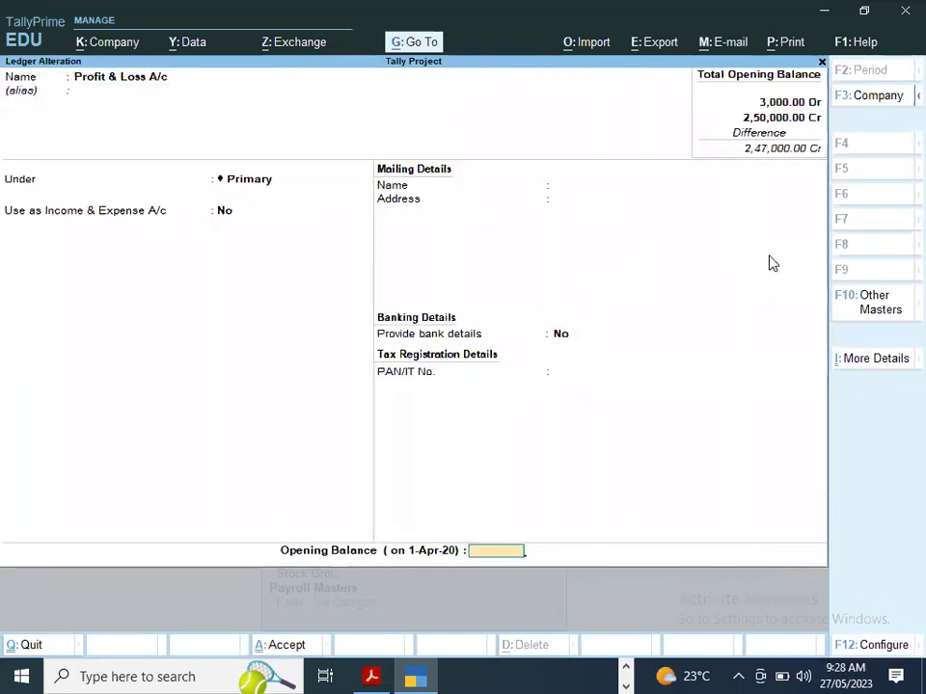
{"action": "key", "text": "alt+Tab"}
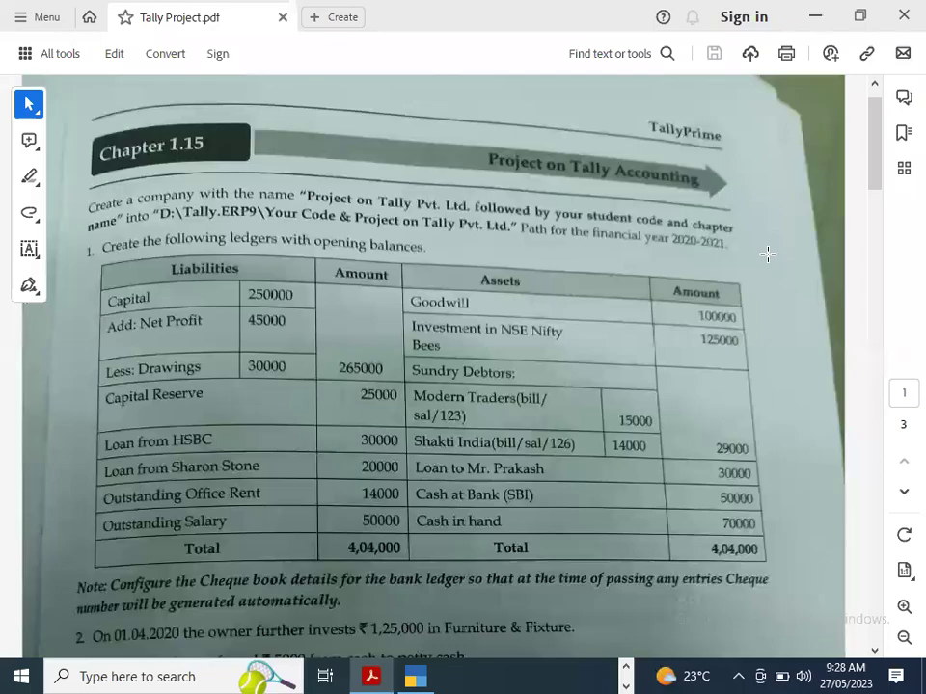
{"action": "key", "text": "alt+Tab"}
{"action": "type", "text": "45000"}
{"action": "key", "text": "Return"}
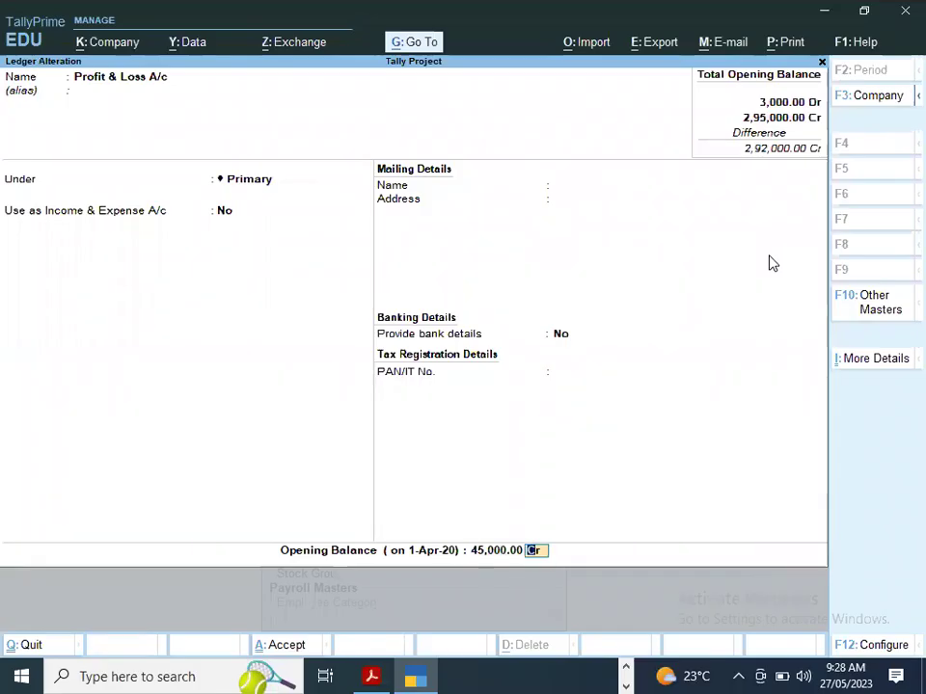
{"action": "key", "text": "Return"}
{"action": "key", "text": "Return"}
{"action": "key", "text": "Return"}
- Recheck the opening balance table in the PDF and open the Drawings ledger for alteration
{"action": "key", "text": "alt+Tab"}
{"action": "key", "text": "alt+Tab"}
{"action": "key", "text": "Escape"}
{"action": "key", "text": "Up"}
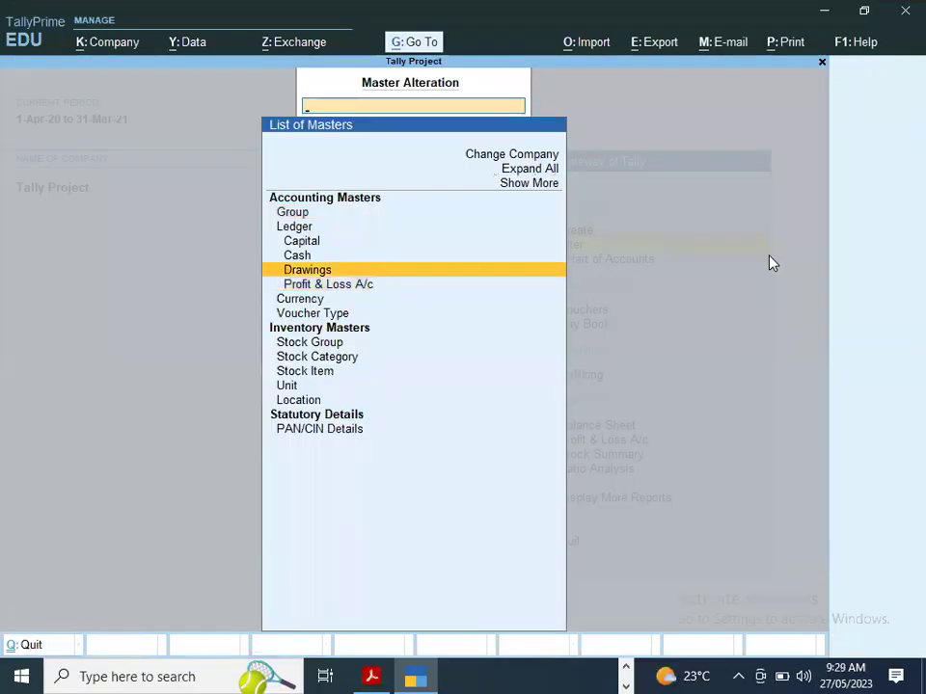
{"action": "key", "text": "Up"}
{"action": "key", "text": "Up"}
{"action": "key", "text": "Down"}
{"action": "key", "text": "Down"}
{"action": "key", "text": "Return"}
- Set the Drawings ledger's opening balance to 30,000 Dr and save the alteration
{"action": "key", "text": "Return"}
{"action": "key", "text": "Return"}
{"action": "key", "text": "Return"}
{"action": "key", "text": "Return"}
{"action": "key", "text": "Return"}
{"action": "key", "text": "Return"}
{"action": "key", "text": "Return"}
{"action": "key", "text": "Return"}
{"action": "key", "text": "Return"}
{"action": "key", "text": "Return"}
{"action": "type", "text": "30,000"}
{"action": "key", "text": "Return"}
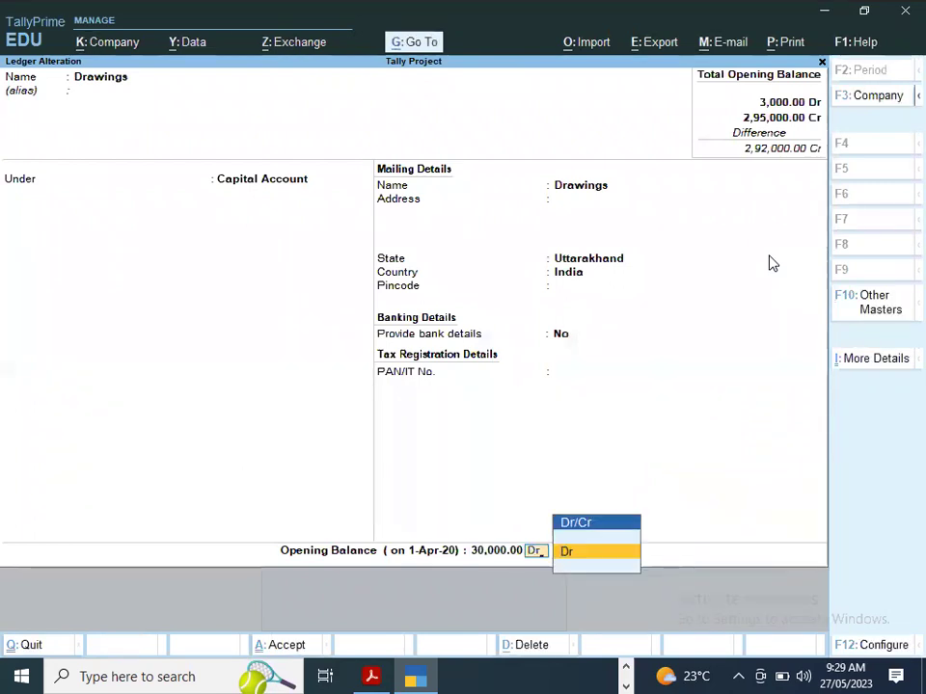
{"action": "key", "text": "Return"}
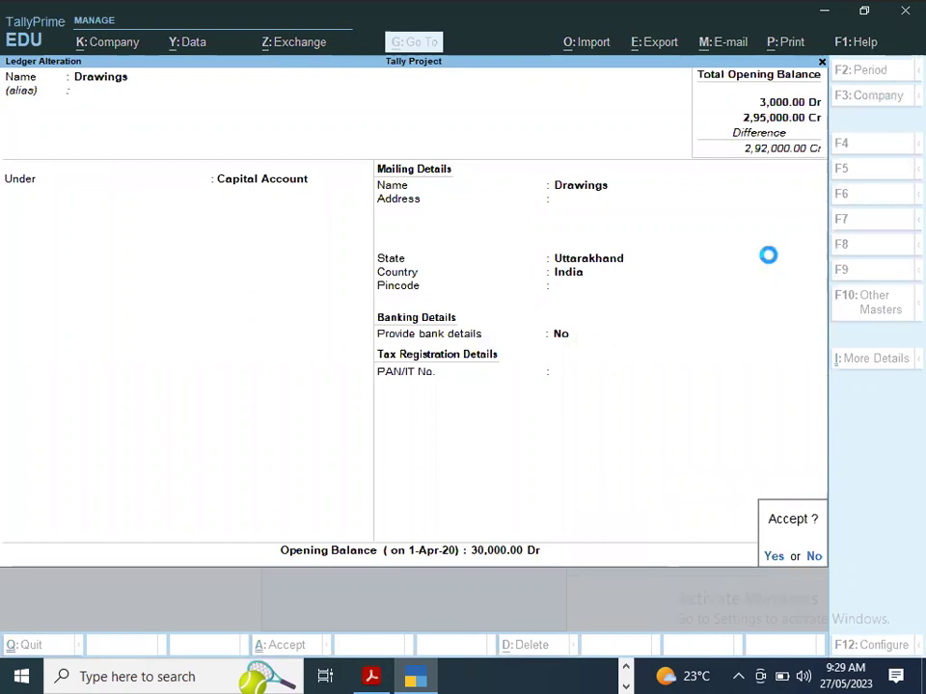
{"action": "key", "text": "Return"}
- Return to ledger creation and start a new ledger named Capital Reserve under Reserves & Surplus
{"action": "key", "text": "Escape"}
{"action": "key", "text": "Up"}
{"action": "key", "text": "Return"}
{"action": "key", "text": "alt+Tab"}
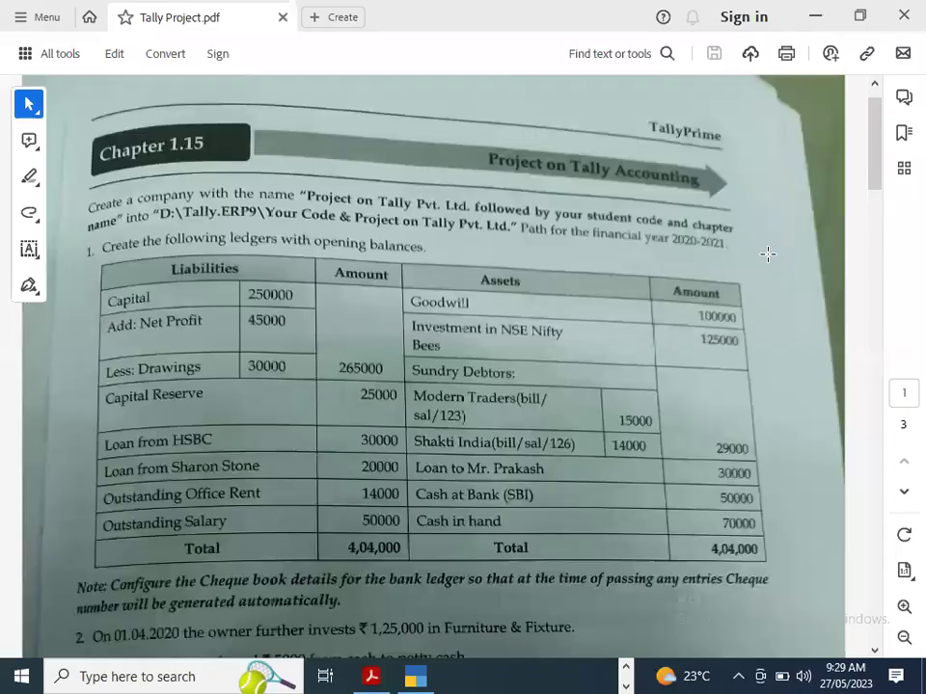
{"action": "key", "text": "alt+Tab"}
{"action": "key", "text": "Down"}
{"action": "key", "text": "Return"}
{"action": "type", "text": "Capital Reserve"}
{"action": "key", "text": "Return"}
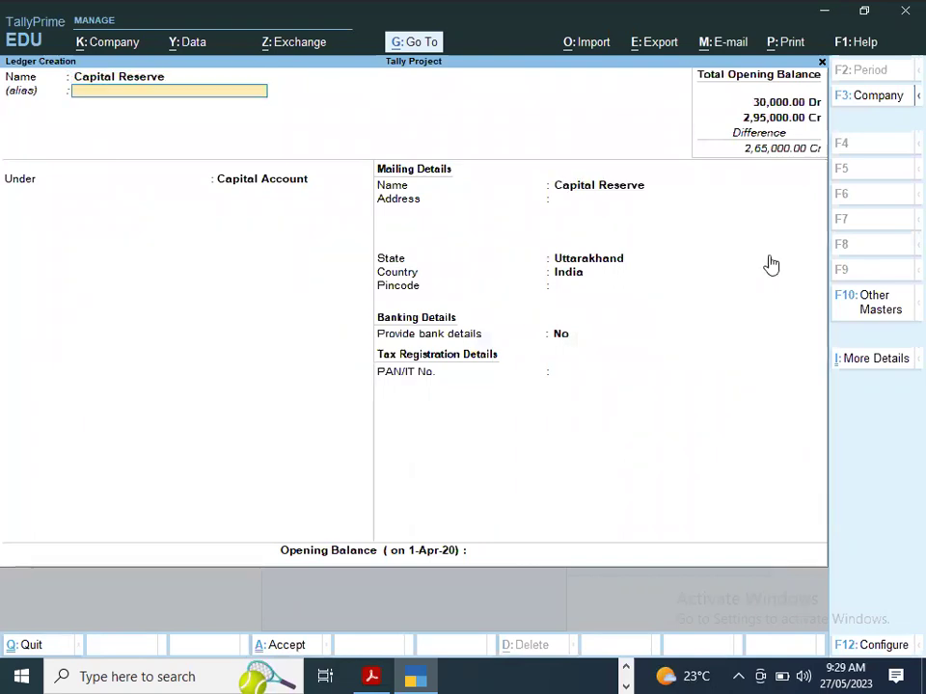
{"action": "key", "text": "Return"}
{"action": "type", "text": "Re"}
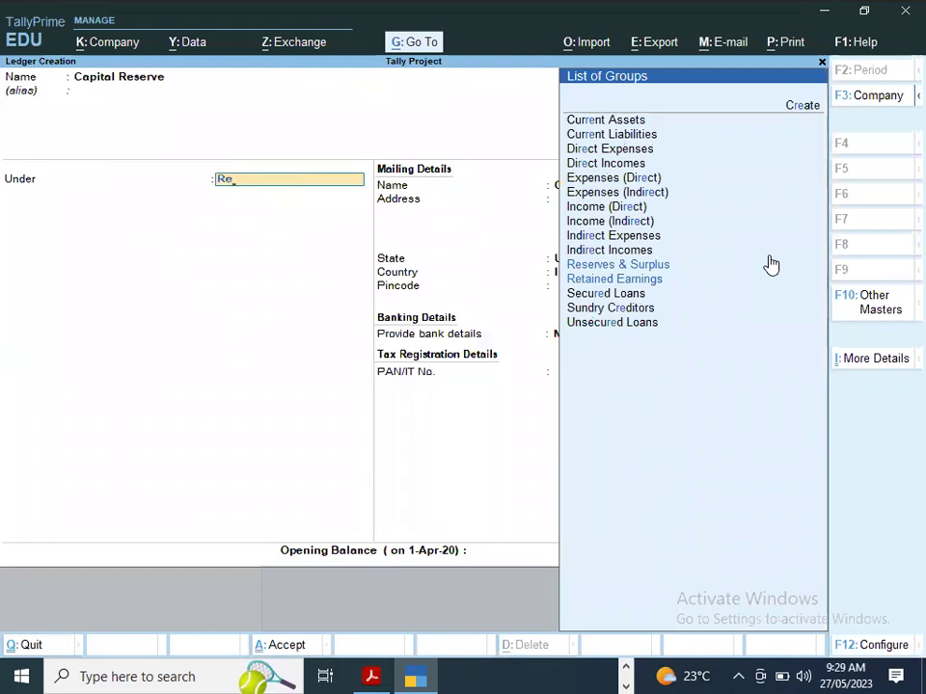
{"action": "left_click", "coordinate": [772, 264]}
{"action": "key", "text": "Return"}
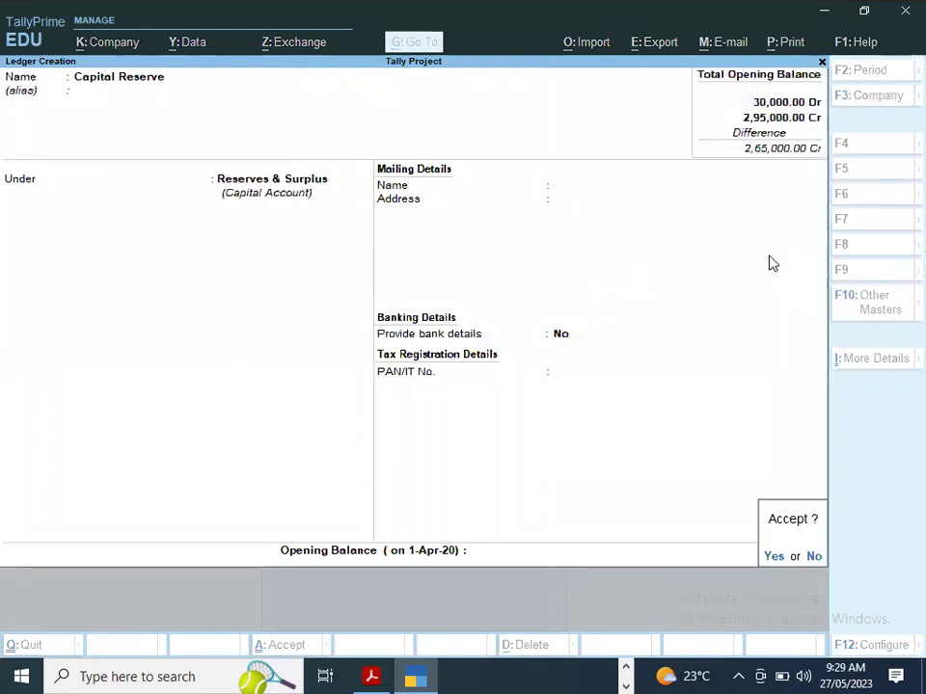
- Check the capital reserve amount in the PDF, set the ledger's opening balance to 25000 Cr, and save it
{"action": "key", "text": "Escape"}
{"action": "key", "text": "alt+Tab"}
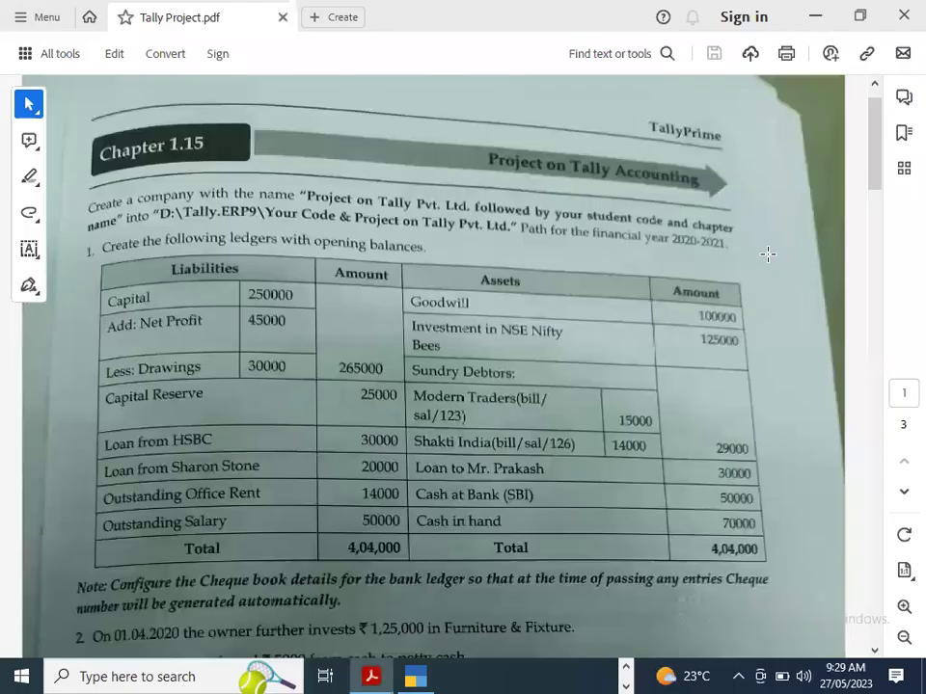
{"action": "key", "text": "alt+Tab"}
{"action": "type", "text": "25000"}
{"action": "key", "text": "Return"}
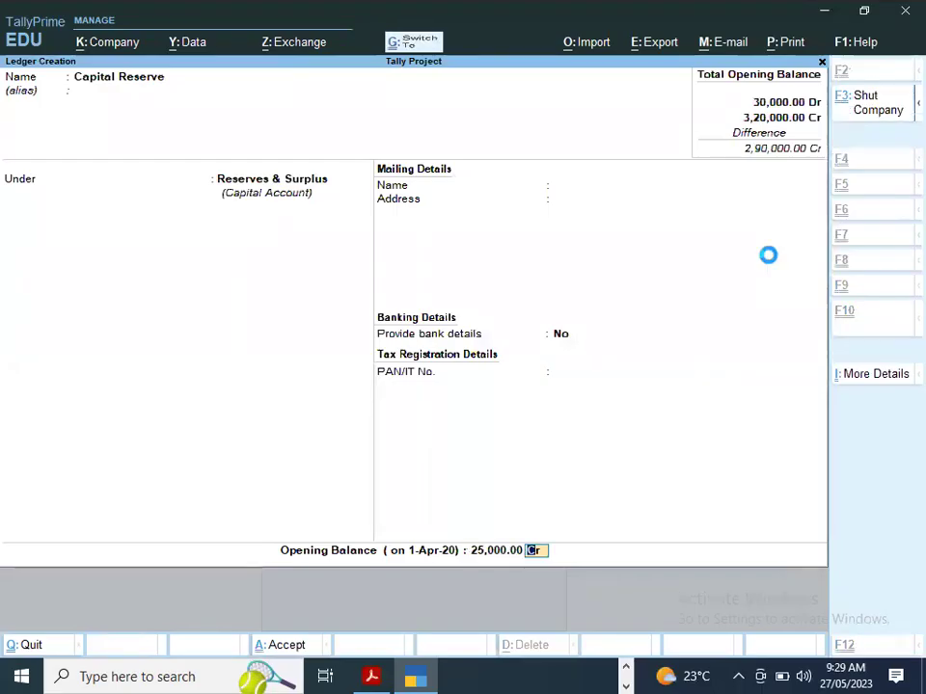
{"action": "key", "text": "ctrl+a"}
- Check the next liability in the PDF and start a new ledger named Loan From HSBC under Secured Loans
{"action": "key", "text": "alt+Tab"}
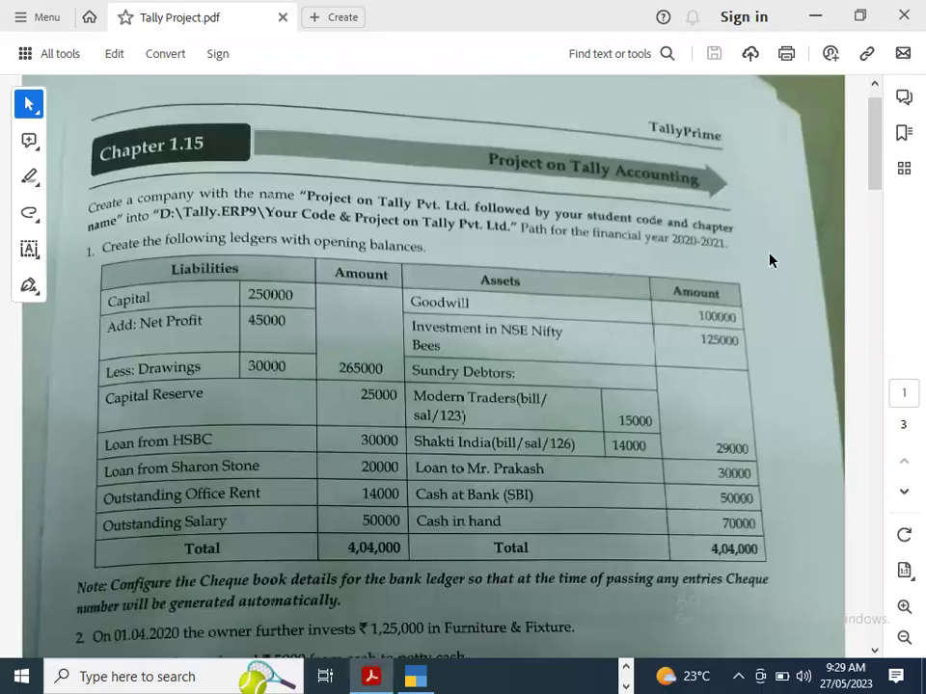
{"action": "key", "text": "alt+Tab"}
{"action": "type", "text": "Lo"}
{"action": "type", "text": "an From"}
{"action": "type", "text": " H"}
{"action": "type", "text": "e"}
{"action": "key", "text": "BackSpace"}
{"action": "type", "text": "SBC"}
{"action": "key", "text": "Return"}
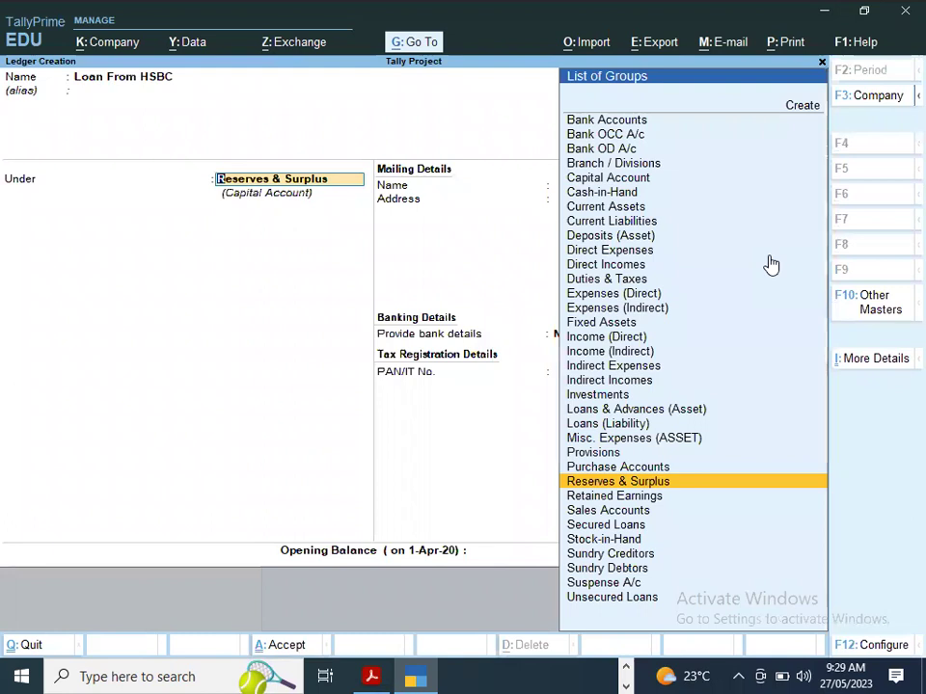
{"action": "type", "text": "Se"}
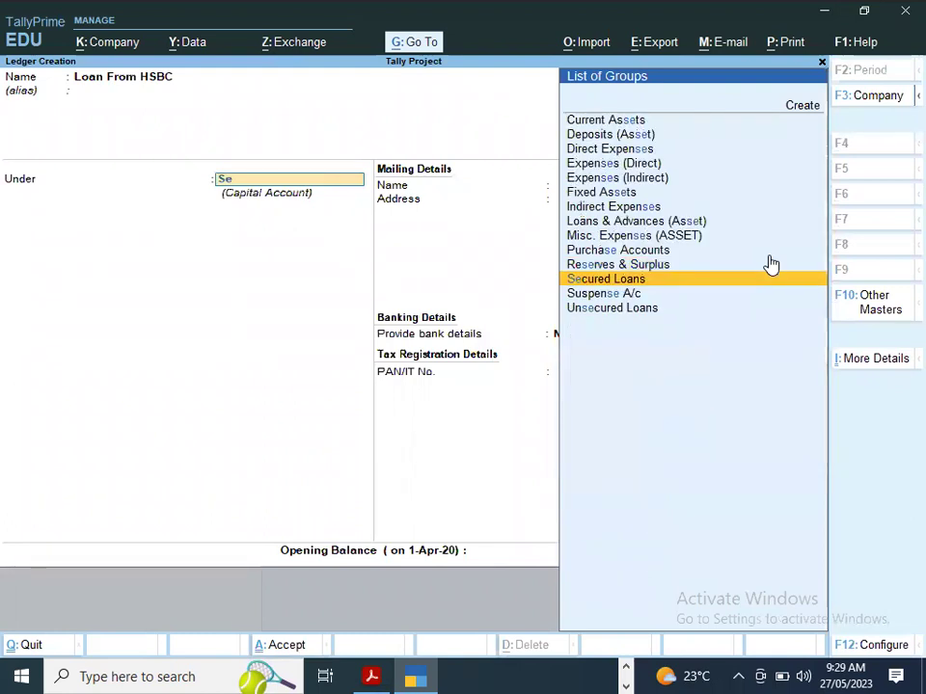
{"action": "key", "text": "Return"}
- Keep the Loan From HSBC ledger's default details, set its opening balance to 30000 Cr as in the PDF, and save it
{"action": "key", "text": "Return"}
{"action": "key", "text": "Return"}
{"action": "key", "text": "Return"}
{"action": "key", "text": "Return"}
{"action": "key", "text": "Return"}
{"action": "key", "text": "Return"}
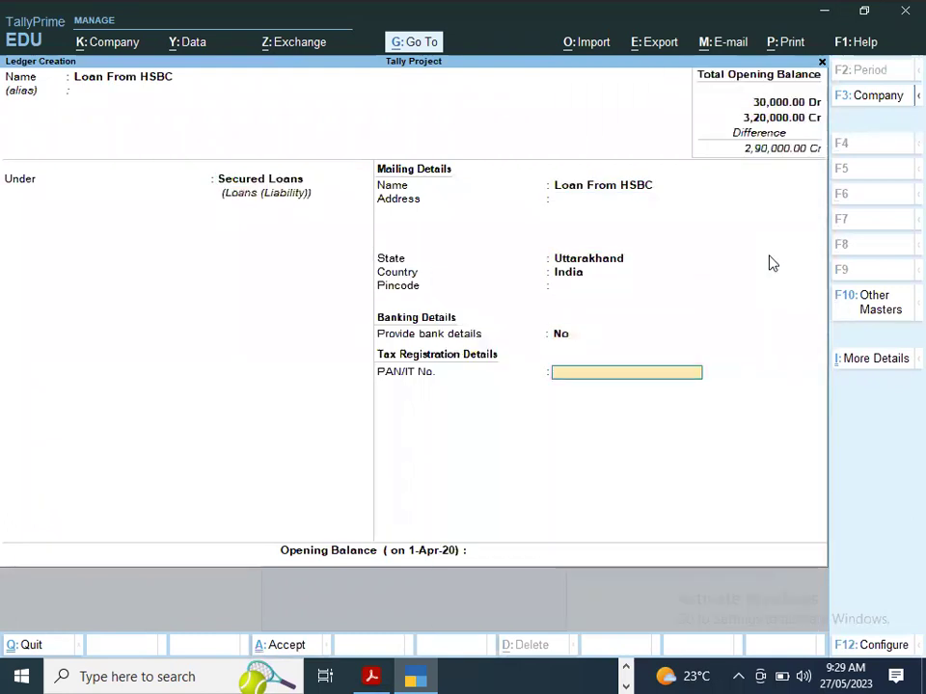
{"action": "key", "text": "Return"}
{"action": "key", "text": "alt+Tab"}
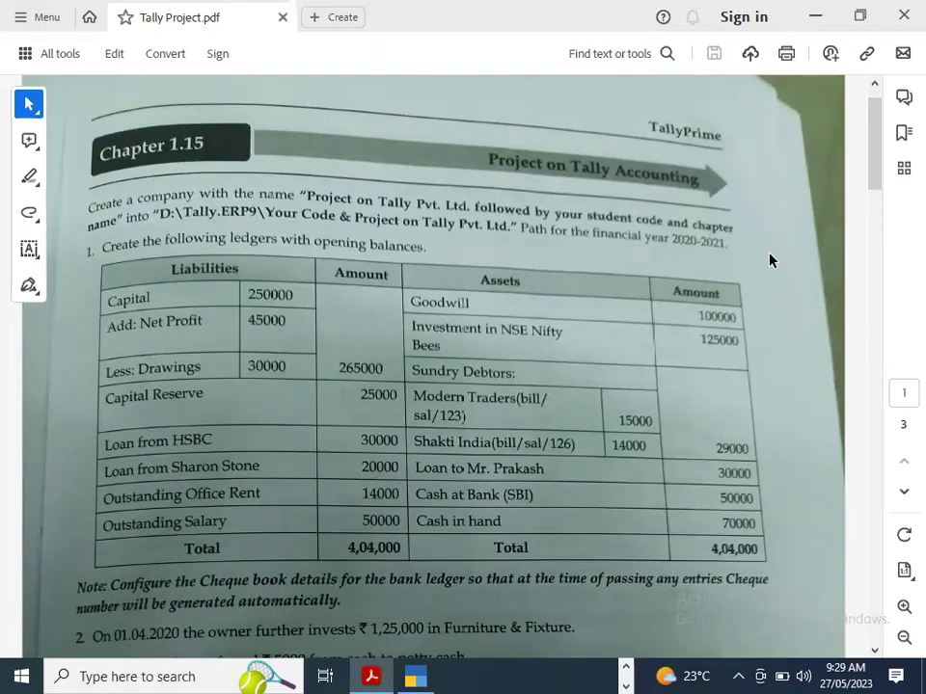
{"action": "key", "text": "alt+Tab"}
{"action": "type", "text": "30000"}
{"action": "key", "text": "Return"}
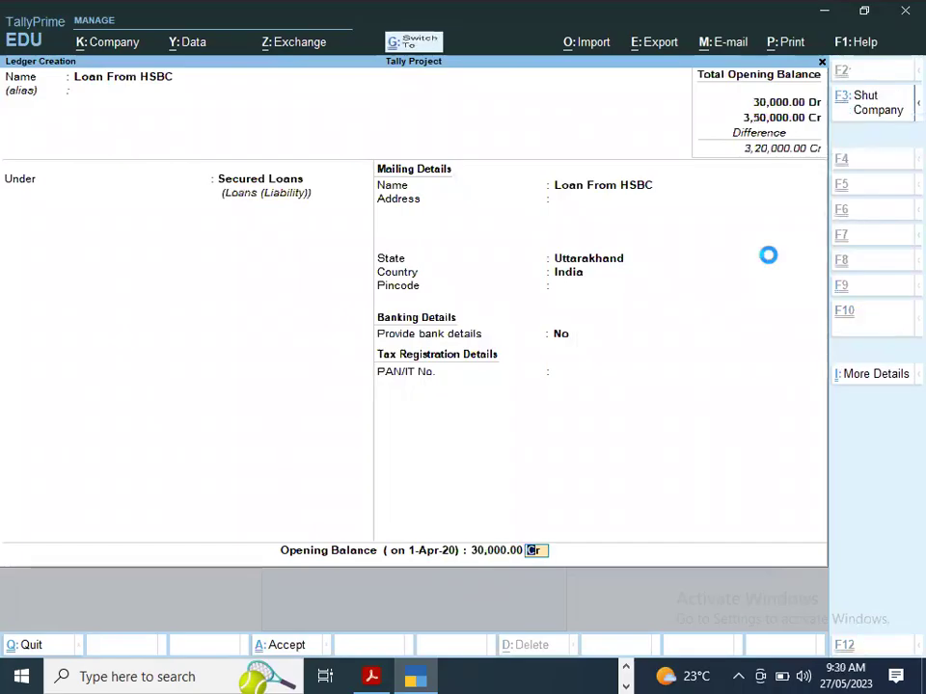
{"action": "key", "text": "Return"}
- Check the next liability in the PDF and start a new ledger named Loan From Sharon Store under Unsecured Loans
{"action": "key", "text": "alt+Tab"}
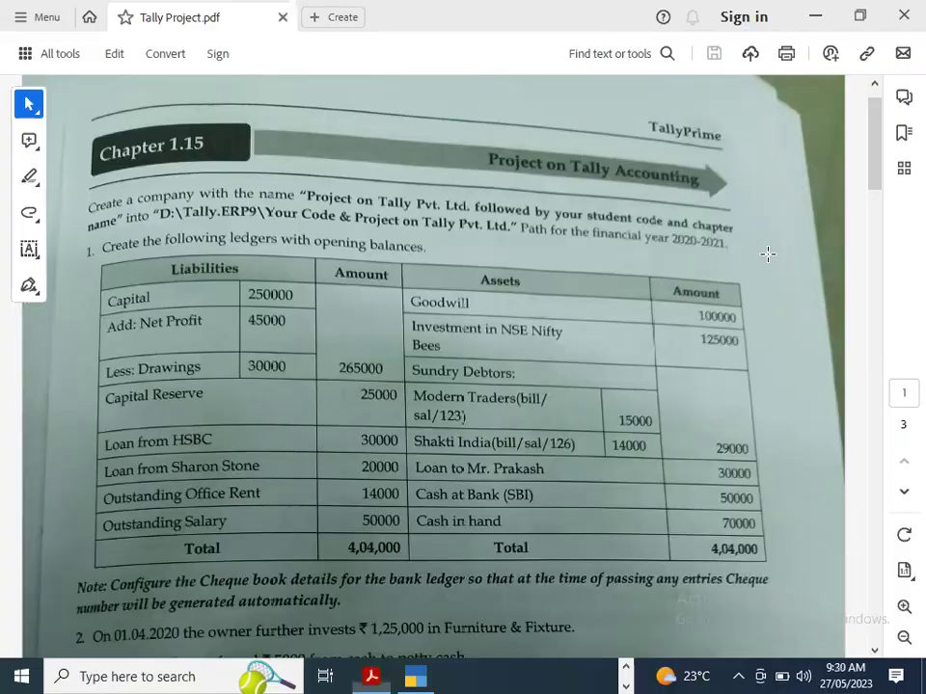
{"action": "key", "text": "alt+Tab"}
{"action": "type", "text": "Lo"}
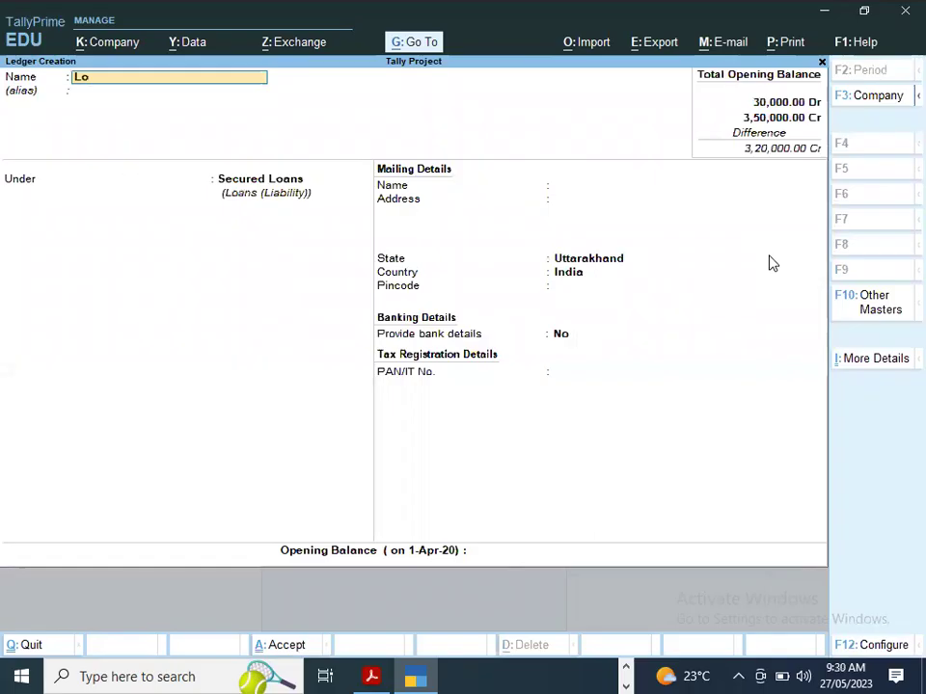
{"action": "type", "text": "an From"}
{"action": "key", "text": "alt+Tab"}
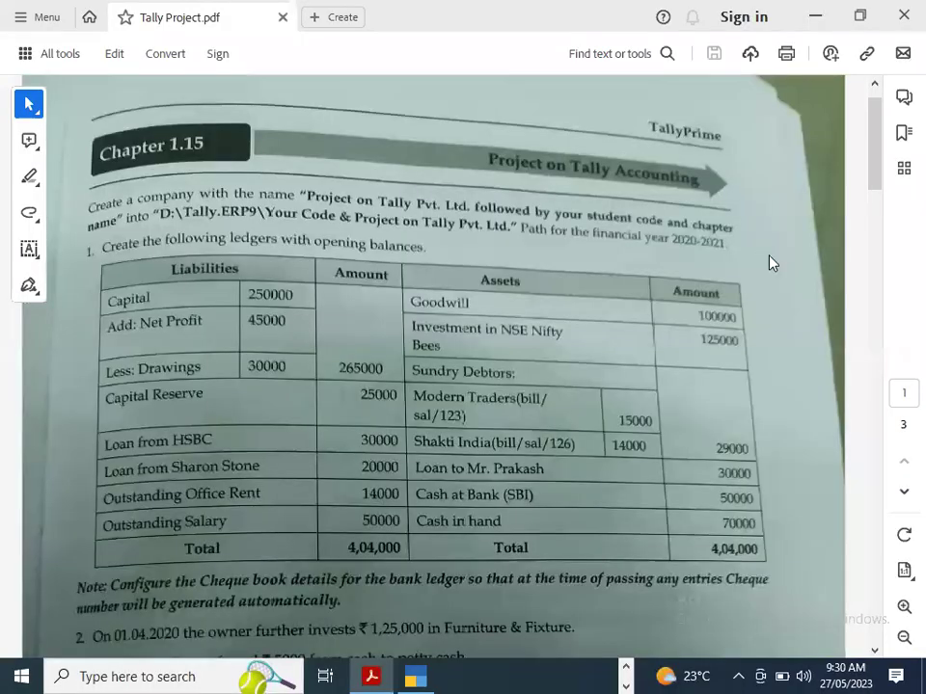
{"action": "key", "text": "alt+Tab"}
{"action": "type", "text": "Sharon Store"}
{"action": "key", "text": "Return"}
{"action": "key", "text": "Return"}
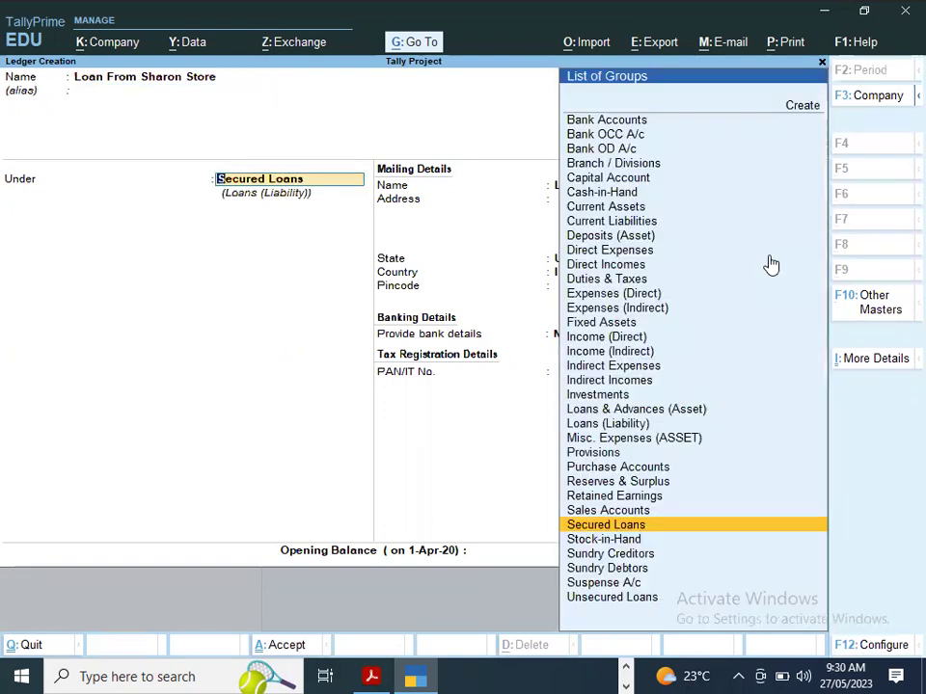
{"action": "type", "text": "Un"}
{"action": "key", "text": "Return"}
- Keep the Loan From Sharon Store ledger's default details, set its opening balance to 20000 Cr as in the PDF, and save it
{"action": "key", "text": "Return"}
{"action": "key", "text": "Return"}
{"action": "key", "text": "Return"}
{"action": "key", "text": "Return"}
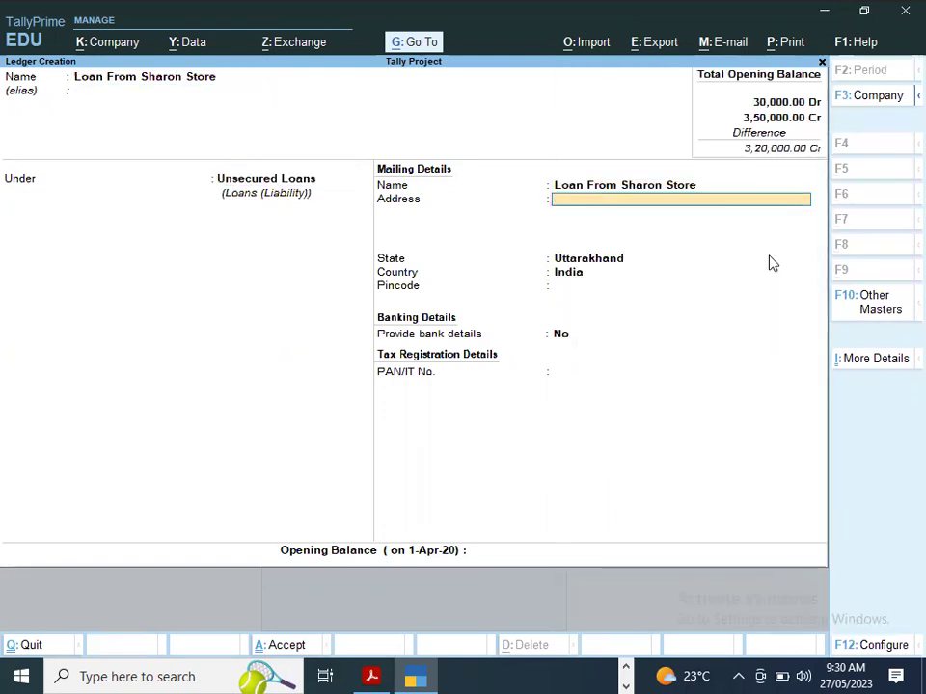
{"action": "key", "text": "Return"}
{"action": "key", "text": "Return"}
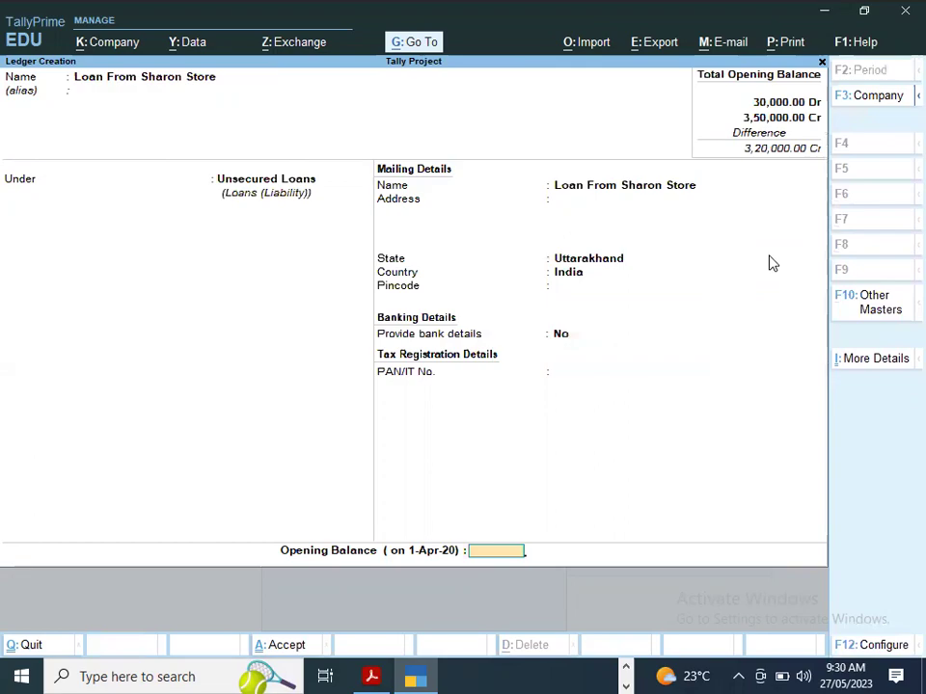
{"action": "key", "text": "alt+Tab"}
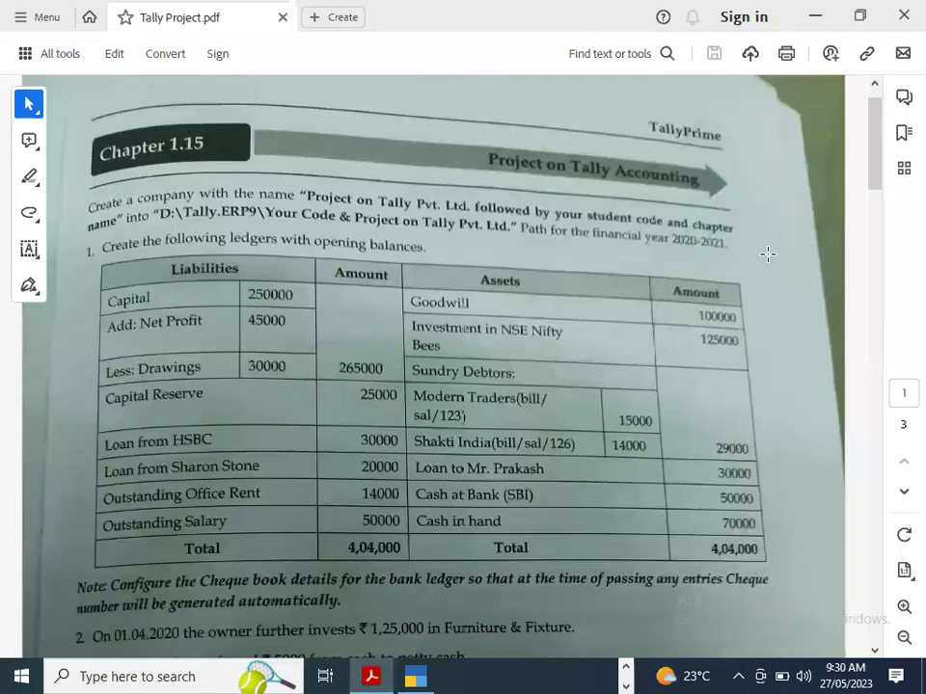
{"action": "key", "text": "alt+Tab"}
{"action": "type", "text": "20000"}
{"action": "key", "text": "Return"}
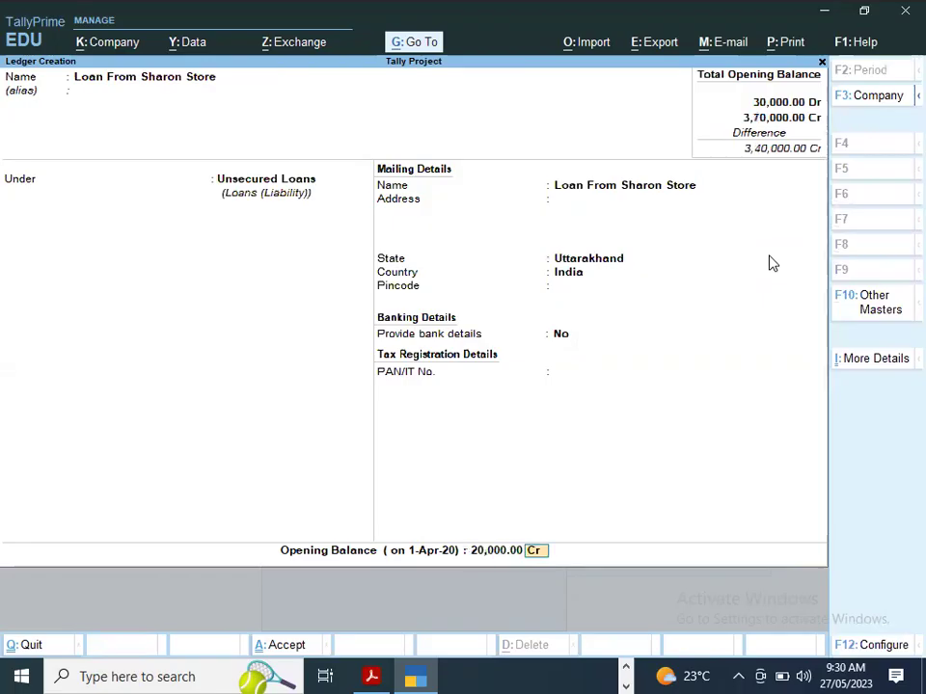
{"action": "key", "text": "Return"}
{"action": "key", "text": "Return"}
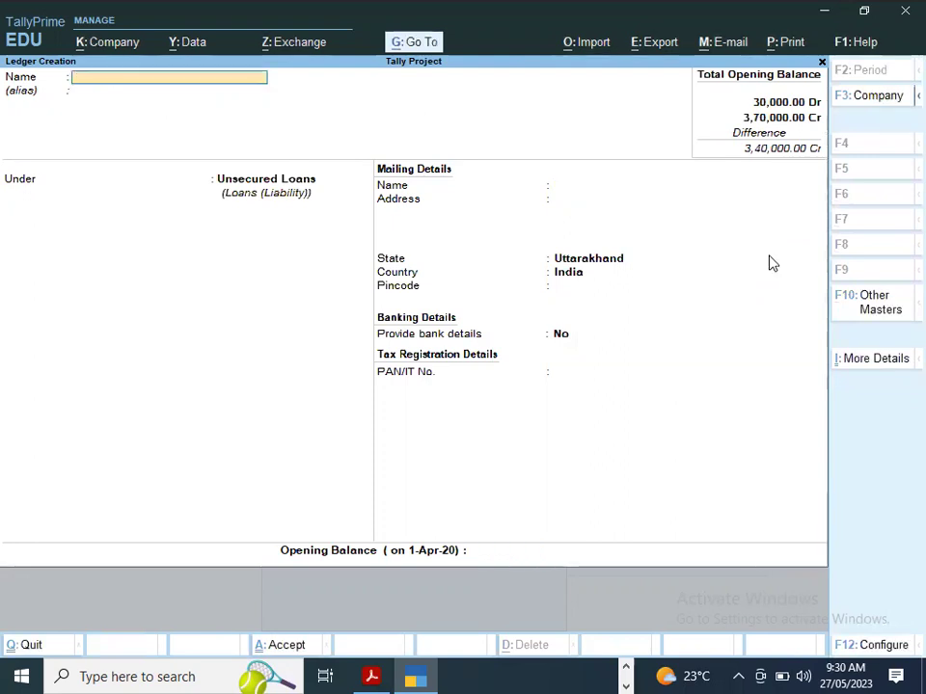
- Check the next liability in the PDF and start a new ledger named Outstanding Office Rent under Current Liabilities
{"action": "key", "text": "alt+Tab"}
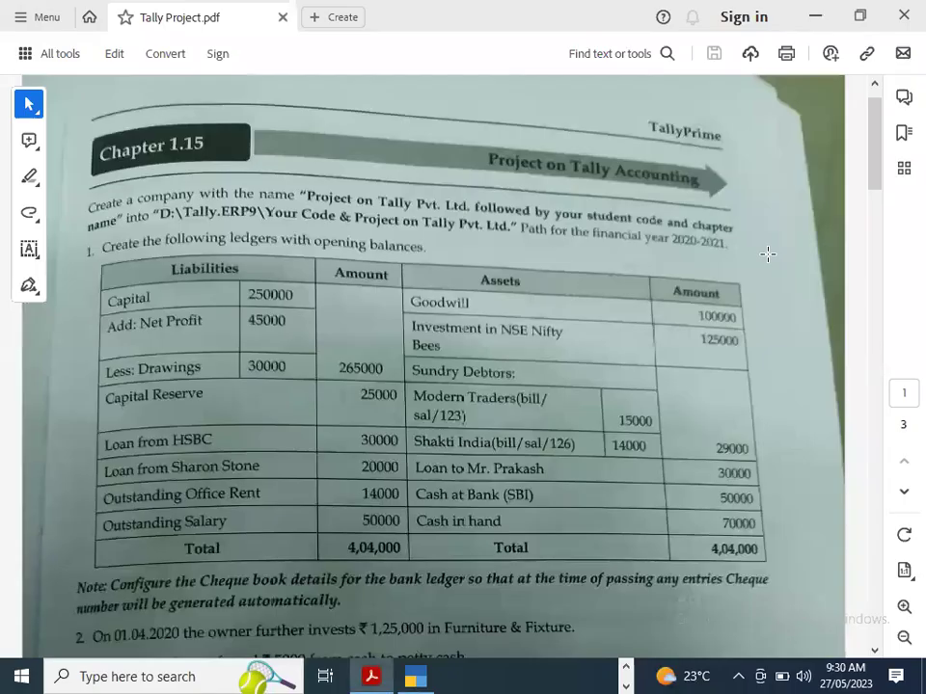
{"action": "key", "text": "alt+Tab"}
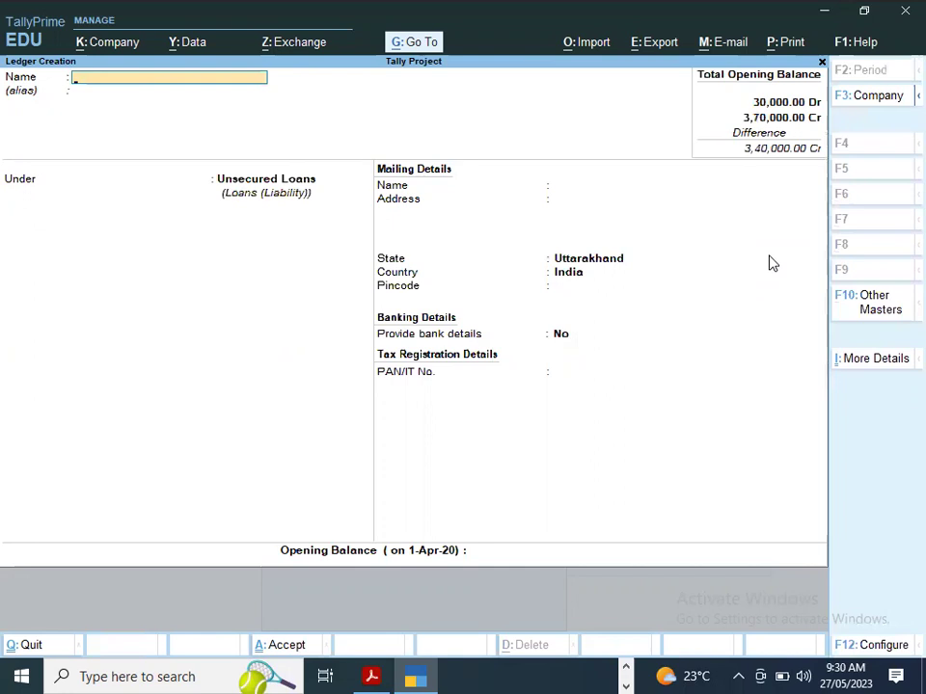
{"action": "type", "text": "Outstanding Offi"}
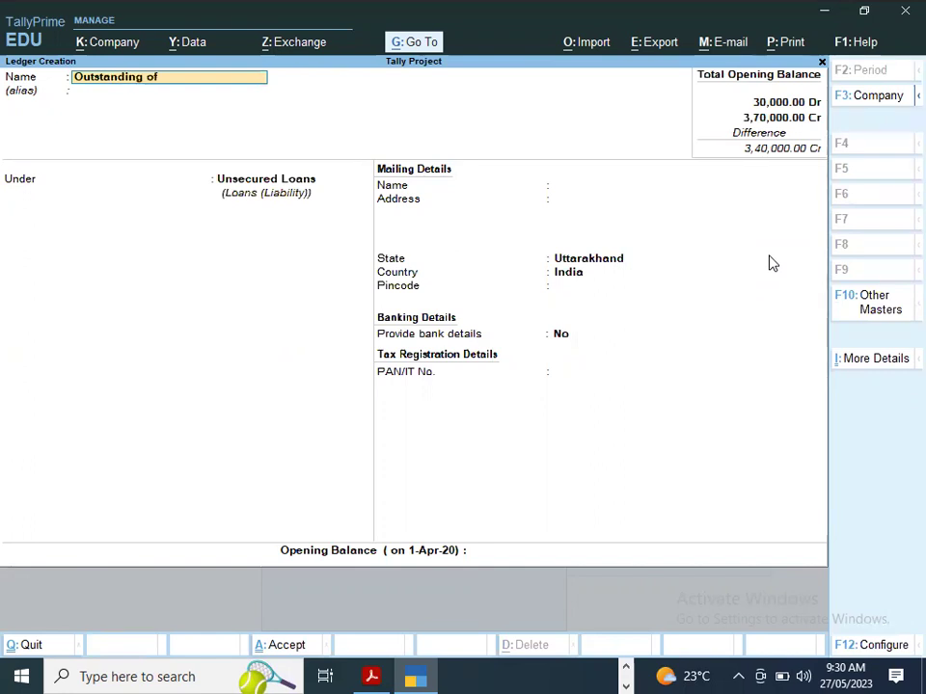
{"action": "type", "text": "ce Len"}
{"action": "key", "text": "BackSpace"}
{"action": "key", "text": "BackSpace"}
{"action": "key", "text": "BackSpace"}
{"action": "type", "text": "Rent"}
{"action": "key", "text": "Return"}
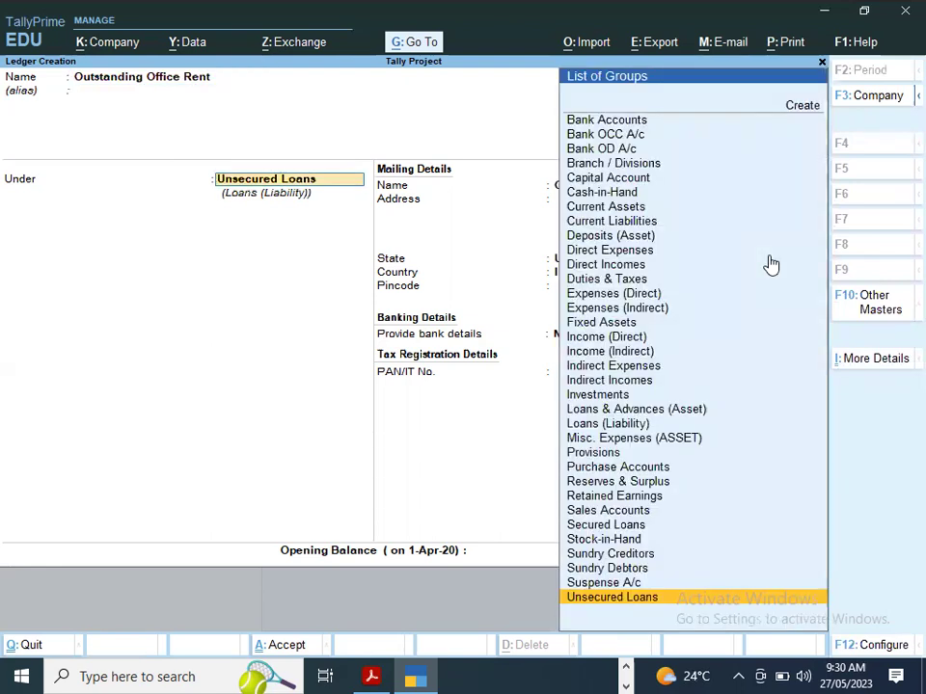
{"action": "type", "text": "Cu"}
{"action": "key", "text": "Down"}
{"action": "key", "text": "Return"}
- Keep the Outstanding Office Rent ledger's default details, set its opening balance to 14000 Cr as in the PDF, and save it
{"action": "key", "text": "Return"}
{"action": "key", "text": "Return"}
{"action": "key", "text": "Return"}
{"action": "key", "text": "Return"}
{"action": "key", "text": "Return"}
{"action": "key", "text": "Return"}
{"action": "key", "text": "Return"}
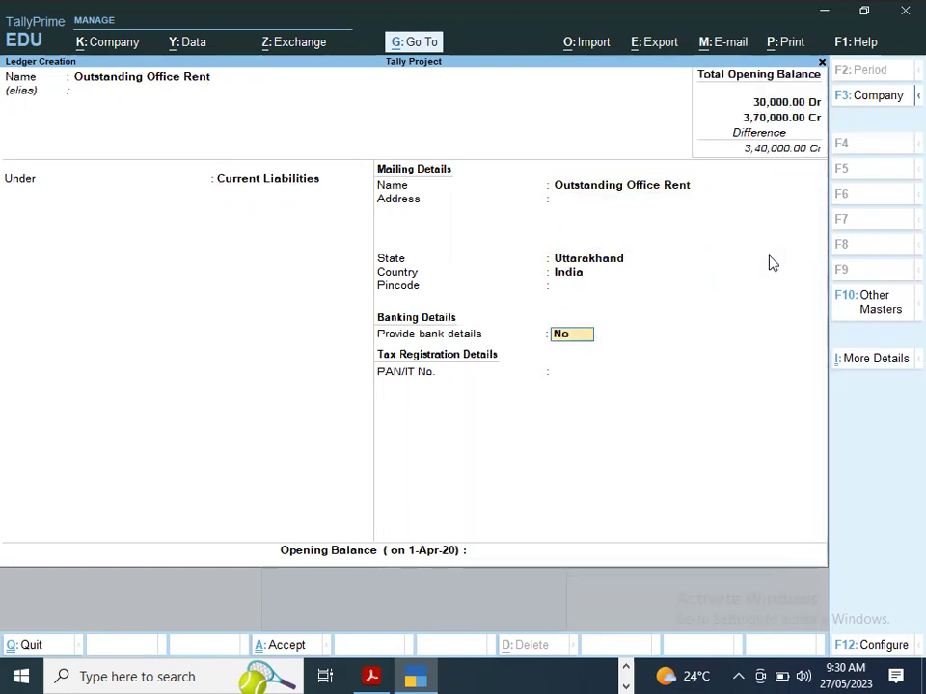
{"action": "key", "text": "alt+Tab"}
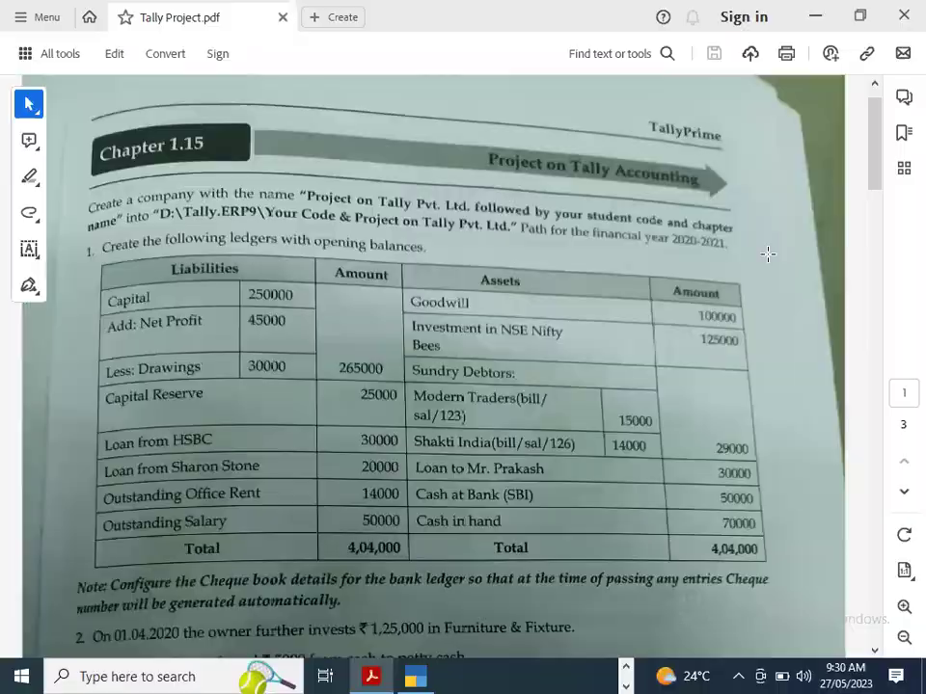
{"action": "key", "text": "alt+Tab"}
{"action": "type", "text": "14,000"}
{"action": "key", "text": "Return"}
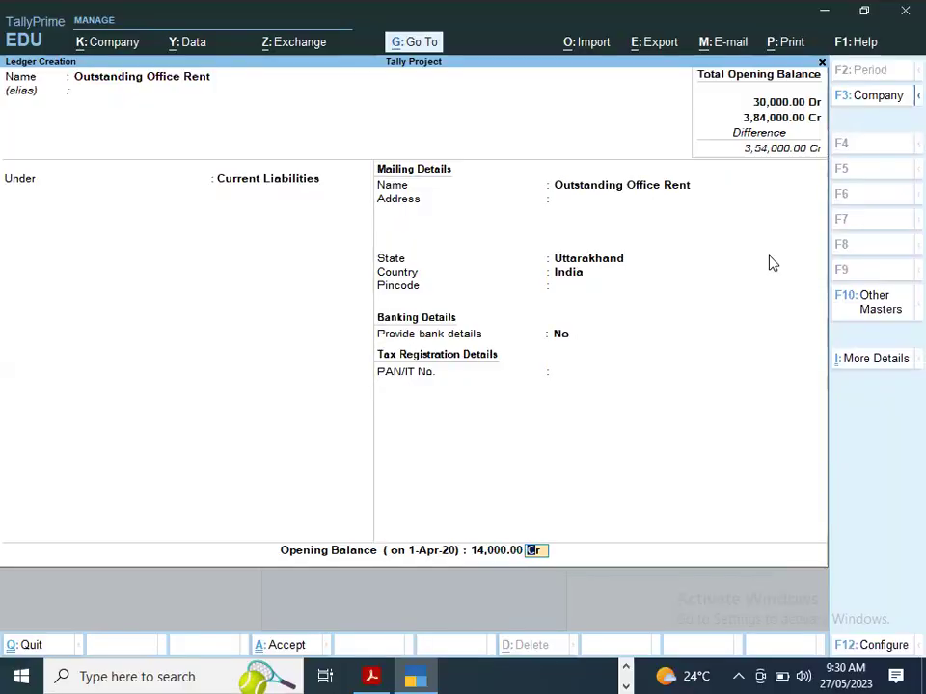
{"action": "key", "text": "Return"}
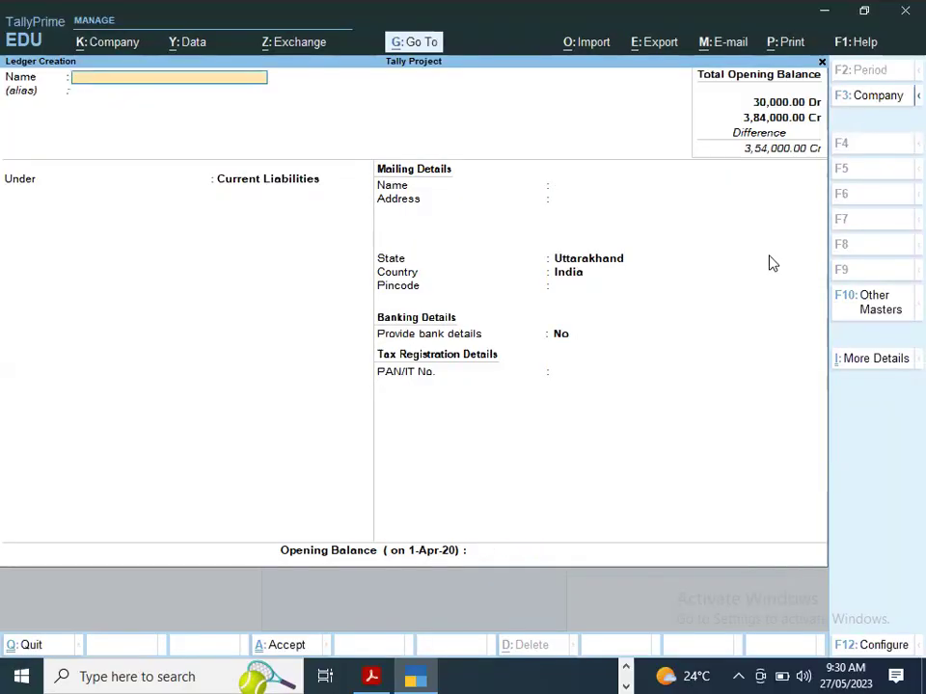
- Check the last liability in the PDF and start a new ledger for the outstanding salary
{"action": "key", "text": "alt+Tab"}
{"action": "key", "text": "alt+Tab"}
{"action": "type", "text": "Outsy-"}
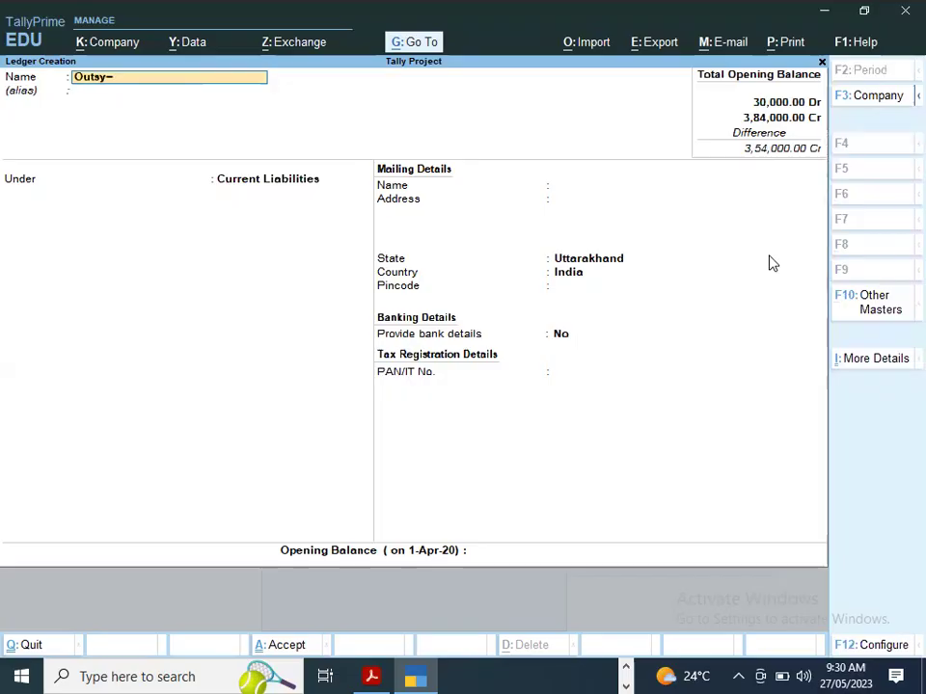
{"action": "type", "text": "tanding Salary"}
{"action": "key", "text": "Return"}
{"action": "key", "text": "Return"}
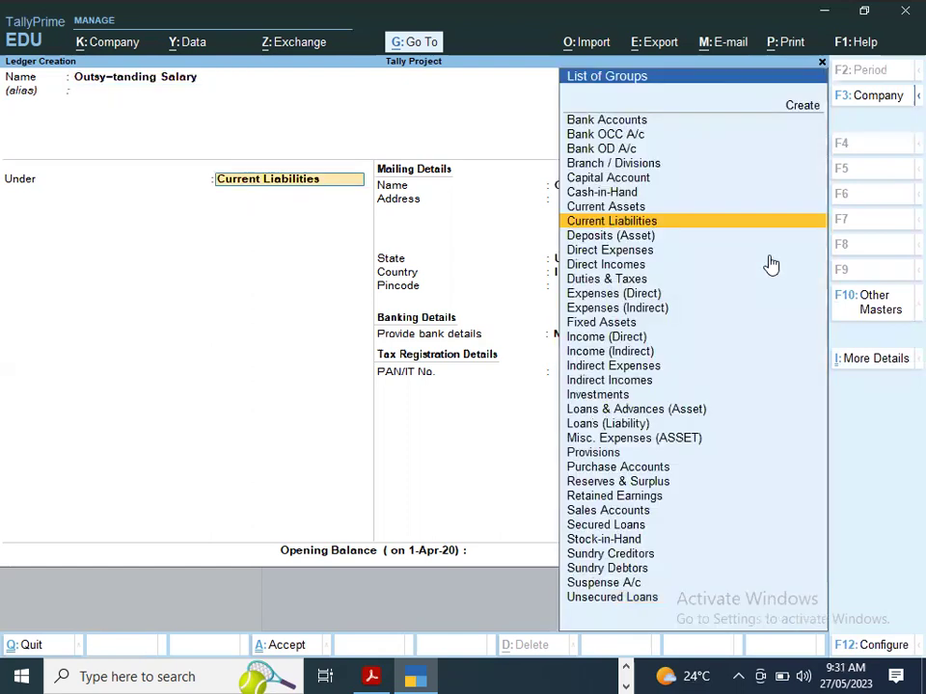
- Correct the misspelled name of the new salary ledger to Outstanding Salary, checking the spelling against the PDF
{"action": "key", "text": "Up"}
{"action": "key", "text": "Up"}
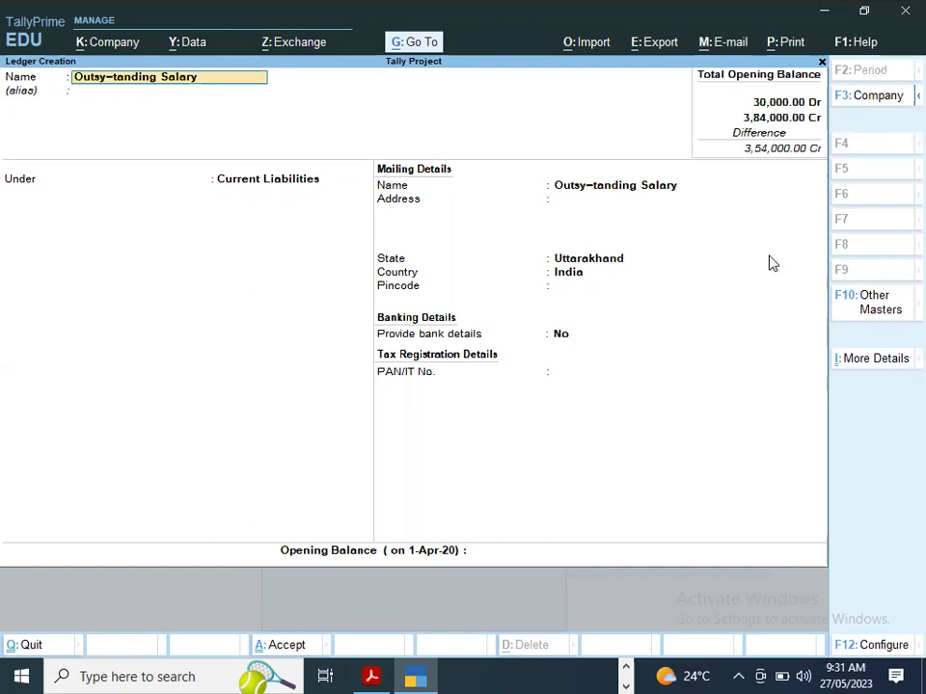
{"action": "key", "text": "Right"}
{"action": "key", "text": "Right"}
{"action": "key", "text": "Right"}
{"action": "key", "text": "Right"}
{"action": "key", "text": "Delete"}
{"action": "key", "text": "Delete"}
{"action": "key", "text": "Delete"}
{"action": "key", "text": "Delete"}
{"action": "type", "text": "a"}
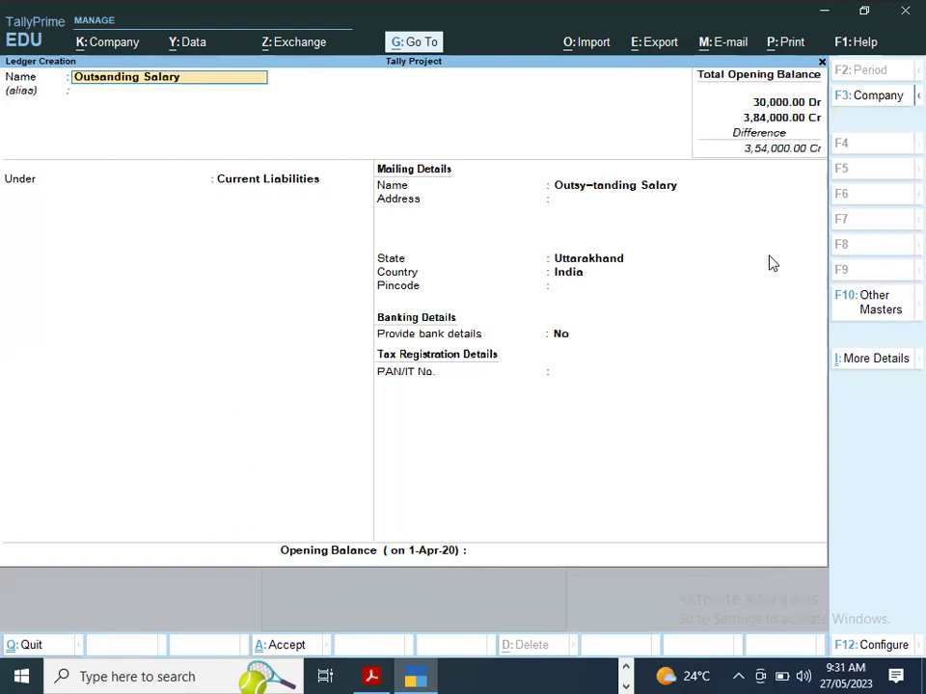
{"action": "key", "text": "alt+Tab"}
{"action": "key", "text": "alt+Tab"}
{"action": "key", "text": "BackSpace"}
{"action": "key", "text": "BackSpace"}
{"action": "key", "text": "BackSpace"}
{"action": "type", "text": "stan"}
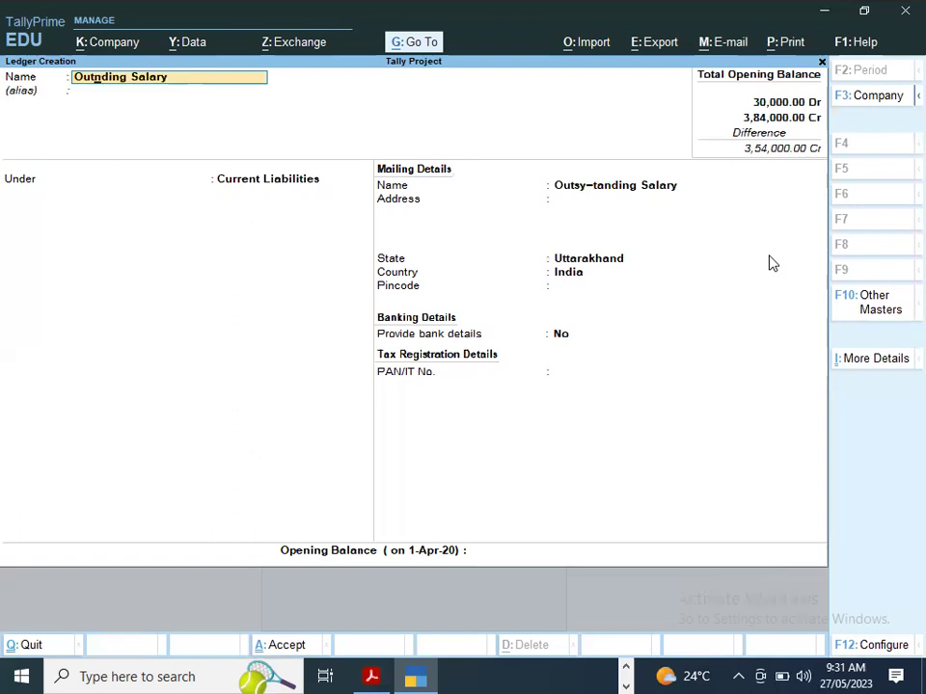
{"action": "key", "text": "Return"}
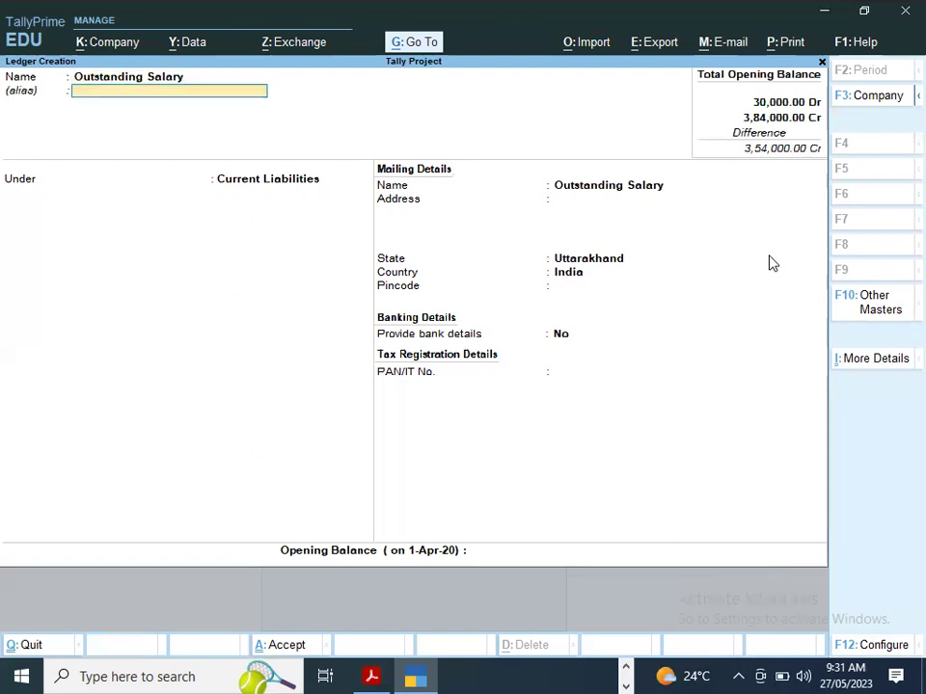
- Keep Current Liabilities as the Outstanding Salary ledger's group and save it without an opening balance
{"action": "key", "text": "Return"}
{"action": "key", "text": "Return"}
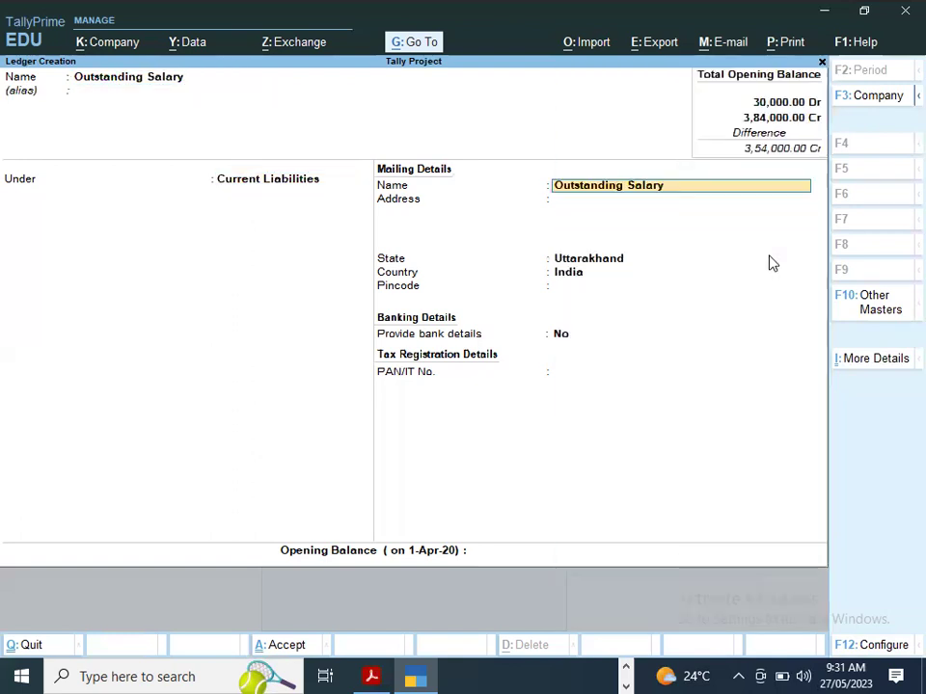
{"action": "key", "text": "ctrl+a"}
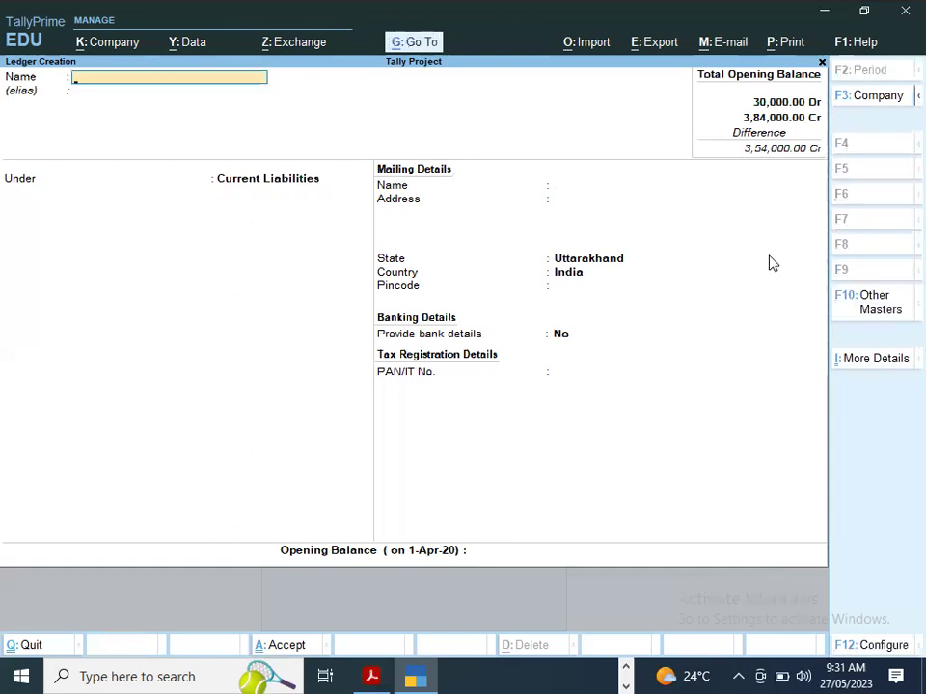
{"action": "key", "text": "Escape"}
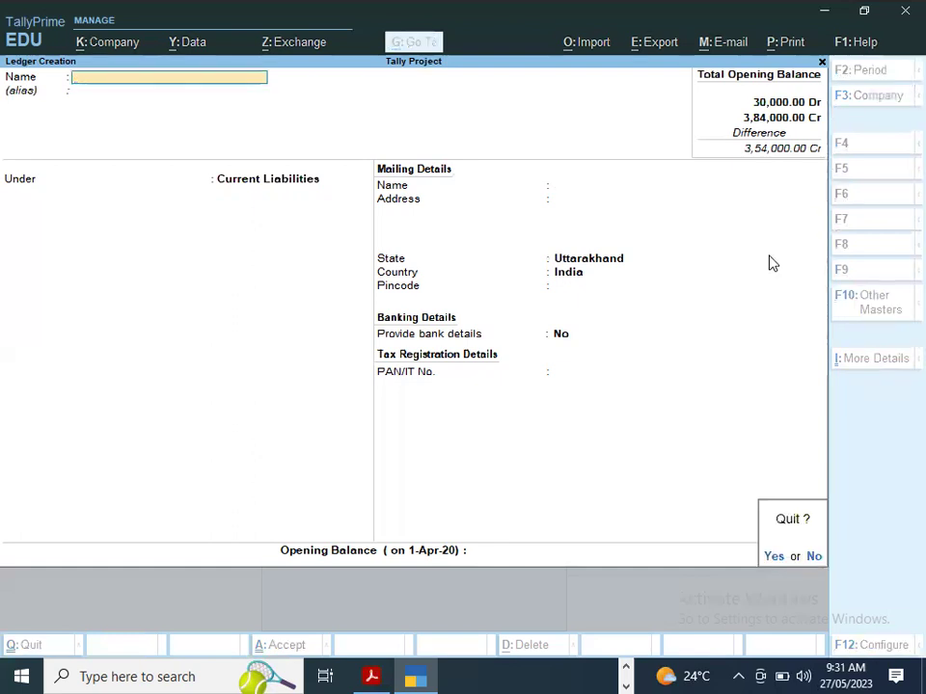
{"action": "key", "text": "Page_Up"}
{"action": "key", "text": "BackSpace"}
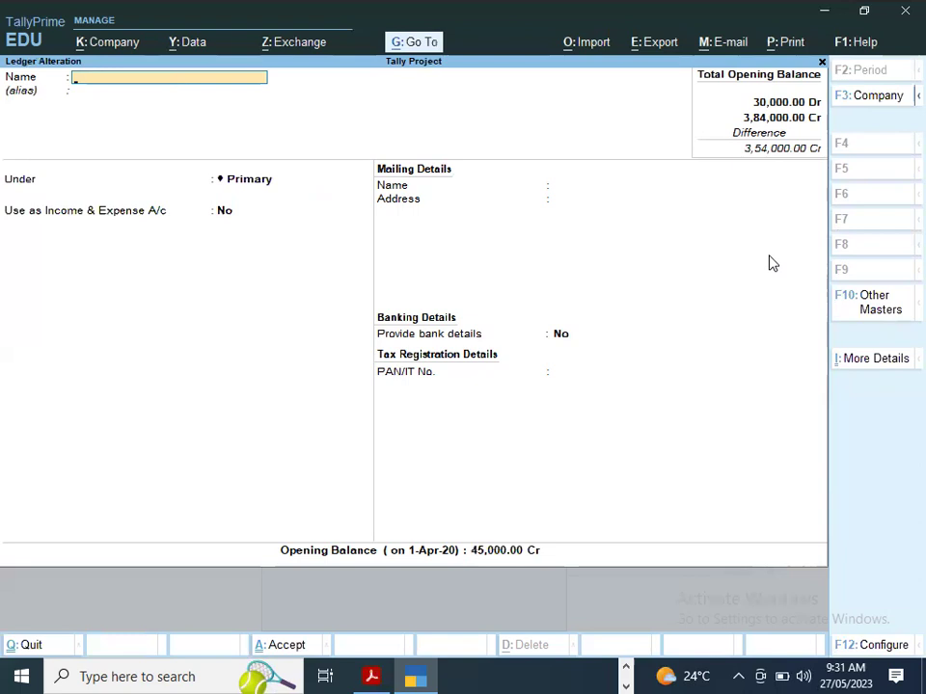
{"action": "key", "text": "Escape"}
{"action": "key", "text": "Escape"}
{"action": "key", "text": "Escape"}
{"action": "key", "text": "Escape"}
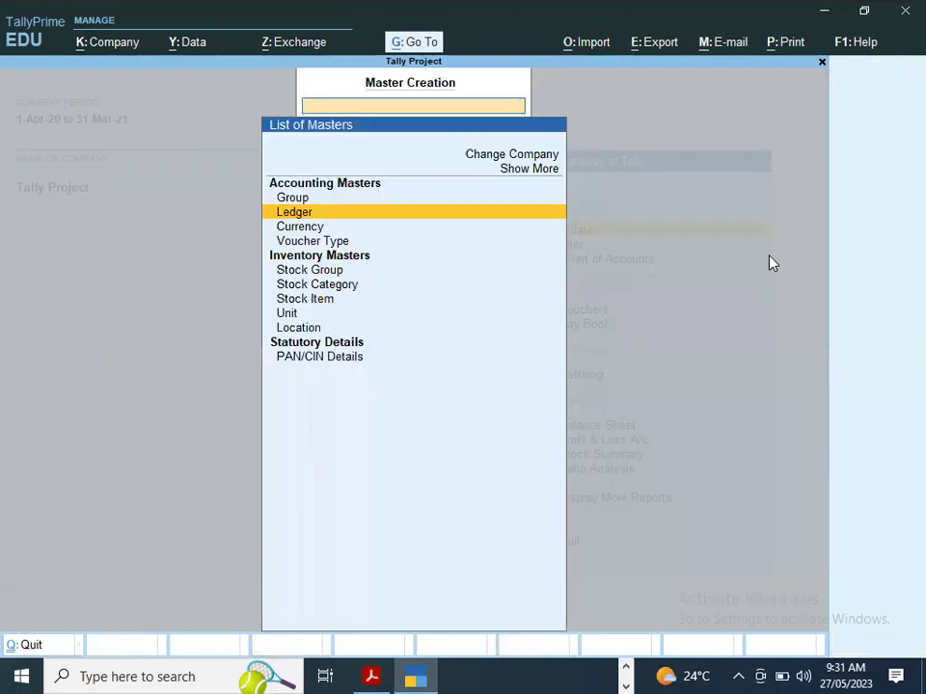
- Switch from master creation to ledger alteration and open the Outstanding Salary ledger
{"action": "key", "text": "Escape"}
{"action": "key", "text": "Down"}
{"action": "key", "text": "Return"}
{"action": "key", "text": "Down"}
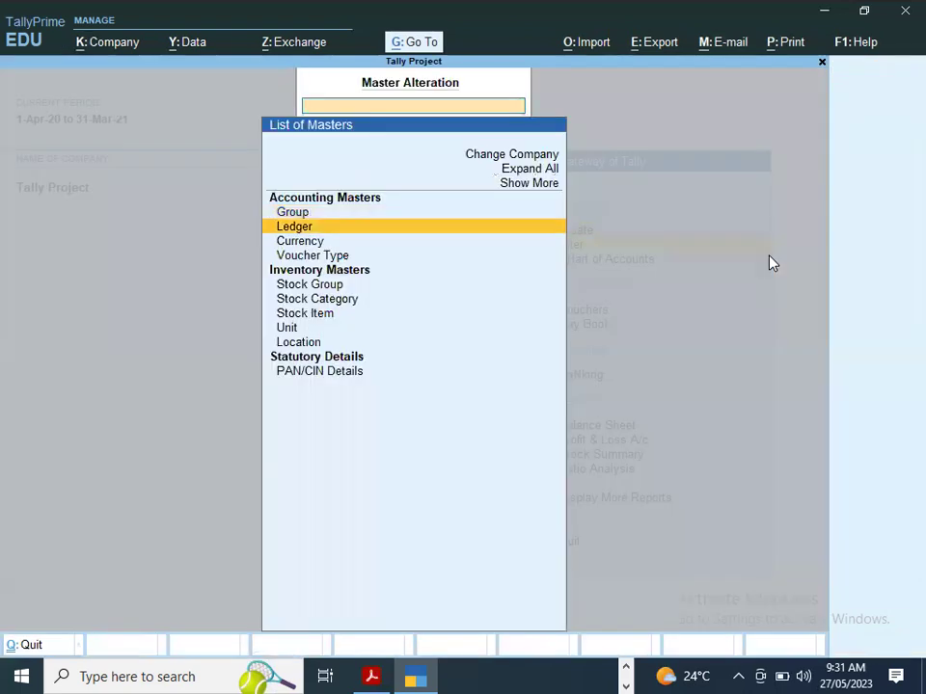
{"action": "key", "text": "Return"}
{"action": "key", "text": "Down"}
{"action": "key", "text": "Down"}
{"action": "key", "text": "Down"}
{"action": "key", "text": "Down"}
{"action": "key", "text": "Down"}
{"action": "key", "text": "Down"}
{"action": "key", "text": "Down"}
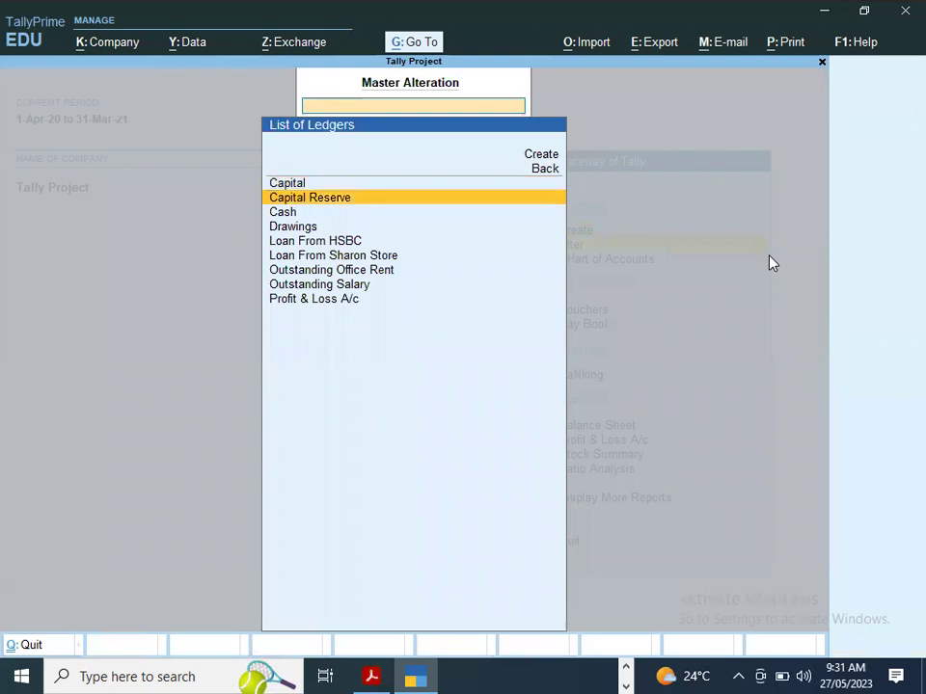
{"action": "key", "text": "Return"}
- Keep the Outstanding Salary ledger's other details, set its opening balance to 50000 Cr as in the PDF, and save it
{"action": "key", "text": "Return"}
{"action": "key", "text": "Return"}
{"action": "key", "text": "Return"}
{"action": "key", "text": "Return"}
{"action": "key", "text": "Return"}
{"action": "key", "text": "Return"}
{"action": "key", "text": "Return"}
{"action": "key", "text": "Return"}
{"action": "key", "text": "Return"}
{"action": "key", "text": "Return"}
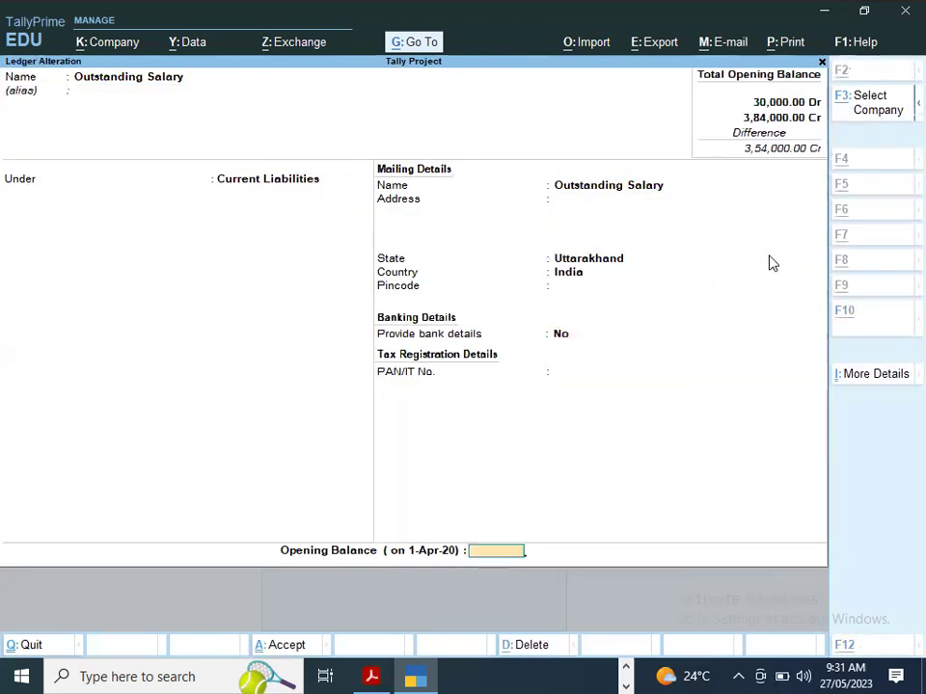
{"action": "key", "text": "alt+Tab"}
{"action": "key", "text": "alt+Tab"}
{"action": "type", "text": "50000"}
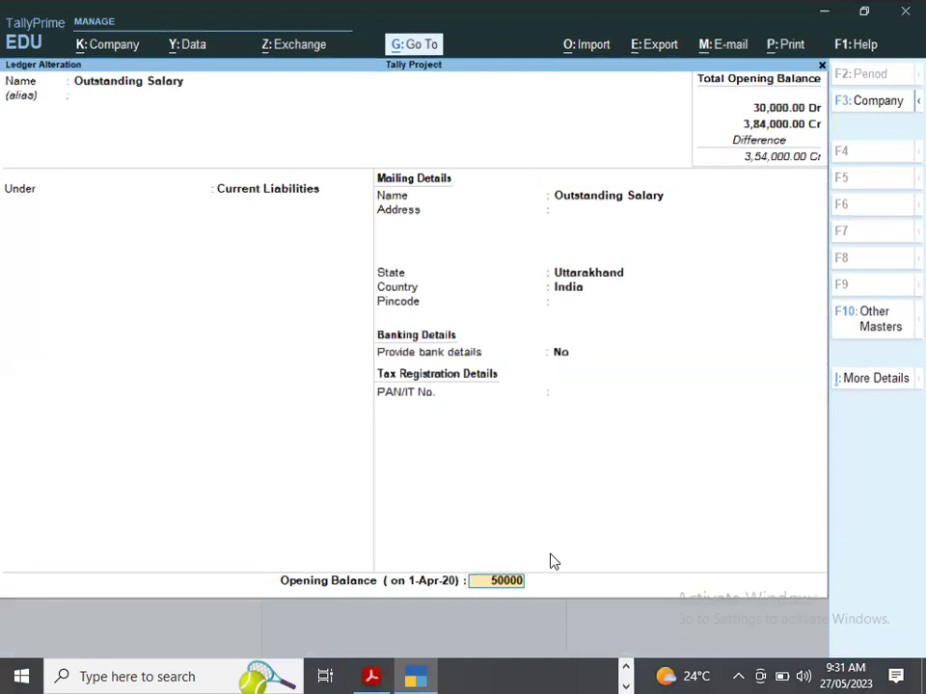
{"action": "key", "text": "Return"}
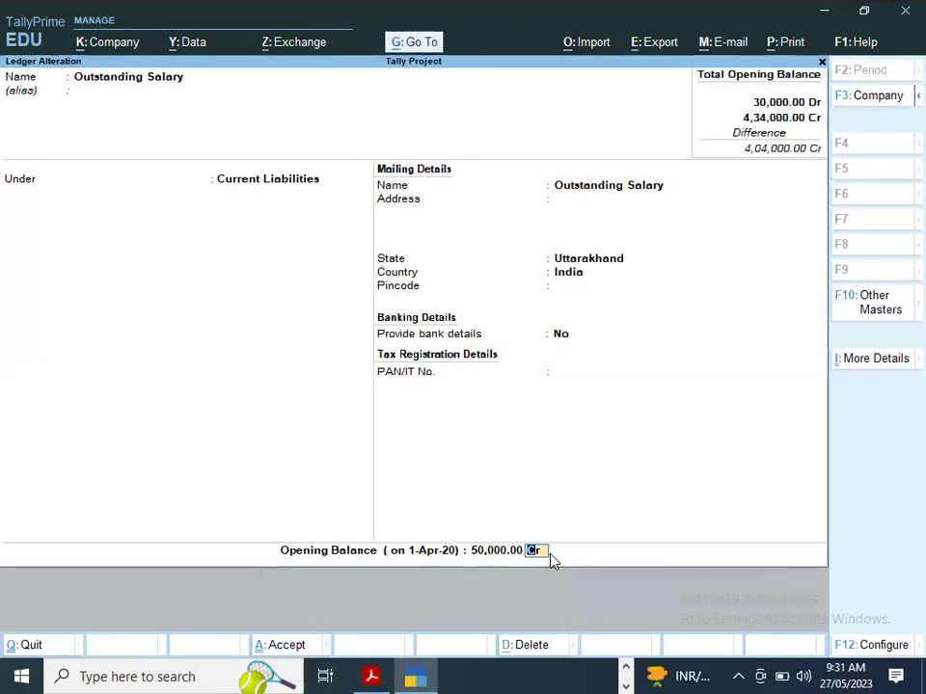
{"action": "key", "text": "Return"}
{"action": "key", "text": "Return"}
- Leave ledger alteration and open a new ledger creation form
{"action": "key", "text": "Escape"}
{"action": "key", "text": "Escape"}
{"action": "key", "text": "Up"}
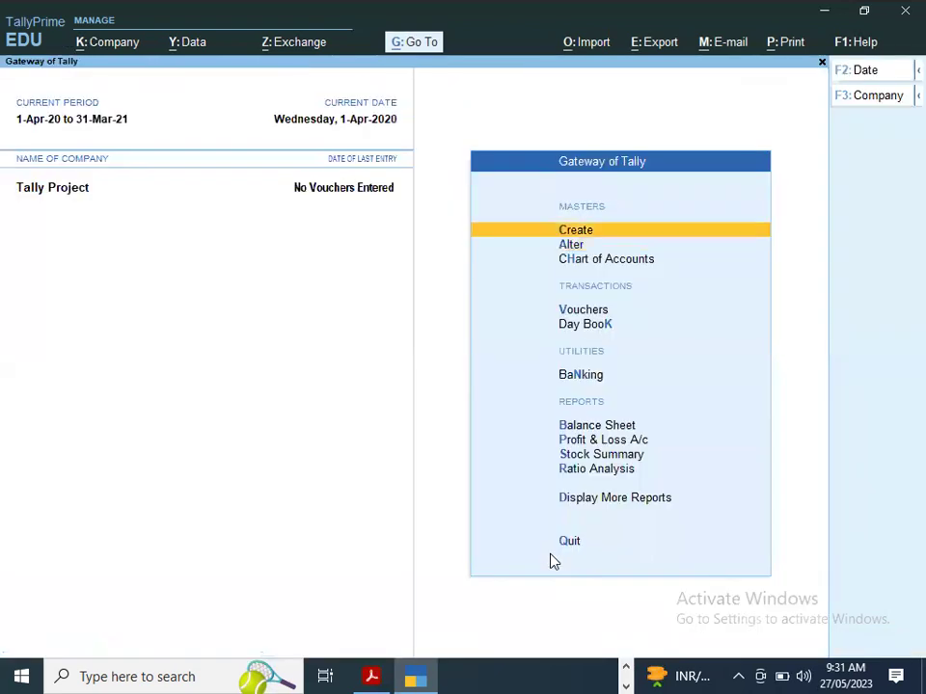
{"action": "key", "text": "Return"}
{"action": "key", "text": "Down"}
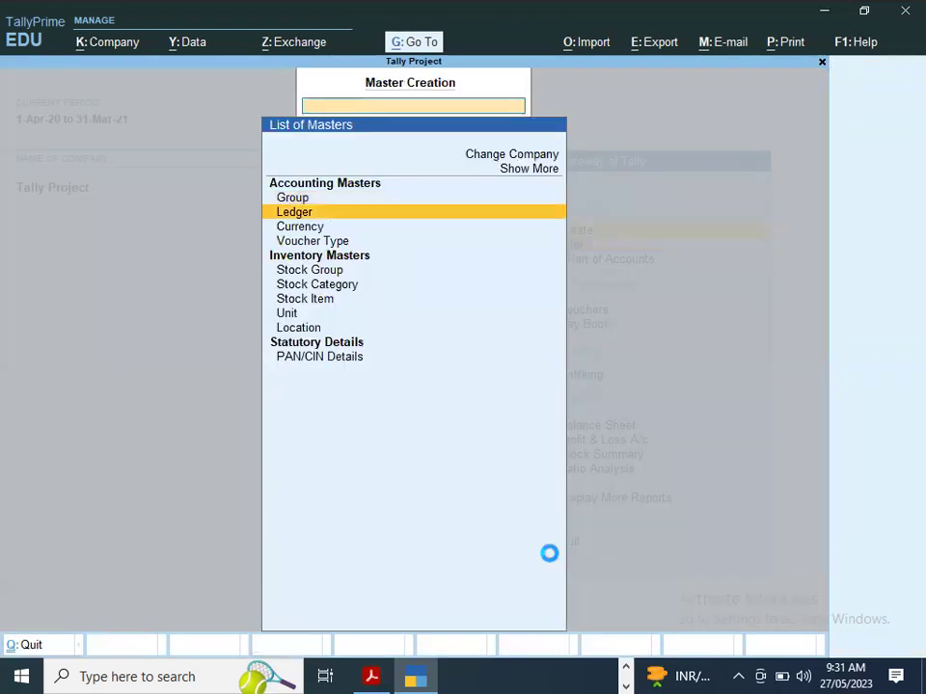
{"action": "key", "text": "Return"}
- Name the new ledger Goodwill, taken from the PDF's assets list, and place it under Fixed Assets
{"action": "key", "text": "alt+Tab"}
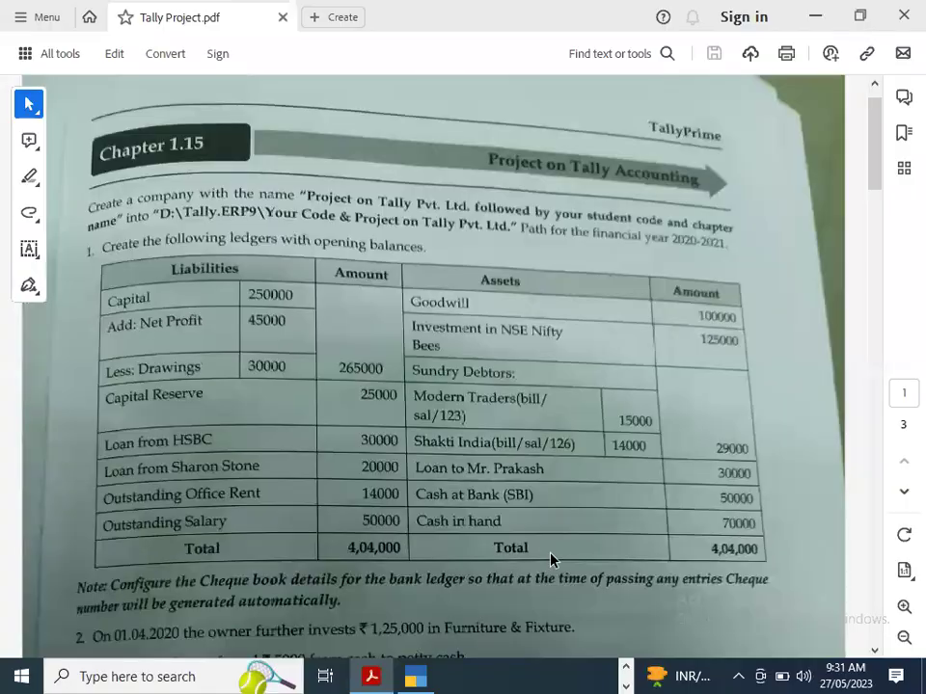
{"action": "key", "text": "alt+Tab"}
{"action": "type", "text": "Goo"}
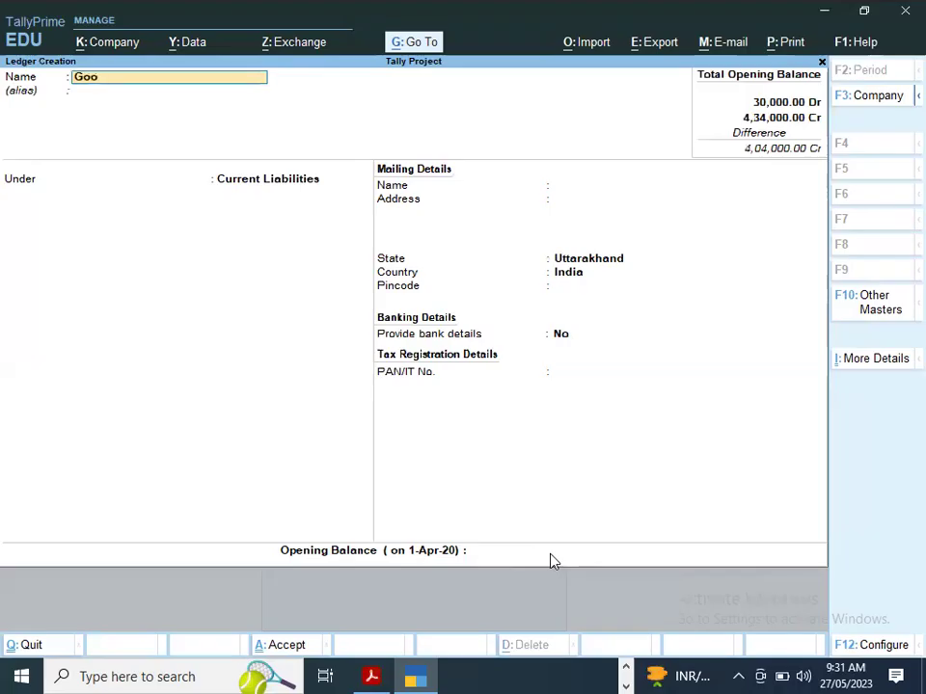
{"action": "type", "text": "dwill"}
{"action": "key", "text": "Return"}
{"action": "key", "text": "Return"}
{"action": "key", "text": "shift+Tab"}
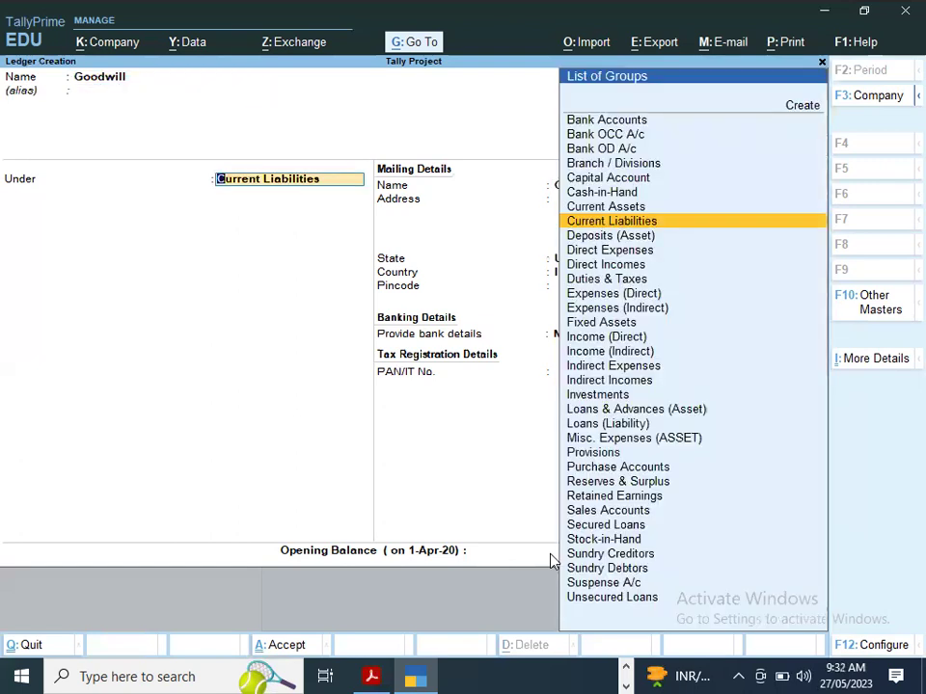
{"action": "type", "text": "Fi"}
{"action": "key", "text": "Return"}
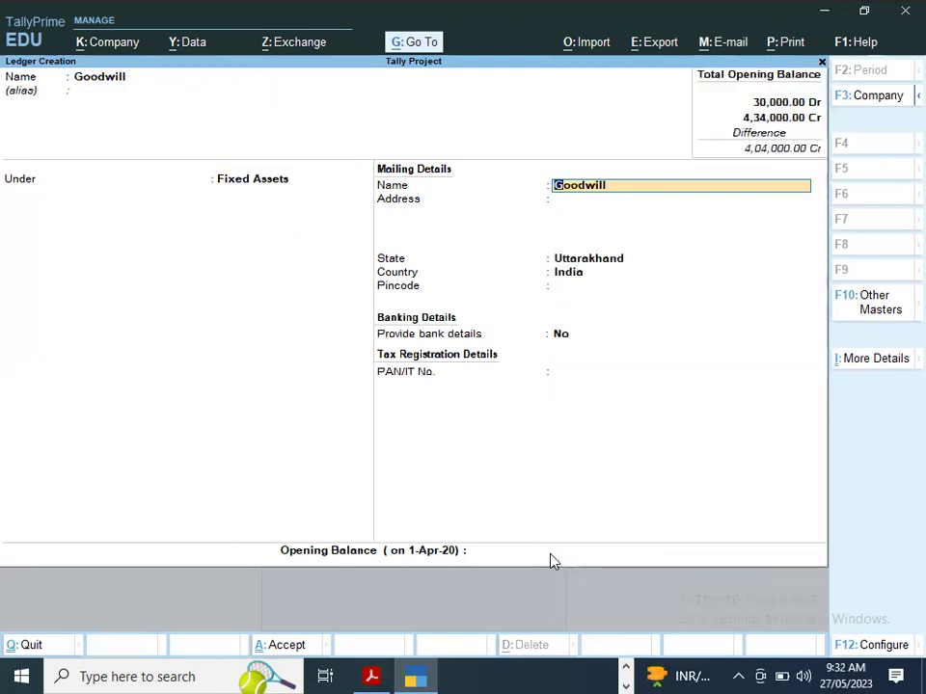
- Keep the Goodwill ledger's other details, set its opening balance to 100000 Dr as in the PDF, and save it
{"action": "key", "text": "Return"}
{"action": "key", "text": "Return"}
{"action": "key", "text": "Return"}
{"action": "key", "text": "Return"}
{"action": "key", "text": "Return"}
{"action": "key", "text": "Return"}
{"action": "key", "text": "Return"}
{"action": "key", "text": "alt+Tab"}
{"action": "key", "text": "alt+Tab"}
{"action": "type", "text": "100000"}
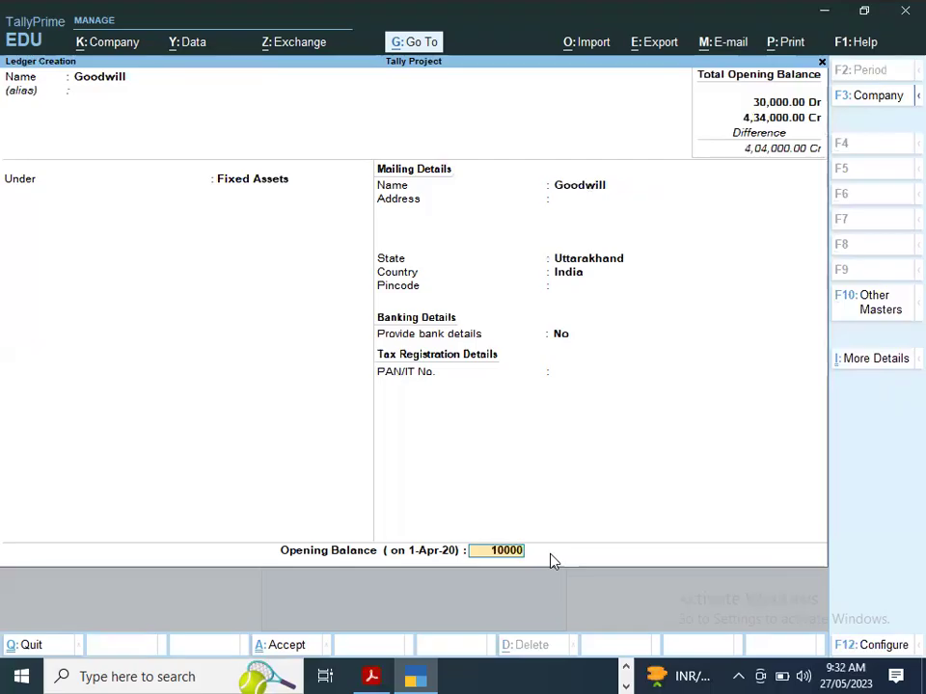
{"action": "key", "text": "Return"}
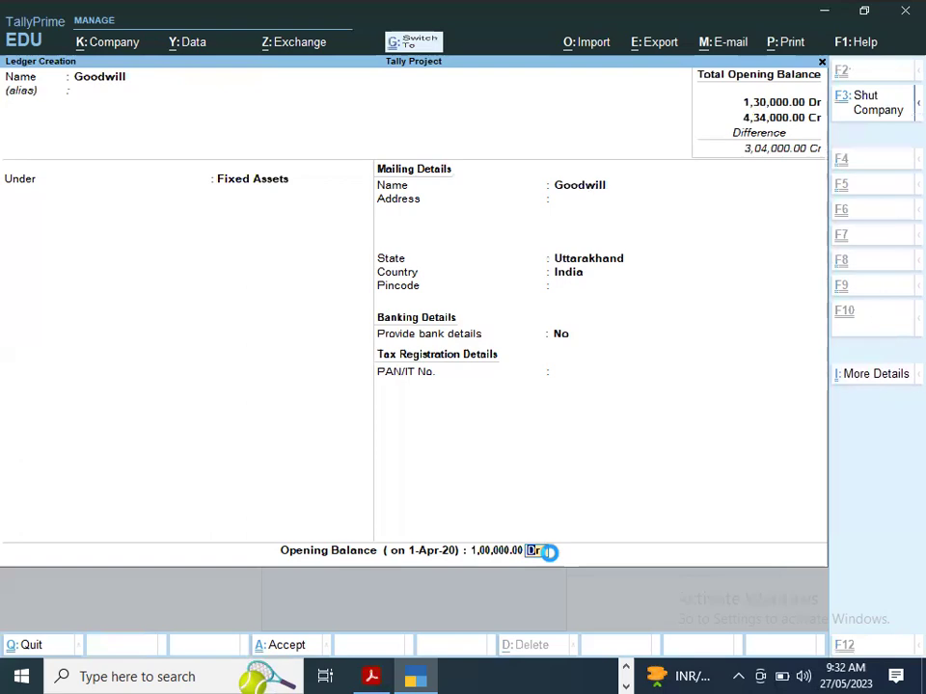
{"action": "key", "text": "ctrl+a"}
- Name the next new ledger Investment in NSE Nifty Bees, checking the wording against the PDF
{"action": "key", "text": "alt+Tab"}
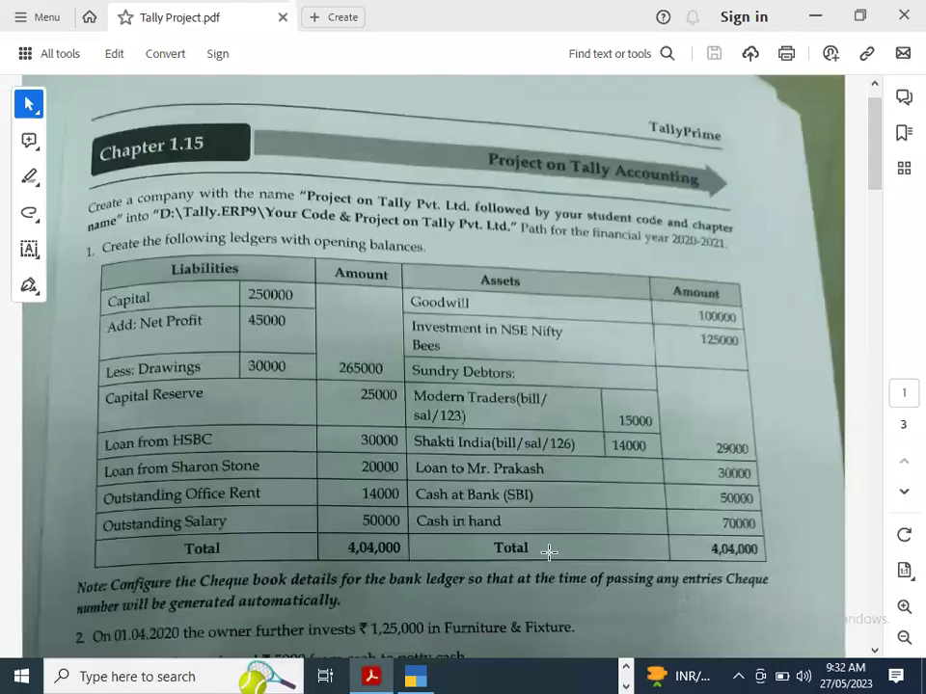
{"action": "key", "text": "alt+Tab"}
{"action": "type", "text": "Invest"}
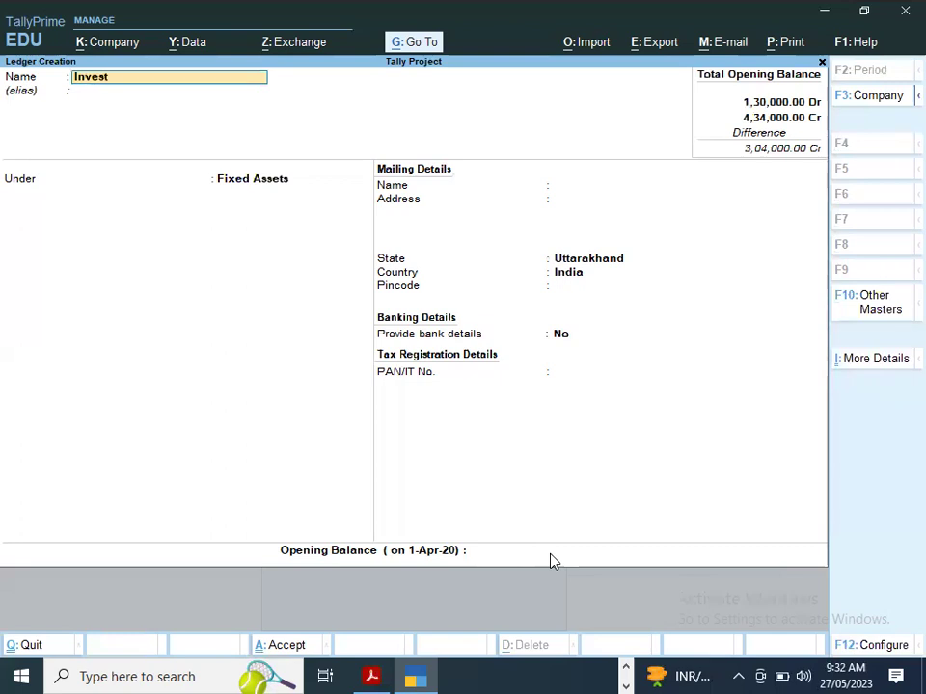
{"action": "type", "text": "ment"}
{"action": "key", "text": "alt+Tab"}
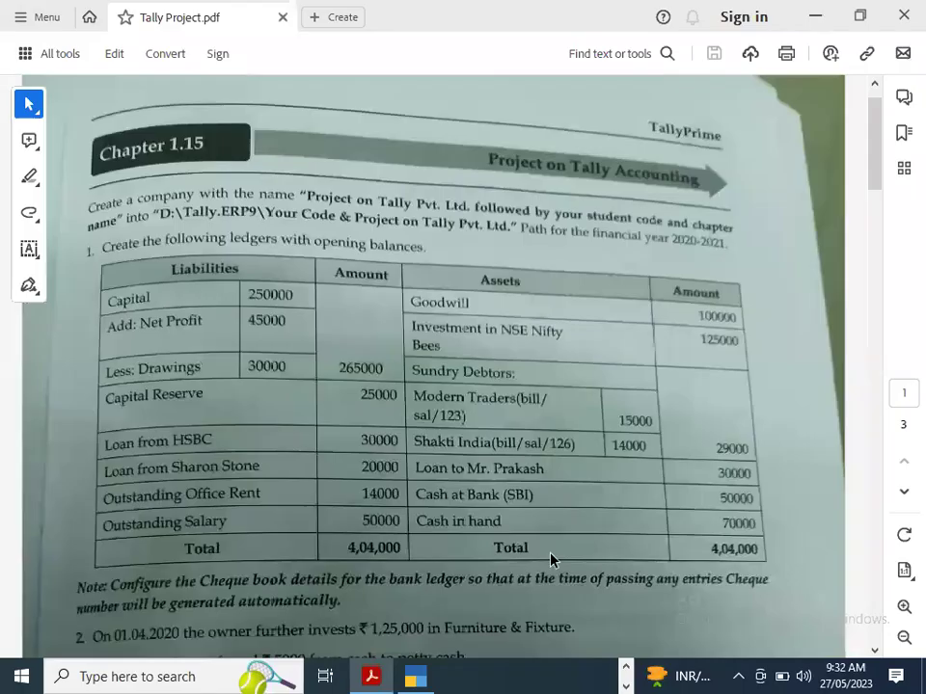
{"action": "key", "text": "alt+Tab"}
{"action": "type", "text": "InNSE"}
{"action": "key", "text": "BackSpace"}
{"action": "key", "text": "BackSpace"}
{"action": "key", "text": "BackSpace"}
{"action": "key", "text": "BackSpace"}
{"action": "key", "text": "BackSpace"}
{"action": "type", "text": "in NS"}
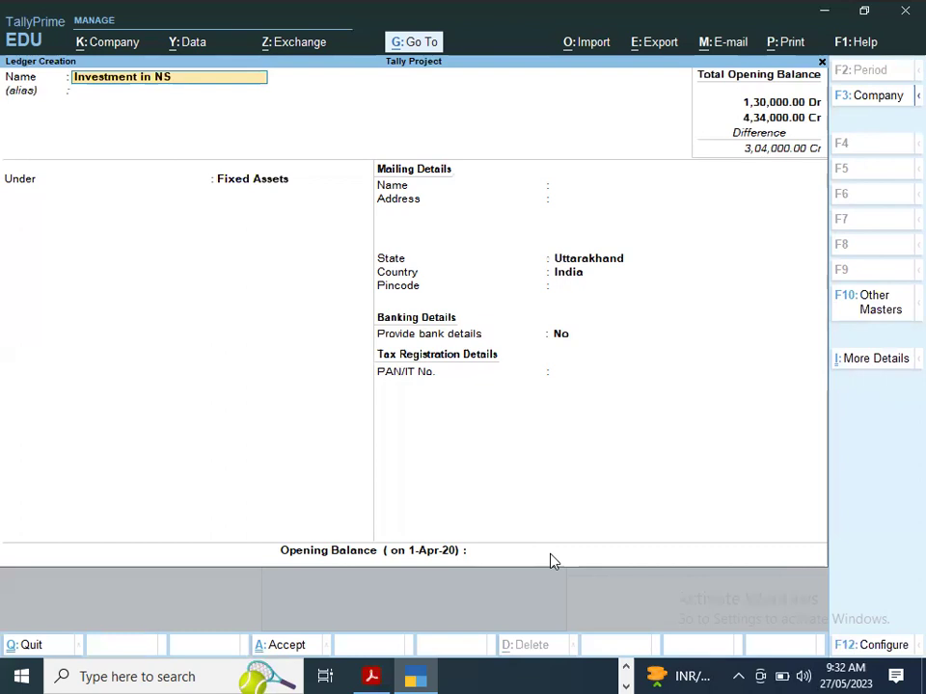
{"action": "type", "text": "E Nifty"}
{"action": "key", "text": "alt+Tab"}
{"action": "key", "text": "alt+Tab"}
{"action": "type", "text": "Bees"}
- Place the Investment in NSE Nifty Bees ledger under the Investments group
{"action": "key", "text": "Return"}
{"action": "type", "text": "In"}
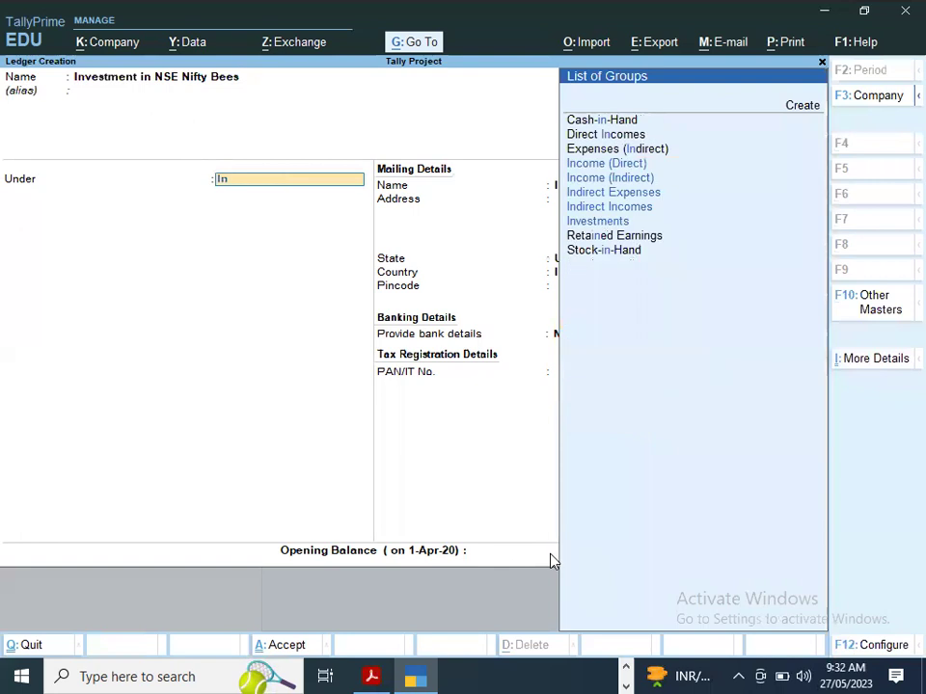
{"action": "key", "text": "Down"}
{"action": "key", "text": "Down"}
{"action": "key", "text": "Down"}
{"action": "key", "text": "Down"}
{"action": "key", "text": "Return"}
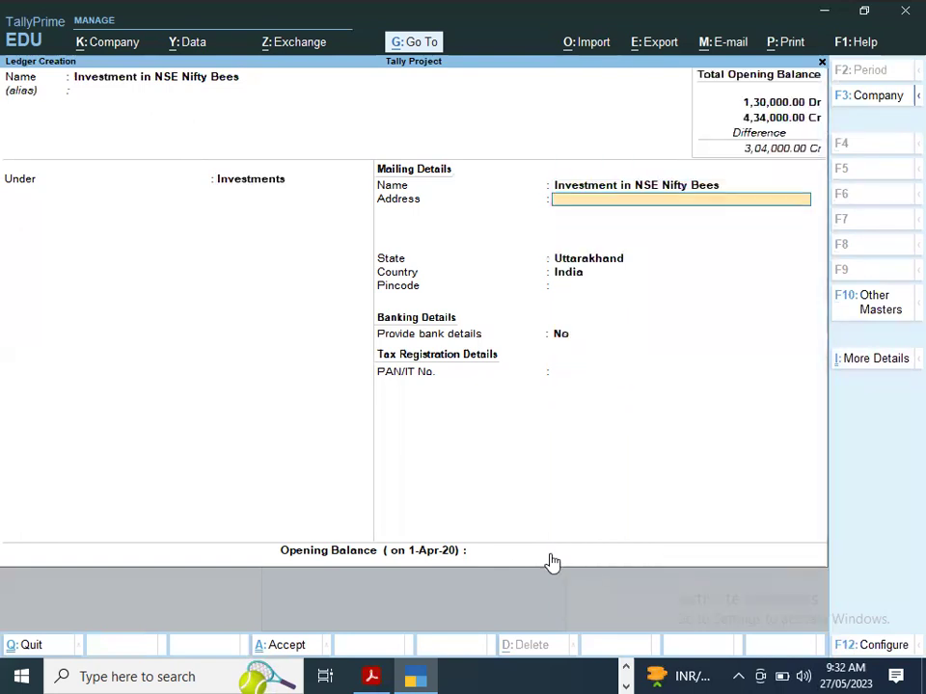
- Keep the investment ledger's other details, set its opening balance to 125000 Dr as in the PDF, and save it
{"action": "key", "text": "Return"}
{"action": "key", "text": "Return"}
{"action": "key", "text": "Return"}
{"action": "key", "text": "Return"}
{"action": "key", "text": "Return"}
{"action": "key", "text": "Return"}
{"action": "key", "text": "alt+Tab"}
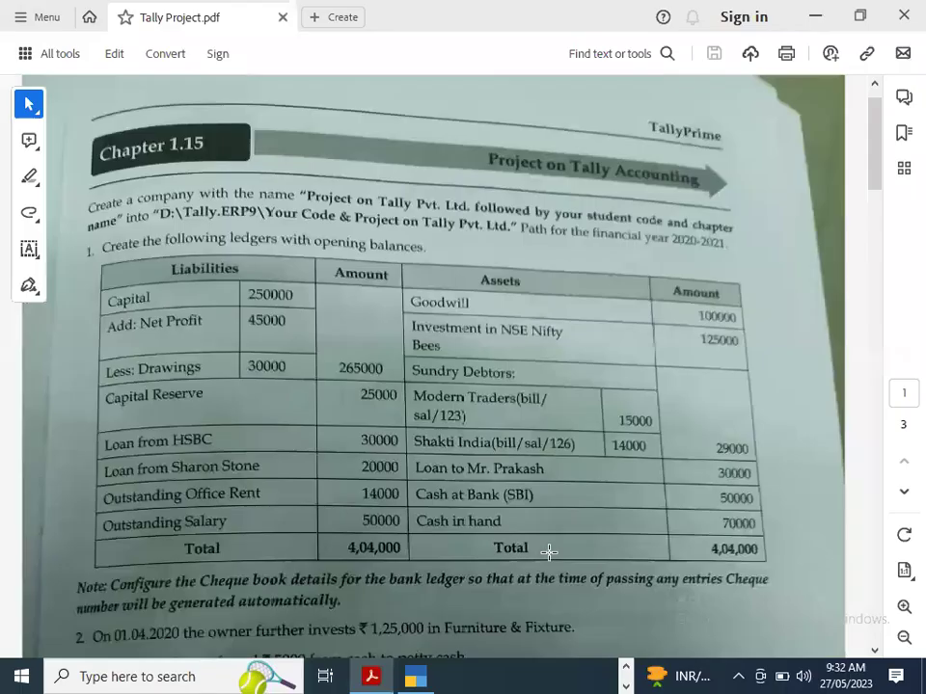
{"action": "key", "text": "alt+Tab"}
{"action": "type", "text": "125000"}
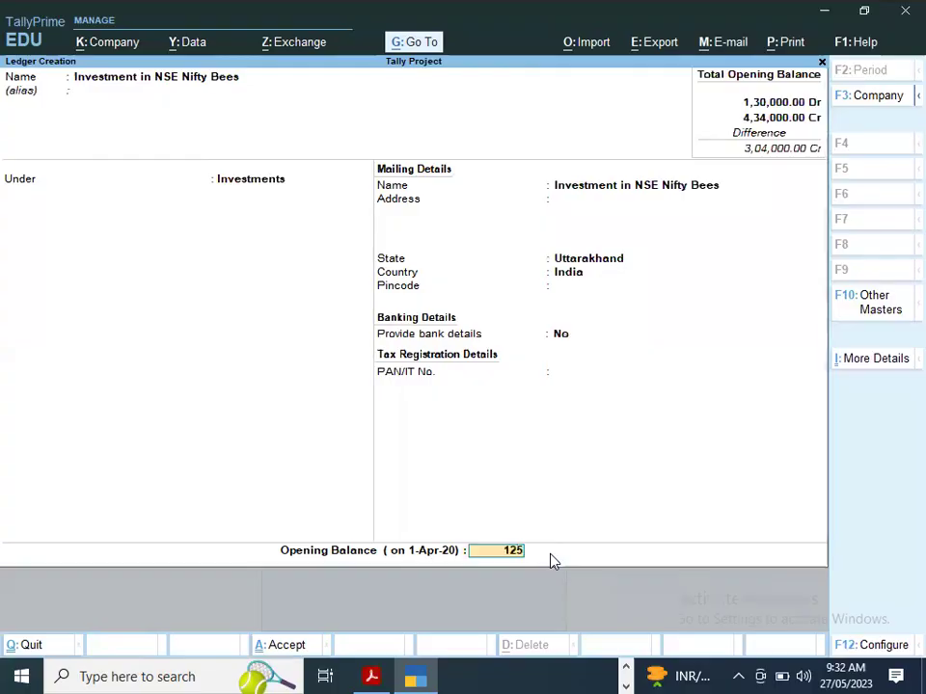
{"action": "key", "text": "Return"}
{"action": "key", "text": "alt"}
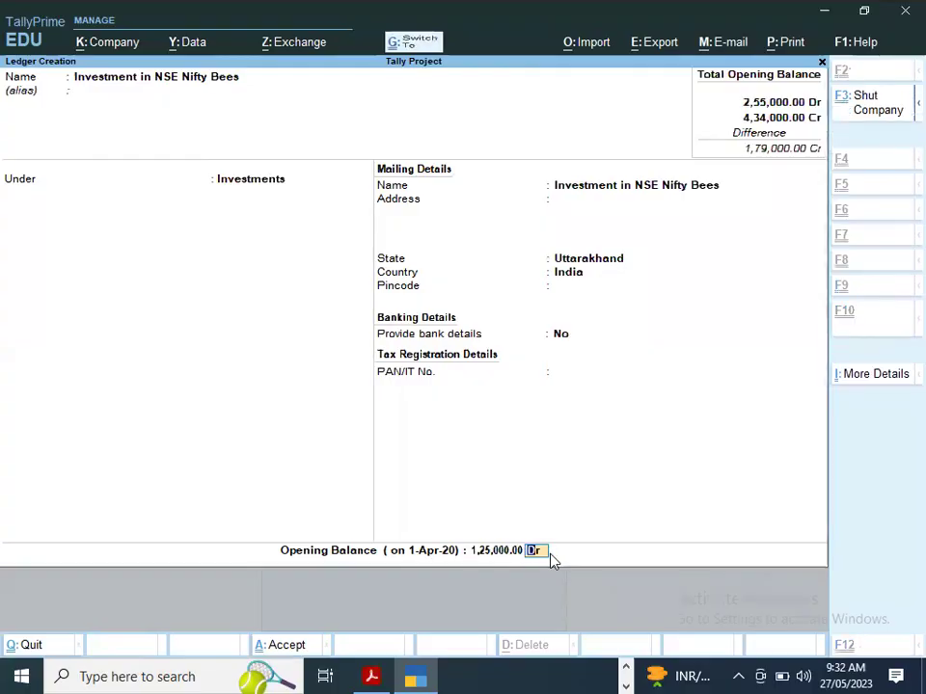
{"action": "key", "text": "Return"}
- Name the next new ledger Modern Traders, checking the spelling against the PDF
{"action": "key", "text": "alt+Tab"}
{"action": "key", "text": "alt+Tab"}
{"action": "key", "text": "alt+Tab"}
{"action": "key", "text": "alt+Tab"}
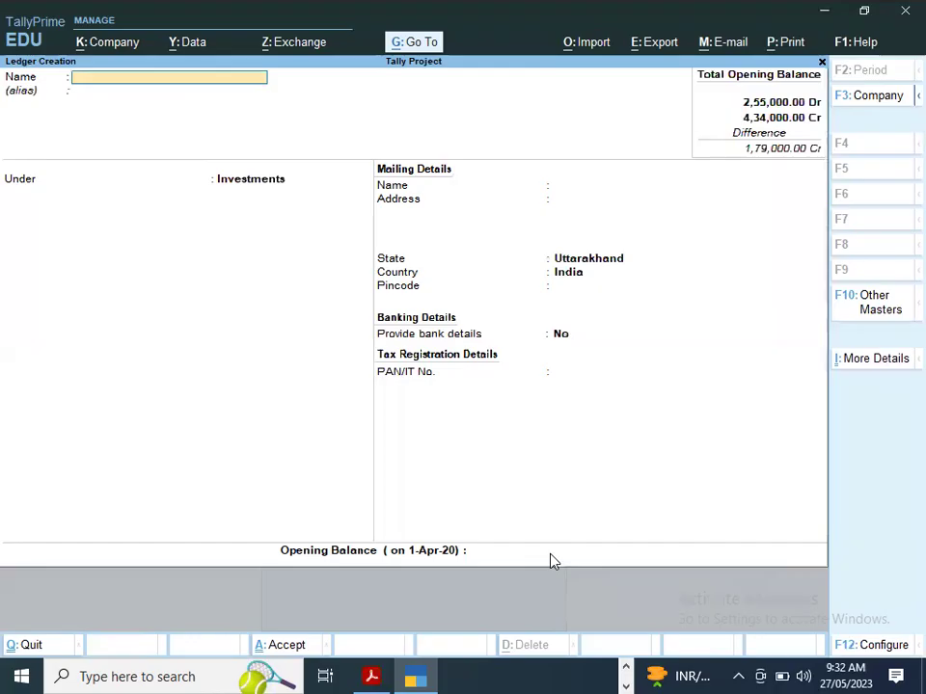
{"action": "type", "text": "Morder"}
{"action": "key", "text": "alt+Tab"}
{"action": "key", "text": "alt+Tab"}
{"action": "key", "text": "BackSpace"}
{"action": "key", "text": "BackSpace"}
{"action": "type", "text": "dern Traders"}
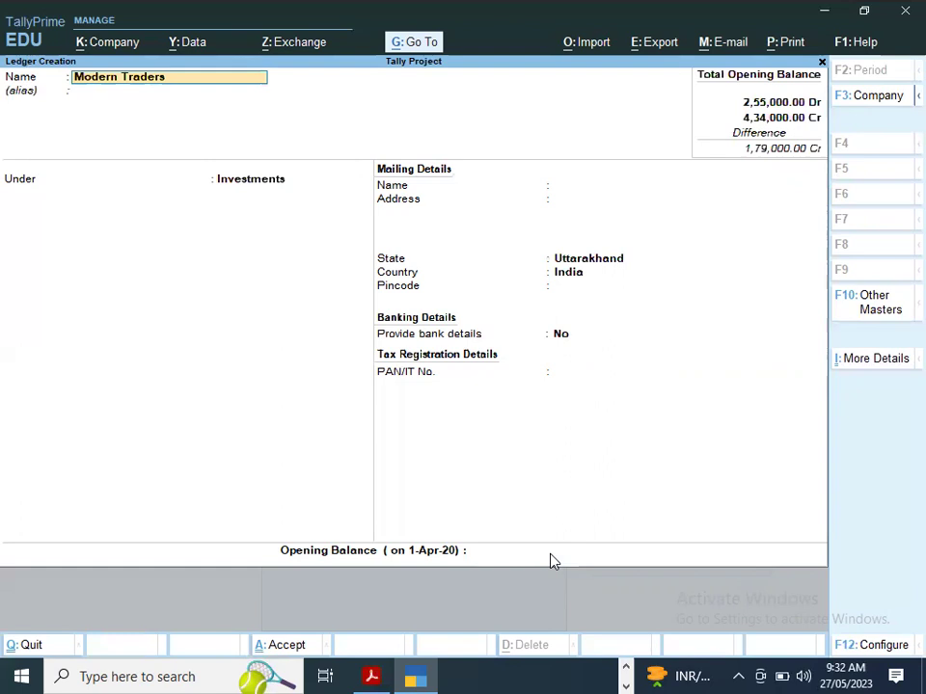
- Place the Modern Traders ledger under Sundry Debtors, correcting the mistaken Sundry Creditors choice
{"action": "key", "text": "Return"}
{"action": "type", "text": "Su"}
{"action": "key", "text": "Down"}
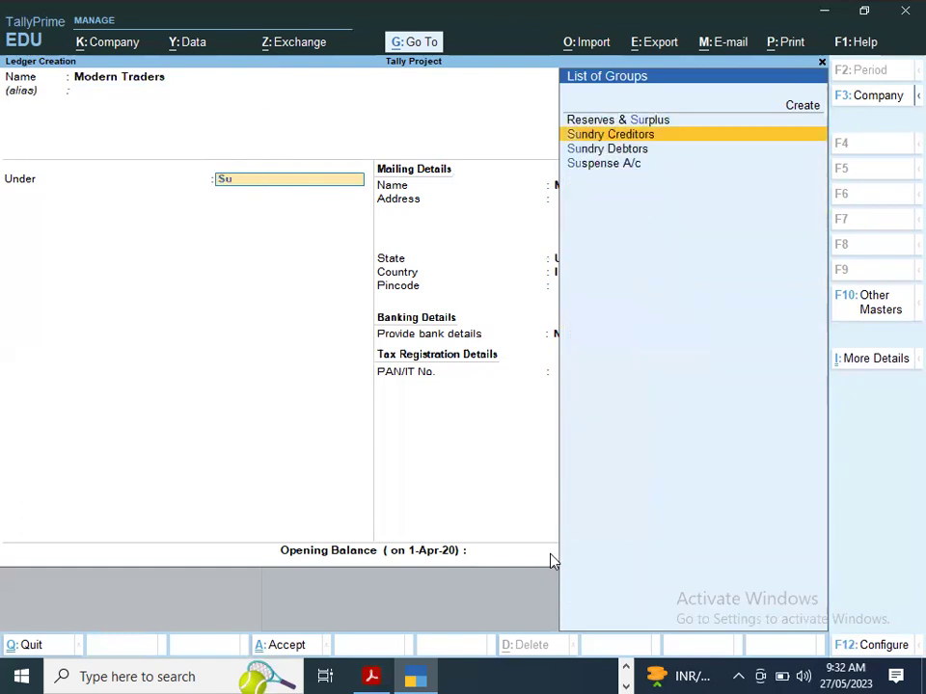
{"action": "key", "text": "Return"}
{"action": "key", "text": "BackSpace"}
{"action": "key", "text": "Down"}
{"action": "key", "text": "Return"}
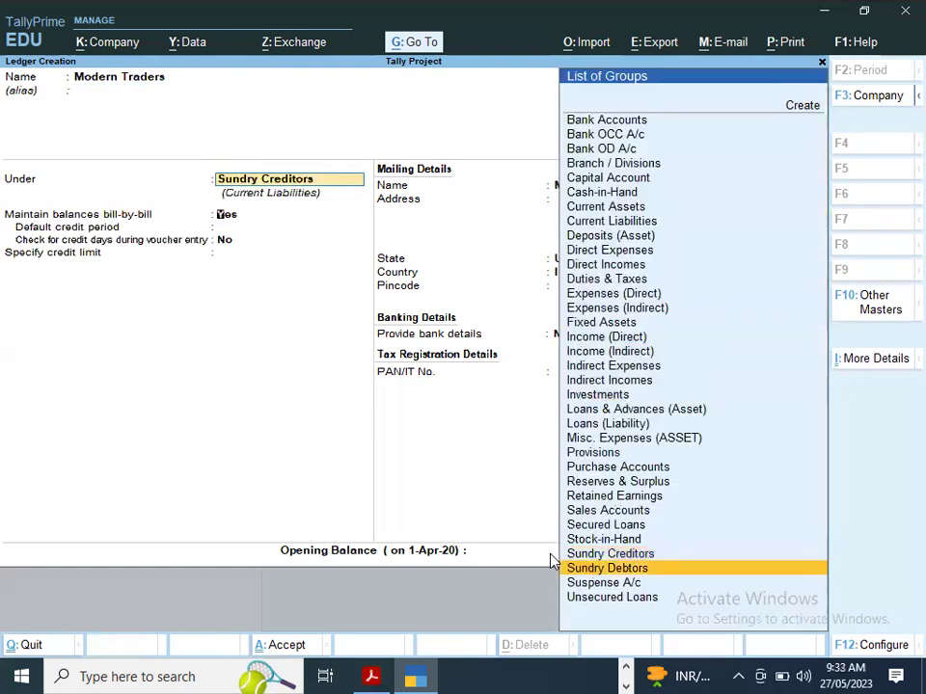
{"action": "key", "text": "Return"}
- Keep Modern Traders' bill-by-bill and mailing details and set its opening balance to 15000 Dr as in the PDF
{"action": "key", "text": "Return"}
{"action": "key", "text": "Return"}
{"action": "key", "text": "Return"}
{"action": "key", "text": "Return"}
{"action": "key", "text": "Return"}
{"action": "key", "text": "Return"}
{"action": "key", "text": "Return"}
{"action": "key", "text": "Return"}
{"action": "key", "text": "Return"}
{"action": "key", "text": "Return"}
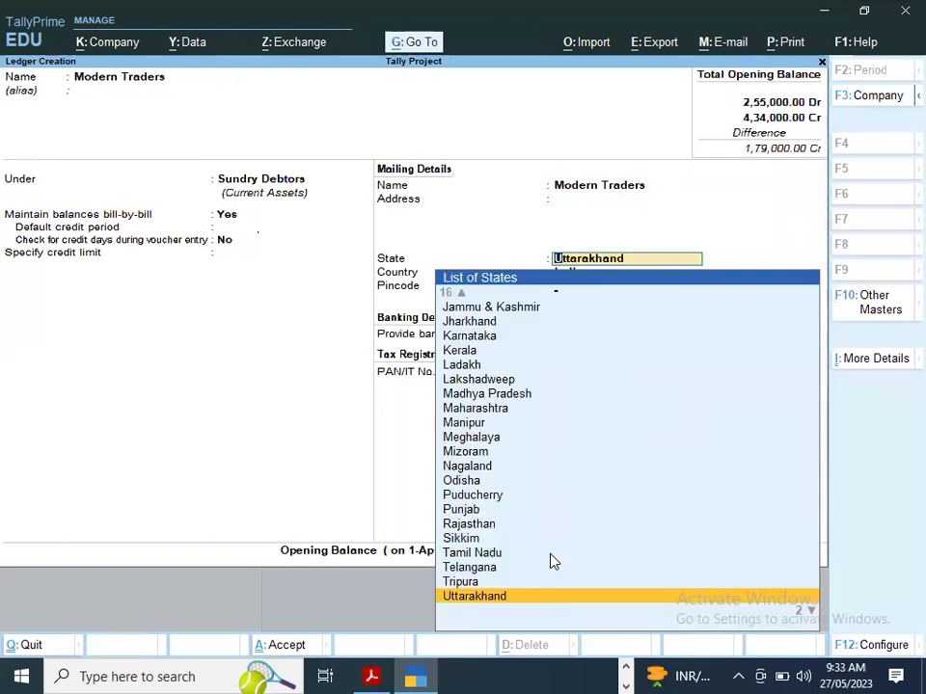
{"action": "key", "text": "alt+Tab"}
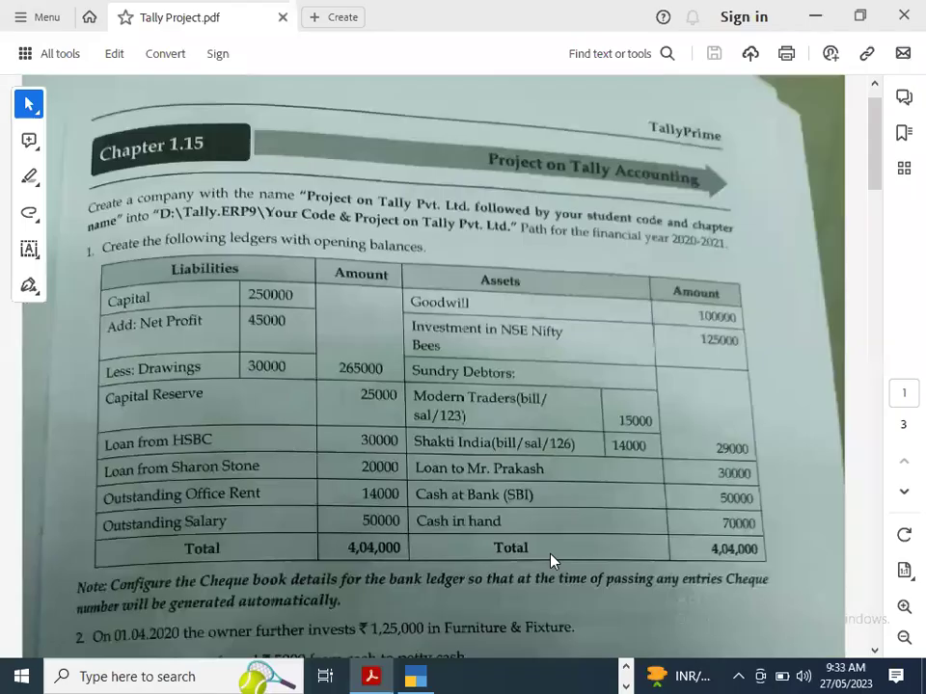
{"action": "key", "text": "alt+Tab"}
{"action": "type", "text": "15000"}
{"action": "key", "text": "Return"}
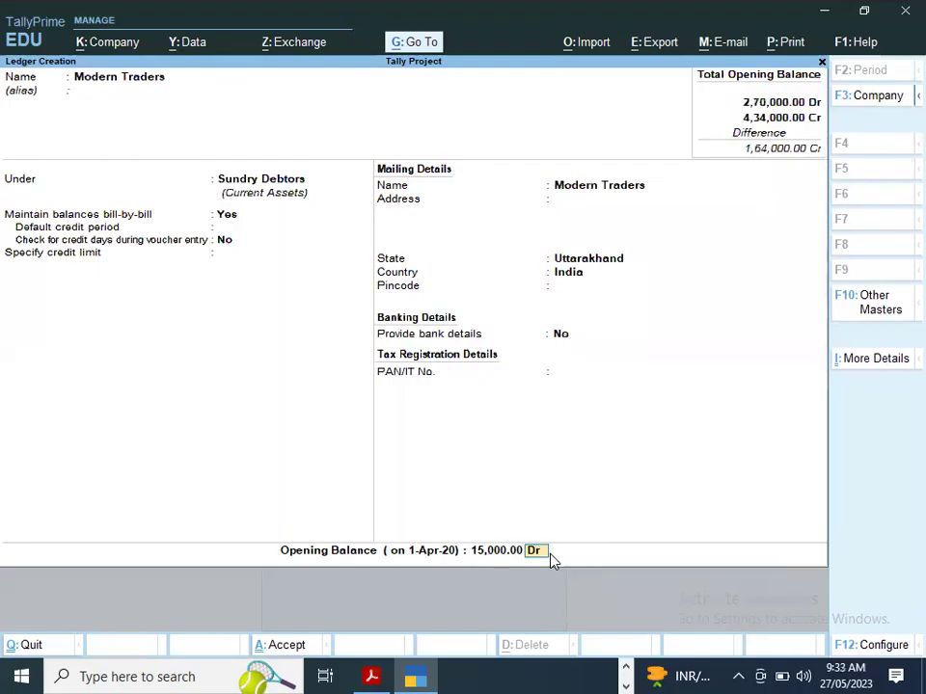
{"action": "key", "text": "Return"}
- Enter bill 123 dated 31/3/2020 for 15,000 Dr in Modern Traders' bill-wise breakup and save the ledger
{"action": "key", "text": "Return"}
{"action": "key", "text": "alt+Tab"}
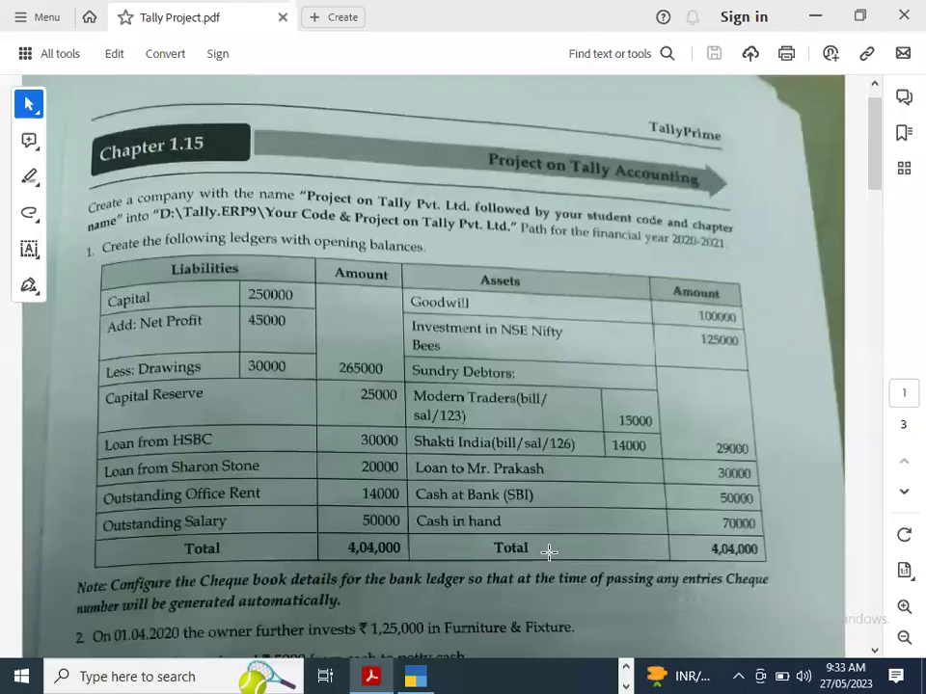
{"action": "key", "text": "alt+Tab"}
{"action": "type", "text": "123"}
{"action": "key", "text": "Return"}
{"action": "key", "text": "Return"}
{"action": "key", "text": "Return"}
{"action": "key", "text": "Return"}
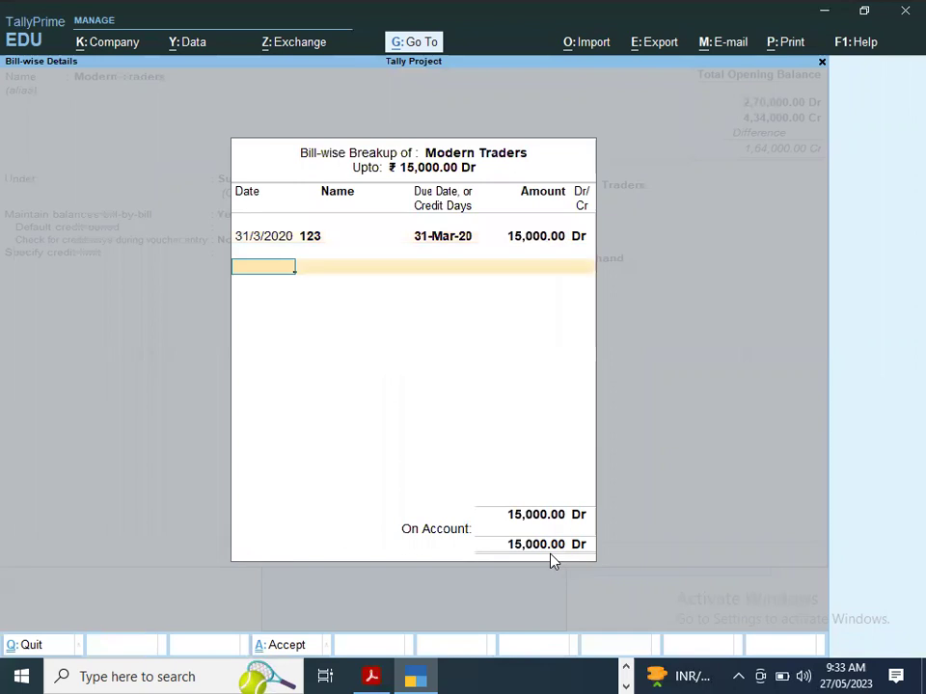
{"action": "key", "text": "Return"}
{"action": "key", "text": "Return"}
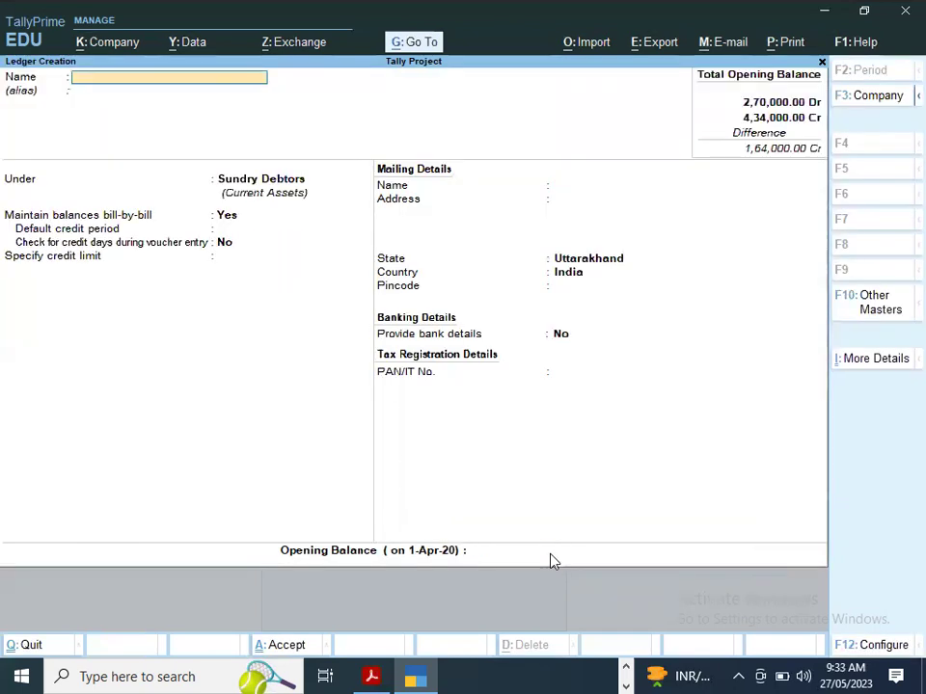
- Name the next new ledger Shakti India, as listed under Sundry Debtors in the PDF
{"action": "key", "text": "alt+Tab"}
{"action": "key", "text": "alt+Tab"}
{"action": "type", "text": "Skah"}
{"action": "key", "text": "BackSpace"}
{"action": "key", "text": "BackSpace"}
{"action": "key", "text": "BackSpace"}
{"action": "type", "text": "haktii India"}
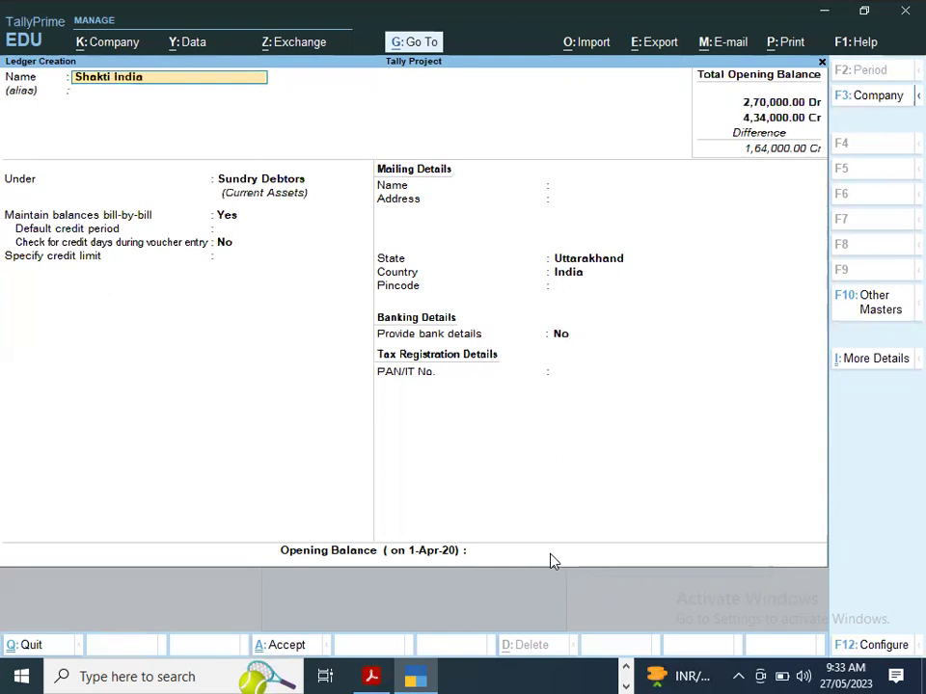
- Choose Sundry Debtors as the Shakti India ledger's group
{"action": "key", "text": "Return"}
{"action": "key", "text": "Return"}
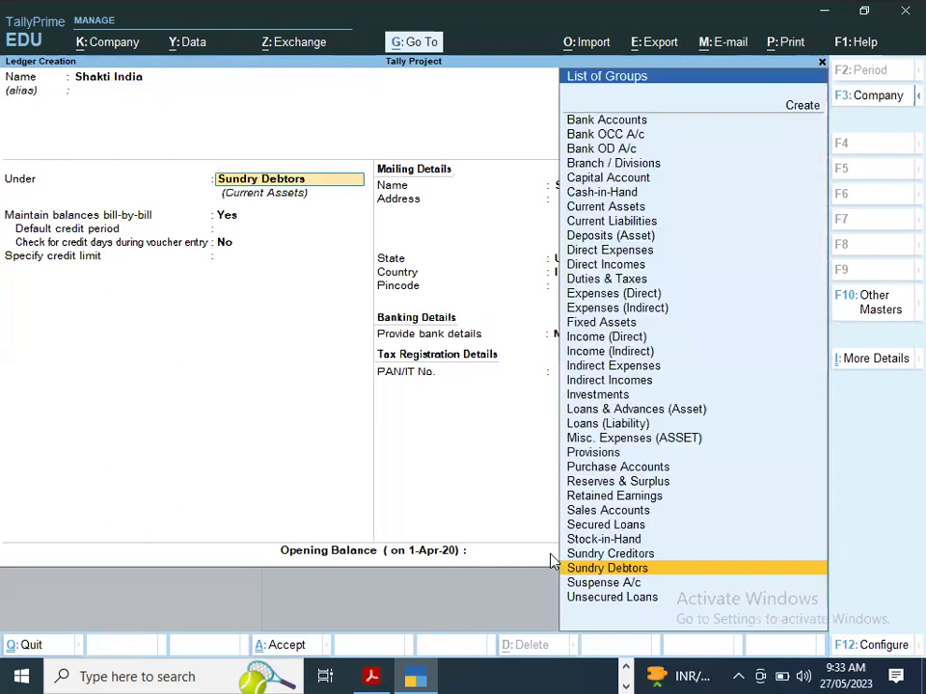
{"action": "type", "text": "Su"}
{"action": "key", "text": "Down"}
{"action": "key", "text": "Down"}
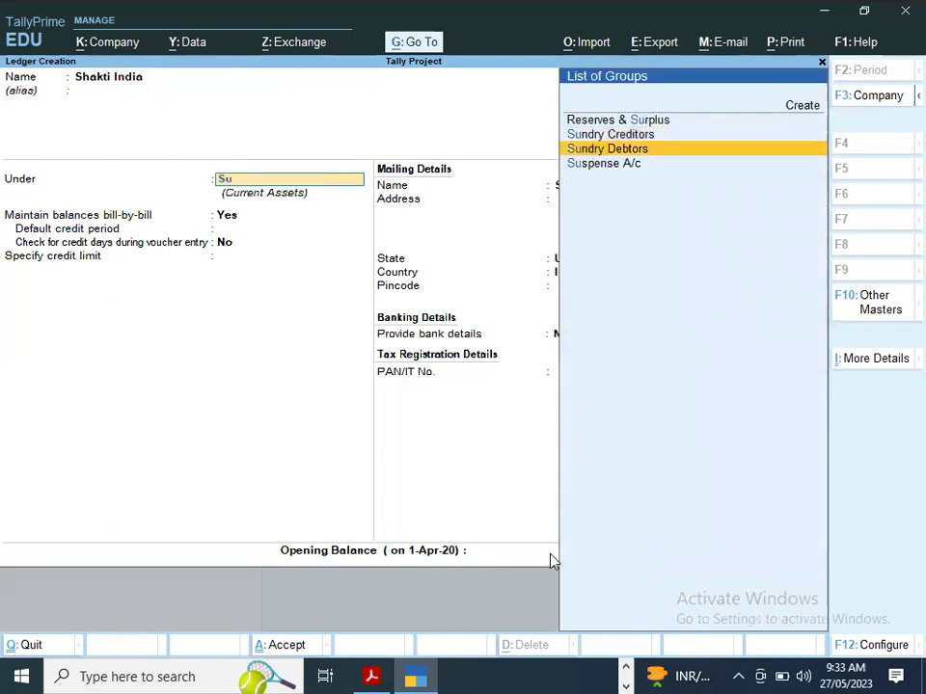
{"action": "key", "text": "Return"}
- Keep Shakti India's bill-by-bill and mailing details and set its opening balance to 14000 Dr as in the PDF
{"action": "key", "text": "Return"}
{"action": "key", "text": "Return"}
{"action": "key", "text": "Return"}
{"action": "key", "text": "Return"}
{"action": "key", "text": "Return"}
{"action": "key", "text": "Return"}
{"action": "key", "text": "Return"}
{"action": "key", "text": "Return"}
{"action": "key", "text": "Return"}
{"action": "key", "text": "Return"}
{"action": "key", "text": "Return"}
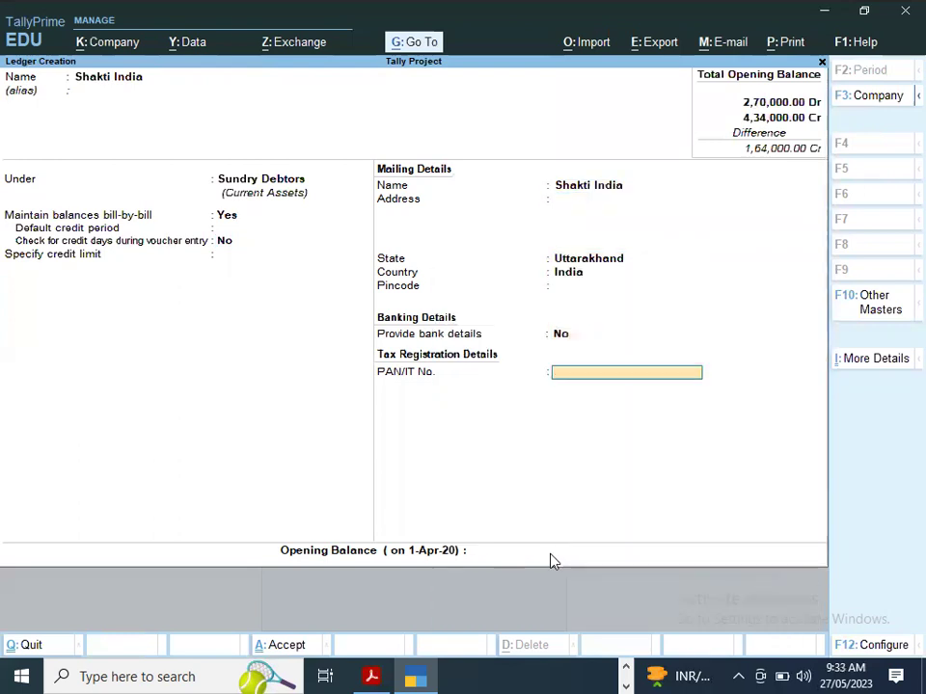
{"action": "key", "text": "alt+Tab"}
{"action": "key", "text": "alt+Tab"}
{"action": "type", "text": "14000"}
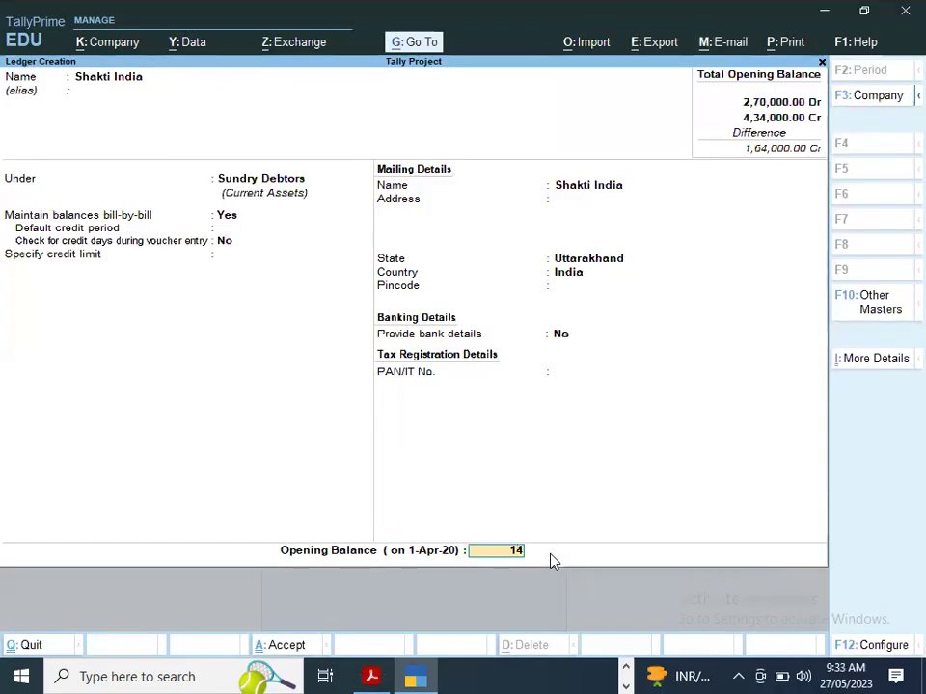
{"action": "key", "text": "Return"}
{"action": "key", "text": "Return"}
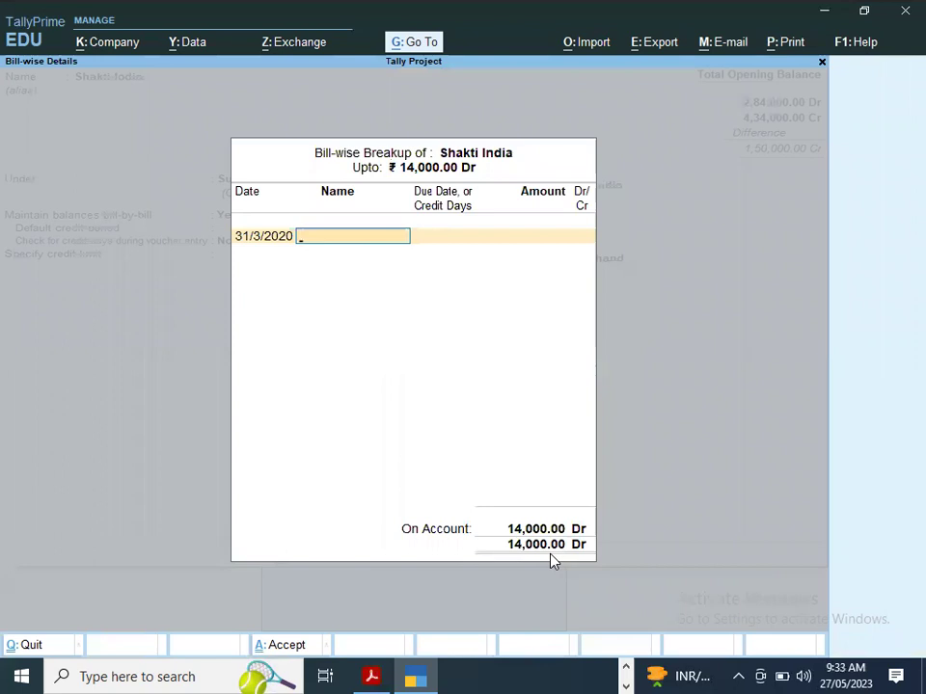
- Enter bill 126 dated 31/3/2020 for 14,000 Dr in Shakti India's bill-wise breakup and save the ledger
{"action": "key", "text": "Return"}
{"action": "key", "text": "Escape"}
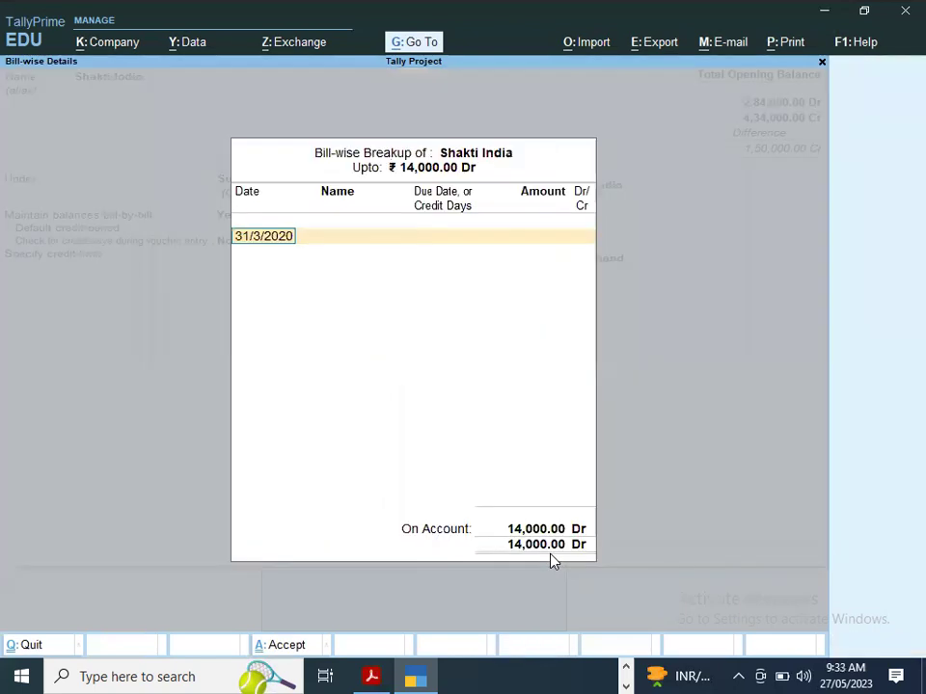
{"action": "key", "text": "alt+Tab"}
{"action": "key", "text": "alt+Tab"}
{"action": "key", "text": "Return"}
{"action": "type", "text": "126"}
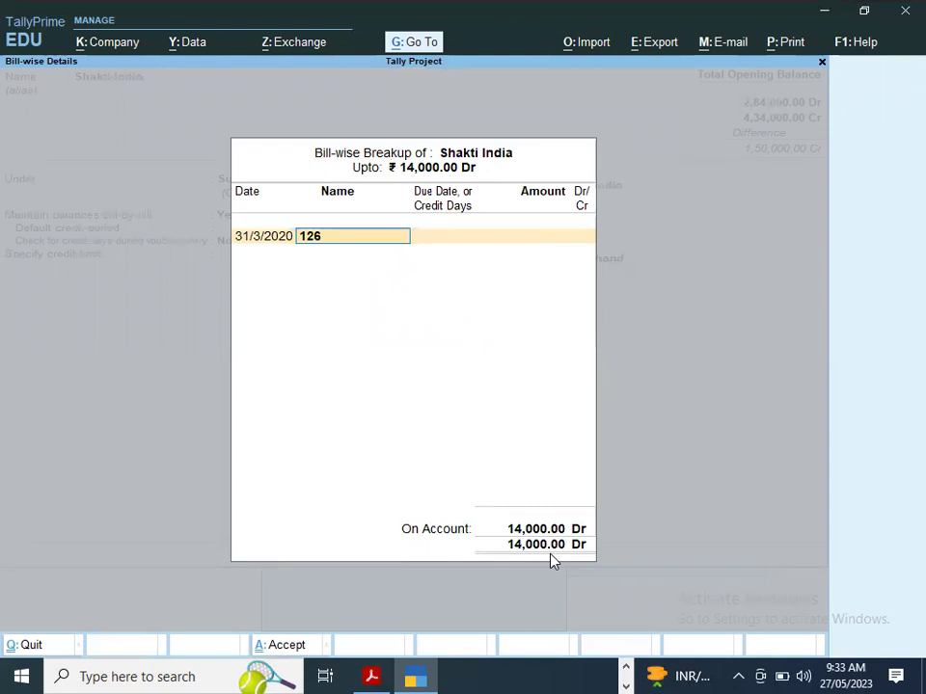
{"action": "key", "text": "Return"}
{"action": "key", "text": "Return"}
{"action": "key", "text": "Return"}
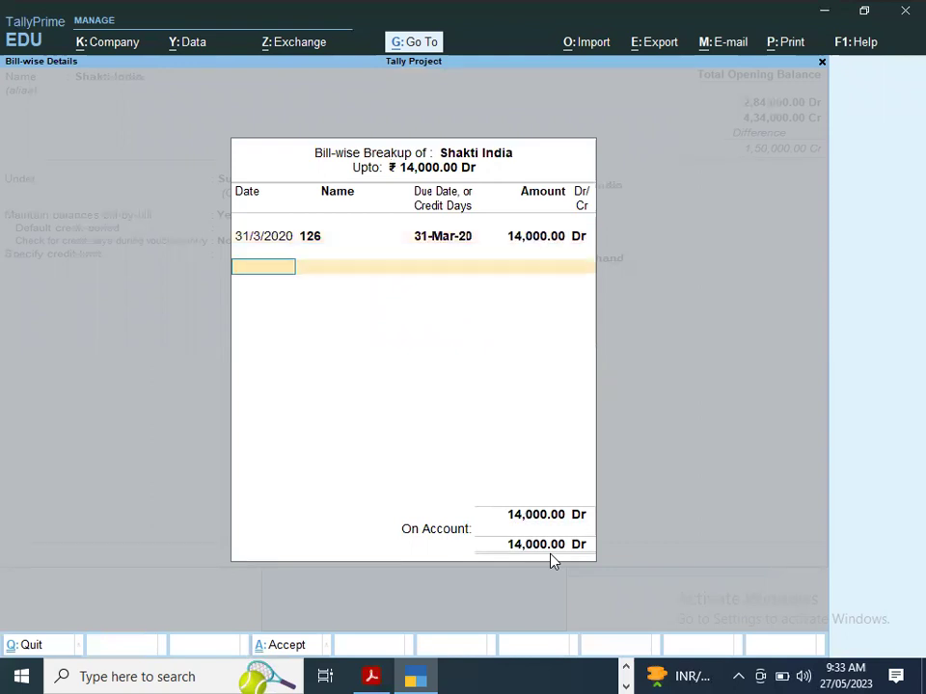
{"action": "key", "text": "Return"}
{"action": "key", "text": "Return"}
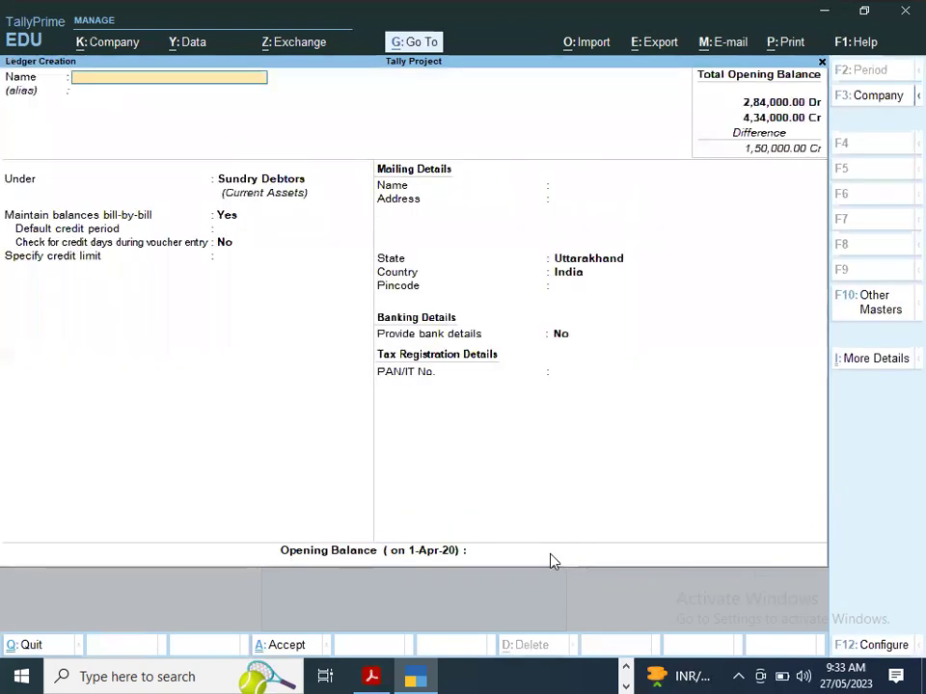
- Name the next new ledger SBI for the PDF's cash at bank and place it under Bank Accounts
{"action": "key", "text": "alt+Tab"}
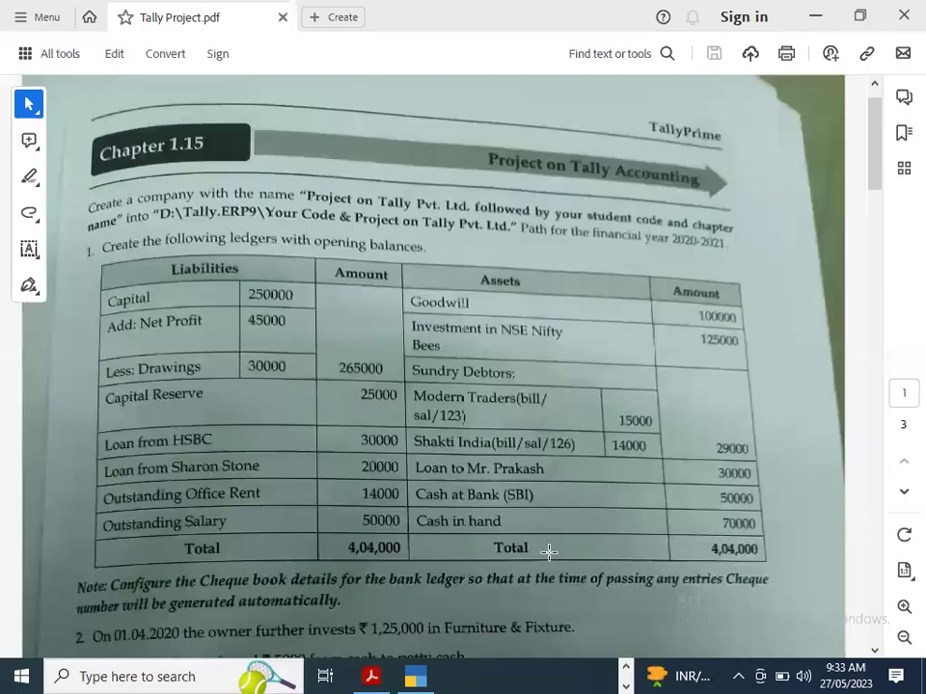
{"action": "key", "text": "alt+Tab"}
{"action": "type", "text": "SBI"}
{"action": "key", "text": "Return"}
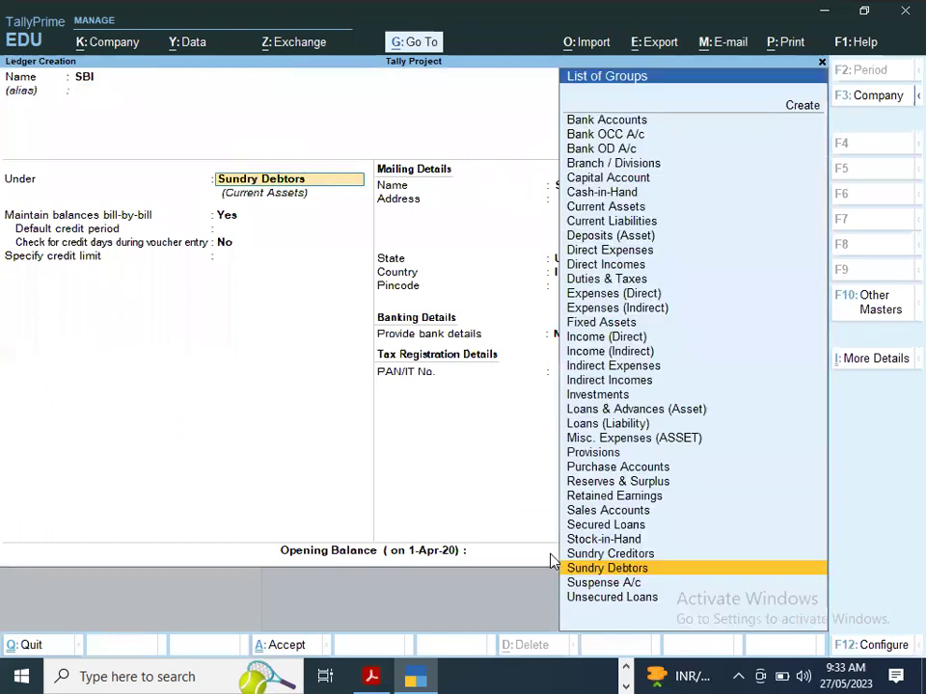
{"action": "type", "text": "Ba"}
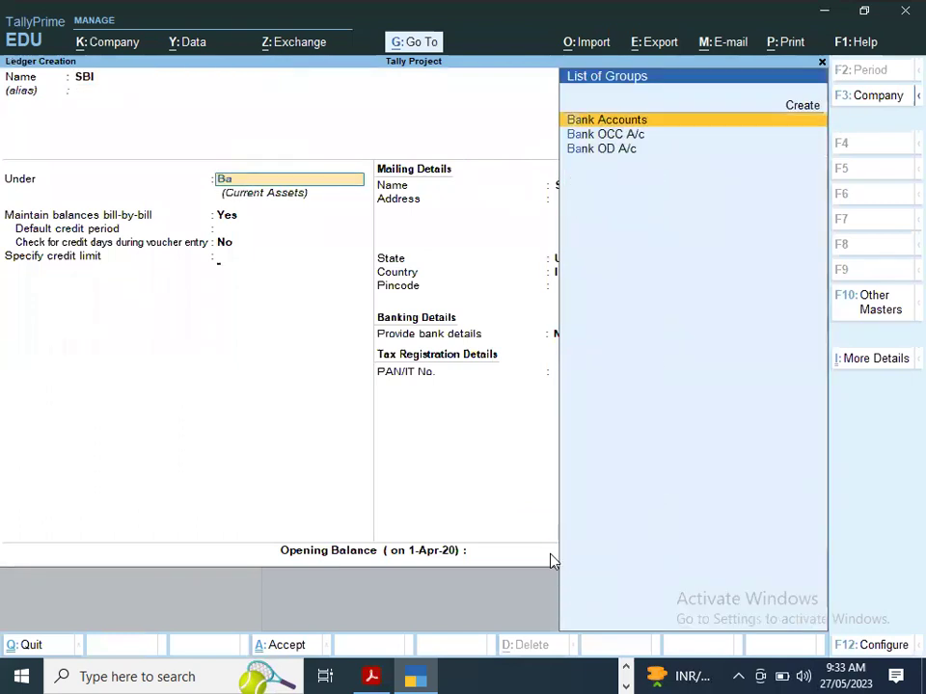
{"action": "key", "text": "Return"}
- Keep SBI's default bank and mailing details, set its opening balance to 50000 Dr as in the PDF and save the ledger
{"action": "key", "text": "Return"}
{"action": "key", "text": "Return"}
{"action": "key", "text": "Return"}
{"action": "key", "text": "Return"}
{"action": "key", "text": "Return"}
{"action": "key", "text": "Return"}
{"action": "key", "text": "Return"}
{"action": "key", "text": "Return"}
{"action": "key", "text": "Return"}
{"action": "key", "text": "Return"}
{"action": "key", "text": "Return"}
{"action": "key", "text": "Return"}
{"action": "key", "text": "Return"}
{"action": "key", "text": "Return"}
{"action": "key", "text": "Escape"}
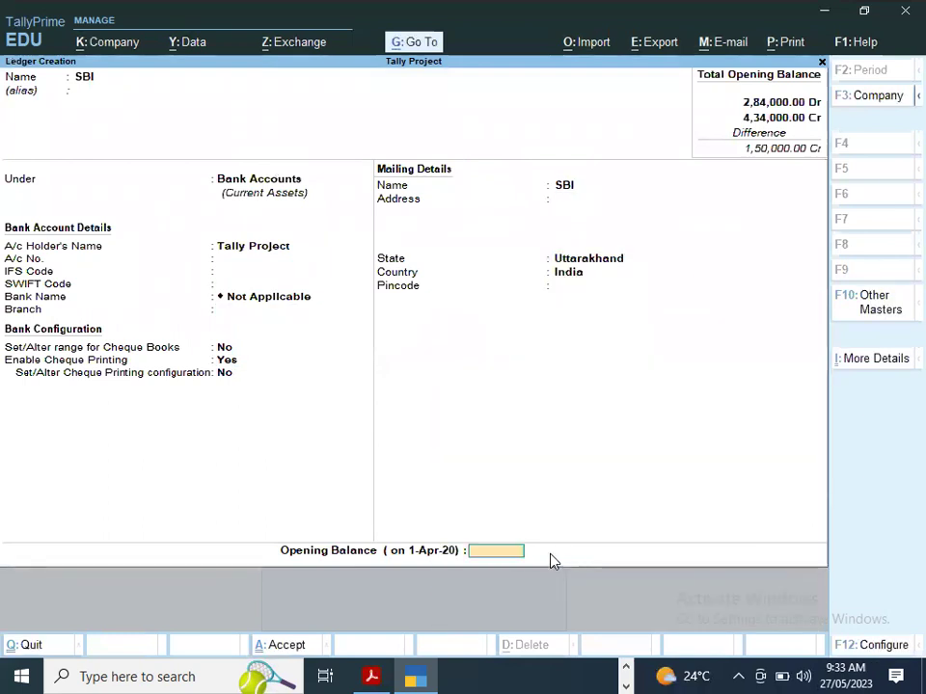
{"action": "key", "text": "alt+Tab"}
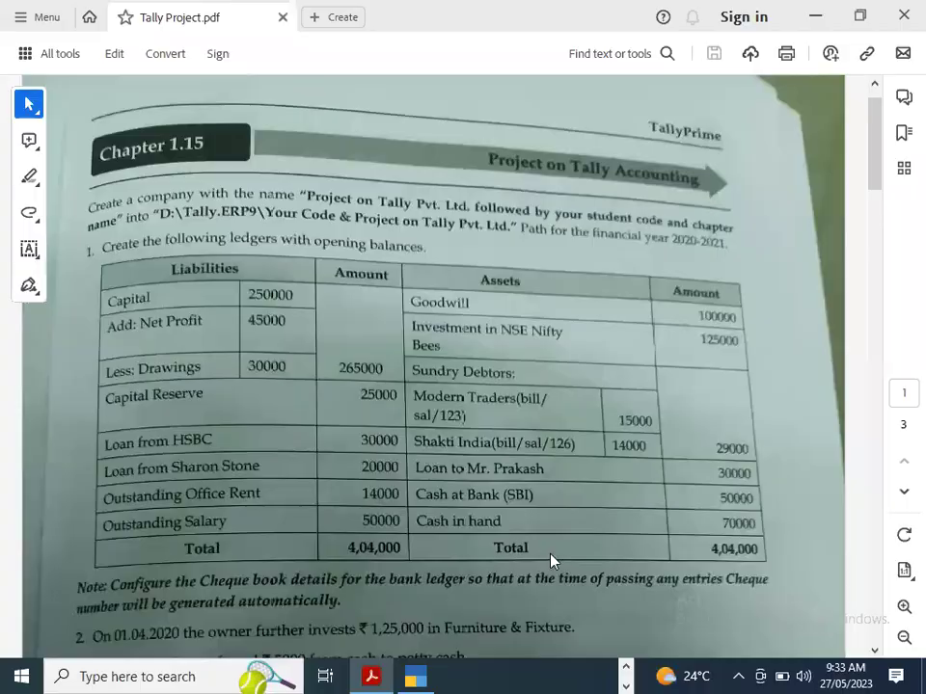
{"action": "key", "text": "alt+Tab"}
{"action": "type", "text": "50000"}
{"action": "key", "text": "Return"}
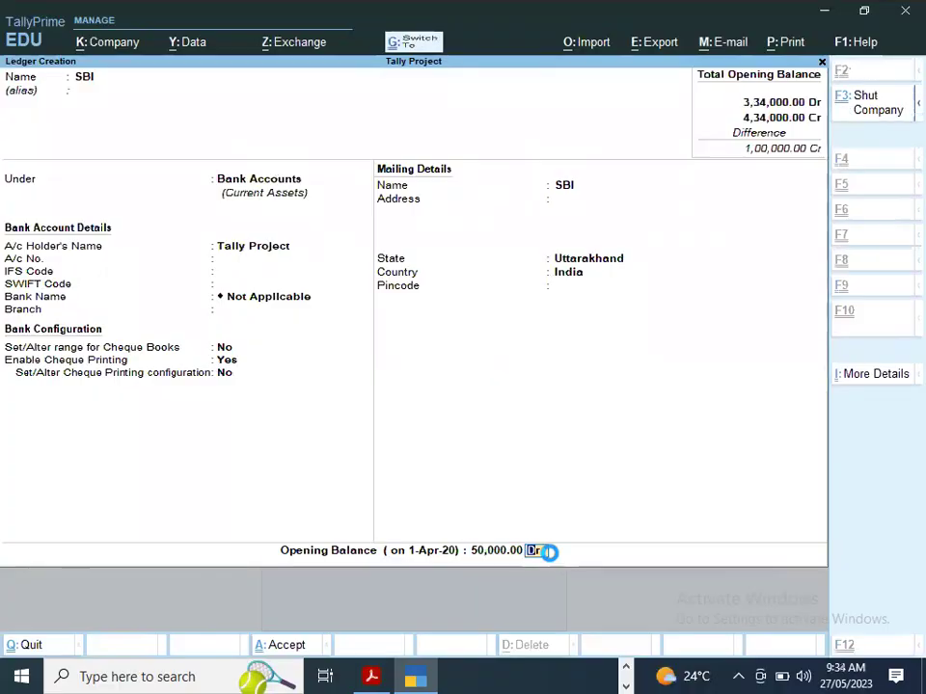
{"action": "key", "text": "ctrl+a"}
- Name the next new ledger after the personal loan listed among the PDF's assets and group it under Loans & Advances (Asset)
{"action": "type", "text": "Loan Fr"}
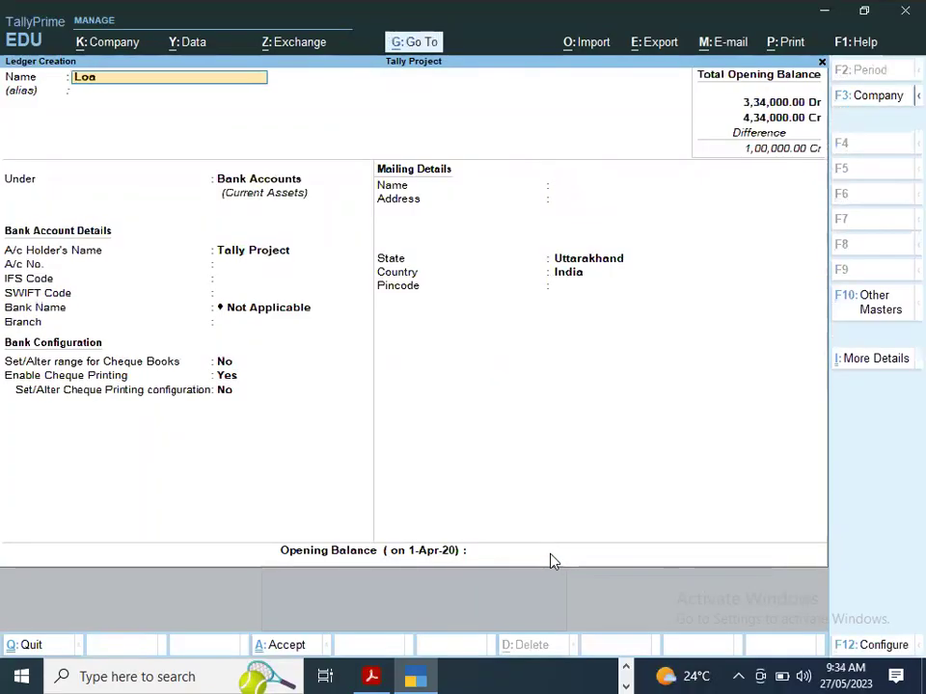
{"action": "key", "text": "BackSpace"}
{"action": "key", "text": "BackSpace"}
{"action": "type", "text": "to Mr Prakash"}
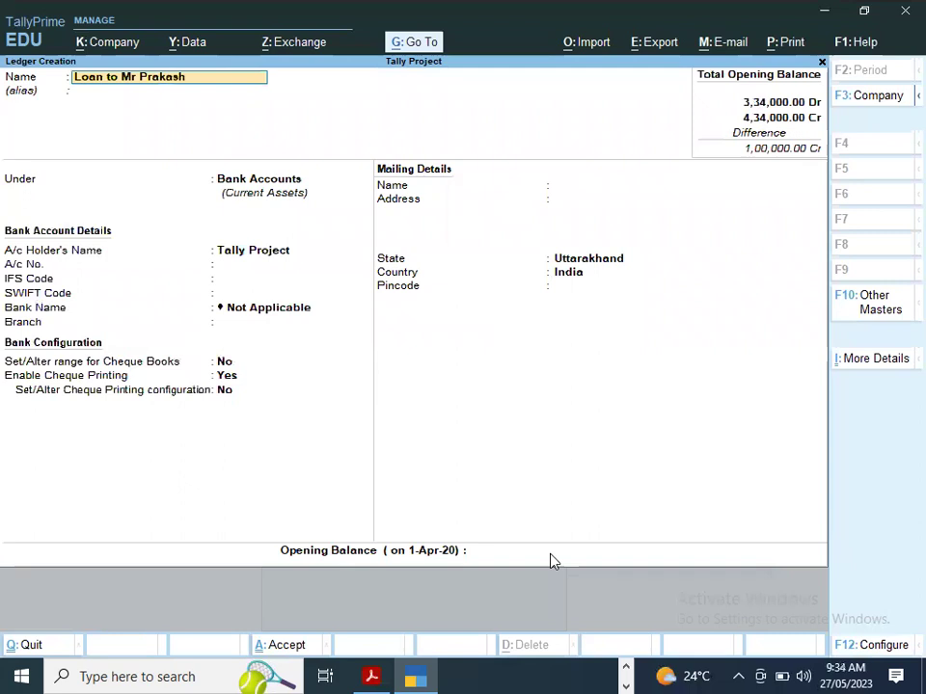
{"action": "key", "text": "Return"}
{"action": "key", "text": "Return"}
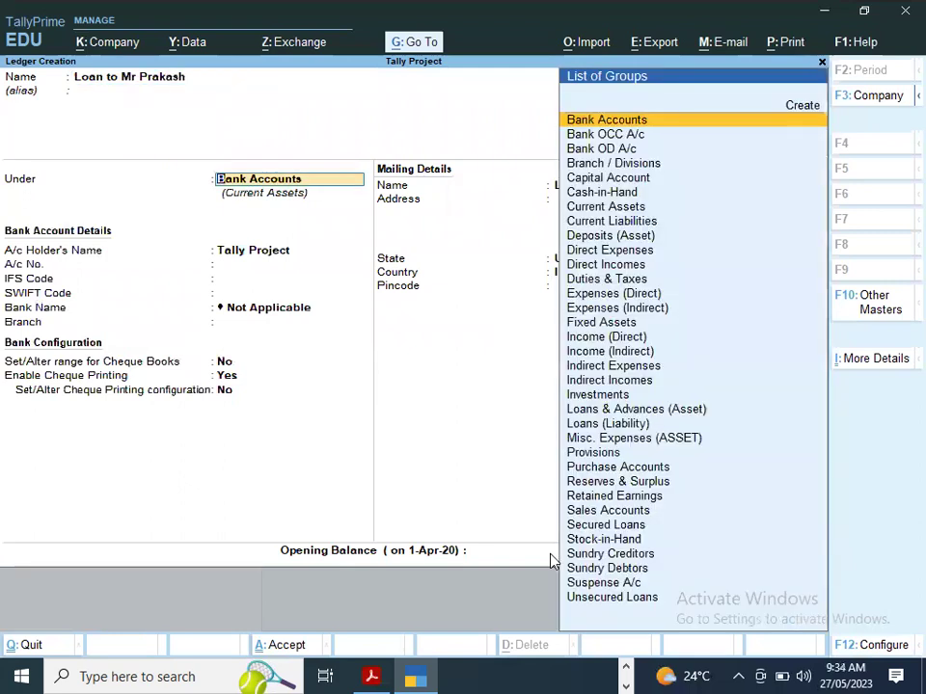
{"action": "type", "text": "Lo"}
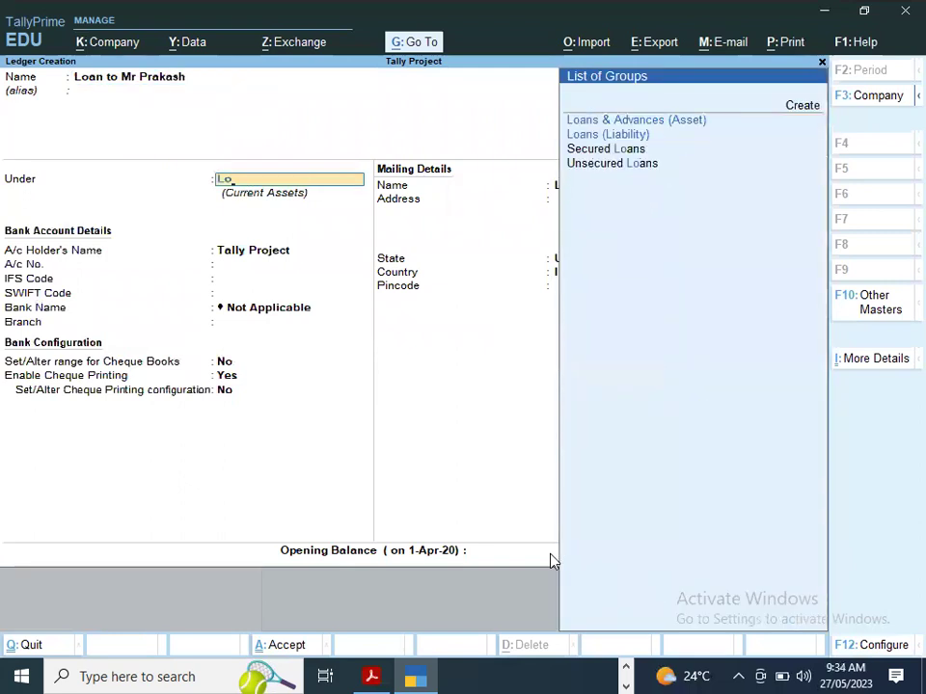
{"action": "key", "text": "Return"}
- Keep the loan ledger's default mailing details, set its opening balance to 30000 Dr as in the PDF and save it
{"action": "key", "text": "Return"}
{"action": "key", "text": "Return"}
{"action": "key", "text": "Return"}
{"action": "key", "text": "Return"}
{"action": "key", "text": "Return"}
{"action": "key", "text": "Return"}
{"action": "key", "text": "Return"}
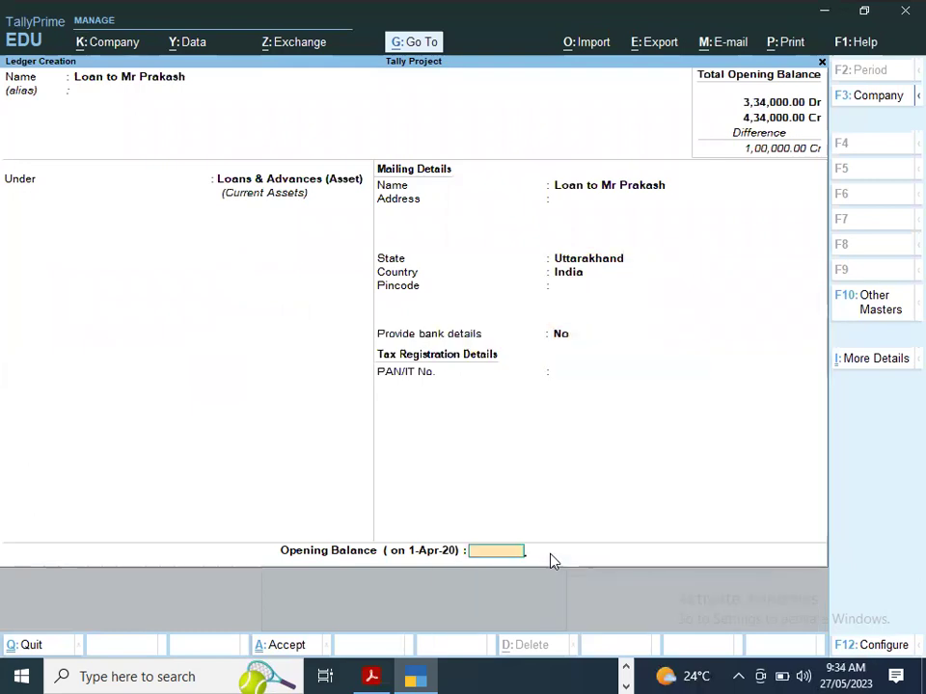
{"action": "key", "text": "alt+Tab"}
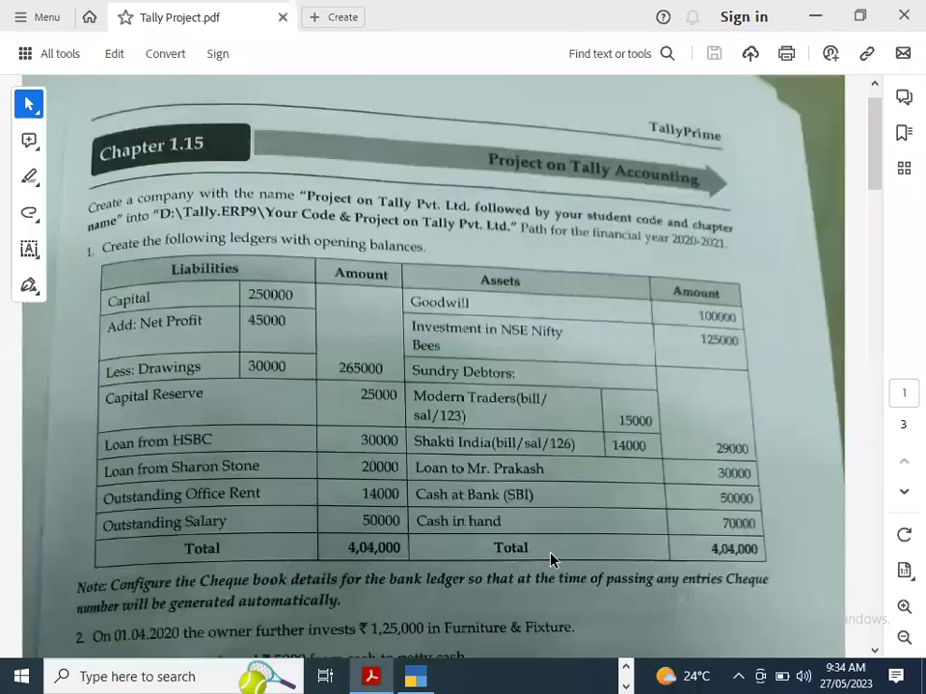
{"action": "key", "text": "alt+Tab"}
{"action": "type", "text": "30000"}
{"action": "key", "text": "Return"}
{"action": "key", "text": "Return"}
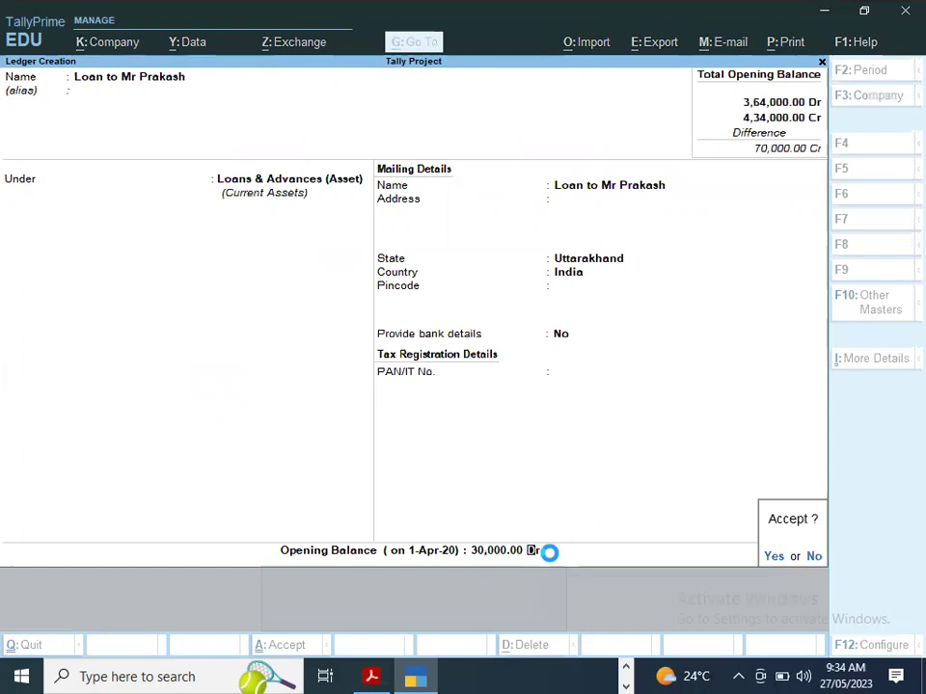
{"action": "key", "text": "Return"}
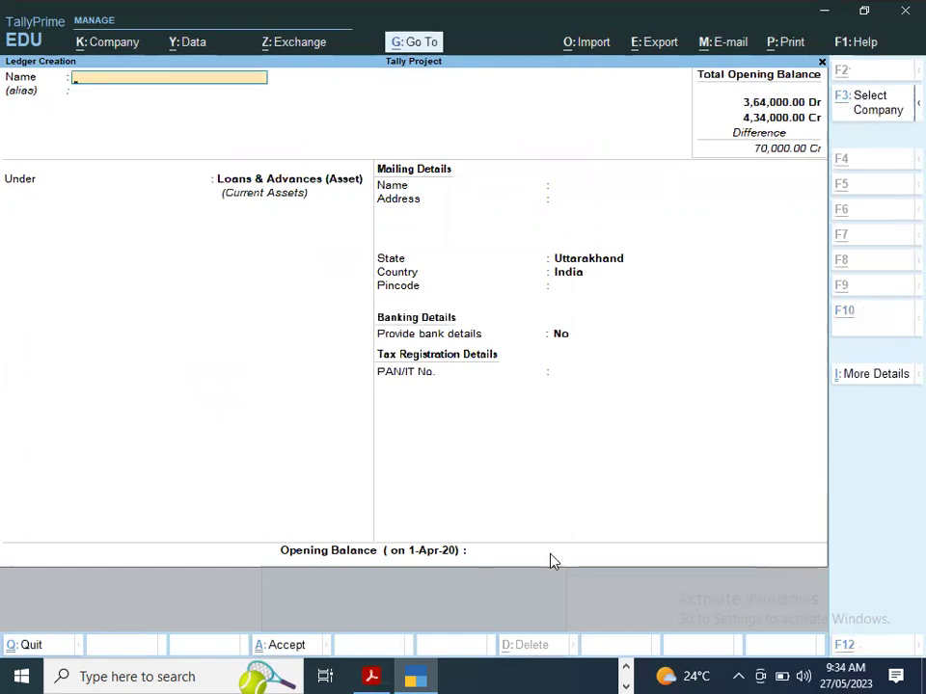
- Check the cash in hand entry in the PDF, leave ledger creation and open the existing Cash ledger for alteration
{"action": "key", "text": "alt+Tab"}
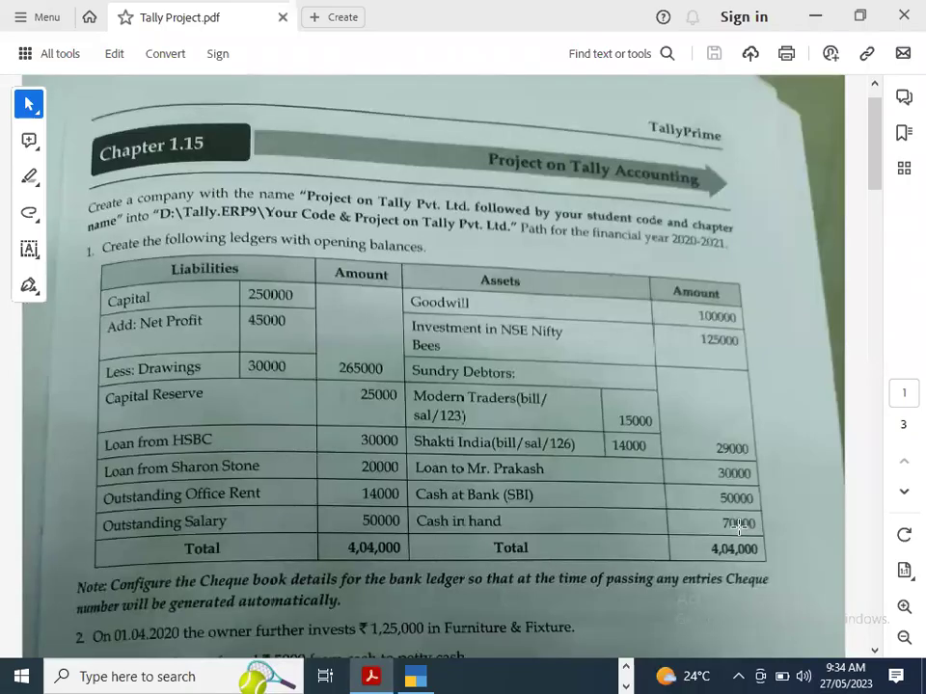
{"action": "key", "text": "alt+Tab"}
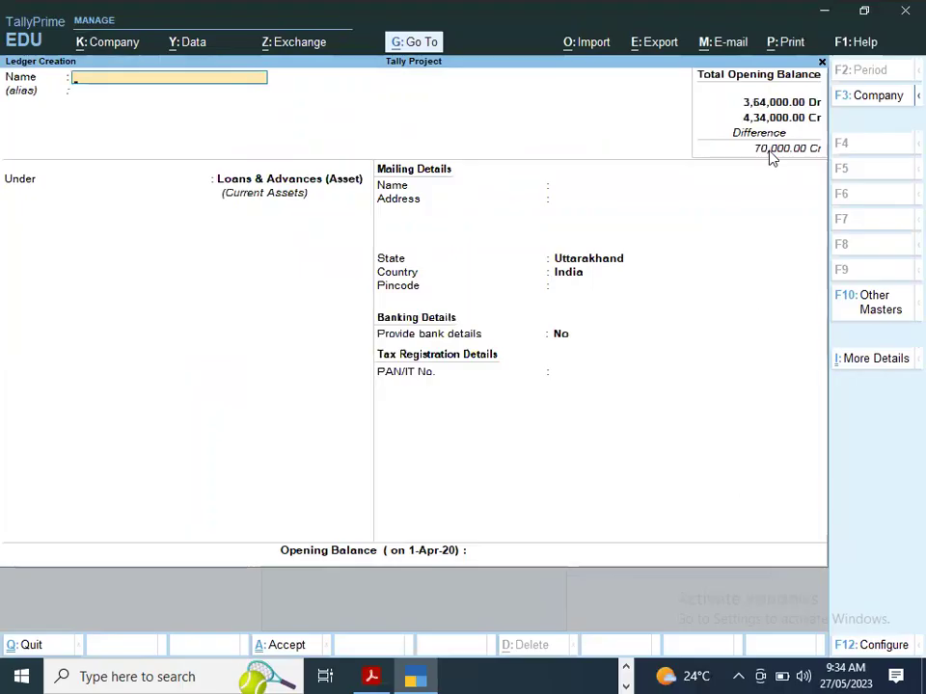
{"action": "key", "text": "Escape"}
{"action": "key", "text": "Return"}
{"action": "key", "text": "Escape"}
{"action": "key", "text": "a"}
{"action": "key", "text": "Down"}
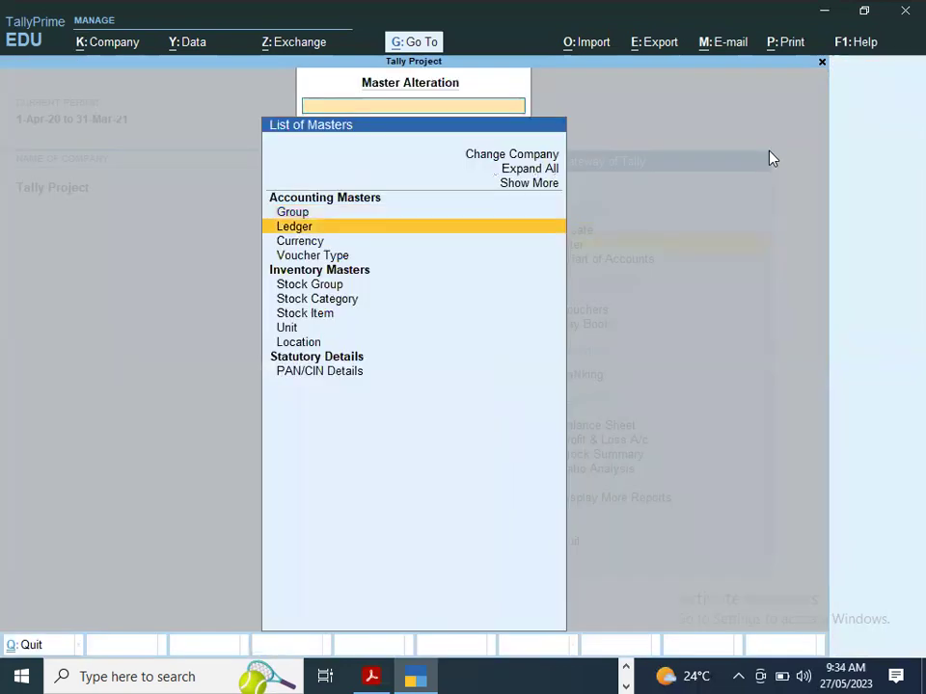
{"action": "key", "text": "Return"}
{"action": "key", "text": "Down"}
{"action": "key", "text": "Down"}
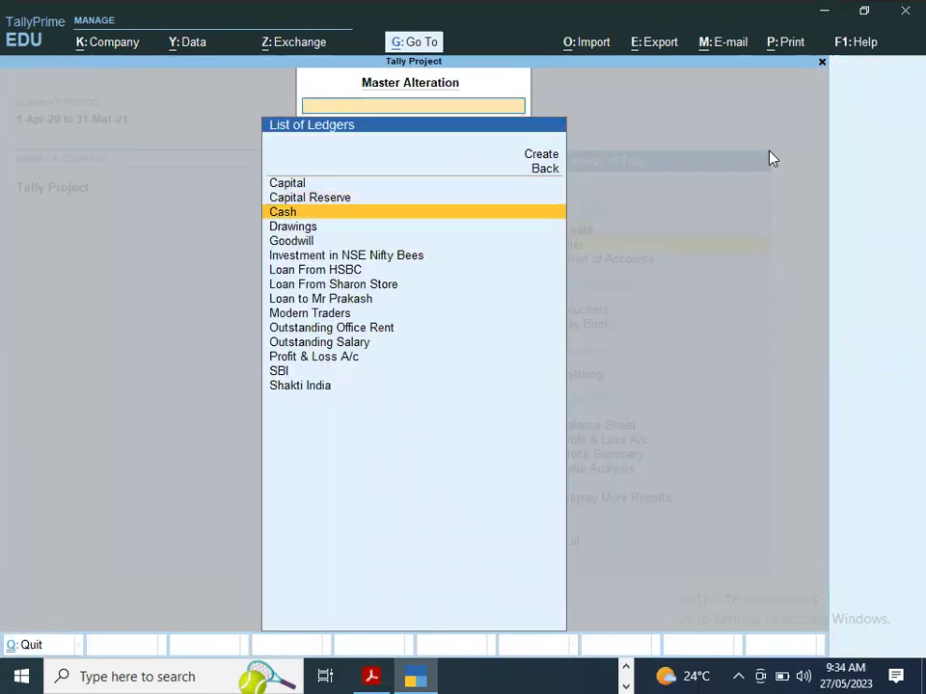
{"action": "key", "text": "Return"}
- Set the Cash ledger's opening balance to 70000 Dr, keeping its other details, and save the change
{"action": "key", "text": "Return"}
{"action": "key", "text": "Return"}
{"action": "key", "text": "Return"}
{"action": "key", "text": "Return"}
{"action": "key", "text": "Return"}
{"action": "key", "text": "Return"}
{"action": "key", "text": "Return"}
{"action": "key", "text": "Return"}
{"action": "key", "text": "Escape"}
{"action": "type", "text": "70,00"}
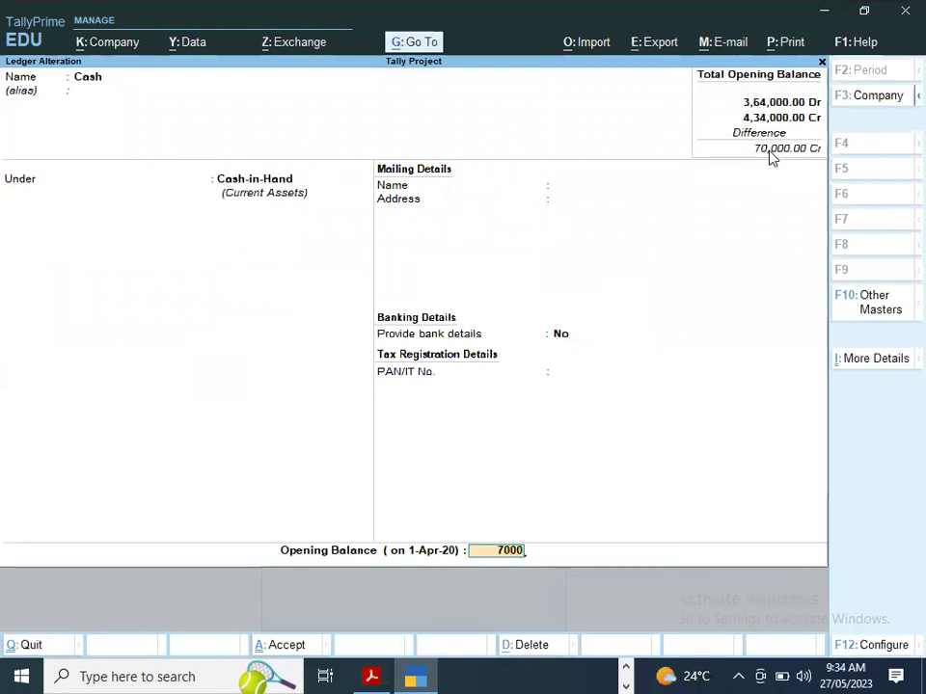
{"action": "type", "text": "0"}
{"action": "key", "text": "Return"}
{"action": "key", "text": "Return"}
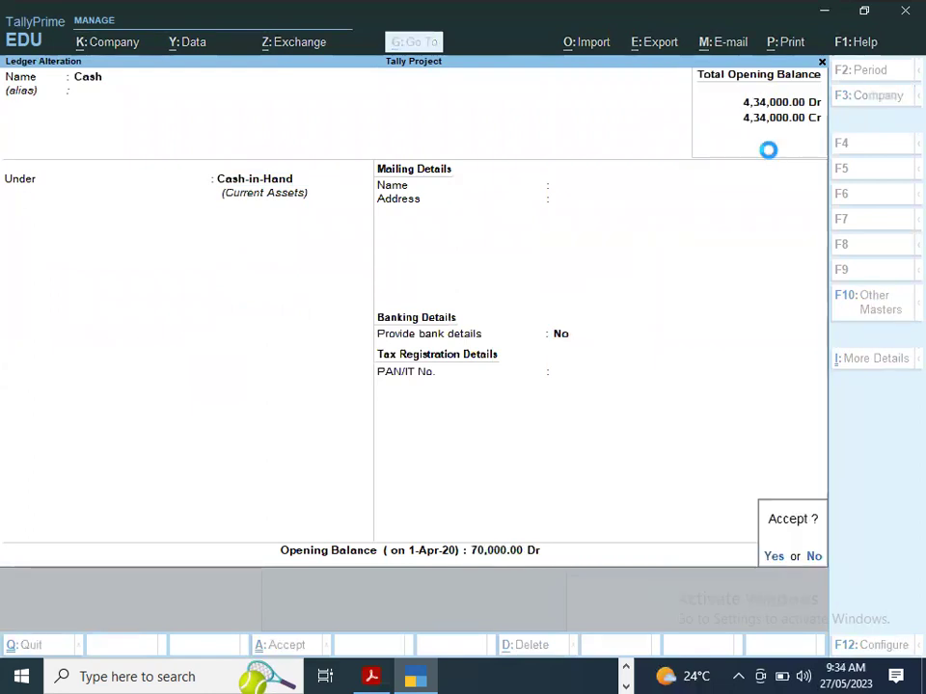
{"action": "key", "text": "Return"}
- View the company's Balance Sheet to check the liability and asset totals, and return to the Gateway of Tally
{"action": "key", "text": "Escape"}
{"action": "key", "text": "Down"}
{"action": "key", "text": "Down"}
{"action": "key", "text": "Down"}
{"action": "key", "text": "Down"}
{"action": "key", "text": "Down"}
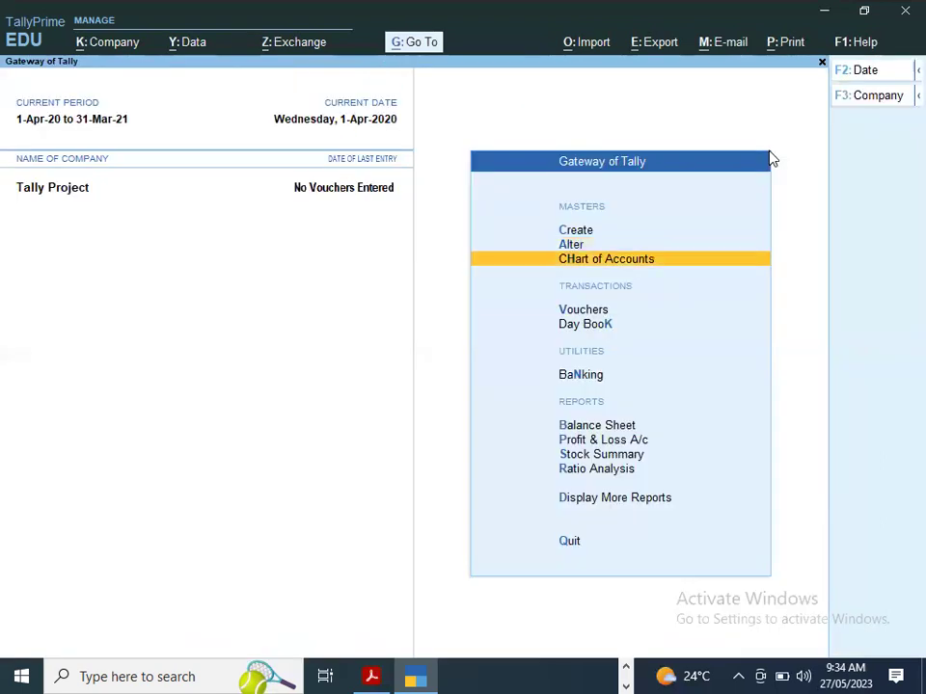
{"action": "key", "text": "Return"}
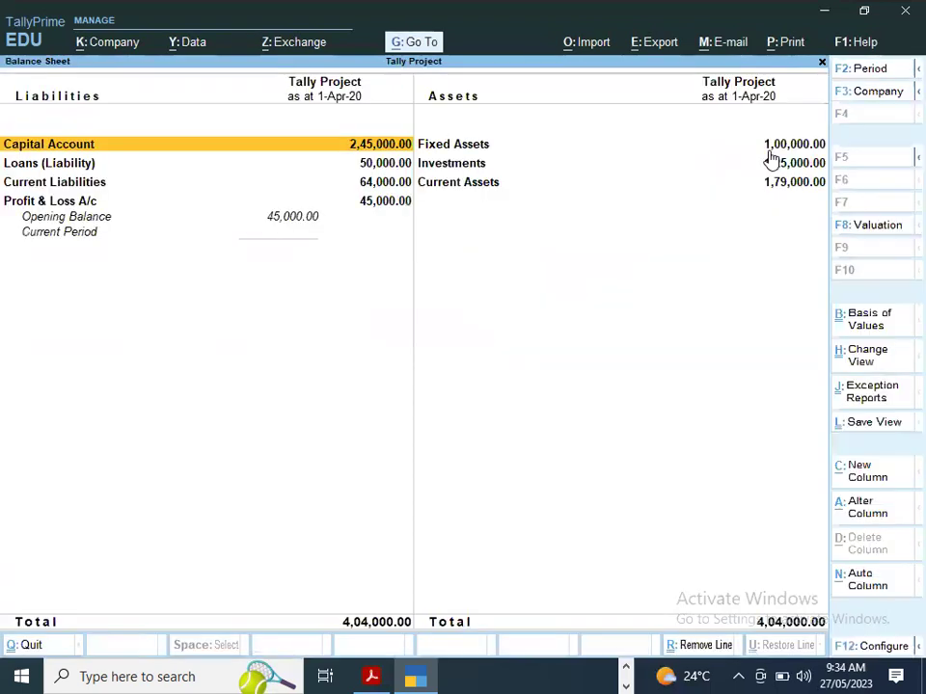
{"action": "key", "text": "Escape"}
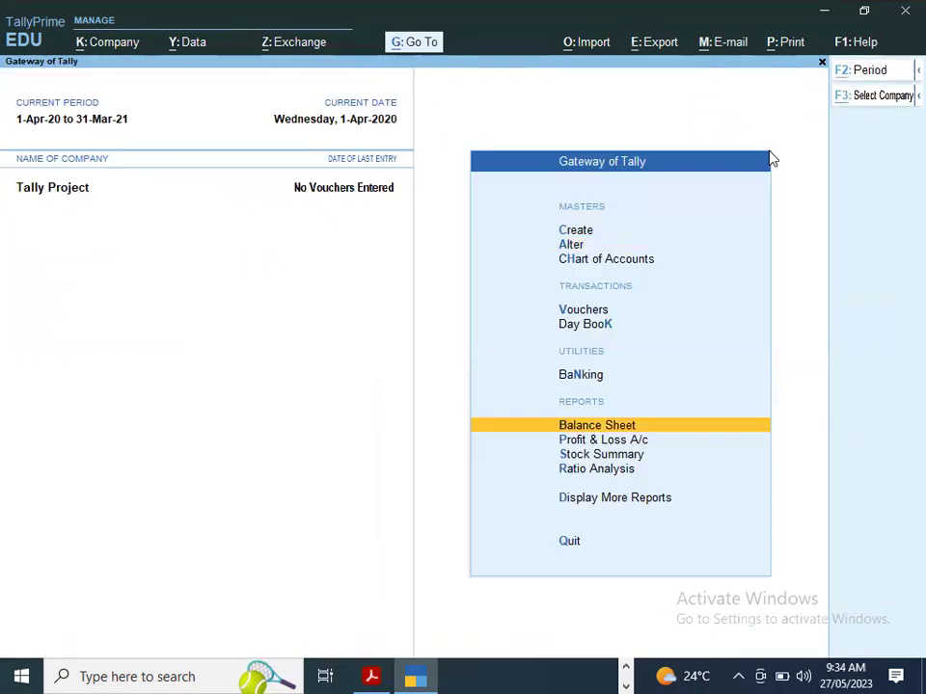
- Read the PDF's note on cheque book details and open the SBI ledger for alteration
{"action": "key", "text": "alt+Tab"}
{"action": "scroll", "coordinate": [767, 149], "scroll_direction": "down", "scroll_amount": 5}
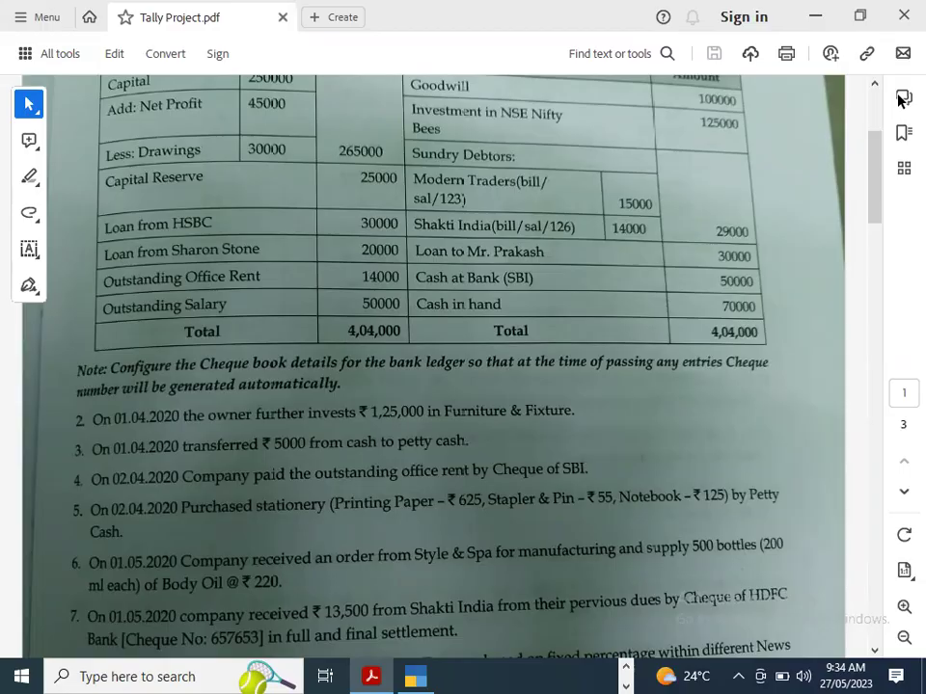
{"action": "key", "text": "alt+Tab"}
{"action": "key", "text": "Up"}
{"action": "key", "text": "Up"}
{"action": "key", "text": "Up"}
{"action": "key", "text": "Up"}
{"action": "key", "text": "Up"}
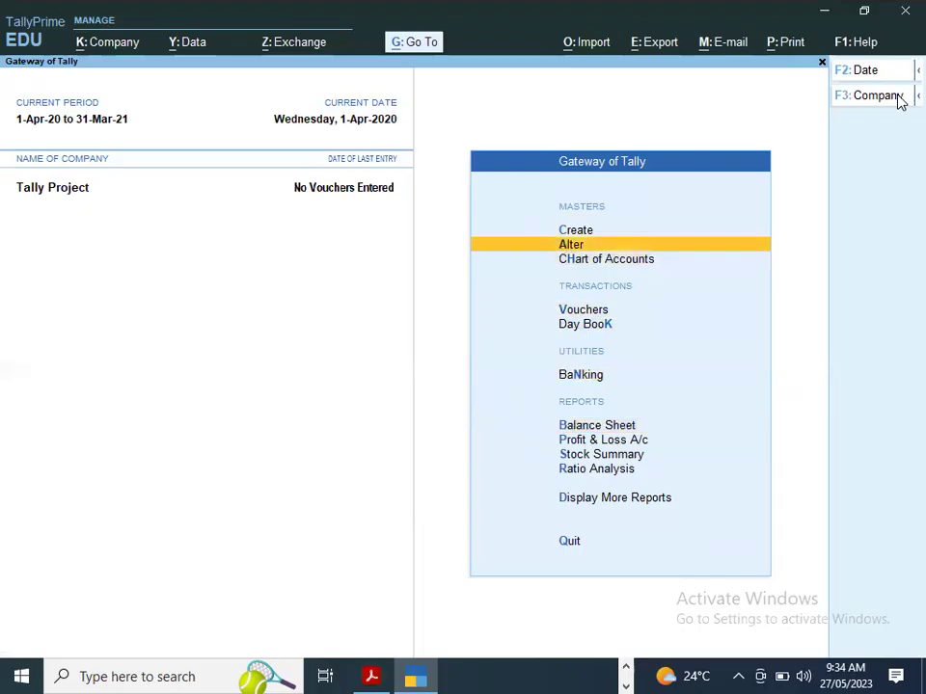
{"action": "key", "text": "Return"}
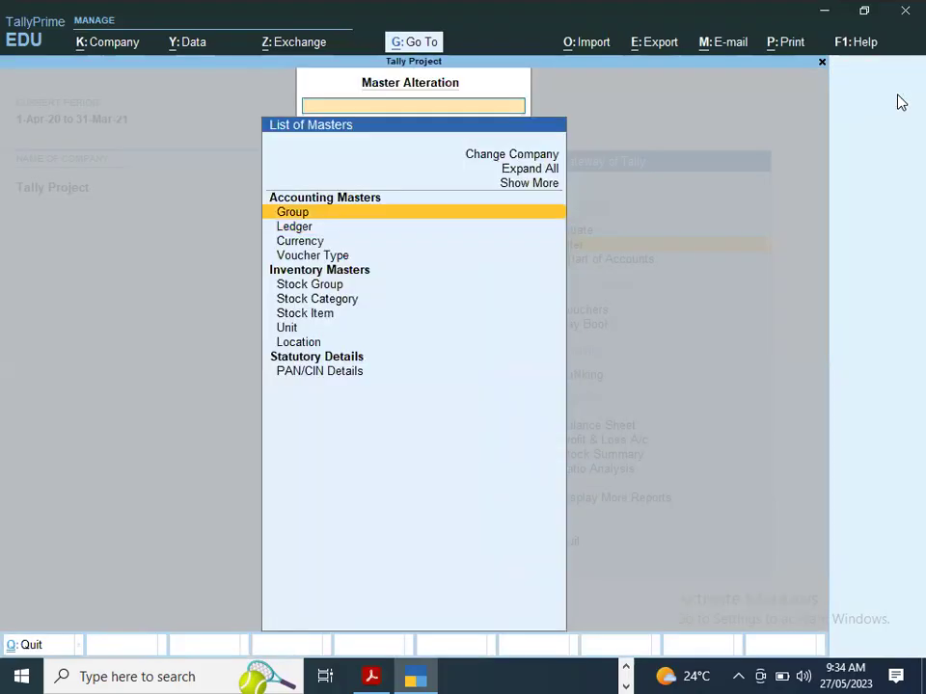
{"action": "key", "text": "Down"}
{"action": "key", "text": "Return"}
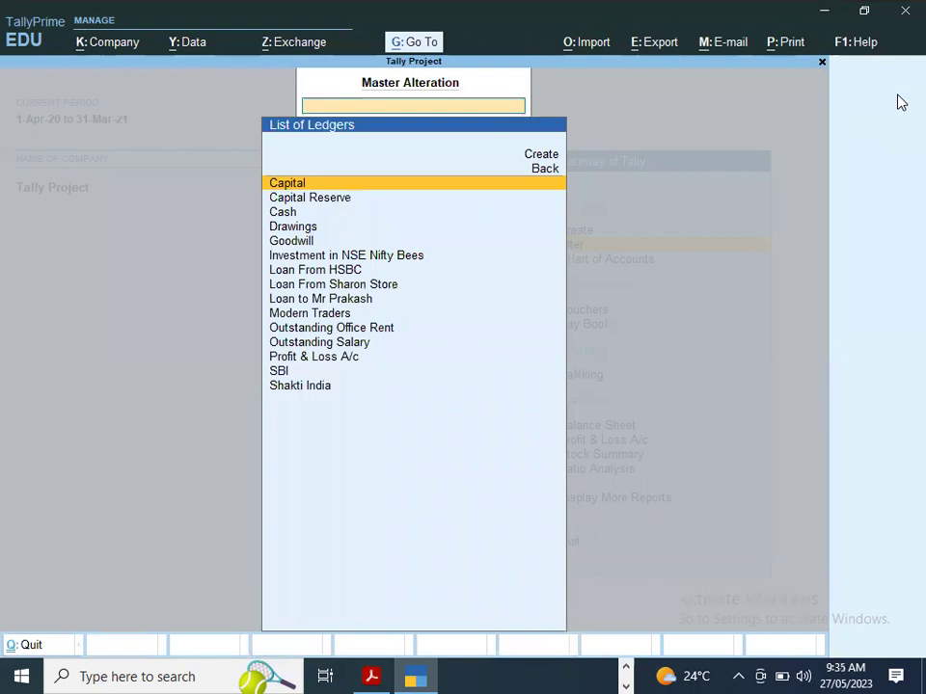
{"action": "type", "text": "Sb"}
{"action": "key", "text": "Return"}
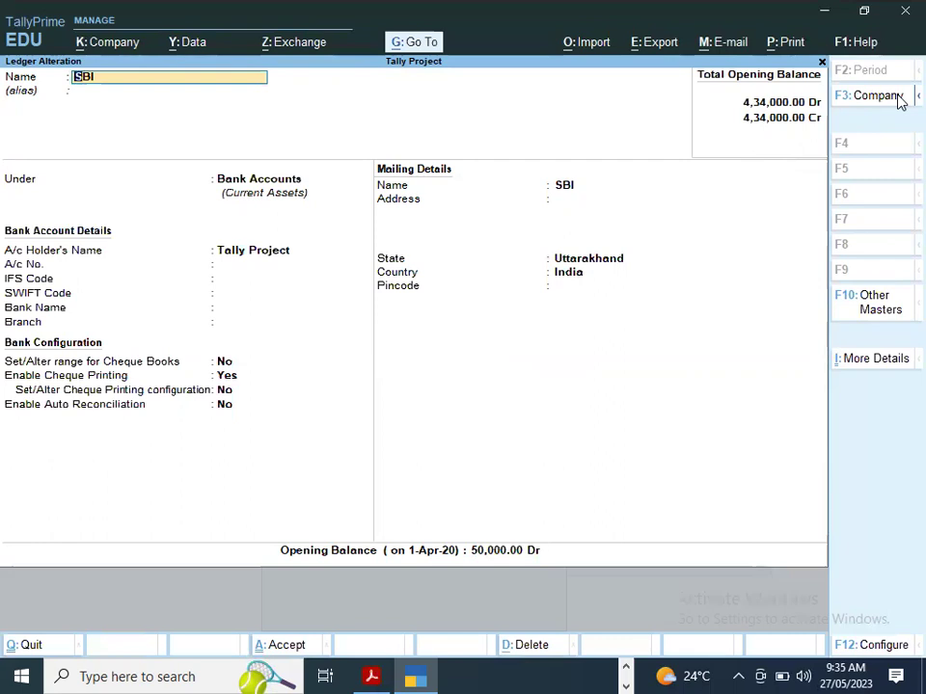
- Leave SBI's bank name as Not Applicable and set Set/Alter range for Cheque Books to Yes to open its cheque range
{"action": "key", "text": "Return"}
{"action": "key", "text": "Return"}
{"action": "key", "text": "Return"}
{"action": "key", "text": "Return"}
{"action": "key", "text": "Return"}
{"action": "key", "text": "Return"}
{"action": "key", "text": "Return"}
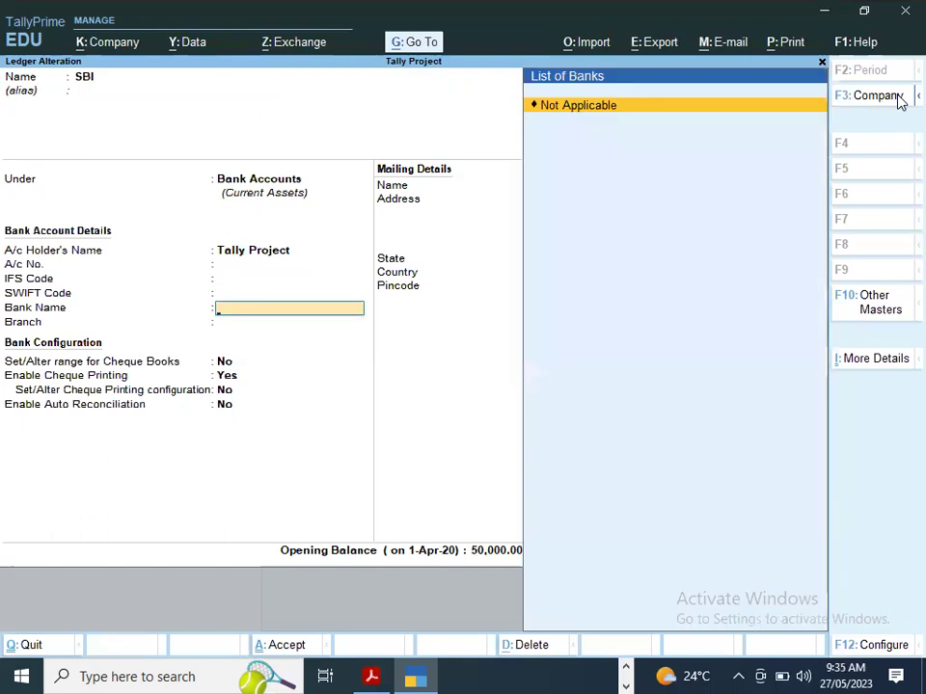
{"action": "key", "text": "Return"}
{"action": "type", "text": "y"}
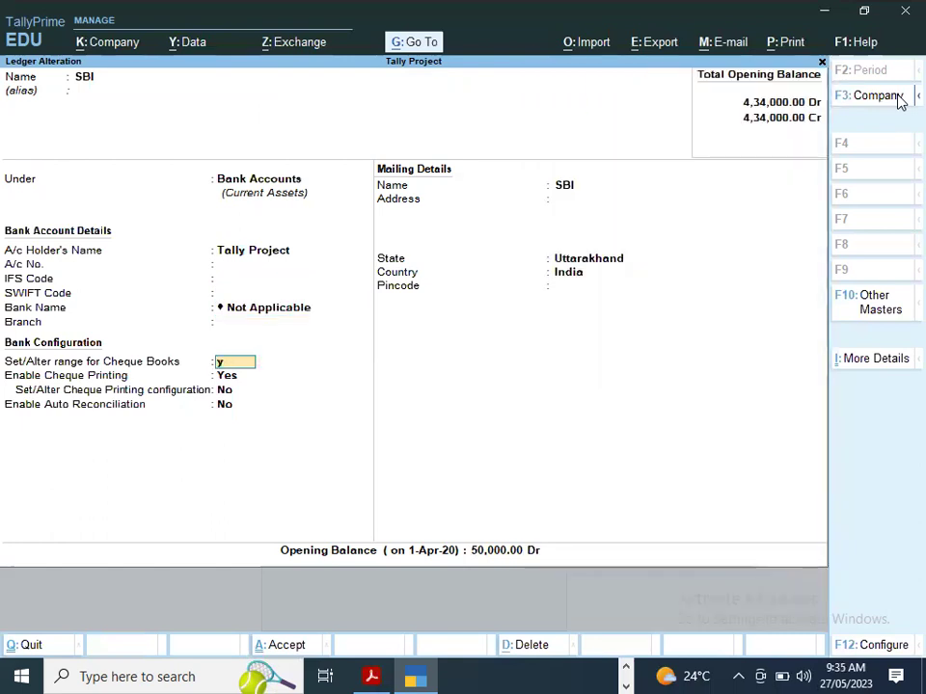
{"action": "key", "text": "Return"}
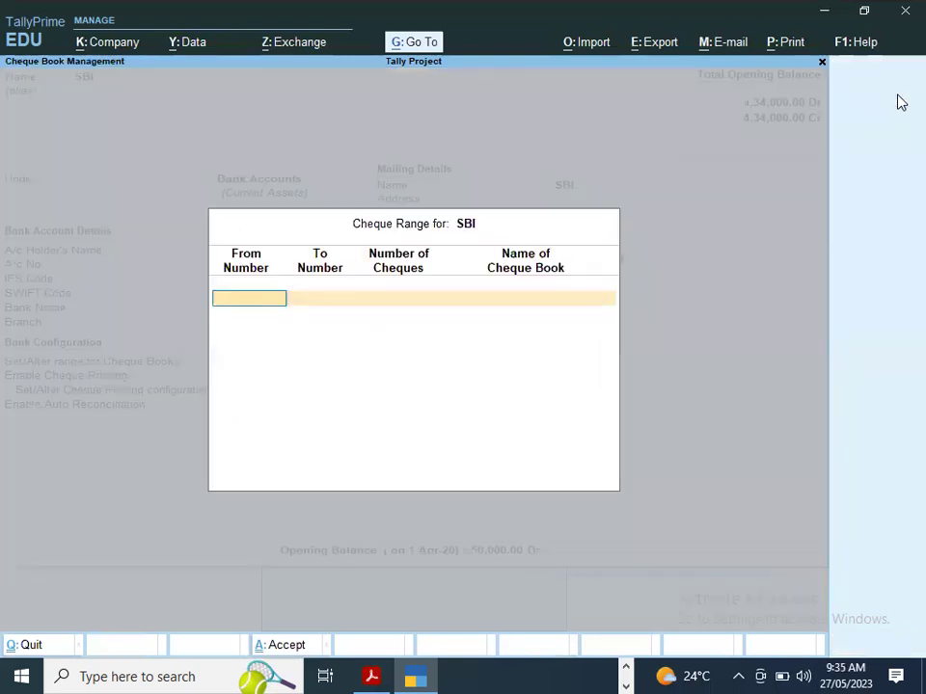
- Set SBI's cheque range from number 100001 to 100100
{"action": "type", "text": "1001"}
{"action": "key", "text": "Return"}
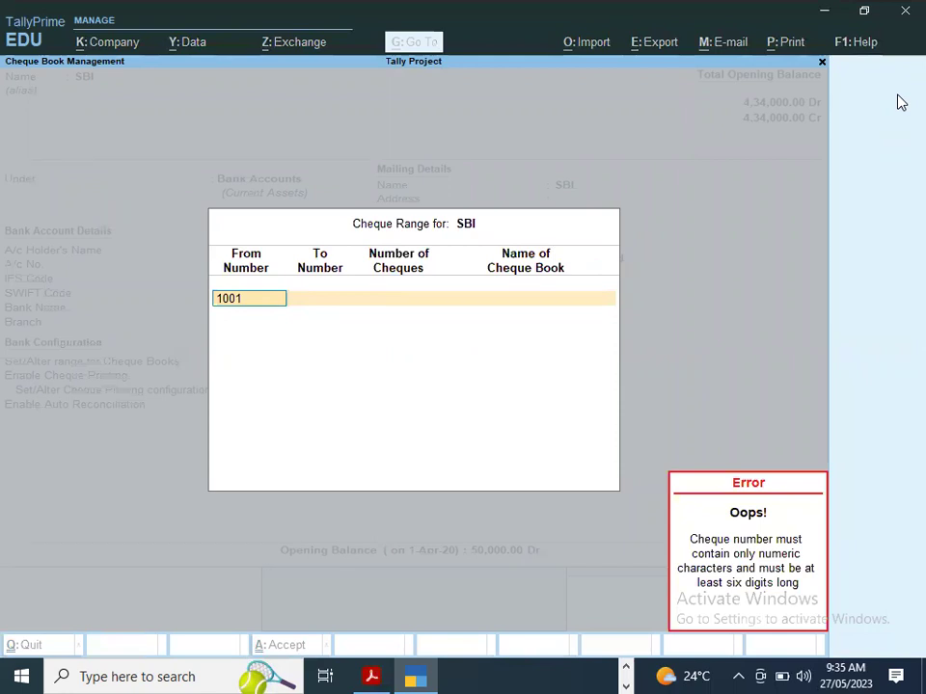
{"action": "type", "text": "100001"}
{"action": "key", "text": "Return"}
{"action": "type", "text": "1"}
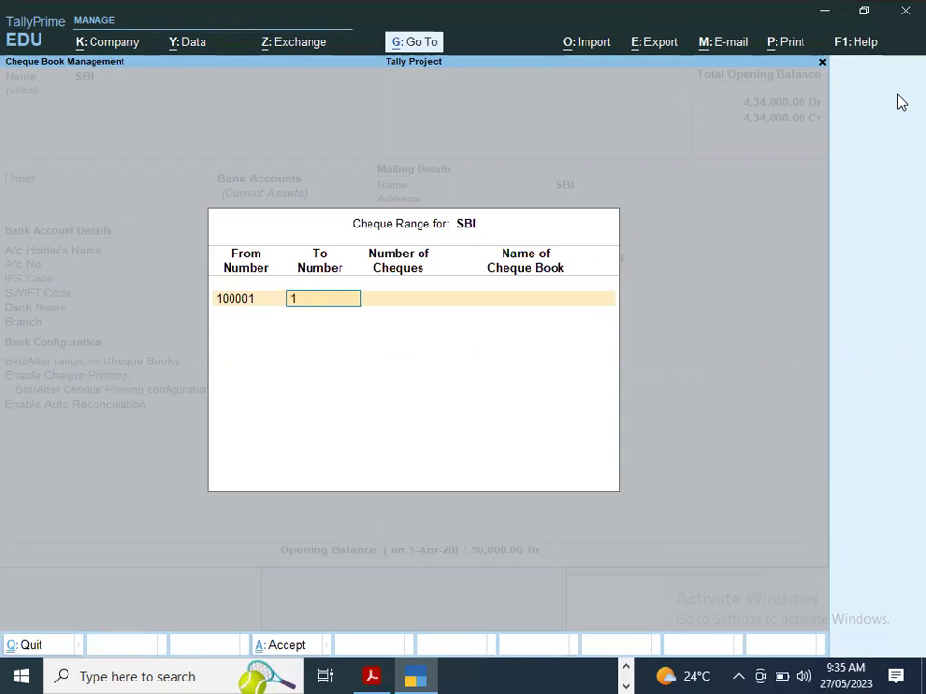
{"action": "type", "text": "00100"}
{"action": "key", "text": "Return"}
{"action": "key", "text": "Return"}
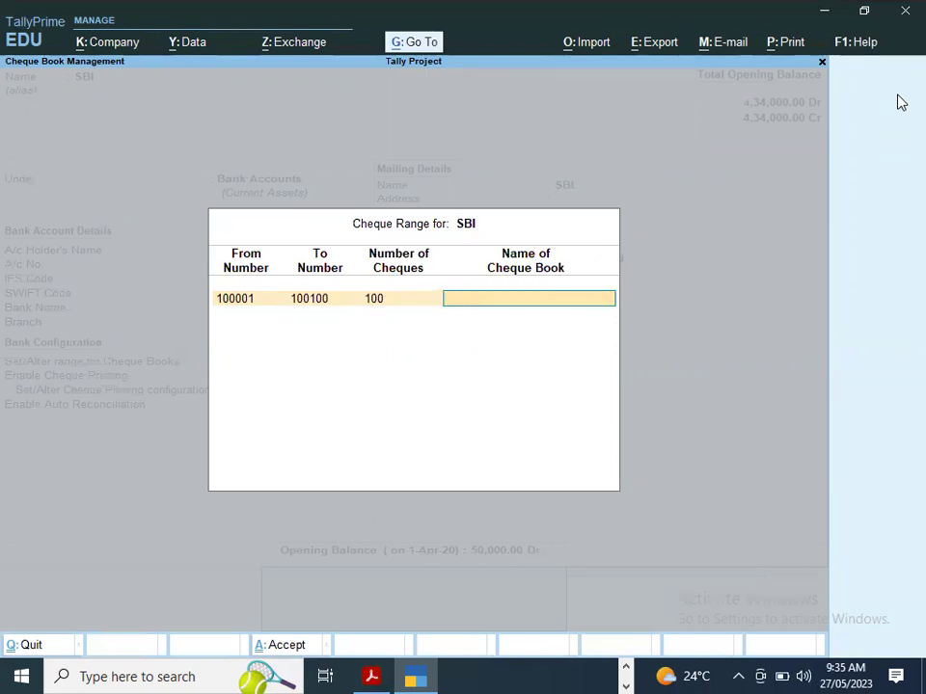
- Name the cheque book Sbi, leave the remaining bank settings as they are and save the SBI ledger
{"action": "type", "text": "Sbi"}
{"action": "key", "text": "Return"}
{"action": "key", "text": "Return"}
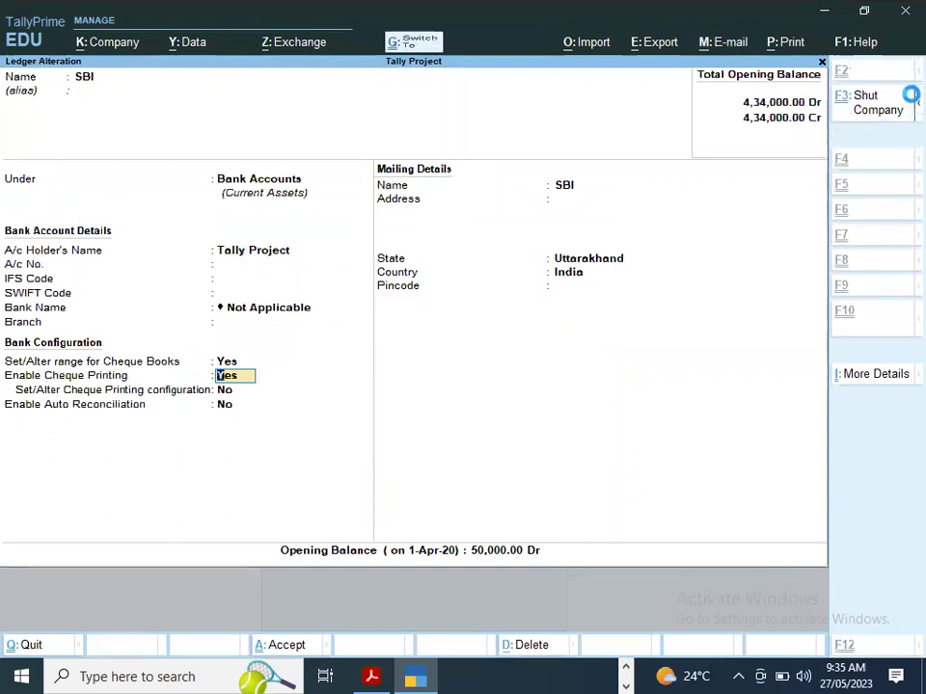
{"action": "key", "text": "ctrl+a"}
- Read transaction 2 in the PDF and open a new Journal voucher, leaving its reference number blank
{"action": "key", "text": "alt+Tab"}
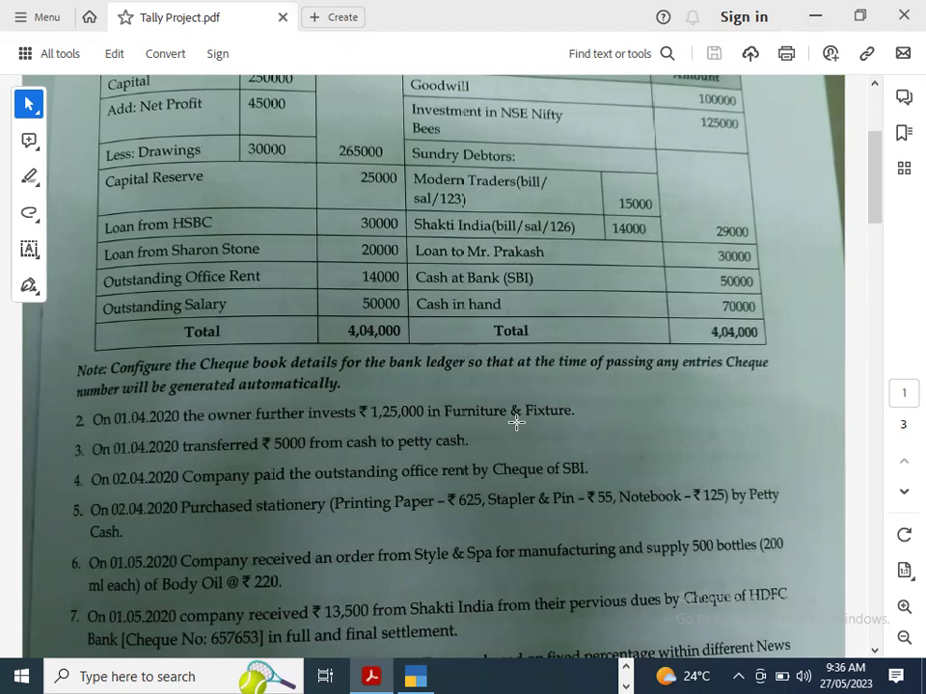
{"action": "key", "text": "alt+Tab"}
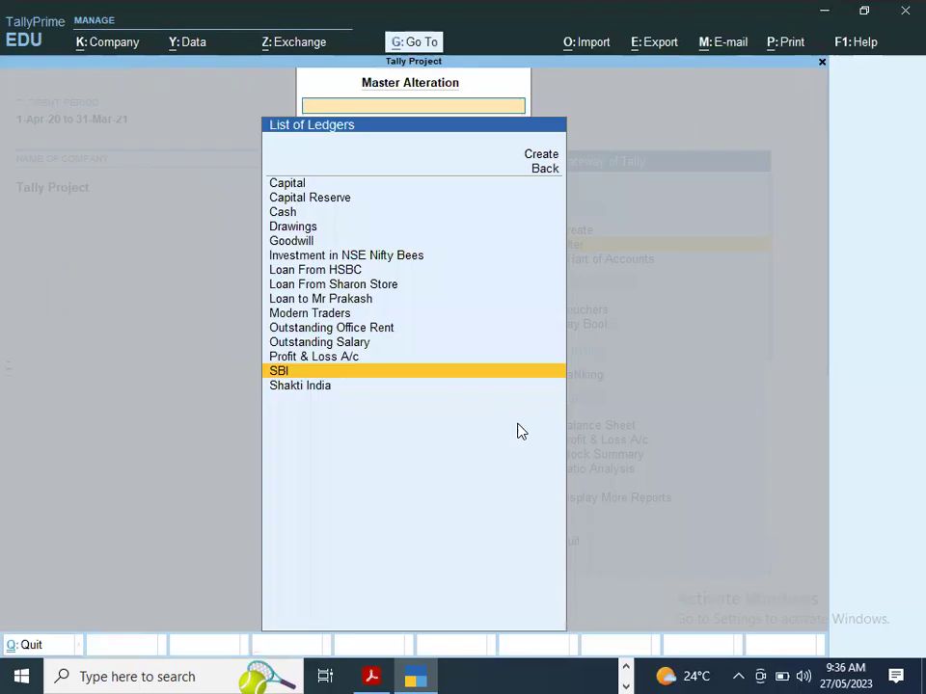
{"action": "key", "text": "Escape"}
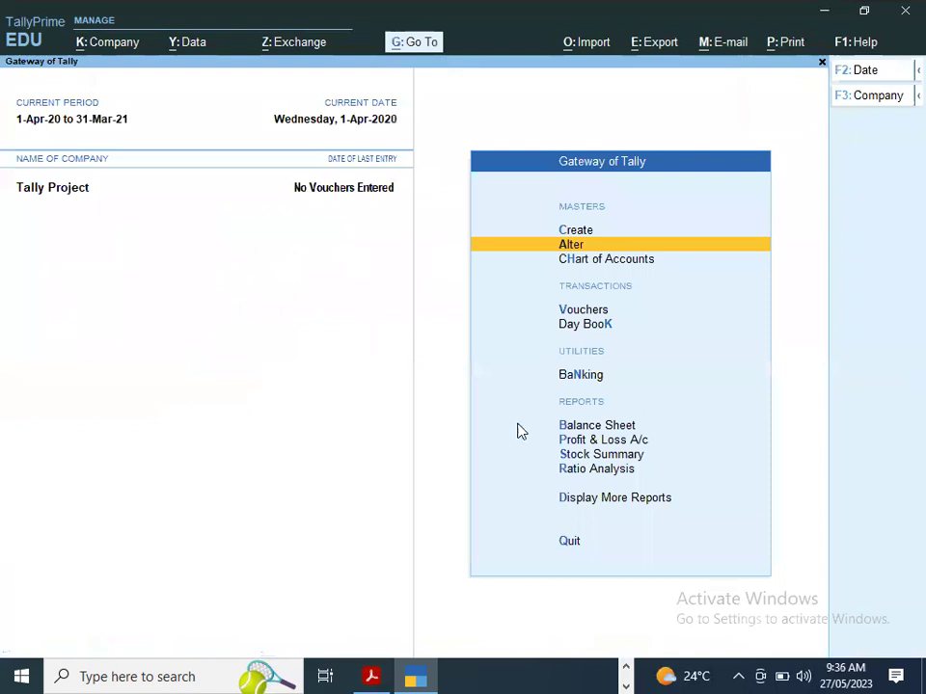
{"action": "key", "text": "Down"}
{"action": "key", "text": "Down"}
{"action": "key", "text": "Return"}
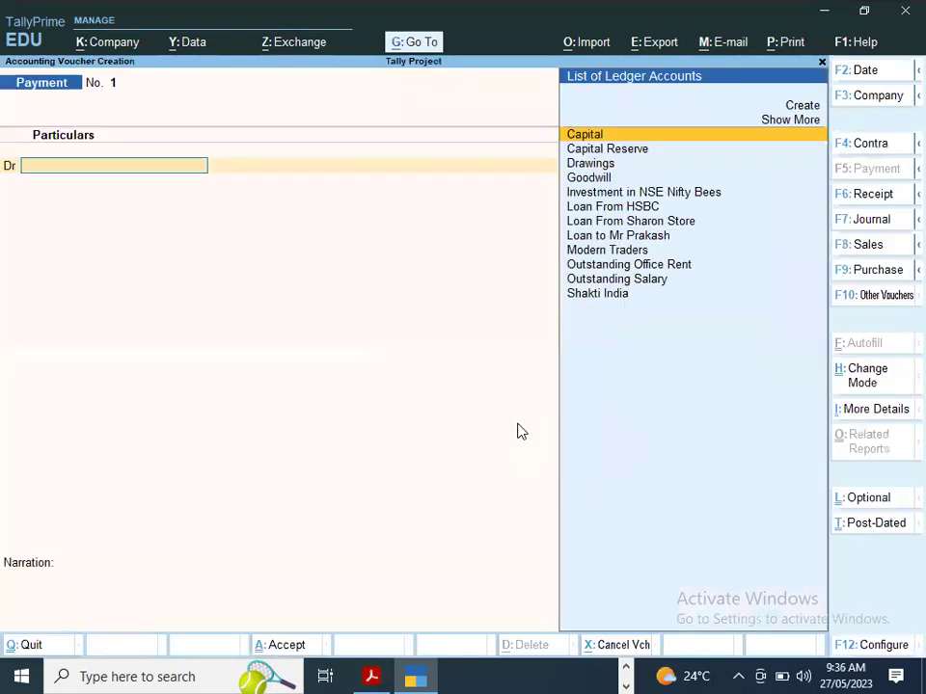
{"action": "key", "text": "F7"}
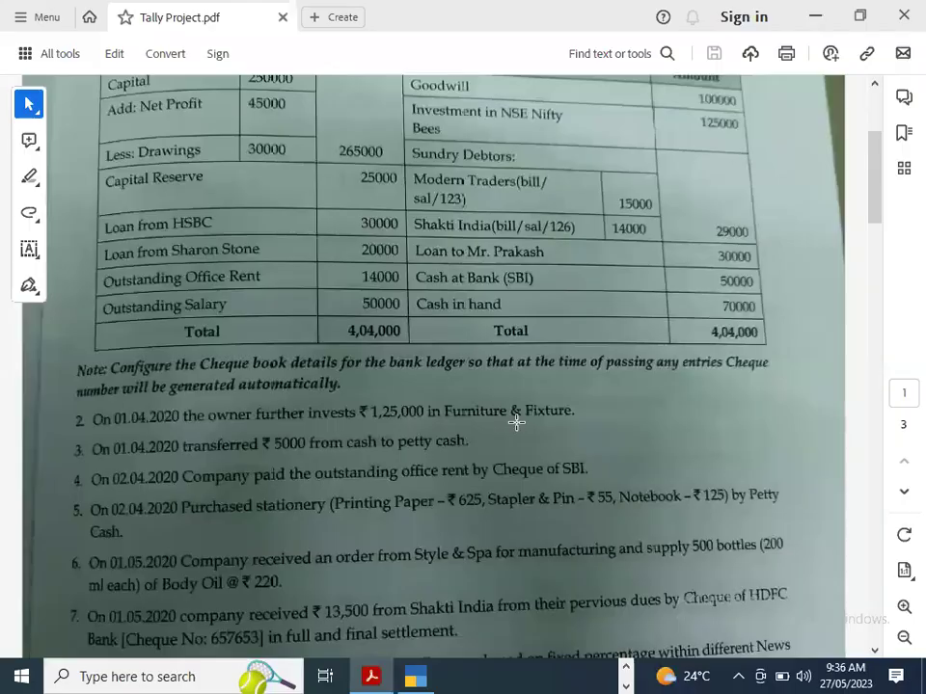
{"action": "key", "text": "alt+Tab"}
{"action": "key", "text": "Return"}
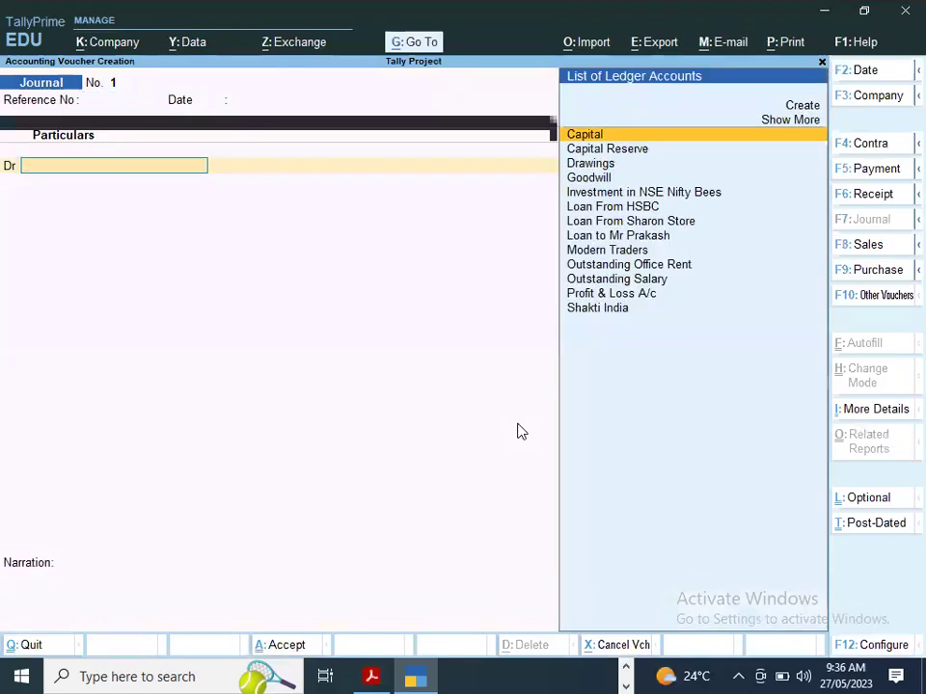
- Create the ledger Furniture & Fixture under Fixed Assets from within the journal voucher's debit line
{"action": "type", "text": "F"}
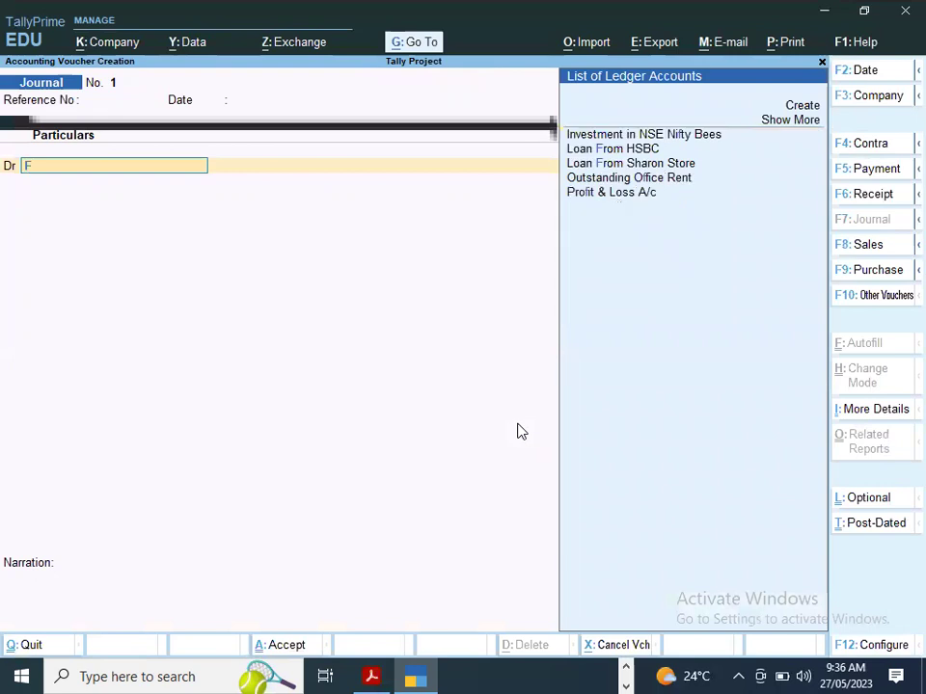
{"action": "key", "text": "alt+c"}
{"action": "type", "text": "urniture"}
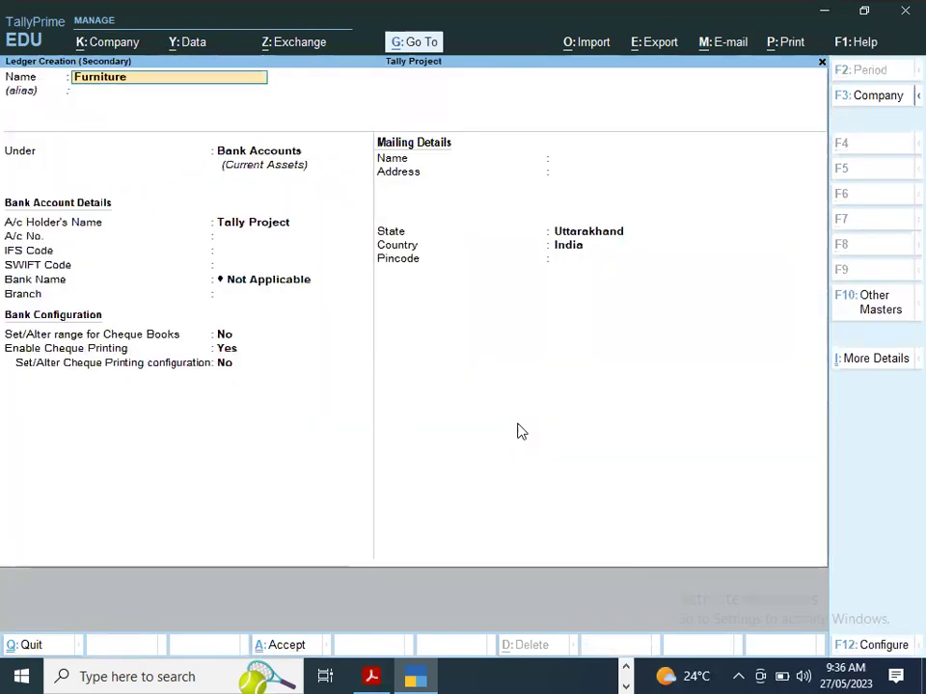
{"action": "type", "text": " & Fixture"}
{"action": "key", "text": "Return"}
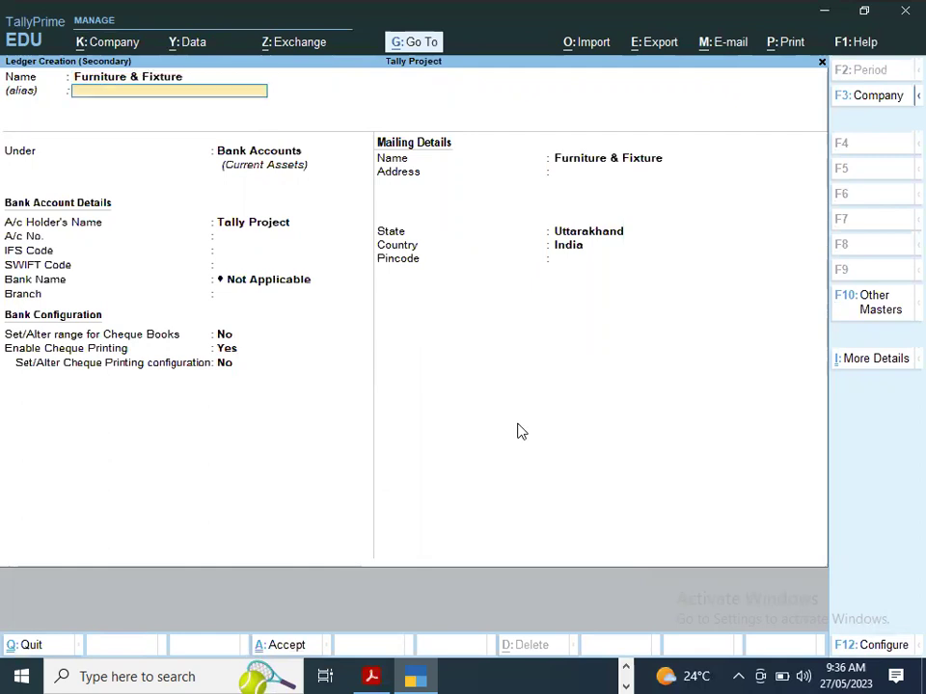
{"action": "key", "text": "Return"}
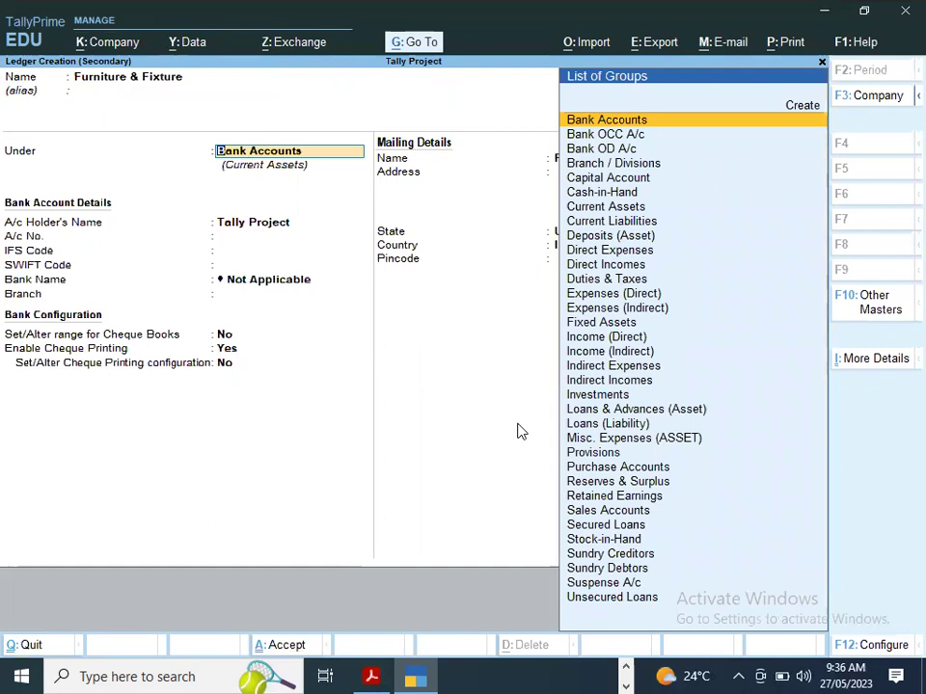
{"action": "type", "text": "Fi"}
{"action": "key", "text": "Return"}
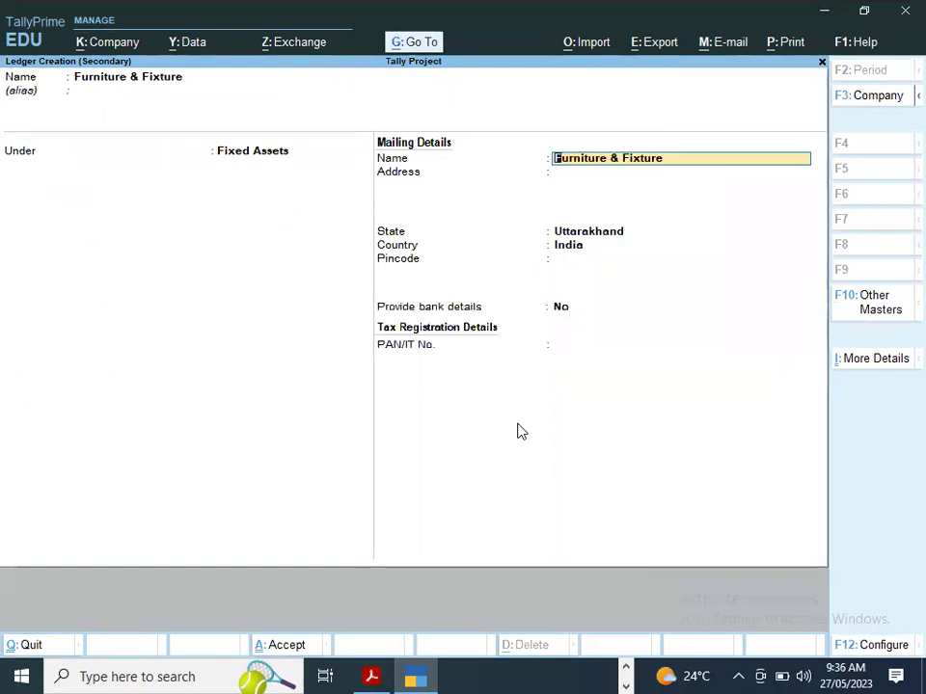
{"action": "key", "text": "ctrl+a"}
{"action": "key", "text": "Return"}
- Debit Furniture & Fixture with 125000, credit Capital with the same amount and save the journal voucher without narration
{"action": "key", "text": "alt+Tab"}
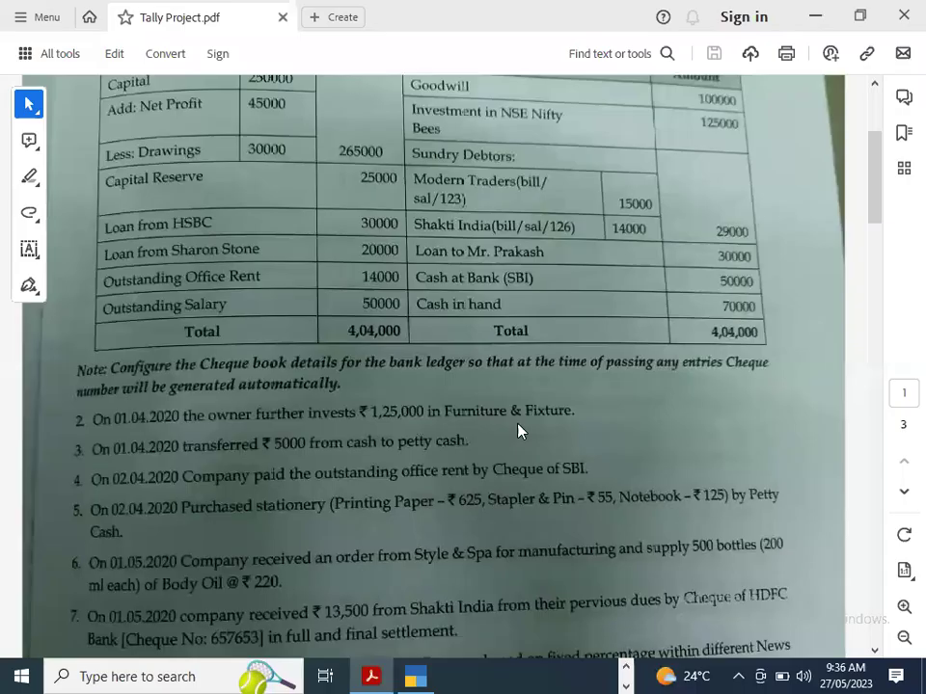
{"action": "key", "text": "alt+Tab"}
{"action": "type", "text": "125000"}
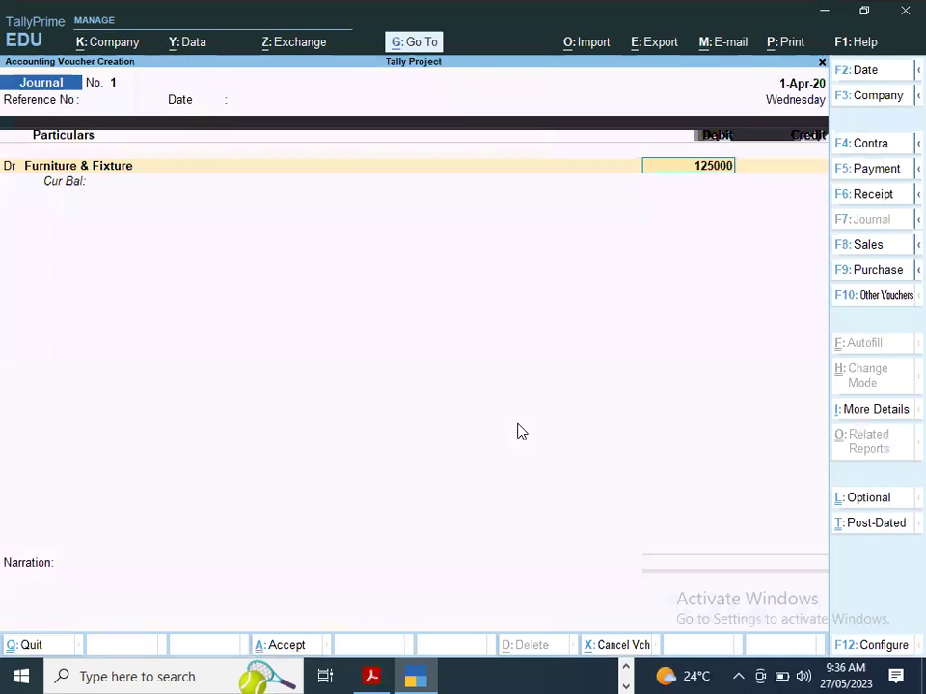
{"action": "key", "text": "Return"}
{"action": "type", "text": "Cap"}
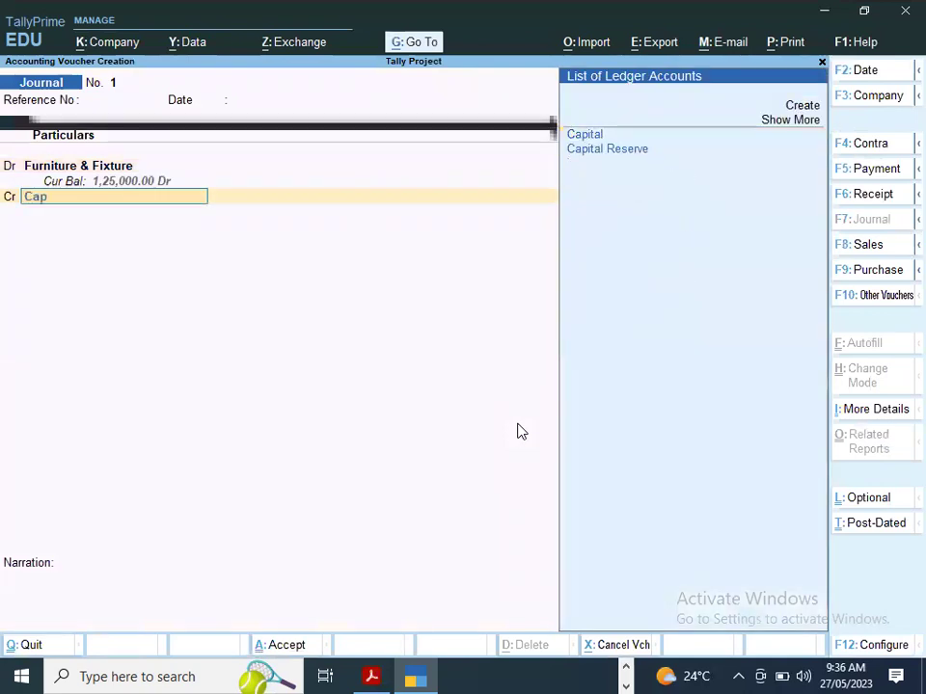
{"action": "key", "text": "Return"}
{"action": "key", "text": "Return"}
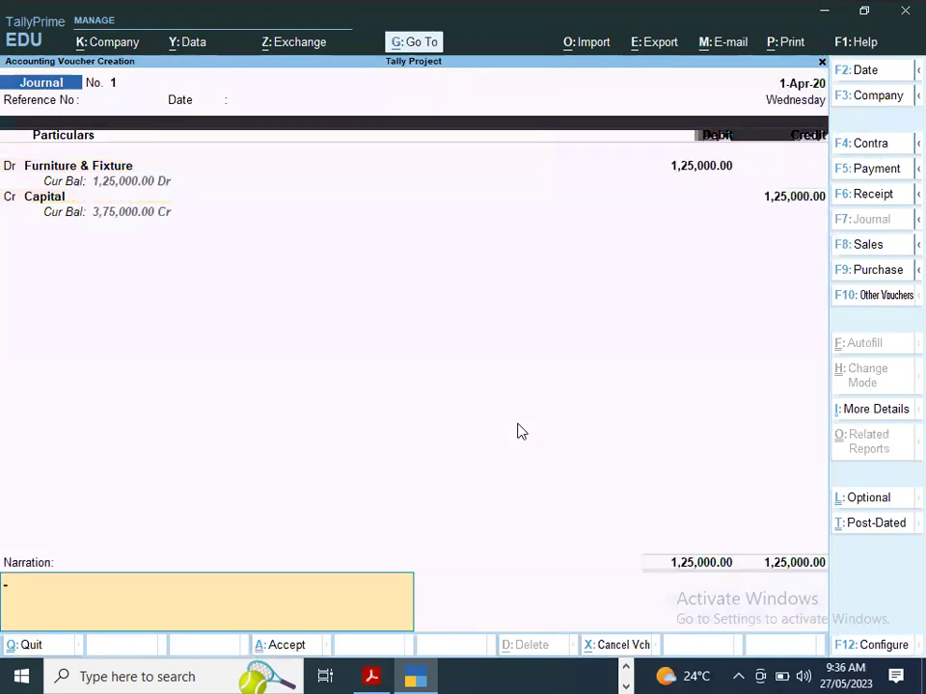
{"action": "key", "text": "Return"}
{"action": "key", "text": "Return"}
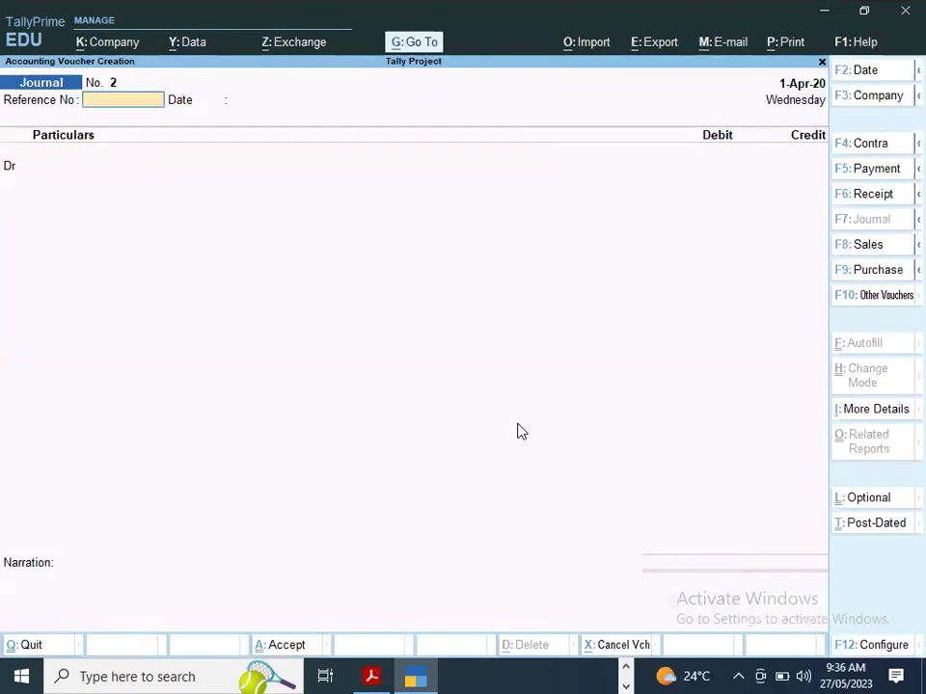
- Read transaction 3 in the PDF, start a Contra voucher and credit Cash with 5000
{"action": "key", "text": "alt+Tab"}
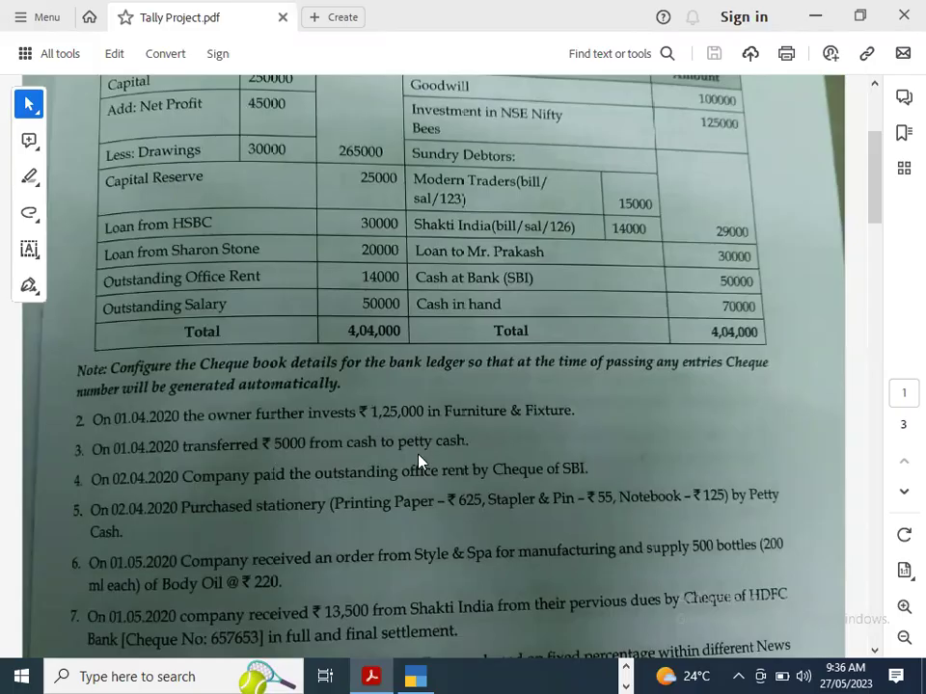
{"action": "key", "text": "alt+Tab"}
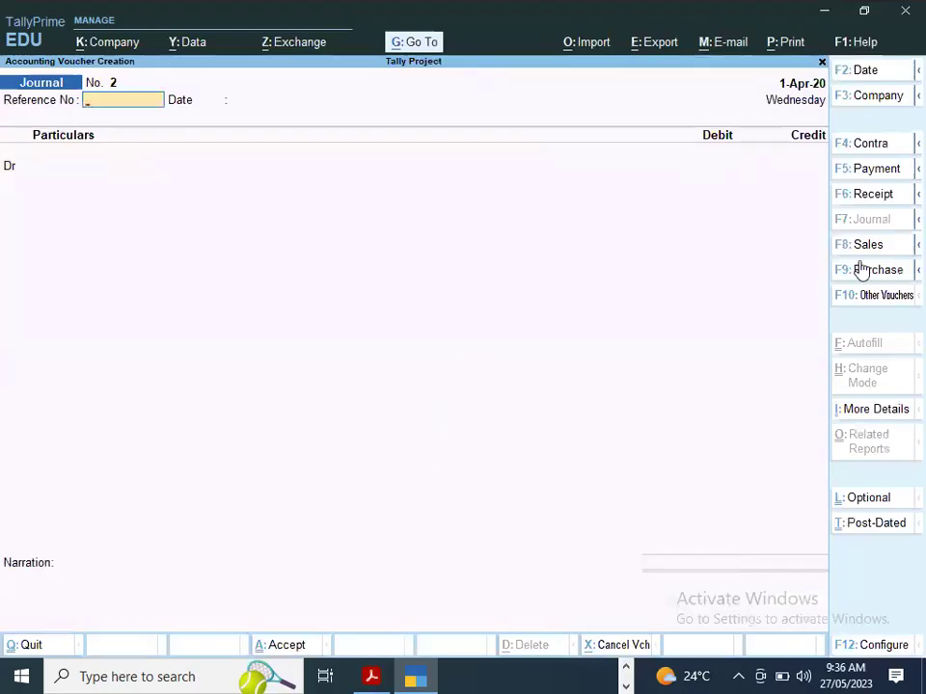
{"action": "left_click", "coordinate": [884, 146]}
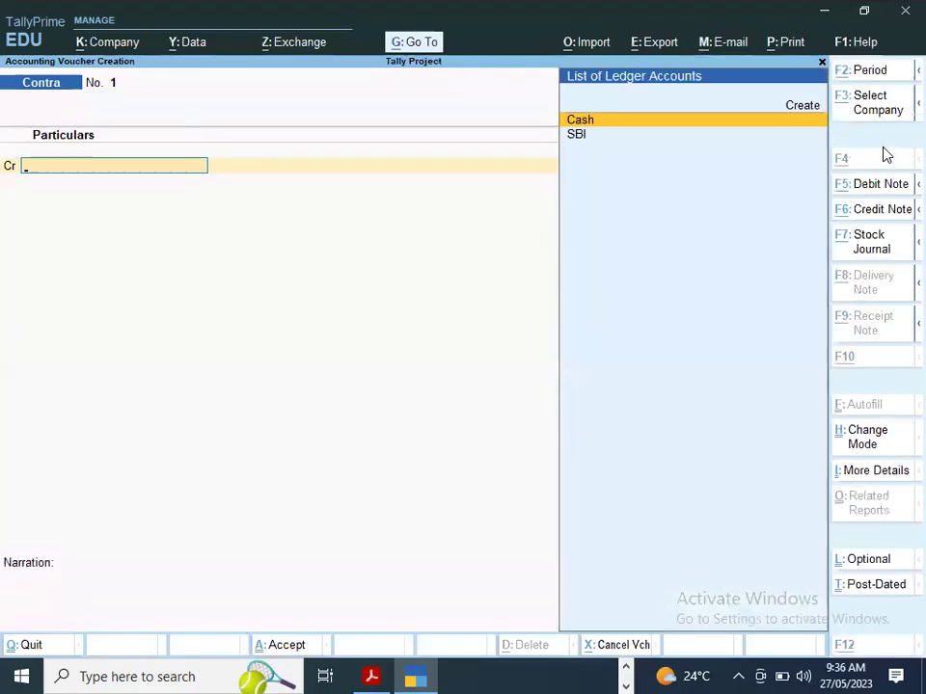
{"action": "key", "text": "alt+Tab"}
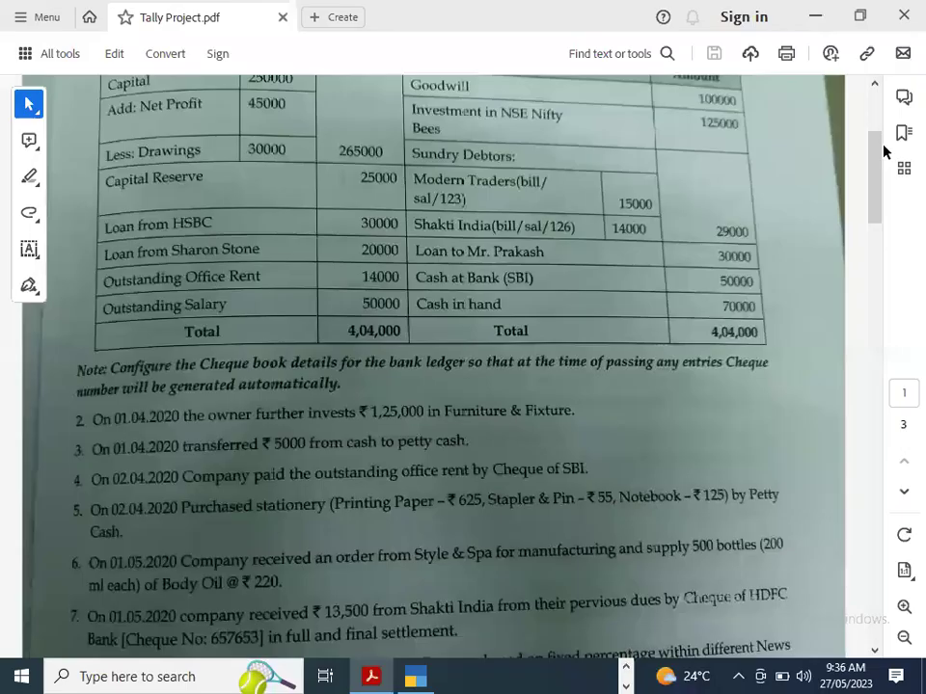
{"action": "key", "text": "alt+Tab"}
{"action": "key", "text": "Return"}
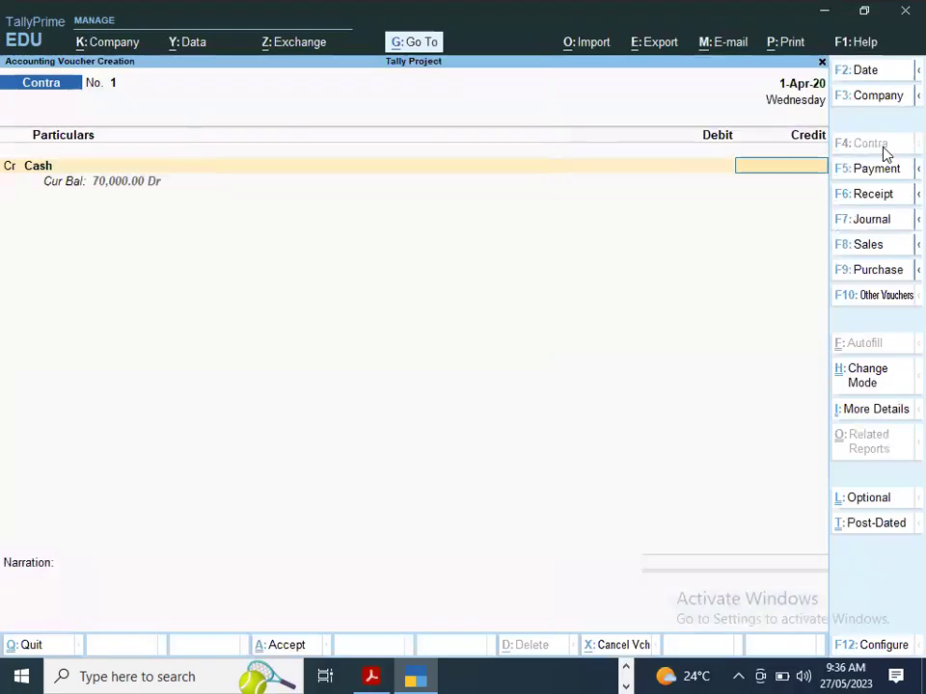
{"action": "key", "text": "alt+Tab"}
{"action": "key", "text": "alt+Tab"}
{"action": "type", "text": "5000"}
{"action": "key", "text": "Return"}
- Create the ledger Petty Cash under Cash-in-Hand from within the contra voucher's debit line
{"action": "key", "text": "alt+c"}
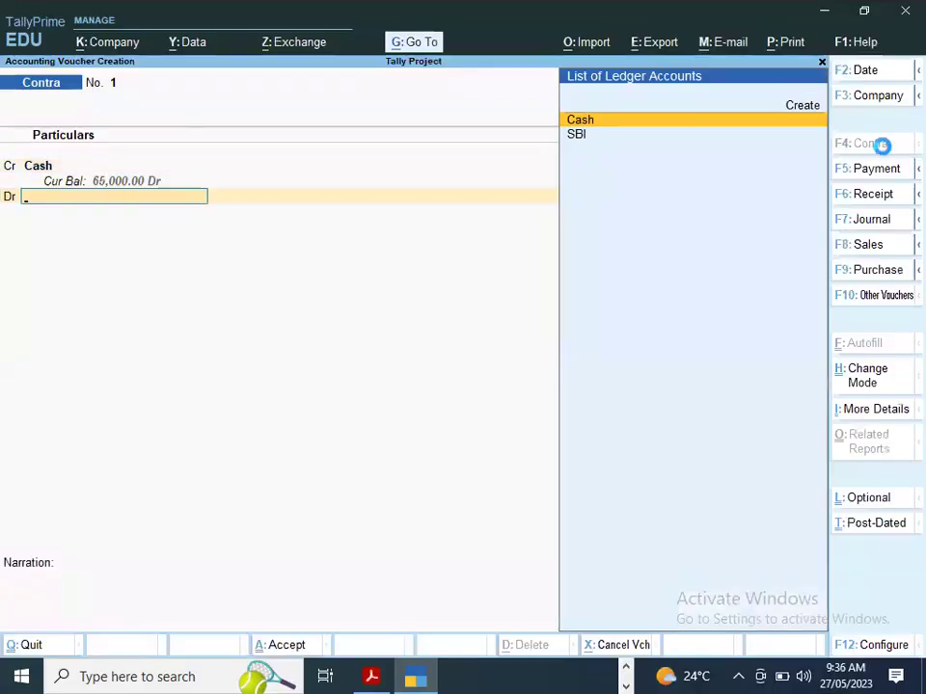
{"action": "type", "text": "Petty Cash"}
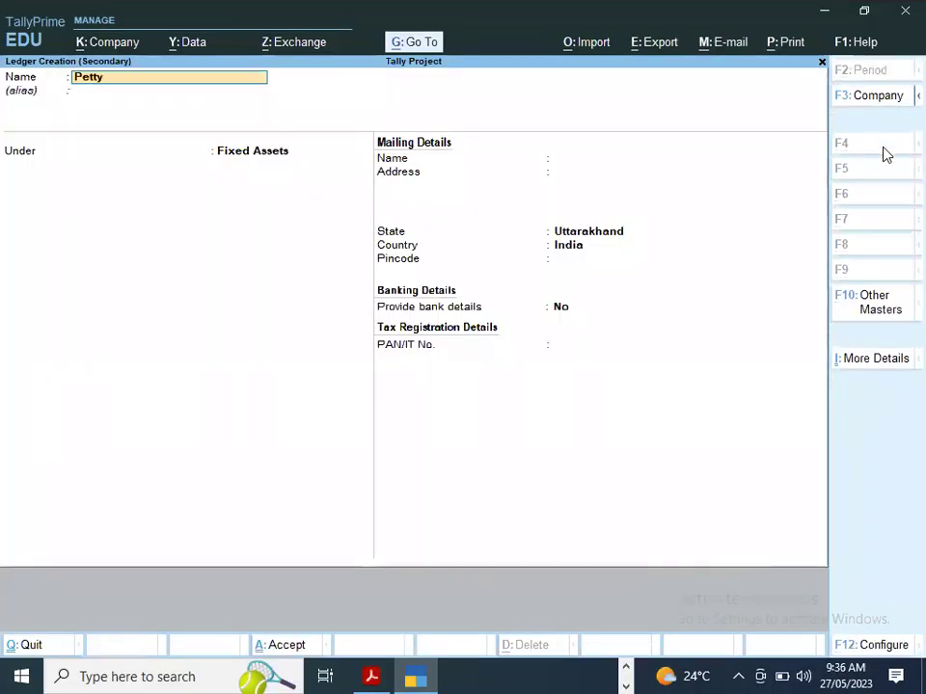
{"action": "key", "text": "Return"}
{"action": "type", "text": "Ca"}
{"action": "key", "text": "Down"}
{"action": "key", "text": "Down"}
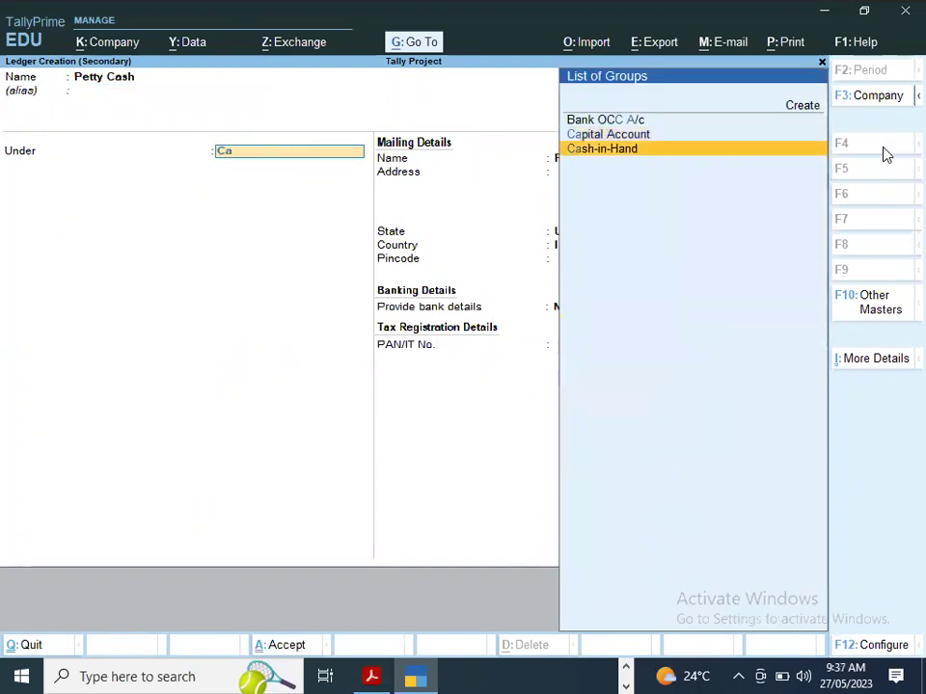
{"action": "key", "text": "Return"}
{"action": "key", "text": "ctrl+a"}
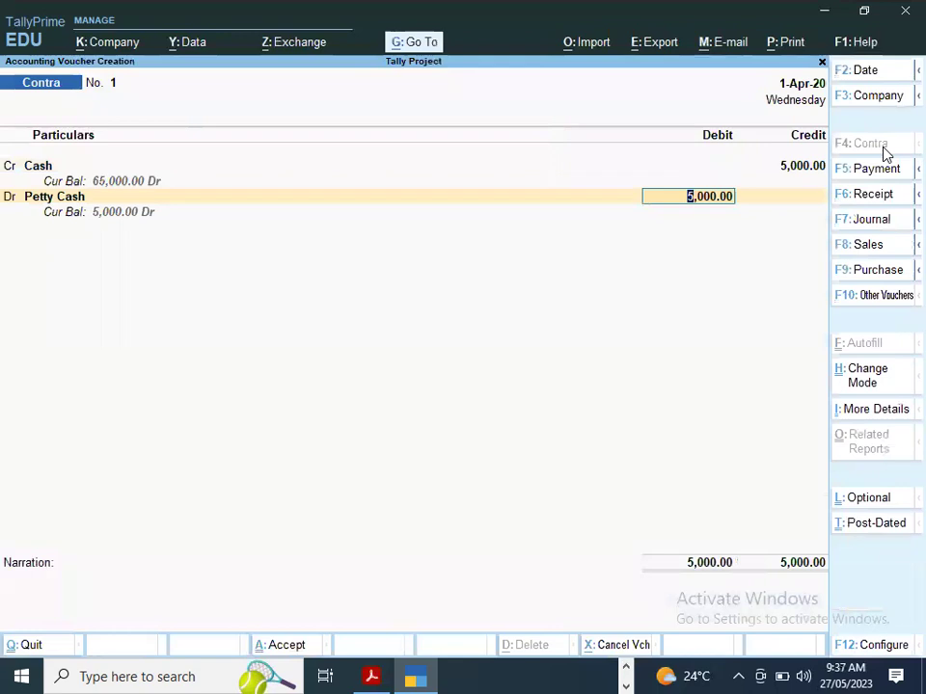
- Accept the 5,000 debit to Petty Cash and save the contra voucher without narration
{"action": "key", "text": "Return"}
{"action": "key", "text": "Return"}
{"action": "key", "text": "Return"}
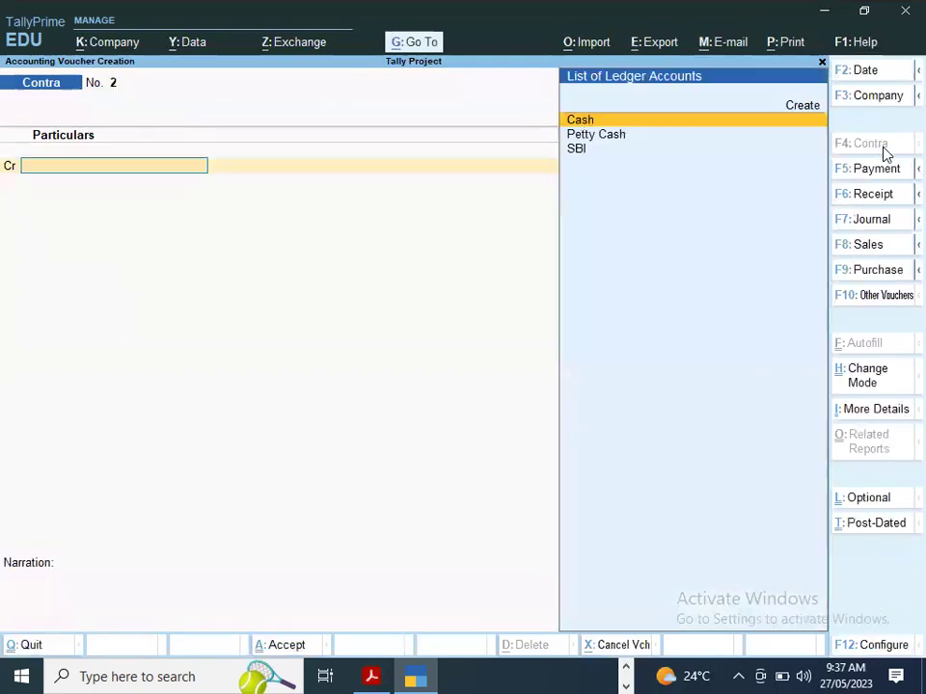
- Read transaction 4 in the PDF and open a Payment voucher dated 2-4
{"action": "key", "text": "alt+Tab"}
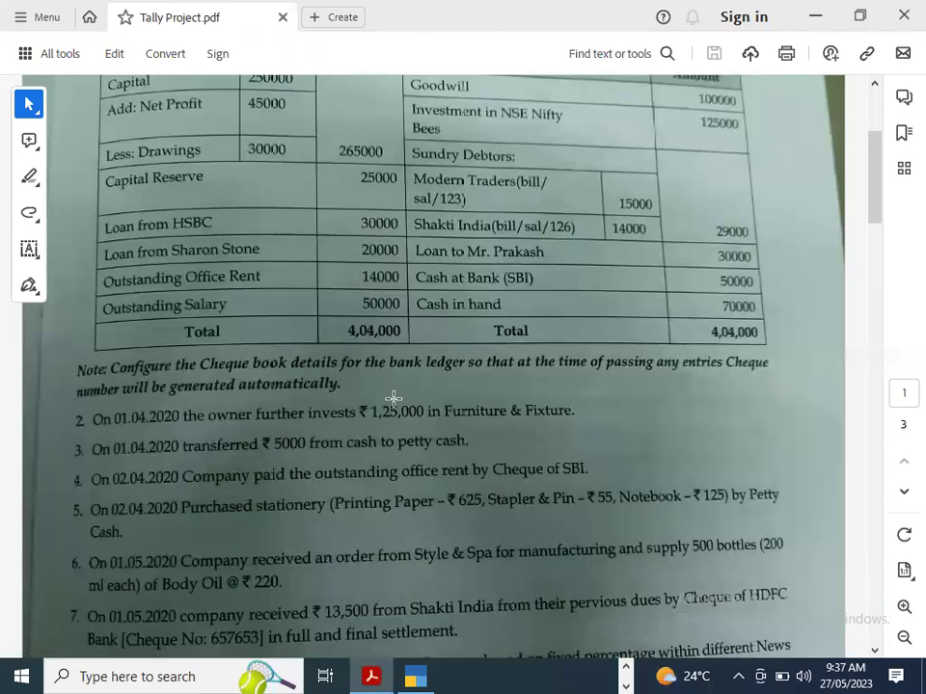
{"action": "key", "text": "alt+Tab"}
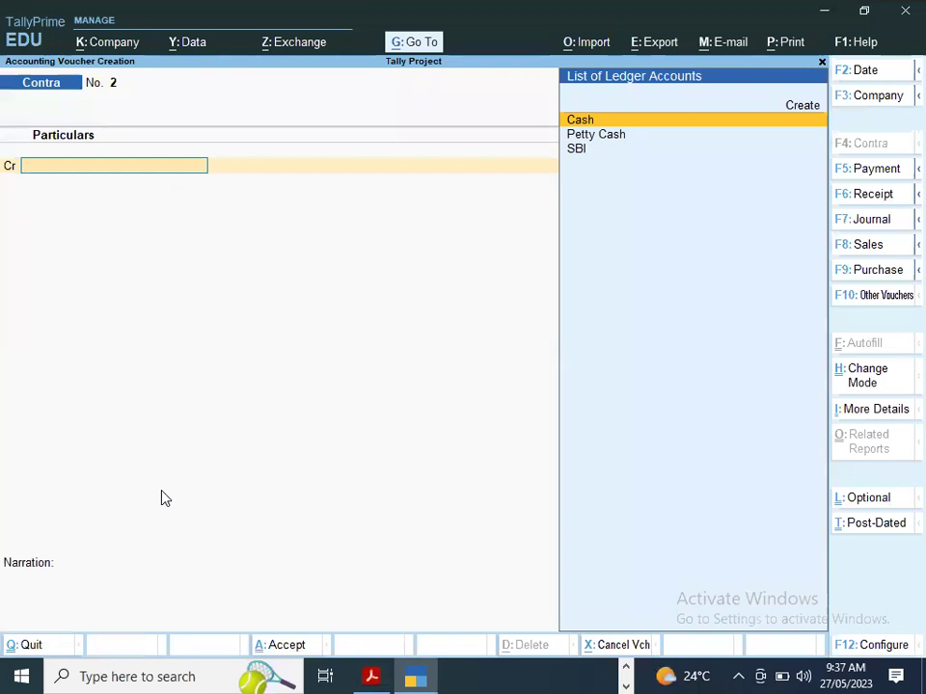
{"action": "key", "text": "F5"}
{"action": "key", "text": "F2"}
{"action": "type", "text": "2-4"}
{"action": "key", "text": "Return"}
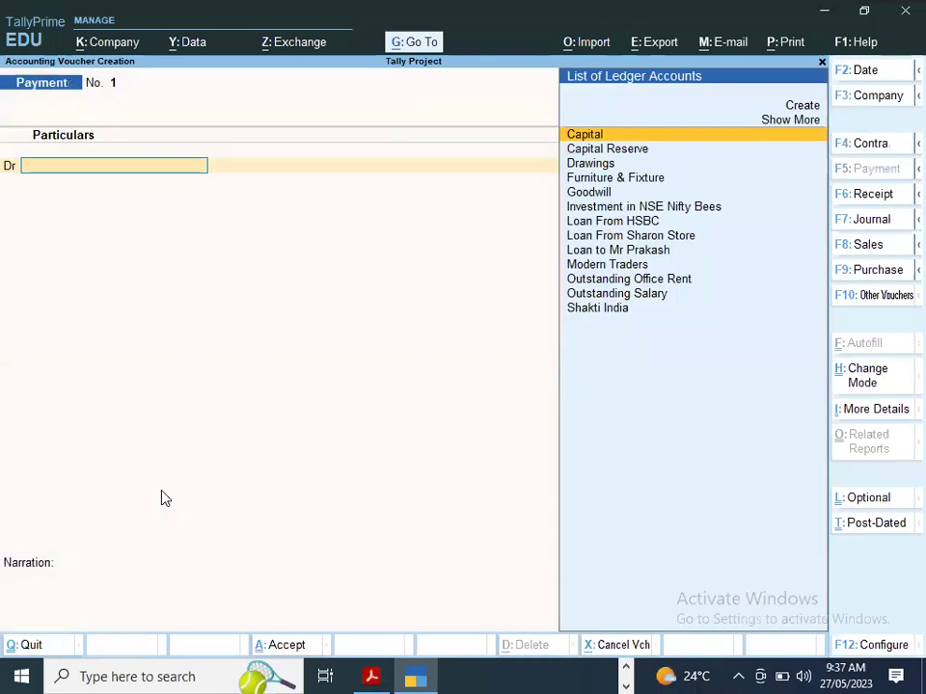
- Debit Outstanding Office Rent with 14000 in the payment voucher, looking up the amount in the PDF
{"action": "type", "text": "O"}
{"action": "key", "text": "Up"}
{"action": "key", "text": "Up"}
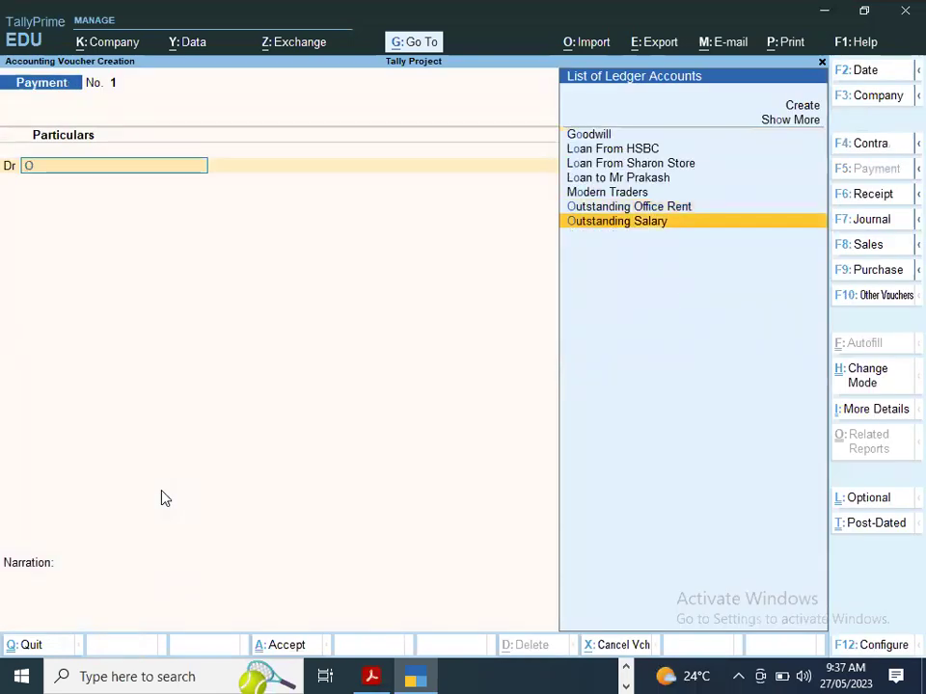
{"action": "key", "text": "Return"}
{"action": "key", "text": "alt+Tab"}
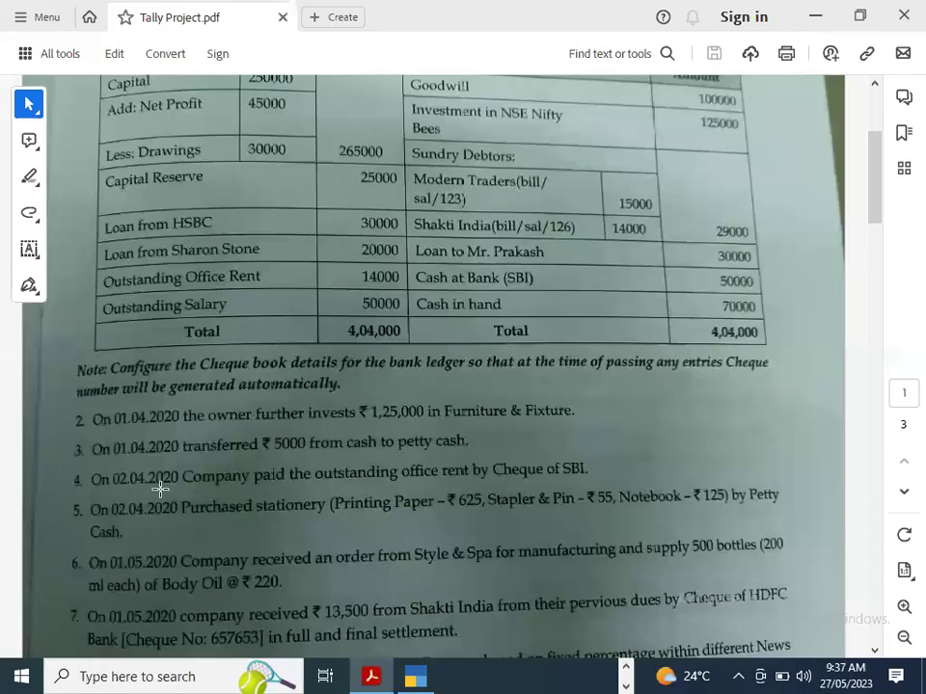
{"action": "key", "text": "alt+Tab"}
{"action": "type", "text": "14000"}
{"action": "key", "text": "Return"}
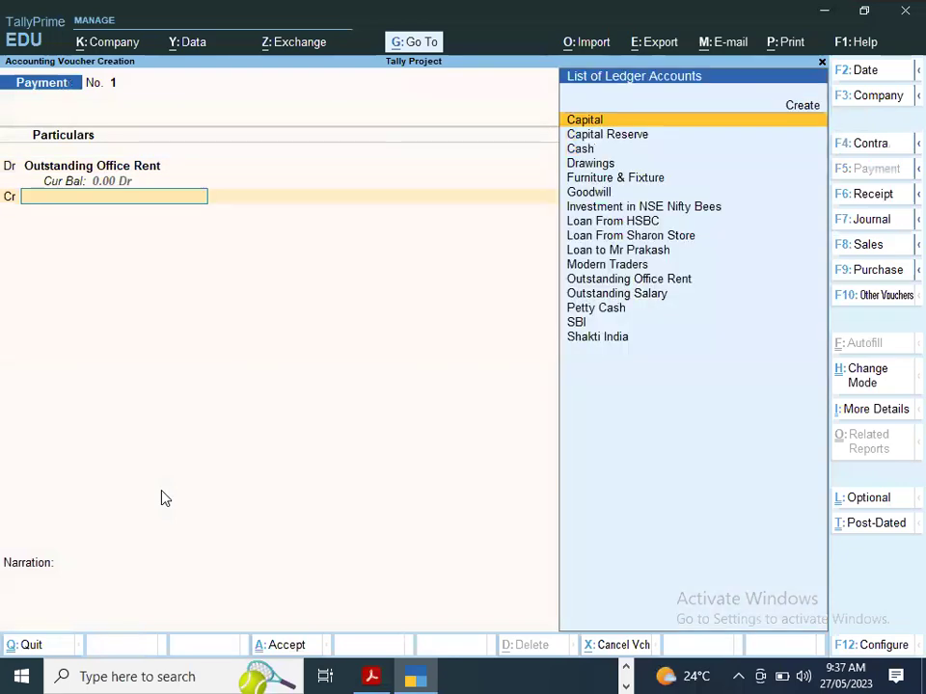
- Credit SBI with 14,000 as stated in the PDF, accept the cheque allocation dated 2-Apr-20 and save the payment voucher without narration
{"action": "key", "text": "alt+Tab"}
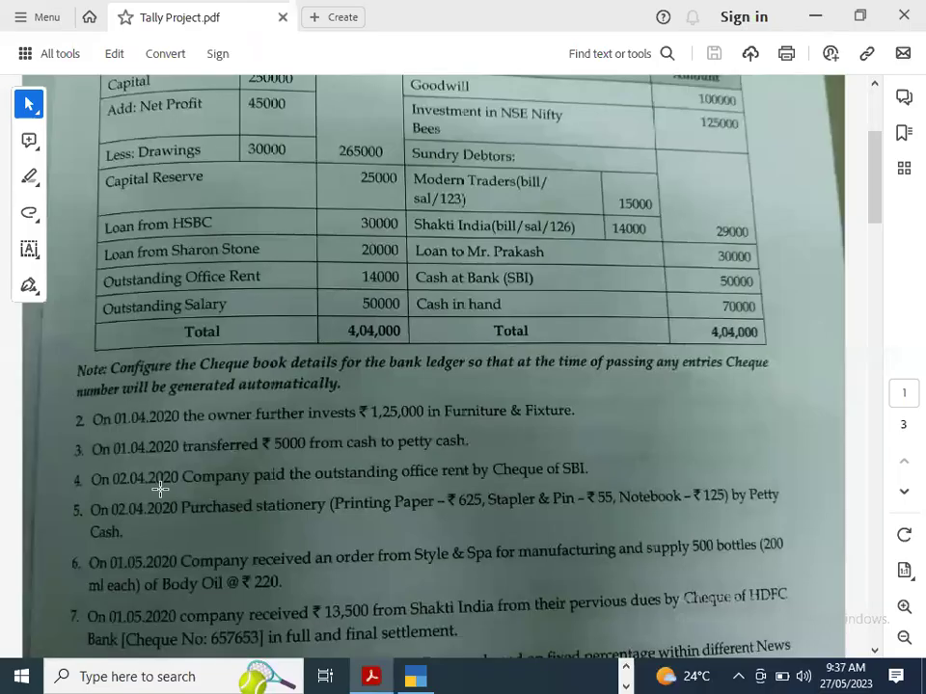
{"action": "key", "text": "alt+Tab"}
{"action": "type", "text": "sb"}
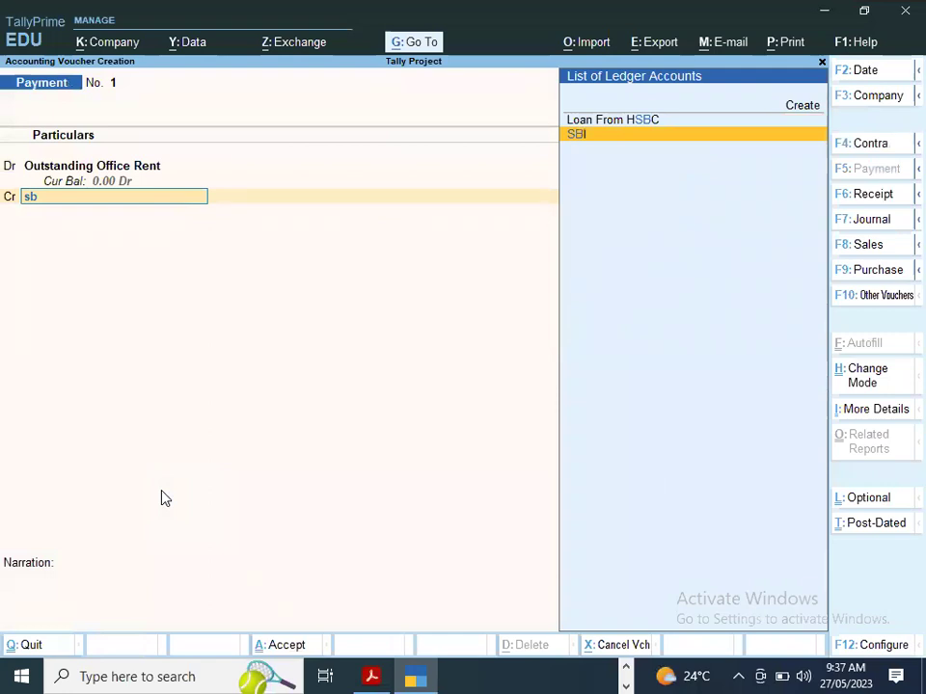
{"action": "key", "text": "Return"}
{"action": "key", "text": "Return"}
{"action": "key", "text": "Return"}
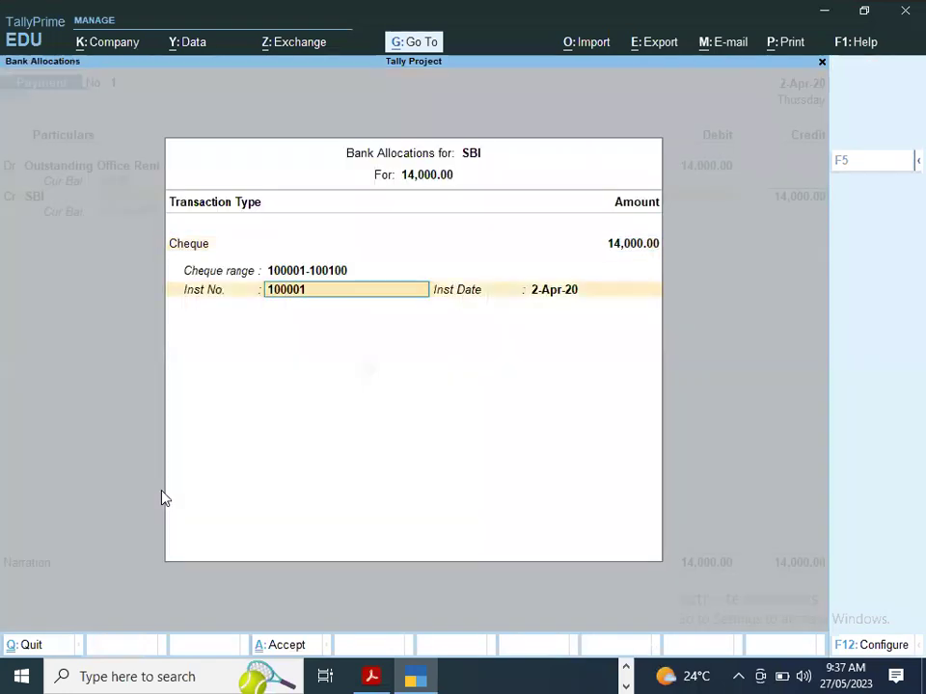
{"action": "key", "text": "Return"}
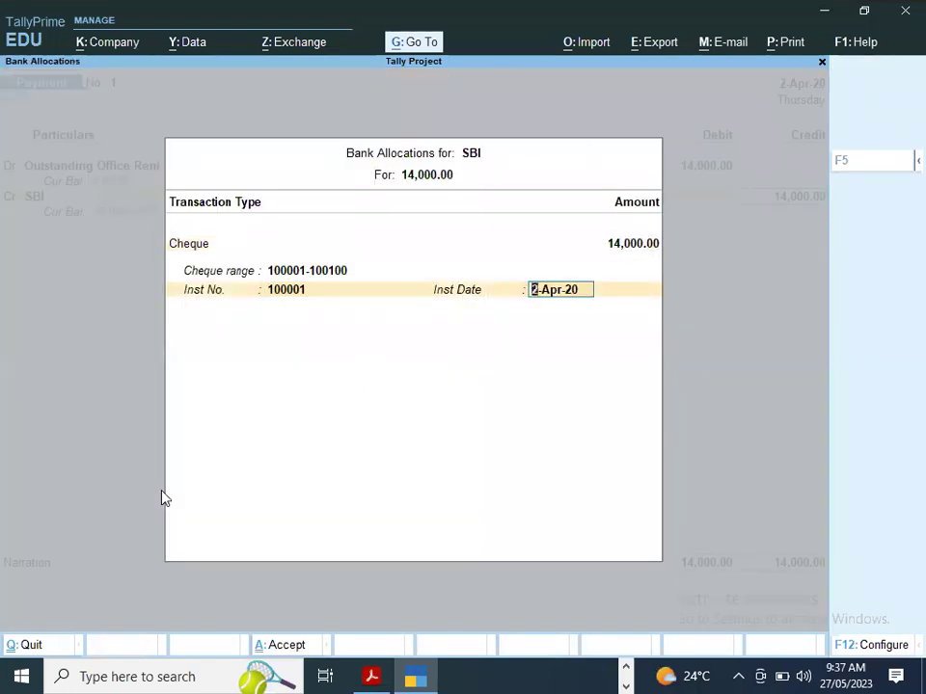
{"action": "key", "text": "Return"}
{"action": "key", "text": "Return"}
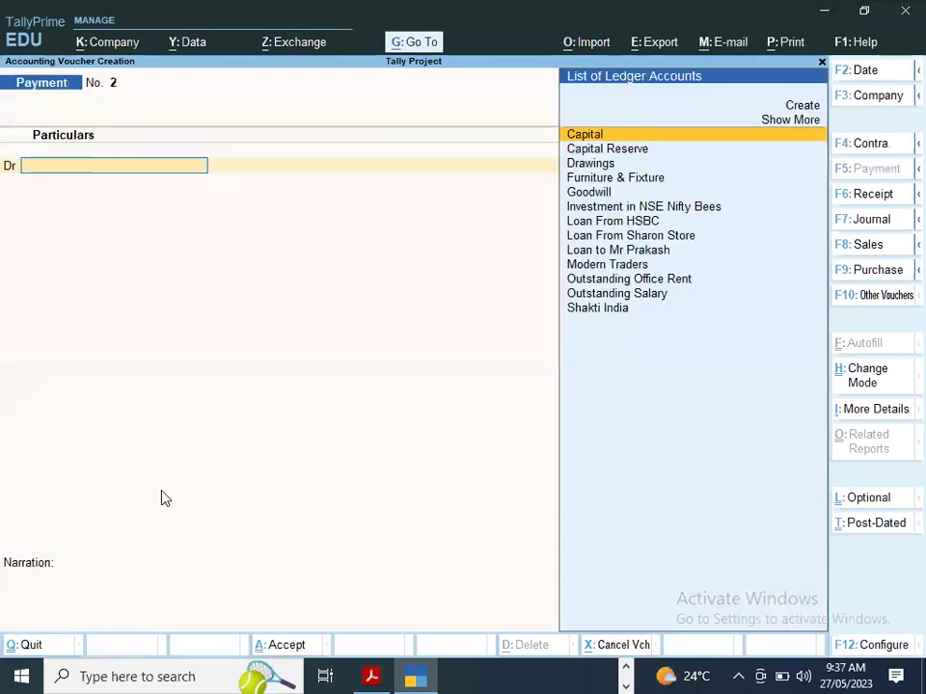
- Read transaction 5 in the PDF and leave the new payment voucher for the Gateway of Tally
{"action": "key", "text": "alt+Tab"}
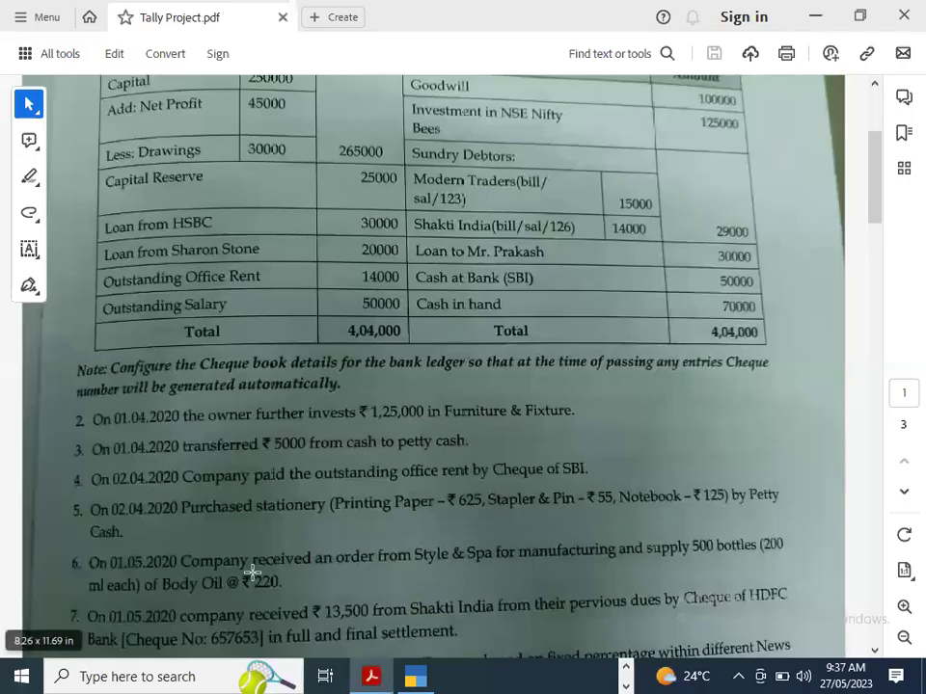
{"action": "scroll", "coordinate": [232, 536], "scroll_direction": "down", "scroll_amount": 2}
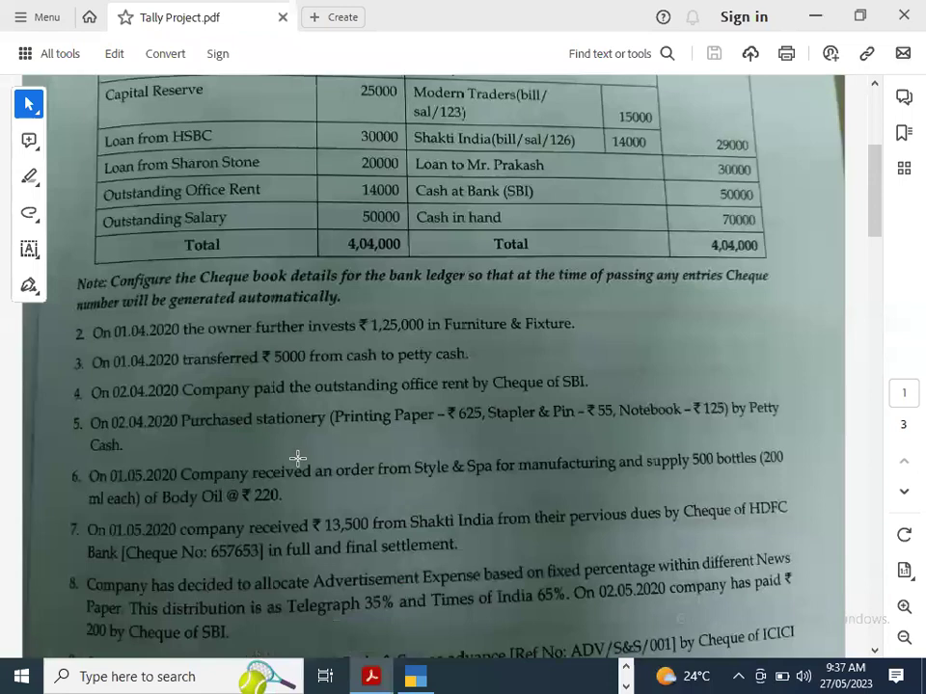
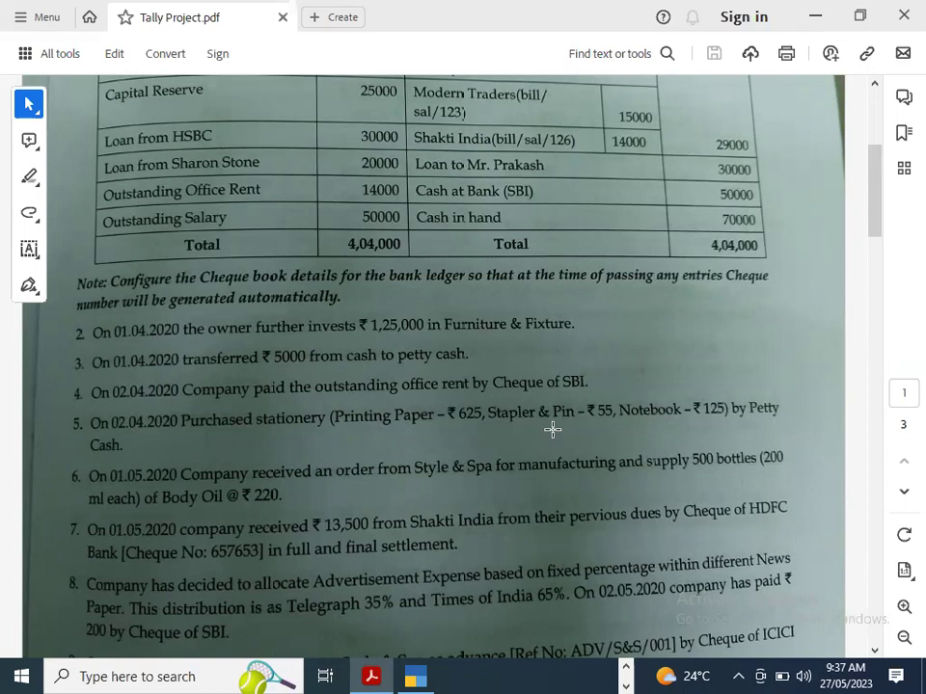
{"action": "key", "text": "alt+Tab"}
{"action": "key", "text": "Escape"}
{"action": "key", "text": "y"}
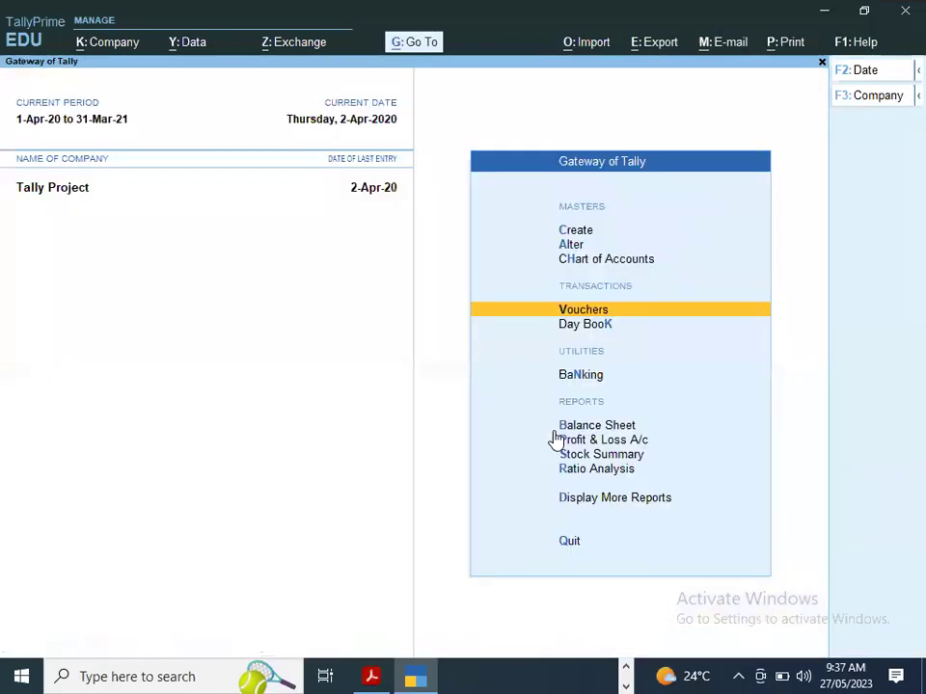
- Open master creation, include the inactive masters in the list and choose Cost Category
{"action": "key", "text": "Up"}
{"action": "key", "text": "Up"}
{"action": "key", "text": "Up"}
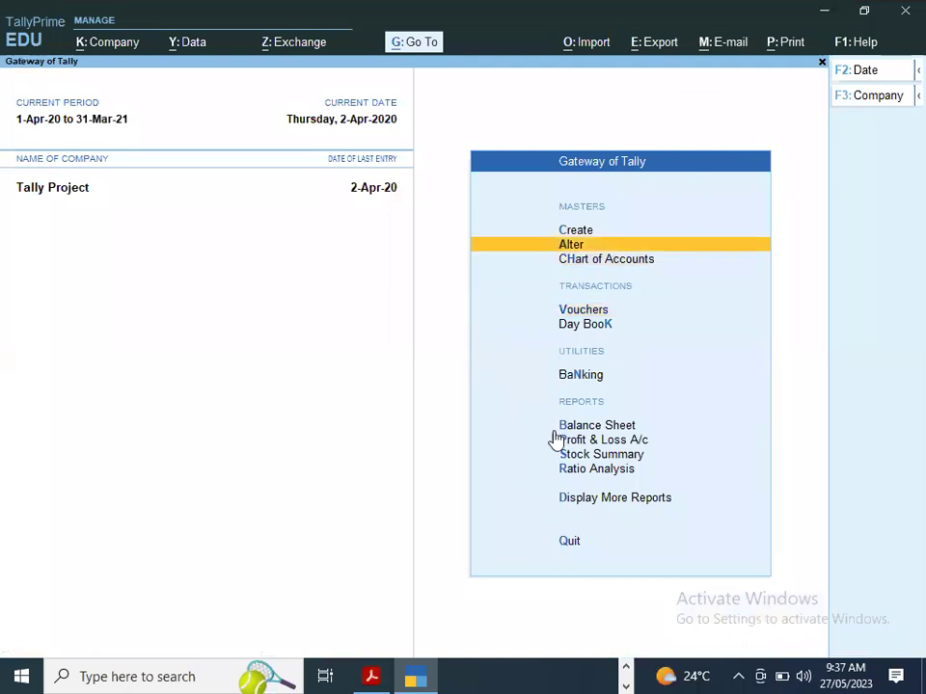
{"action": "key", "text": "Return"}
{"action": "key", "text": "Up"}
{"action": "key", "text": "Return"}
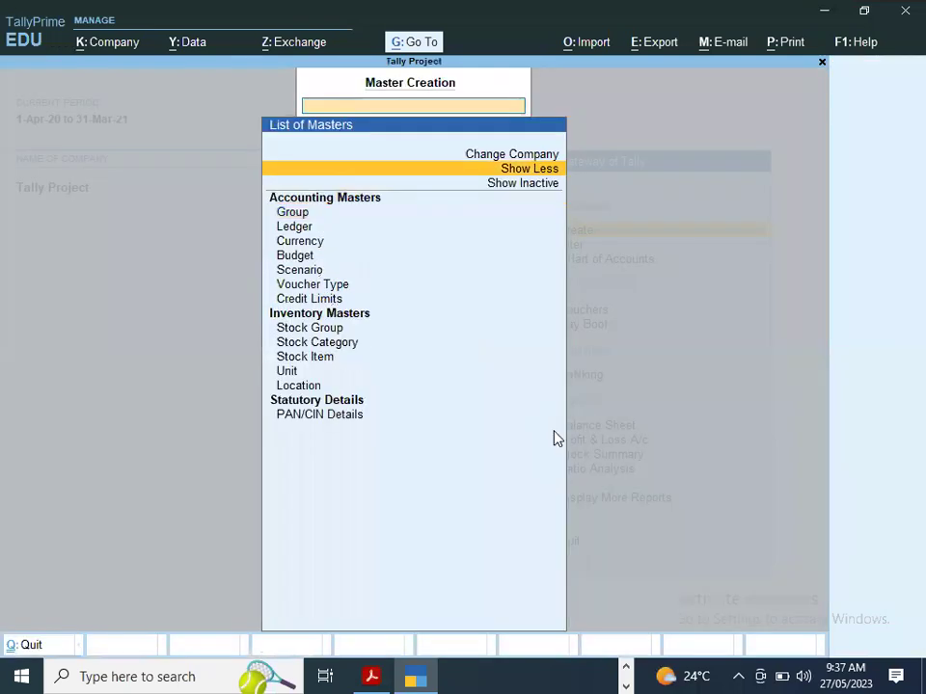
{"action": "key", "text": "Down"}
{"action": "key", "text": "Return"}
{"action": "key", "text": "Down"}
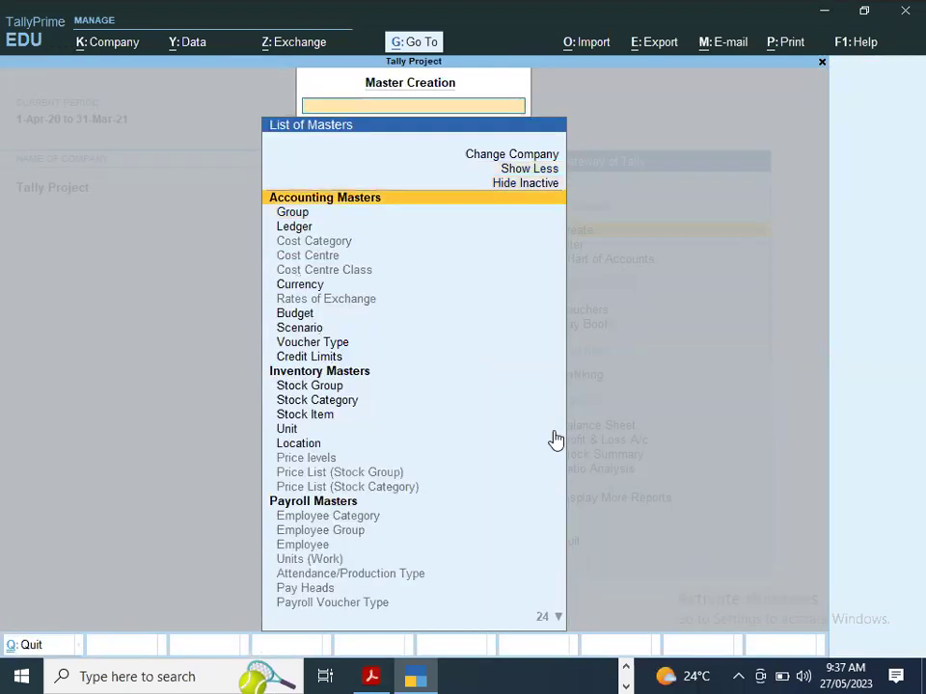
{"action": "key", "text": "Down"}
{"action": "key", "text": "Down"}
{"action": "key", "text": "Down"}
{"action": "key", "text": "Return"}
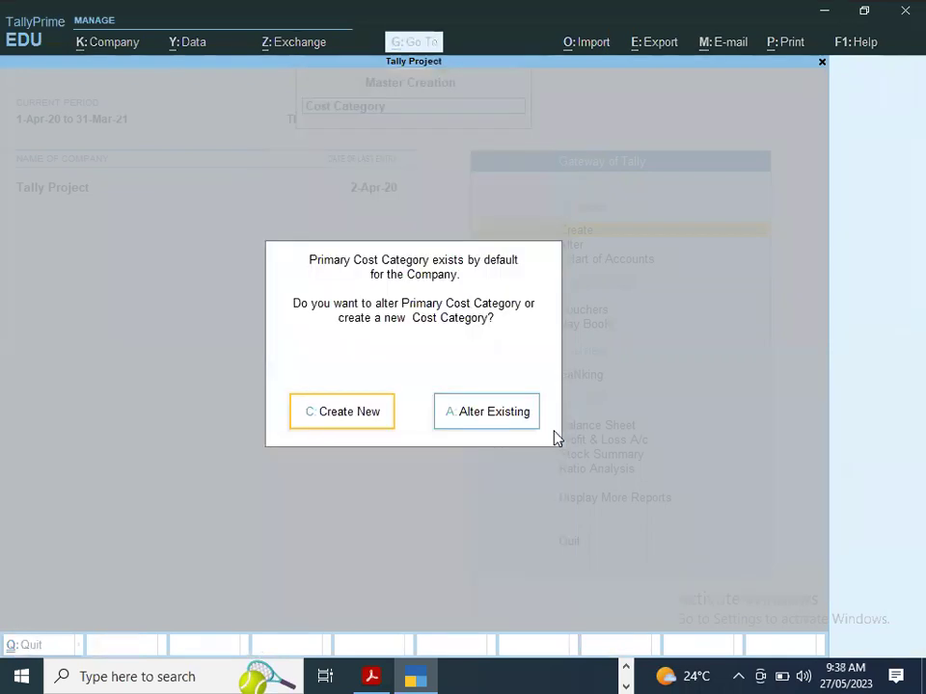
- Enable the Cost Centres feature and create a new cost category named Stationary that allocates revenue items only
{"action": "key", "text": "c"}
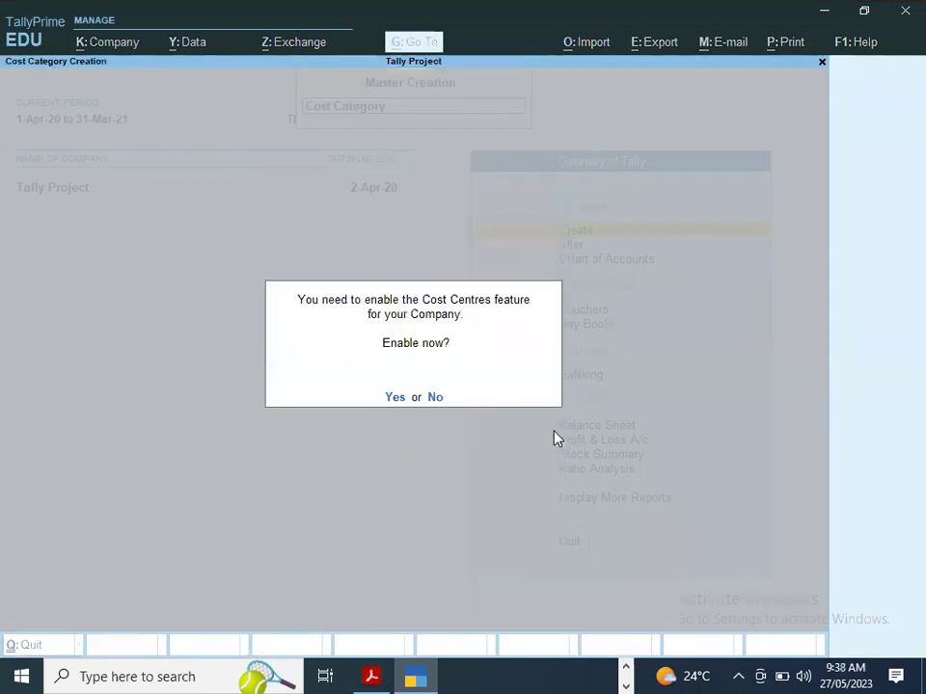
{"action": "type", "text": "ySta"}
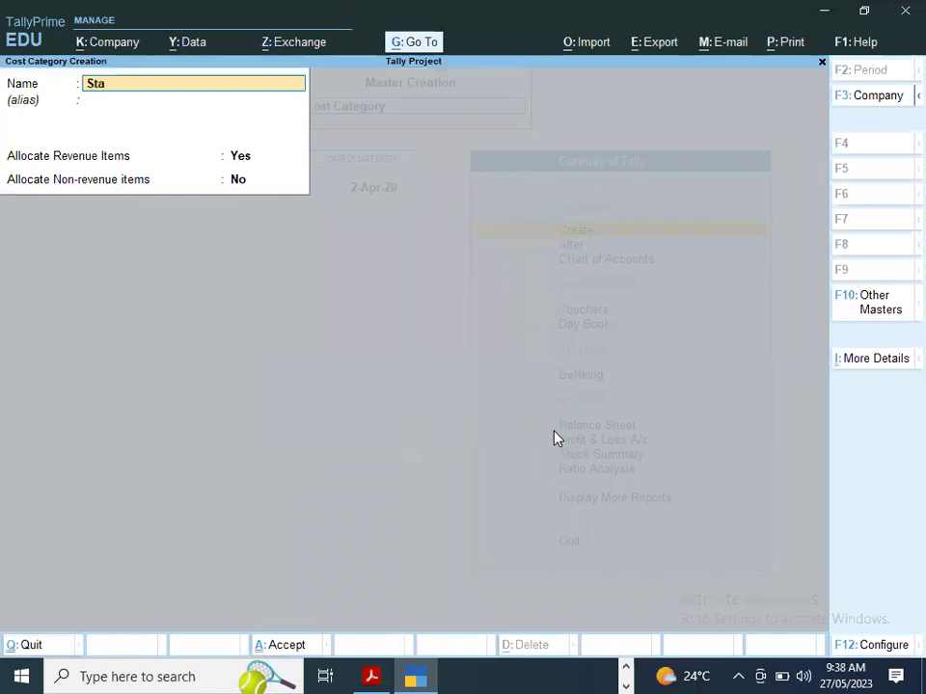
{"action": "type", "text": "tionary"}
{"action": "key", "text": "Return"}
{"action": "key", "text": "Return"}
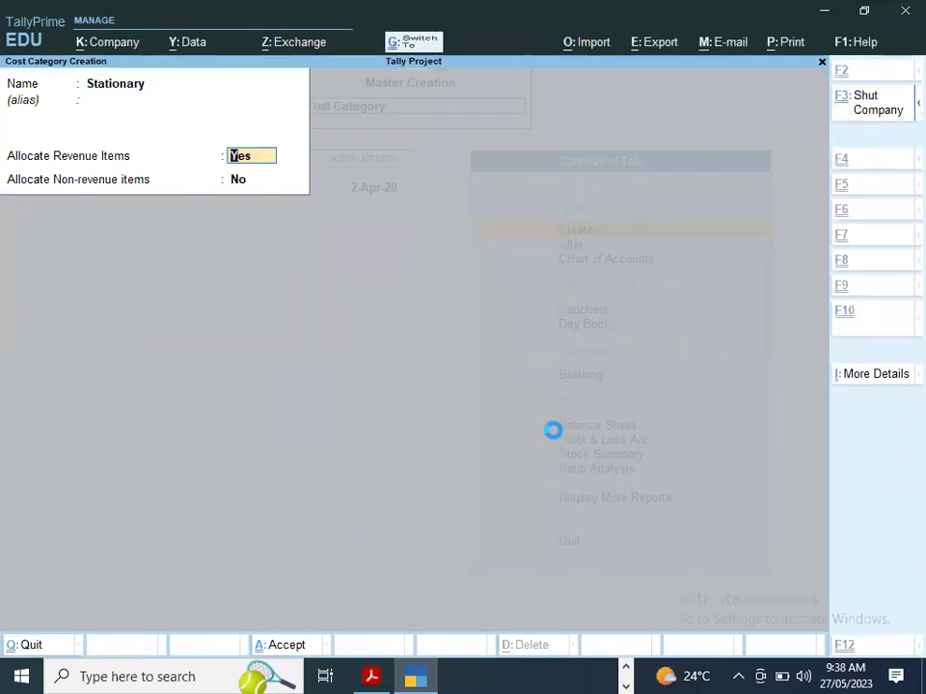
{"action": "key", "text": "Return"}
{"action": "key", "text": "Return"}
{"action": "key", "text": "Escape"}
- Create the cost centre Printing Paper in the Stationary category under Primary
{"action": "key", "text": "Down"}
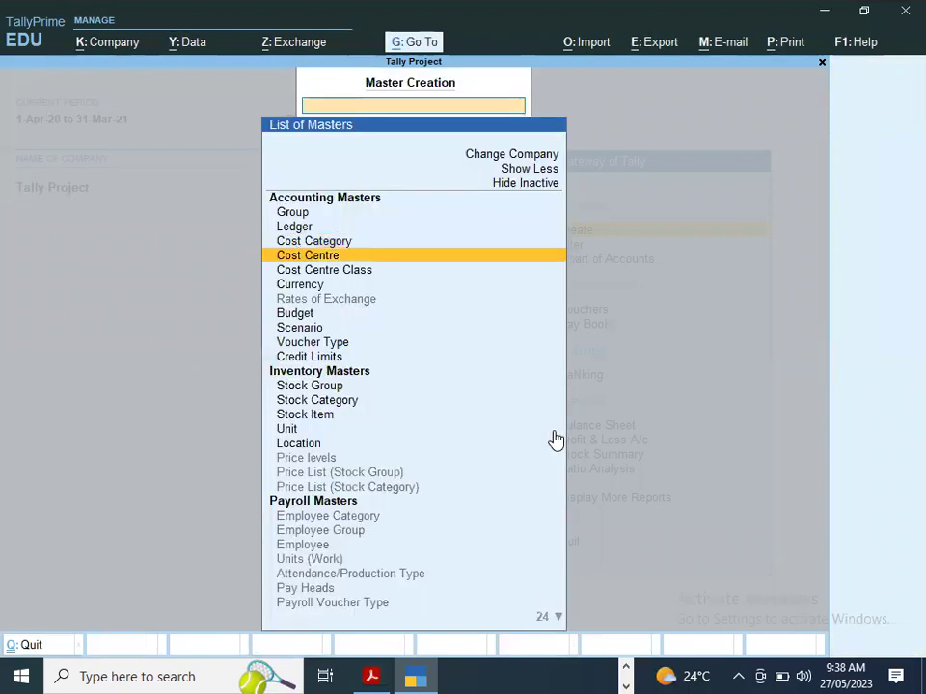
{"action": "key", "text": "Return"}
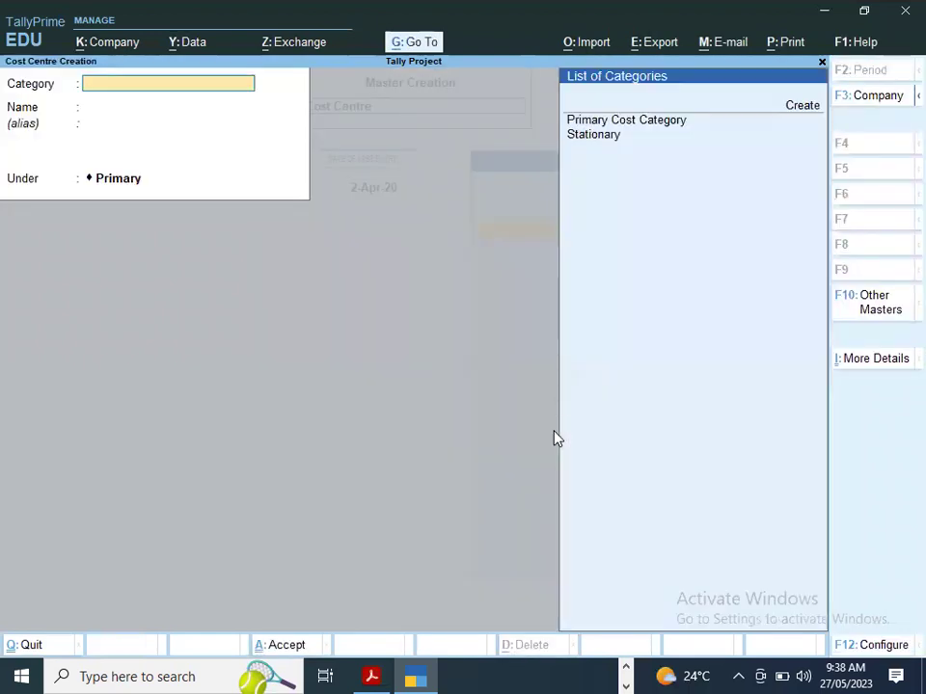
{"action": "key", "text": "Down"}
{"action": "key", "text": "Down"}
{"action": "key", "text": "Return"}
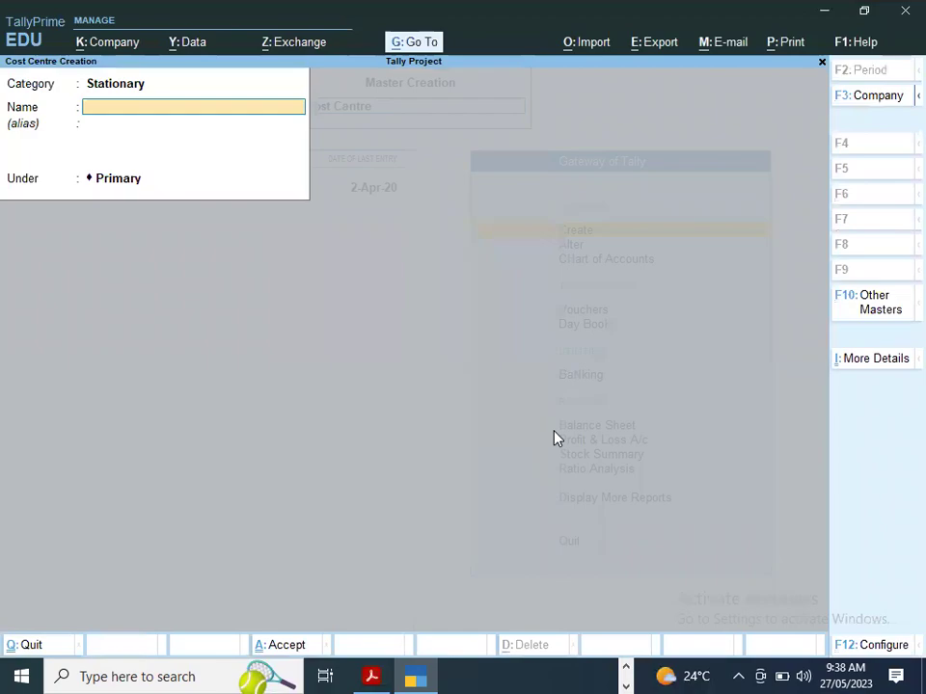
{"action": "key", "text": "alt+Tab"}
{"action": "key", "text": "alt+Tab"}
{"action": "type", "text": "Printing Paper"}
{"action": "key", "text": "Return"}
{"action": "key", "text": "Return"}
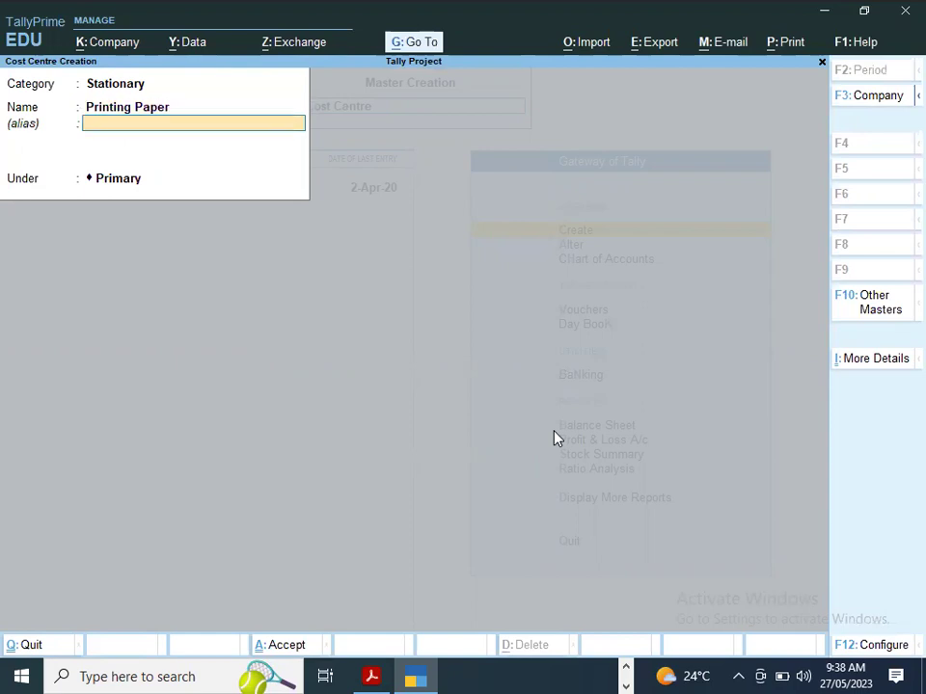
{"action": "key", "text": "Return"}
{"action": "key", "text": "Return"}
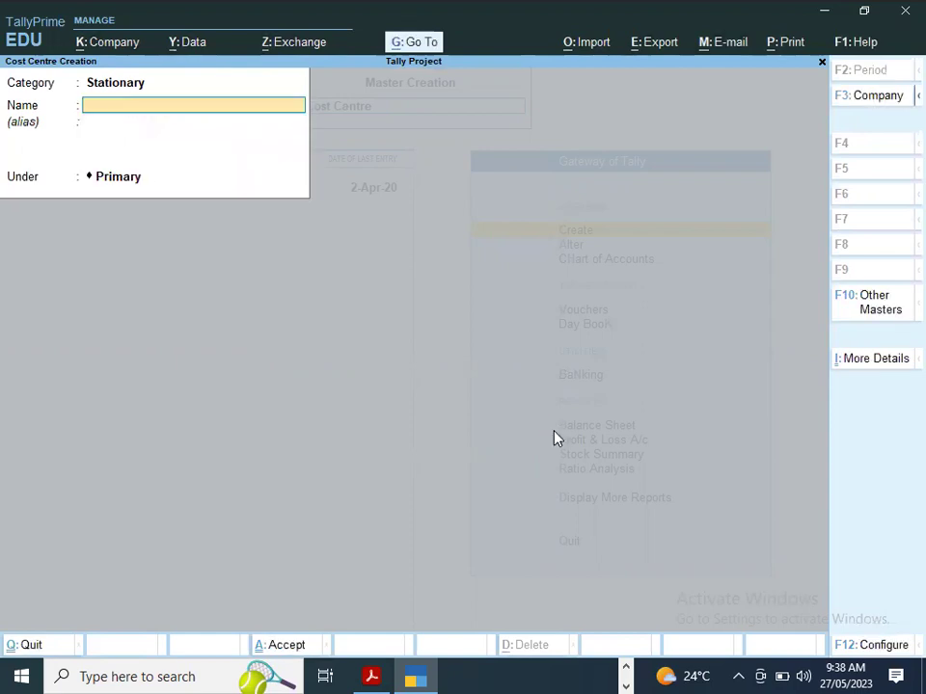
- Create the cost centre Stapler & Pin in the Stationary category, checking its name in the PDF
{"action": "key", "text": "alt+Tab"}
{"action": "key", "text": "alt+Tab"}
{"action": "type", "text": "Stapler"}
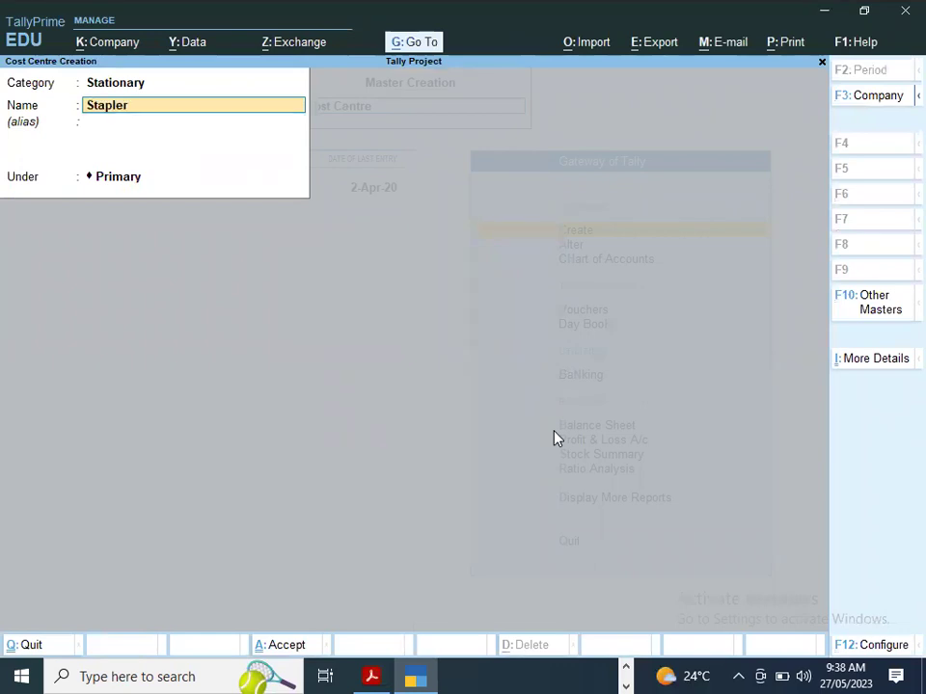
{"action": "key", "text": "alt+Tab"}
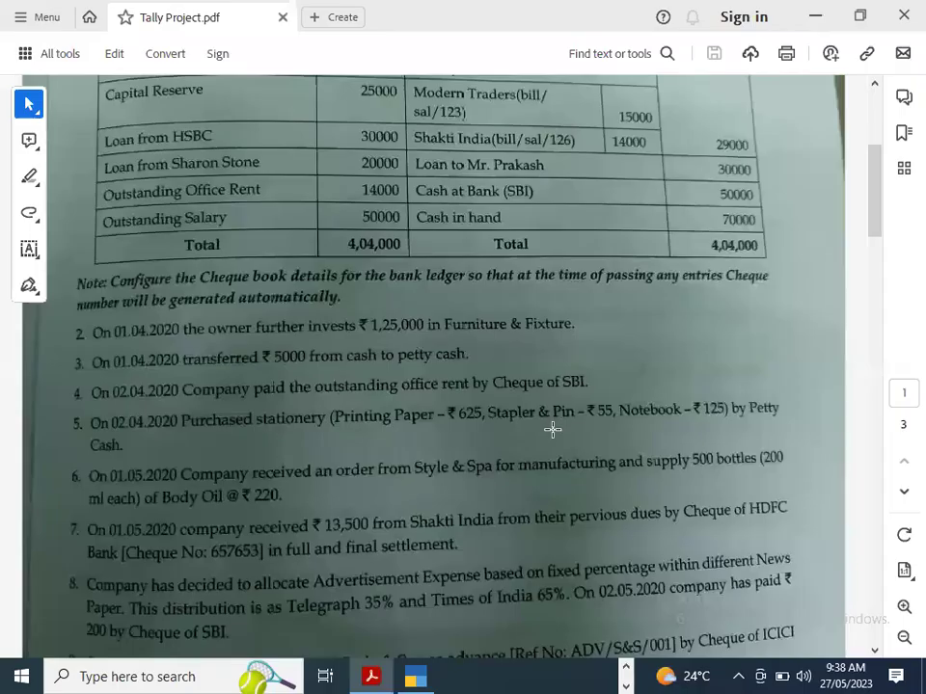
{"action": "key", "text": "alt+Tab"}
{"action": "type", "text": "&"}
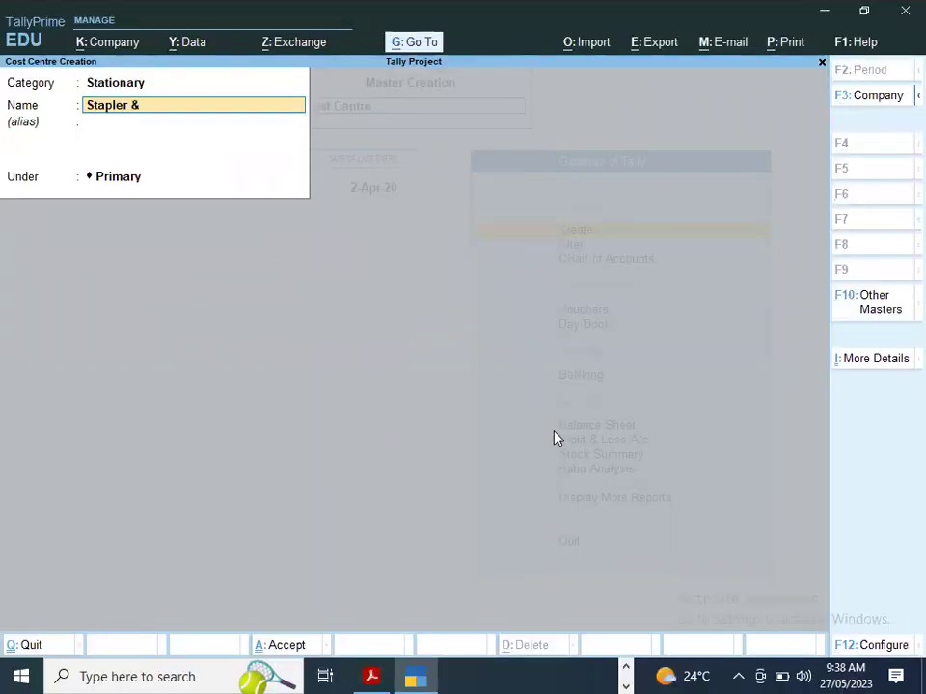
{"action": "type", "text": " O"}
{"action": "key", "text": "BackSpace"}
{"action": "type", "text": "Pin"}
{"action": "key", "text": "Return"}
{"action": "key", "text": "Return"}
{"action": "key", "text": "Return"}
{"action": "key", "text": "Return"}
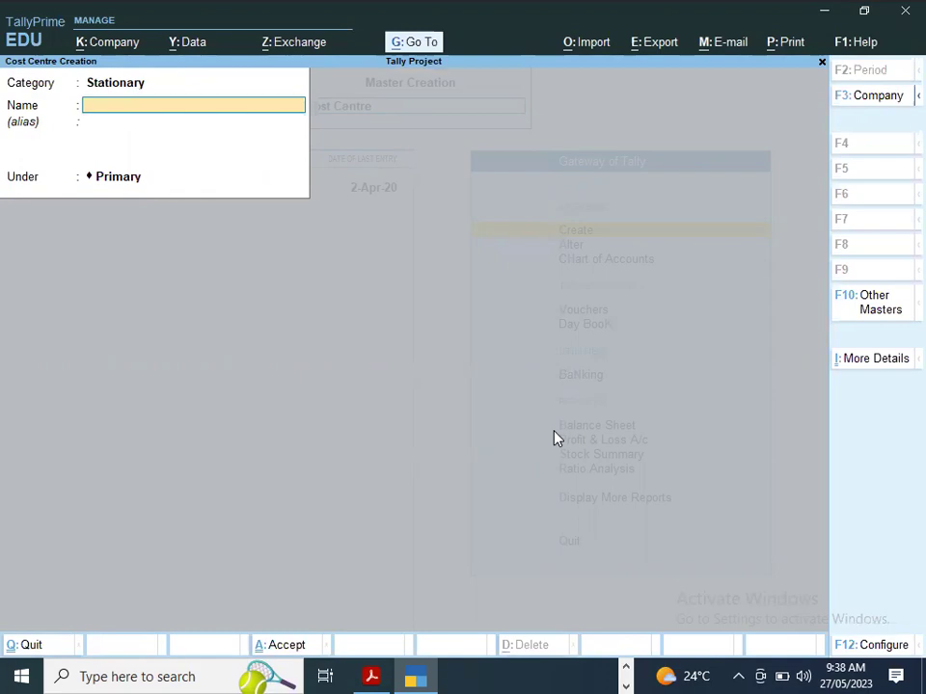
- Create the cost centre Notebook in the Stationary category and return to the Gateway of Tally
{"action": "key", "text": "alt+Tab"}
{"action": "key", "text": "alt+Tab"}
{"action": "type", "text": "Notebool"}
{"action": "key", "text": "BackSpace"}
{"action": "type", "text": "k"}
{"action": "key", "text": "ctrl+a"}
{"action": "key", "text": "Escape"}
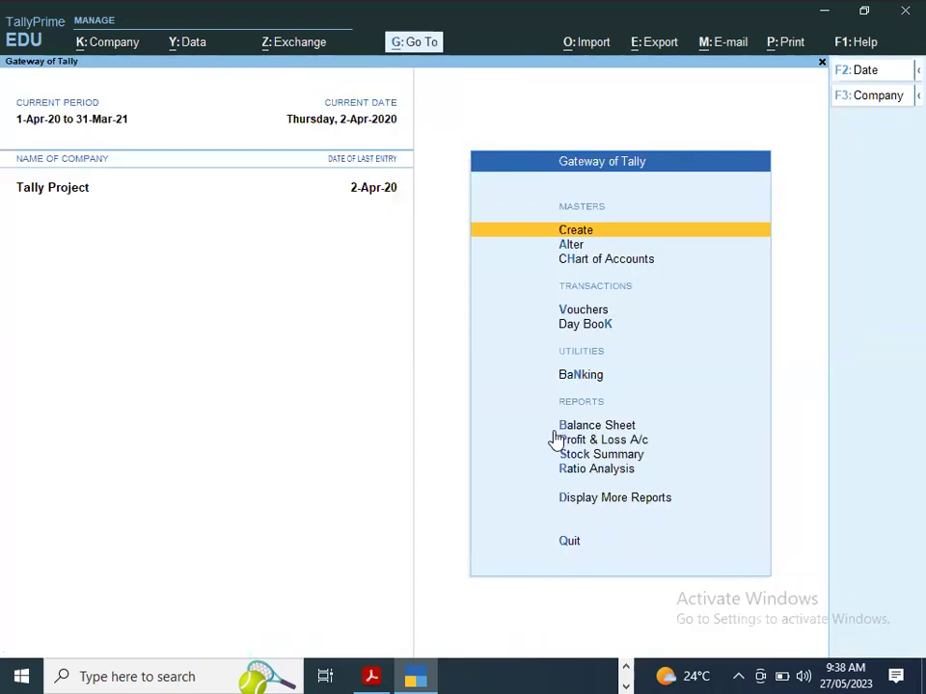
- Open a payment voucher dated 2-Apr-20 for transaction 5, check the PDF and leave the cost centre class empty
{"action": "key", "text": "Down"}
{"action": "key", "text": "Down"}
{"action": "key", "text": "Down"}
{"action": "key", "text": "Return"}
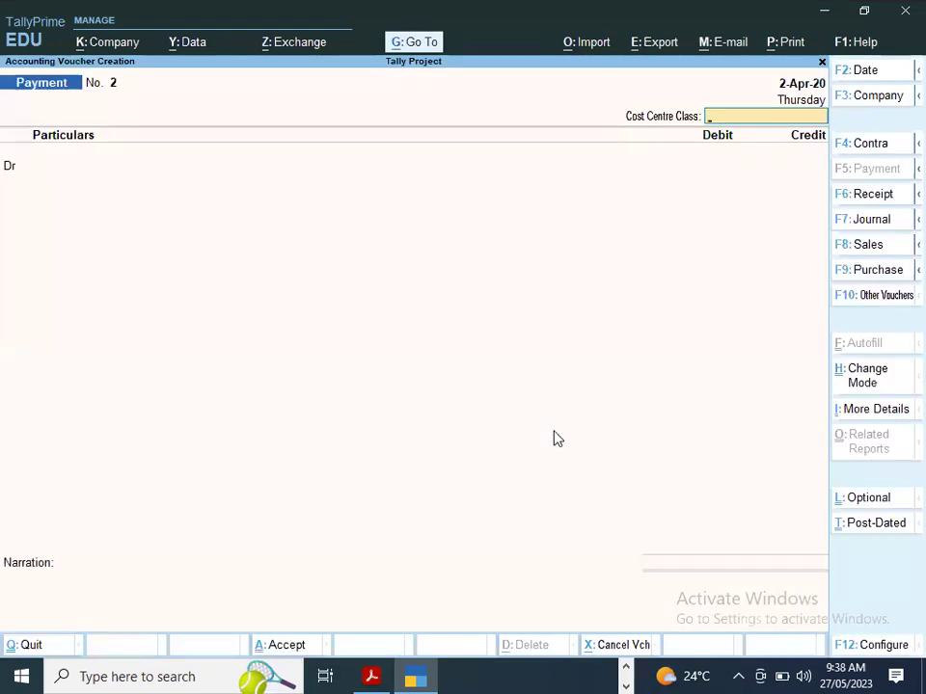
{"action": "key", "text": "alt+Tab"}
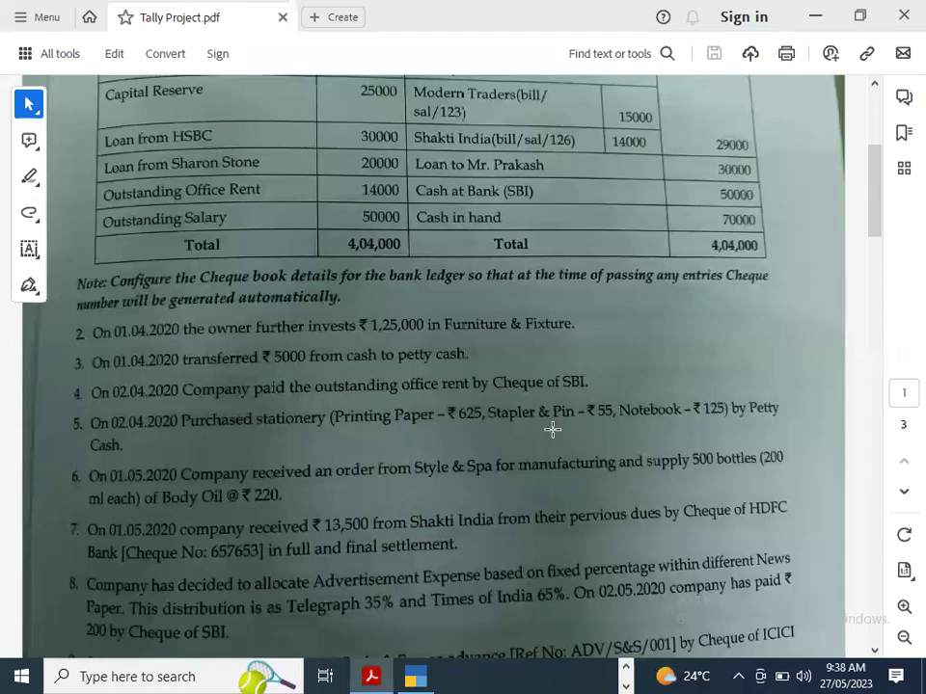
{"action": "key", "text": "alt+Tab"}
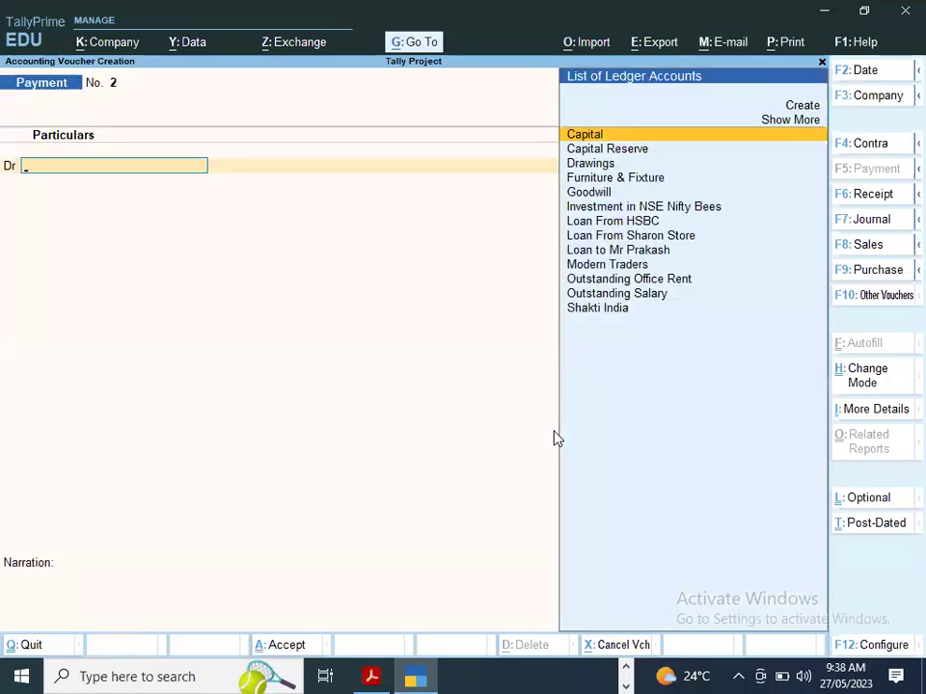
- Create the ledger Stationary Exp under Indirect Expenses with cost centres applicable, as the payment voucher's debit account
{"action": "type", "text": "S"}
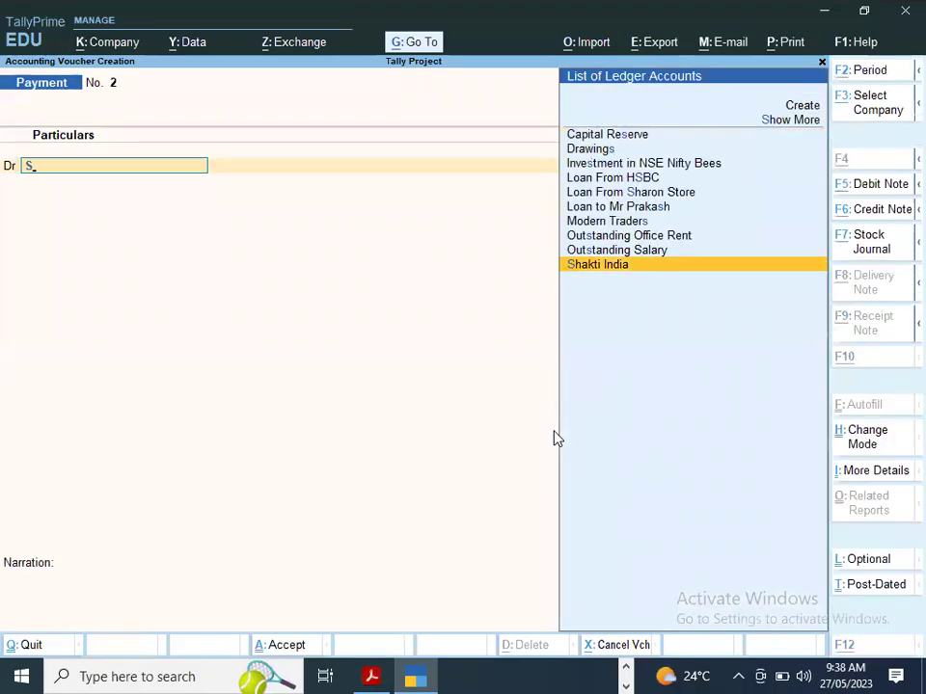
{"action": "key", "text": "alt+c"}
{"action": "type", "text": "tatio"}
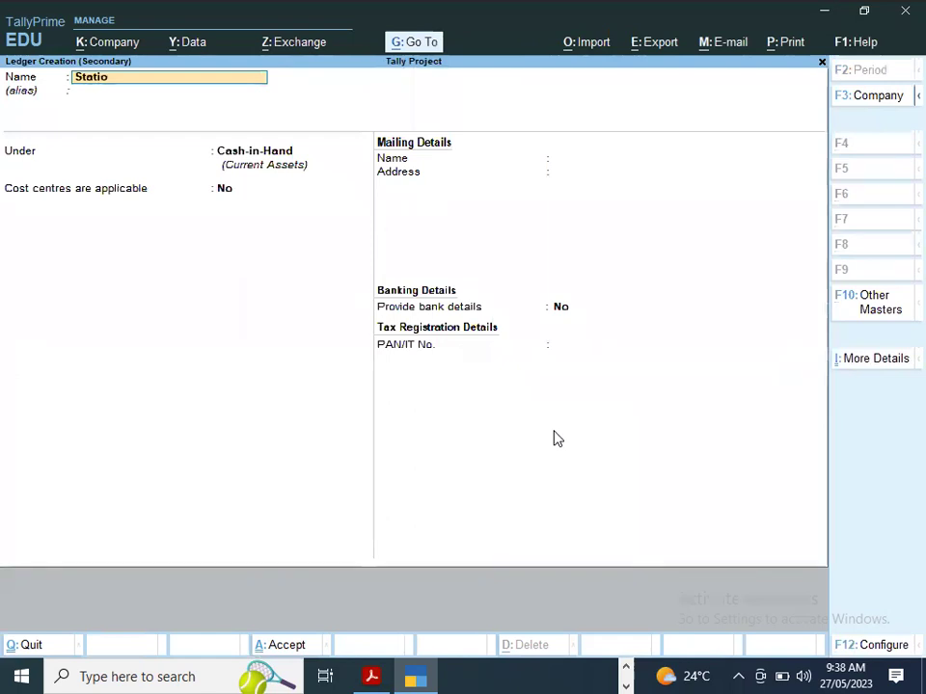
{"action": "type", "text": "nary exp."}
{"action": "key", "text": "BackSpace"}
{"action": "key", "text": "Return"}
{"action": "type", "text": "in"}
{"action": "key", "text": "Down"}
{"action": "key", "text": "Down"}
{"action": "key", "text": "Down"}
{"action": "key", "text": "Down"}
{"action": "key", "text": "Down"}
{"action": "key", "text": "Return"}
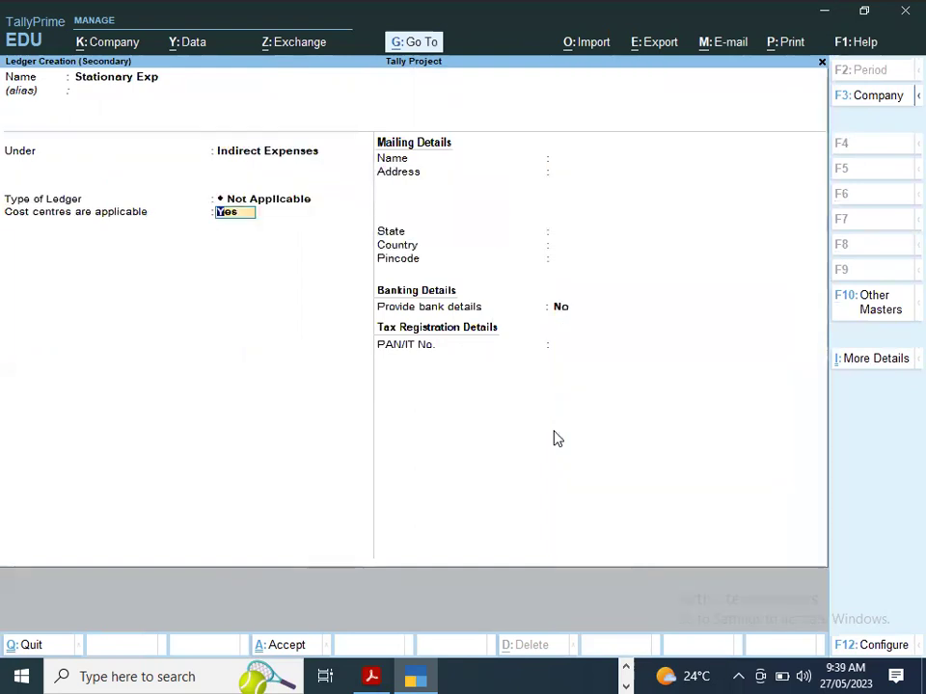
{"action": "key", "text": "ctrl+a"}
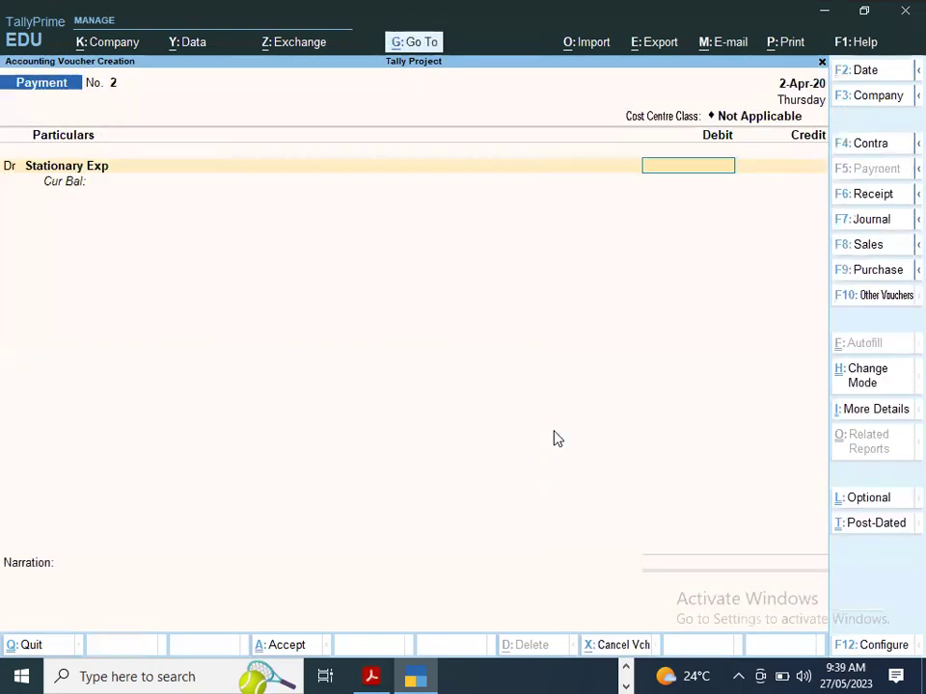
- Add the PDF's stationery amounts 625+55+125 in the calculator and enter 805 as the Stationary Exp debit
{"action": "key", "text": "alt+Tab"}
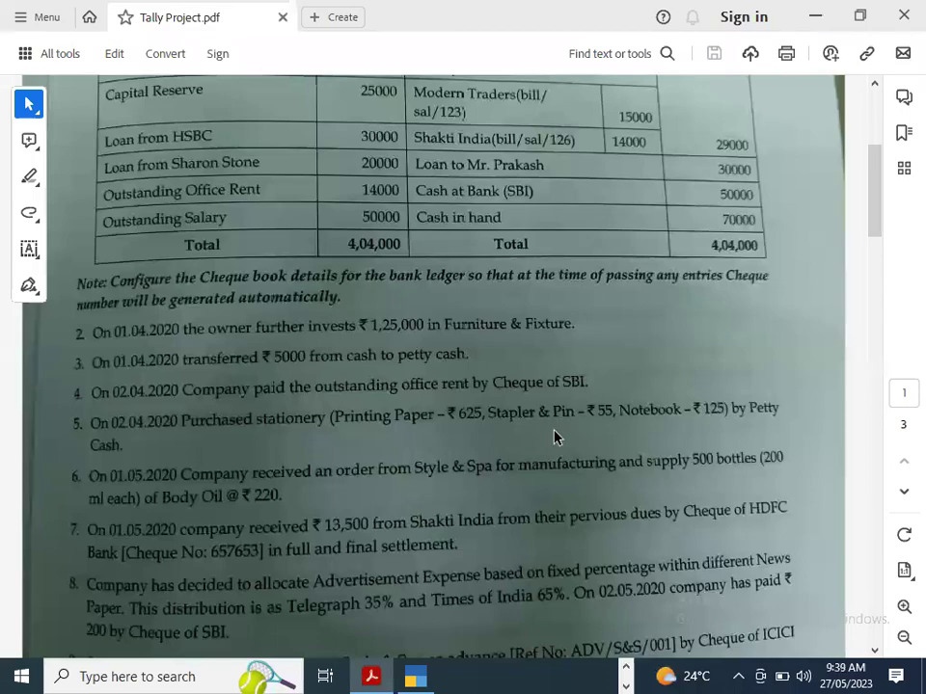
{"action": "key", "text": "alt+Tab"}
{"action": "key", "text": "ctrl+n"}
{"action": "type", "text": "625+"}
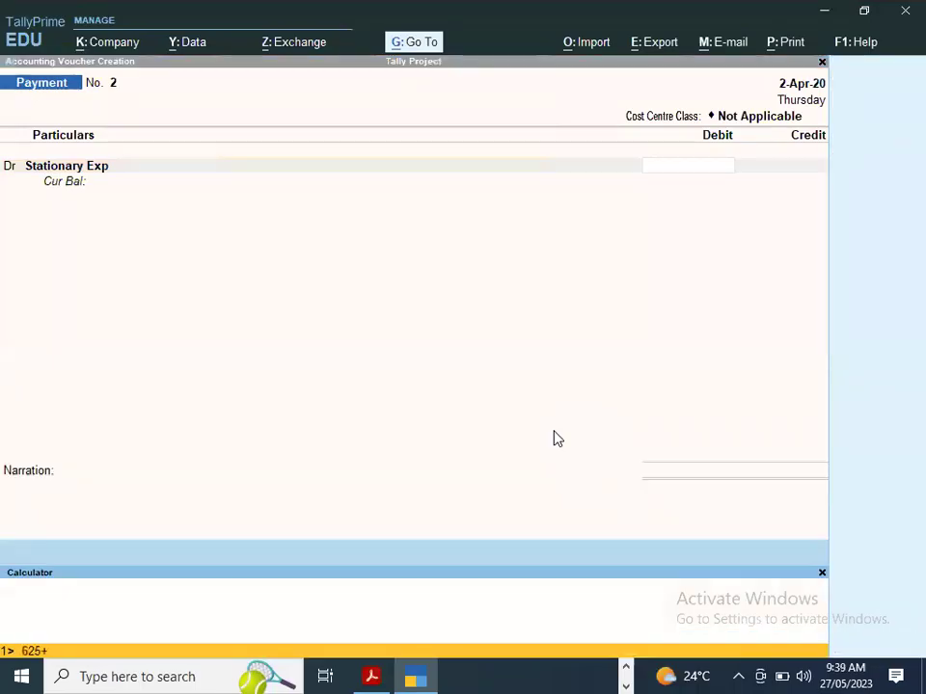
{"action": "key", "text": "alt+Tab"}
{"action": "key", "text": "alt+Tab"}
{"action": "type", "text": "55+"}
{"action": "key", "text": "alt+Tab"}
{"action": "key", "text": "alt+Tab"}
{"action": "type", "text": "125"}
{"action": "key", "text": "Return"}
{"action": "key", "text": "ctrl+m"}
{"action": "key", "text": "Return"}
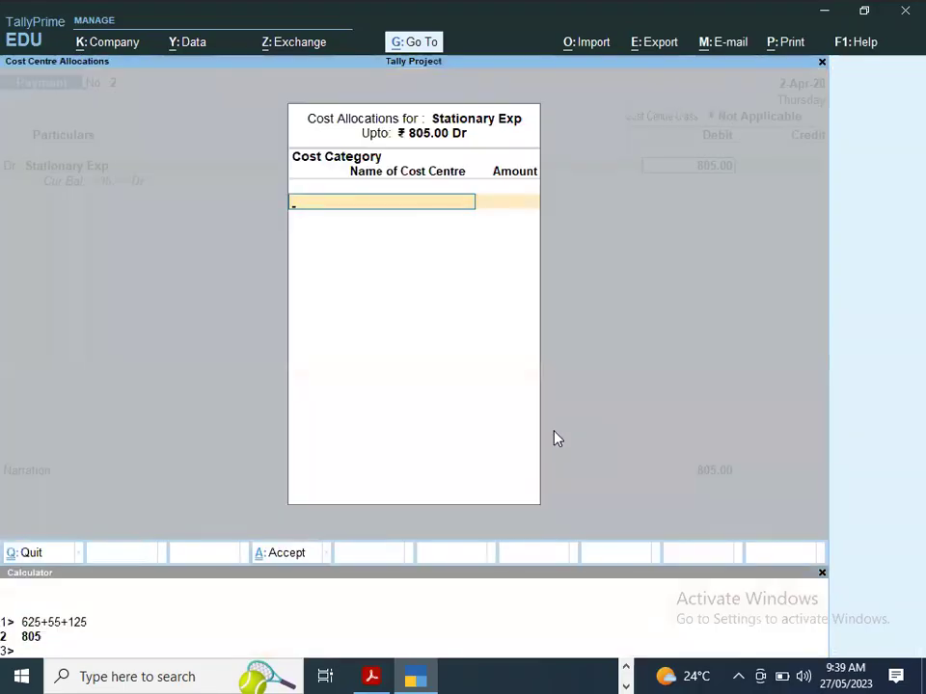
- Allocate 625 of the stationery expense to the Printing Paper cost centre in the Stationary category
{"action": "key", "text": "Down"}
{"action": "key", "text": "Return"}
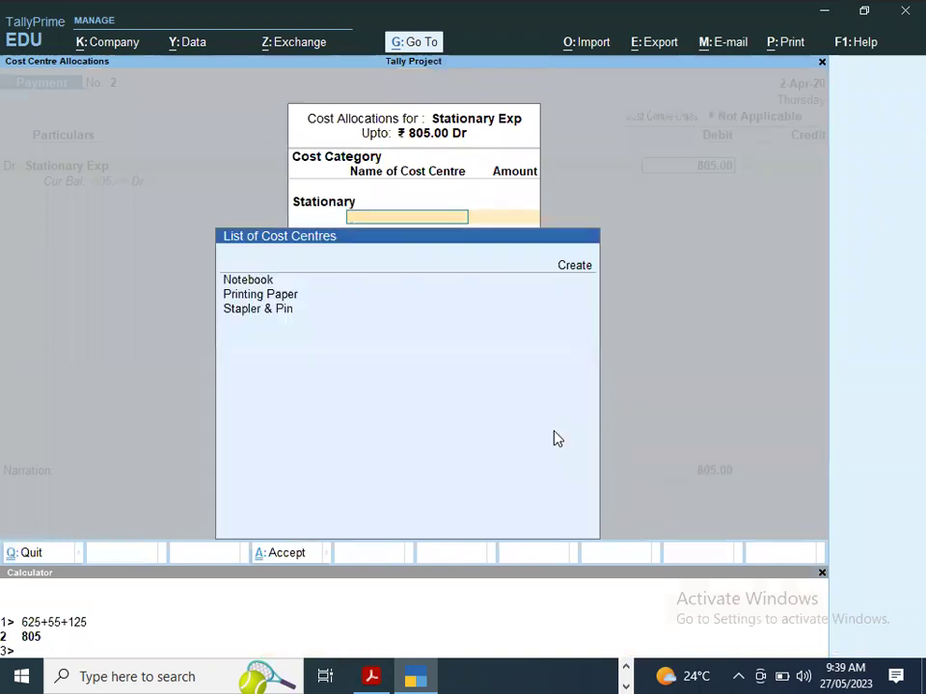
{"action": "key", "text": "Down"}
{"action": "key", "text": "Down"}
{"action": "key", "text": "Return"}
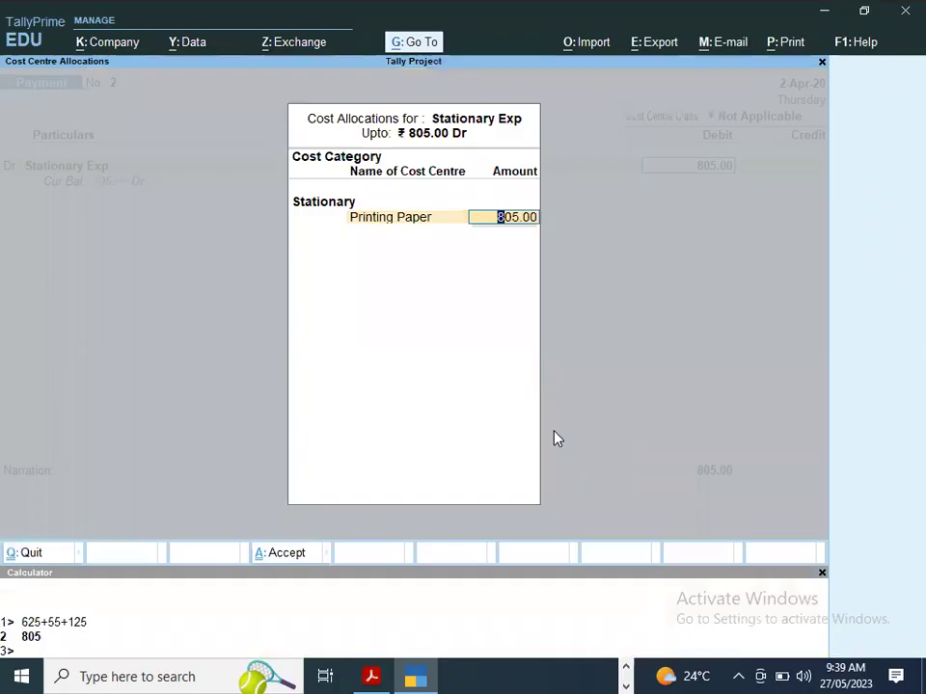
{"action": "key", "text": "alt+Tab"}
{"action": "key", "text": "alt+Tab"}
{"action": "type", "text": "625"}
{"action": "key", "text": "Return"}
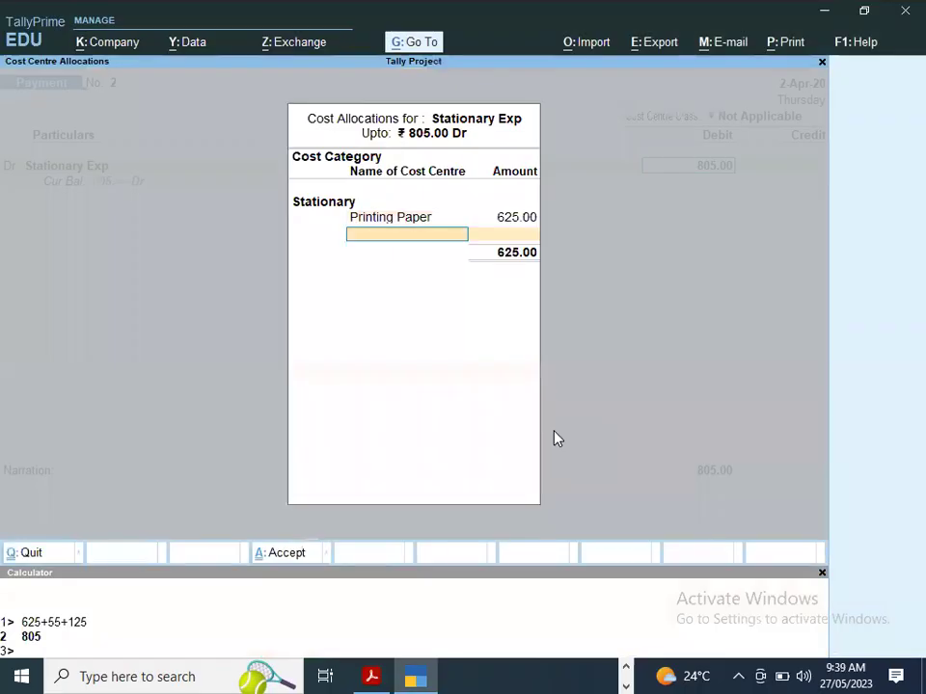
- Allocate 55 of the stationery expense to the Stapler & Pin cost centre, checking the amount in the PDF
{"action": "key", "text": "alt+Tab"}
{"action": "key", "text": "alt+Tab"}
{"action": "key", "text": "Down"}
{"action": "key", "text": "Down"}
{"action": "key", "text": "Down"}
{"action": "key", "text": "Return"}
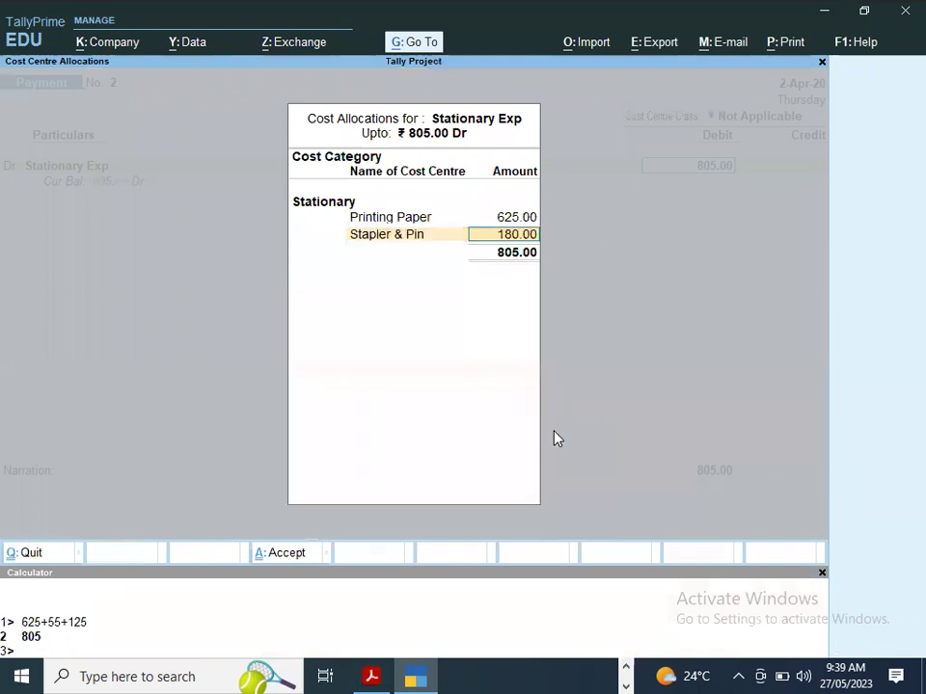
{"action": "key", "text": "alt+Tab"}
{"action": "key", "text": "alt+Tab"}
{"action": "type", "text": "55"}
{"action": "key", "text": "Return"}
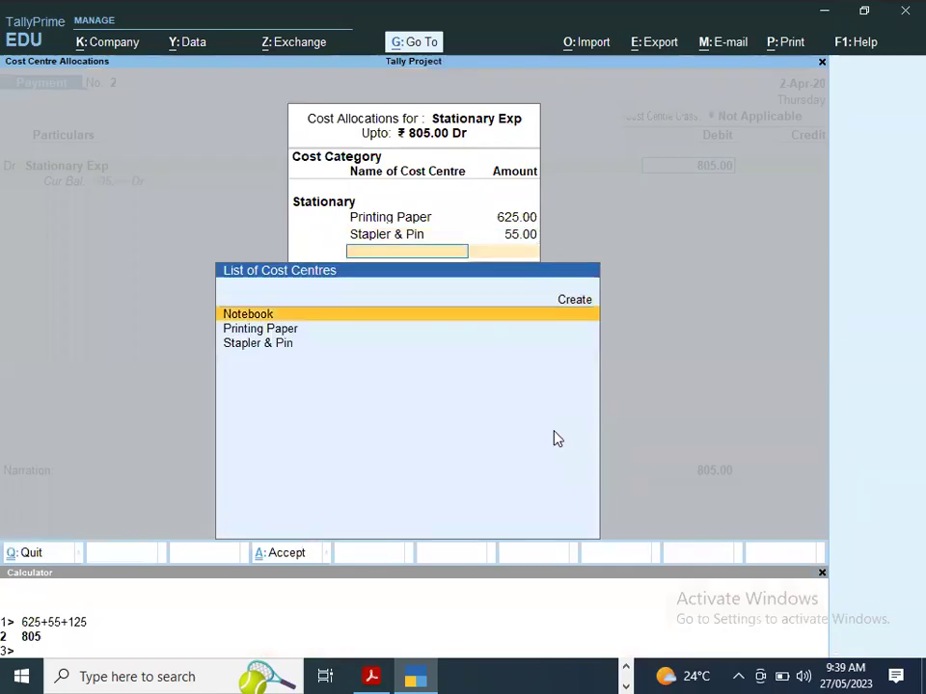
- Allocate the remaining 125 to the Notebook cost centre and finish the cost allocation
{"action": "key", "text": "Return"}
{"action": "key", "text": "Return"}
{"action": "key", "text": "Return"}
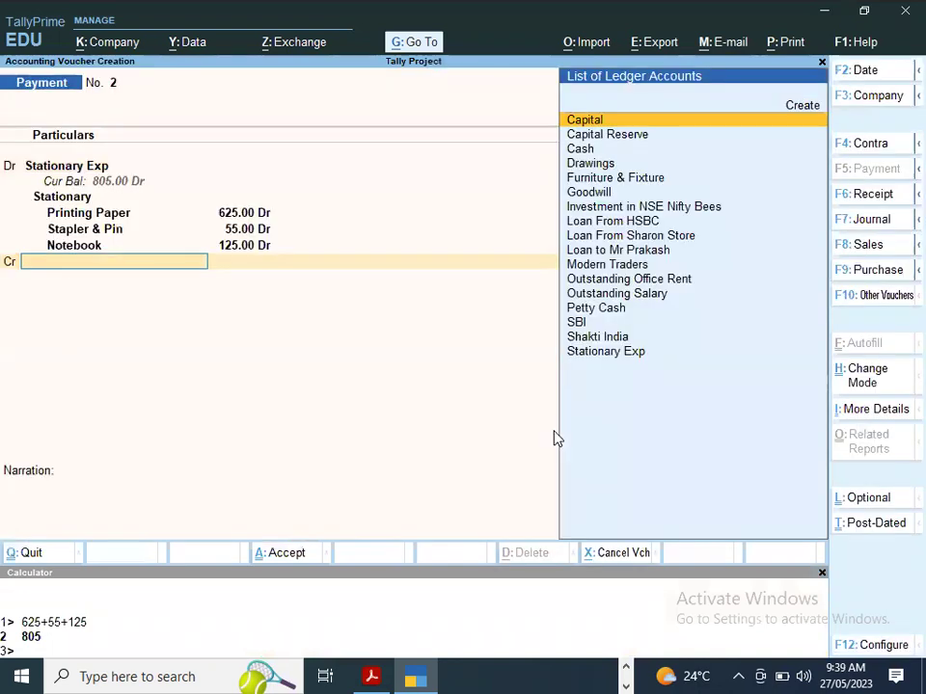
- Credit Petty Cash with 805 as stated in the PDF and save the payment voucher without a narration
{"action": "key", "text": "alt+Tab"}
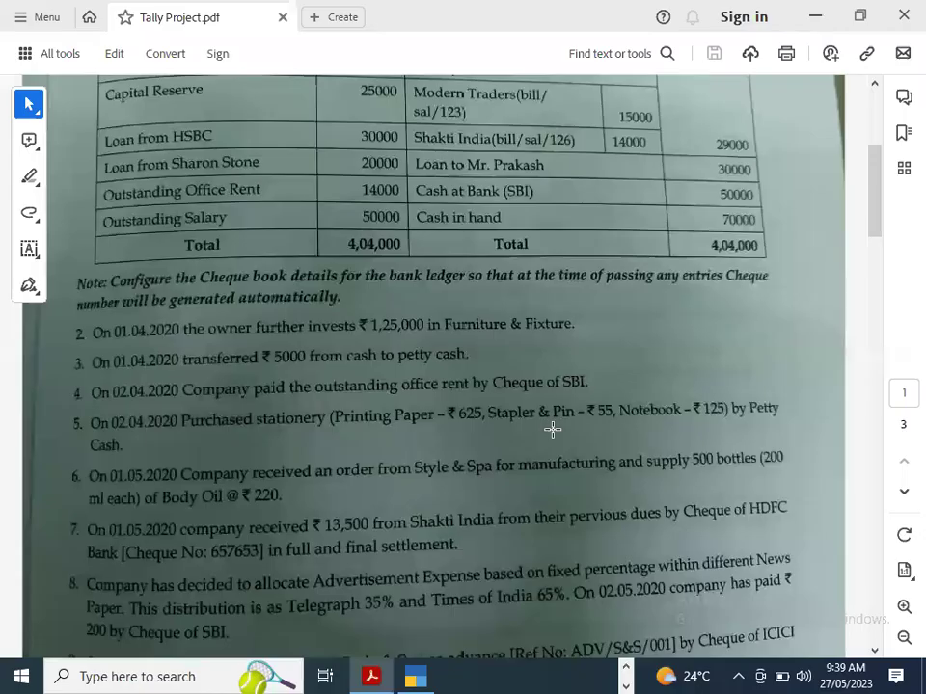
{"action": "key", "text": "alt+Tab"}
{"action": "key", "text": "Return"}
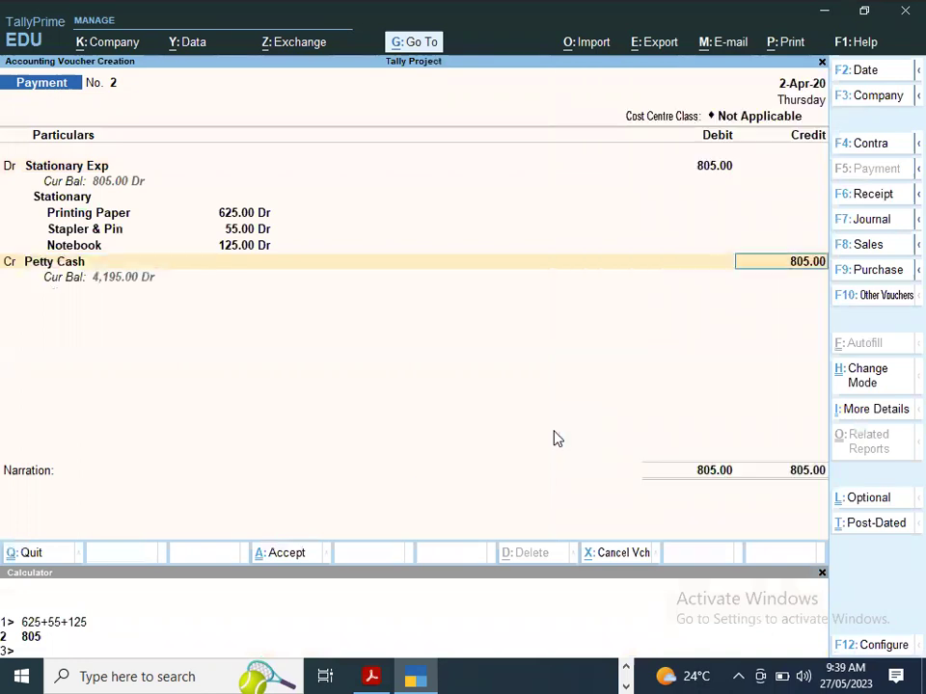
{"action": "key", "text": "Return"}
{"action": "key", "text": "Return"}
{"action": "key", "text": "Return"}
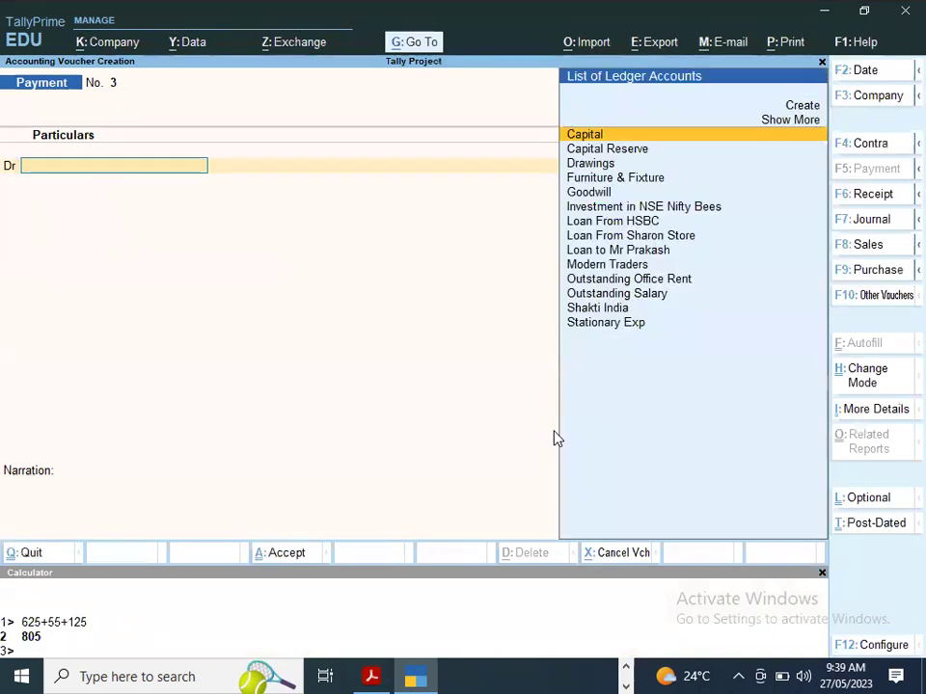
- Read transaction 6 in the PDF and show the inactive types in the list of voucher types
{"action": "key", "text": "alt+Tab"}
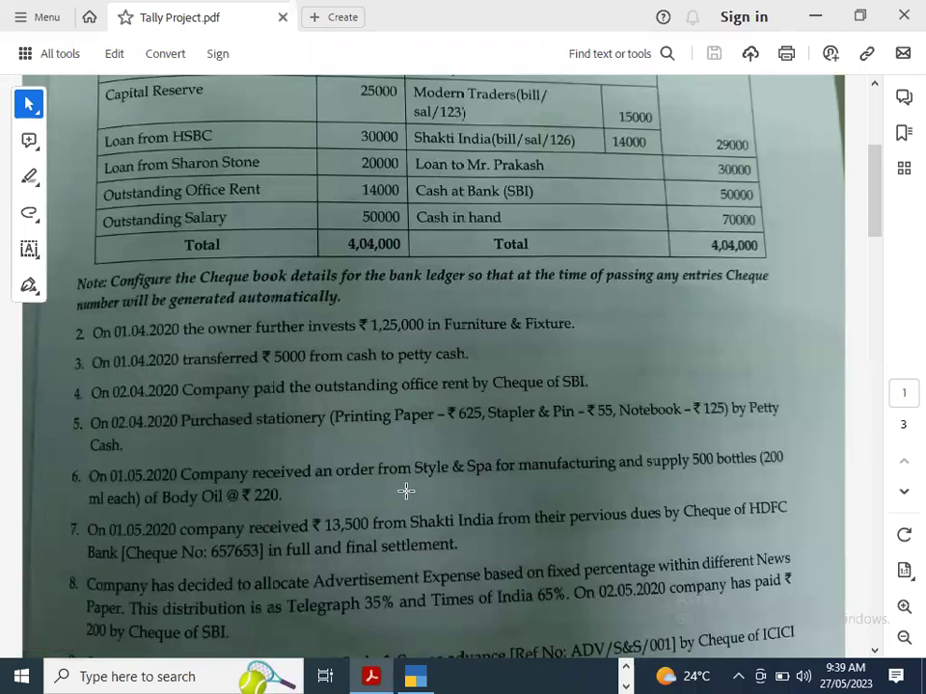
{"action": "scroll", "coordinate": [406, 492], "scroll_direction": "down", "scroll_amount": 1}
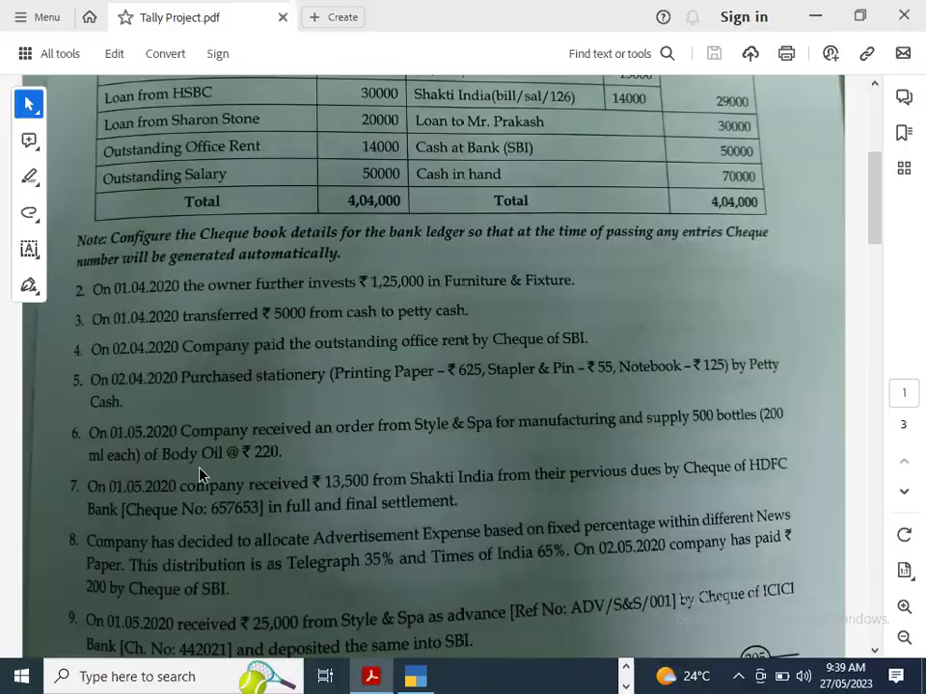
{"action": "key", "text": "alt+Tab"}
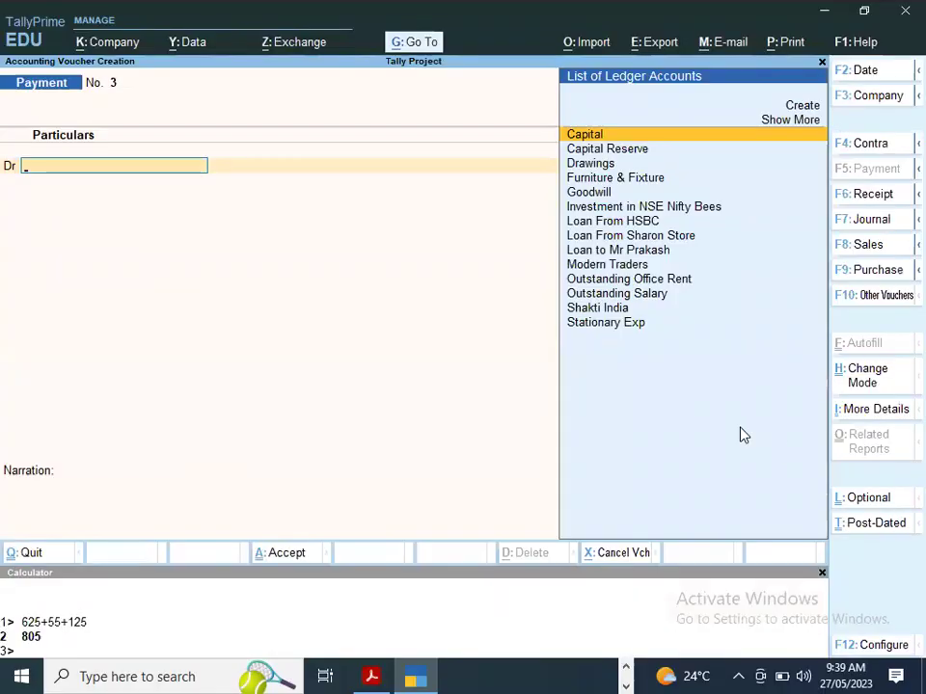
{"action": "left_click", "coordinate": [861, 301]}
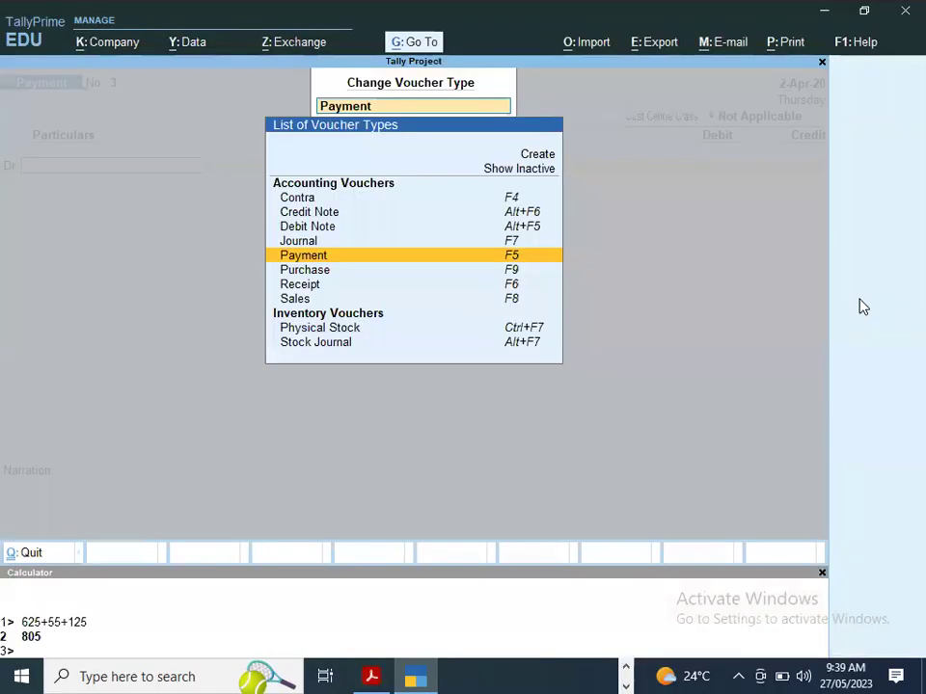
{"action": "key", "text": "Up"}
{"action": "key", "text": "Up"}
{"action": "key", "text": "Up"}
{"action": "key", "text": "Up"}
{"action": "key", "text": "Up"}
{"action": "key", "text": "Up"}
{"action": "key", "text": "Return"}
- Switch to the Sales Order voucher type and activate it
{"action": "key", "text": "Down"}
{"action": "key", "text": "Down"}
{"action": "key", "text": "Down"}
{"action": "key", "text": "Down"}
{"action": "key", "text": "Down"}
{"action": "key", "text": "Down"}
{"action": "key", "text": "Down"}
{"action": "key", "text": "Down"}
{"action": "key", "text": "Down"}
{"action": "key", "text": "Down"}
{"action": "key", "text": "Down"}
{"action": "key", "text": "Down"}
{"action": "key", "text": "Down"}
{"action": "key", "text": "Down"}
{"action": "key", "text": "Down"}
{"action": "key", "text": "Down"}
{"action": "key", "text": "Down"}
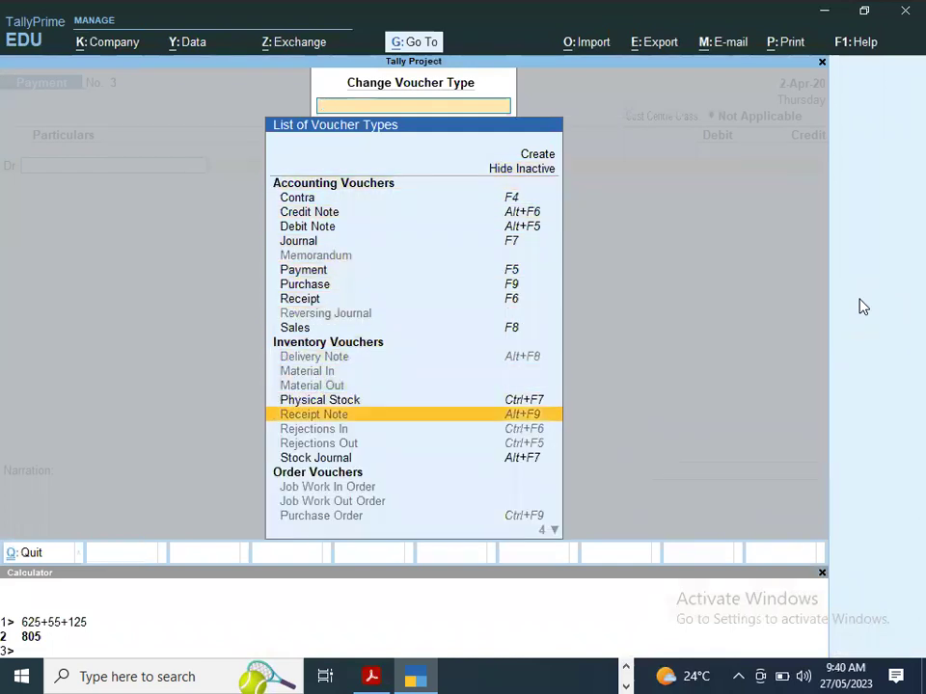
{"action": "key", "text": "Down"}
{"action": "key", "text": "Down"}
{"action": "key", "text": "Down"}
{"action": "key", "text": "Down"}
{"action": "key", "text": "Down"}
{"action": "key", "text": "Down"}
{"action": "key", "text": "Down"}
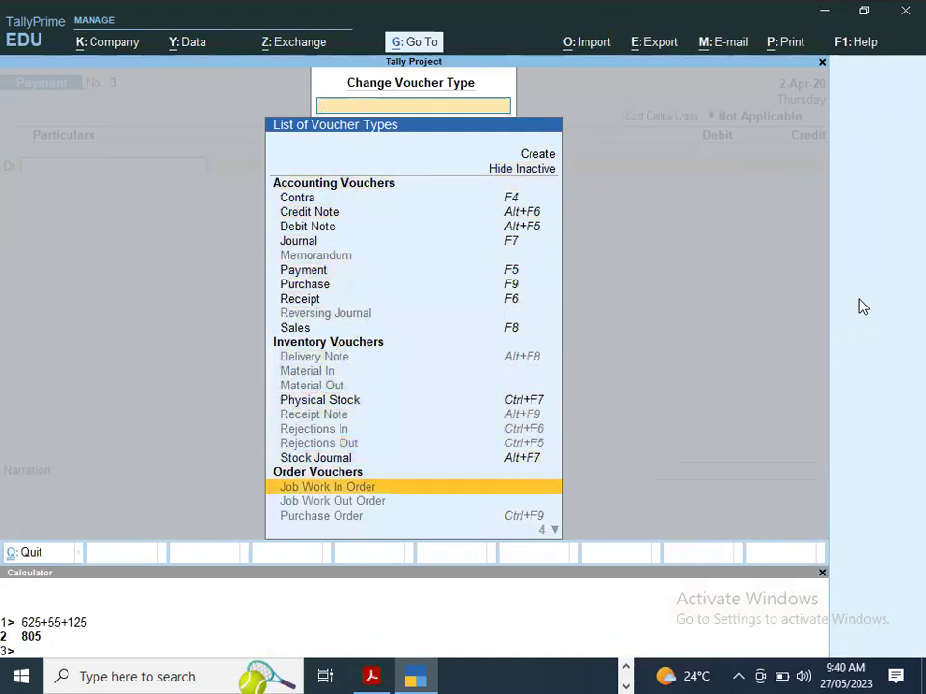
{"action": "key", "text": "Up"}
{"action": "key", "text": "Up"}
{"action": "key", "text": "Up"}
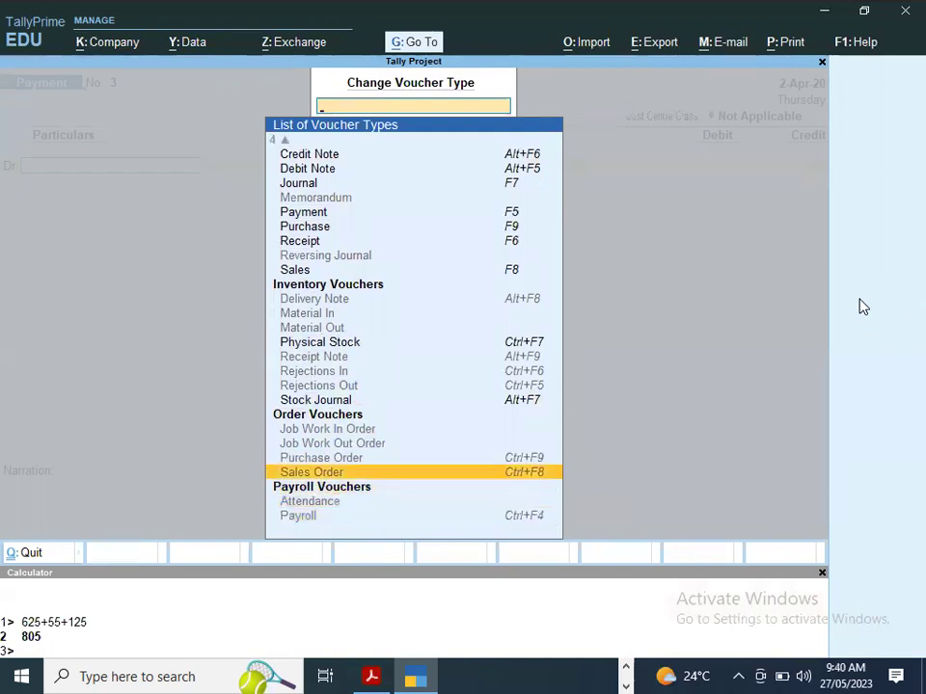
{"action": "key", "text": "Return"}
{"action": "key", "text": "y"}
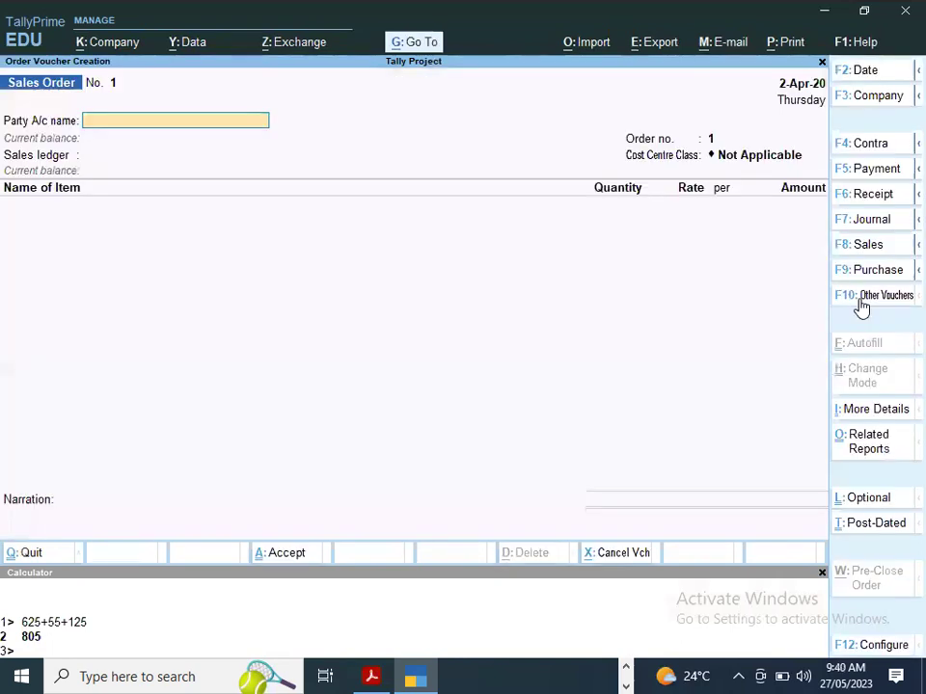
- Set the sales order's date to 1-May-20 as given in the PDF and return to the party account
{"action": "key", "text": "alt+Tab"}
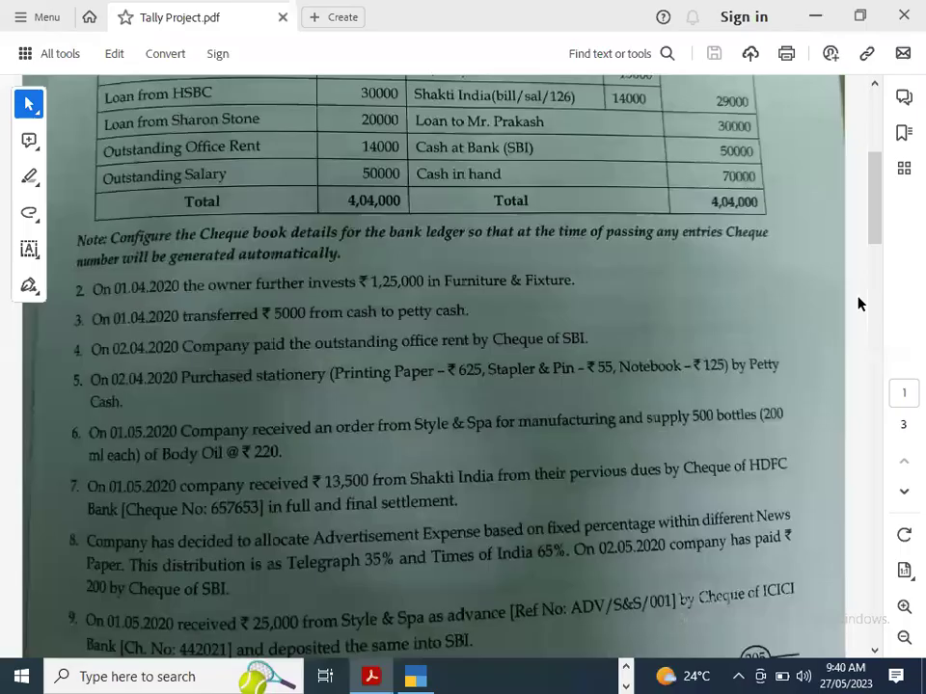
{"action": "key", "text": "alt+Tab"}
{"action": "key", "text": "F2"}
{"action": "type", "text": "1-"}
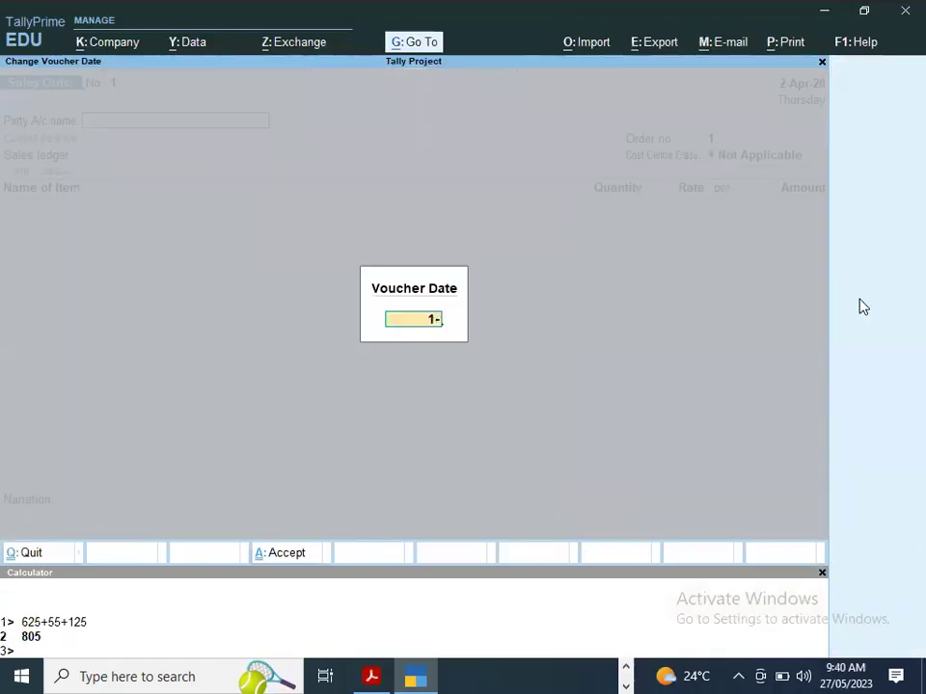
{"action": "type", "text": "5"}
{"action": "key", "text": "Return"}
{"action": "key", "text": "Return"}
{"action": "key", "text": "Escape"}
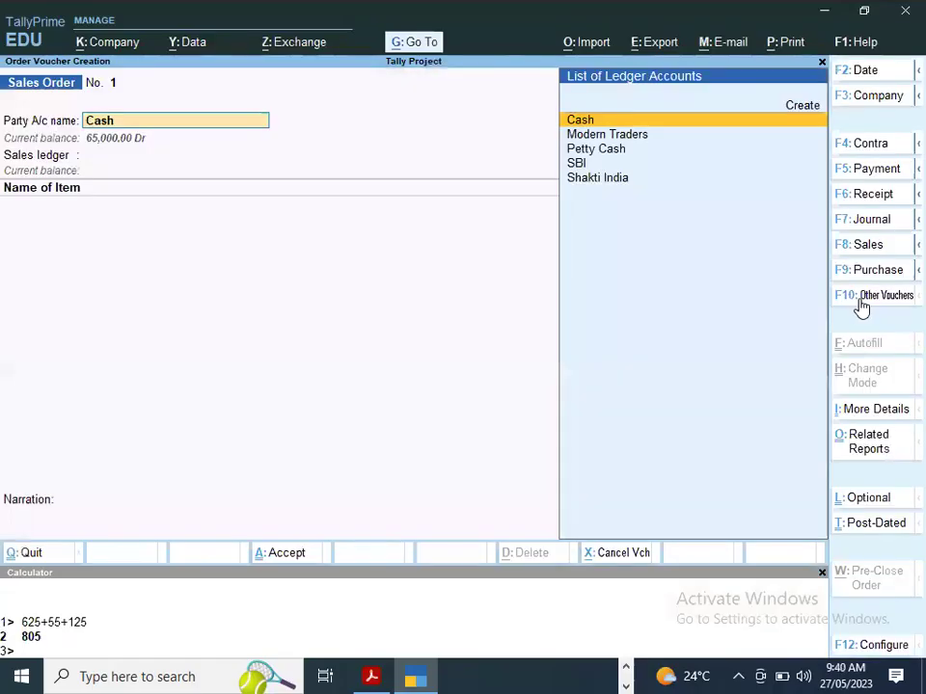
- Create the ledger Style & Spa under Sundry Debtors as the sales order's party account
{"action": "key", "text": "alt+c"}
{"action": "key", "text": "alt+Tab"}
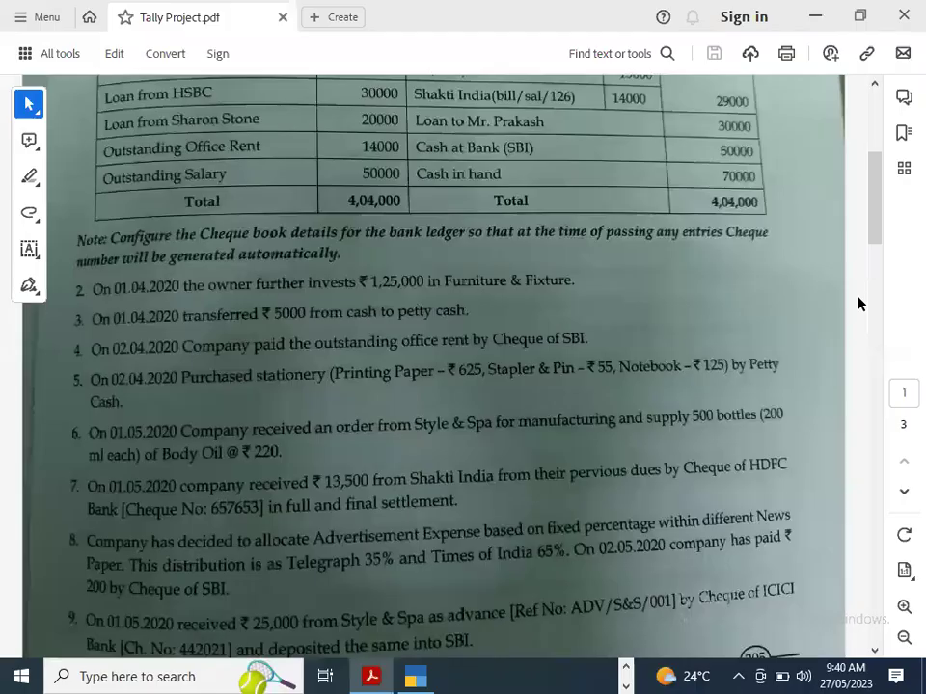
{"action": "key", "text": "alt+Tab"}
{"action": "type", "text": "Sty"}
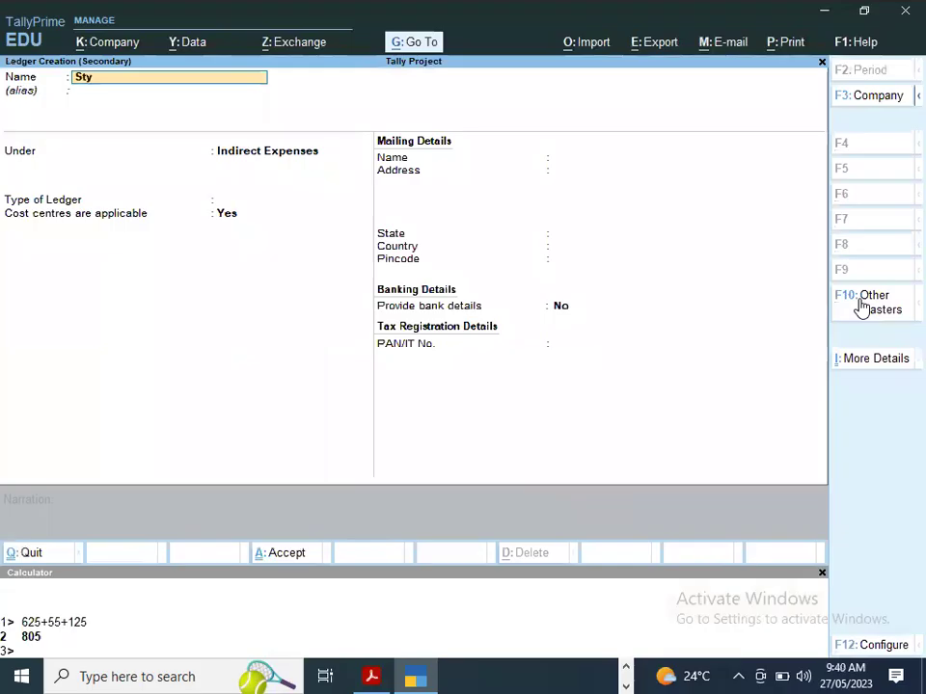
{"action": "type", "text": "le & D"}
{"action": "key", "text": "BackSpace"}
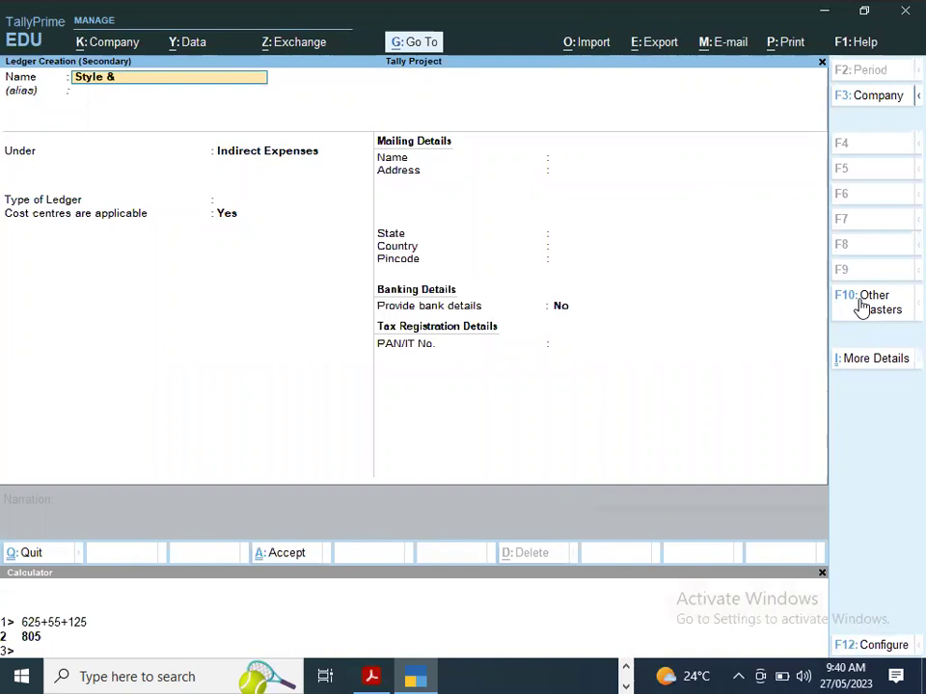
{"action": "type", "text": "Spa"}
{"action": "key", "text": "Return"}
{"action": "key", "text": "Return"}
{"action": "type", "text": "Su"}
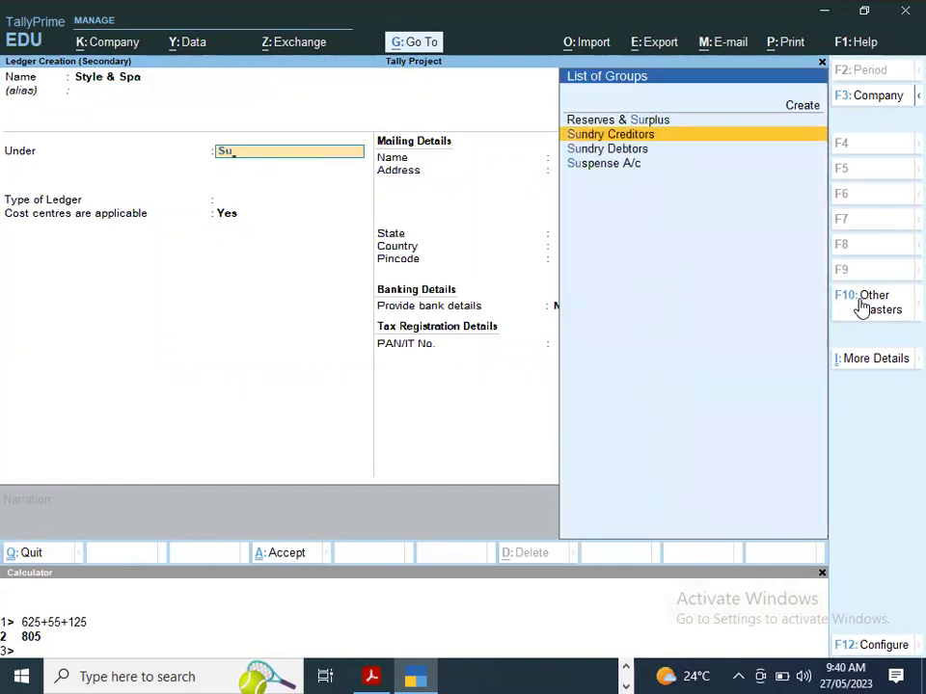
{"action": "key", "text": "Down"}
{"action": "key", "text": "Return"}
{"action": "key", "text": "Return"}
{"action": "key", "text": "Return"}
{"action": "key", "text": "Return"}
{"action": "key", "text": "Return"}
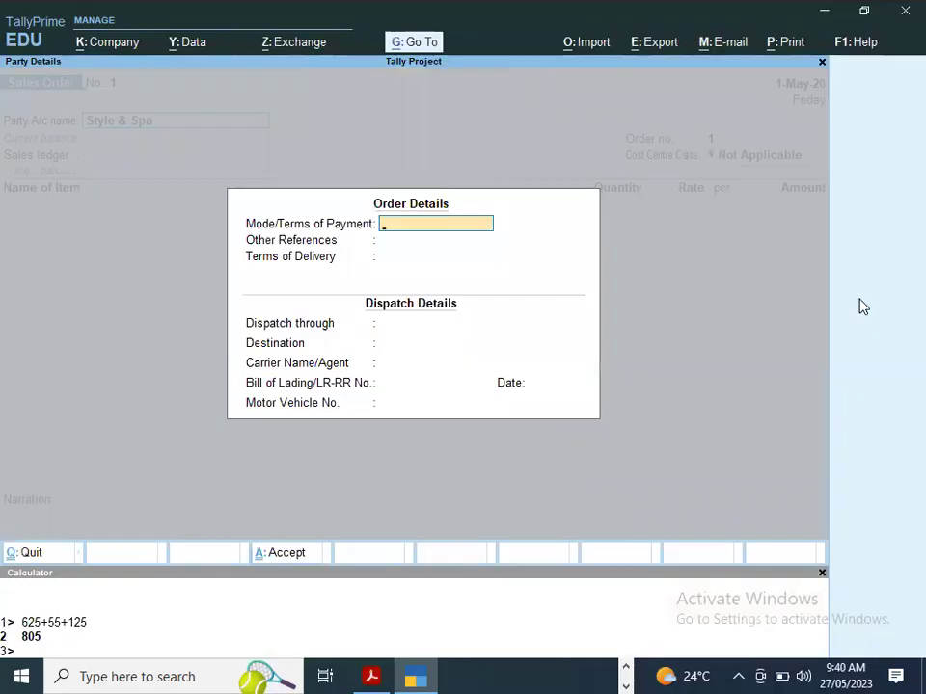
- Leave the order and dispatch details empty, keep the proposed order number and go on to the sales ledger
{"action": "key", "text": "alt+Tab"}
{"action": "key", "text": "alt+Tab"}
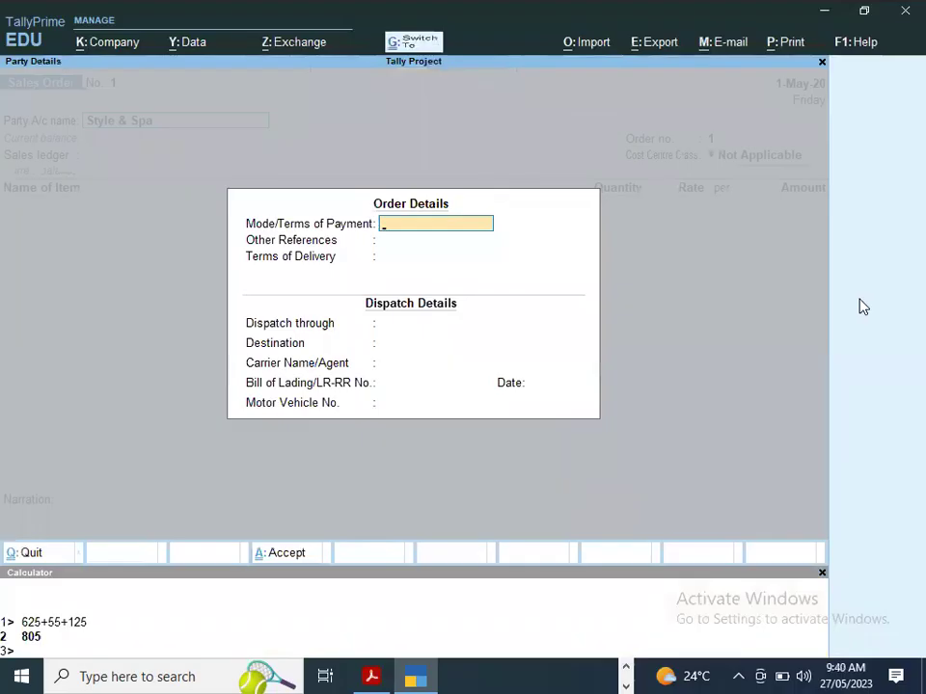
{"action": "key", "text": "Escape"}
{"action": "key", "text": "Return"}
{"action": "key", "text": "Return"}
{"action": "key", "text": "Return"}
{"action": "key", "text": "Return"}
{"action": "key", "text": "Return"}
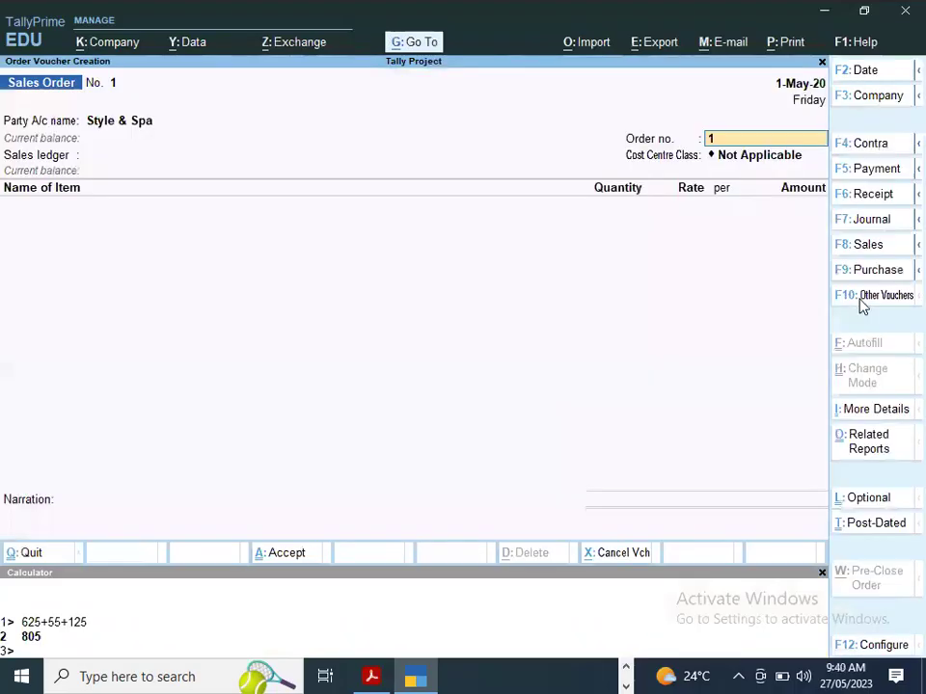
{"action": "key", "text": "Return"}
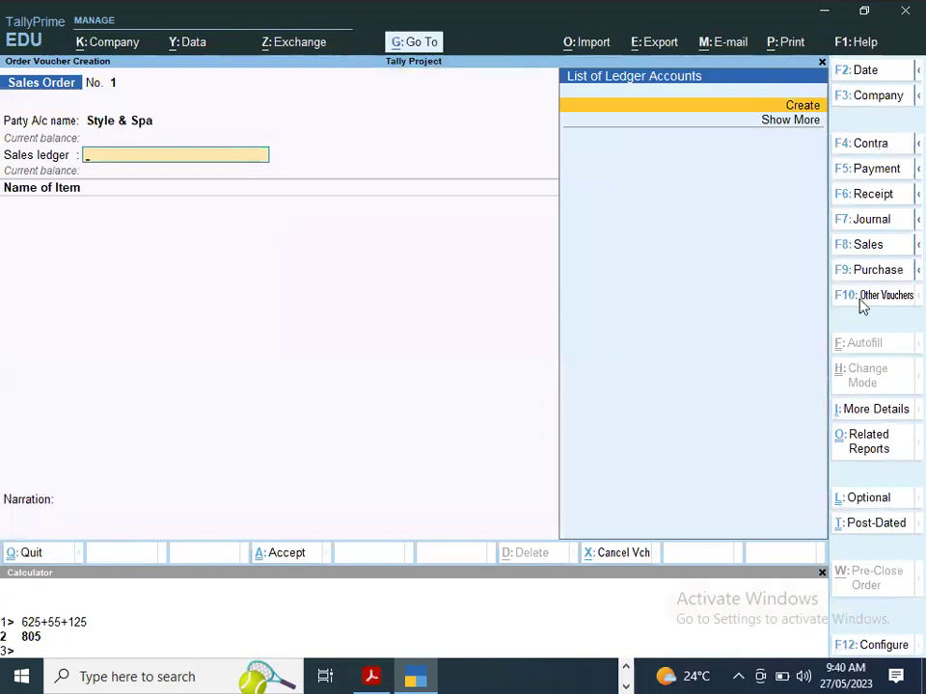
- Create the ledger Sale under Sales Accounts, with cost centres not applicable, as the order's sales ledger
{"action": "key", "text": "Return"}
{"action": "type", "text": "Sale"}
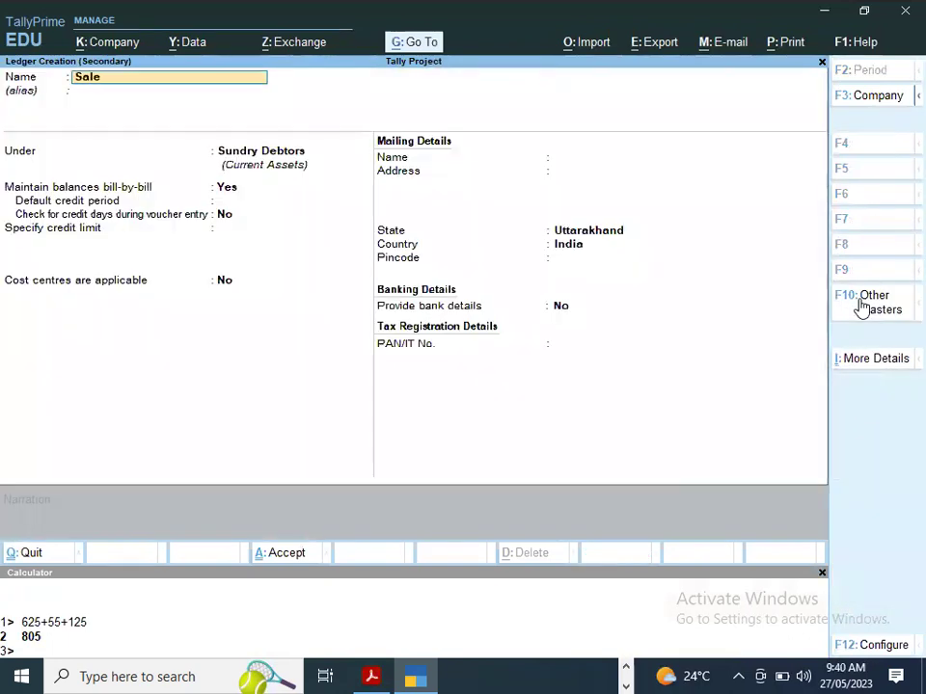
{"action": "key", "text": "Return"}
{"action": "type", "text": "Sales Accounts"}
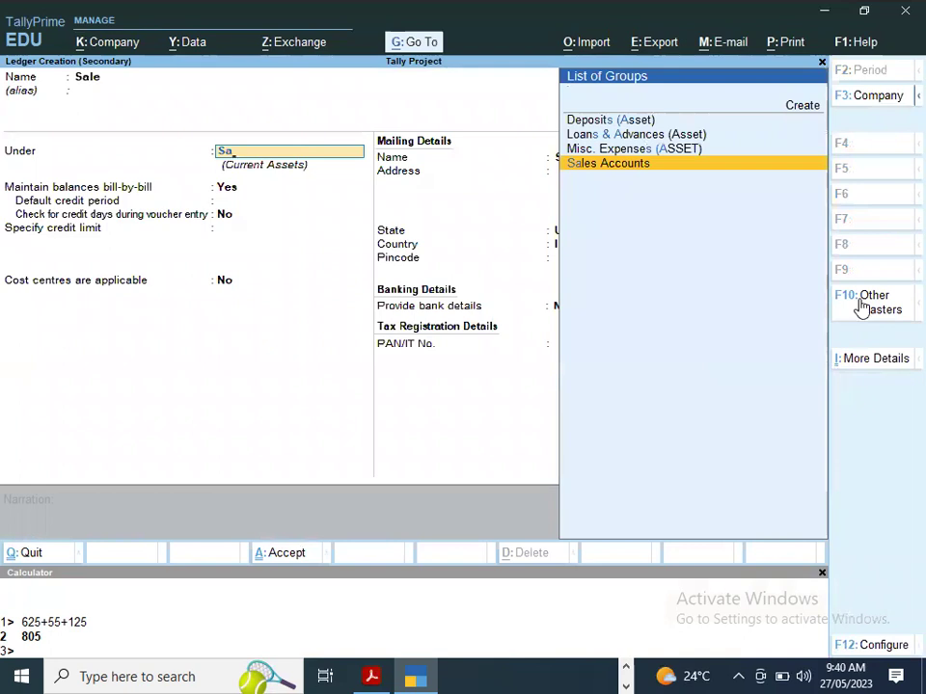
{"action": "key", "text": "Return"}
{"action": "key", "text": "Return"}
{"action": "type", "text": "n"}
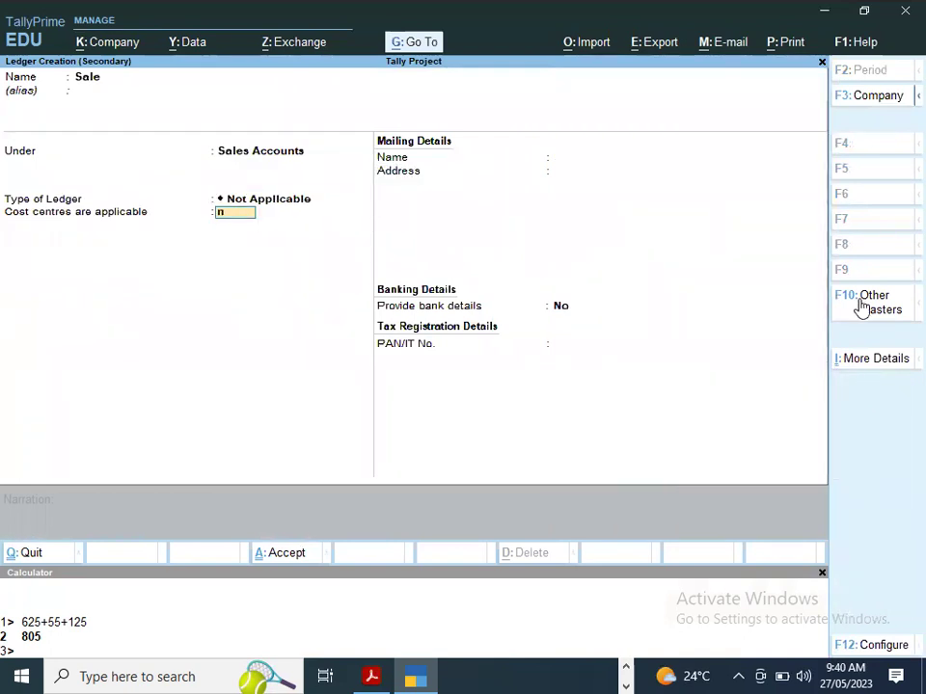
{"action": "key", "text": "Return"}
{"action": "key", "text": "ctrl+a"}
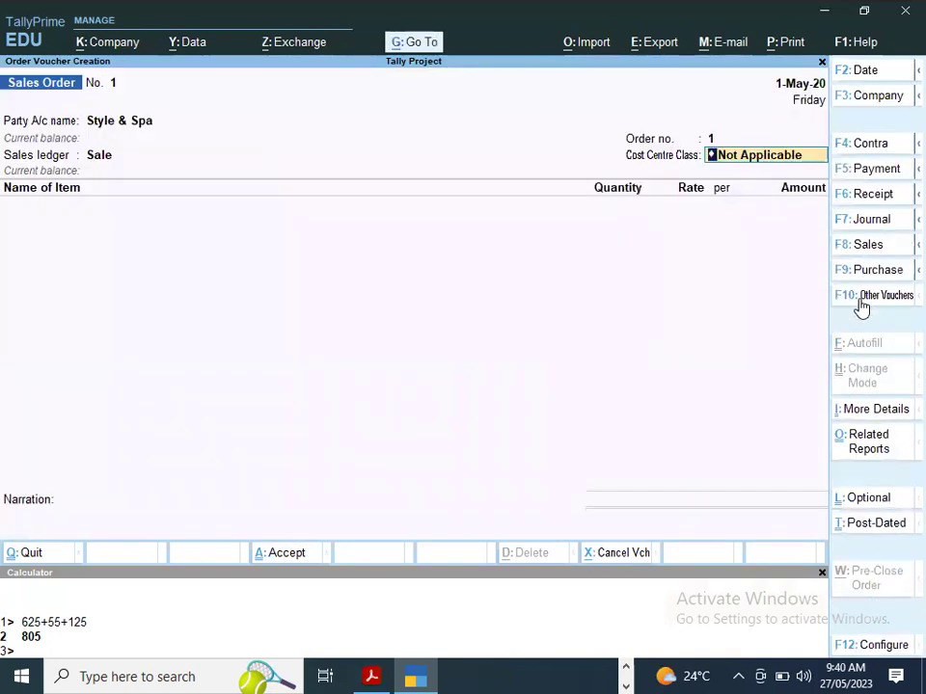
- Keep the cost centre class Not Applicable and start a new stock item named Body Oil under Primary, as listed in the PDF
{"action": "key", "text": "Return"}
{"action": "key", "text": "alt+Tab"}
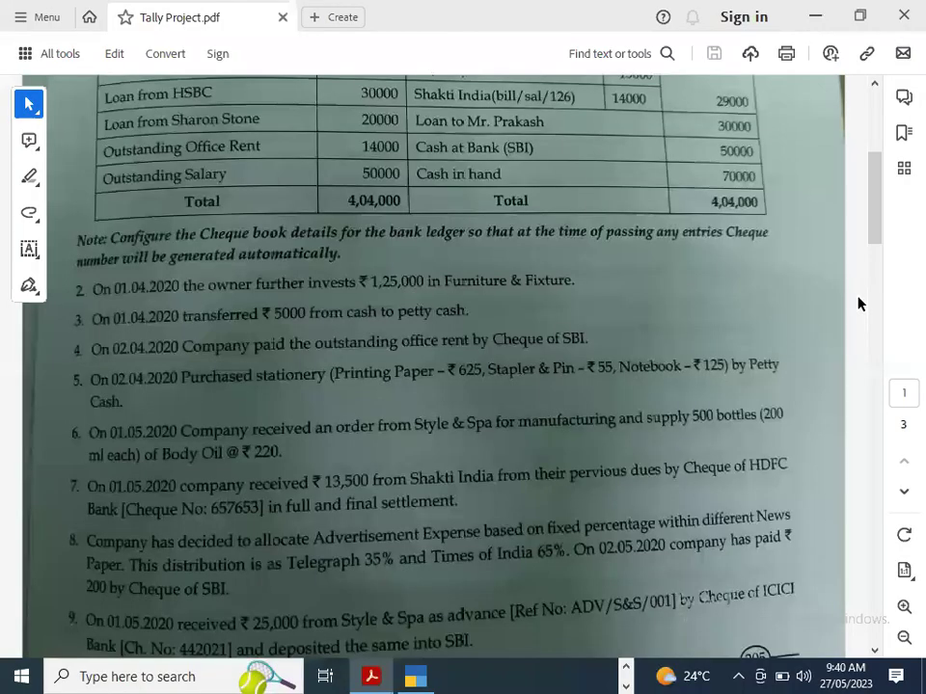
{"action": "key", "text": "alt+Tab"}
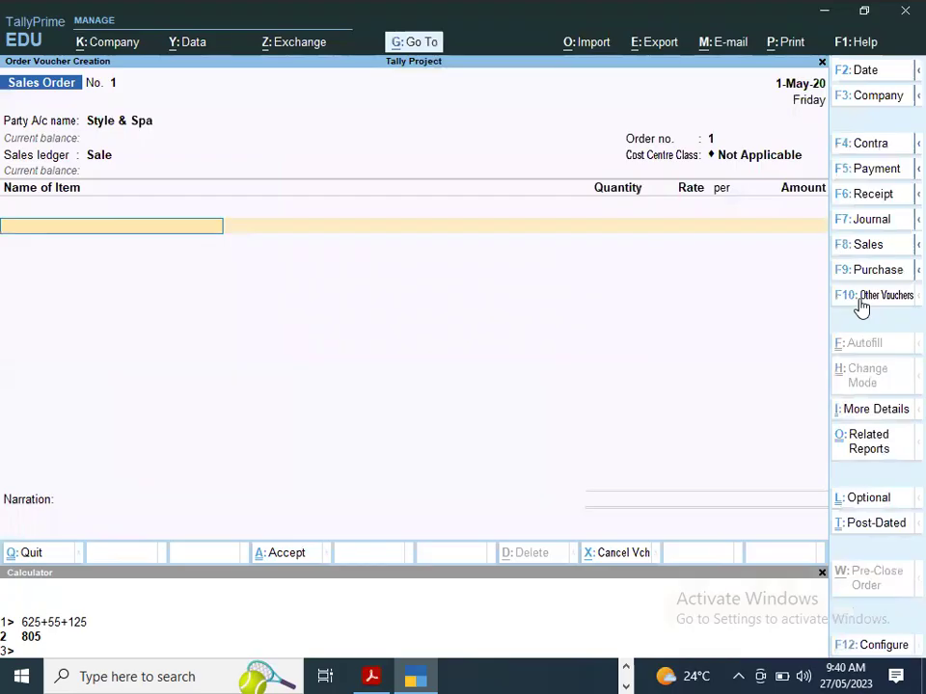
{"action": "key", "text": "alt+c"}
{"action": "type", "text": "Bo"}
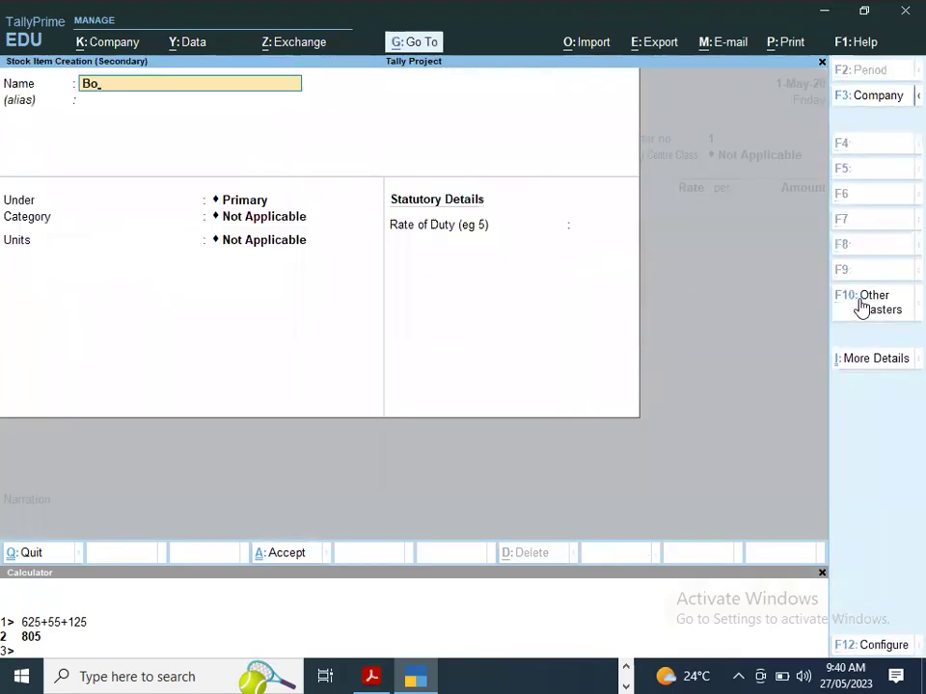
{"action": "type", "text": "dy Oil"}
{"action": "key", "text": "Return"}
{"action": "key", "text": "Return"}
{"action": "key", "text": "Return"}
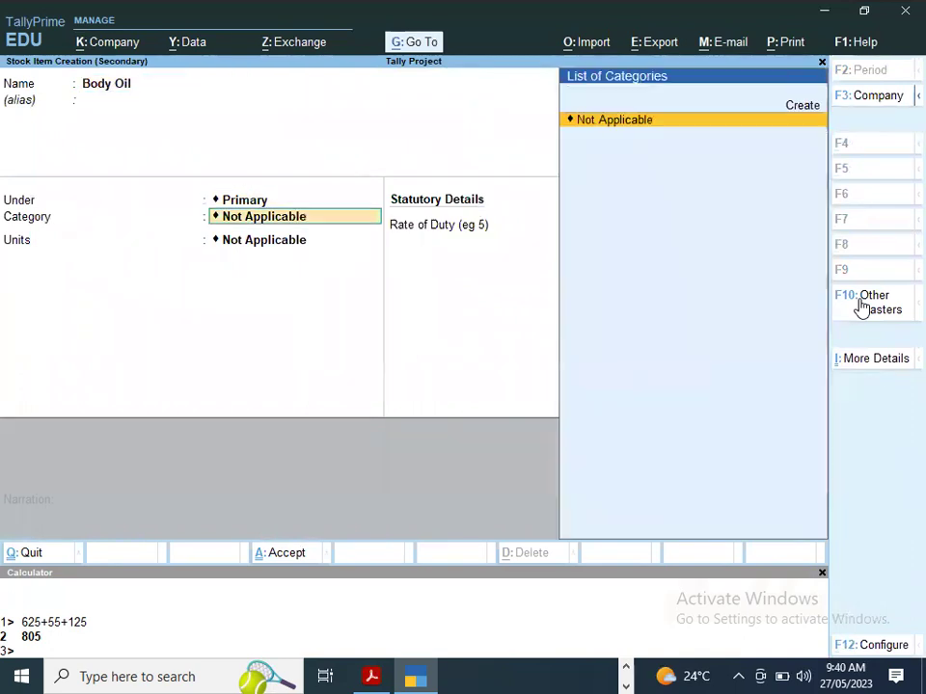
- Create the simple unit btl with formal name Bottle and 0 decimal places as Body Oil's main unit
{"action": "key", "text": "Up"}
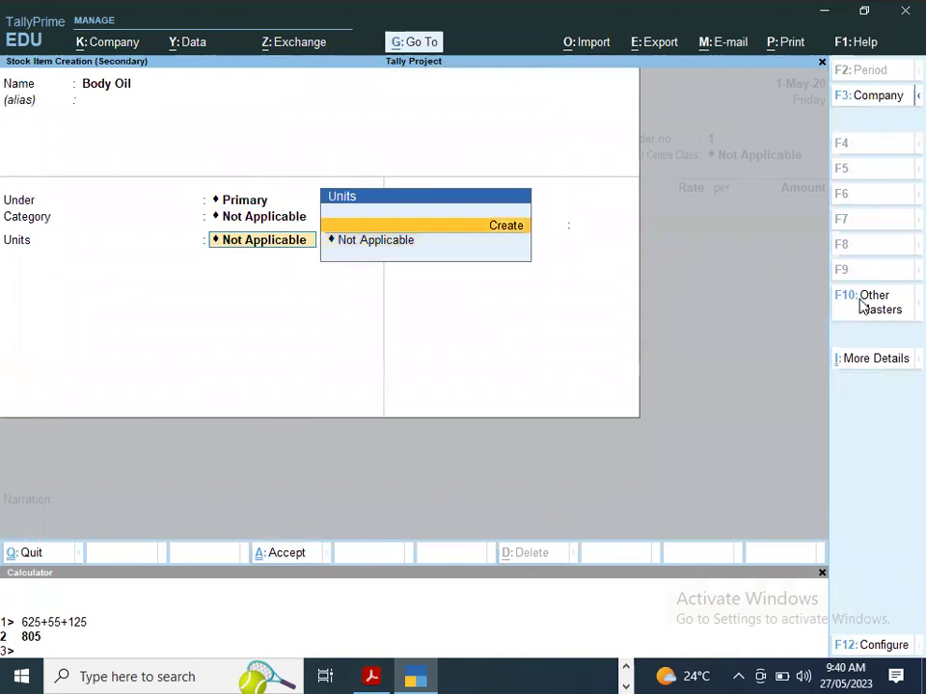
{"action": "key", "text": "Return"}
{"action": "key", "text": "alt+Tab"}
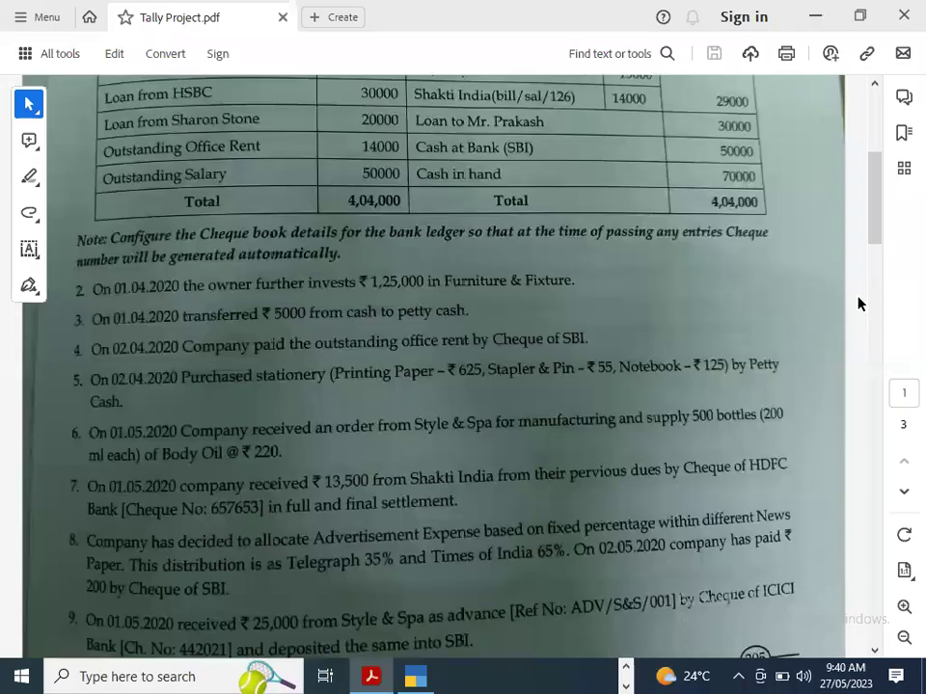
{"action": "key", "text": "alt+Tab"}
{"action": "type", "text": "b"}
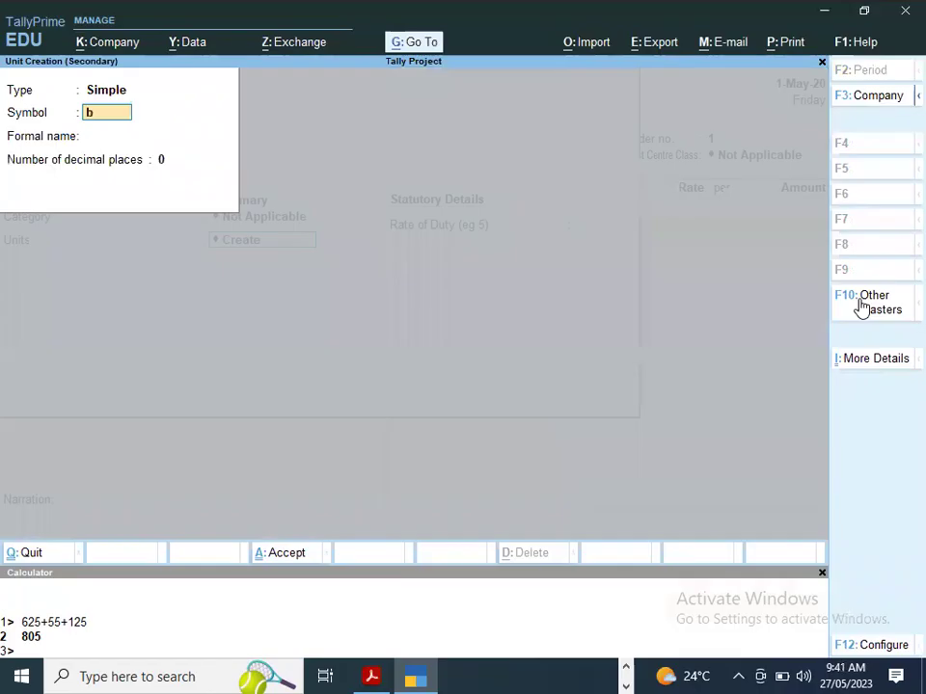
{"action": "type", "text": "tl"}
{"action": "key", "text": "Return"}
{"action": "type", "text": "Bottle"}
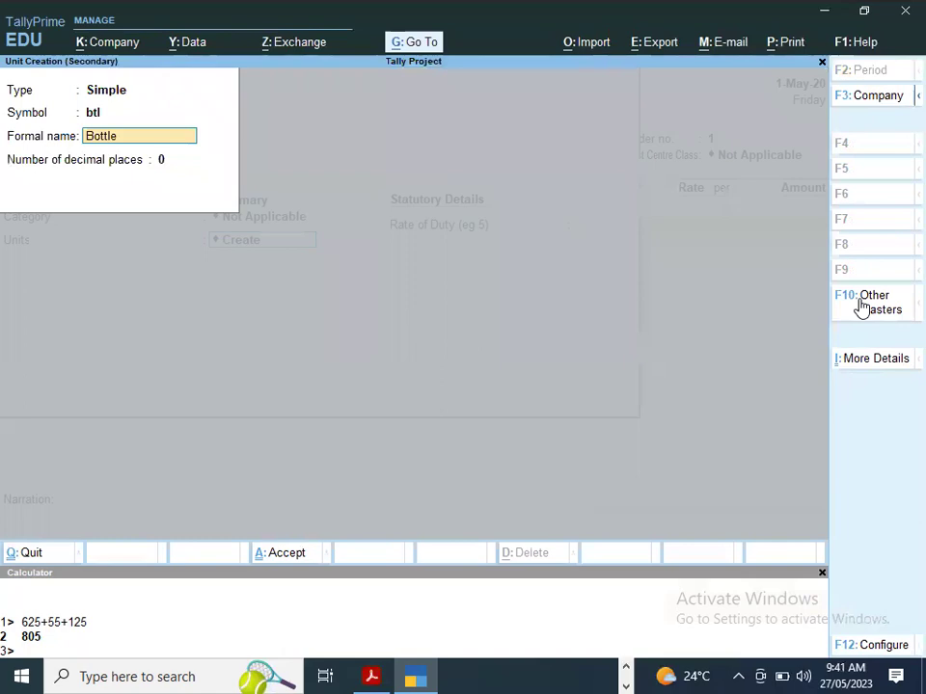
{"action": "key", "text": "Return"}
{"action": "key", "text": "alt+Tab"}
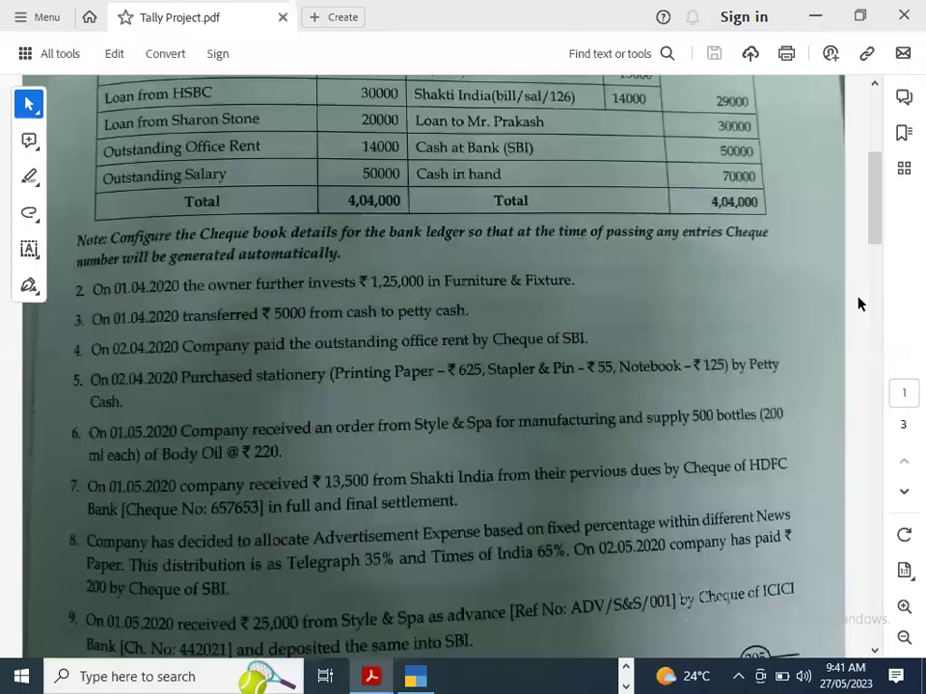
{"action": "key", "text": "alt+Tab"}
{"action": "key", "text": "Return"}
{"action": "key", "text": "Return"}
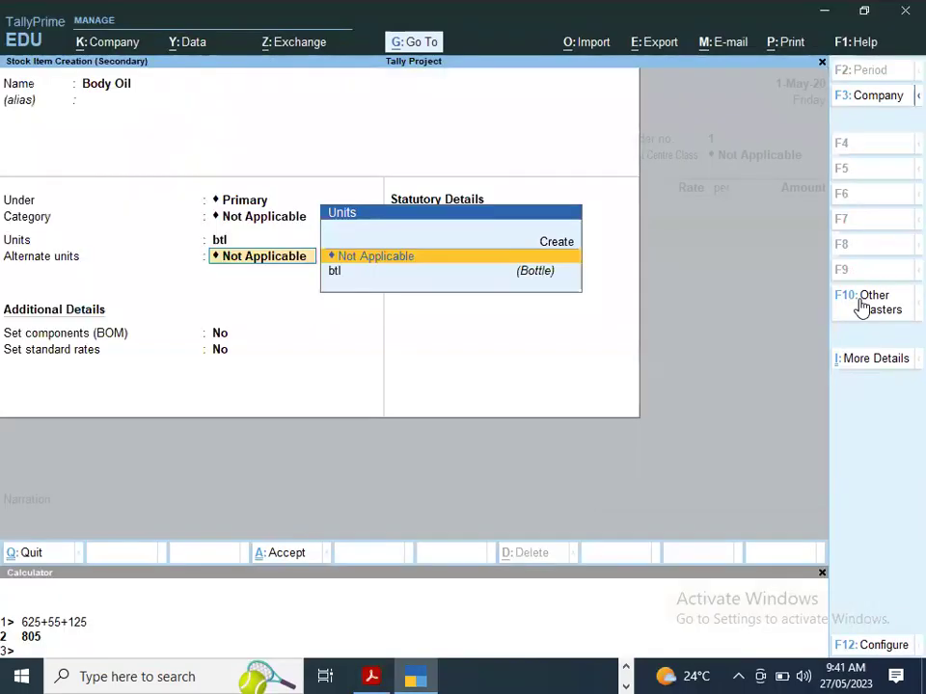
- Create the simple unit ml with no formal name and 0 decimal places as Body Oil's alternate unit
{"action": "key", "text": "Up"}
{"action": "key", "text": "Return"}
{"action": "key", "text": "alt+Tab"}
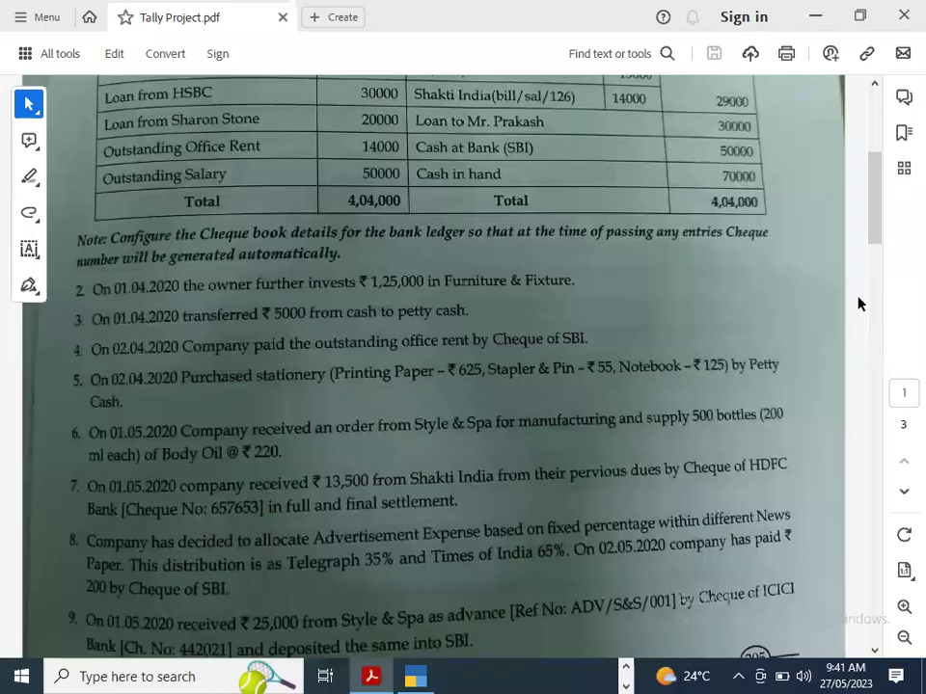
{"action": "key", "text": "alt+Tab"}
{"action": "type", "text": "ml"}
{"action": "key", "text": "Return"}
{"action": "key", "text": "Return"}
{"action": "key", "text": "Return"}
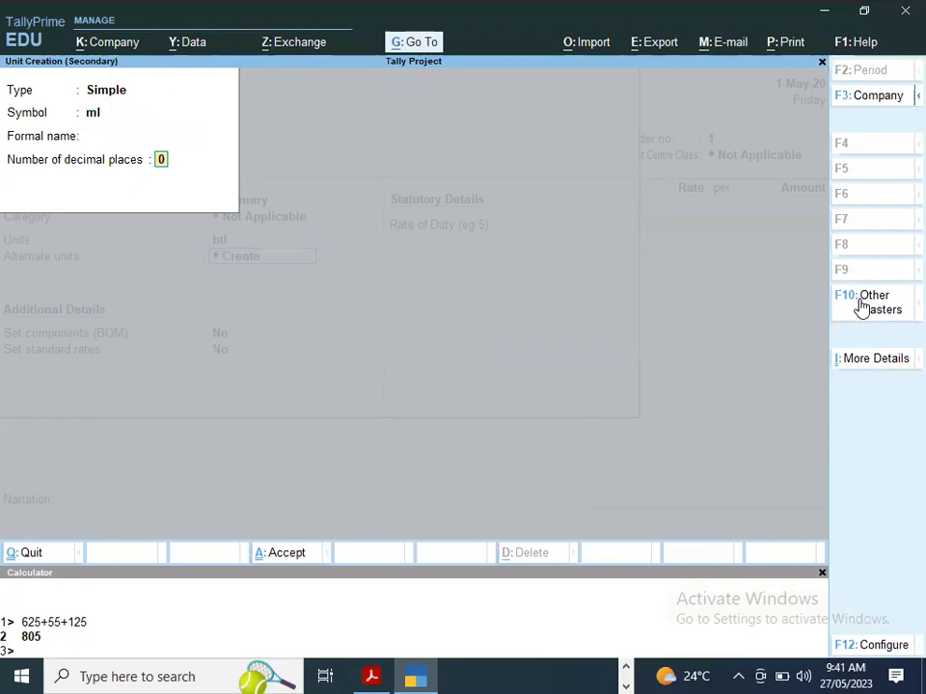
{"action": "key", "text": "Return"}
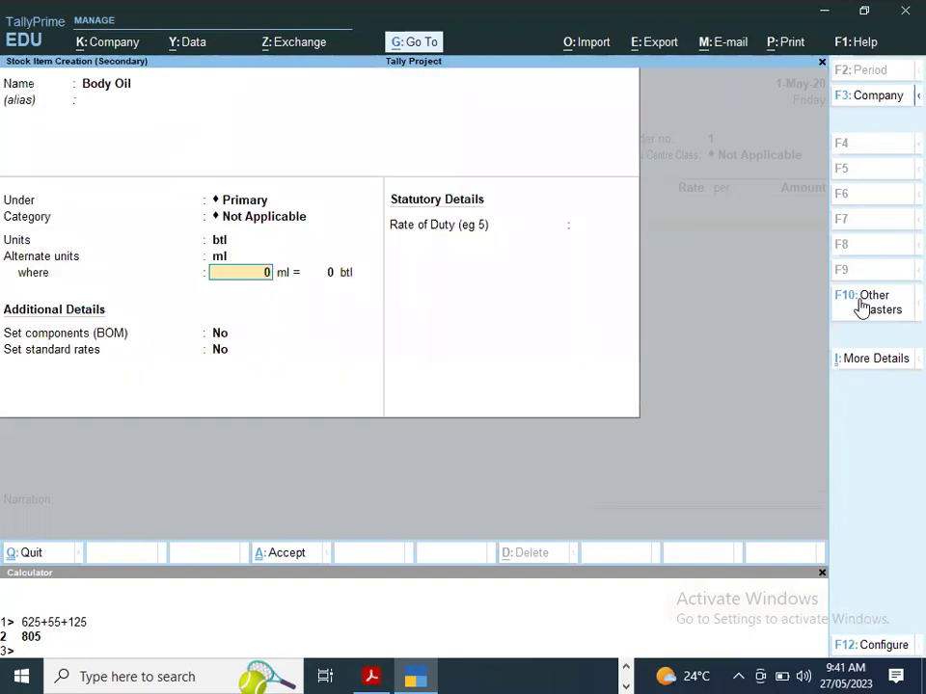
- Set Body Oil's unit conversion to 200 ml = 1 btl, following the bottle size in the PDF
{"action": "key", "text": "alt+Tab"}
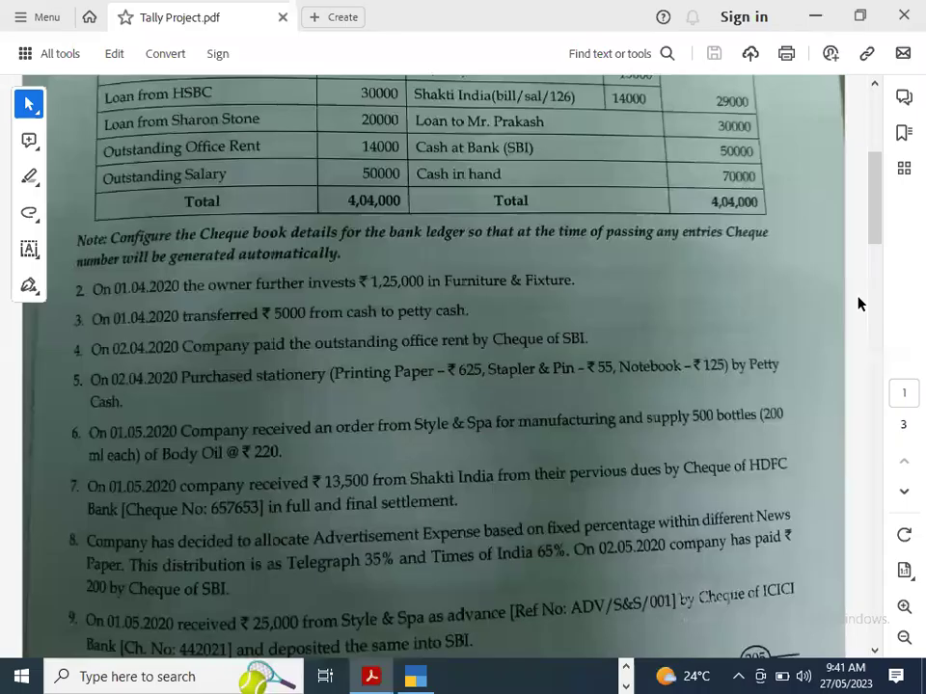
{"action": "key", "text": "alt+Tab"}
{"action": "type", "text": "200"}
{"action": "key", "text": "Return"}
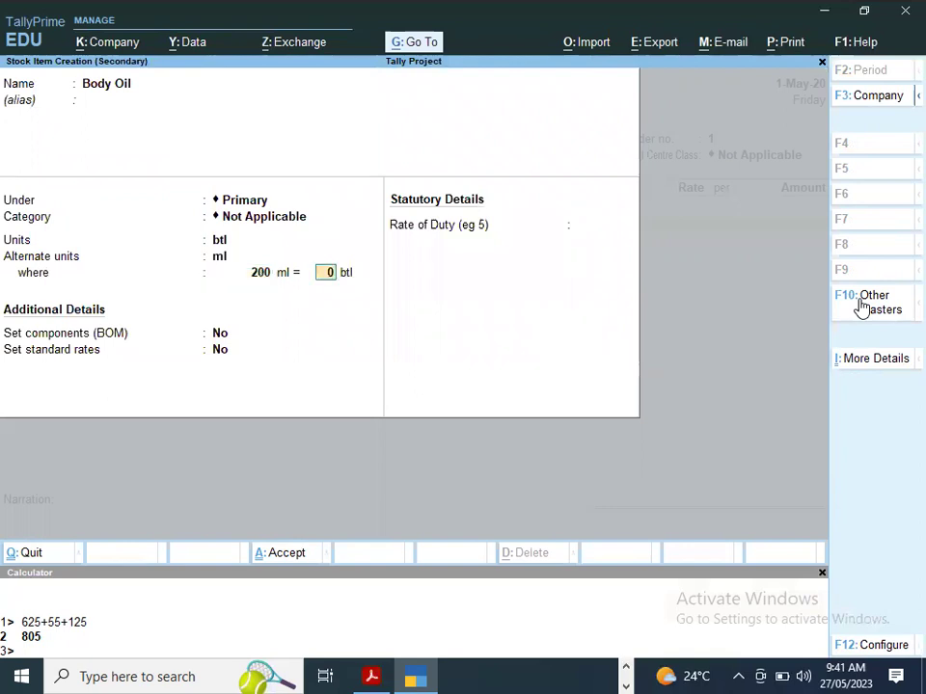
{"action": "type", "text": "1"}
{"action": "key", "text": "Return"}
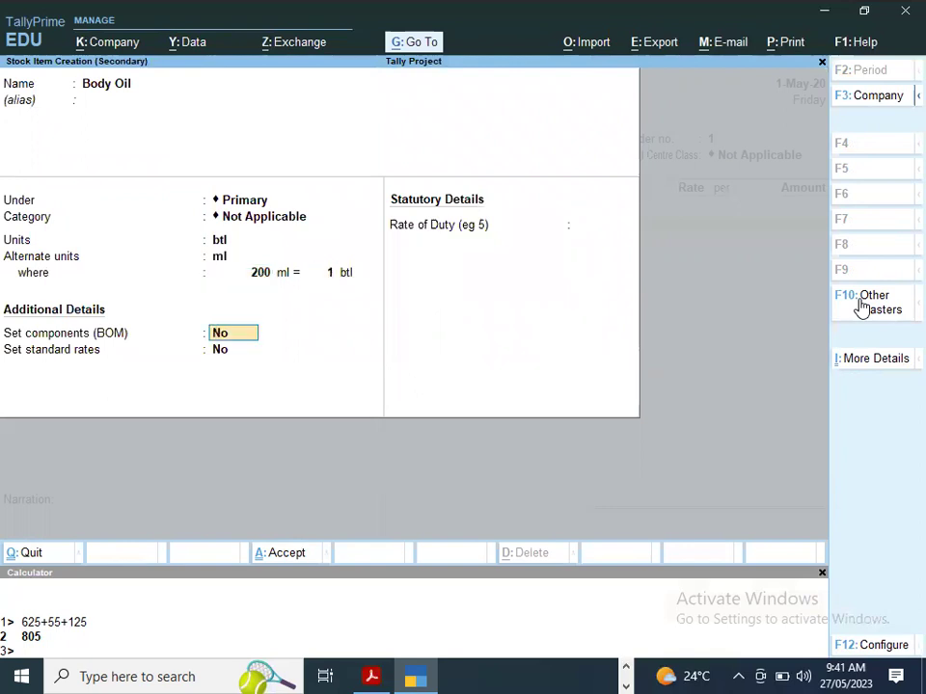
- Keep components and standard rates at No, leave the rate of duty empty and save the Body Oil item into the order
{"action": "key", "text": "Return"}
{"action": "key", "text": "Return"}
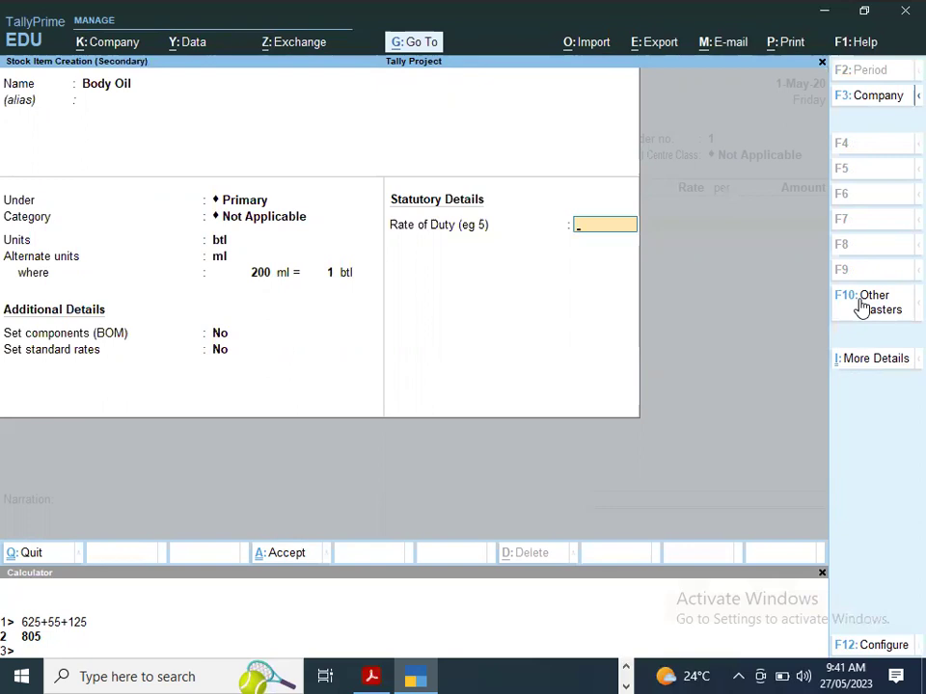
{"action": "key", "text": "Return"}
{"action": "key", "text": "Return"}
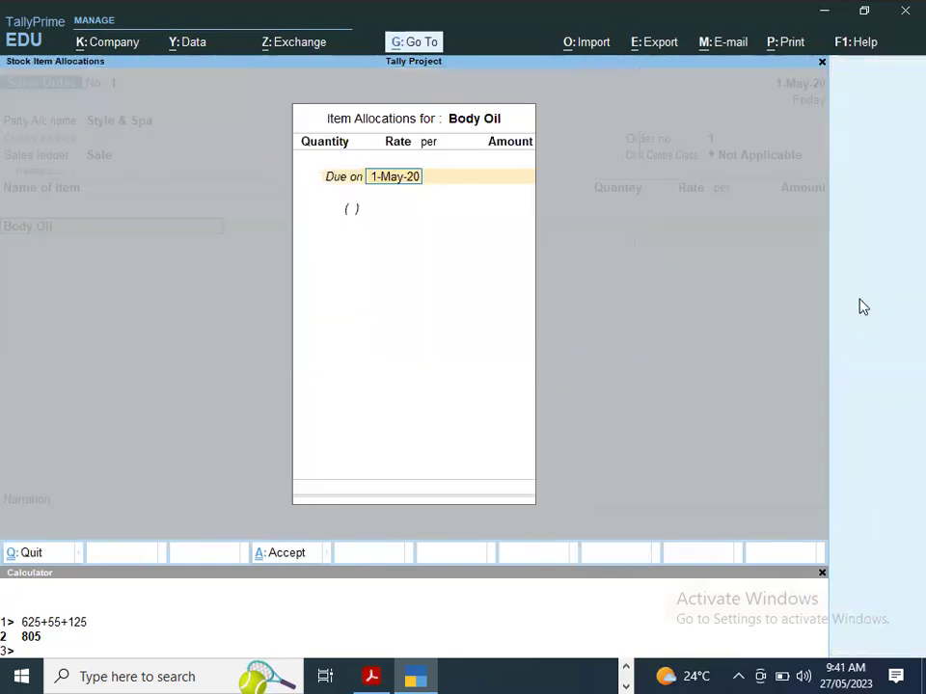
- Check order item 6 in the project PDF and allocate 500 bottles of Body Oil due on 1-May-20
{"action": "key", "text": "alt+Tab"}
{"action": "key", "text": "alt+Tab"}
{"action": "key", "text": "alt+Tab"}
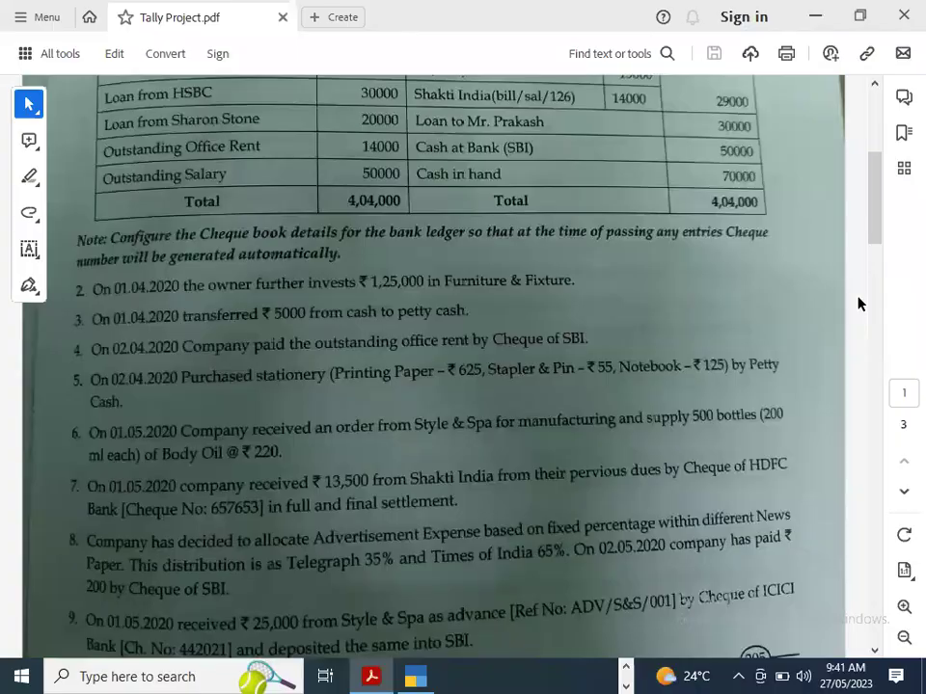
{"action": "key", "text": "alt+Tab"}
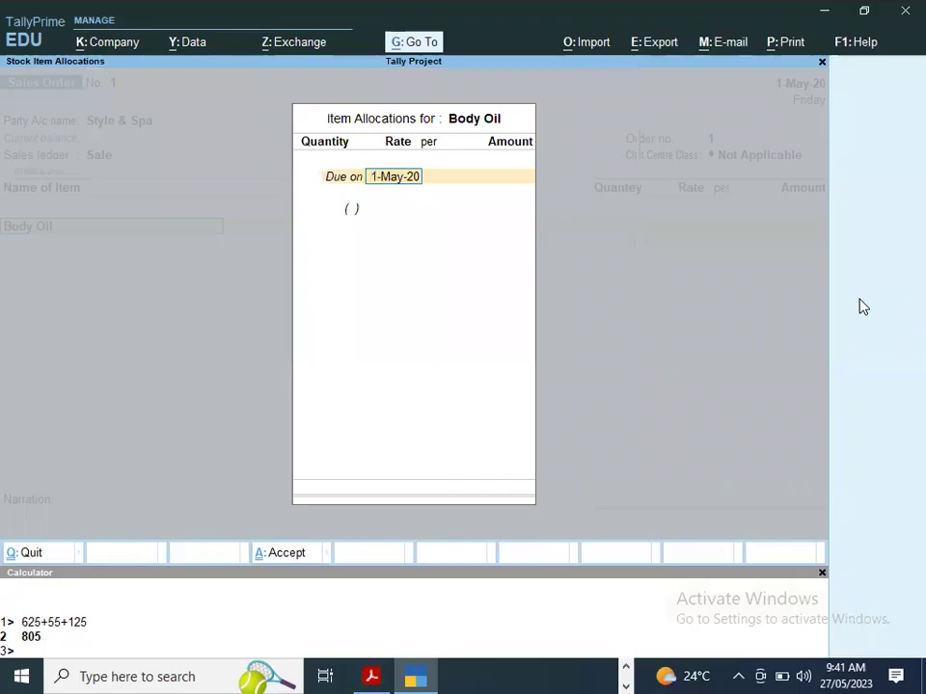
{"action": "key", "text": "alt+Tab"}
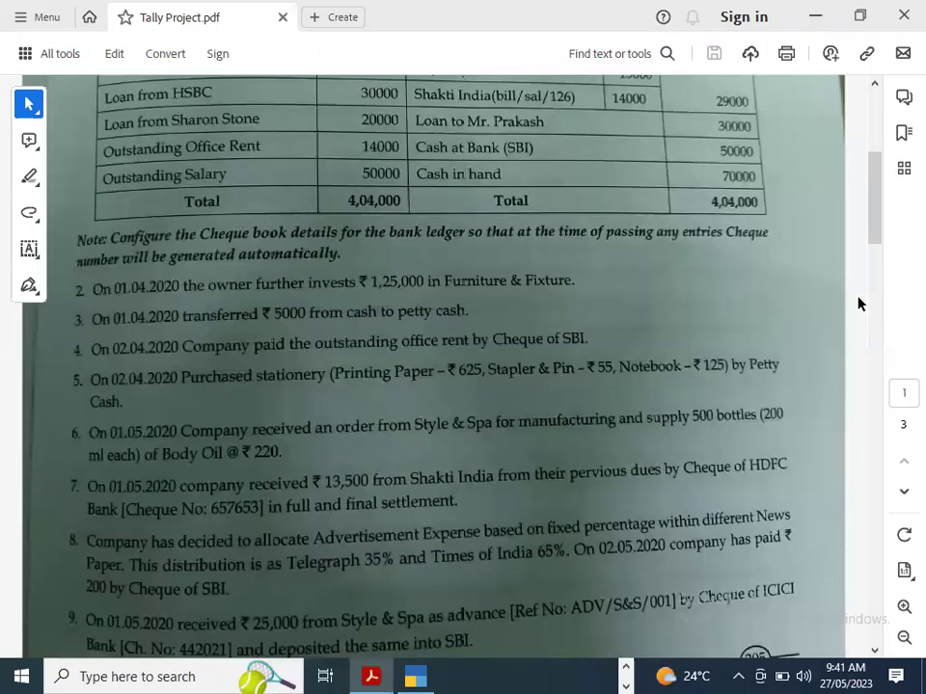
{"action": "key", "text": "alt+Tab"}
{"action": "key", "text": "Return"}
{"action": "key", "text": "alt+Tab"}
{"action": "key", "text": "alt+Tab"}
{"action": "type", "text": "500"}
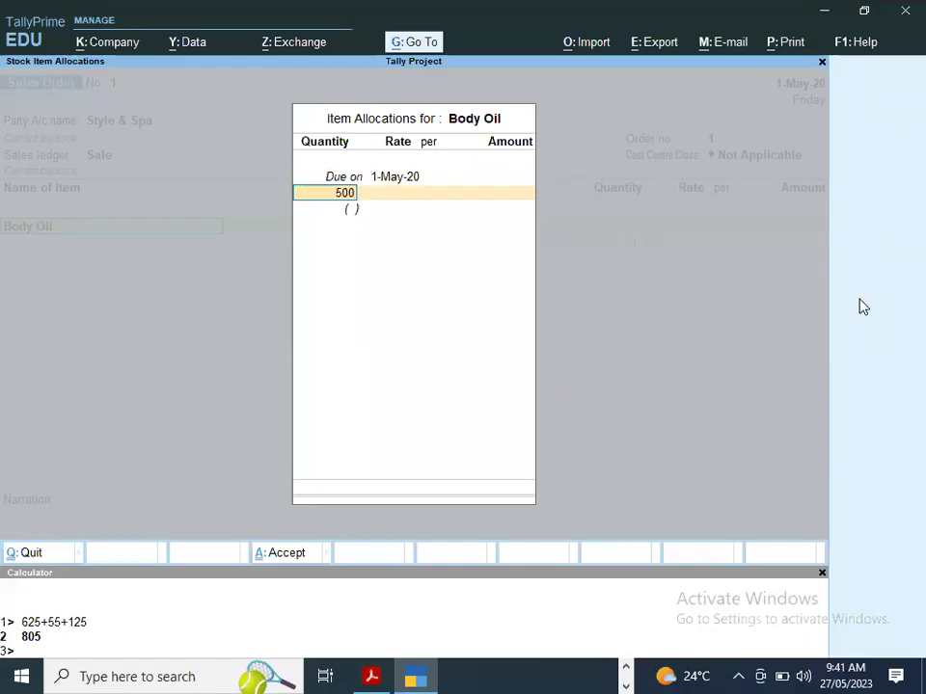
{"action": "key", "text": "Return"}
{"action": "key", "text": "Return"}
- Set the Body Oil rate to 220 per bottle and save the Style & Spa sales order with no narration
{"action": "key", "text": "alt+Tab"}
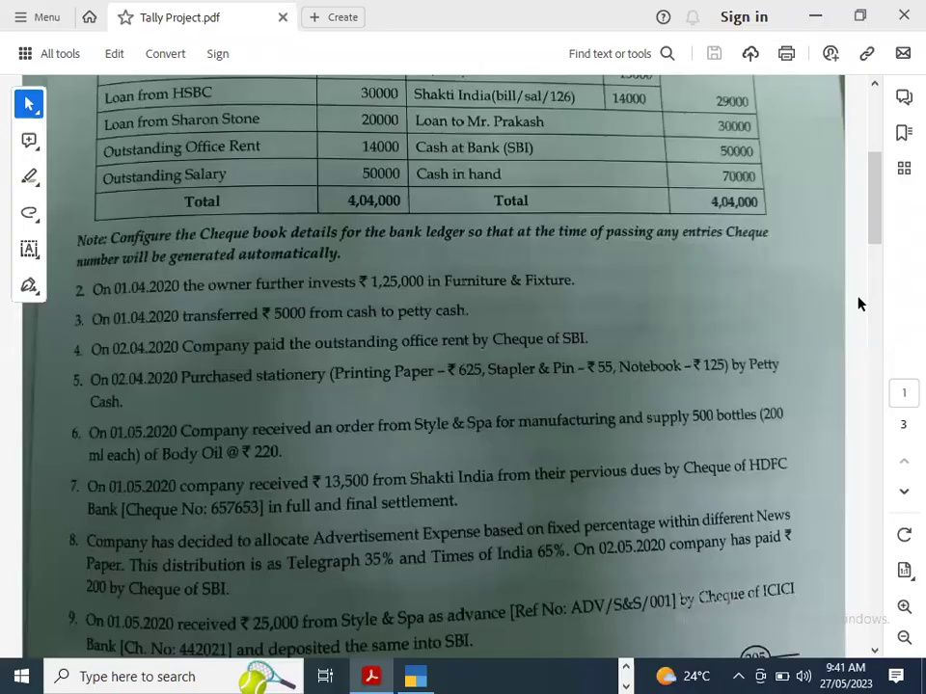
{"action": "key", "text": "alt+Tab"}
{"action": "type", "text": "220"}
{"action": "key", "text": "Return"}
{"action": "key", "text": "Return"}
{"action": "key", "text": "Return"}
{"action": "key", "text": "Return"}
{"action": "key", "text": "Return"}
{"action": "key", "text": "Return"}
{"action": "key", "text": "Return"}
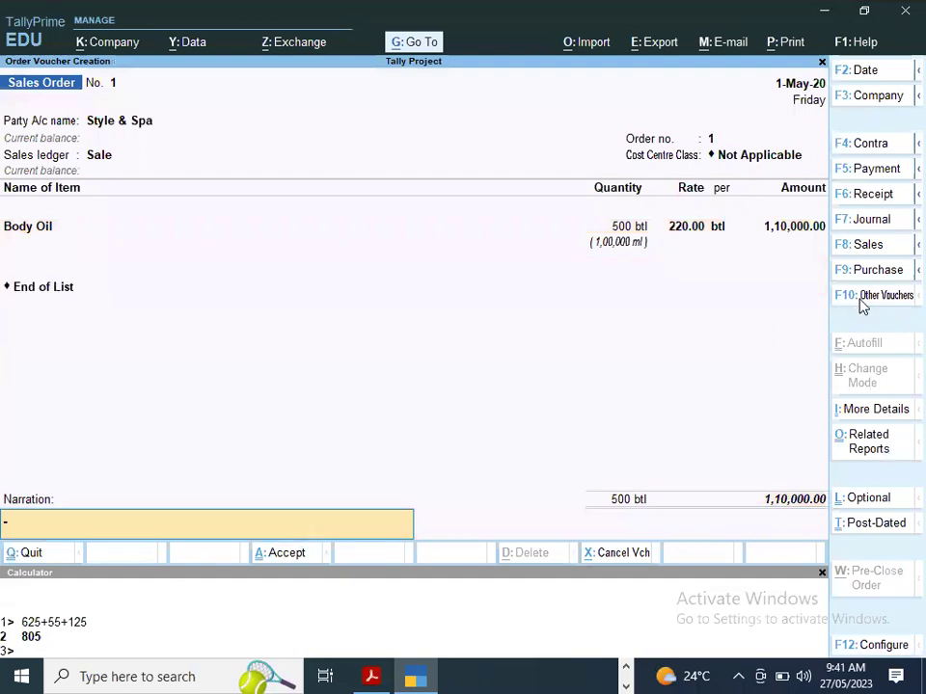
{"action": "key", "text": "Return"}
{"action": "key", "text": "Return"}
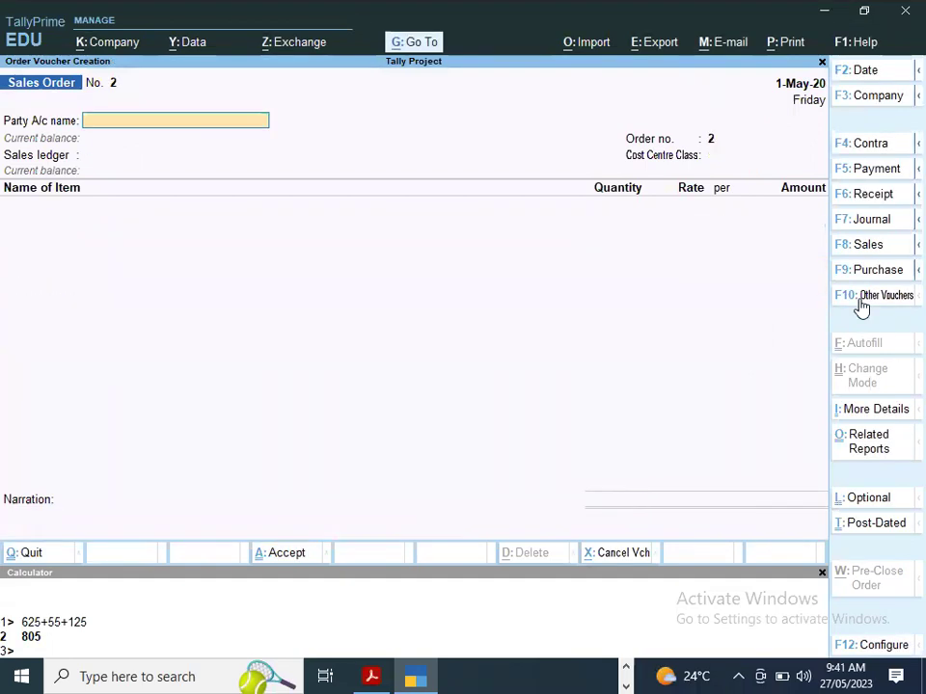
- Read transaction 7 in the project PDF and start a receipt voucher with cost centre class Not Applicable
{"action": "key", "text": "alt+Tab"}
{"action": "scroll", "coordinate": [858, 303], "scroll_direction": "down", "scroll_amount": 2}
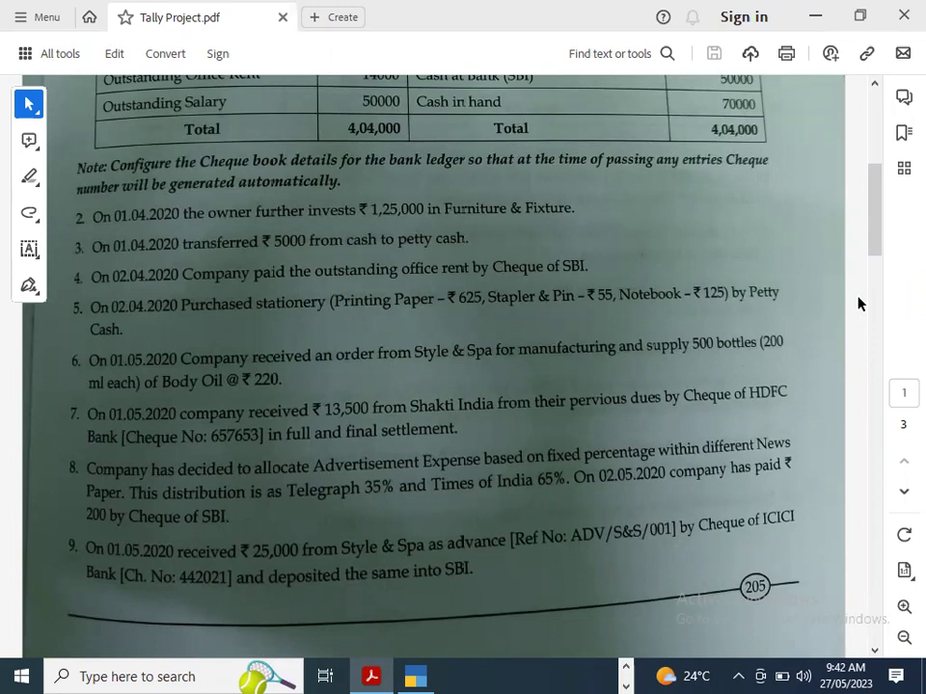
{"action": "scroll", "coordinate": [858, 305], "scroll_direction": "up", "scroll_amount": 1}
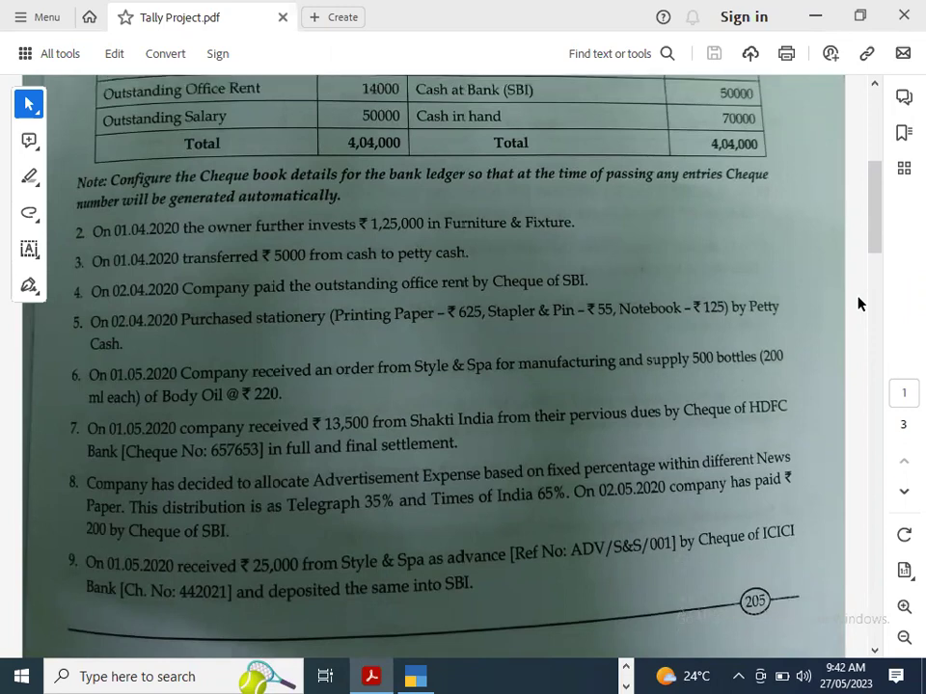
{"action": "scroll", "coordinate": [858, 305], "scroll_direction": "up", "scroll_amount": 3}
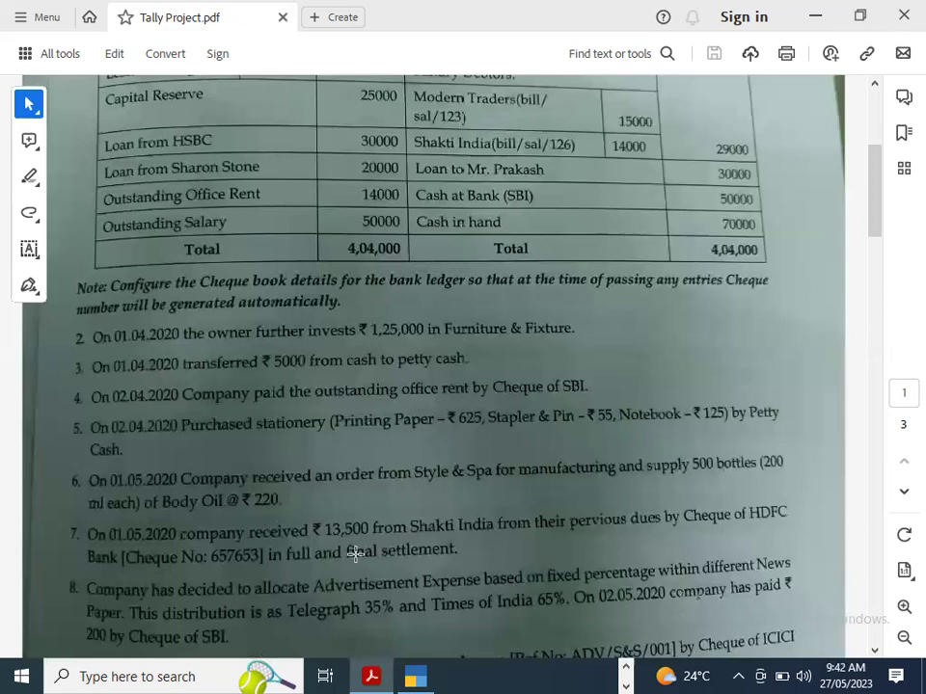
{"action": "key", "text": "alt+Tab"}
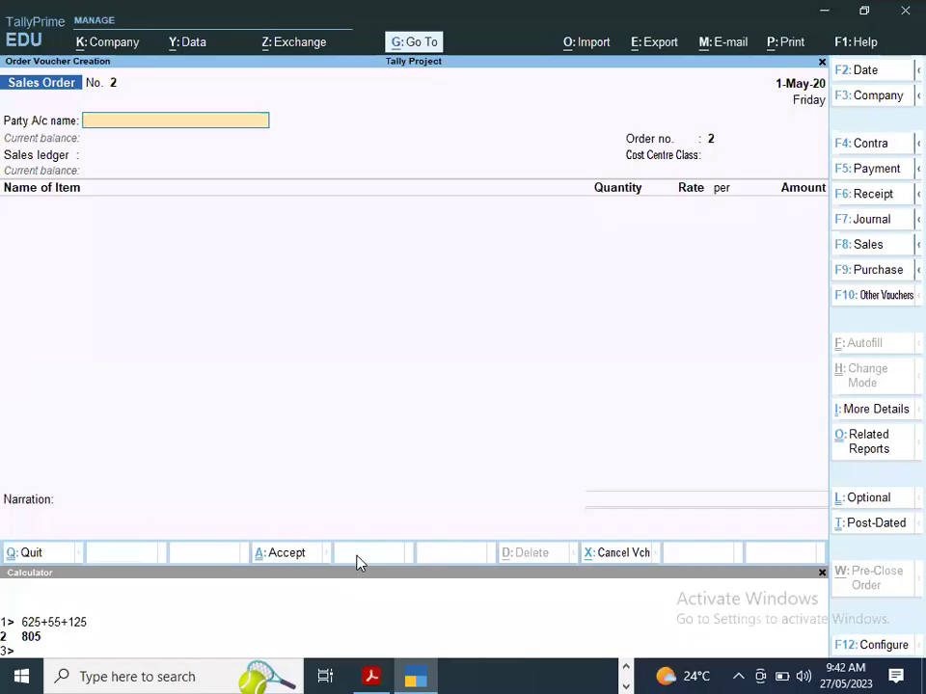
{"action": "key", "text": "F6"}
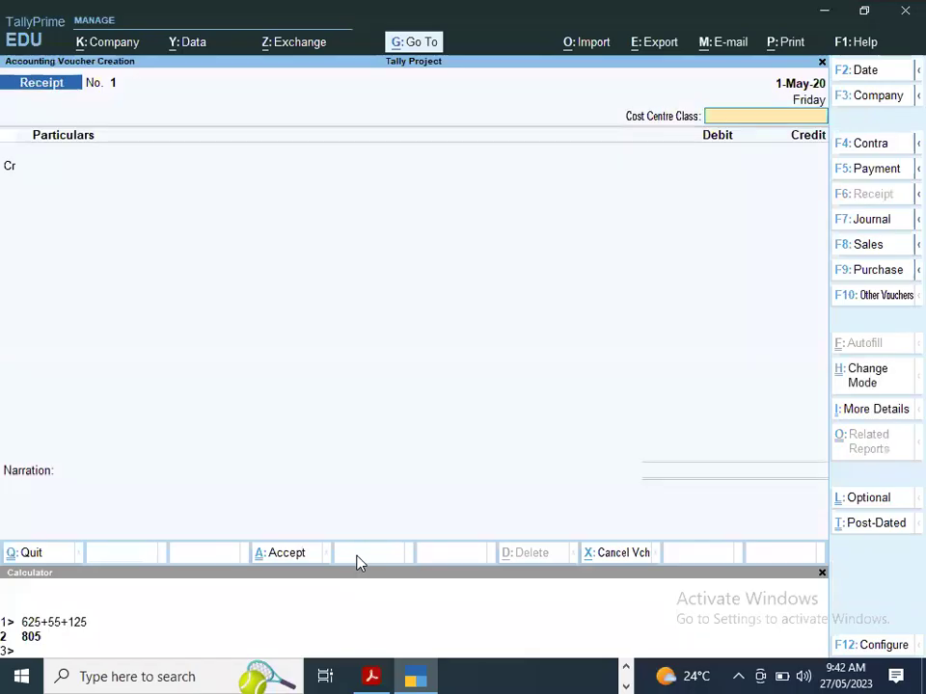
{"action": "key", "text": "alt+Tab"}
{"action": "key", "text": "alt+Tab"}
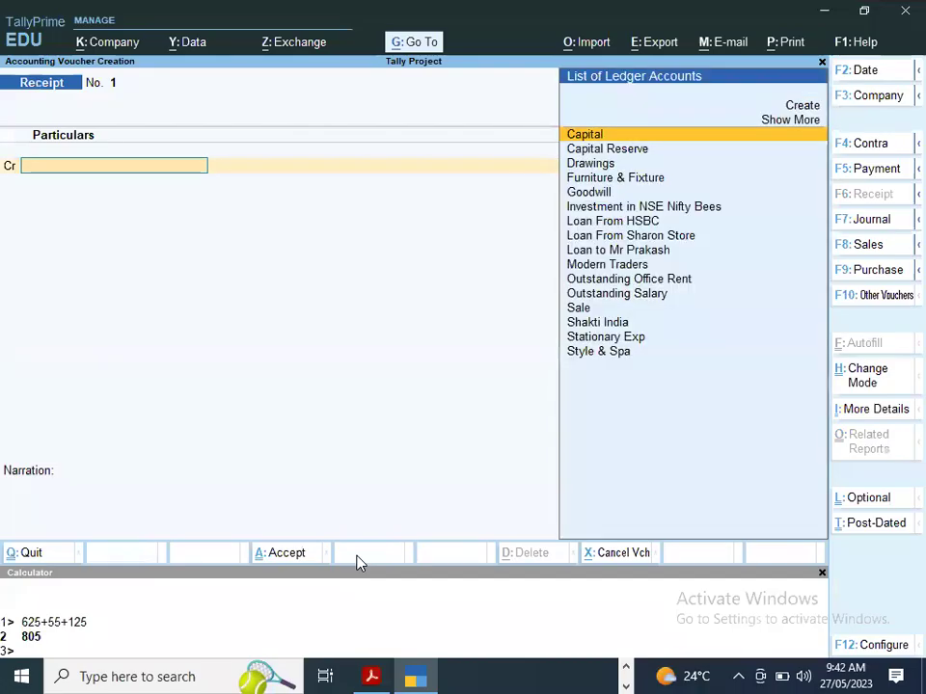
- Credit Shakti India with 14,000 and allocate it as Agst Ref to pending bill 126
{"action": "type", "text": "Sh"}
{"action": "key", "text": "Return"}
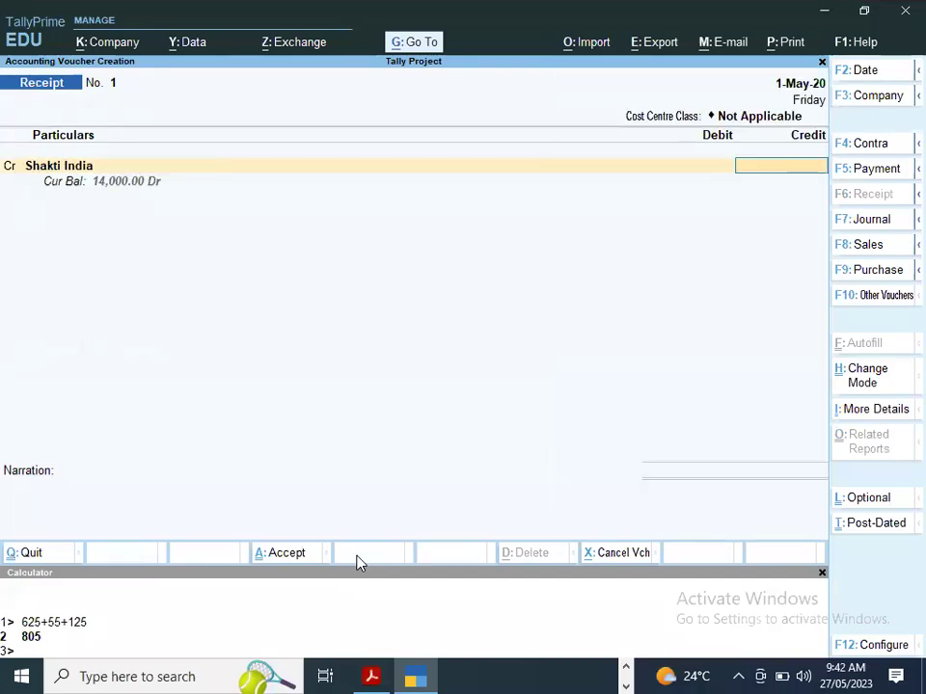
{"action": "type", "text": "14000"}
{"action": "key", "text": "Return"}
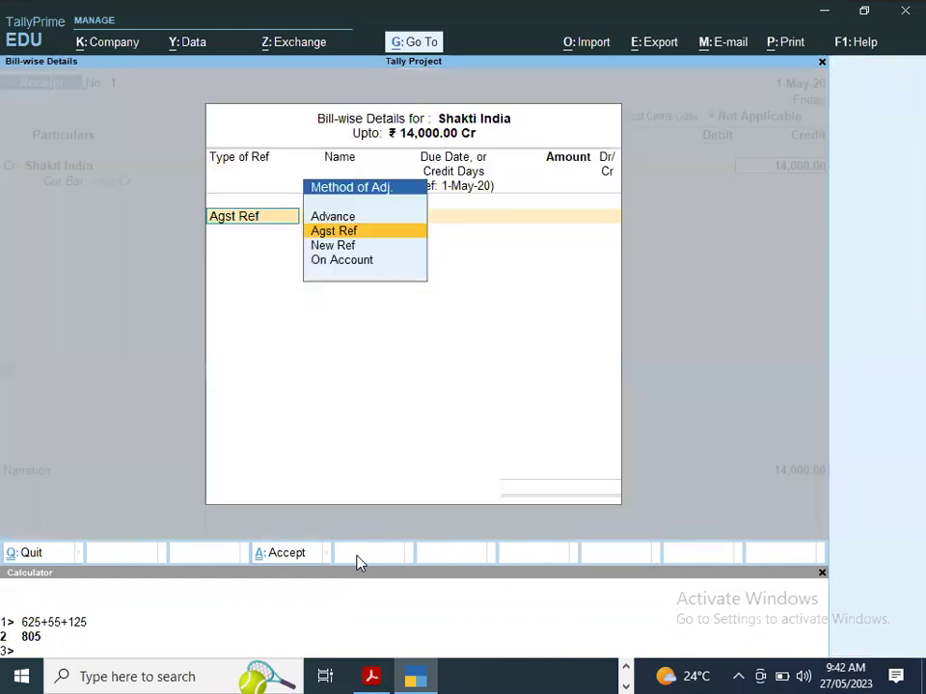
{"action": "key", "text": "Return"}
{"action": "key", "text": "Return"}
{"action": "key", "text": "Return"}
{"action": "key", "text": "Return"}
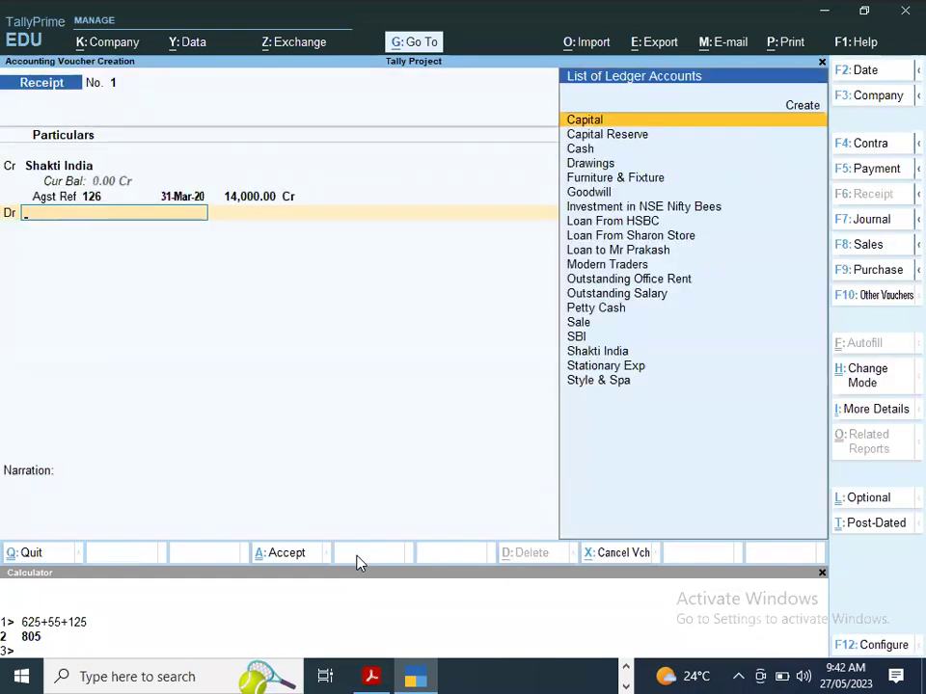
- Debit SBI with 13,500 and choose Cheque/DD as the transaction type in its bank allocation
{"action": "type", "text": "Sb"}
{"action": "key", "text": "Return"}
{"action": "type", "text": "13,500"}
{"action": "key", "text": "Return"}
{"action": "key", "text": "Return"}
{"action": "key", "text": "Return"}
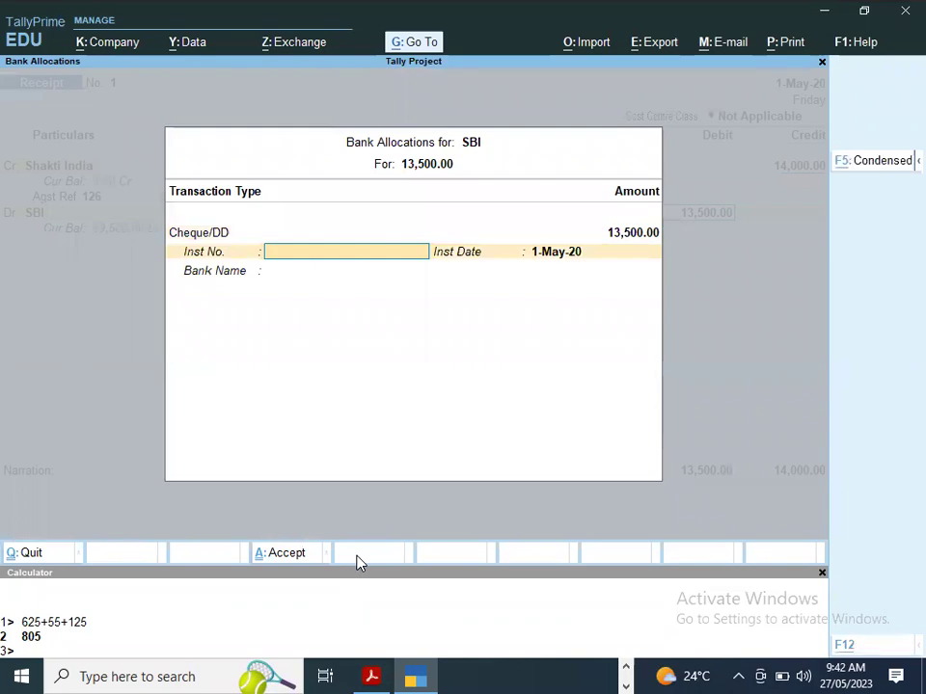
- Enter the cheque number given in transaction 7 of the project PDF as the instrument number
{"action": "key", "text": "alt+Tab"}
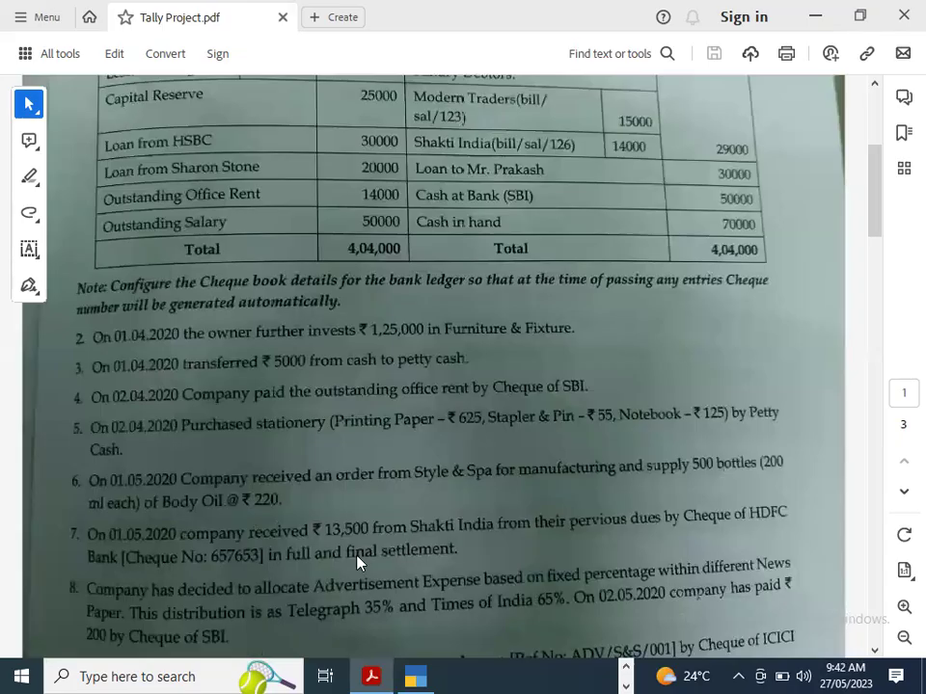
{"action": "key", "text": "alt+Tab"}
{"action": "type", "text": "657"}
{"action": "key", "text": "alt+Tab"}
{"action": "key", "text": "alt+Tab"}
{"action": "type", "text": "653"}
{"action": "key", "text": "Return"}
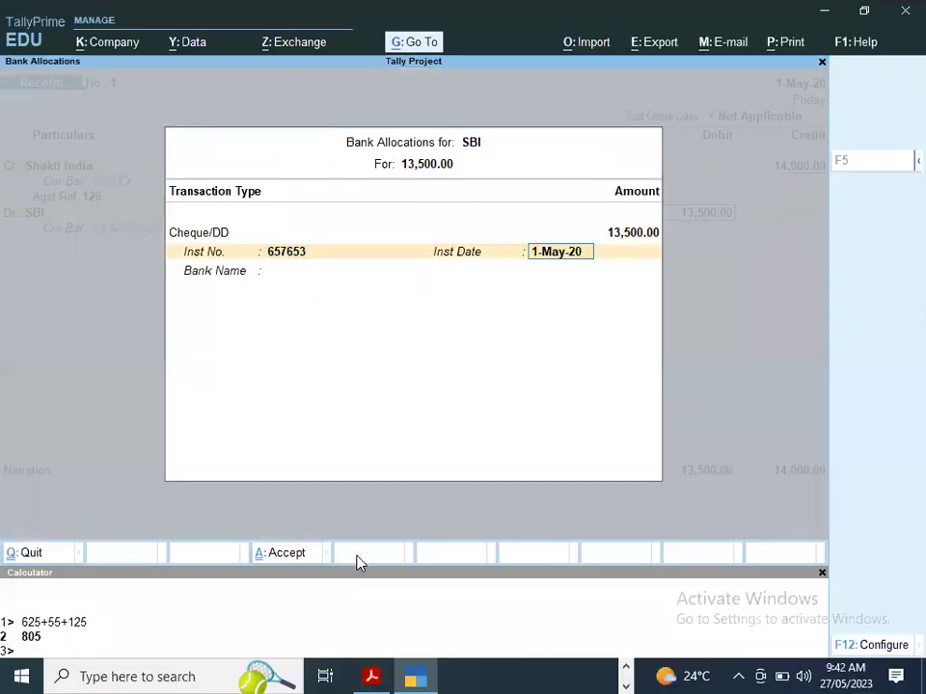
- Keep the instrument date at 1-May-20 and specify Hdfc Bank as the cheque's bank name
{"action": "key", "text": "Return"}
{"action": "key", "text": "Down"}
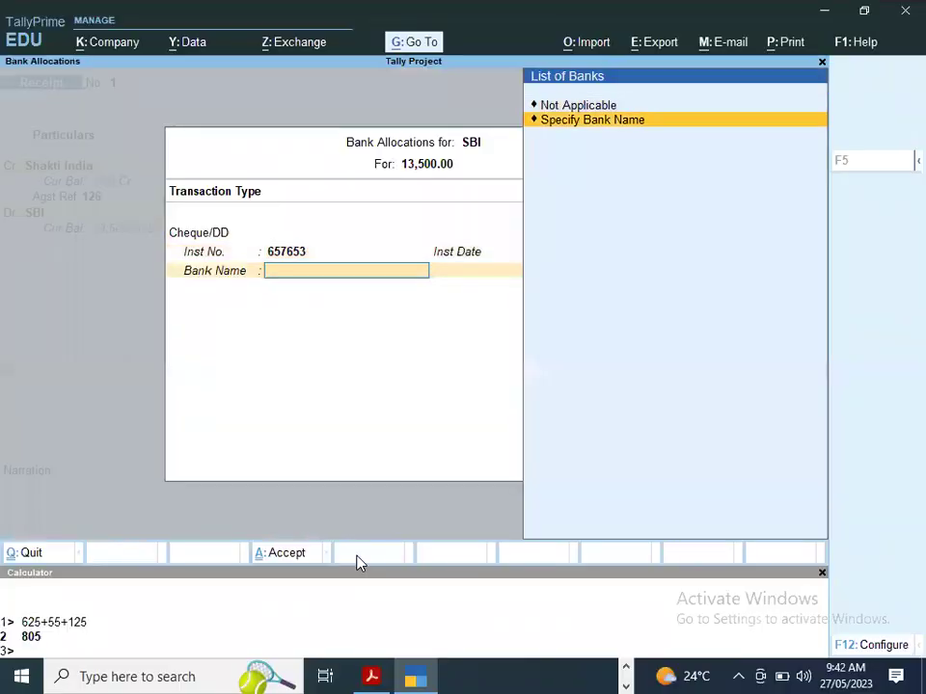
{"action": "key", "text": "Return"}
{"action": "key", "text": "alt+Tab"}
{"action": "key", "text": "alt+Tab"}
{"action": "type", "text": "Hdfc Bank"}
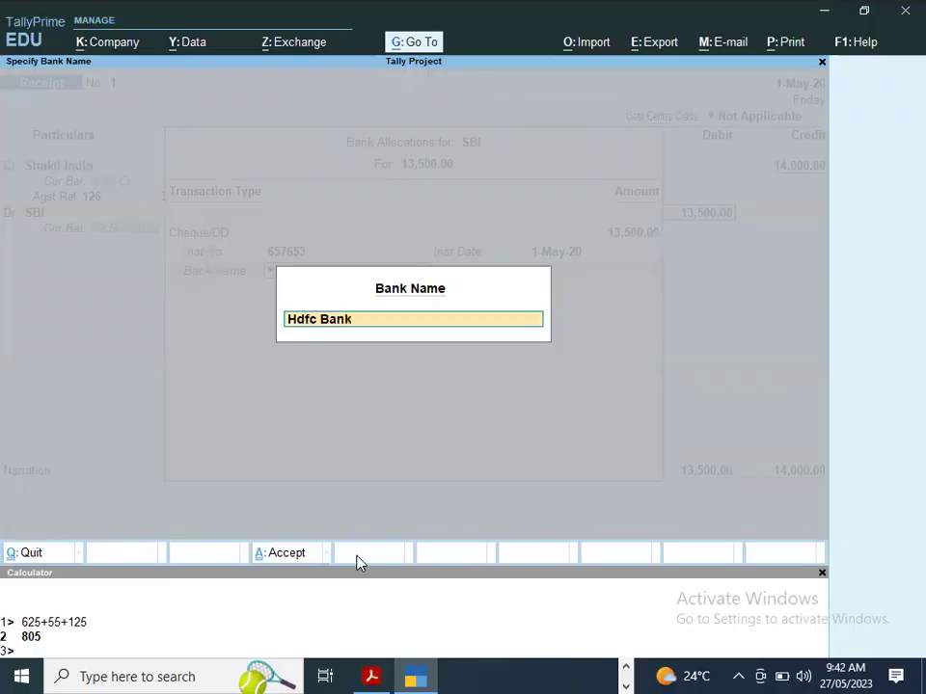
{"action": "key", "text": "Return"}
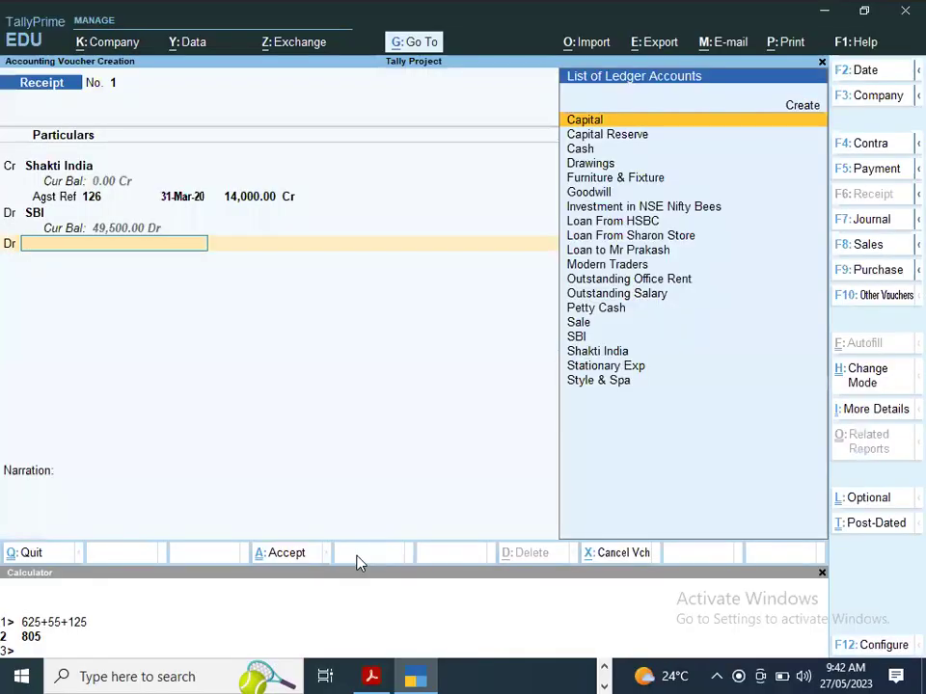
- Create a ledger named Discount Rec under Indirect Incomes for the second debit line of the receipt
{"action": "type", "text": "D"}
{"action": "key", "text": "alt+c"}
{"action": "type", "text": "iscount Rec"}
{"action": "key", "text": "Return"}
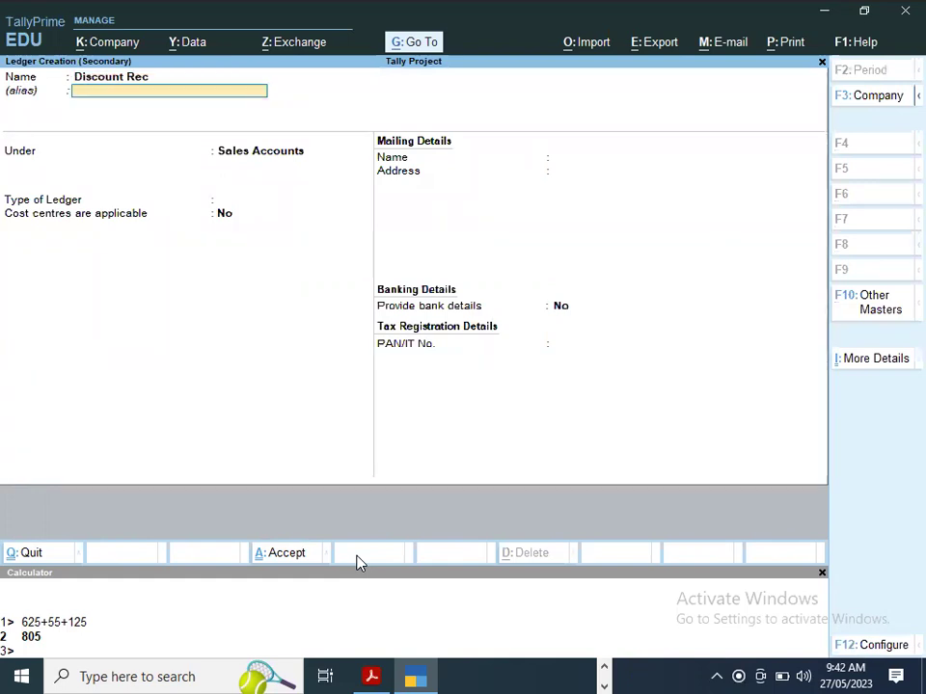
{"action": "key", "text": "Return"}
{"action": "type", "text": "In"}
{"action": "key", "text": "Down"}
{"action": "key", "text": "Down"}
{"action": "key", "text": "Down"}
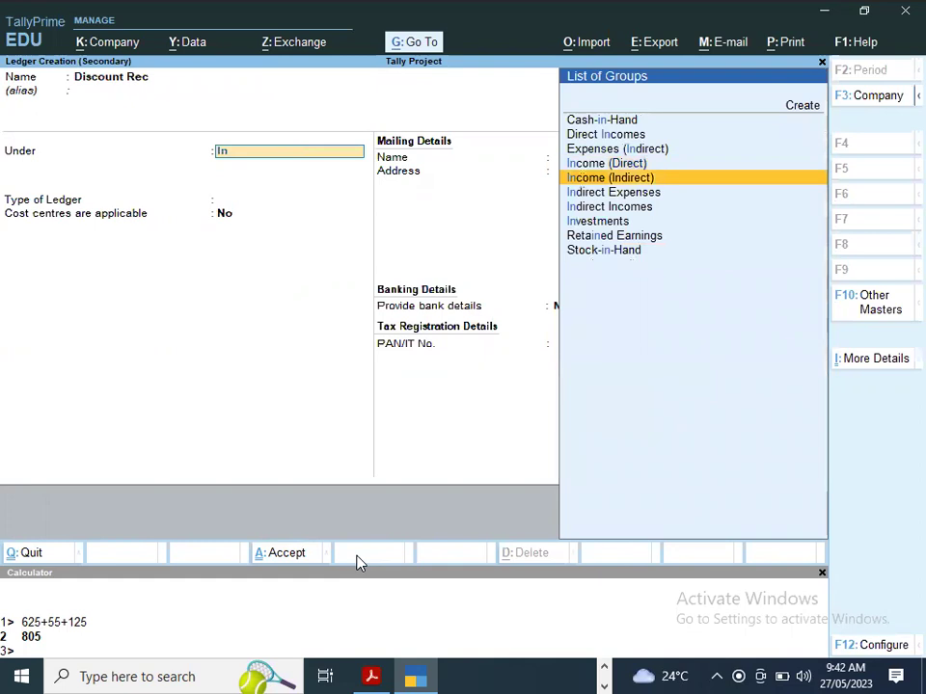
{"action": "key", "text": "Return"}
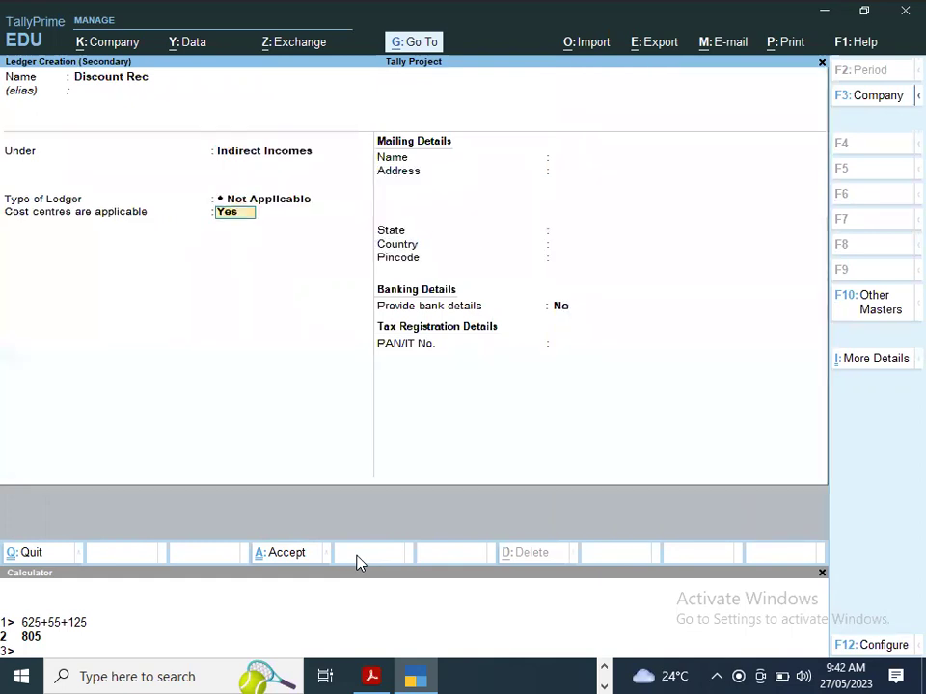
- Set cost centres to No for the Discount Rec ledger and save it
{"action": "type", "text": "n"}
{"action": "key", "text": "Return"}
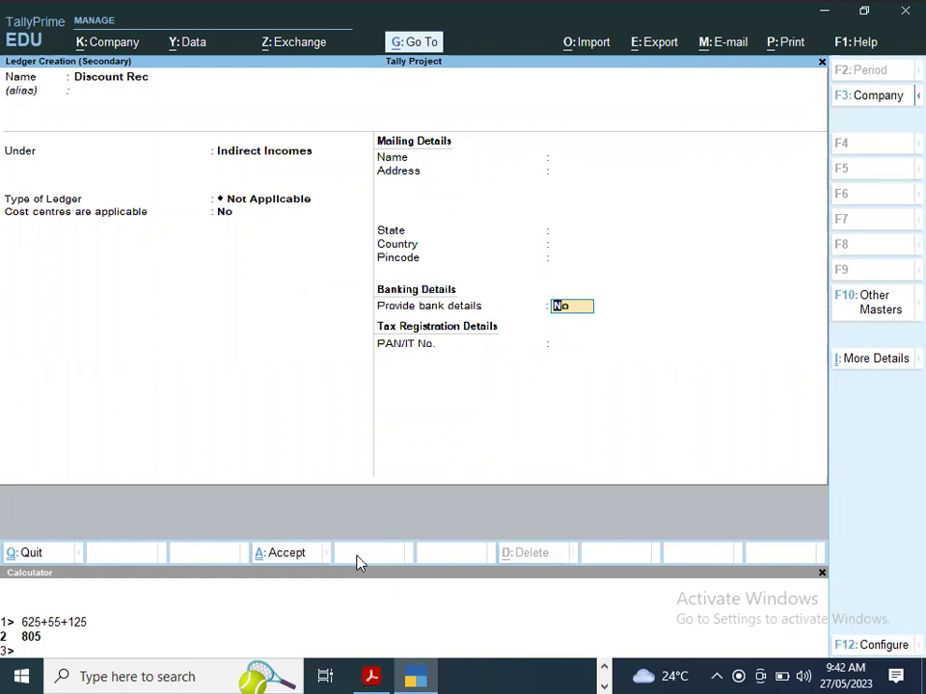
{"action": "key", "text": "Return"}
{"action": "key", "text": "y"}
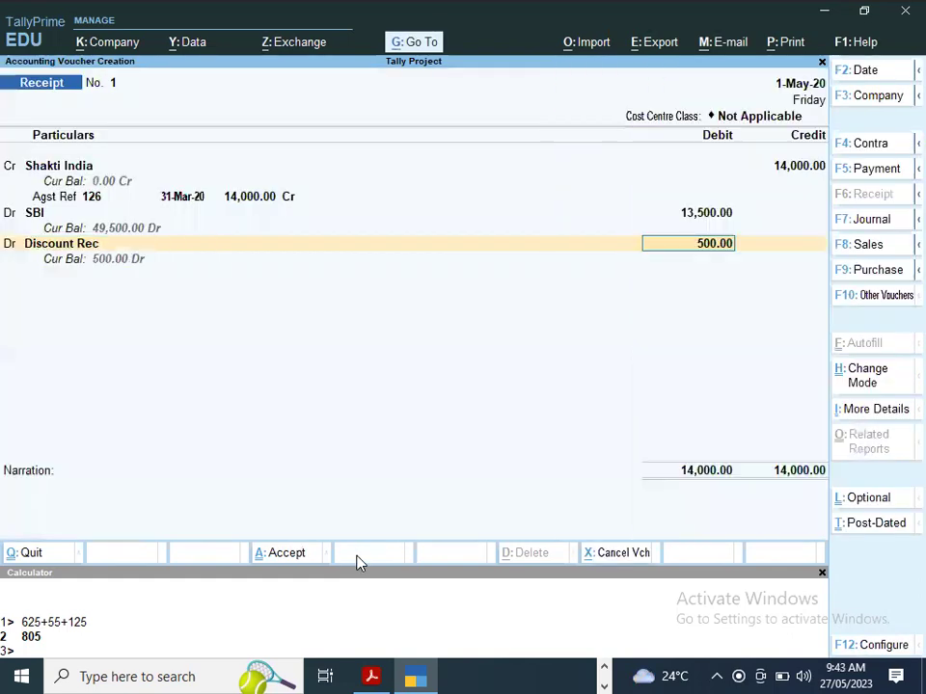
- Create a ledger named Discount Allowed under Indirect Expenses to replace Discount Rec on the receipt's second debit line
{"action": "key", "text": "BackSpace"}
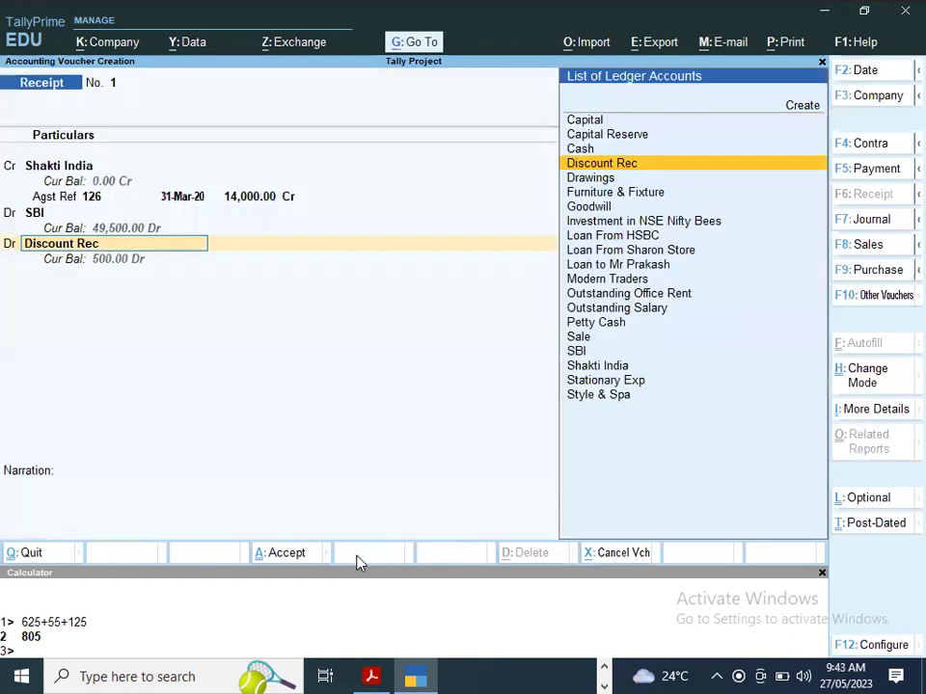
{"action": "key", "text": "alt+c"}
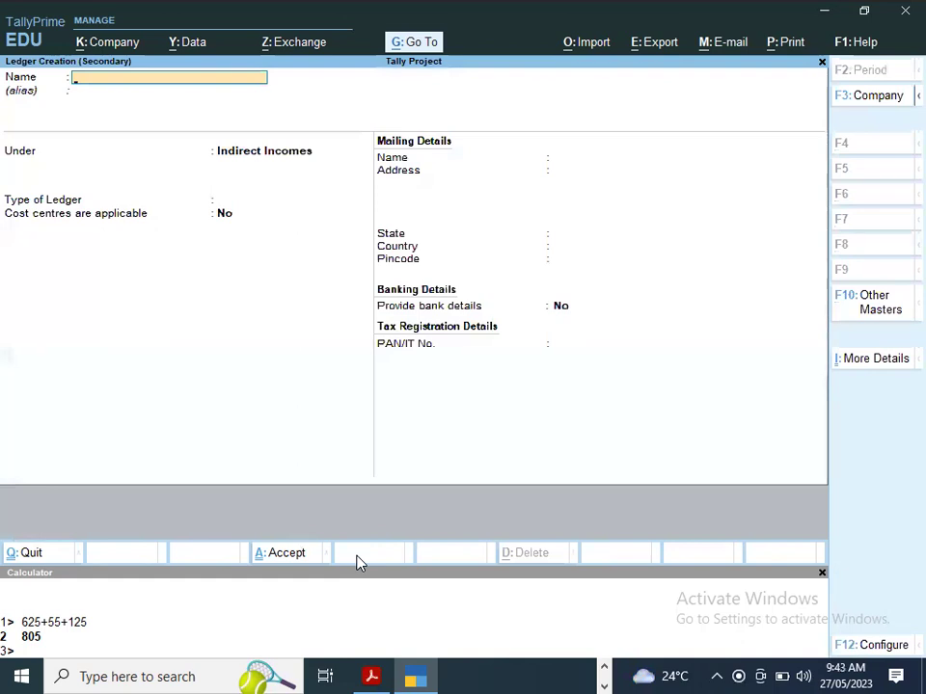
{"action": "type", "text": "Disc"}
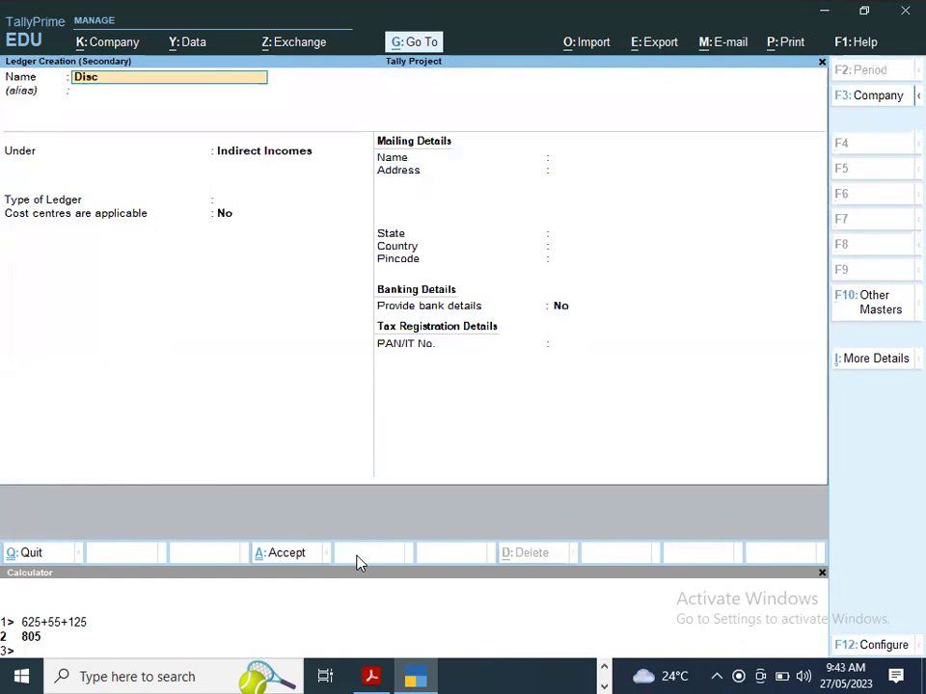
{"action": "type", "text": "ount Allowed"}
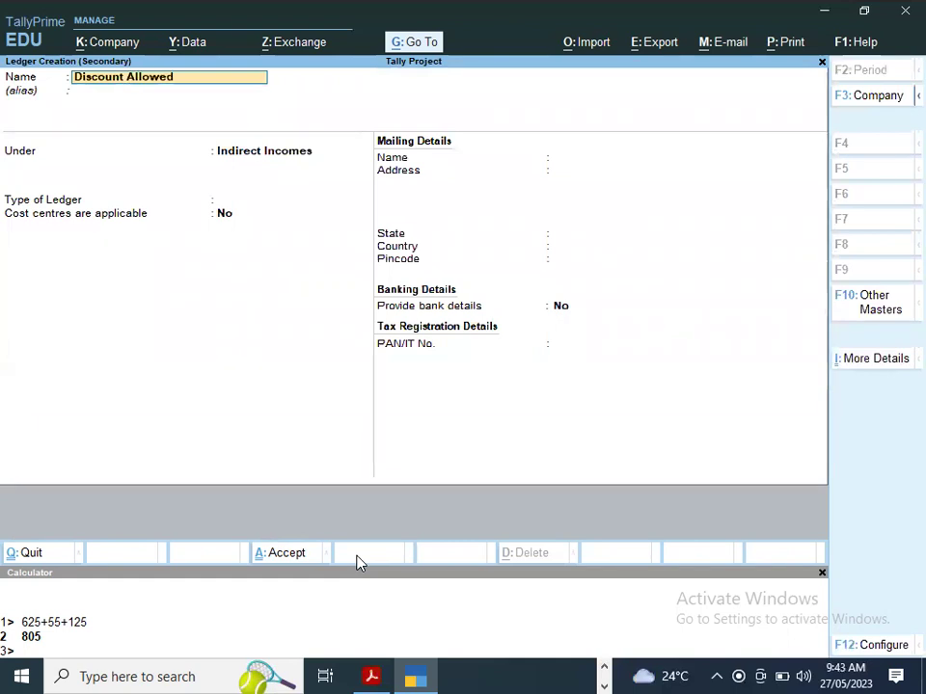
{"action": "key", "text": "Return"}
{"action": "key", "text": "Return"}
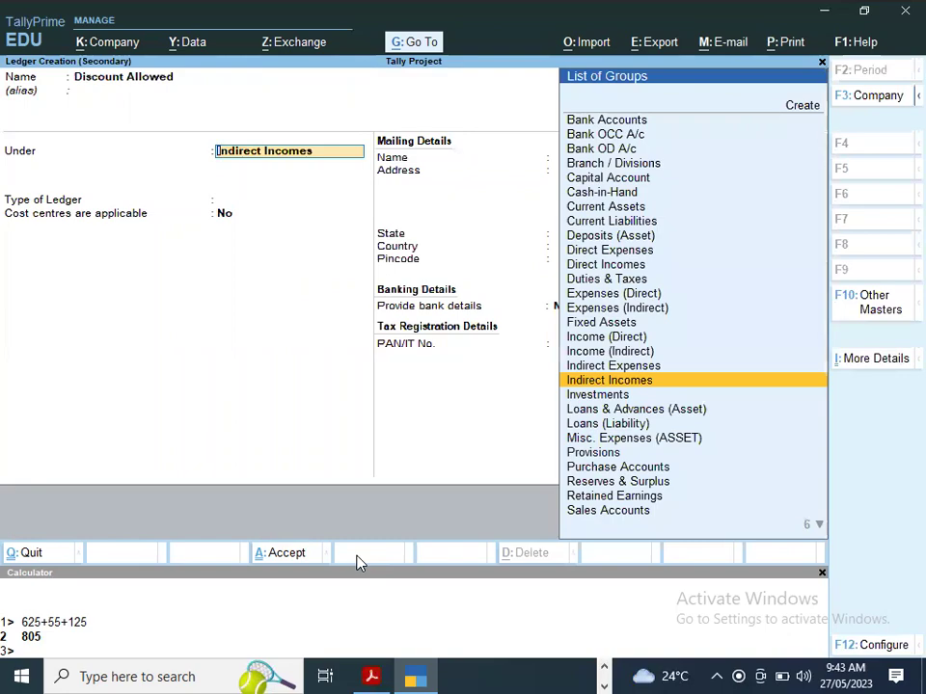
{"action": "key", "text": "alt+Tab"}
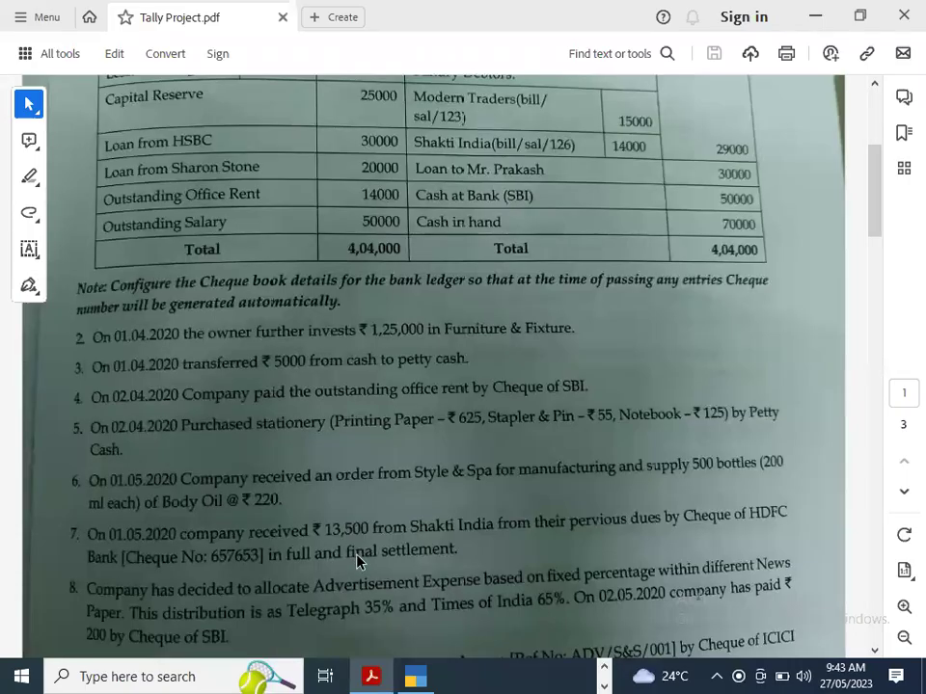
{"action": "key", "text": "alt+Tab"}
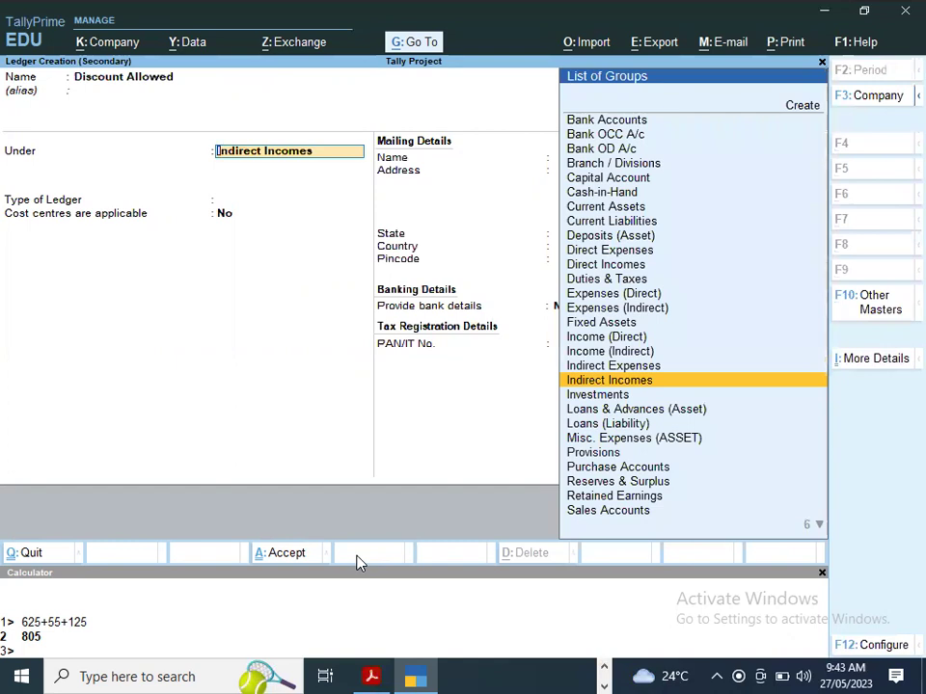
{"action": "type", "text": "Ind"}
{"action": "key", "text": "Return"}
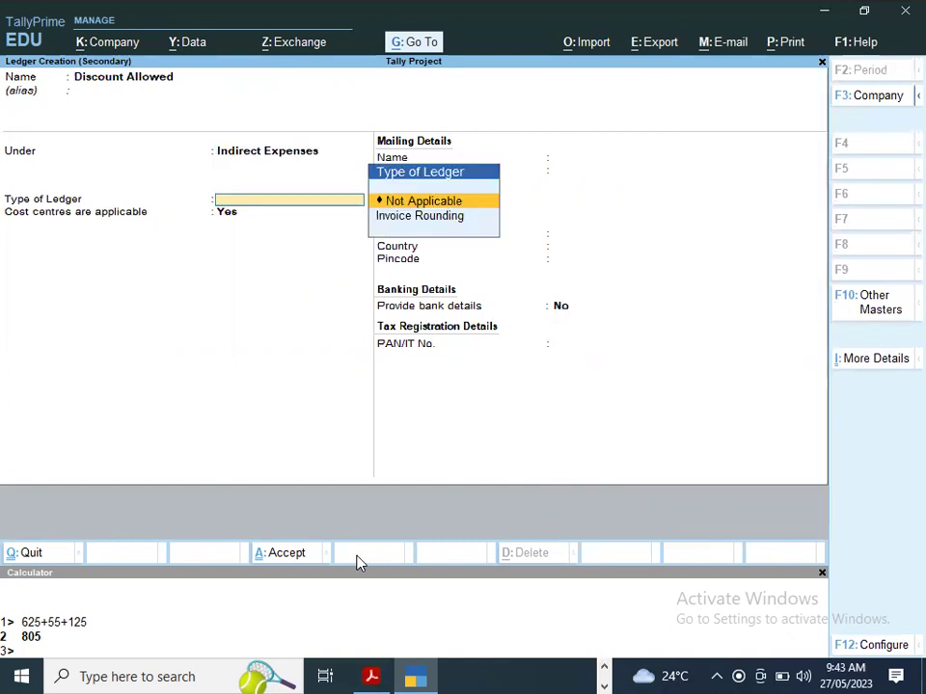
- Keep the Discount Allowed ledger's type as Not Applicable, set cost centres to No and save it
{"action": "key", "text": "Return"}
{"action": "type", "text": "N"}
{"action": "key", "text": "Return"}
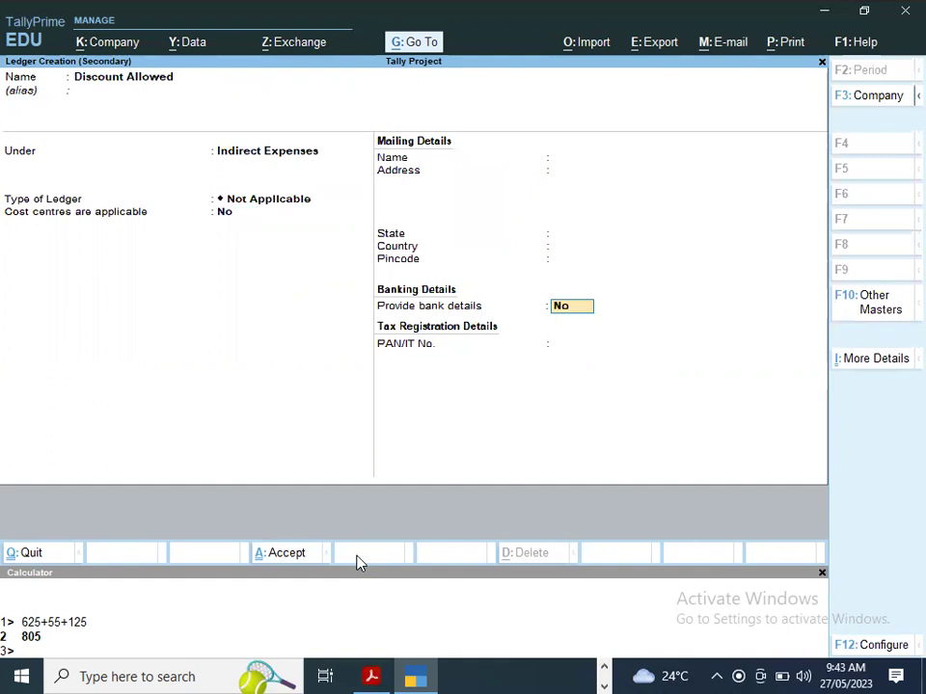
{"action": "key", "text": "Return"}
{"action": "key", "text": "Return"}
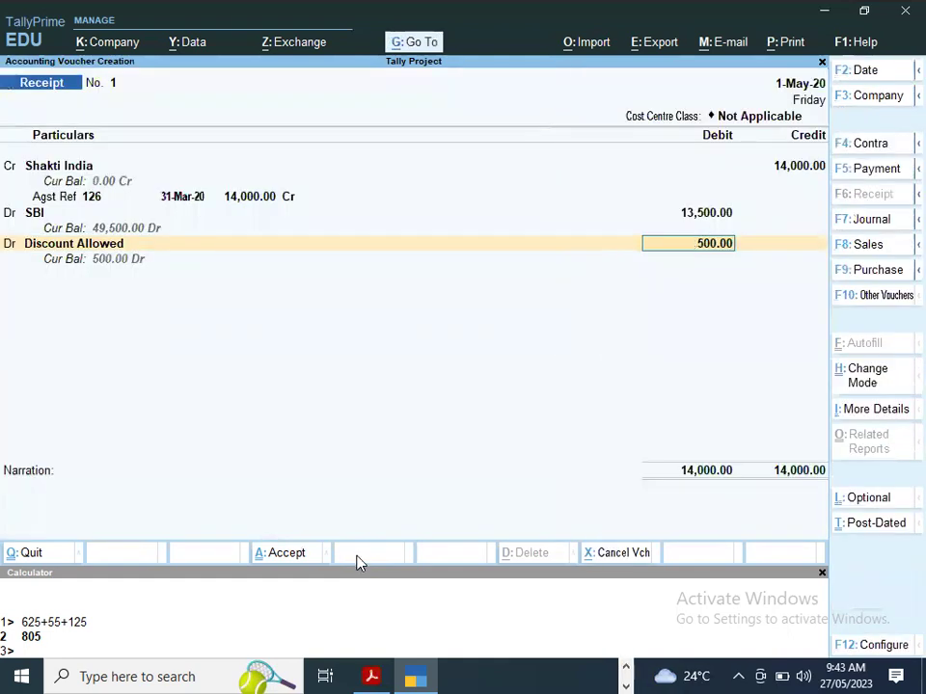
- Keep 500.00 as the Discount Allowed debit and save the Shakti India receipt without a narration
{"action": "key", "text": "Return"}
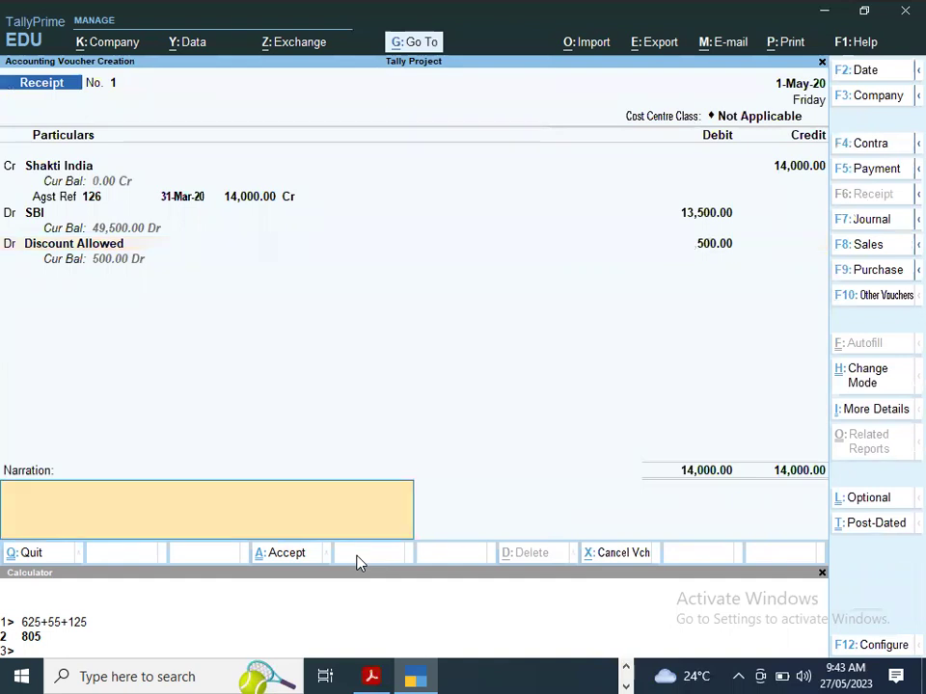
{"action": "key", "text": "Return"}
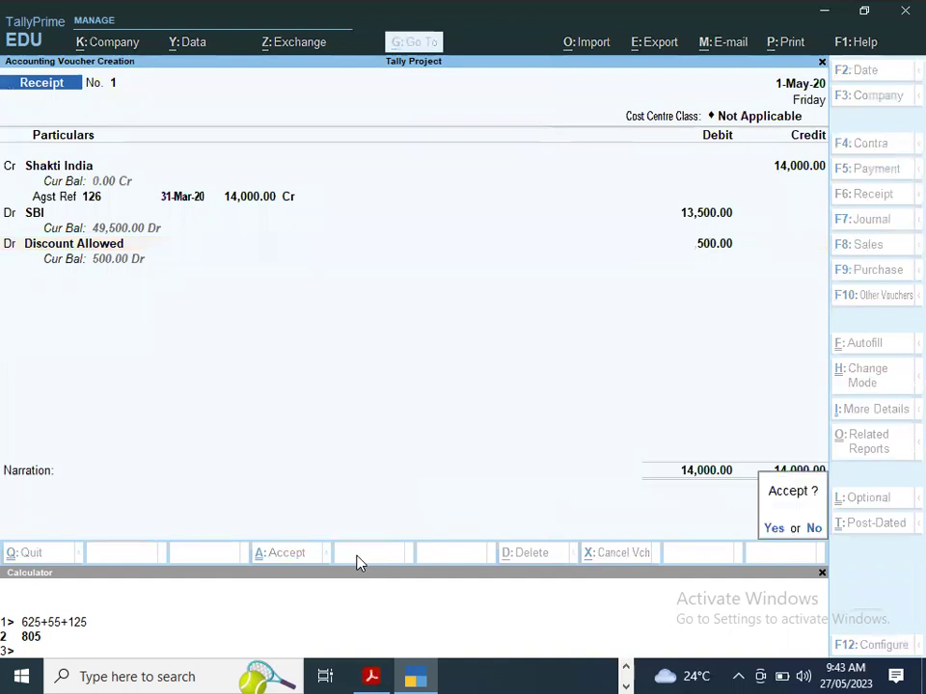
{"action": "key", "text": "Return"}
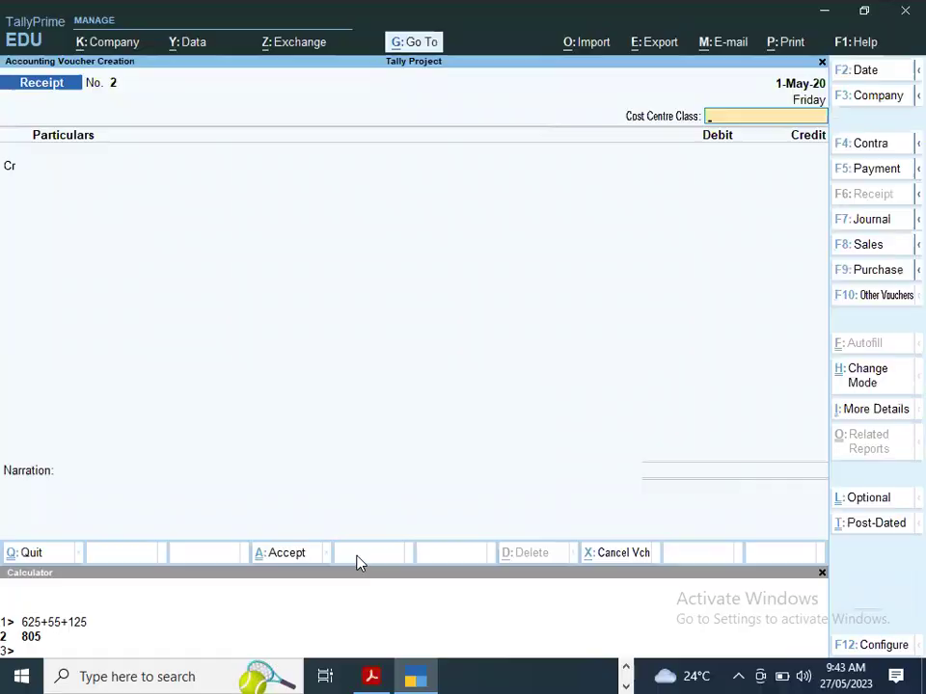
- Read transactions 8 and 9 in the project PDF and leave the blank receipt voucher for the Gateway of Tally
{"action": "key", "text": "alt+Tab"}
{"action": "scroll", "coordinate": [357, 564], "scroll_direction": "down", "scroll_amount": 3}
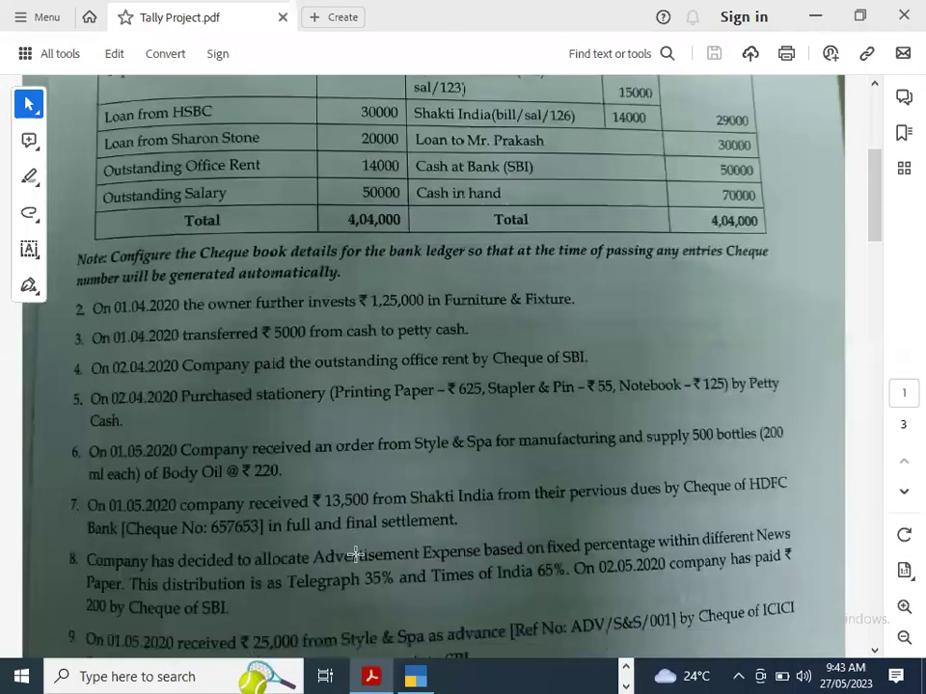
{"action": "scroll", "coordinate": [356, 554], "scroll_direction": "down", "scroll_amount": 2}
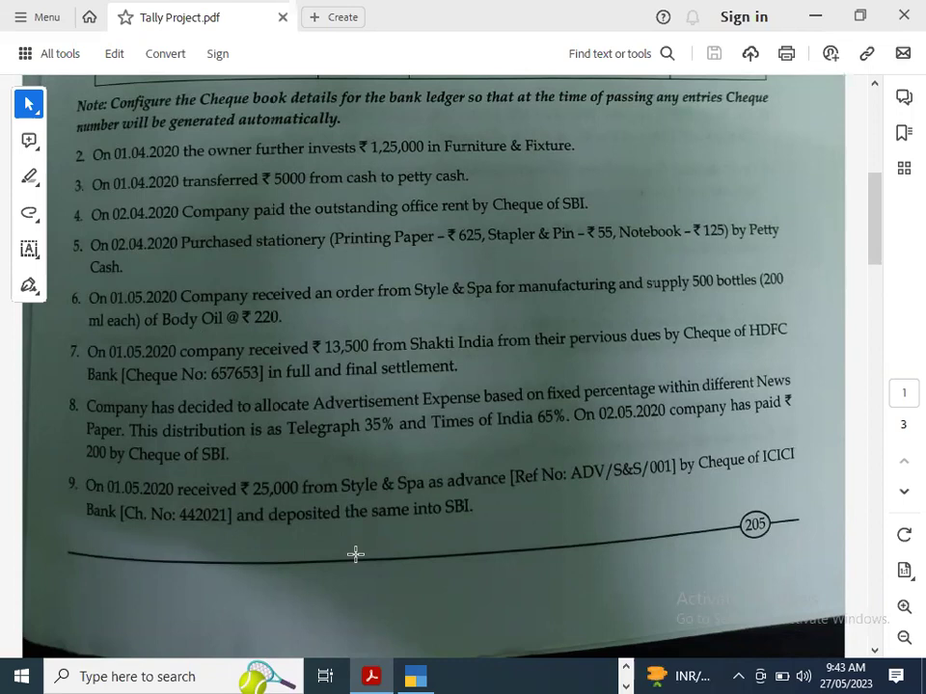
{"action": "key", "text": "alt+Tab"}
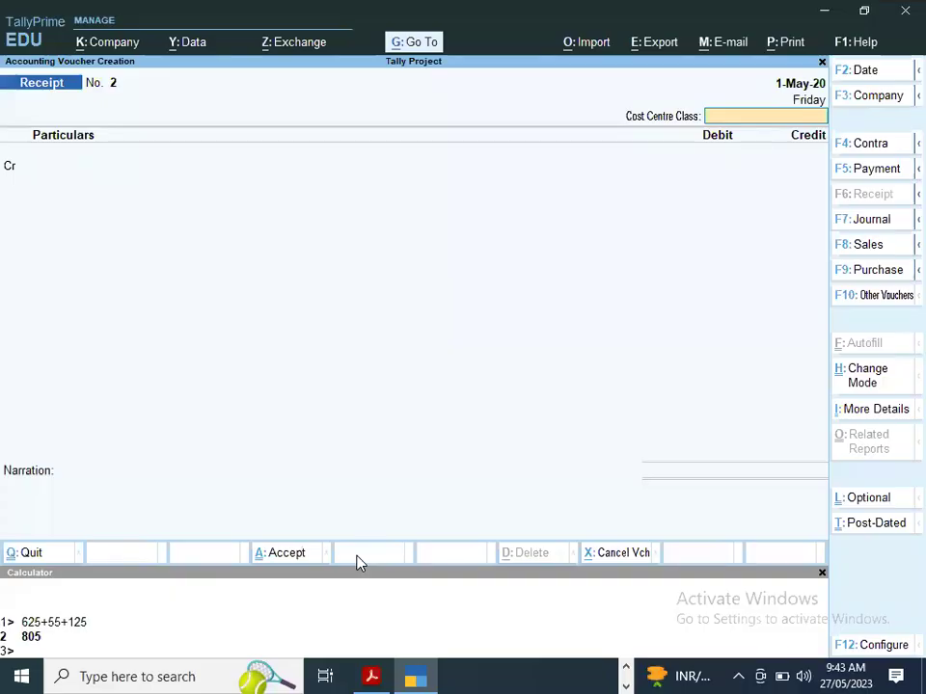
{"action": "key", "text": "Escape"}
{"action": "key", "text": "Return"}
{"action": "key", "text": "Escape"}
{"action": "key", "text": "n"}
{"action": "key", "text": "Down"}
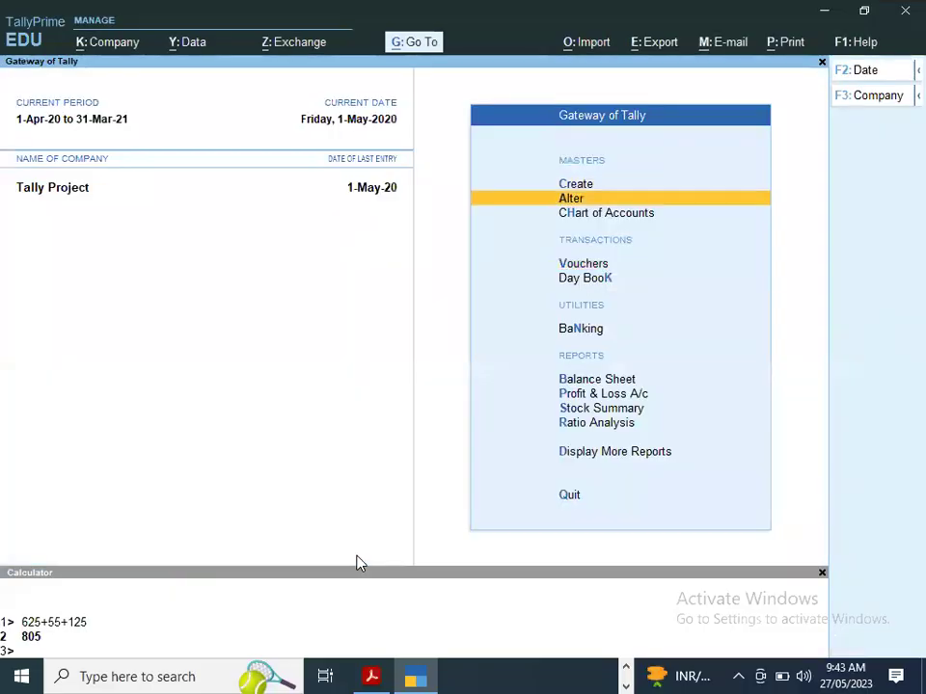
- Create a cost category named Advertisement Exp that allocates revenue items but not non-revenue items
{"action": "key", "text": "Up"}
{"action": "key", "text": "Return"}
{"action": "key", "text": "Down"}
{"action": "key", "text": "Down"}
{"action": "key", "text": "Up"}
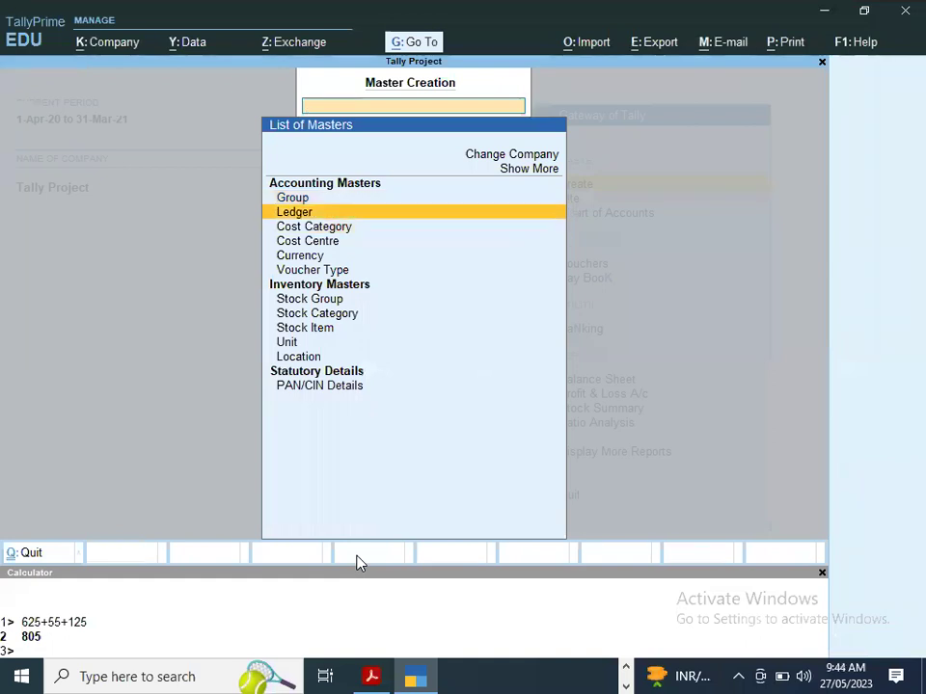
{"action": "key", "text": "Down"}
{"action": "key", "text": "Return"}
{"action": "key", "text": "alt+Tab"}
{"action": "key", "text": "alt+Tab"}
{"action": "type", "text": "Advertisement Exp"}
{"action": "key", "text": "Return"}
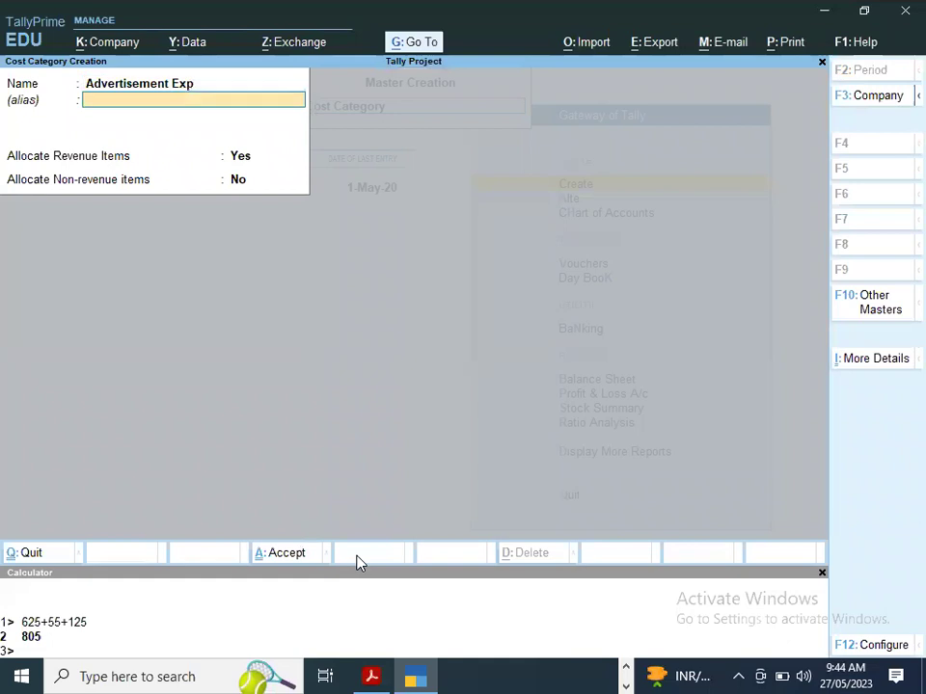
{"action": "key", "text": "Return"}
{"action": "key", "text": "Return"}
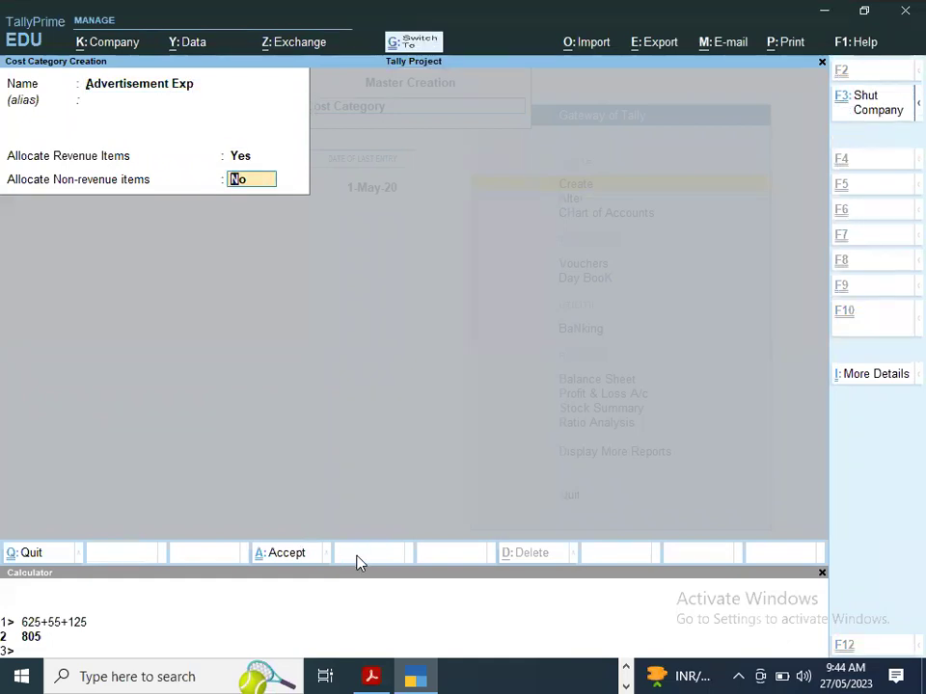
{"action": "key", "text": "Return"}
{"action": "key", "text": "Escape"}
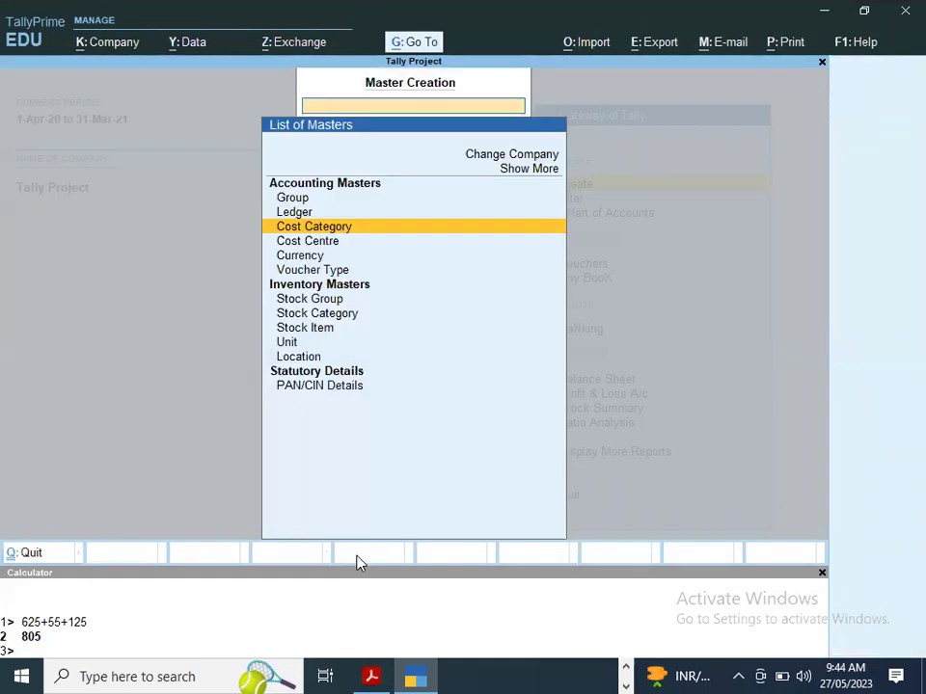
- Start a new cost centre and assign it to the Advertisement Exp category
{"action": "key", "text": "Escape"}
{"action": "key", "text": "Return"}
{"action": "key", "text": "Down"}
{"action": "key", "text": "Down"}
{"action": "key", "text": "Down"}
{"action": "key", "text": "Up"}
{"action": "key", "text": "Up"}
{"action": "key", "text": "Down"}
{"action": "key", "text": "Down"}
{"action": "key", "text": "Return"}
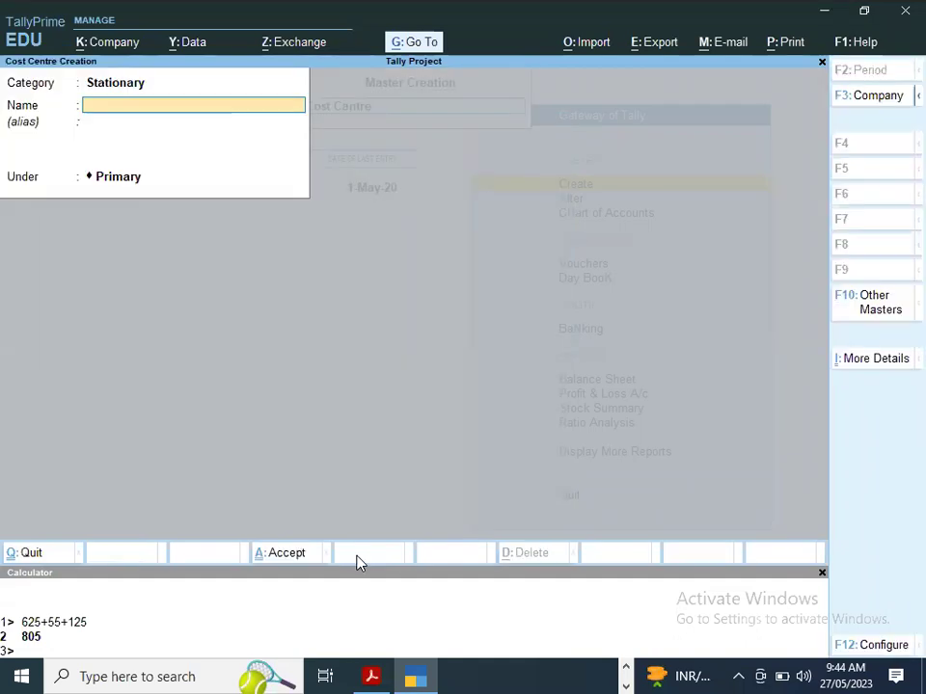
{"action": "key", "text": "BackSpace"}
{"action": "key", "text": "Down"}
{"action": "key", "text": "Return"}
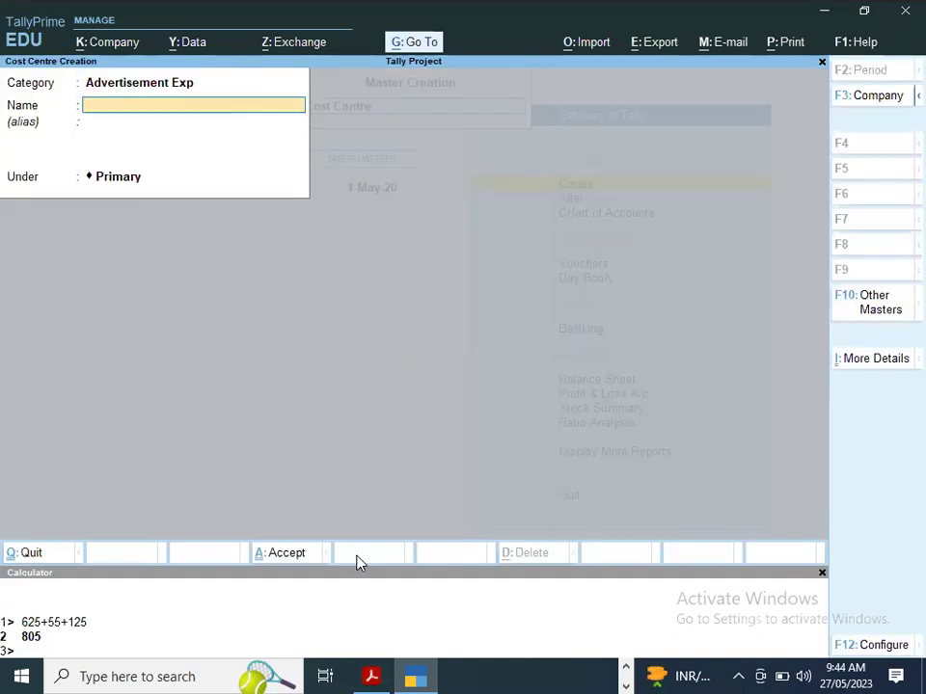
- Name the cost centre Telegraph, as given in transaction 8 of the project PDF, and save it
{"action": "key", "text": "alt+Tab"}
{"action": "key", "text": "alt+Tab"}
{"action": "type", "text": "Telegrapg"}
{"action": "key", "text": "BackSpace"}
{"action": "type", "text": "h"}
{"action": "key", "text": "ctrl+a"}
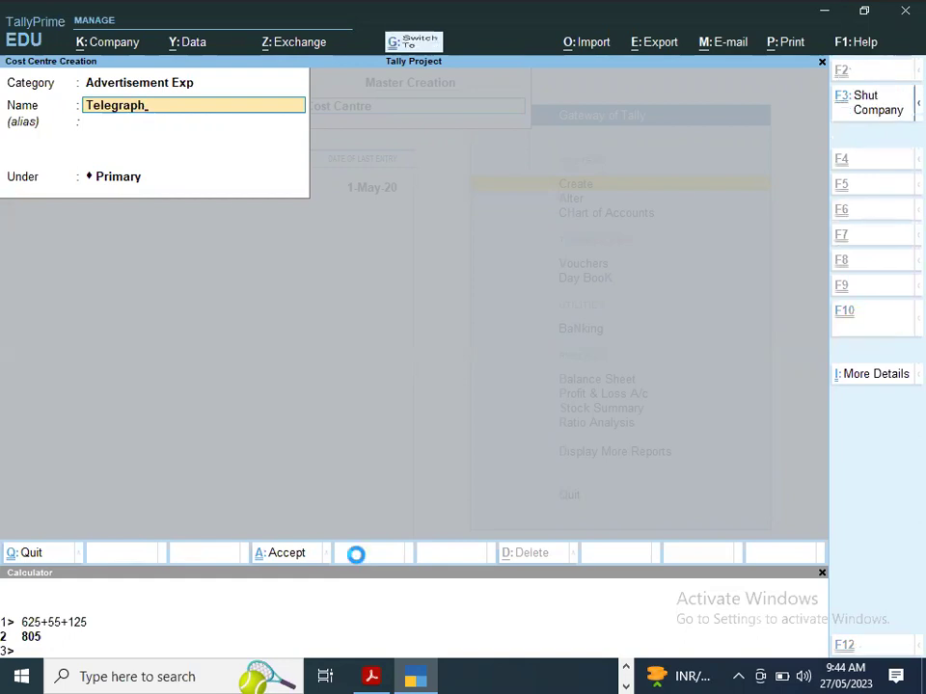
- Create a second cost centre named Time of India under Primary in the Advertisement Exp category
{"action": "type", "text": "Tim"}
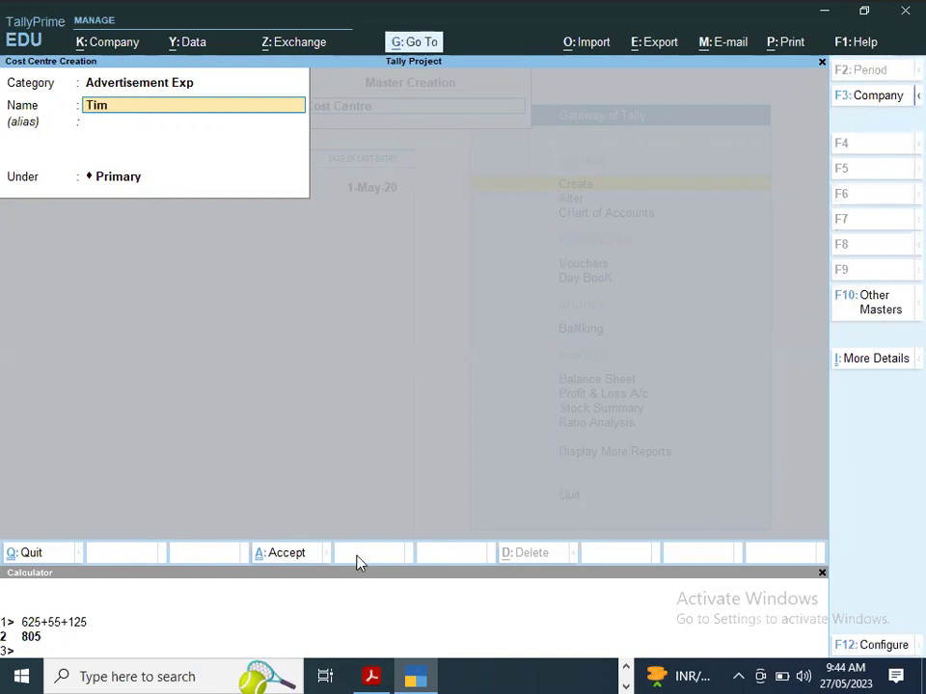
{"action": "type", "text": "e of India"}
{"action": "key", "text": "Return"}
{"action": "key", "text": "Return"}
{"action": "key", "text": "Return"}
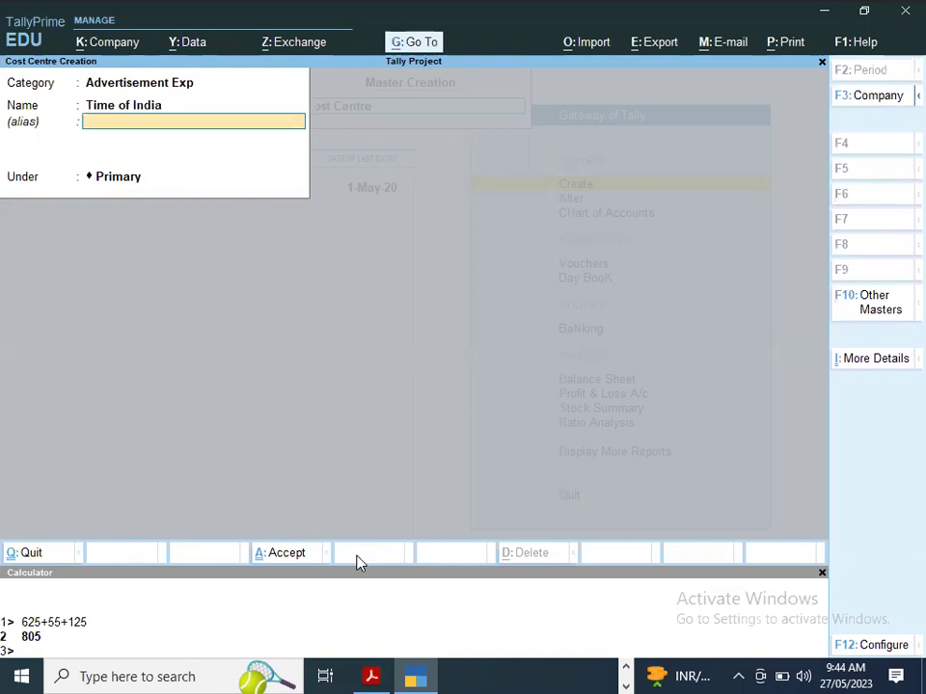
{"action": "key", "text": "Return"}
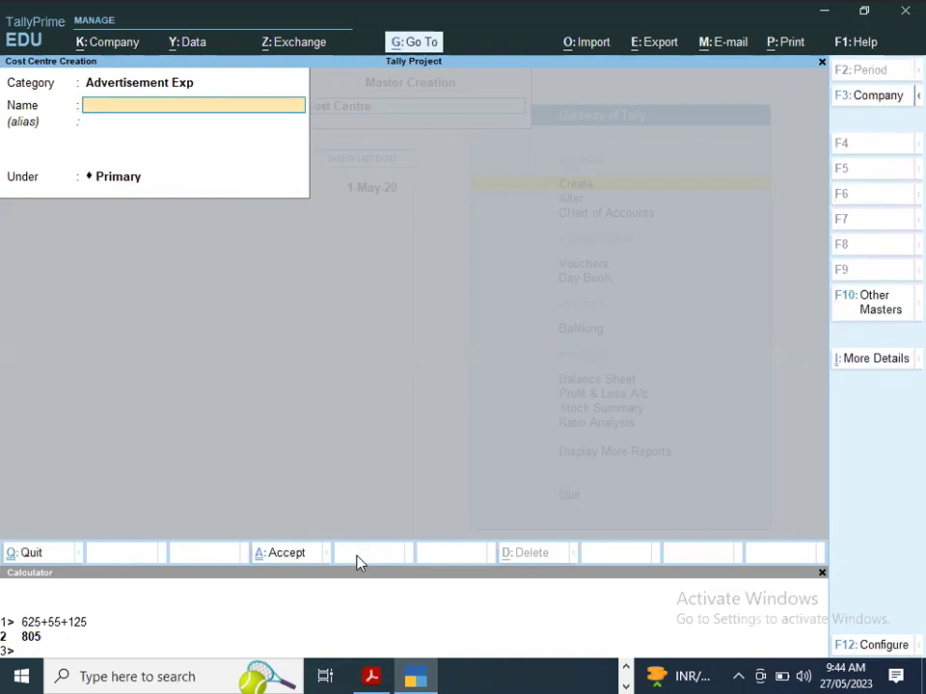
- Expand the list of masters to show more types and open the creation of cost centre classes
{"action": "key", "text": "Escape"}
{"action": "key", "text": "Escape"}
{"action": "key", "text": "Return"}
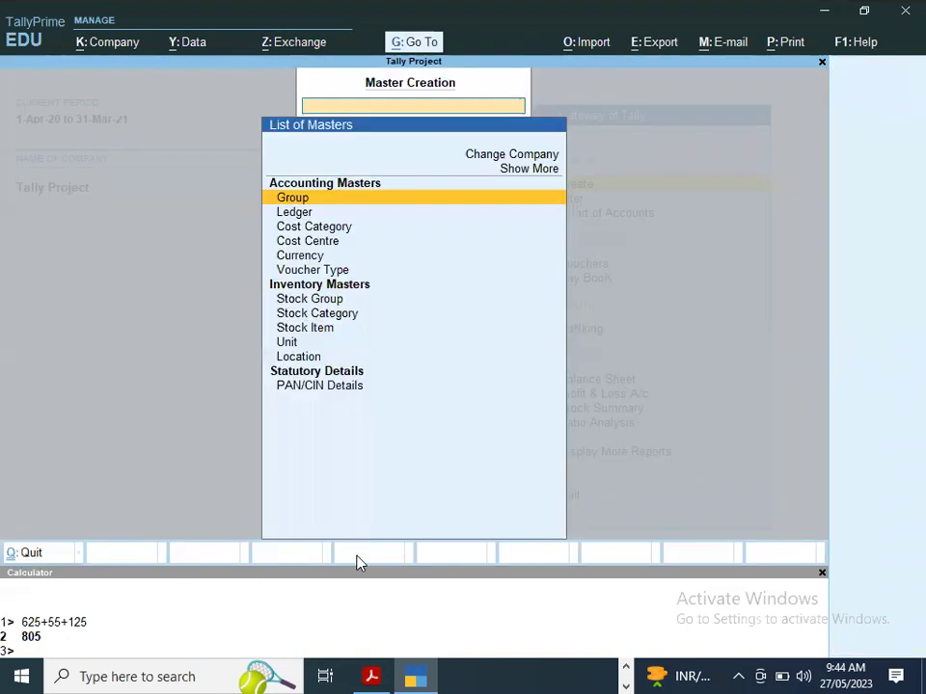
{"action": "key", "text": "Up"}
{"action": "key", "text": "Return"}
{"action": "key", "text": "Down"}
{"action": "key", "text": "Down"}
{"action": "key", "text": "Down"}
{"action": "key", "text": "Down"}
{"action": "key", "text": "Down"}
{"action": "key", "text": "Down"}
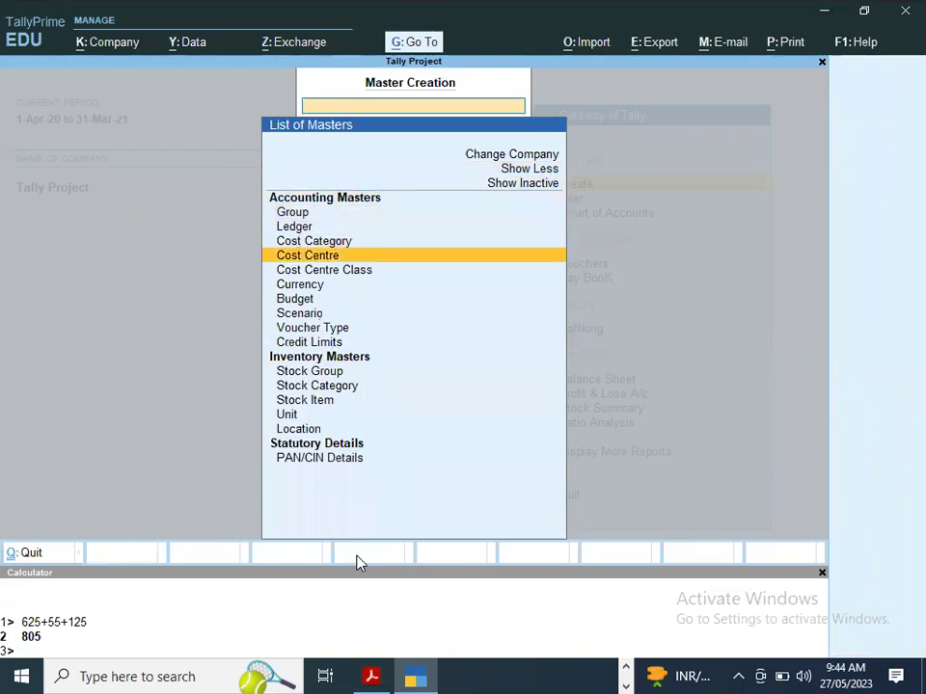
{"action": "key", "text": "Return"}
- Name the new cost centre class Advertiment Dist. and open its automatic cost allocation
{"action": "type", "text": "Ad"}
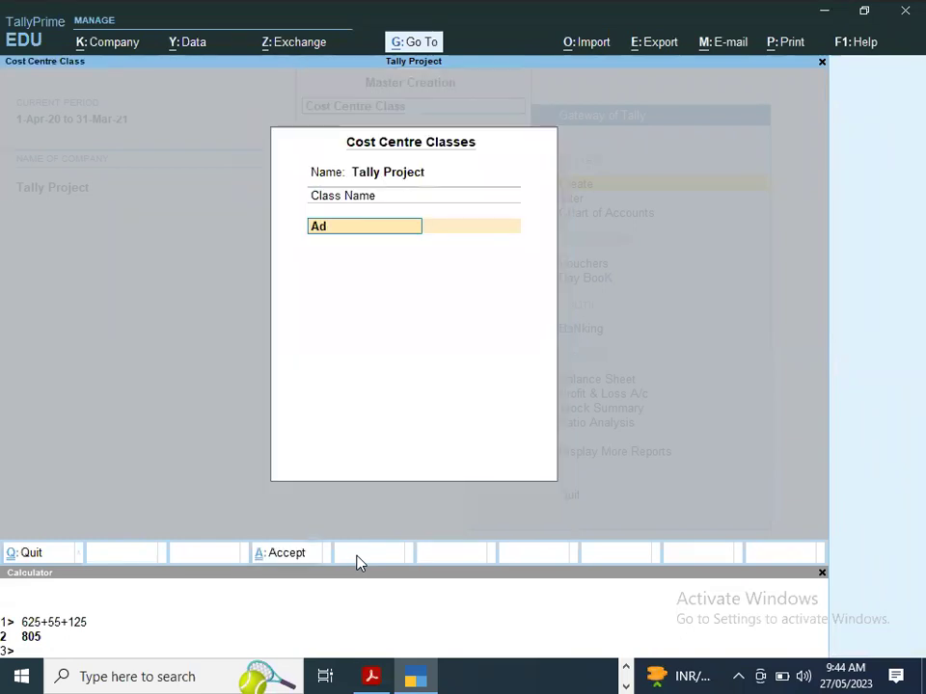
{"action": "type", "text": "vertiment Dit"}
{"action": "key", "text": "BackSpace"}
{"action": "type", "text": "st."}
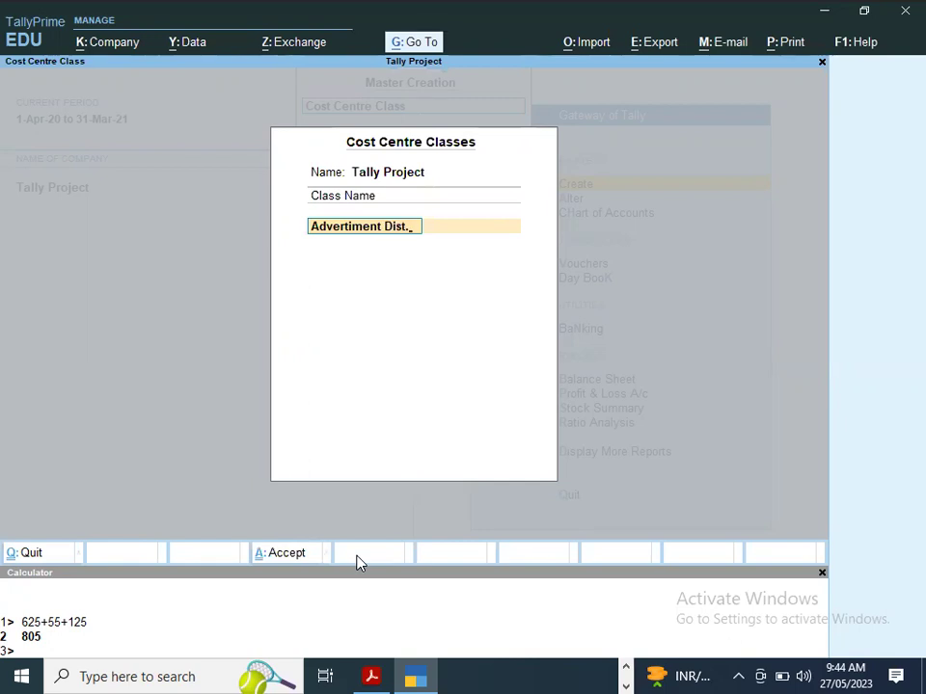
{"action": "key", "text": "Return"}
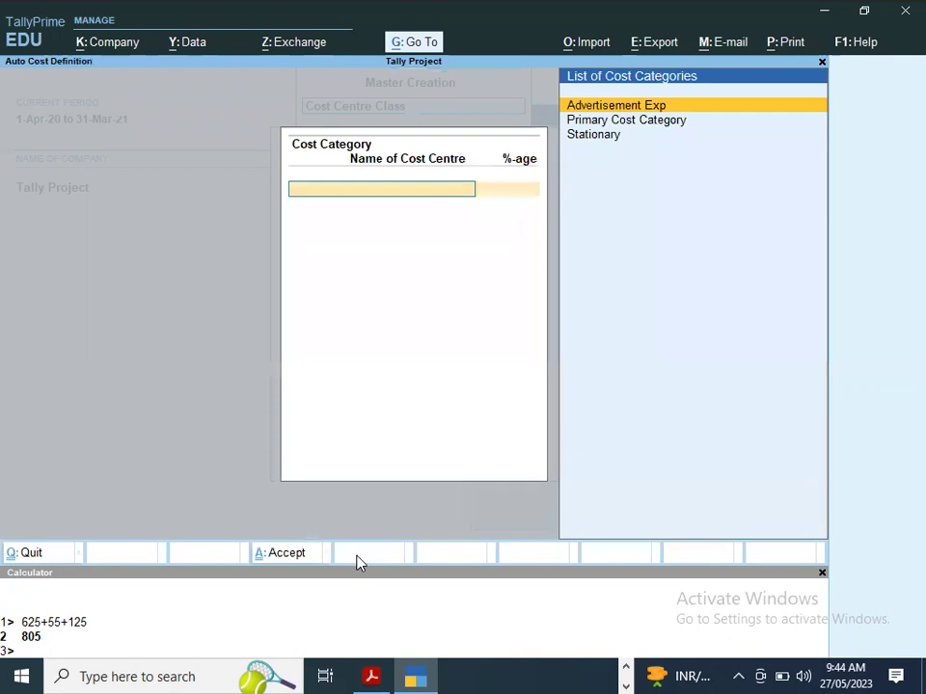
- Allocate Advertisement Exp in the class as 35% to Telegraph and 65% to Time of India, then save it
{"action": "key", "text": "Return"}
{"action": "key", "text": "Return"}
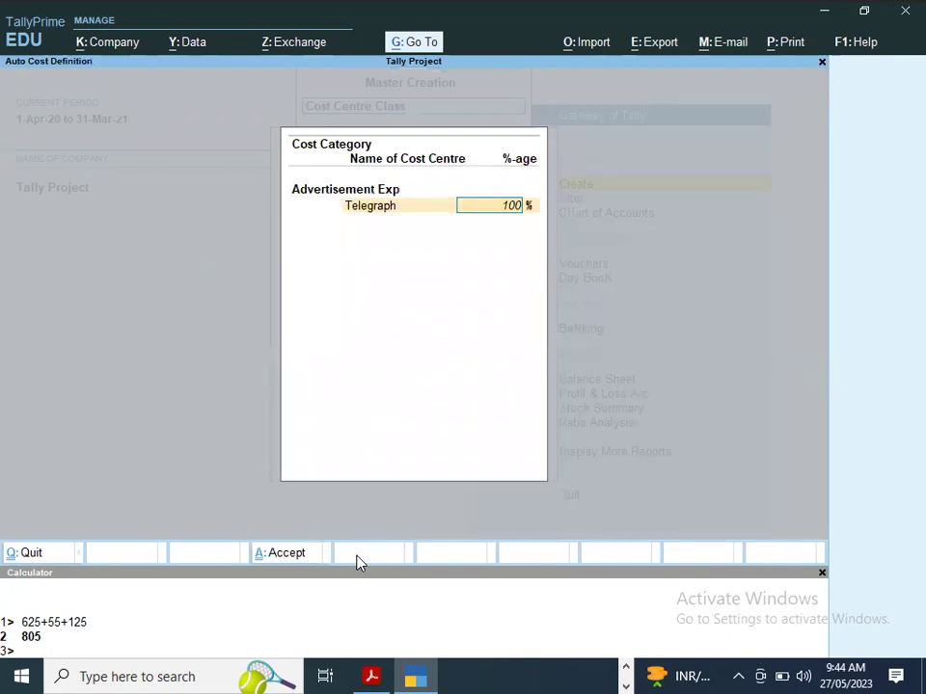
{"action": "key", "text": "alt+Tab"}
{"action": "key", "text": "alt+Tab"}
{"action": "type", "text": "35"}
{"action": "key", "text": "Return"}
{"action": "key", "text": "Return"}
{"action": "key", "text": "Return"}
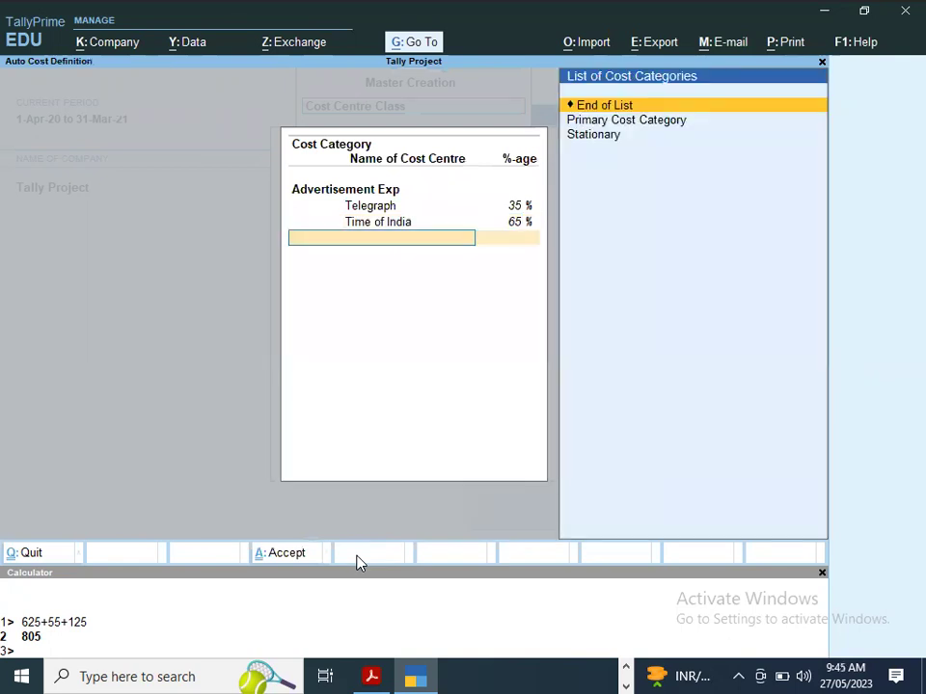
{"action": "key", "text": "Return"}
{"action": "key", "text": "Return"}
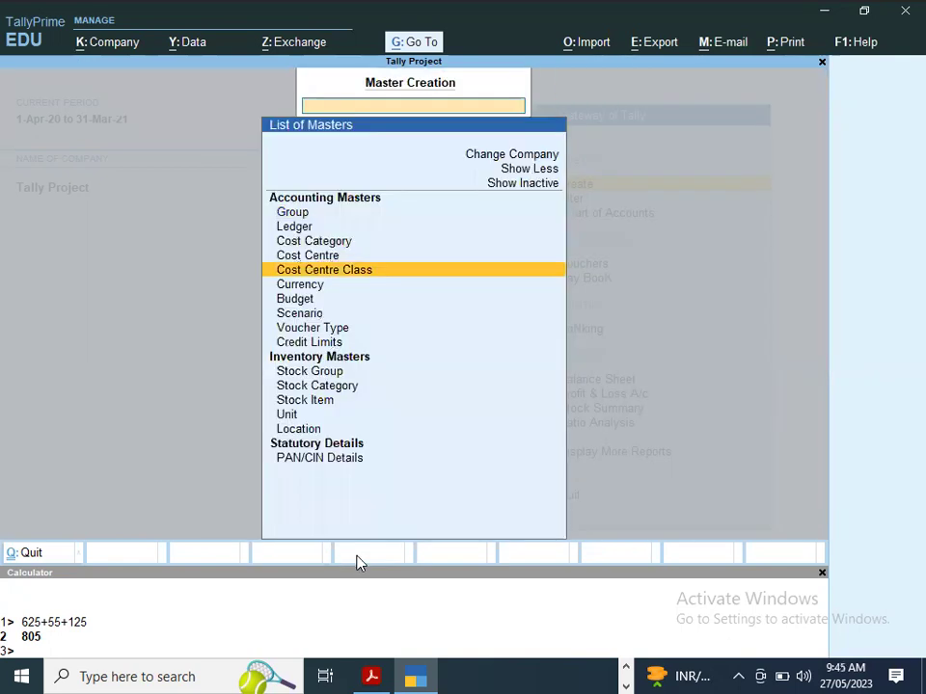
- Reopen the Advertiment Dist. cost centre class to check its Telegraph and Time of India allocation, and accept it as is
{"action": "key", "text": "Return"}
{"action": "key", "text": "Return"}
{"action": "key", "text": "ctrl+a"}
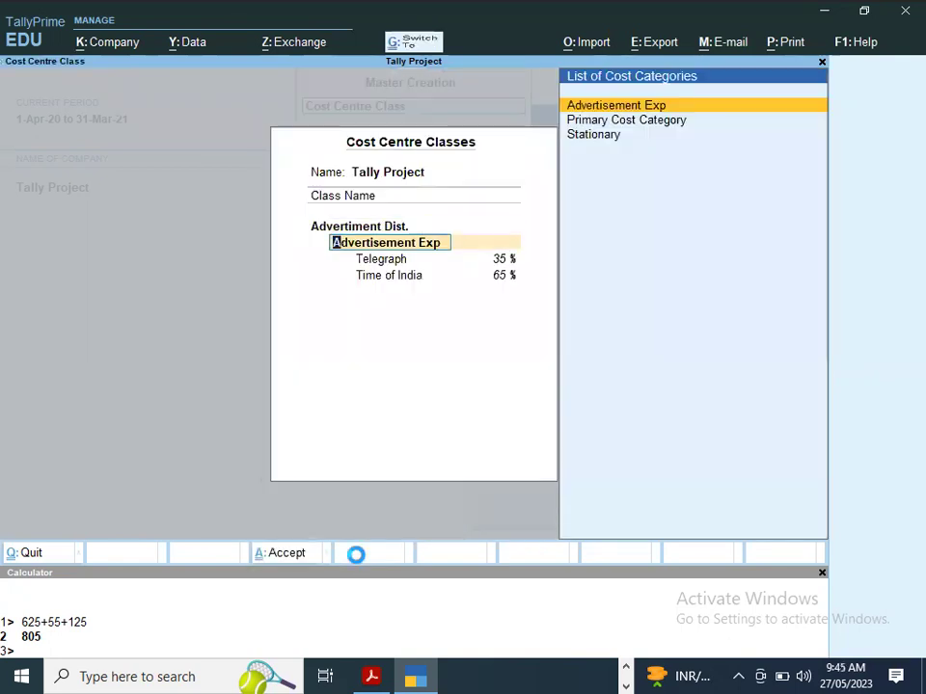
{"action": "key", "text": "Escape"}
- Start a payment voucher dated 2-May-20 and assign it the cost centre class Advertiment Dist
{"action": "key", "text": "Down"}
{"action": "key", "text": "v"}
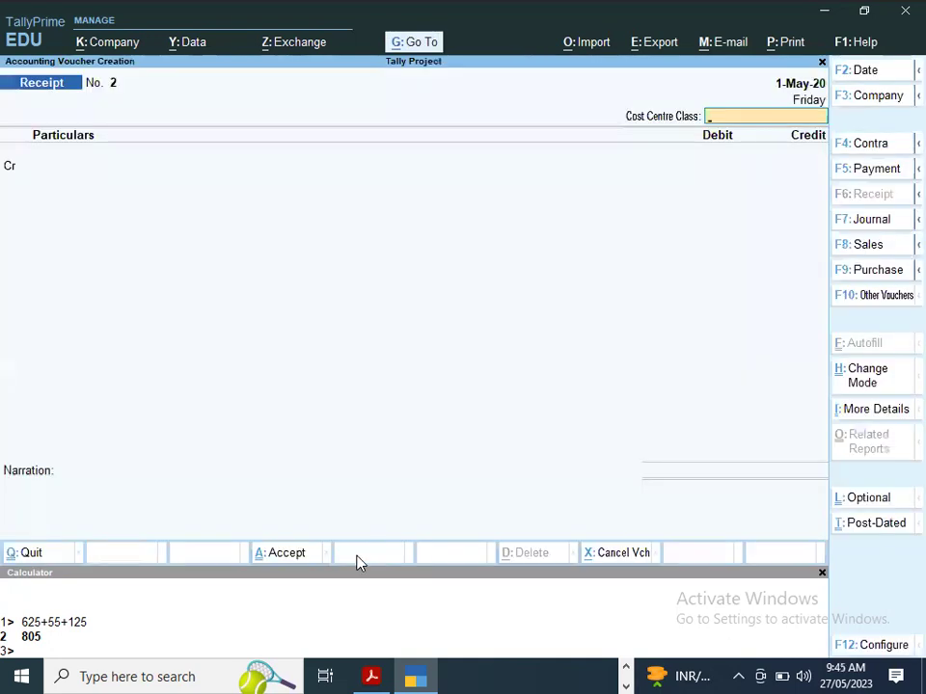
{"action": "key", "text": "F5"}
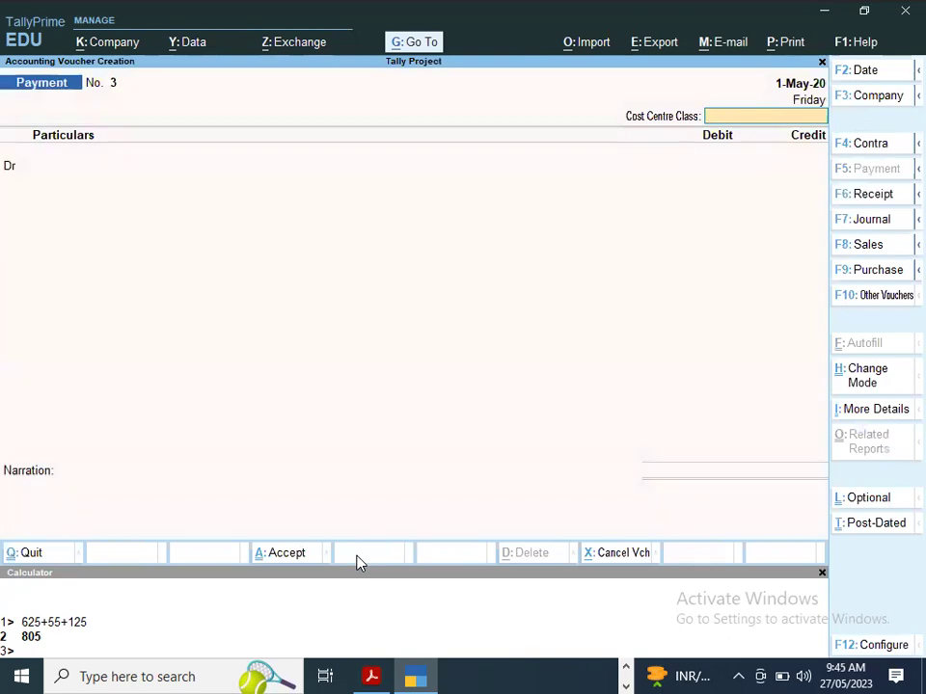
{"action": "key", "text": "F2"}
{"action": "key", "text": "alt+Tab"}
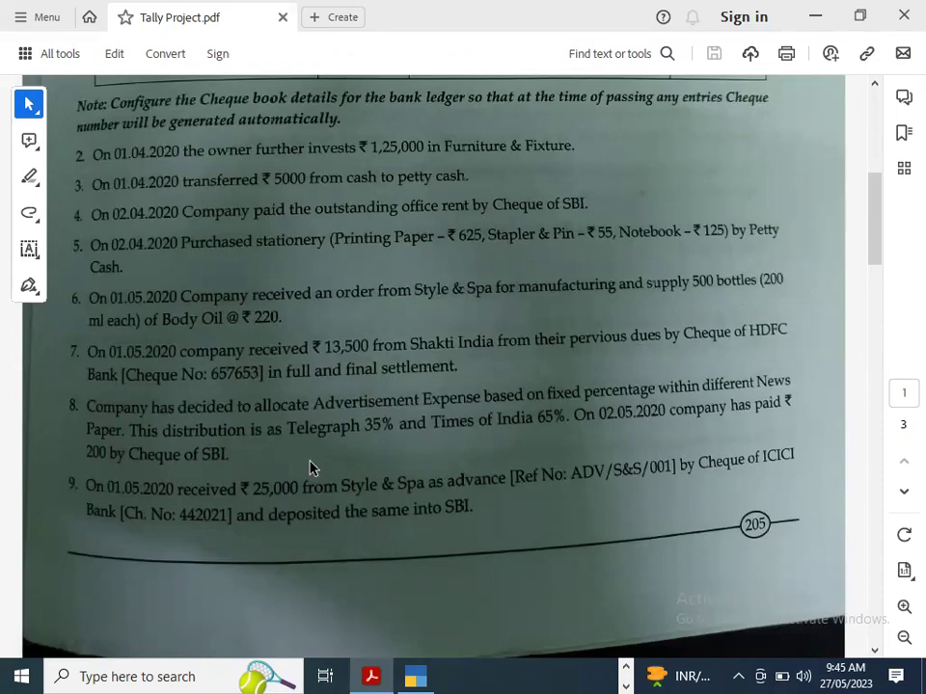
{"action": "key", "text": "alt+Tab"}
{"action": "key", "text": "Return"}
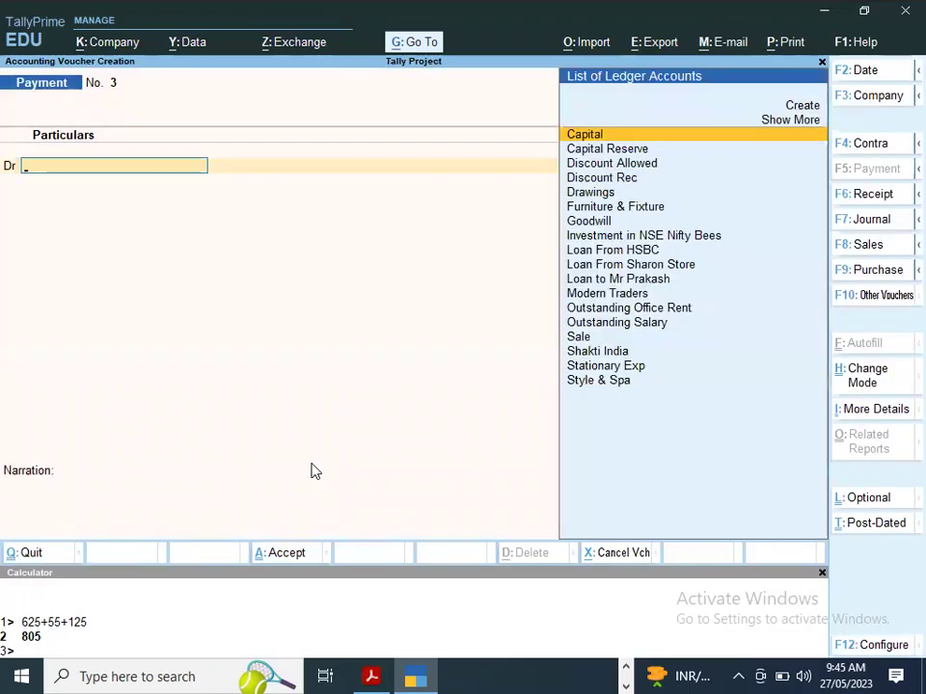
{"action": "key", "text": "Down"}
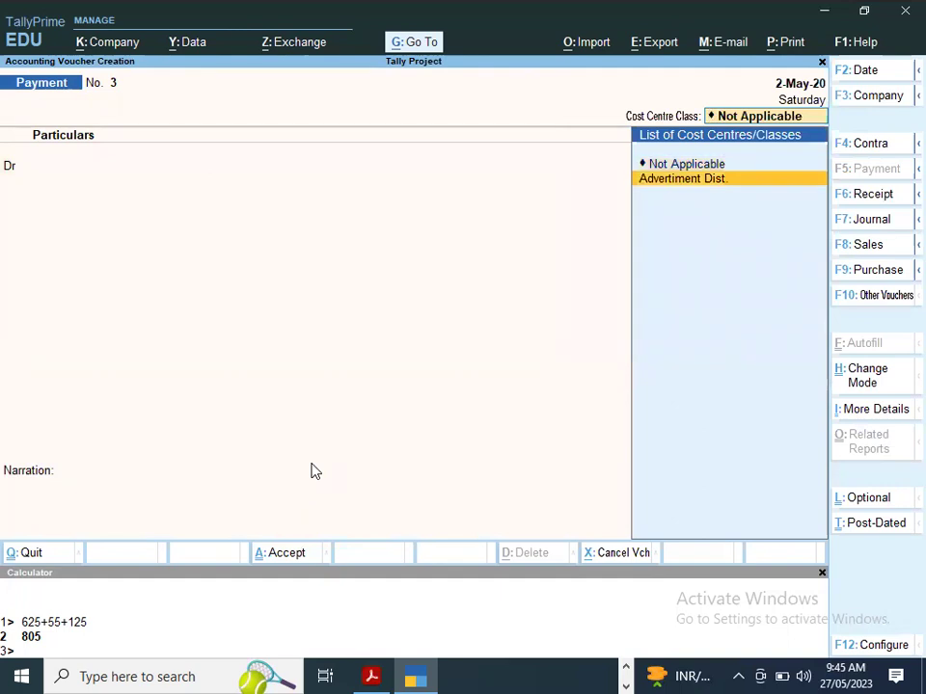
{"action": "key", "text": "Return"}
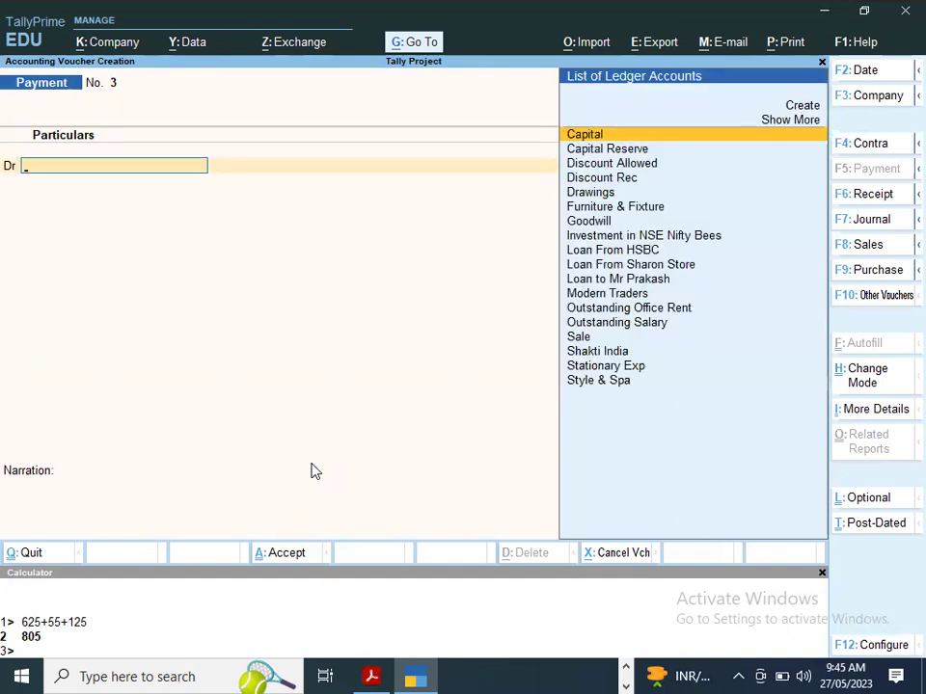
- Create the ledger Advertisement Exp under Indirect Expenses with cost centres applicable and use it as the voucher's debit account
{"action": "type", "text": "Ad"}
{"action": "key", "text": "alt+c"}
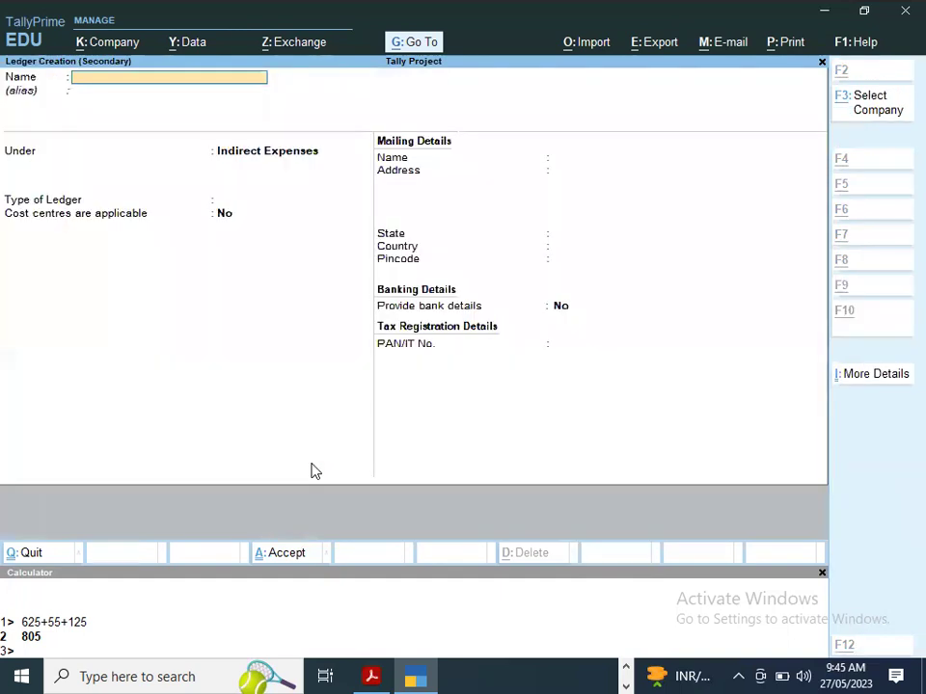
{"action": "type", "text": "vert"}
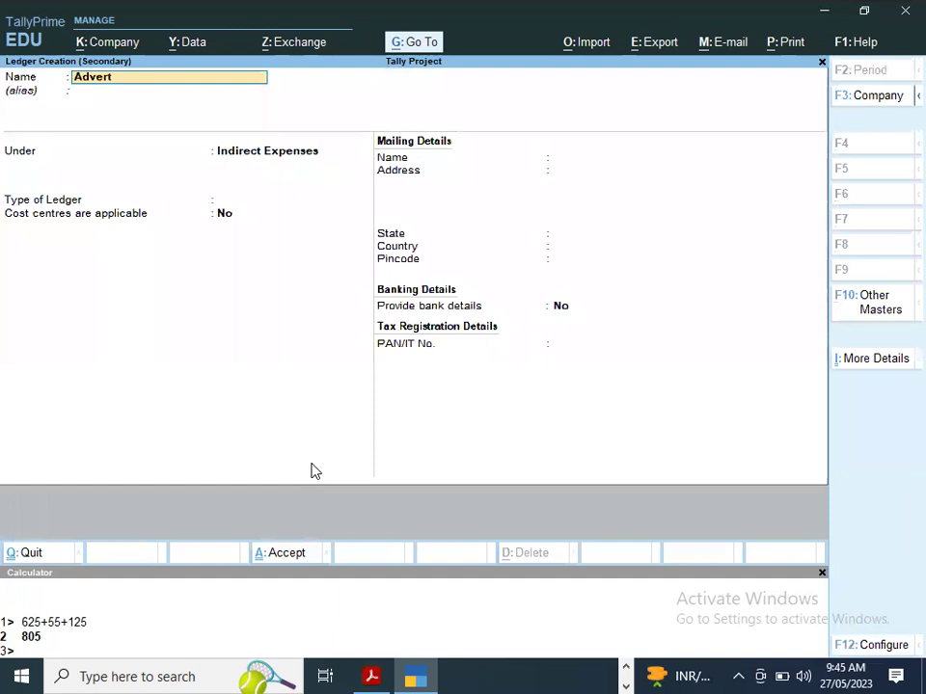
{"action": "type", "text": "isement exp"}
{"action": "key", "text": "Return"}
{"action": "key", "text": "Return"}
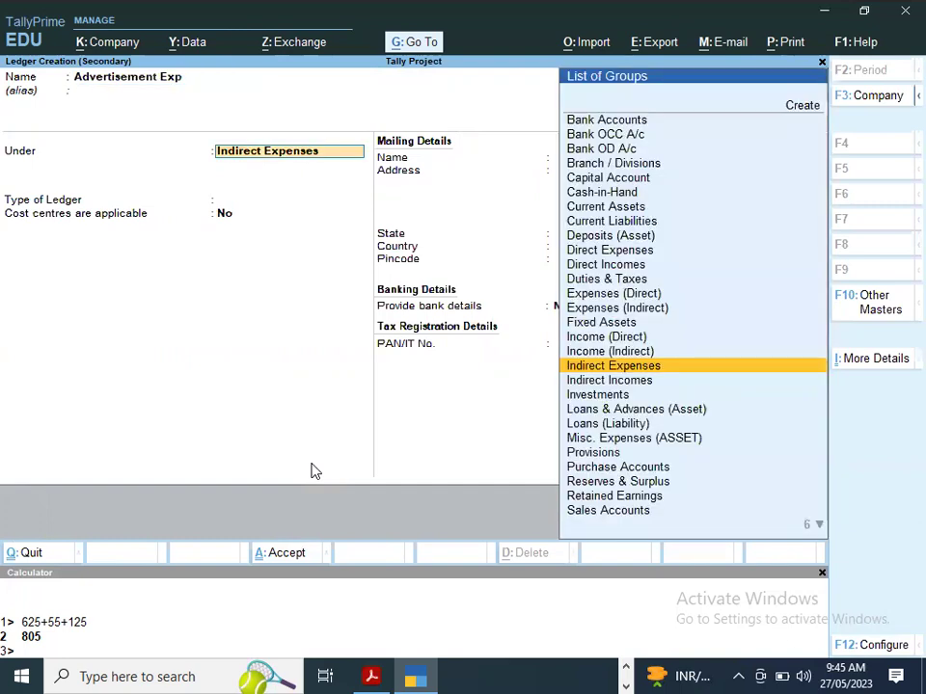
{"action": "key", "text": "Return"}
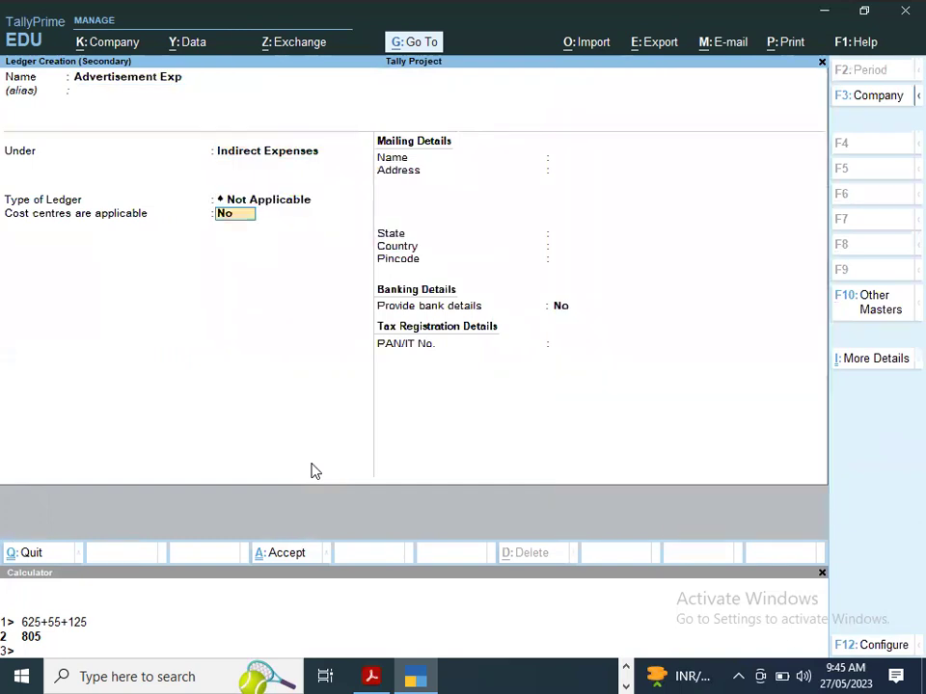
{"action": "type", "text": "y"}
{"action": "key", "text": "Return"}
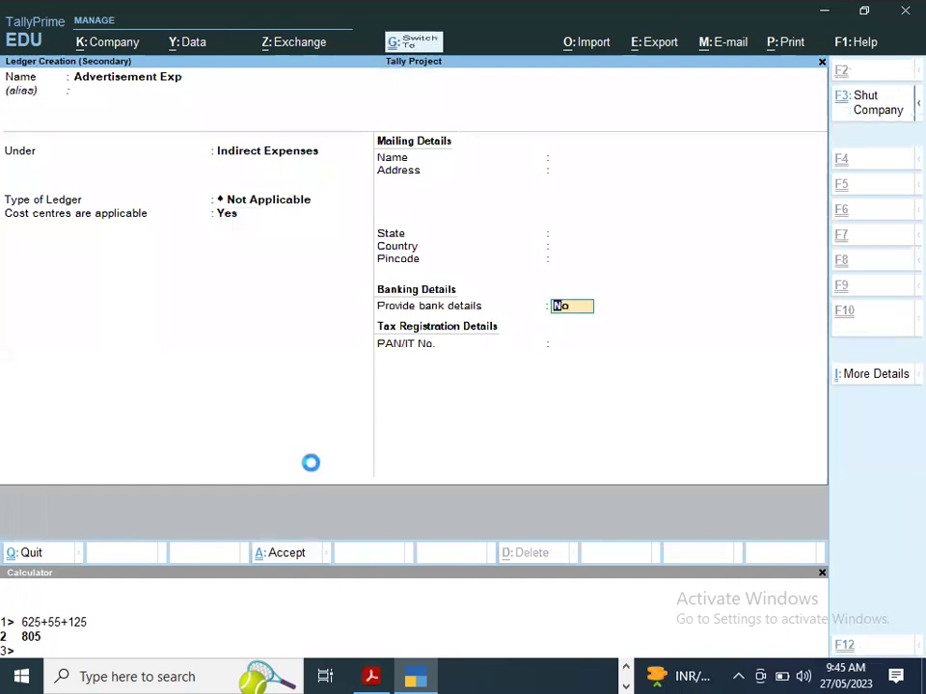
{"action": "key", "text": "Return"}
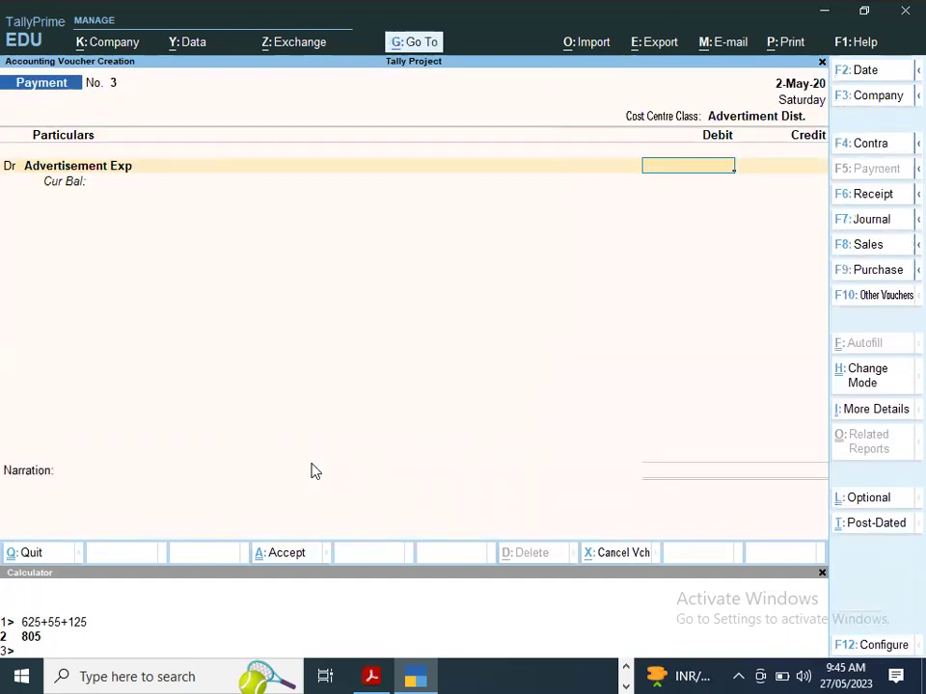
- Check the advertisement payment in the Tally Project PDF and debit Advertisement Exp with 200 in the TallyPrime voucher
{"action": "key", "text": "alt+Tab"}
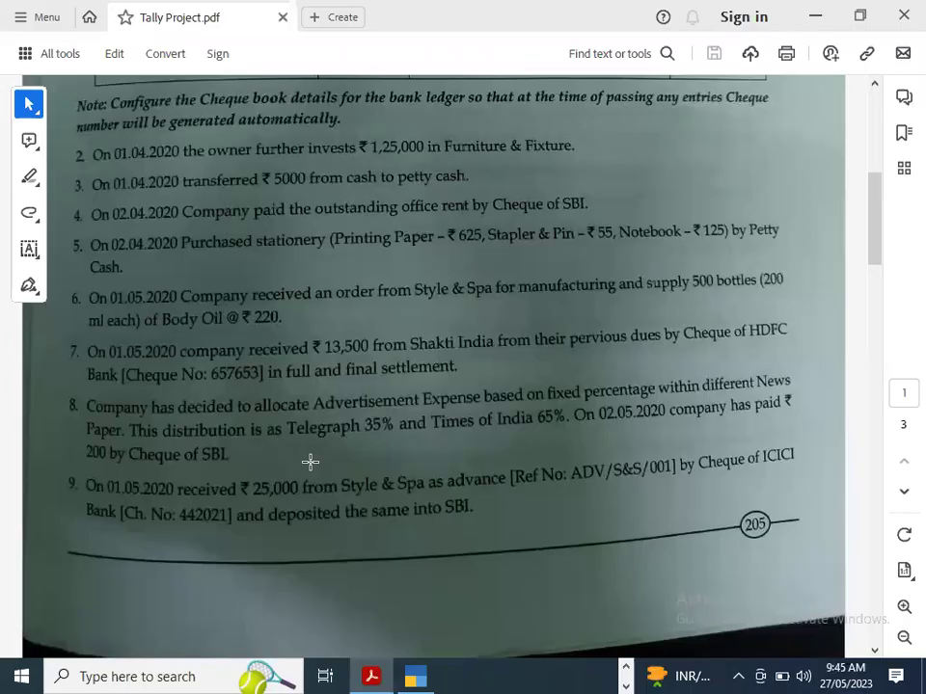
{"action": "key", "text": "alt+Tab"}
{"action": "type", "text": "0"}
{"action": "key", "text": "Return"}
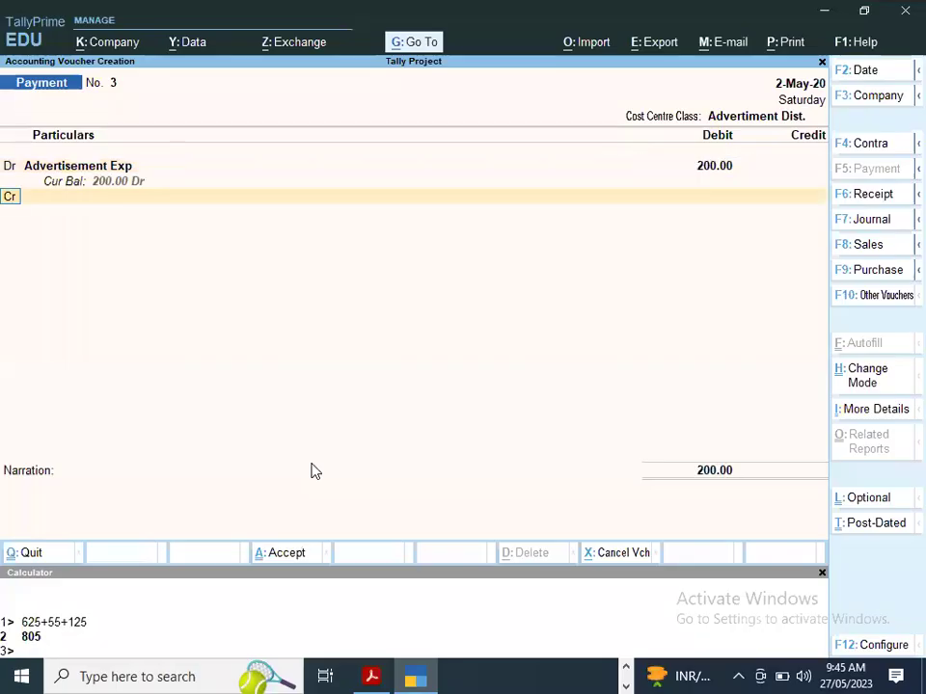
- Credit SBI with 200, allocate it to cheque 100002 dated 2-May-20, and save the payment voucher
{"action": "key", "text": "alt+Tab"}
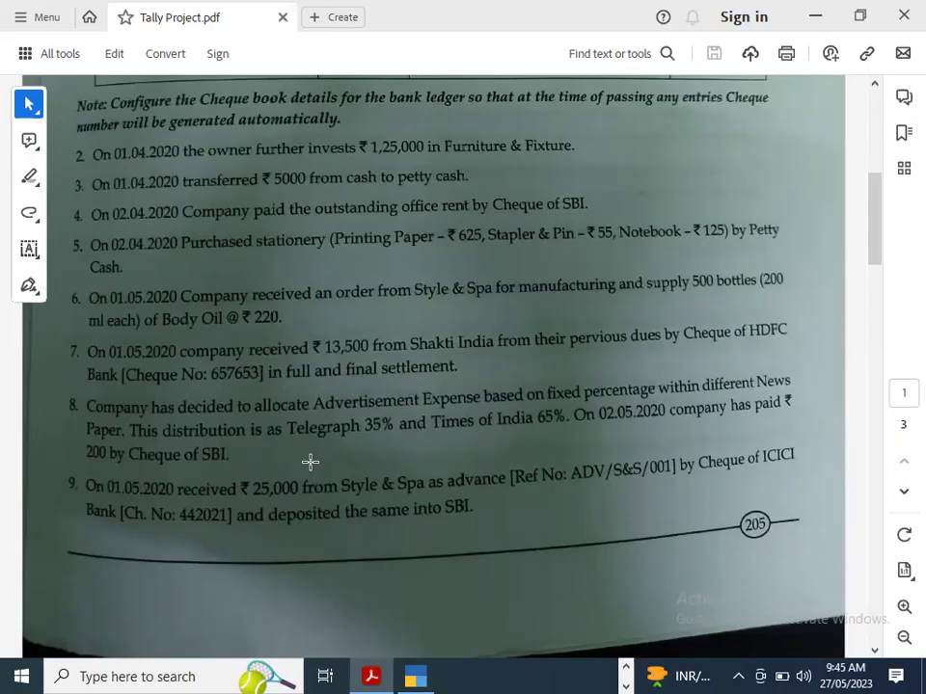
{"action": "key", "text": "alt+Tab"}
{"action": "type", "text": "Sb"}
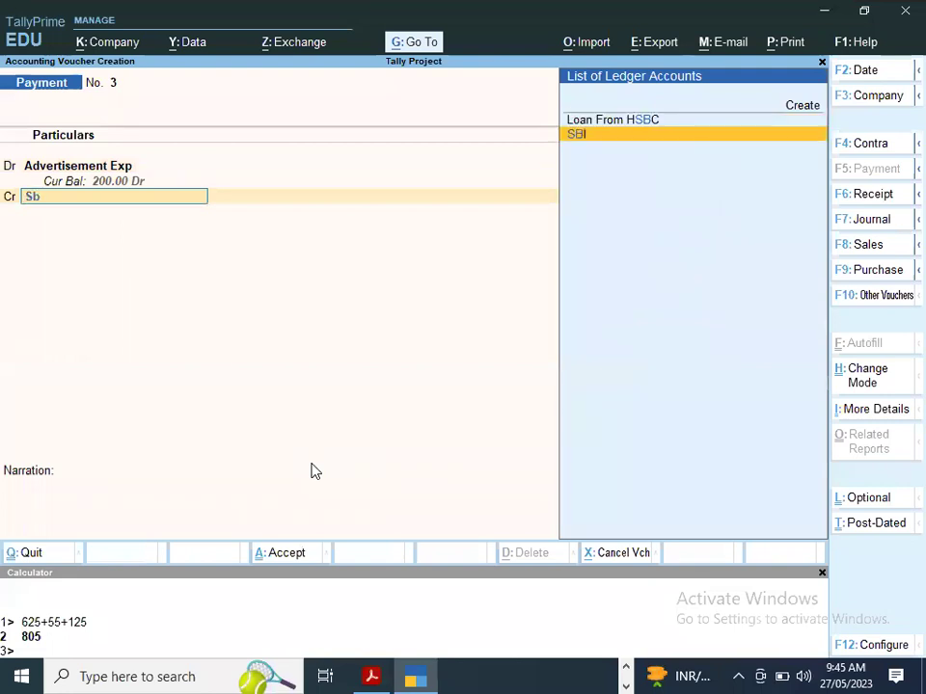
{"action": "key", "text": "Return"}
{"action": "key", "text": "Return"}
{"action": "key", "text": "Return"}
{"action": "key", "text": "Return"}
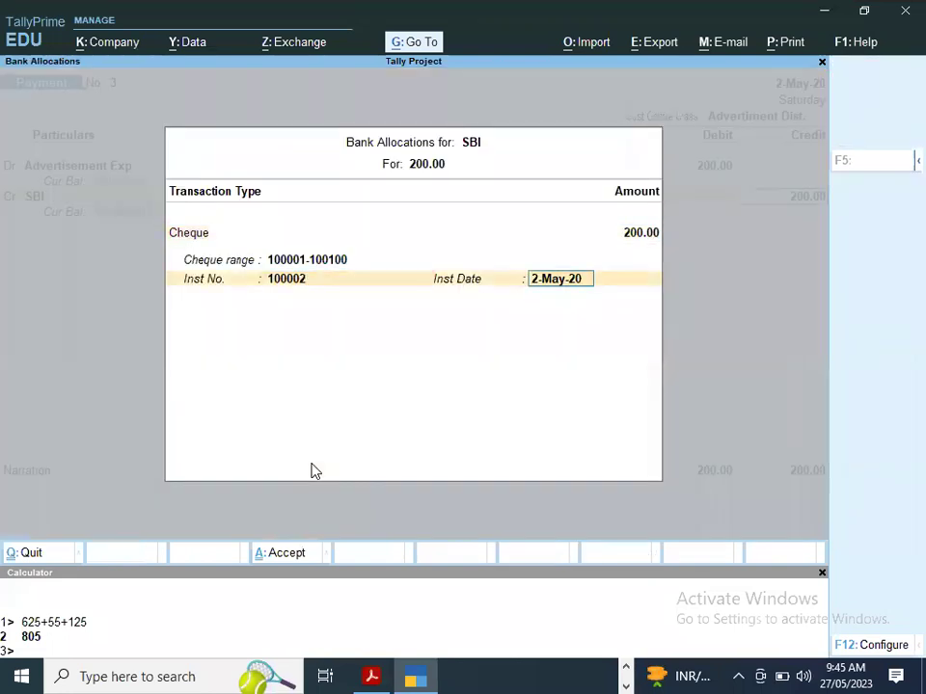
{"action": "key", "text": "Return"}
{"action": "key", "text": "Return"}
{"action": "key", "text": "Return"}
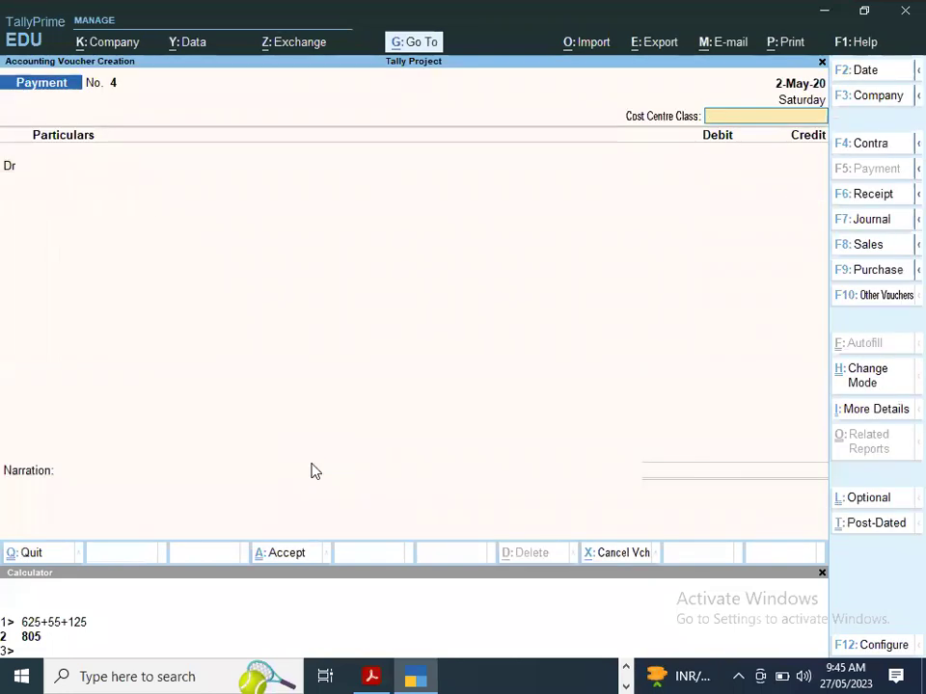
- Reopen the saved advertisement payment to examine its cost centre split, return to the blank voucher and check the PDF's next transaction
{"action": "key", "text": "Page_Up"}
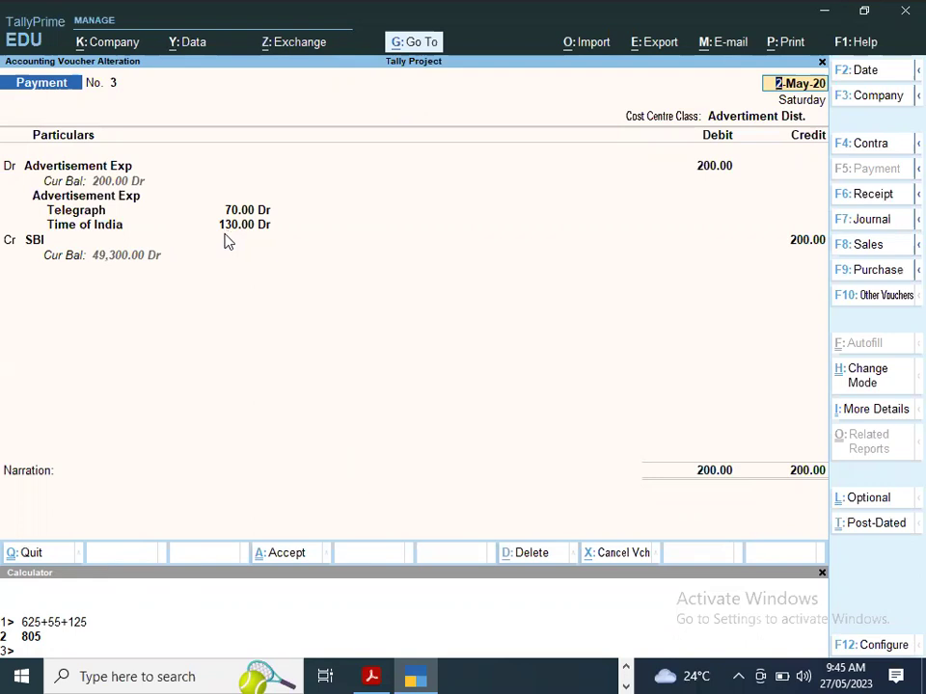
{"action": "key", "text": "Escape"}
{"action": "key", "text": "y"}
{"action": "key", "text": "Escape"}
{"action": "key", "text": "alt+Tab"}
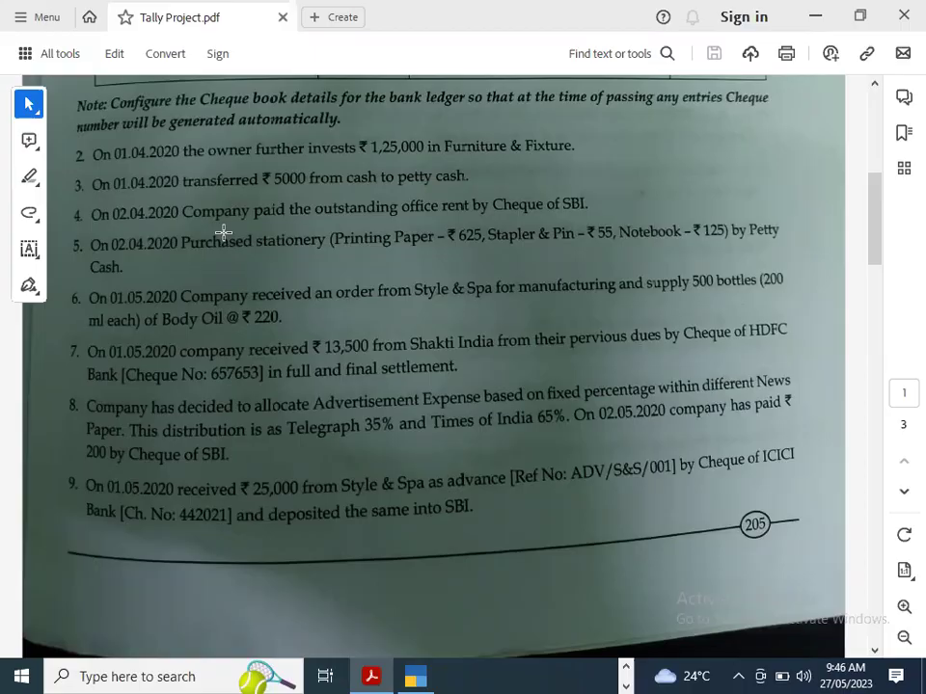
{"action": "key", "text": "alt+Tab"}
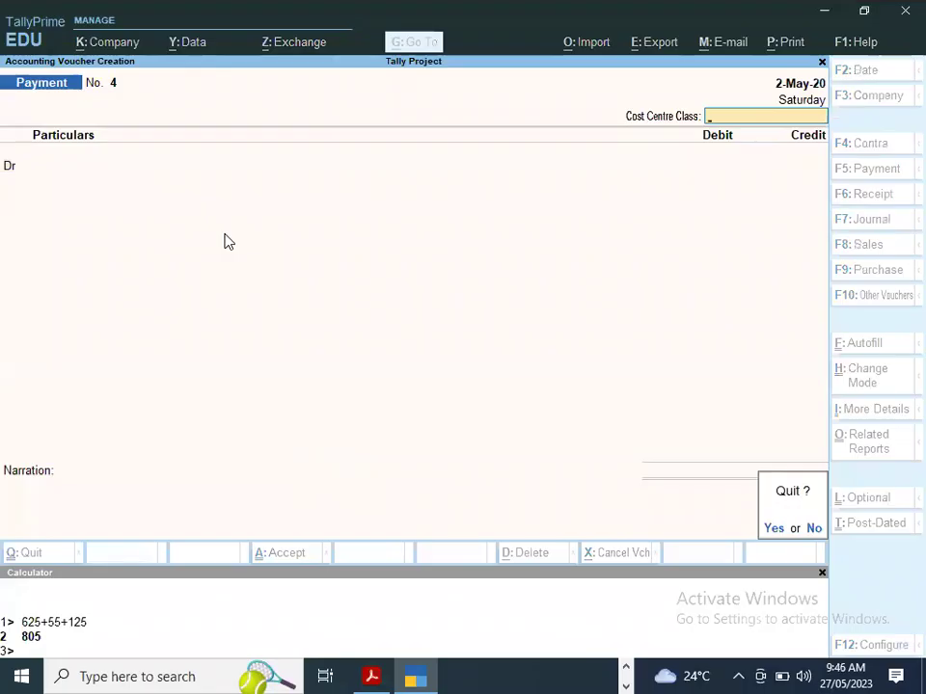
{"action": "key", "text": "n"}
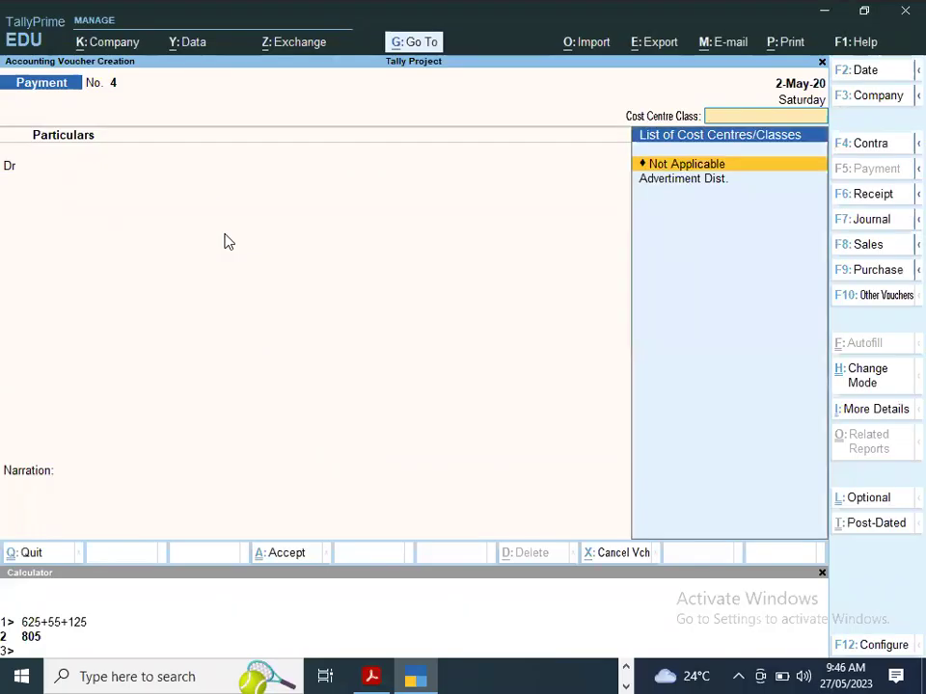
- Start a receipt voucher dated 1-May-20 with the cost centre class Not Applicable, following transaction 9 in the Tally Project PDF
{"action": "key", "text": "F6"}
{"action": "key", "text": "alt+Tab"}
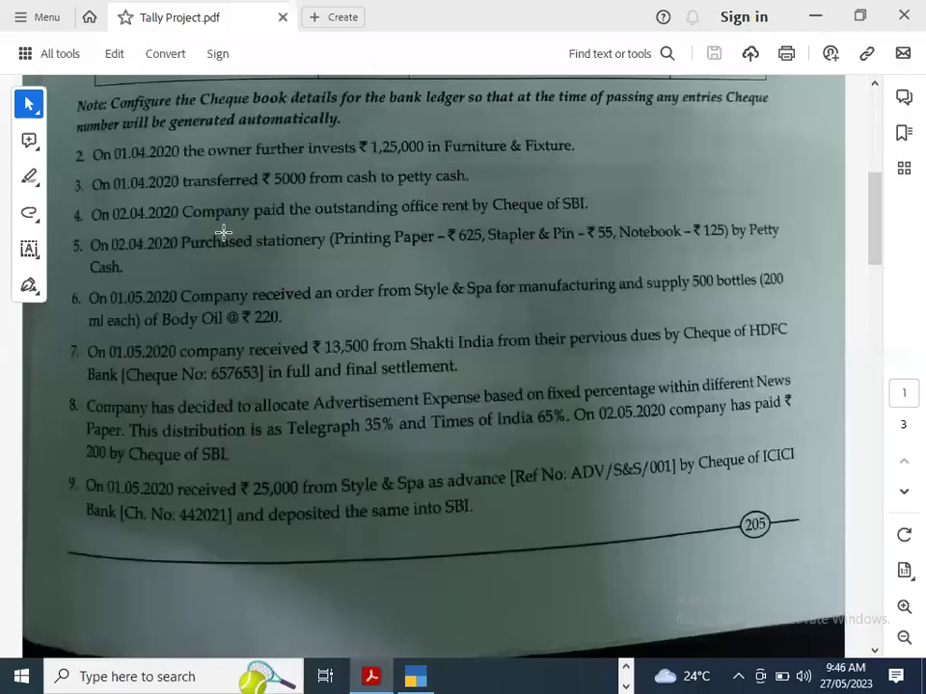
{"action": "key", "text": "alt+Tab"}
{"action": "key", "text": "F2"}
{"action": "type", "text": "1-5"}
{"action": "key", "text": "Return"}
{"action": "key", "text": "alt+Tab"}
{"action": "key", "text": "alt+Tab"}
{"action": "key", "text": "Return"}
{"action": "key", "text": "alt+Tab"}
{"action": "key", "text": "alt+Tab"}
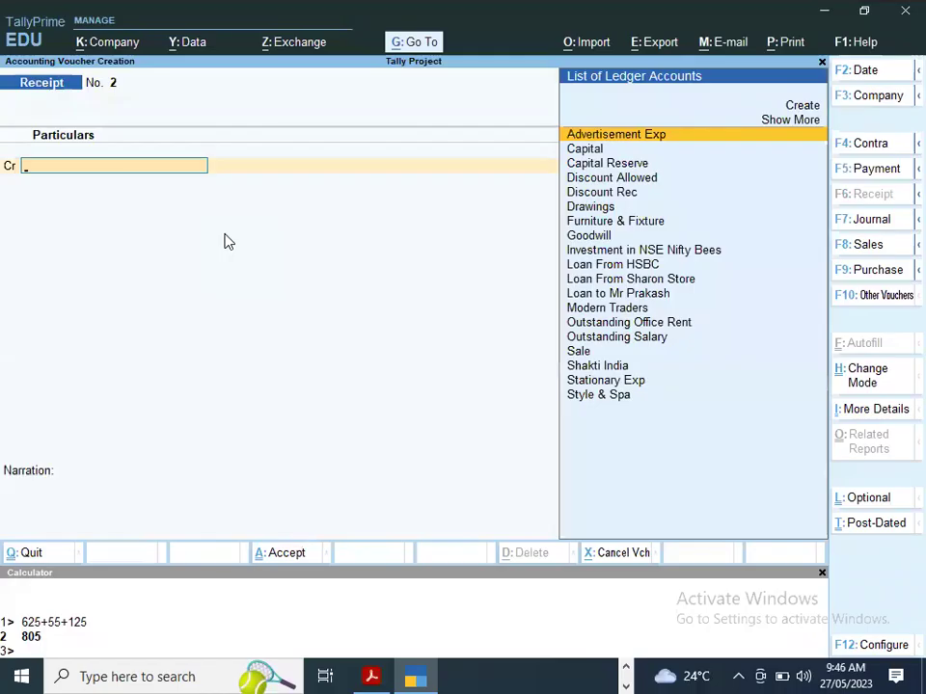
- Credit Style & Spa with 25,000 in the receipt voucher, as given in the PDF
{"action": "type", "text": "St"}
{"action": "key", "text": "Down"}
{"action": "key", "text": "Return"}
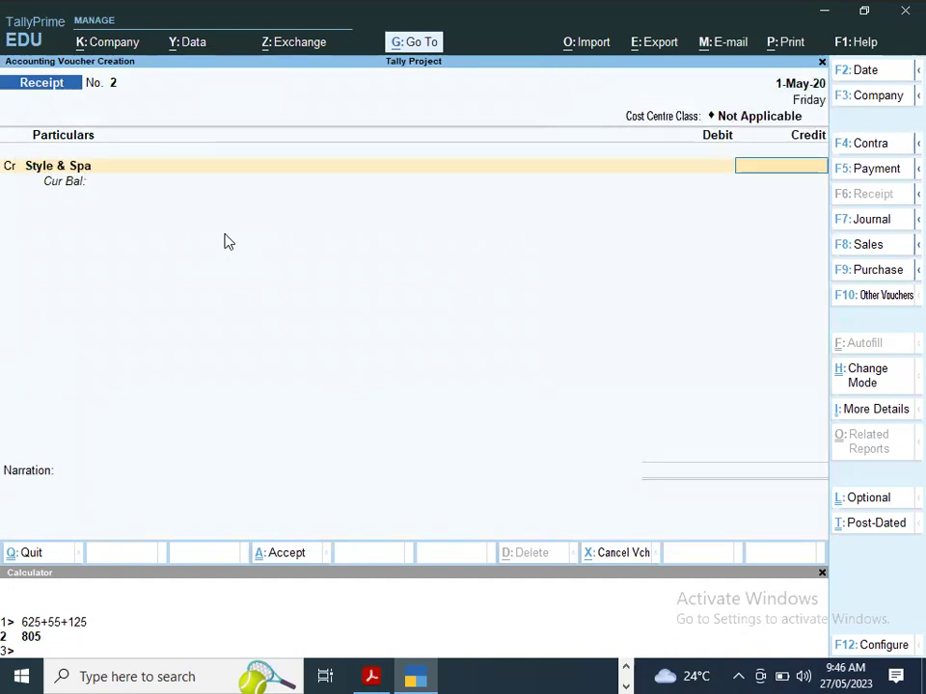
{"action": "key", "text": "alt+Tab"}
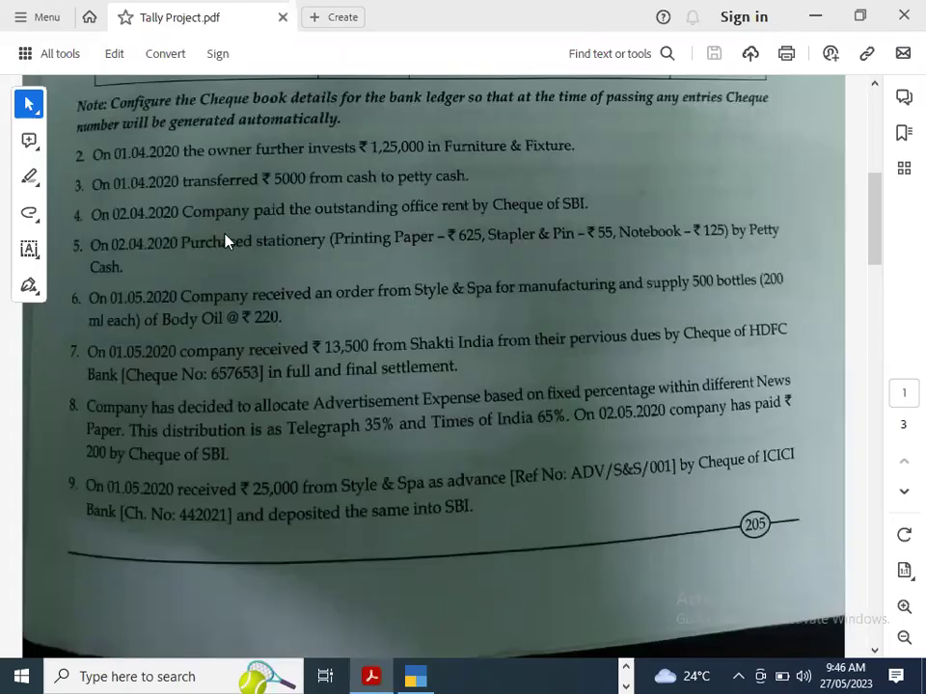
{"action": "key", "text": "alt+Tab"}
{"action": "type", "text": "25000"}
{"action": "key", "text": "Return"}
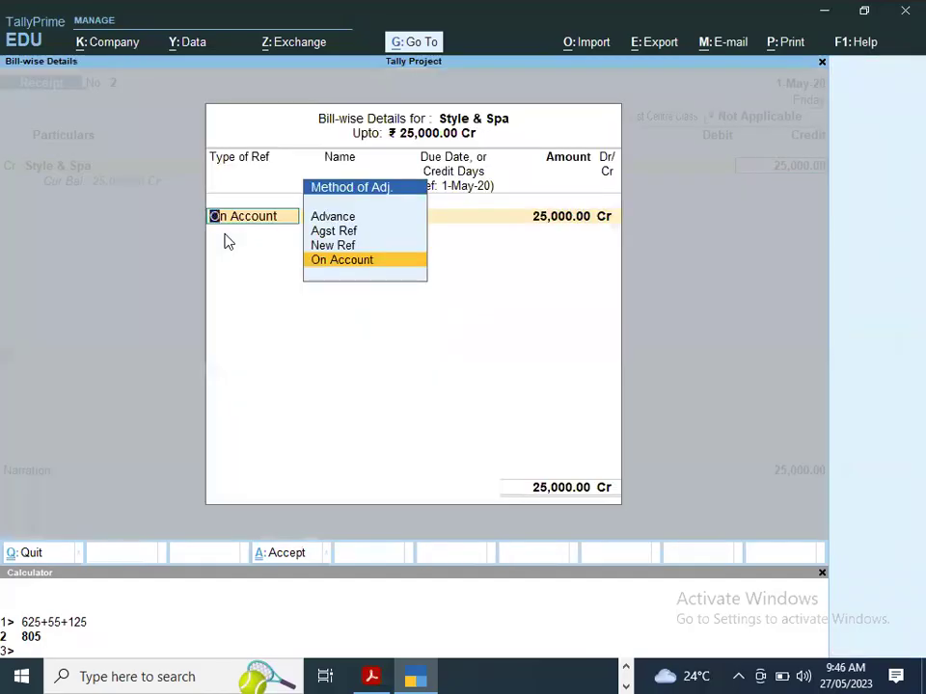
- Record the full Style & Spa amount of 25,000 in its bill-wise details as an Advance with reference 001
{"action": "key", "text": "Up"}
{"action": "key", "text": "Up"}
{"action": "key", "text": "Up"}
{"action": "key", "text": "Return"}
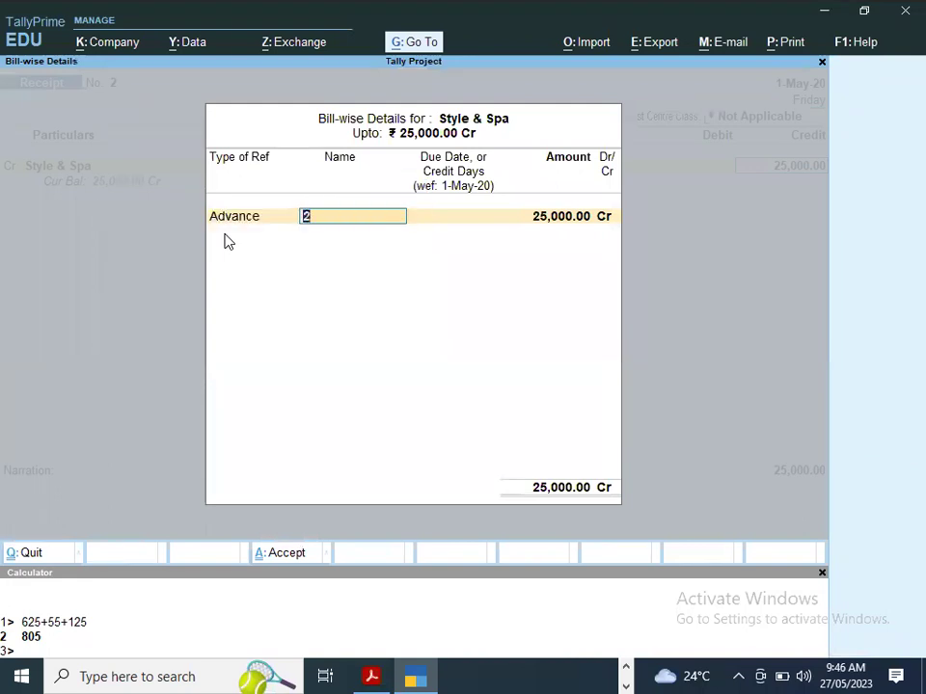
{"action": "key", "text": "alt+Tab"}
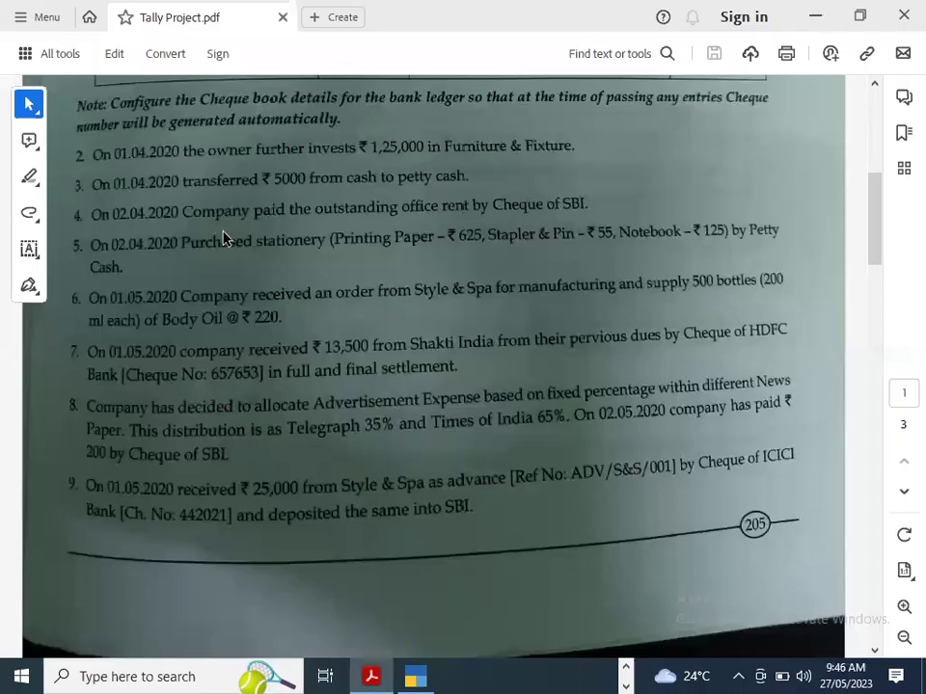
{"action": "key", "text": "alt+Tab"}
{"action": "type", "text": "001"}
{"action": "key", "text": "Return"}
{"action": "key", "text": "Return"}
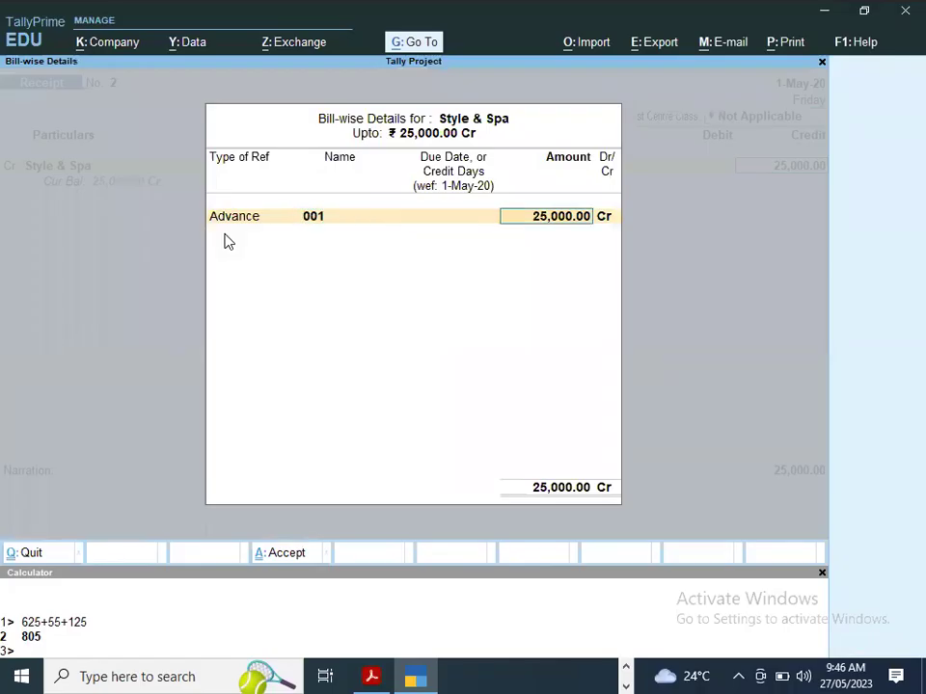
{"action": "key", "text": "alt+Tab"}
{"action": "key", "text": "alt+Tab"}
{"action": "key", "text": "Return"}
{"action": "key", "text": "Return"}
- Debit SBI with 25,000 and allocate it to cheque number 442021 dated 1-May-20
{"action": "type", "text": "Sb"}
{"action": "key", "text": "Return"}
{"action": "key", "text": "Return"}
{"action": "key", "text": "Return"}
{"action": "key", "text": "alt+Tab"}
{"action": "key", "text": "alt+Tab"}
{"action": "type", "text": "442021"}
{"action": "key", "text": "Return"}
{"action": "key", "text": "Return"}
- Add Icici as the cheque's issuing bank, save the receipt voucher, and return to the transaction list in the Tally Project PDF
{"action": "key", "text": "Down"}
{"action": "key", "text": "Return"}
{"action": "key", "text": "alt+Tab"}
{"action": "key", "text": "alt+Tab"}
{"action": "key", "text": "alt+Tab"}
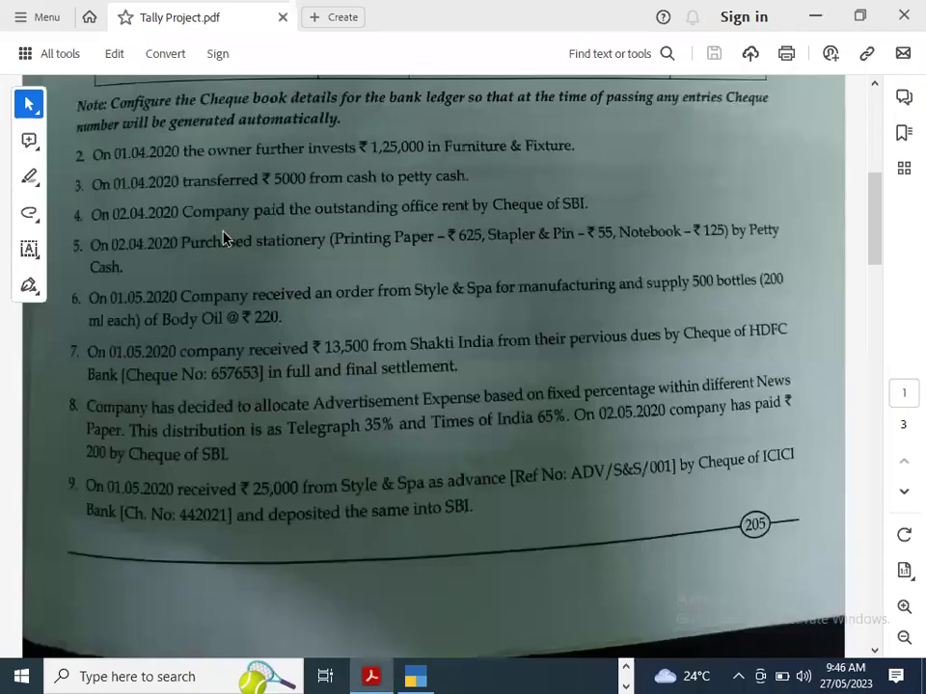
{"action": "key", "text": "alt+Tab"}
{"action": "type", "text": "Icici"}
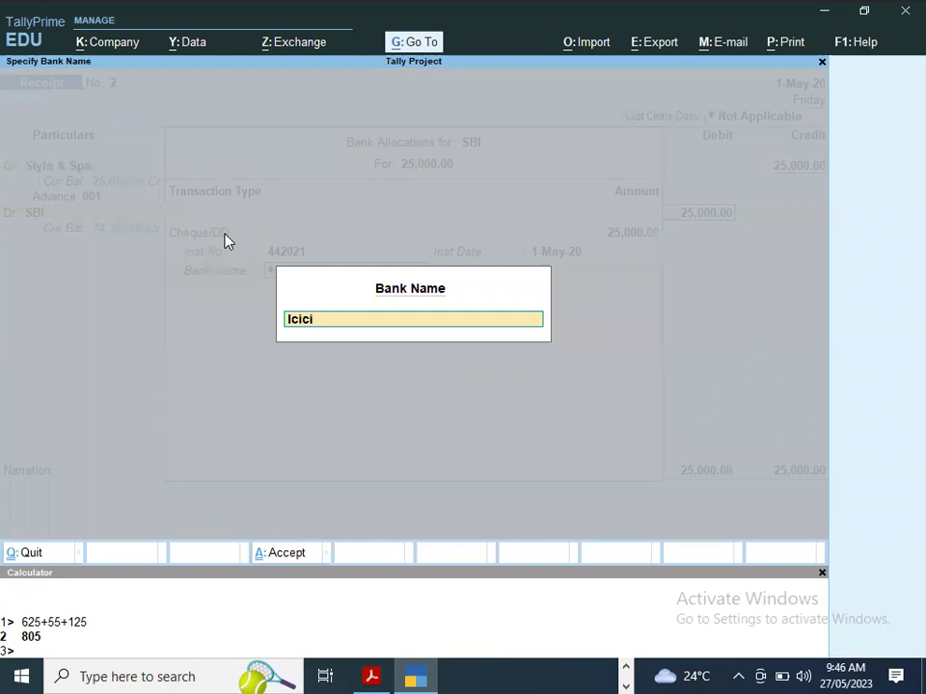
{"action": "key", "text": "Return"}
{"action": "key", "text": "Return"}
{"action": "key", "text": "Return"}
{"action": "key", "text": "Return"}
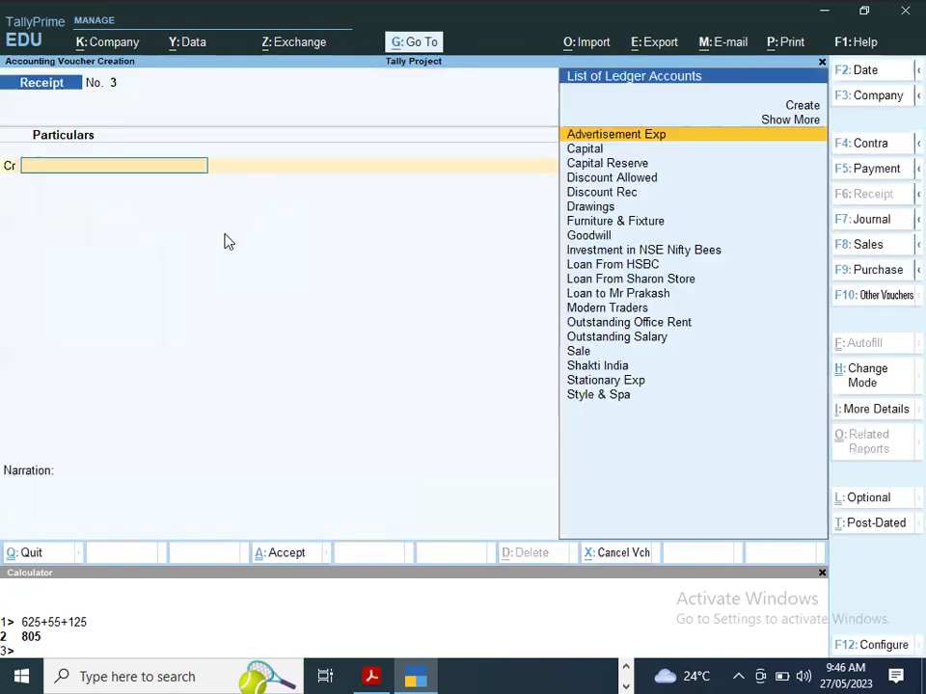
{"action": "key", "text": "alt+Tab"}
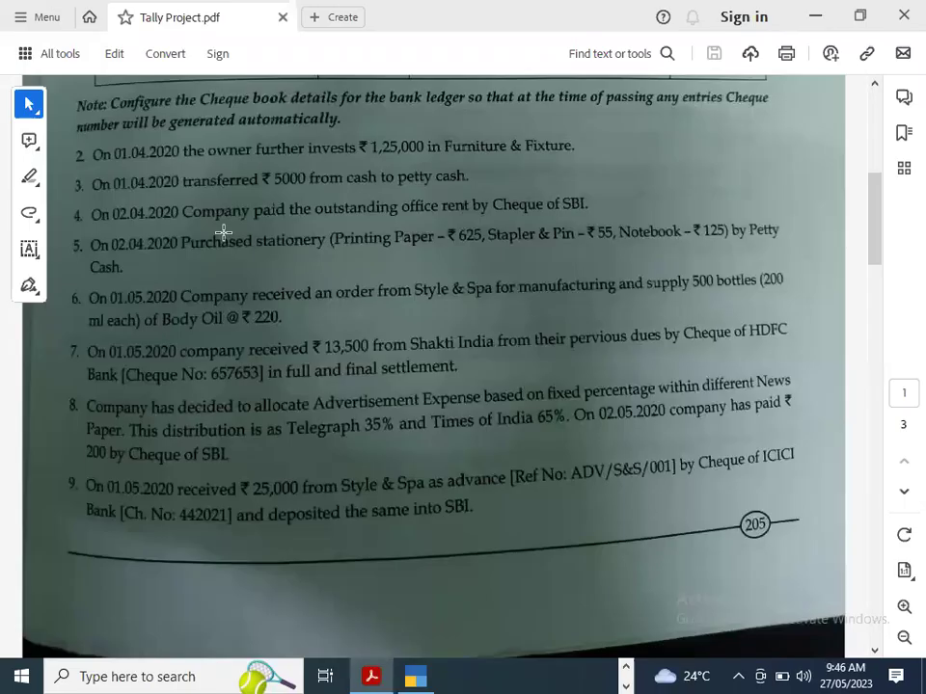
- Find the Body Oil production formula in item 10 of the PDF and switch back to TallyPrime
{"action": "scroll", "coordinate": [232, 287], "scroll_direction": "down", "scroll_amount": 10}
{"action": "scroll", "coordinate": [232, 287], "scroll_direction": "up", "scroll_amount": 2}
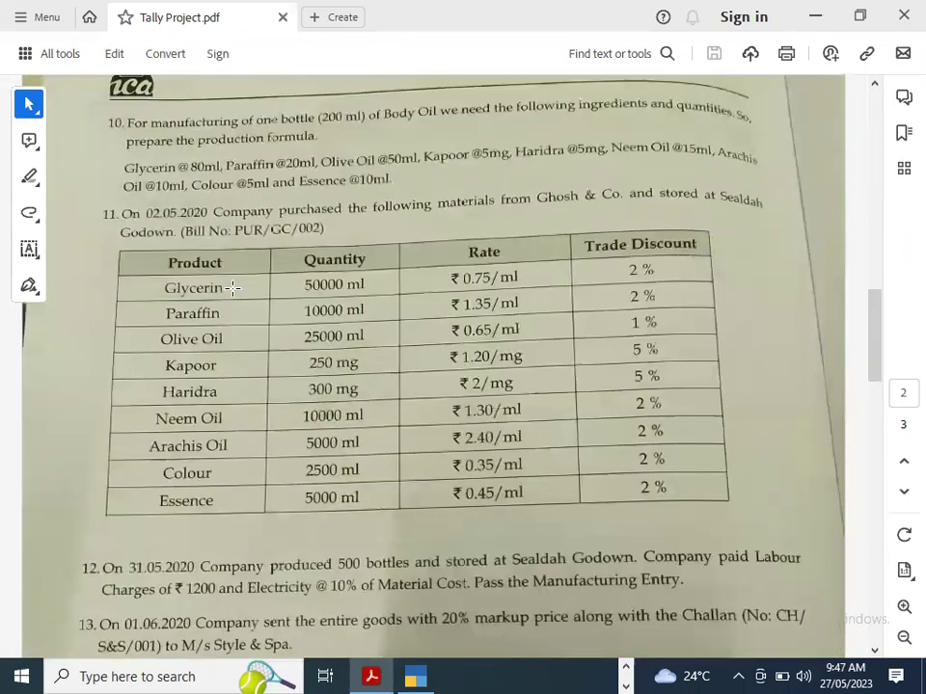
{"action": "scroll", "coordinate": [232, 288], "scroll_direction": "down", "scroll_amount": 1}
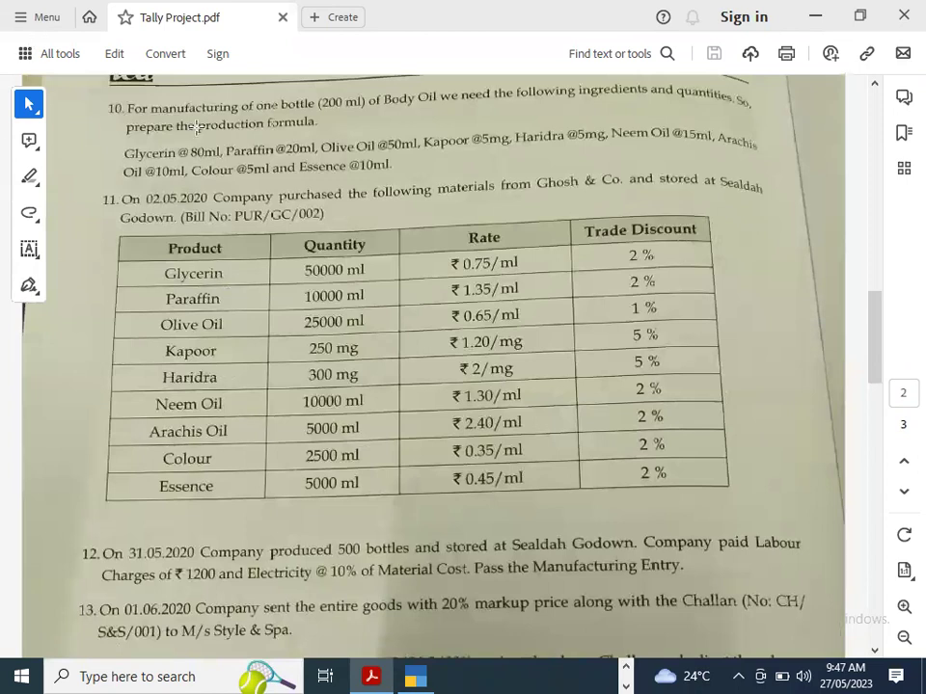
{"action": "scroll", "coordinate": [196, 127], "scroll_direction": "down", "scroll_amount": 1}
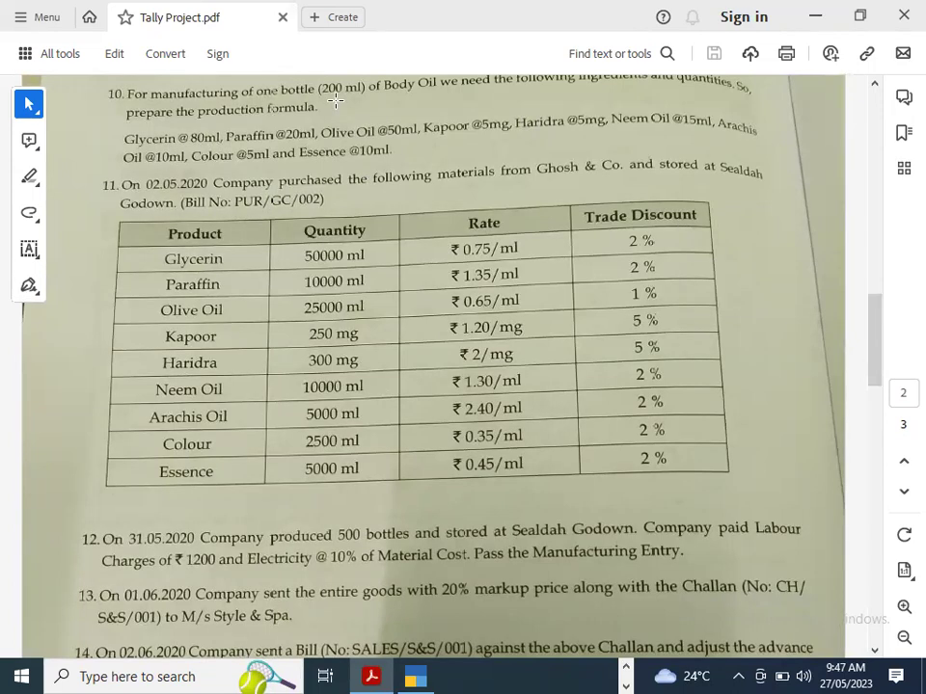
{"action": "key", "text": "alt+Tab"}
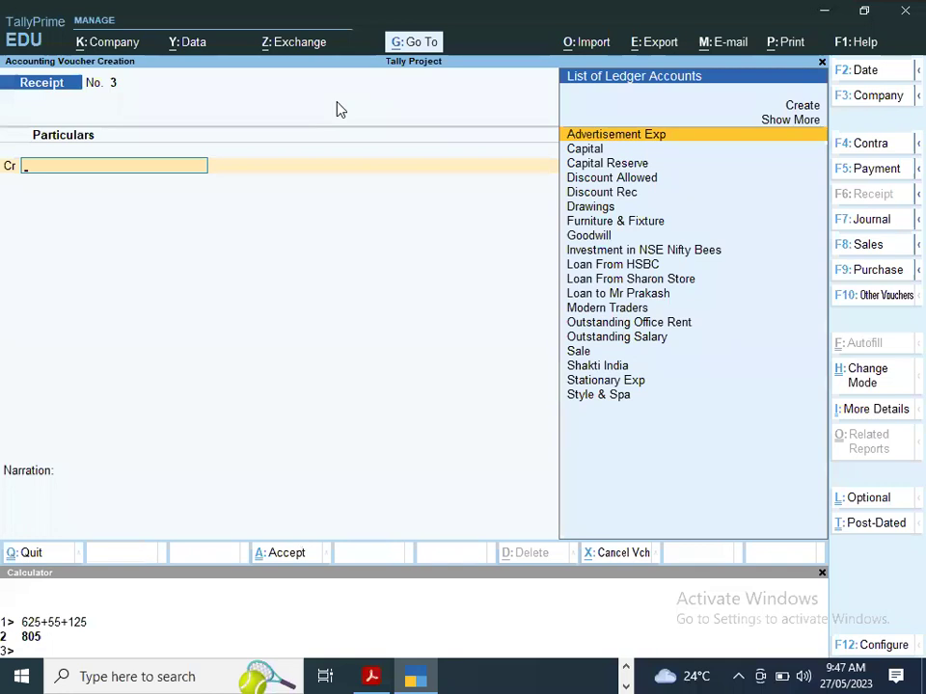
- Leave the empty receipt voucher and open the Body Oil stock item for alteration
{"action": "key", "text": "Escape"}
{"action": "key", "text": "Escape"}
{"action": "key", "text": "Escape"}
{"action": "key", "text": "Up"}
{"action": "key", "text": "Up"}
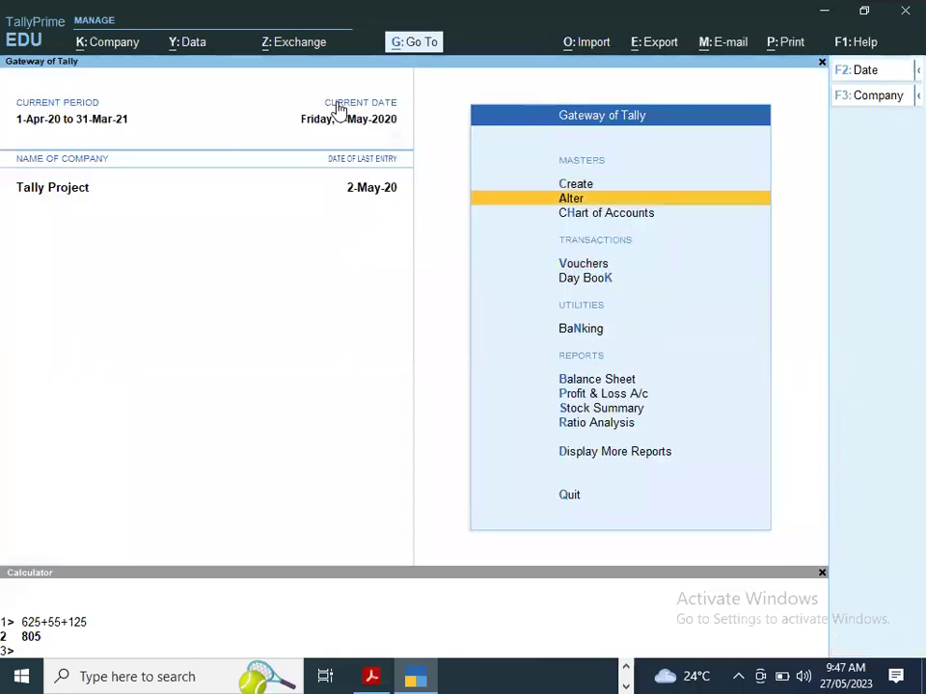
{"action": "key", "text": "Return"}
{"action": "key", "text": "Down"}
{"action": "key", "text": "Down"}
{"action": "key", "text": "Down"}
{"action": "key", "text": "Down"}
{"action": "key", "text": "Down"}
{"action": "key", "text": "Down"}
{"action": "key", "text": "Down"}
{"action": "key", "text": "Down"}
{"action": "key", "text": "Return"}
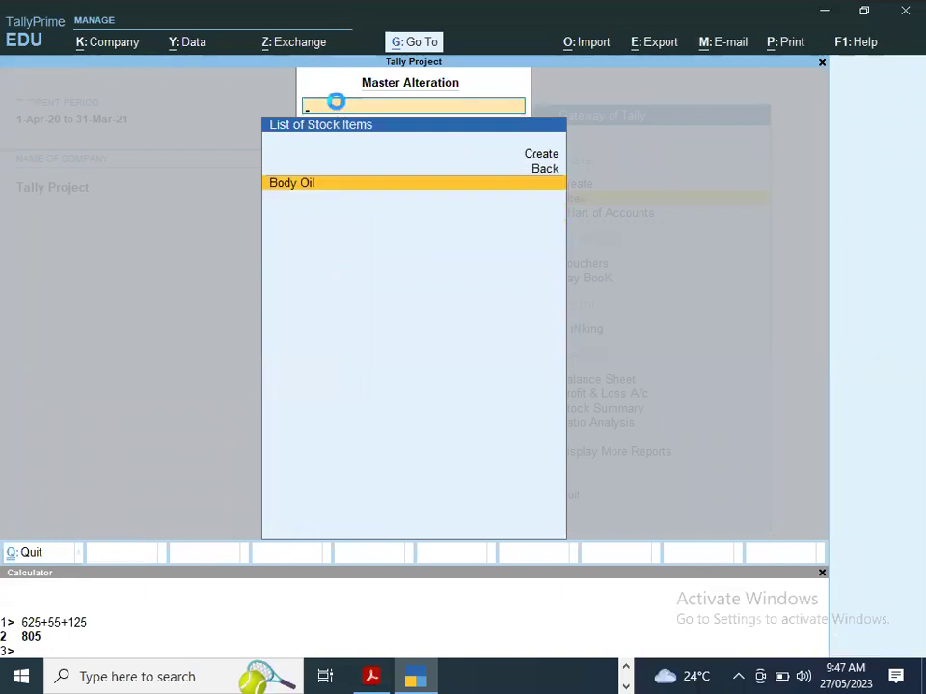
{"action": "key", "text": "Return"}
- Enable altering the components (BOM) of the Body Oil stock item
{"action": "key", "text": "Return"}
{"action": "key", "text": "Return"}
{"action": "key", "text": "Return"}
{"action": "key", "text": "Return"}
{"action": "key", "text": "Return"}
{"action": "key", "text": "Up"}
{"action": "type", "text": "y"}
{"action": "key", "text": "Return"}
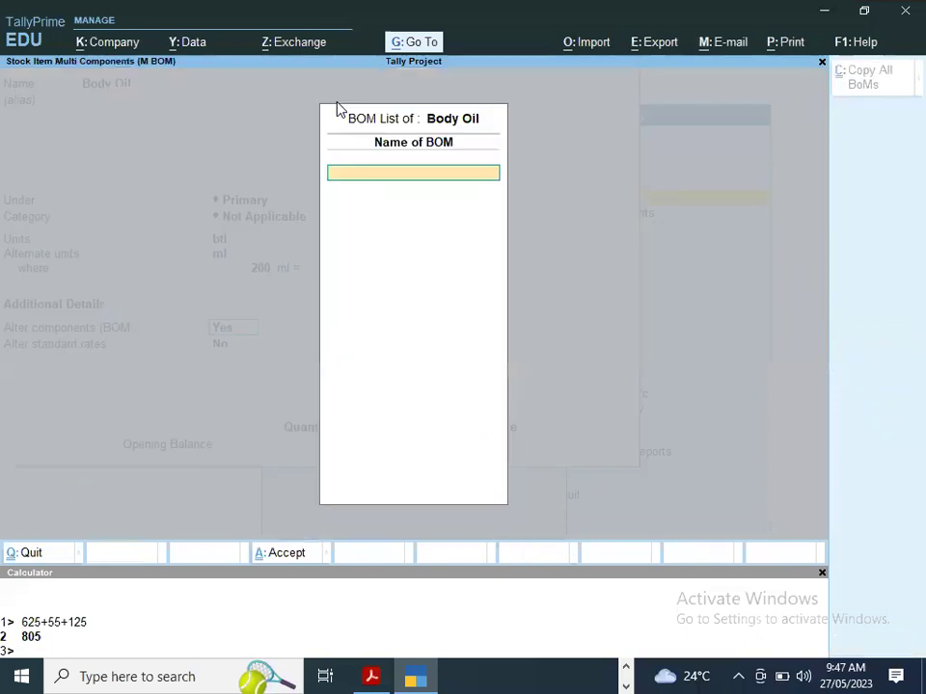
- Name the bill of materials Body Oil and set its unit of manufacture to 1 btl
{"action": "type", "text": "Body Oil"}
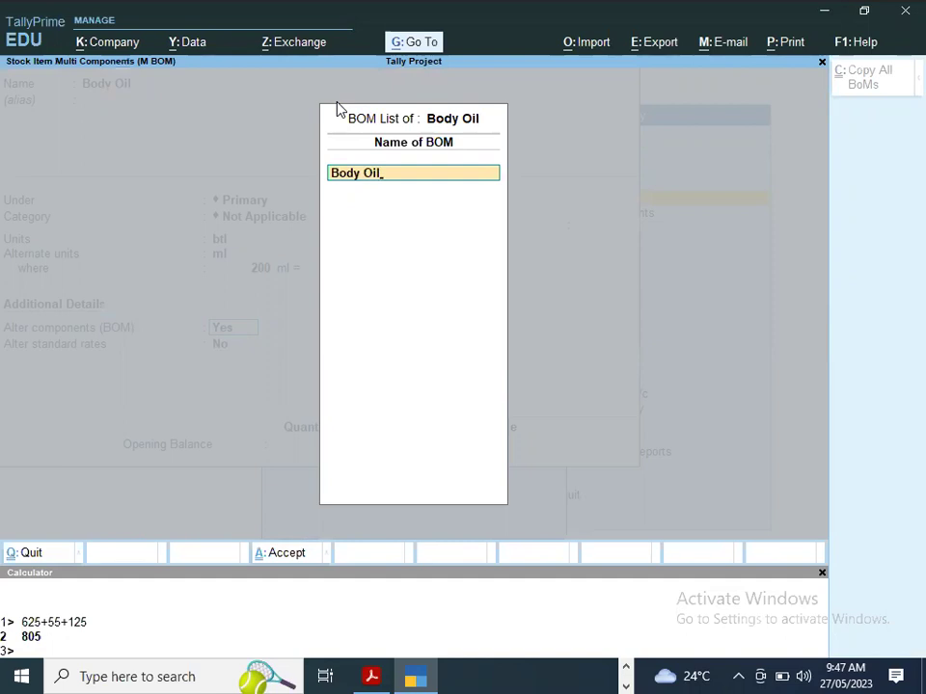
{"action": "key", "text": "Return"}
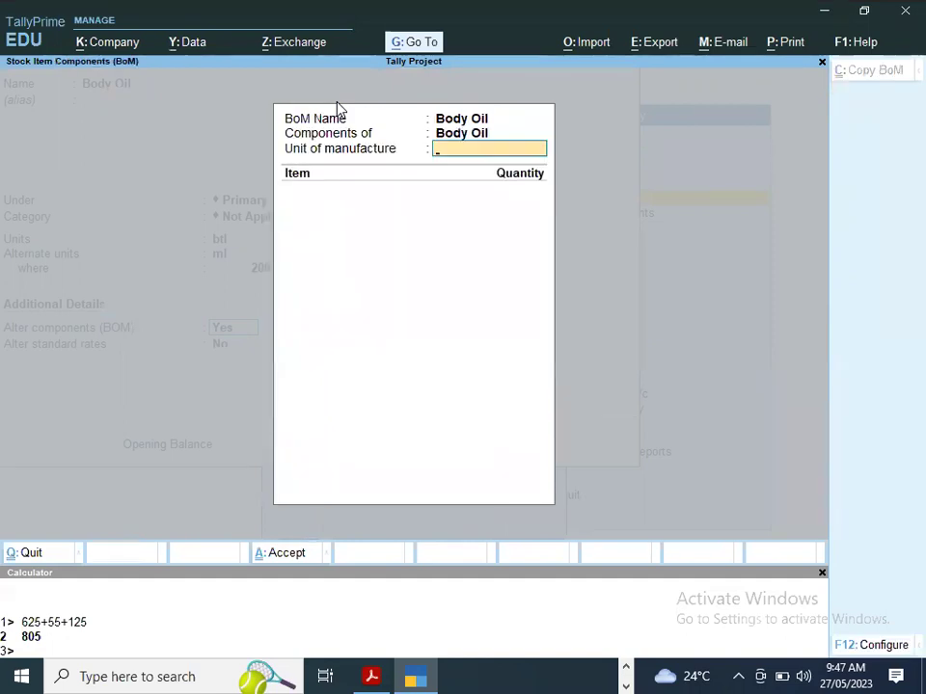
{"action": "type", "text": "1"}
{"action": "key", "text": "Return"}
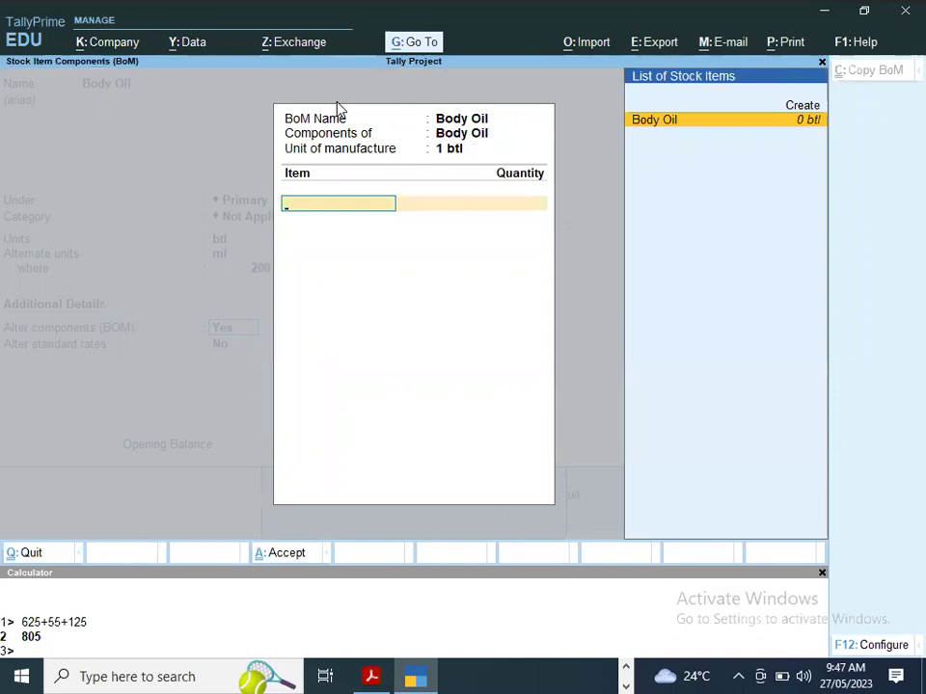
- Begin a new stock item for the first component in the PDF's formula and name it Glycrein
{"action": "key", "text": "alt+Tab"}
{"action": "key", "text": "alt+Tab"}
{"action": "key", "text": "alt+Tab"}
{"action": "key", "text": "alt+Tab"}
{"action": "key", "text": "alt+Tab"}
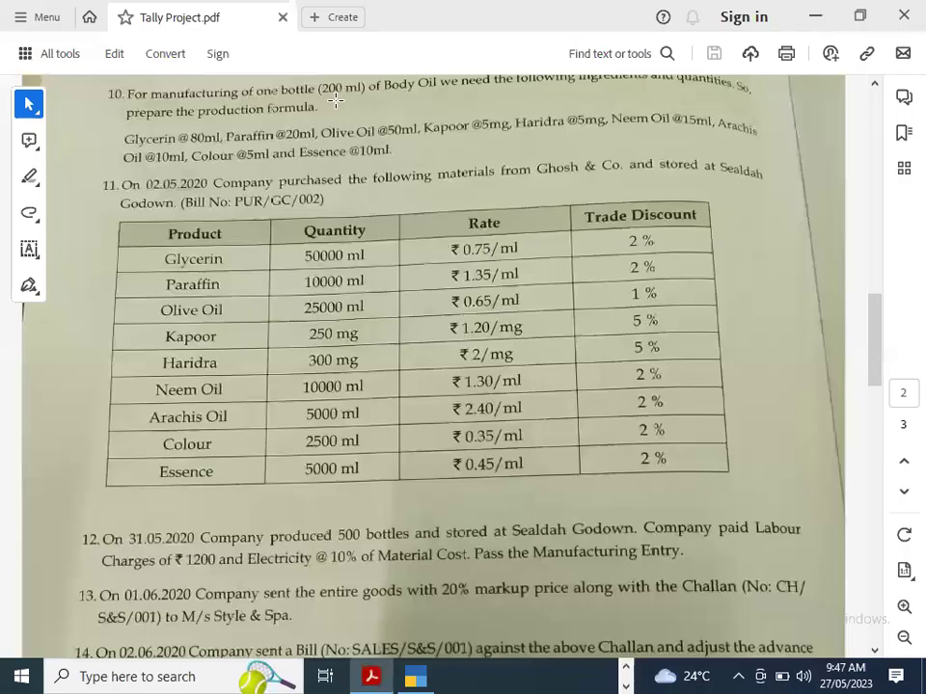
{"action": "key", "text": "alt+Tab"}
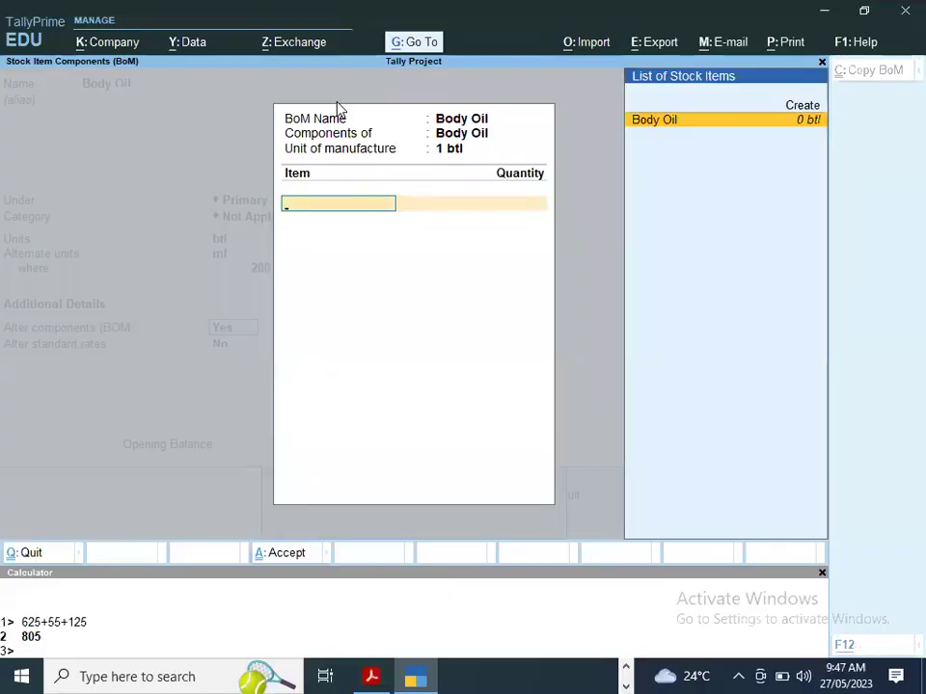
{"action": "key", "text": "alt+c"}
{"action": "type", "text": "G"}
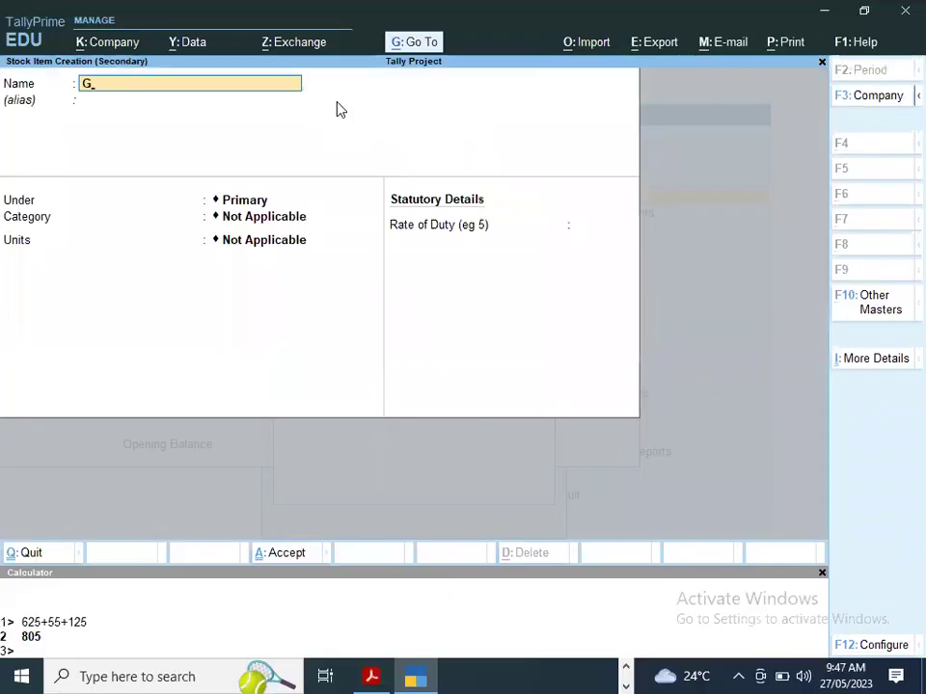
{"action": "key", "text": "alt+Tab"}
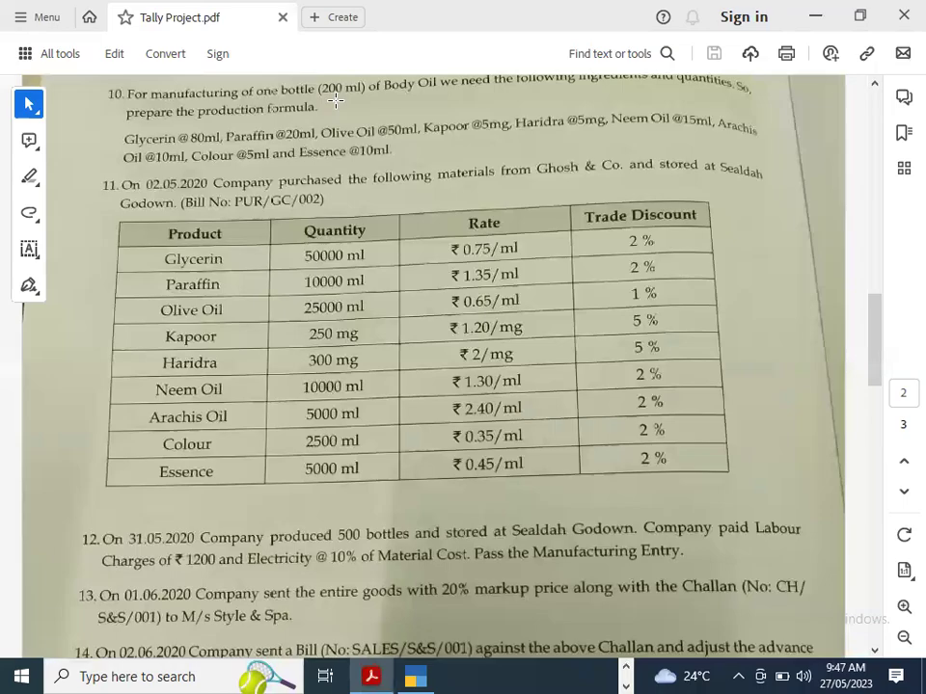
{"action": "key", "text": "alt+Tab"}
{"action": "type", "text": "l"}
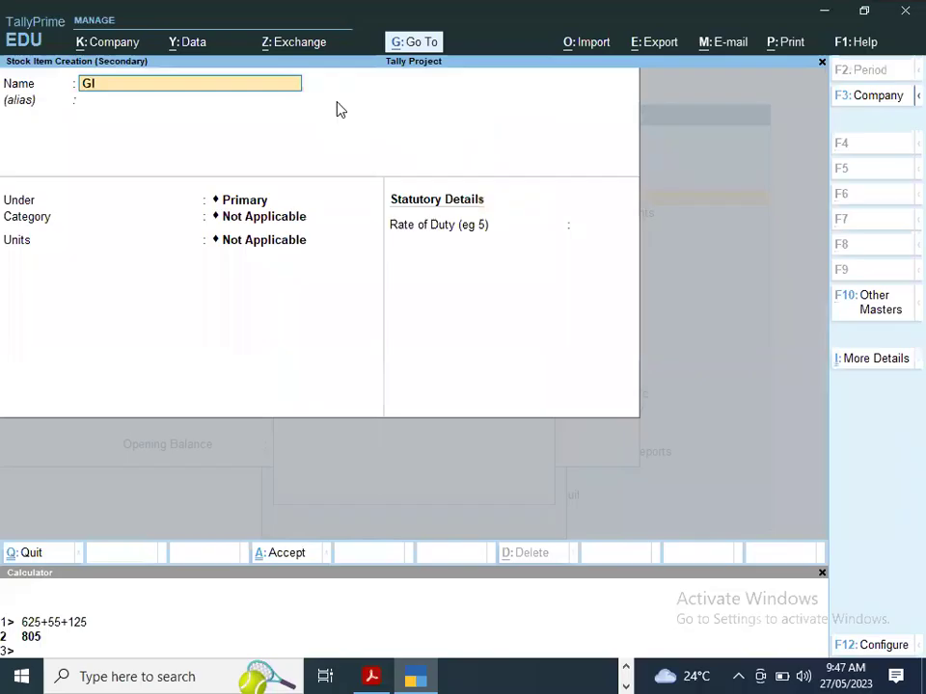
{"action": "type", "text": "ycrein"}
- Set the Glycrein stock item's units to ml and save it into the component list
{"action": "key", "text": "Return"}
{"action": "key", "text": "Return"}
{"action": "key", "text": "Return"}
{"action": "key", "text": "Return"}
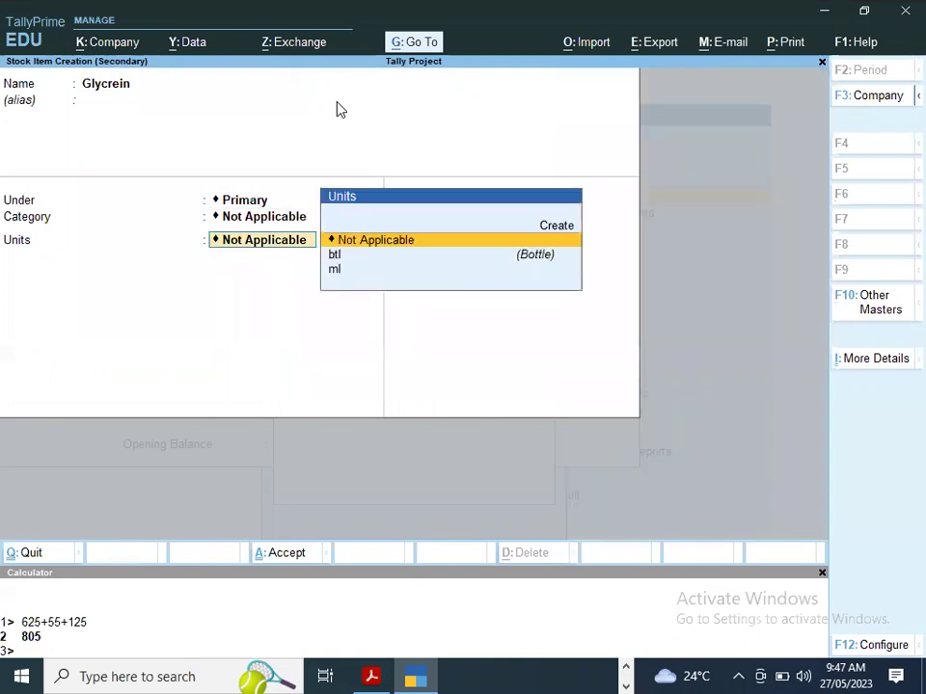
{"action": "key", "text": "alt+Tab"}
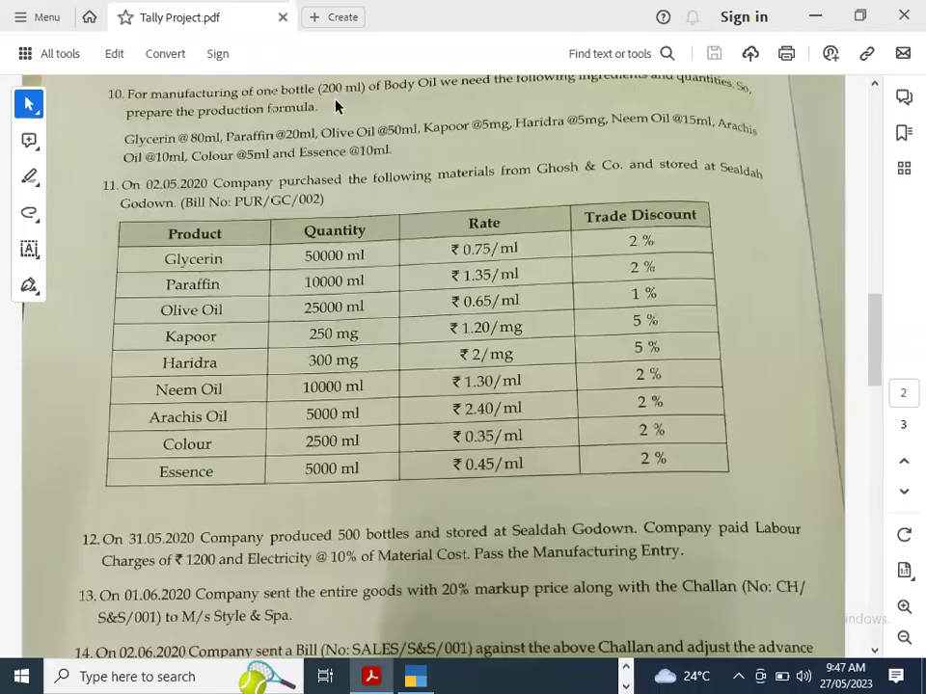
{"action": "key", "text": "alt+Tab"}
{"action": "key", "text": "alt+Tab"}
{"action": "key", "text": "alt+Tab"}
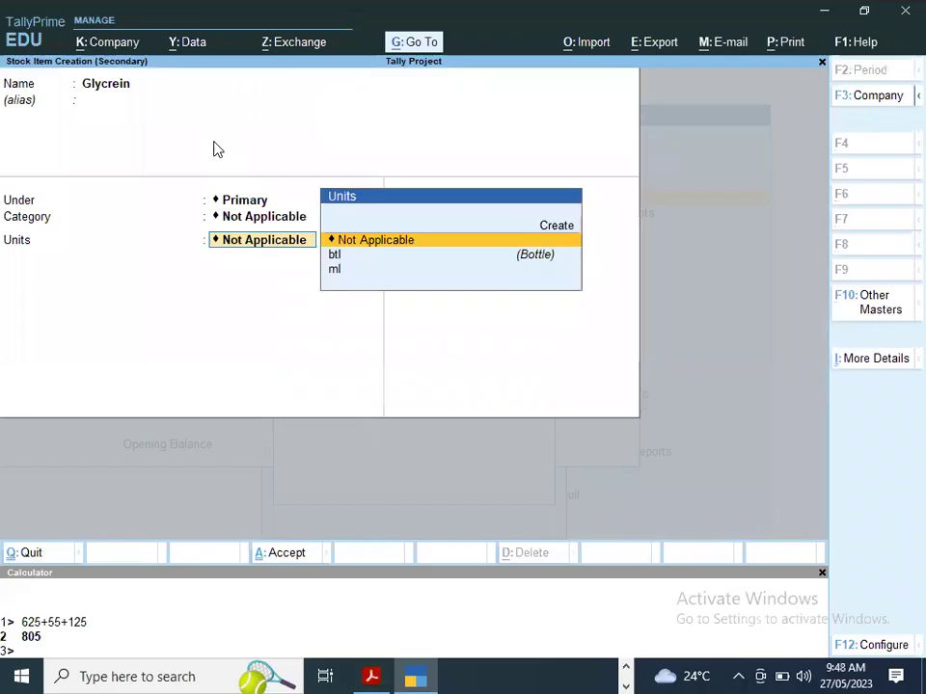
{"action": "key", "text": "Down"}
{"action": "key", "text": "Down"}
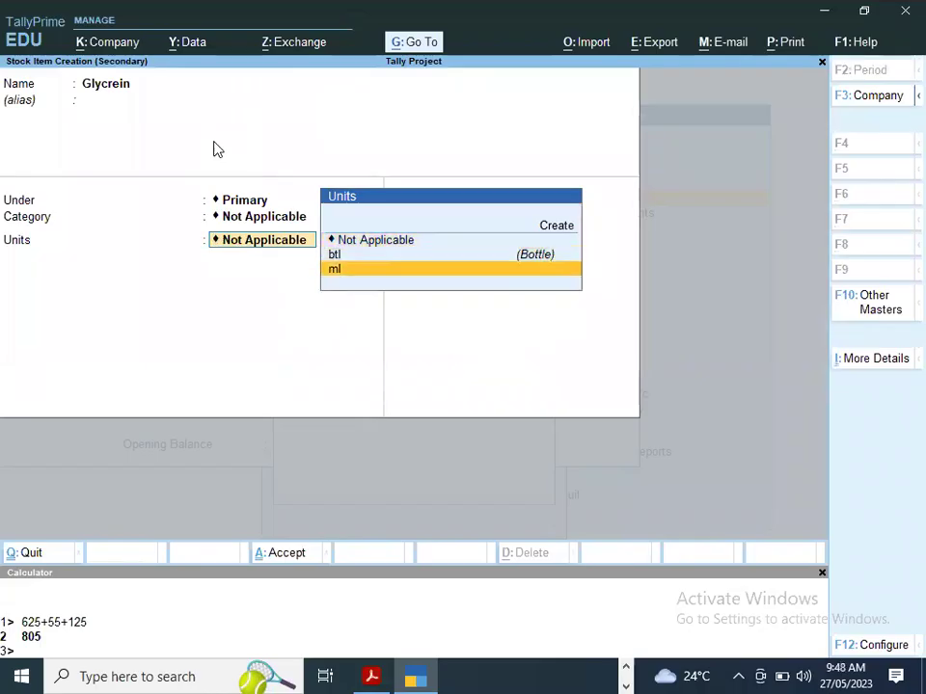
{"action": "key", "text": "Return"}
{"action": "key", "text": "ctrl"}
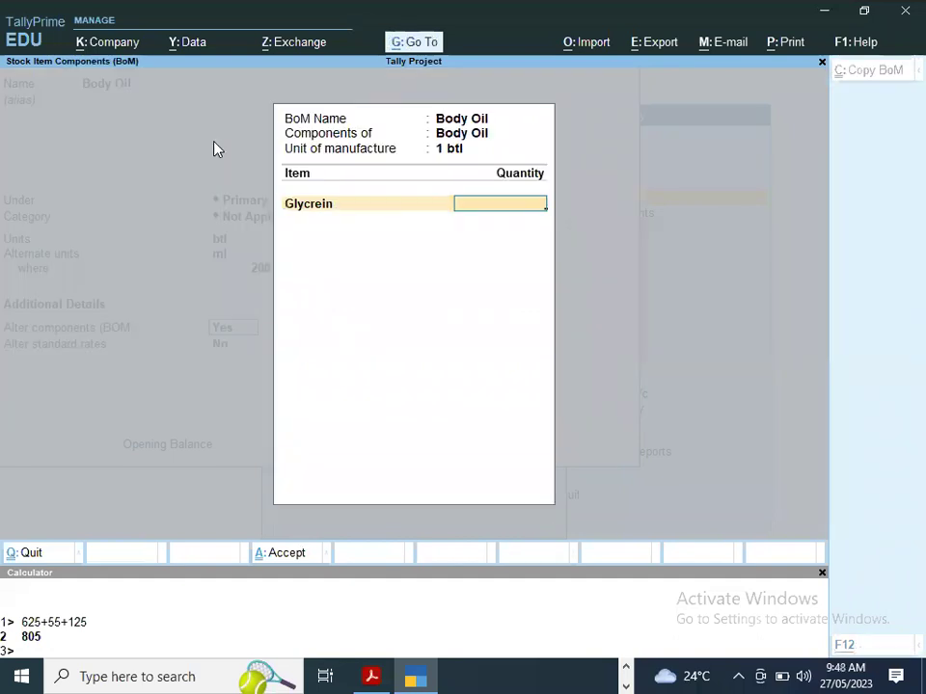
- Set the Glycrein component quantity to 80 ml, as given in the PDF
{"action": "key", "text": "alt+Tab"}
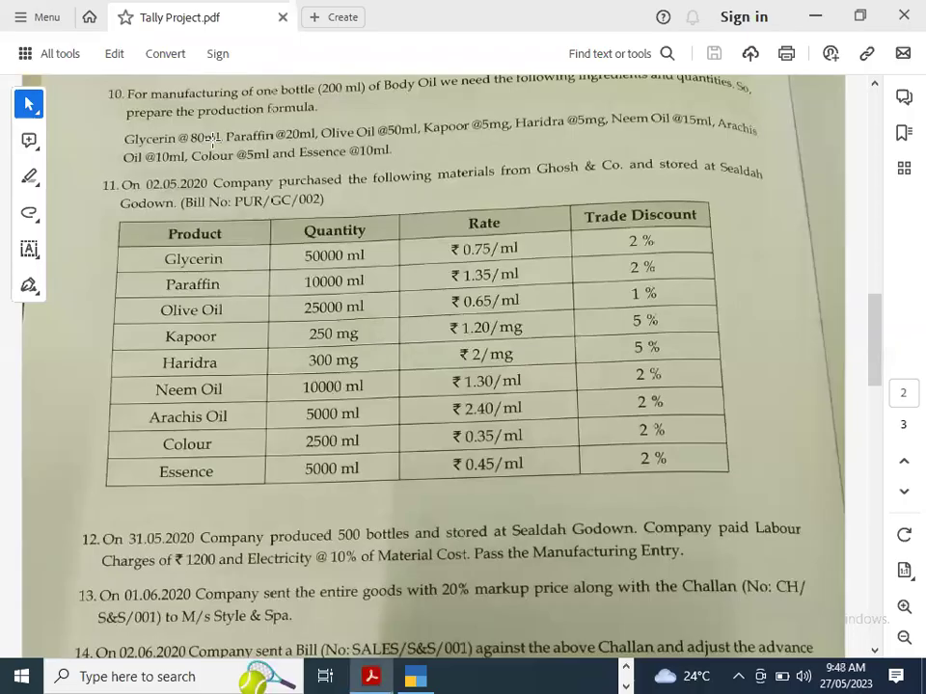
{"action": "key", "text": "alt+Tab"}
{"action": "type", "text": "80"}
{"action": "key", "text": "Return"}
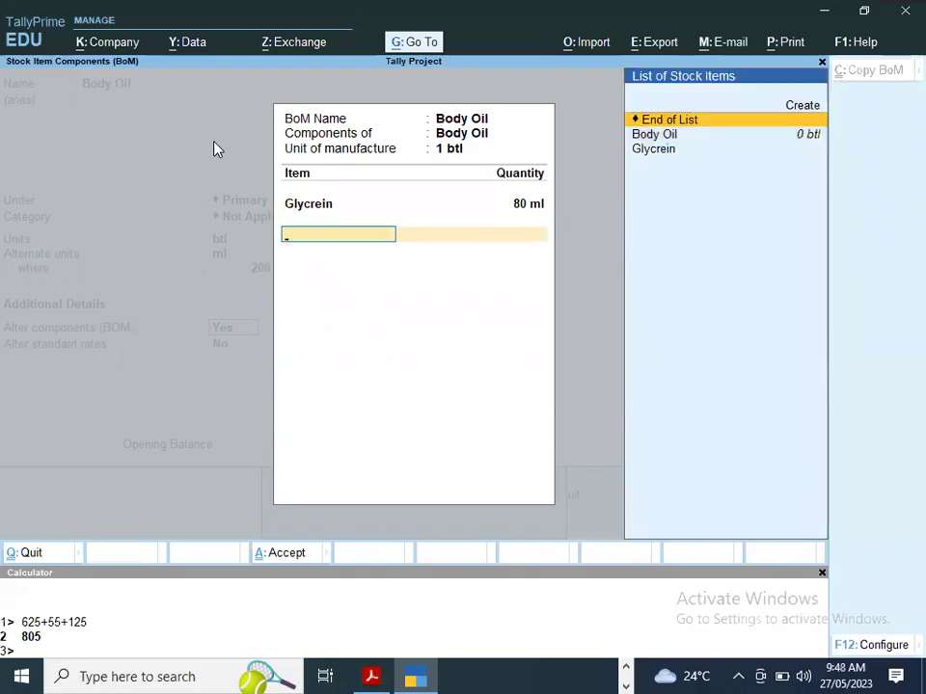
- Create the second component as a new stock item named Paraffin, measured in ml
{"action": "key", "text": "alt+Tab"}
{"action": "key", "text": "alt+Tab"}
{"action": "key", "text": "alt+c"}
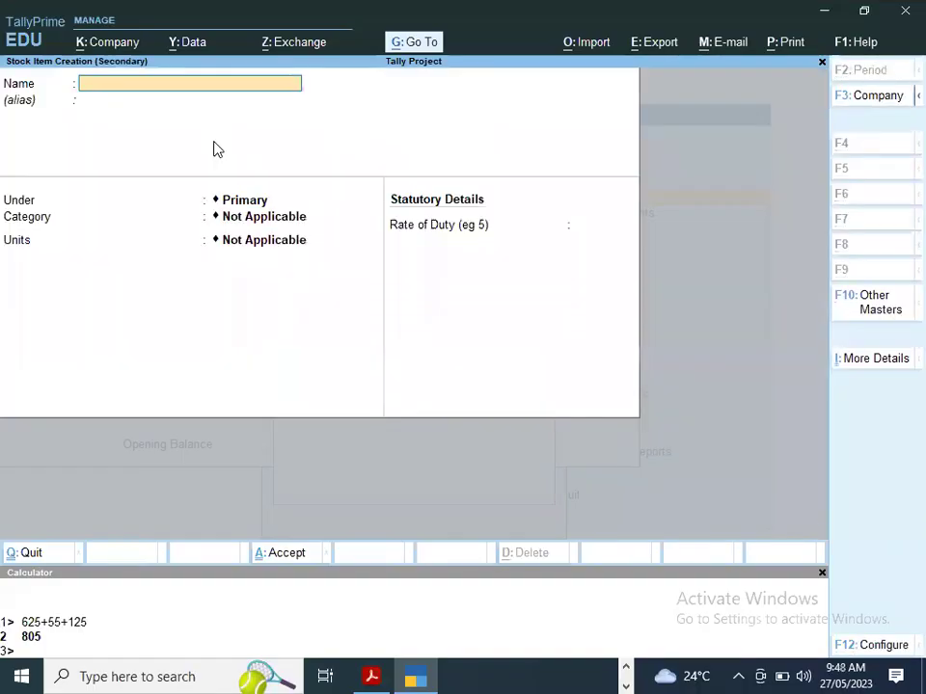
{"action": "type", "text": "P"}
{"action": "key", "text": "alt+Tab"}
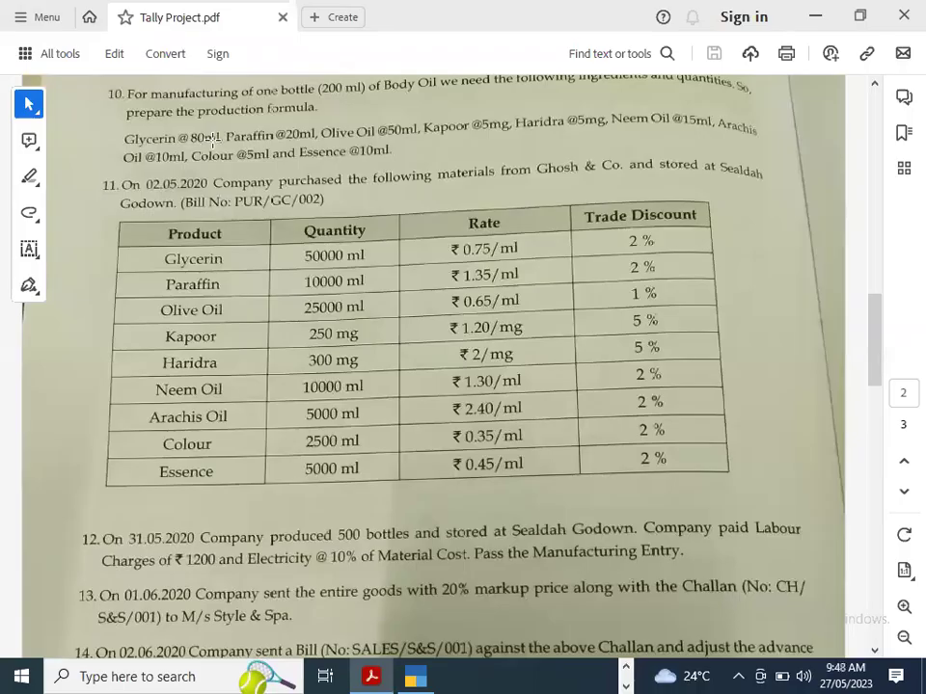
{"action": "key", "text": "alt+Tab"}
{"action": "type", "text": "ara"}
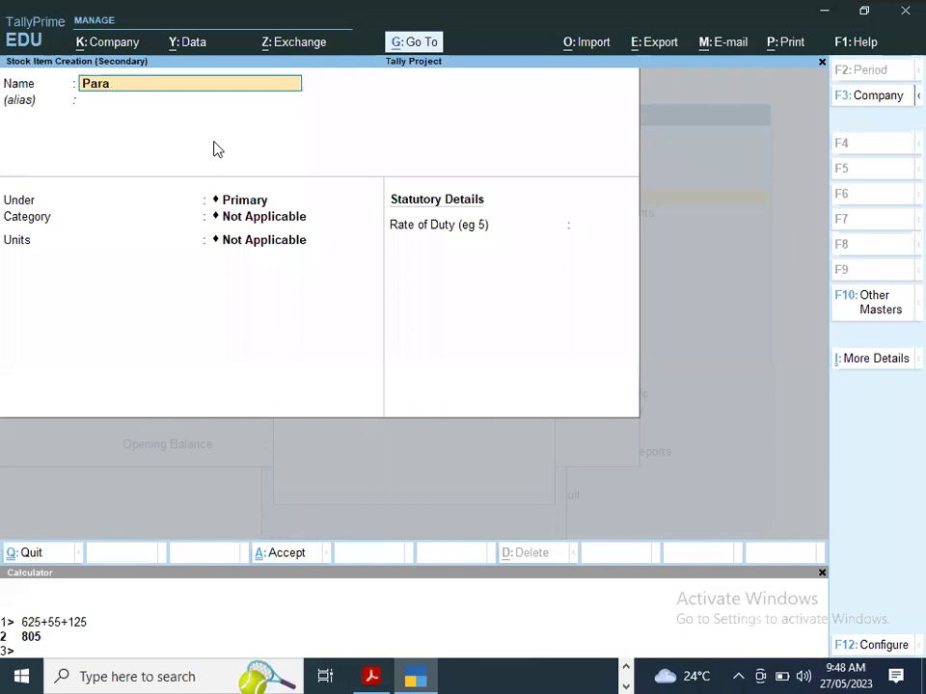
{"action": "type", "text": "ffin"}
{"action": "key", "text": "Return"}
{"action": "key", "text": "Return"}
{"action": "key", "text": "Return"}
{"action": "key", "text": "Return"}
{"action": "key", "text": "Down"}
{"action": "key", "text": "Down"}
{"action": "key", "text": "Return"}
{"action": "key", "text": "Return"}
{"action": "key", "text": "Return"}
{"action": "key", "text": "Return"}
{"action": "key", "text": "Return"}
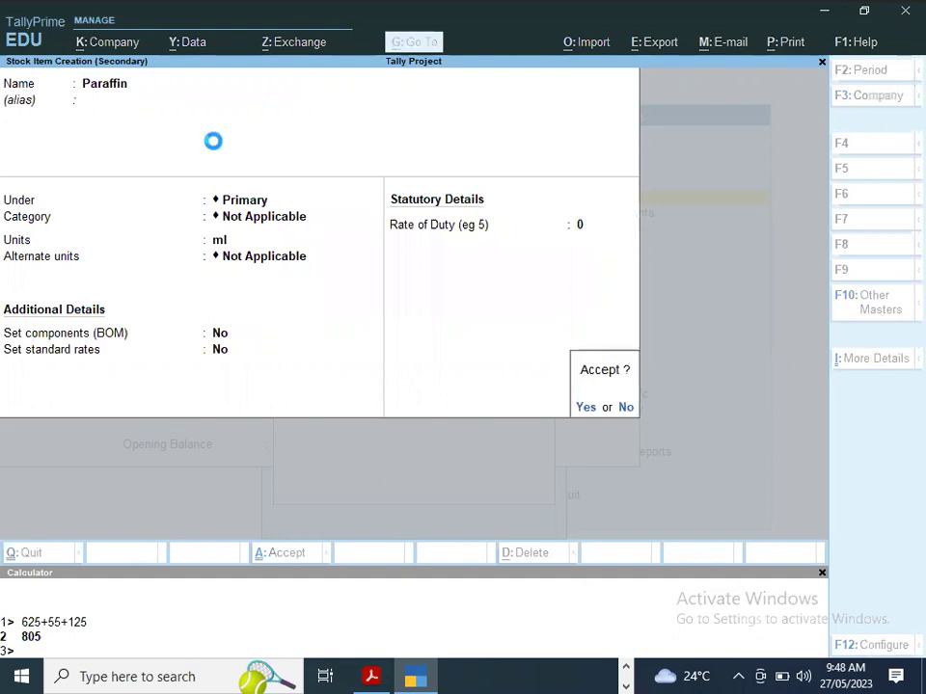
{"action": "key", "text": "Return"}
- Set the Paraffin component quantity to 20 ml, as given in the PDF
{"action": "key", "text": "alt+Tab"}
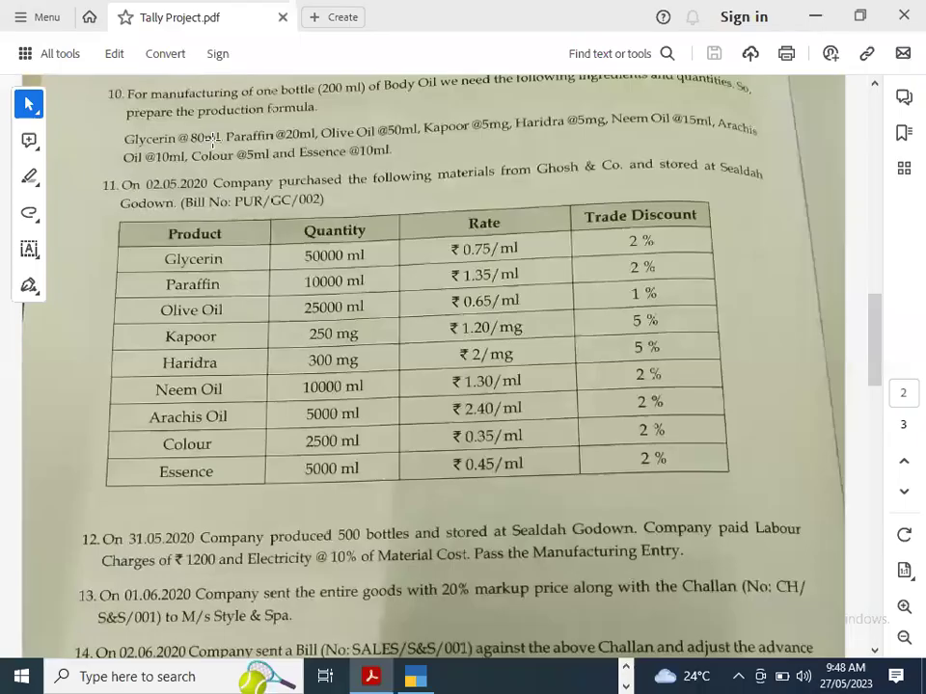
{"action": "key", "text": "alt+Tab"}
{"action": "type", "text": "20"}
{"action": "key", "text": "Return"}
- Close the component list and reopen the Body Oil BOM at the empty row below Paraffin
{"action": "key", "text": "Return"}
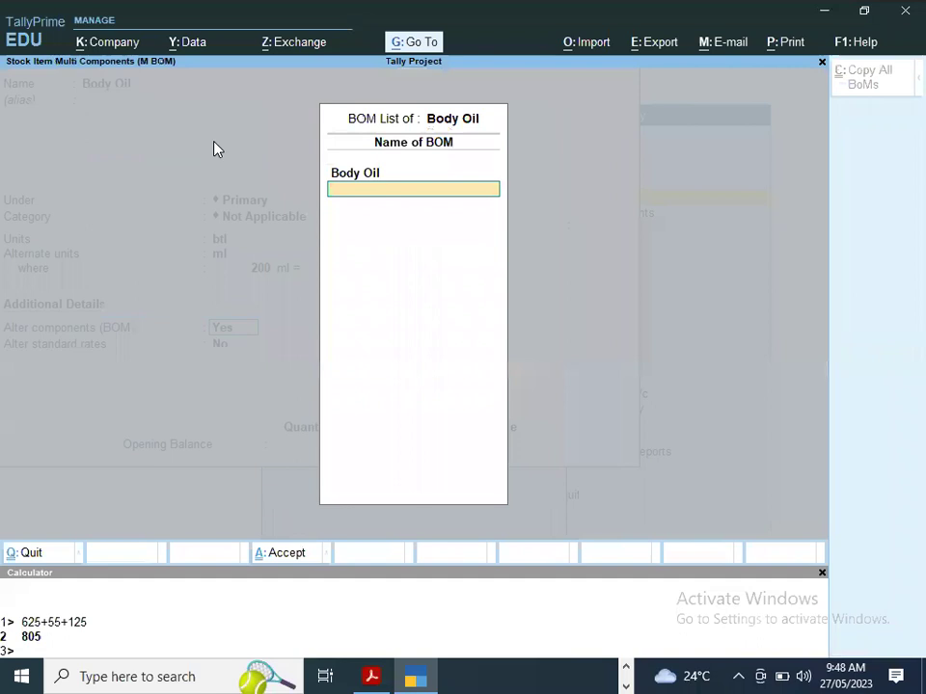
{"action": "key", "text": "Up"}
{"action": "key", "text": "Return"}
{"action": "key", "text": "Return"}
{"action": "key", "text": "Return"}
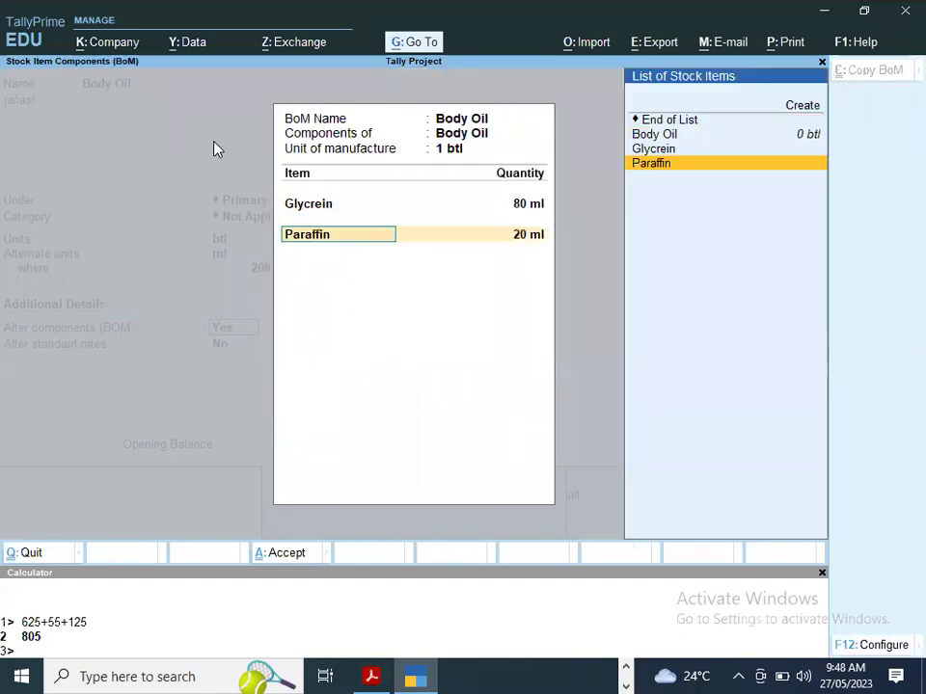
{"action": "key", "text": "Return"}
{"action": "key", "text": "Return"}
- Add Olive Oil as a new stock item measured in ml and set its component quantity to 50 ml
{"action": "key", "text": "alt+c"}
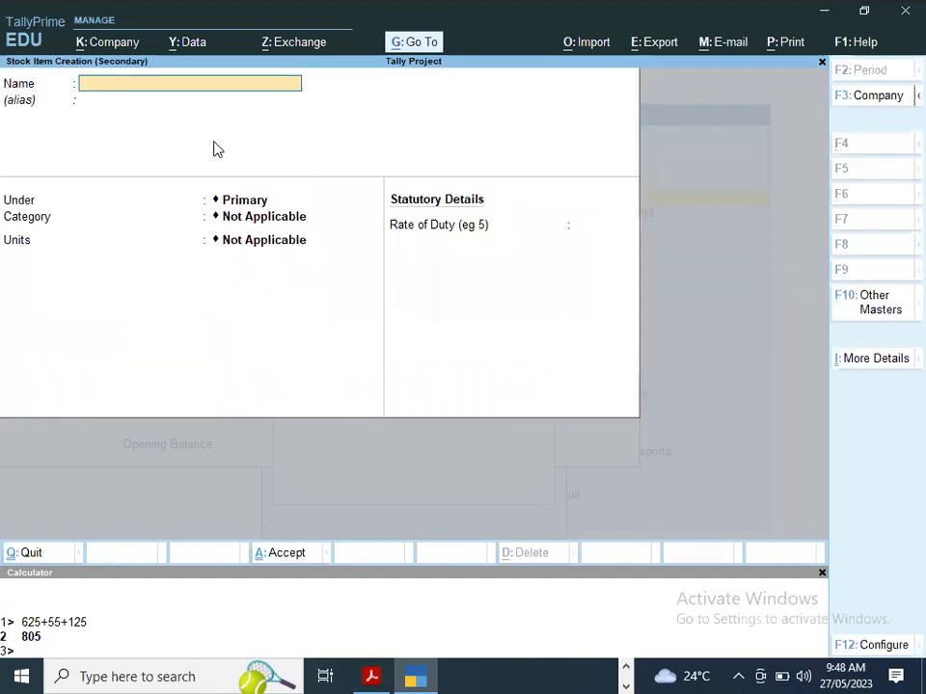
{"action": "key", "text": "alt+Tab"}
{"action": "key", "text": "alt+Tab"}
{"action": "type", "text": "Olive Oil"}
{"action": "key", "text": "Return"}
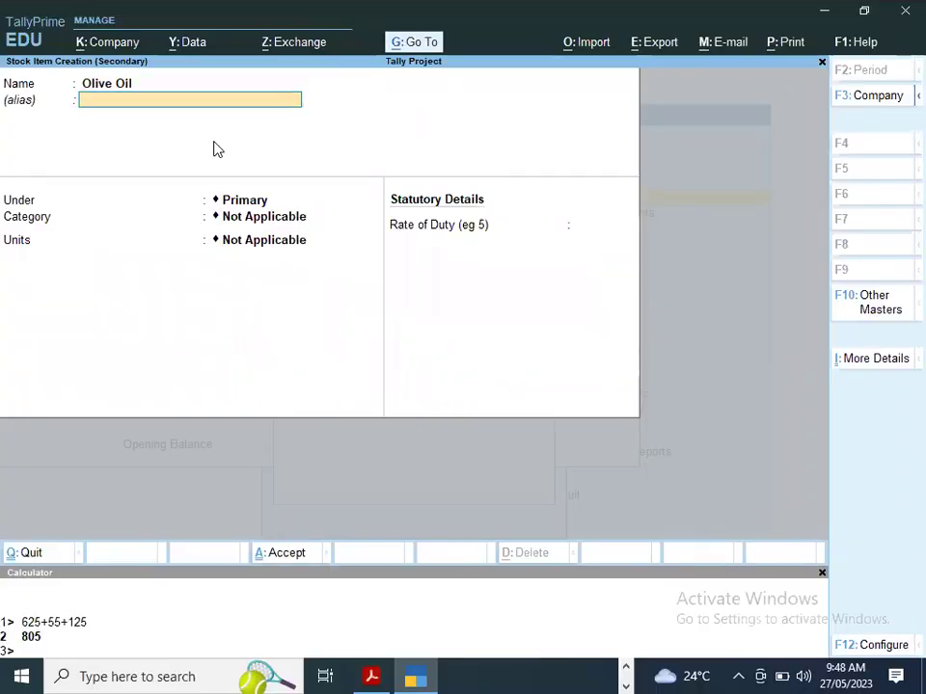
{"action": "key", "text": "Return"}
{"action": "key", "text": "Return"}
{"action": "key", "text": "Return"}
{"action": "key", "text": "Down"}
{"action": "key", "text": "Down"}
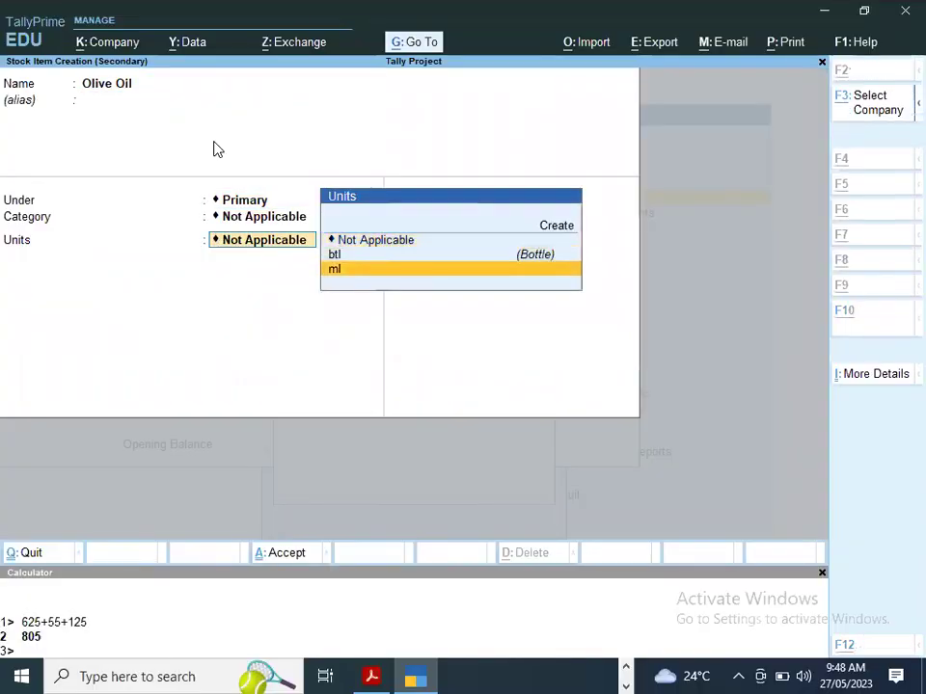
{"action": "key", "text": "alt+Tab"}
{"action": "key", "text": "alt+Tab"}
{"action": "key", "text": "Return"}
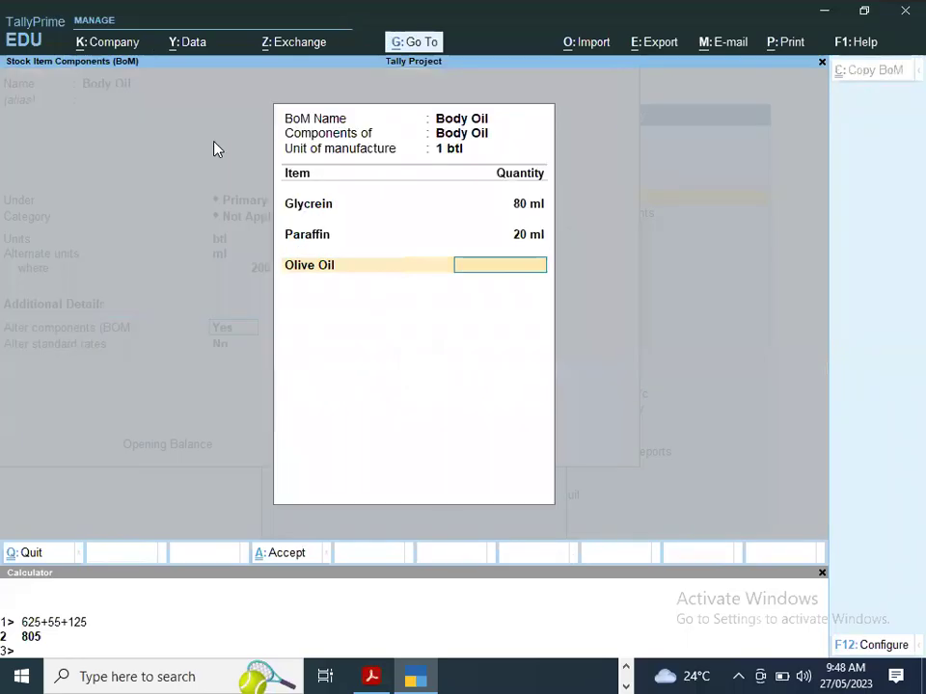
{"action": "type", "text": "50"}
{"action": "key", "text": "Return"}
- Check the next ingredient in the PDF and start a new stock item named Kapoor for the component row below Olive Oil
{"action": "key", "text": "alt+Tab"}
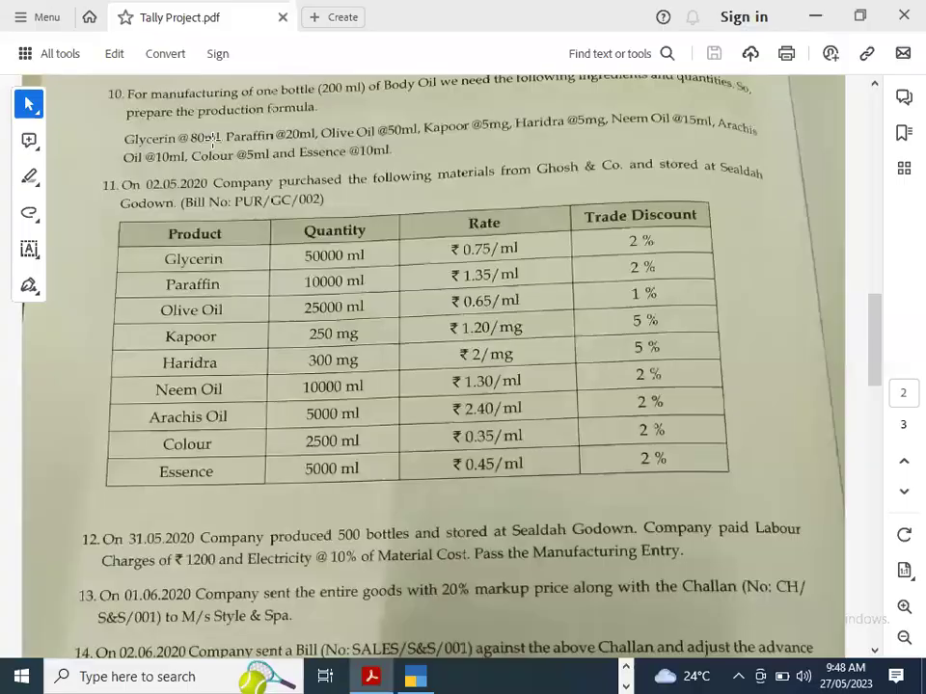
{"action": "key", "text": "alt+Tab"}
{"action": "type", "text": "A"}
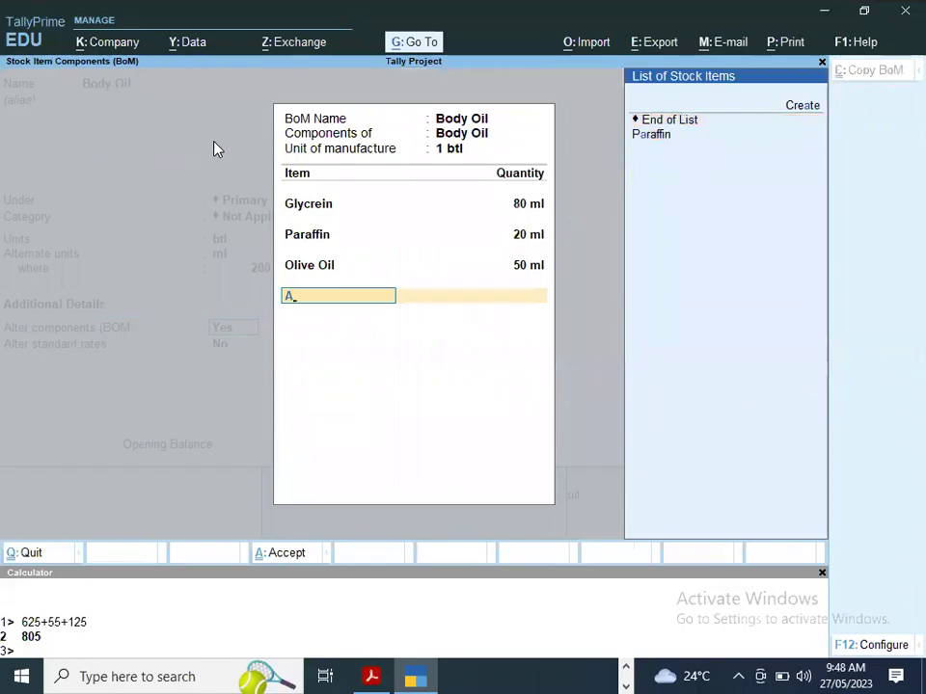
{"action": "key", "text": "alt+c"}
{"action": "type", "text": "Kapoor"}
{"action": "key", "text": "Return"}
{"action": "key", "text": "Return"}
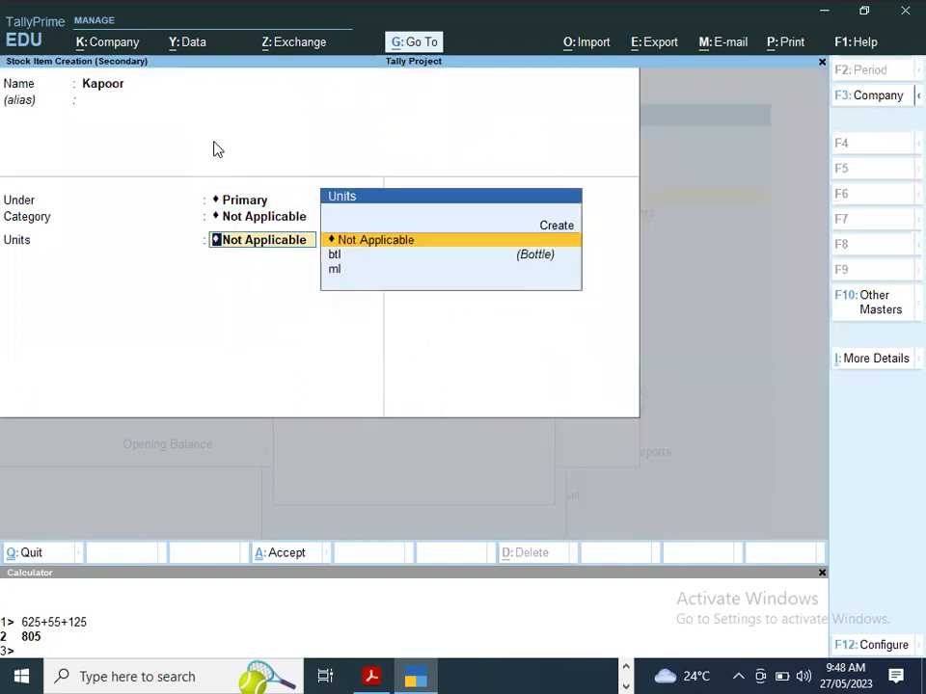
- Create the unit mg for Kapoor, save the item, and set its component quantity to 5 mg
{"action": "key", "text": "Down"}
{"action": "key", "text": "Down"}
{"action": "key", "text": "Up"}
{"action": "key", "text": "Up"}
{"action": "key", "text": "Up"}
{"action": "key", "text": "Return"}
{"action": "type", "text": "mg"}
{"action": "key", "text": "Return"}
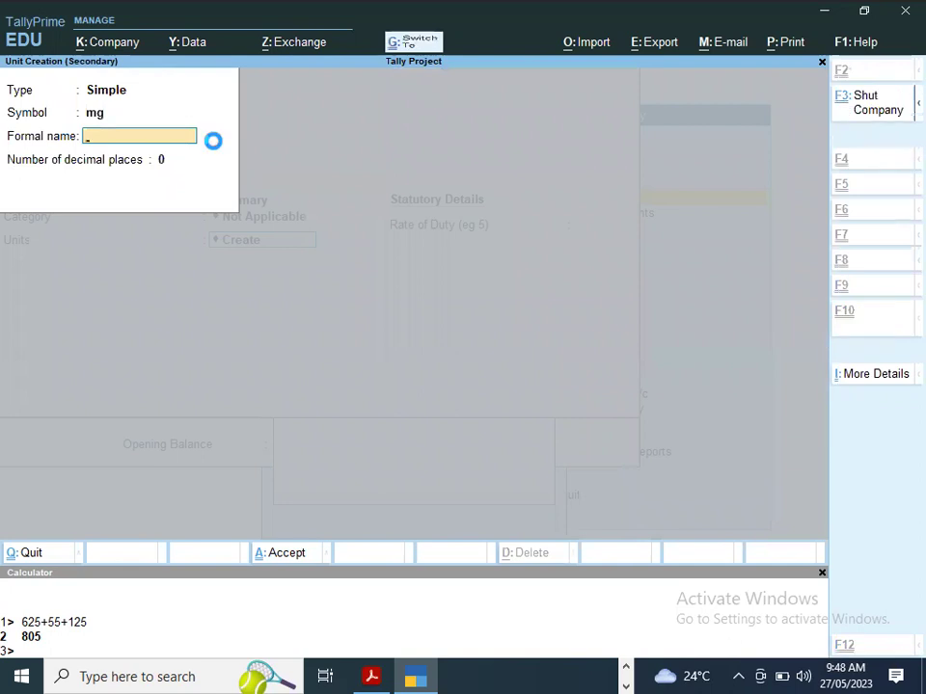
{"action": "key", "text": "ctrl+a"}
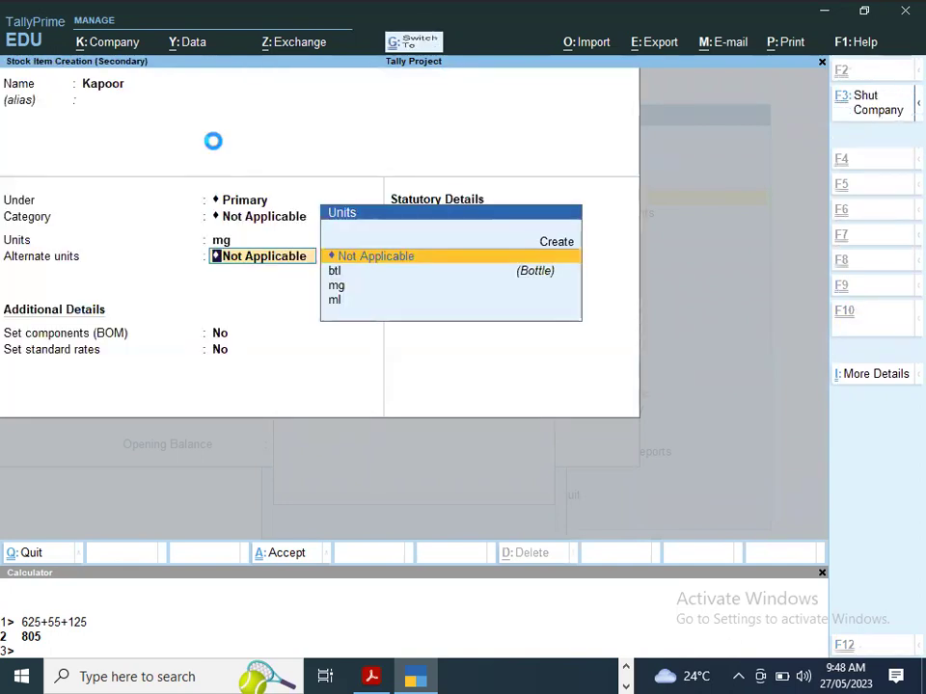
{"action": "type", "text": "5"}
{"action": "key", "text": "Return"}
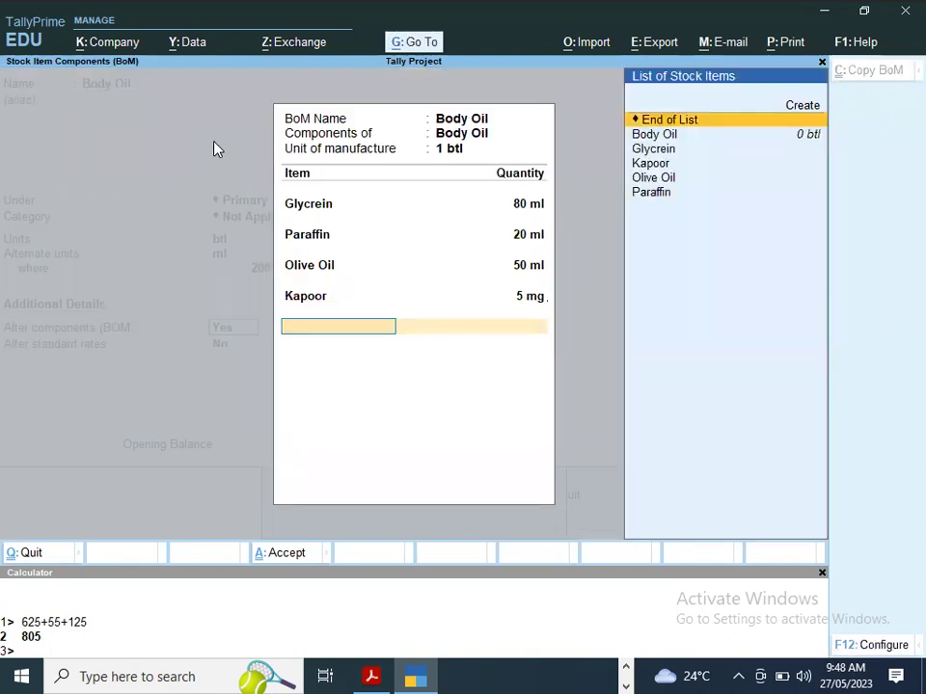
- Close the component list and reopen the Body Oil BOM at the empty row below Kapoor
{"action": "key", "text": "Return"}
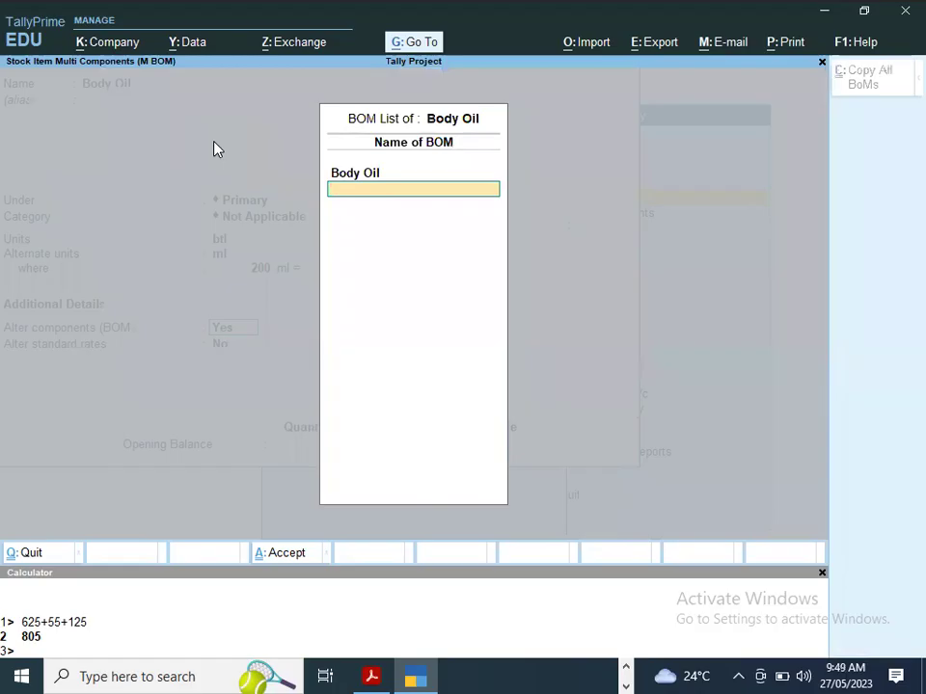
{"action": "key", "text": "Up"}
{"action": "key", "text": "Return"}
{"action": "key", "text": "Down"}
{"action": "key", "text": "Down"}
{"action": "key", "text": "Down"}
{"action": "key", "text": "Down"}
{"action": "key", "text": "Down"}
{"action": "key", "text": "Down"}
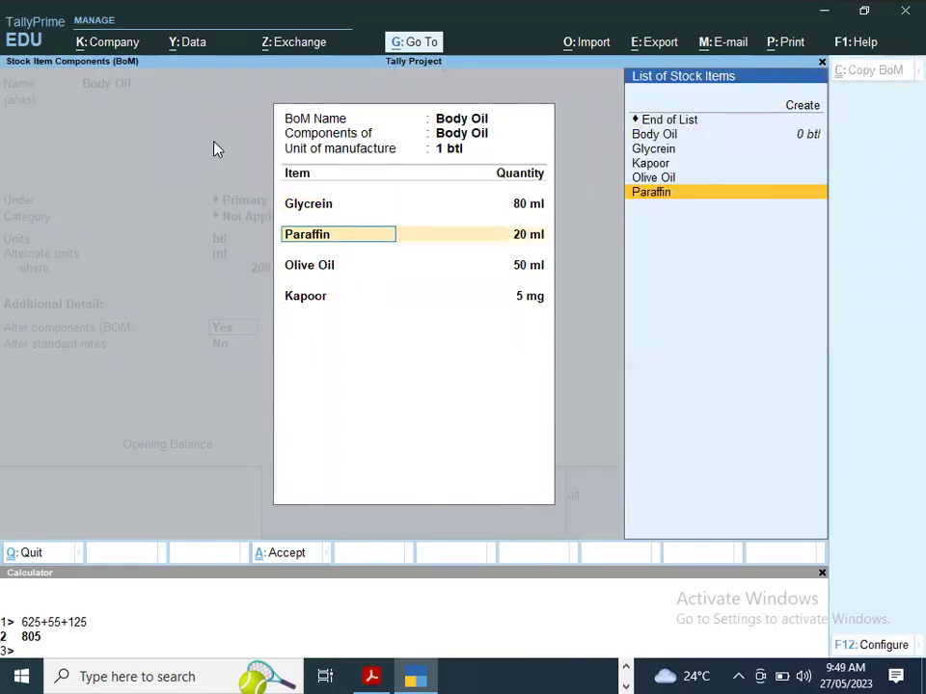
{"action": "key", "text": "Down"}
{"action": "key", "text": "Down"}
- Look up the fifth ingredient in the PDF and start a new stock item named Haridra for it
{"action": "key", "text": "alt+Tab"}
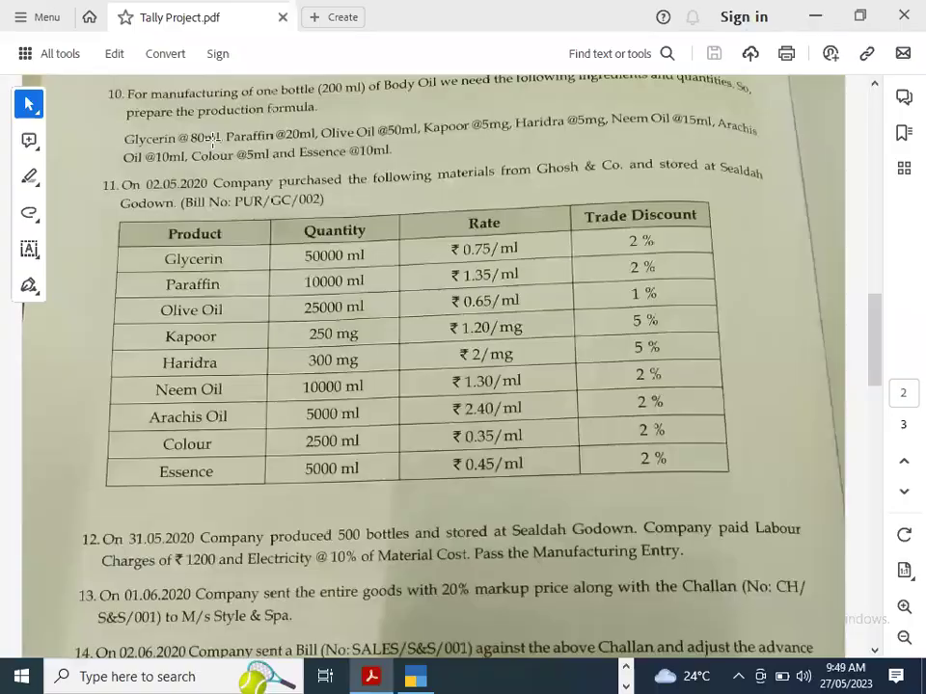
{"action": "key", "text": "alt+Tab"}
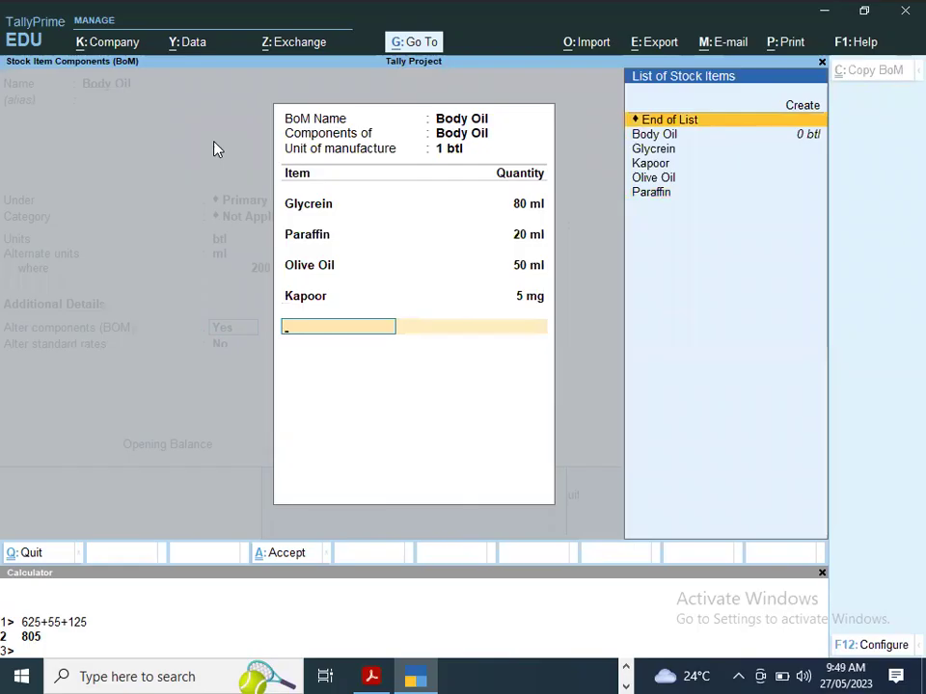
{"action": "type", "text": "A"}
{"action": "key", "text": "BackSpace"}
{"action": "key", "text": "alt+c"}
{"action": "type", "text": "Kha"}
{"action": "key", "text": "BackSpace"}
{"action": "key", "text": "BackSpace"}
{"action": "key", "text": "BackSpace"}
{"action": "type", "text": "Harida"}
{"action": "key", "text": "alt+Tab"}
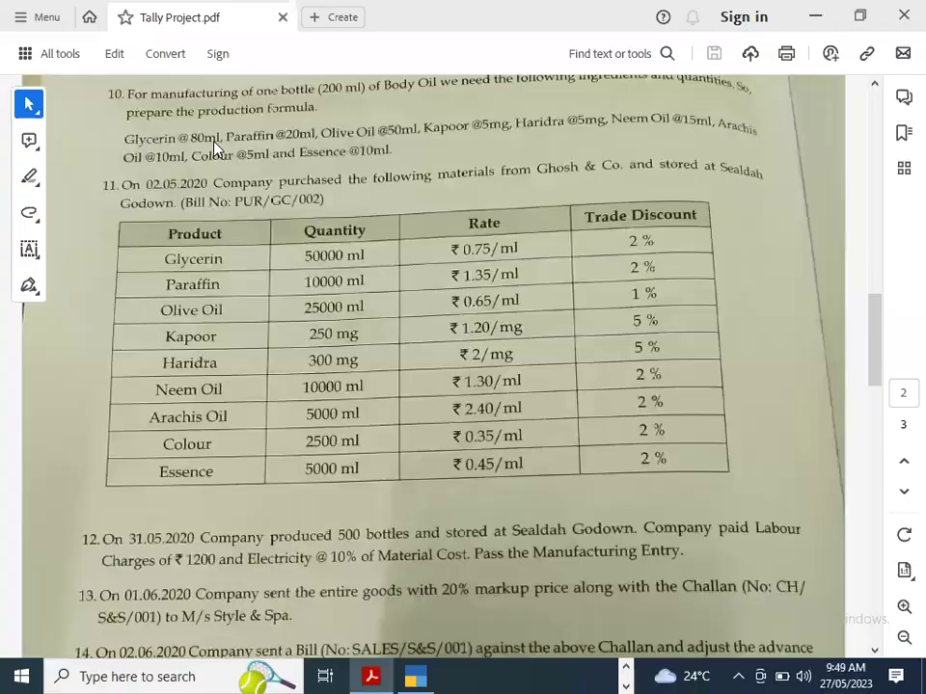
{"action": "key", "text": "alt+Tab"}
{"action": "key", "text": "BackSpace"}
{"action": "type", "text": "ra"}
{"action": "key", "text": "Return"}
{"action": "key", "text": "Return"}
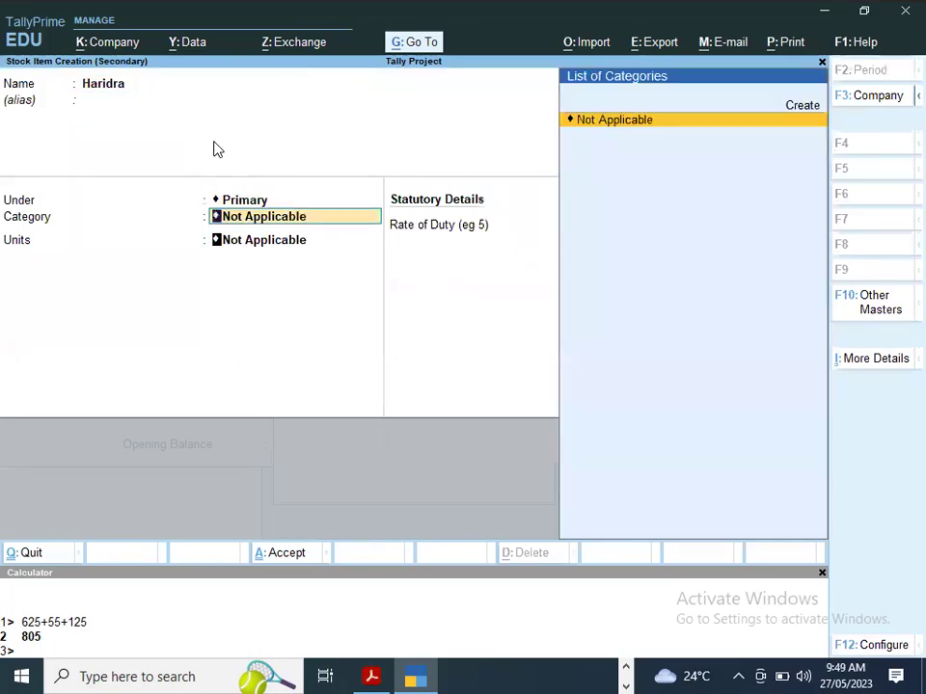
- Save Haridra with mg as its unit and set its component quantity to 5 mg, as given in the PDF
{"action": "key", "text": "Return"}
{"action": "key", "text": "Down"}
{"action": "key", "text": "Down"}
{"action": "key", "text": "Down"}
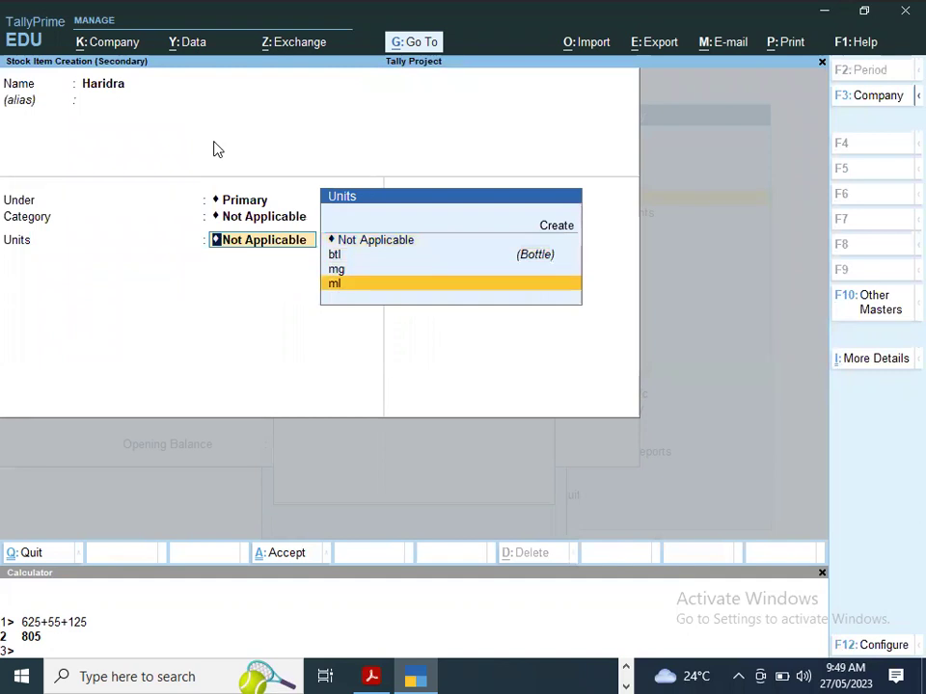
{"action": "key", "text": "Up"}
{"action": "key", "text": "Return"}
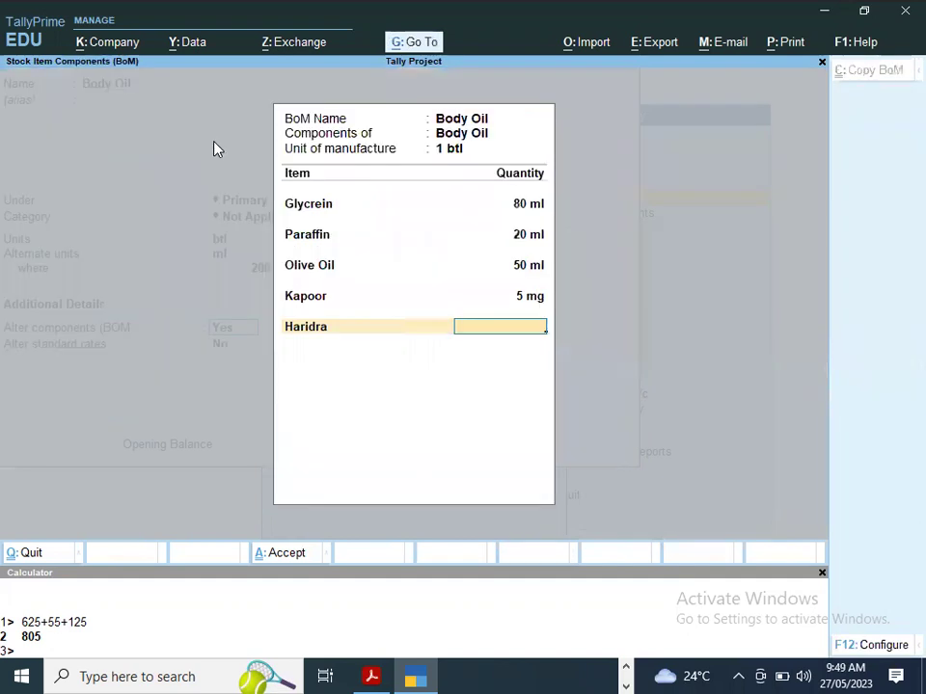
{"action": "key", "text": "alt+Tab"}
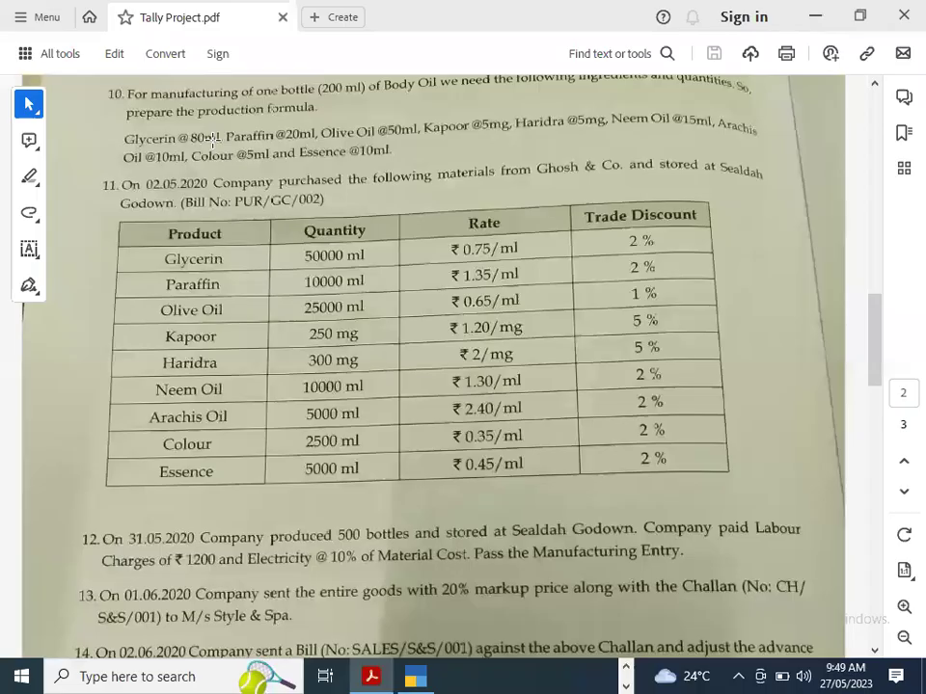
{"action": "key", "text": "alt+Tab"}
{"action": "type", "text": "5"}
{"action": "key", "text": "Return"}
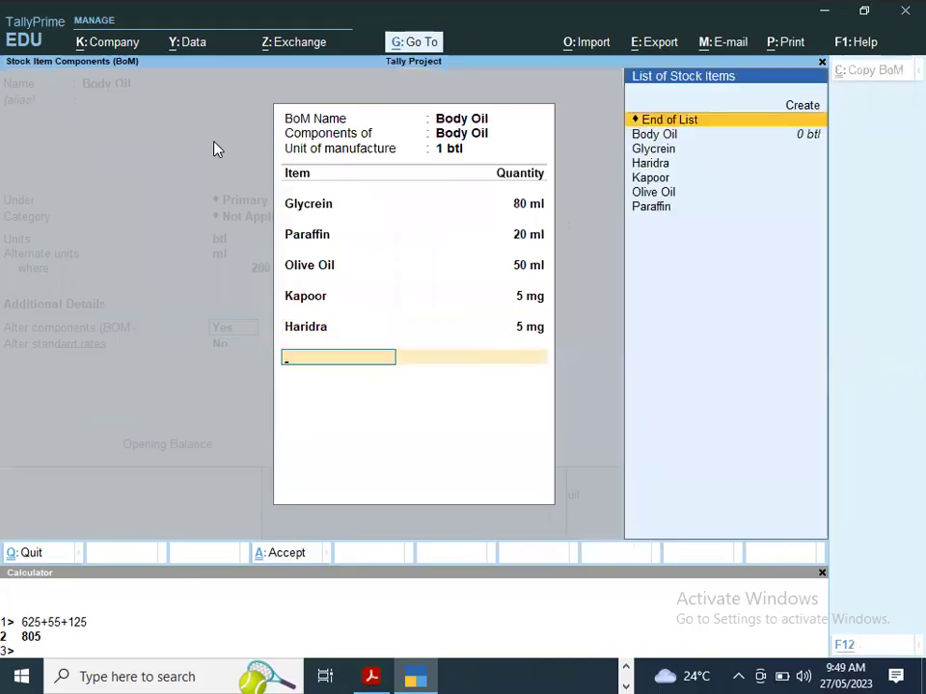
- Check the sixth ingredient in the PDF and start a new stock item named Neem Oil for it
{"action": "key", "text": "alt+Tab"}
{"action": "key", "text": "alt+Tab"}
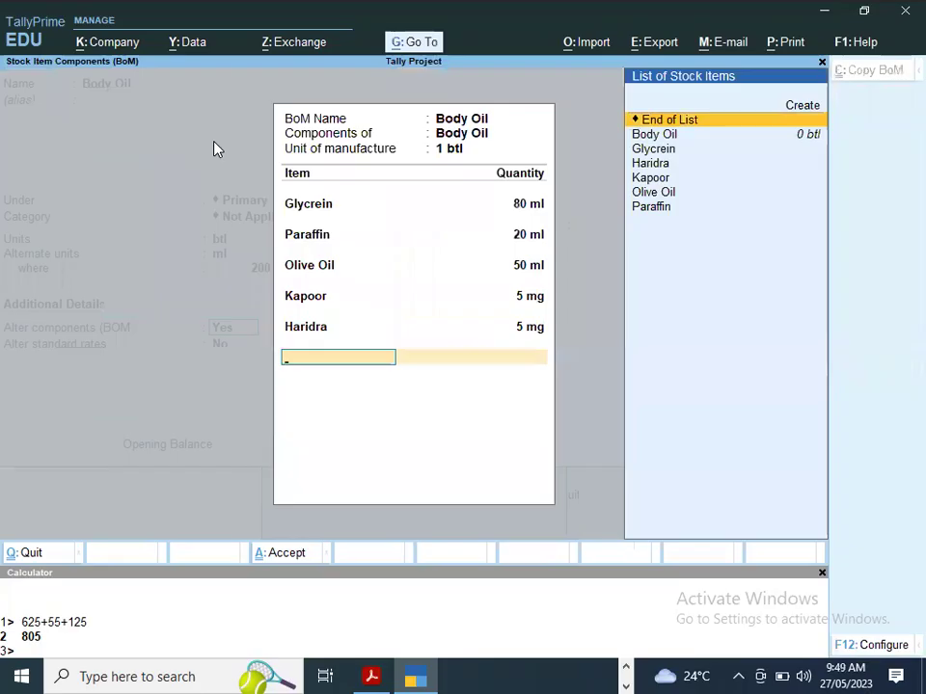
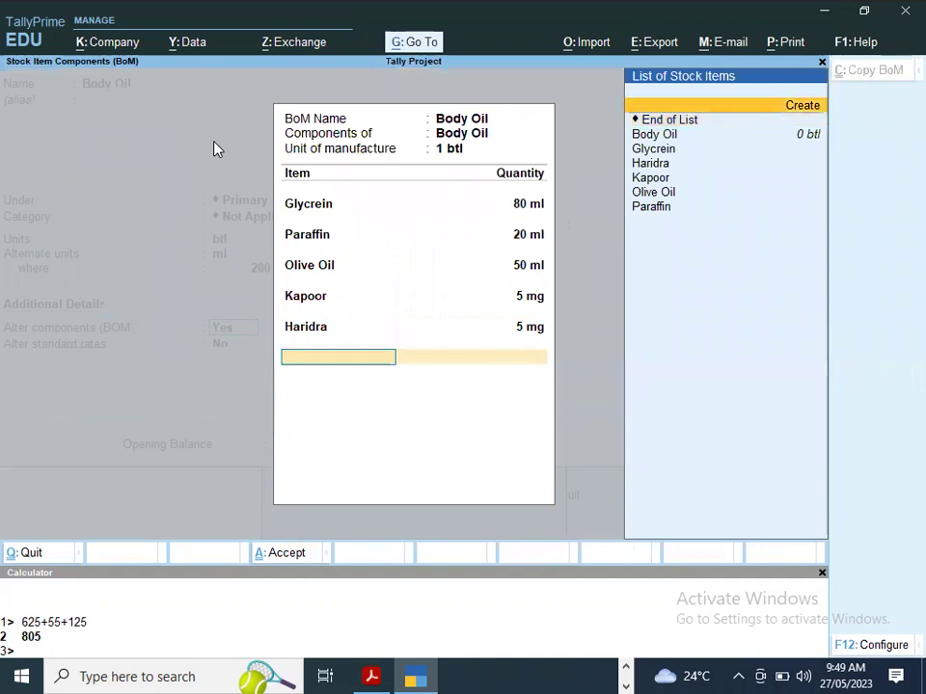
{"action": "key", "text": "alt+c"}
{"action": "type", "text": "N"}
{"action": "type", "text": "Oil"}
{"action": "key", "text": "Return"}
{"action": "key", "text": "Return"}
- Save Neem Oil with ml as its unit and set its component quantity to 15 ml, as given in the PDF
{"action": "key", "text": "Down"}
{"action": "key", "text": "Down"}
{"action": "key", "text": "alt+Tab"}
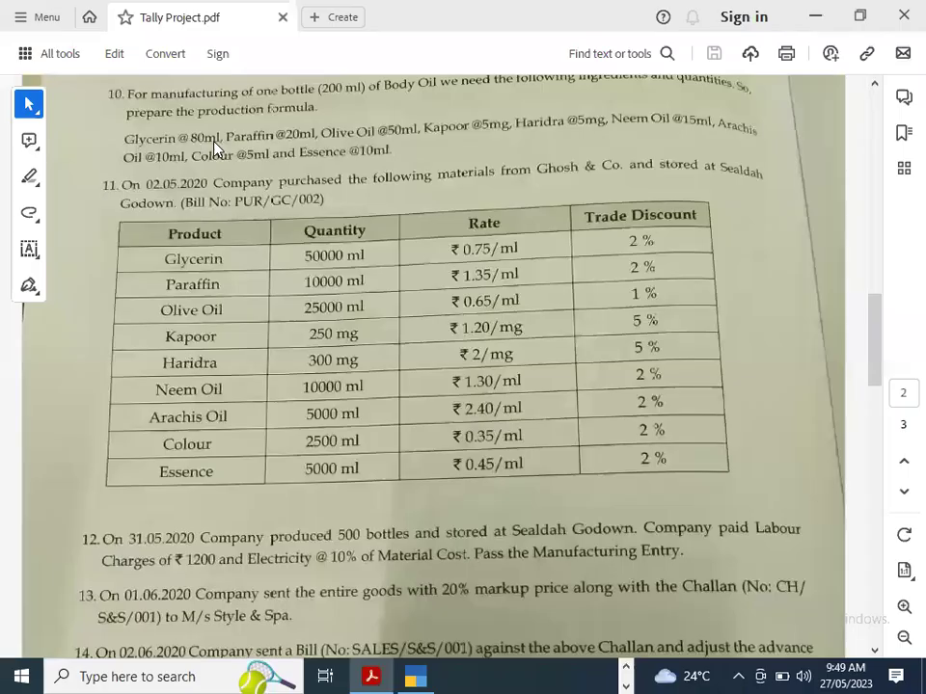
{"action": "key", "text": "alt+Tab"}
{"action": "key", "text": "Down"}
{"action": "key", "text": "Return"}
{"action": "key", "text": "Return"}
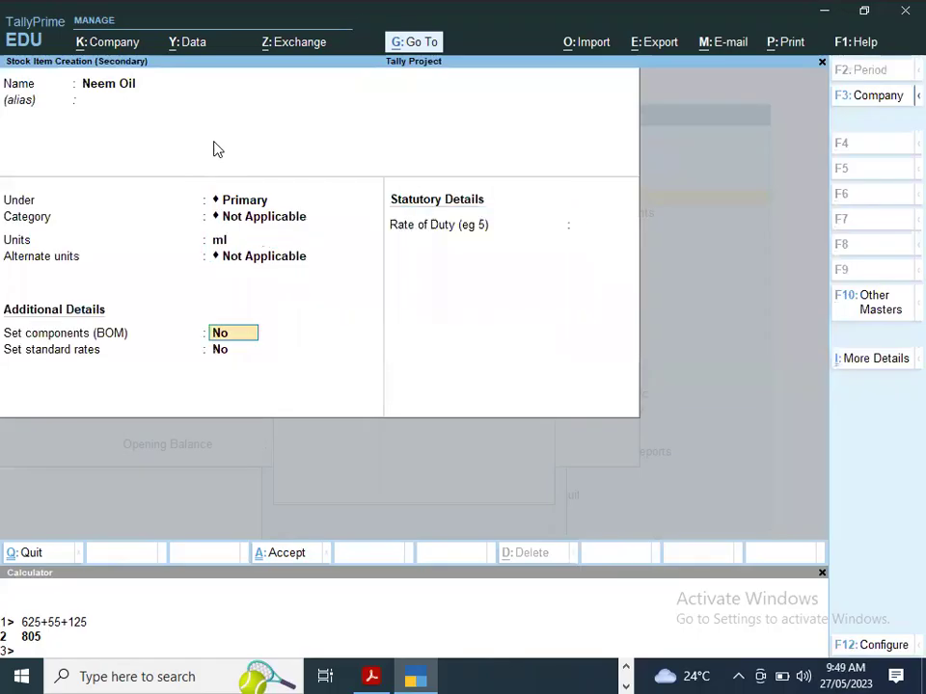
{"action": "type", "text": "15"}
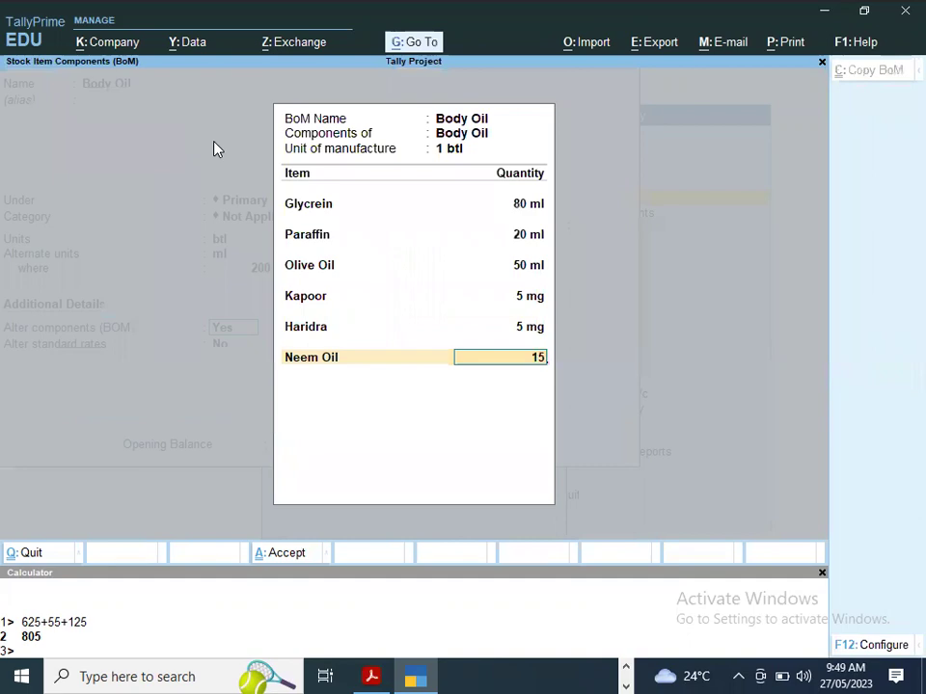
{"action": "key", "text": "Return"}
- Check the seventh ingredient in the PDF and start a new stock item named Arachis for it
{"action": "key", "text": "alt+Tab"}
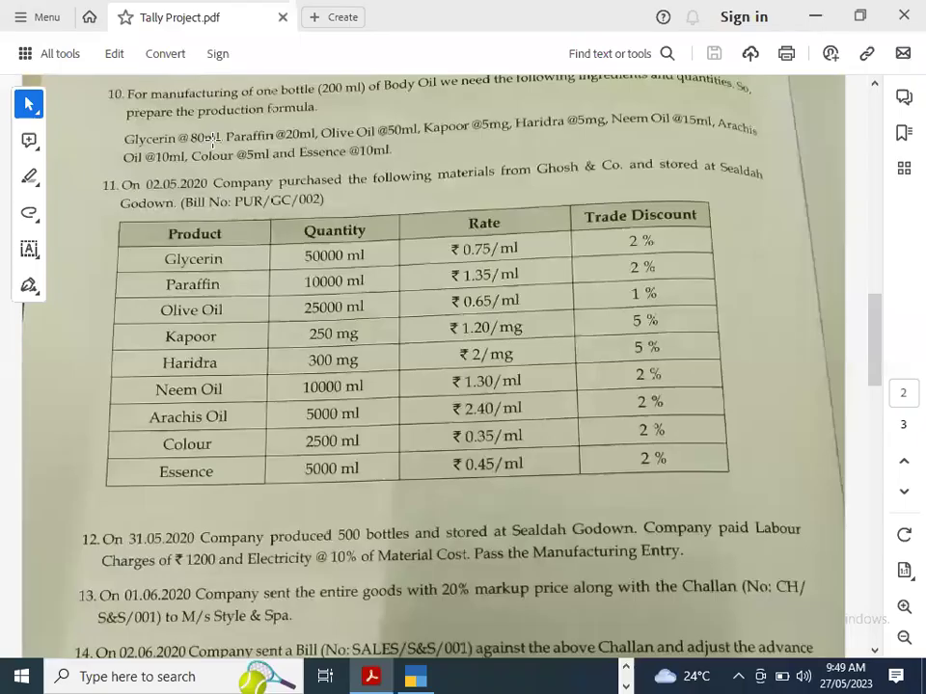
{"action": "key", "text": "alt+Tab"}
{"action": "type", "text": "Ara"}
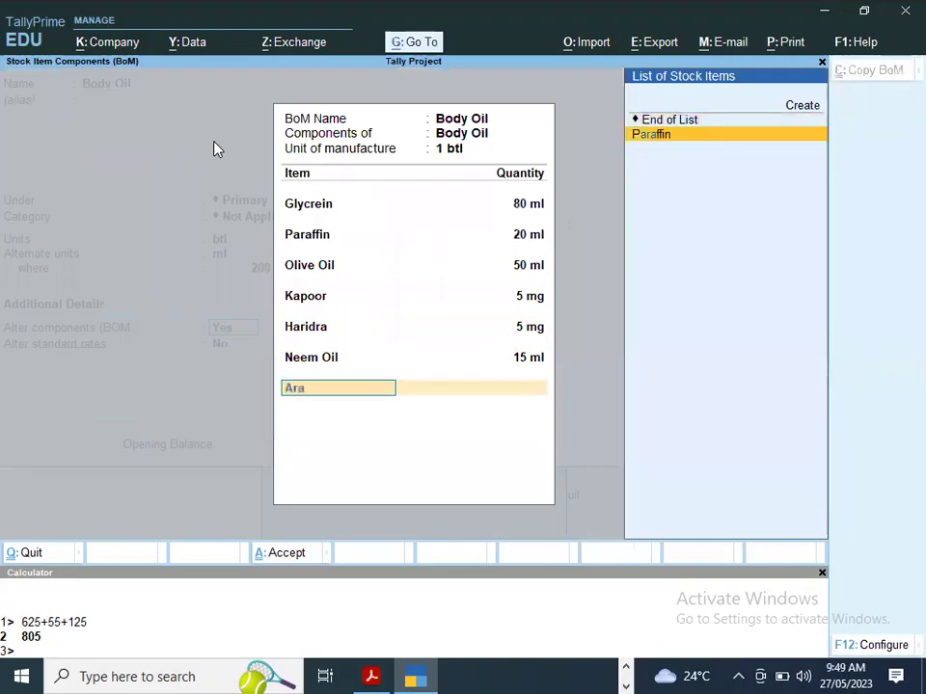
{"action": "key", "text": "BackSpace"}
{"action": "key", "text": "BackSpace"}
{"action": "key", "text": "BackSpace"}
{"action": "type", "text": "ara"}
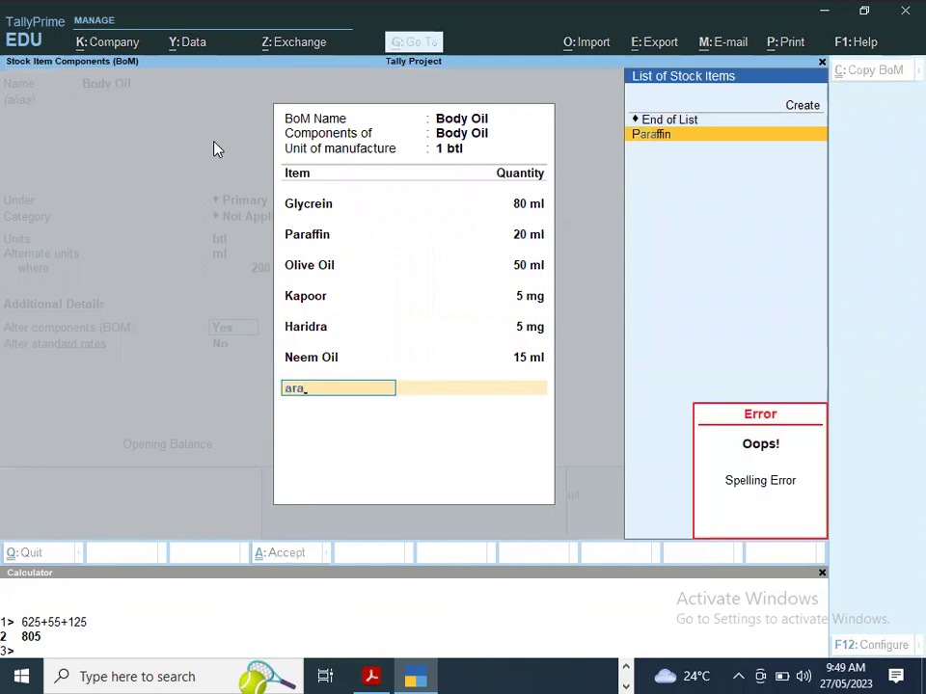
{"action": "key", "text": "alt+c"}
{"action": "type", "text": "A"}
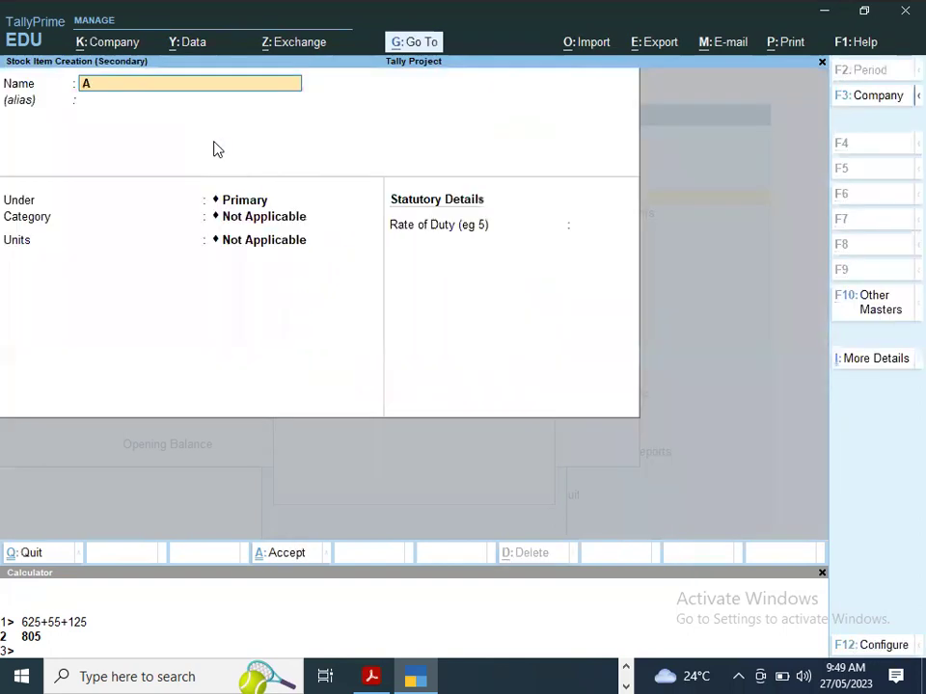
{"action": "type", "text": "rachis"}
{"action": "key", "text": "Return"}
{"action": "key", "text": "Return"}
{"action": "key", "text": "Return"}
{"action": "key", "text": "Return"}
- Save Arachis with ml as its unit and set its component quantity to 10 ml
{"action": "key", "text": "Down"}
{"action": "key", "text": "Down"}
{"action": "key", "text": "Down"}
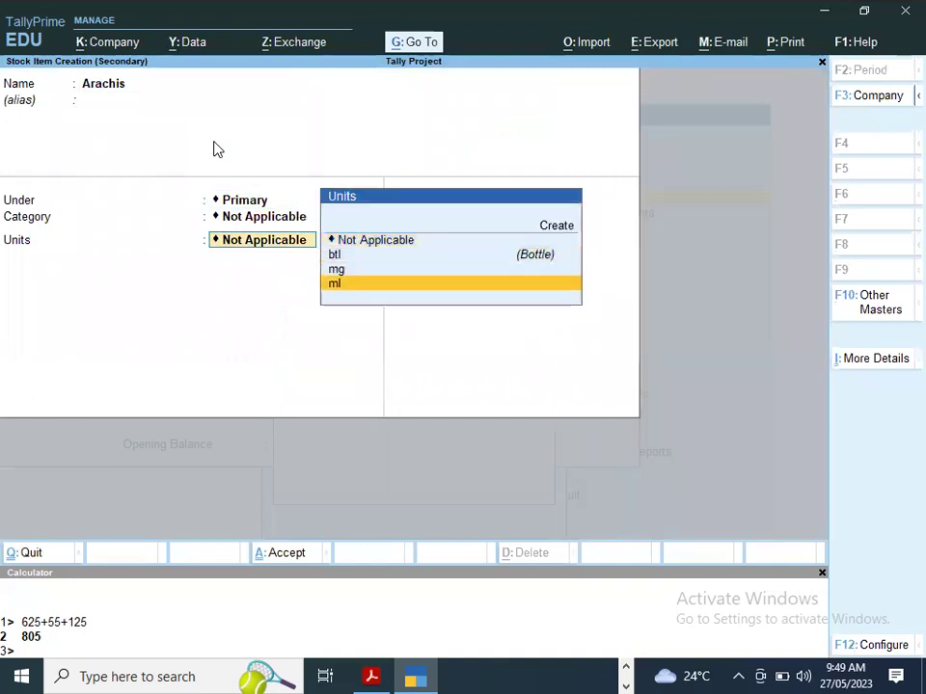
{"action": "key", "text": "Return"}
{"action": "key", "text": "Return"}
{"action": "key", "text": "ctrl+a"}
{"action": "type", "text": "10"}
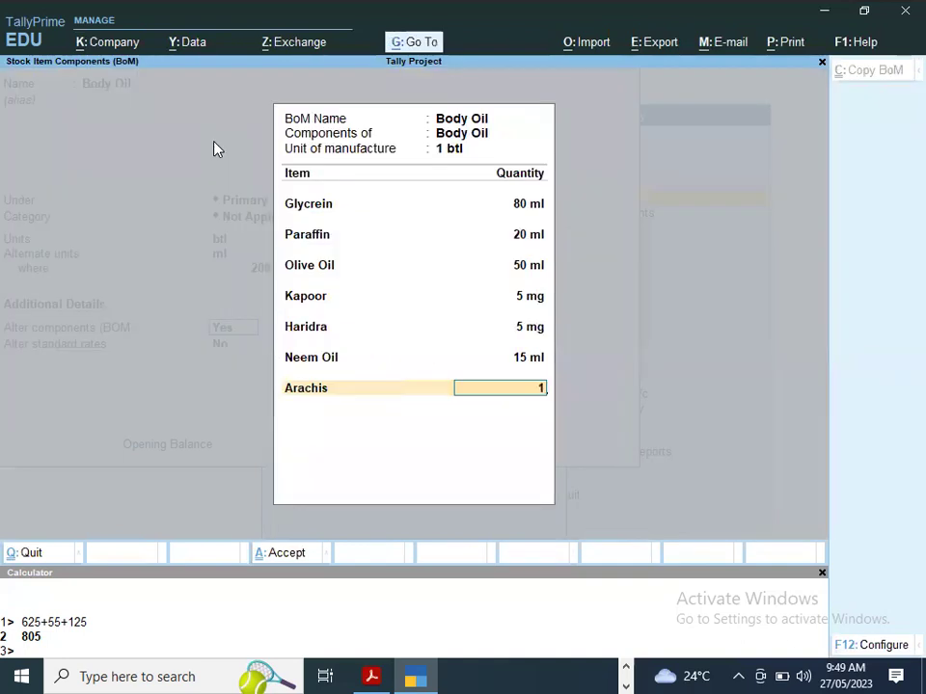
{"action": "key", "text": "Return"}
- Check the eighth ingredient in the PDF and start a new stock item named Colour for it
{"action": "key", "text": "alt+Tab"}
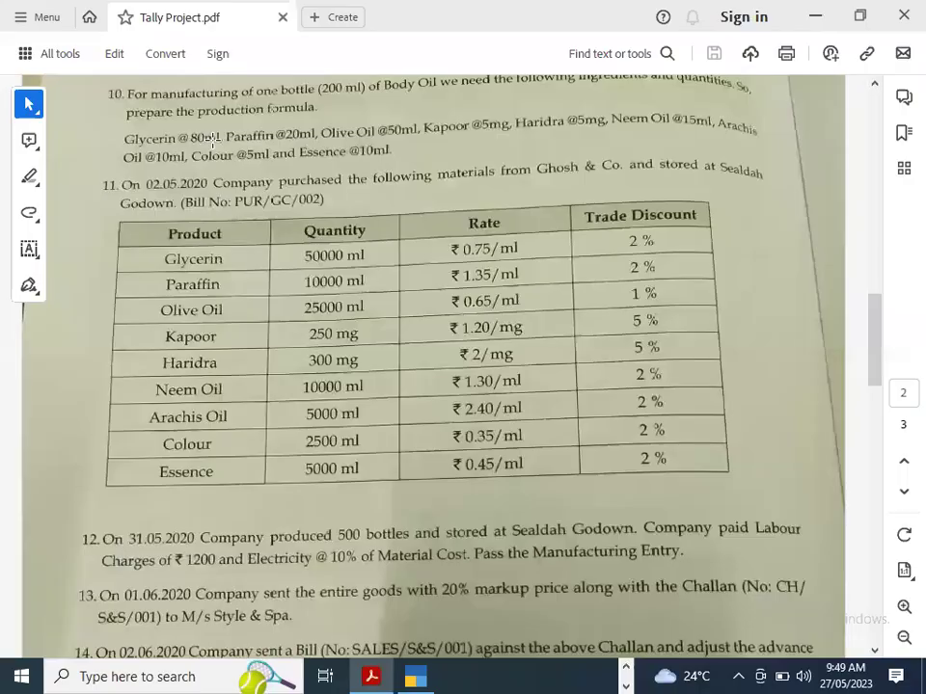
{"action": "key", "text": "alt+Tab"}
{"action": "type", "text": "c"}
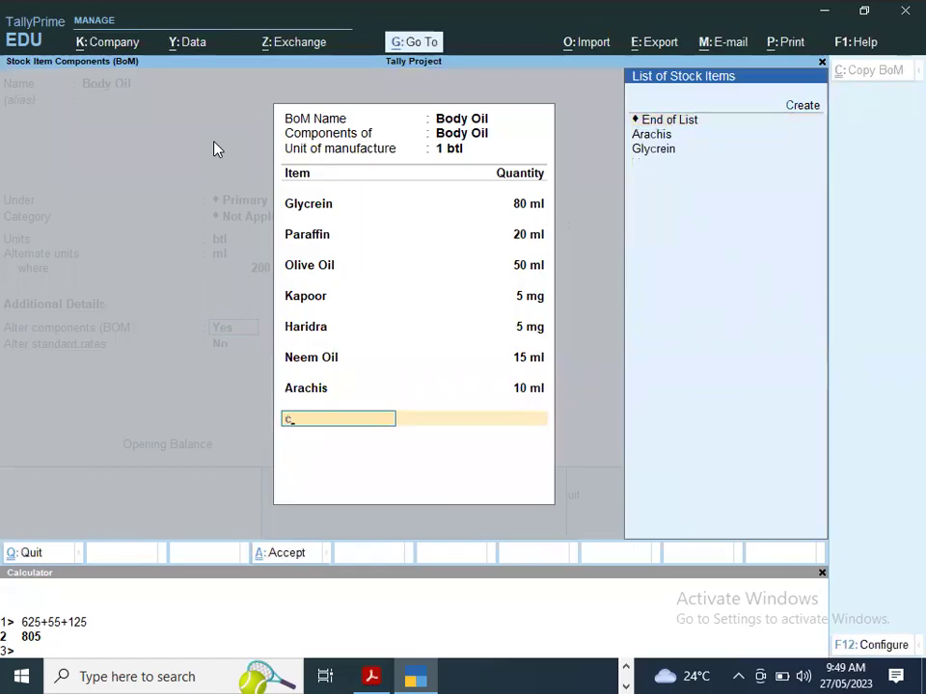
{"action": "type", "text": "l"}
{"action": "key", "text": "alt+c"}
{"action": "type", "text": "Clour"}
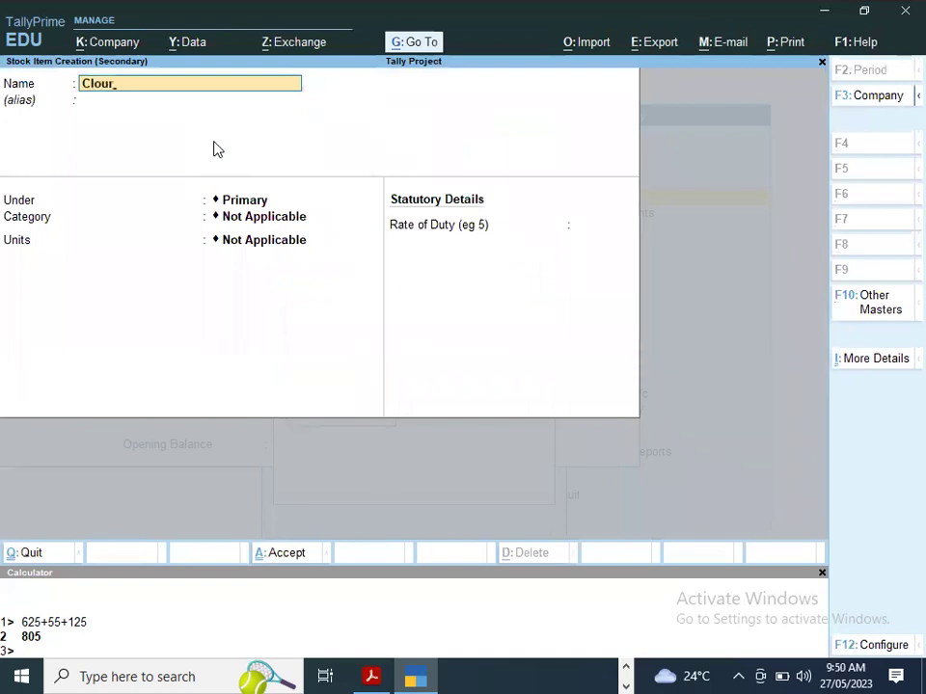
{"action": "key", "text": "alt+Tab"}
{"action": "key", "text": "alt+Tab"}
{"action": "key", "text": "BackSpace"}
{"action": "key", "text": "BackSpace"}
{"action": "key", "text": "BackSpace"}
{"action": "type", "text": "olour"}
{"action": "key", "text": "Return"}
{"action": "key", "text": "Return"}
{"action": "key", "text": "Return"}
{"action": "key", "text": "Return"}
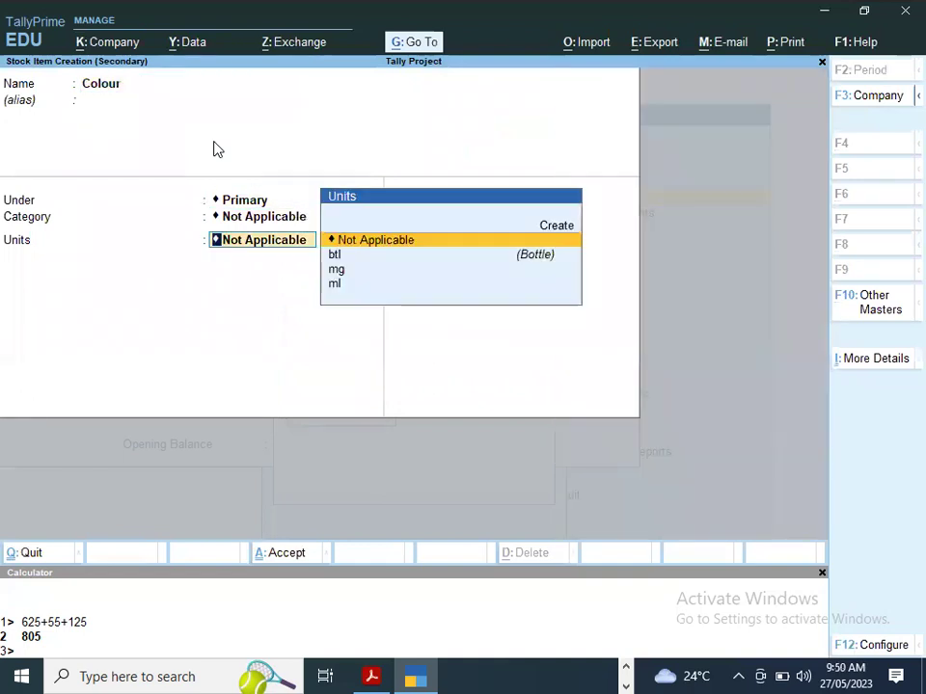
- Save Colour with ml as its unit and set its component quantity to 5 ml
{"action": "key", "text": "Down"}
{"action": "key", "text": "Down"}
{"action": "key", "text": "Down"}
{"action": "key", "text": "Return"}
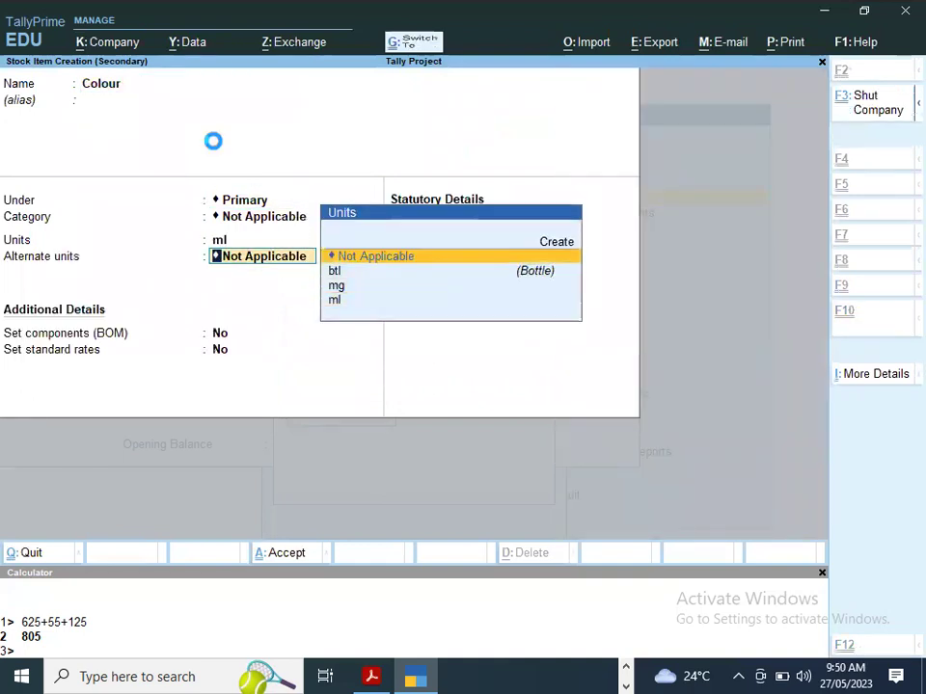
{"action": "key", "text": "ctrl+a"}
{"action": "type", "text": "5"}
{"action": "key", "text": "Return"}
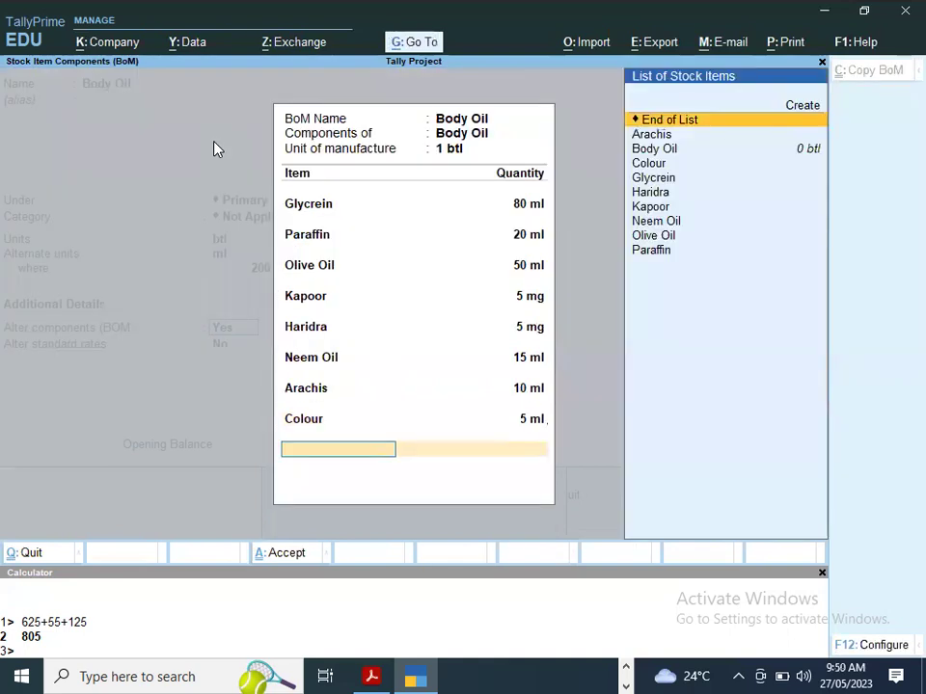
- Check the ninth ingredient in the PDF and start a new stock item named Essence for it
{"action": "key", "text": "alt+Tab"}
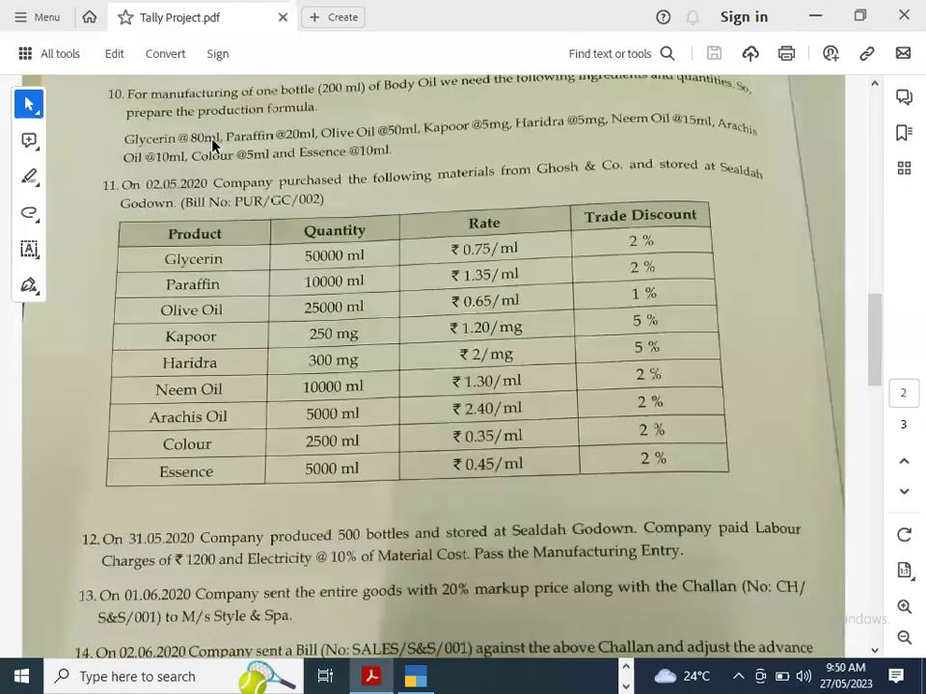
{"action": "key", "text": "alt+Tab"}
{"action": "type", "text": "es"}
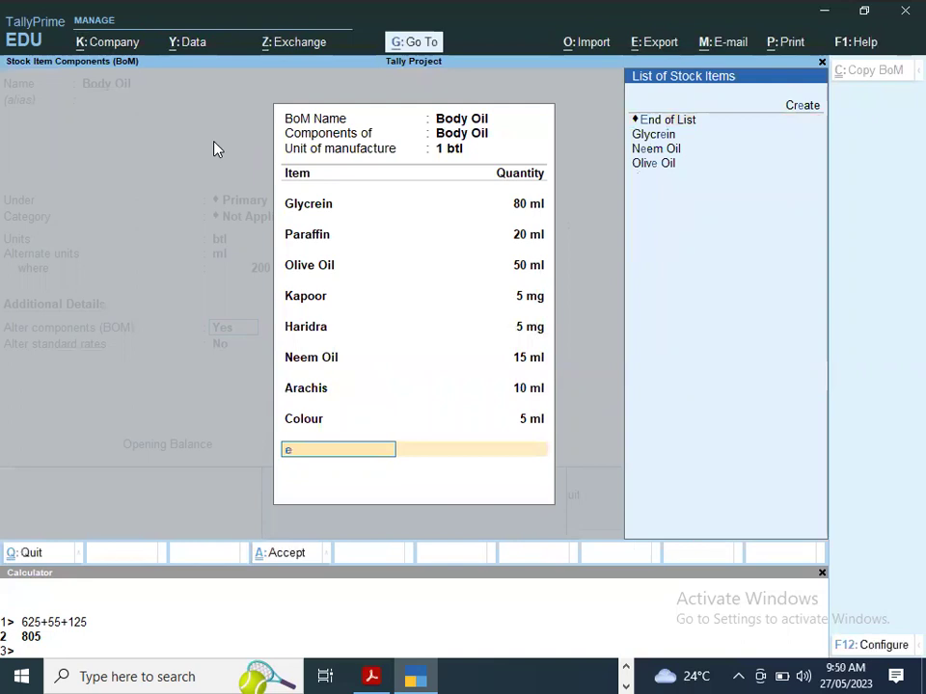
{"action": "key", "text": "alt+c"}
{"action": "type", "text": "ssence,"}
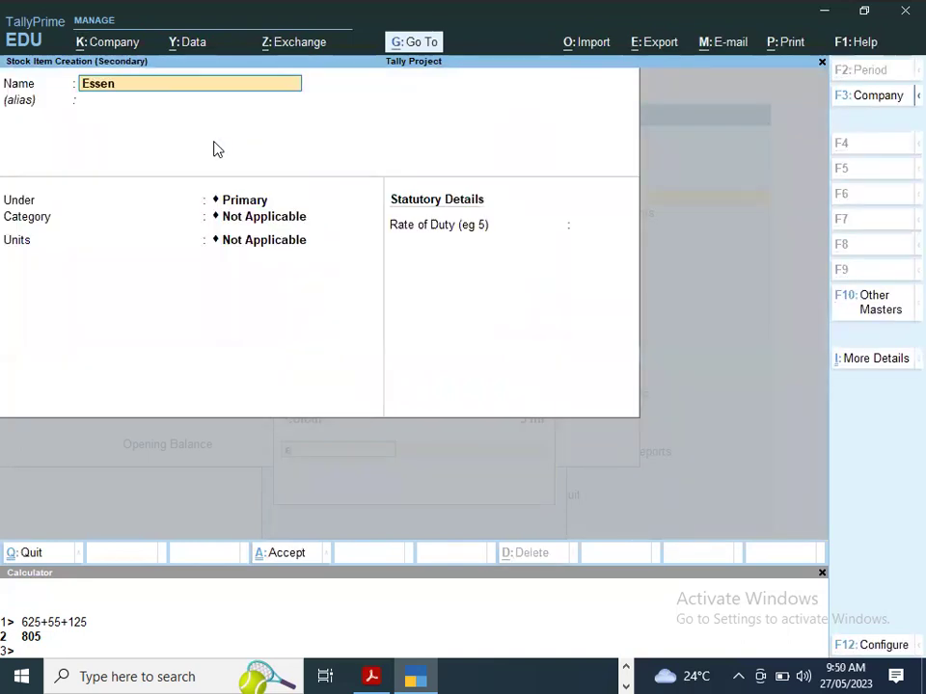
- Check Essence's unit in the PDF and save the stock item with ml as its unit
{"action": "key", "text": "alt+Tab"}
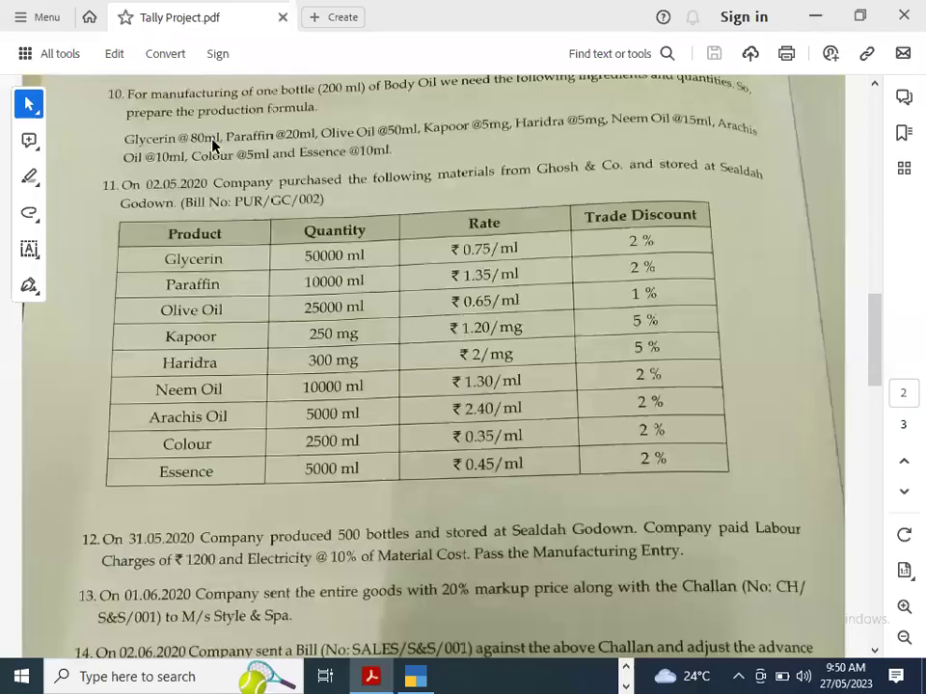
{"action": "key", "text": "alt+Tab"}
{"action": "key", "text": "Return"}
{"action": "key", "text": "Return"}
{"action": "key", "text": "Return"}
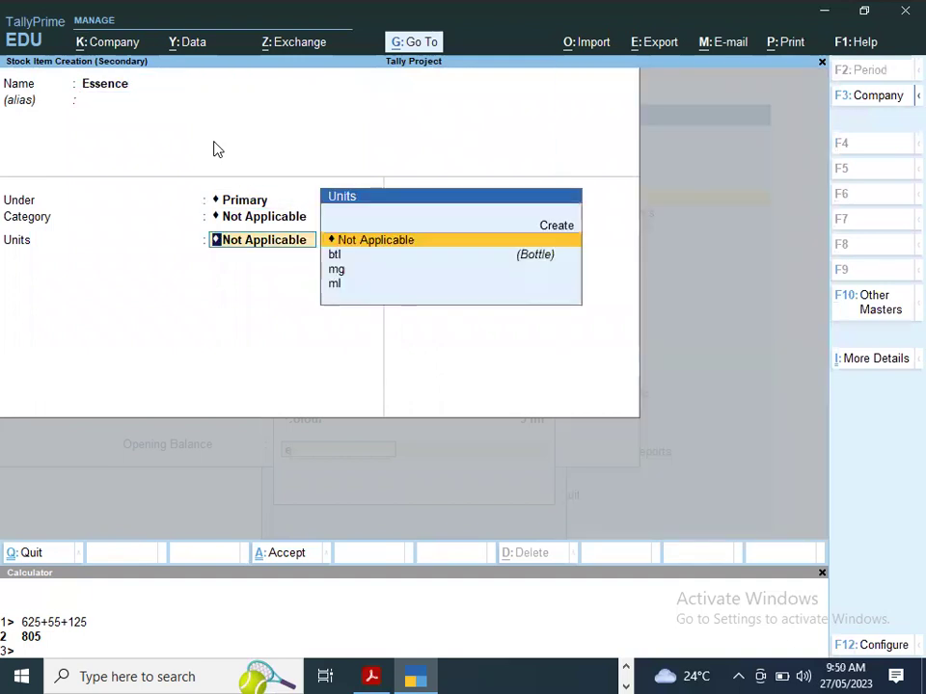
{"action": "key", "text": "Down"}
{"action": "key", "text": "Down"}
{"action": "key", "text": "Down"}
{"action": "key", "text": "alt+Tab"}
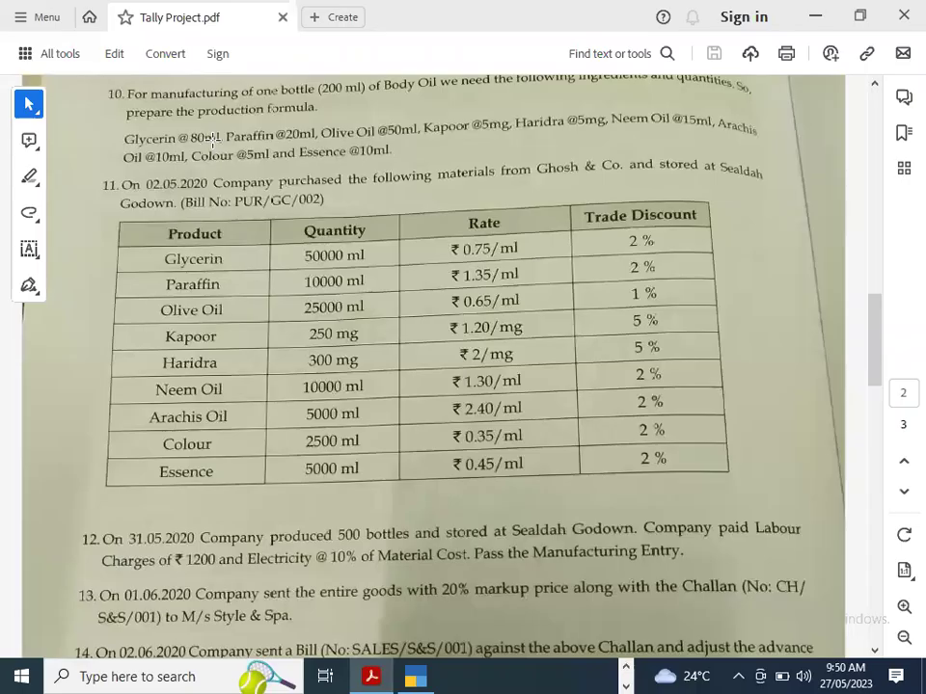
{"action": "key", "text": "alt+Tab"}
{"action": "key", "text": "Return"}
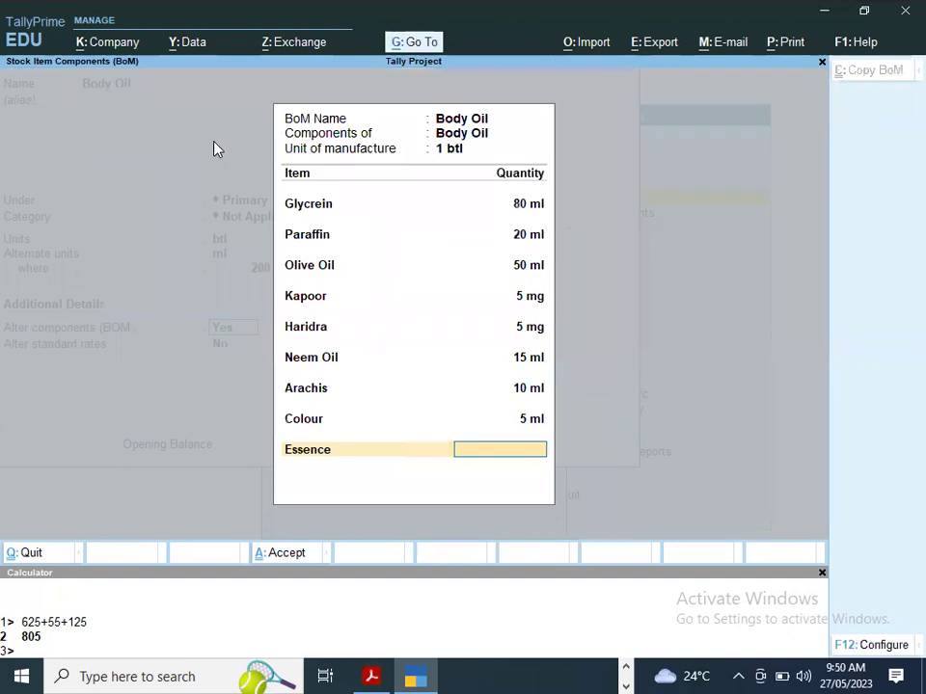
- Set Essence's component quantity to 10 ml, finish the bill of materials and save the Body Oil stock item
{"action": "type", "text": "10"}
{"action": "key", "text": "Return"}
{"action": "key", "text": "Return"}
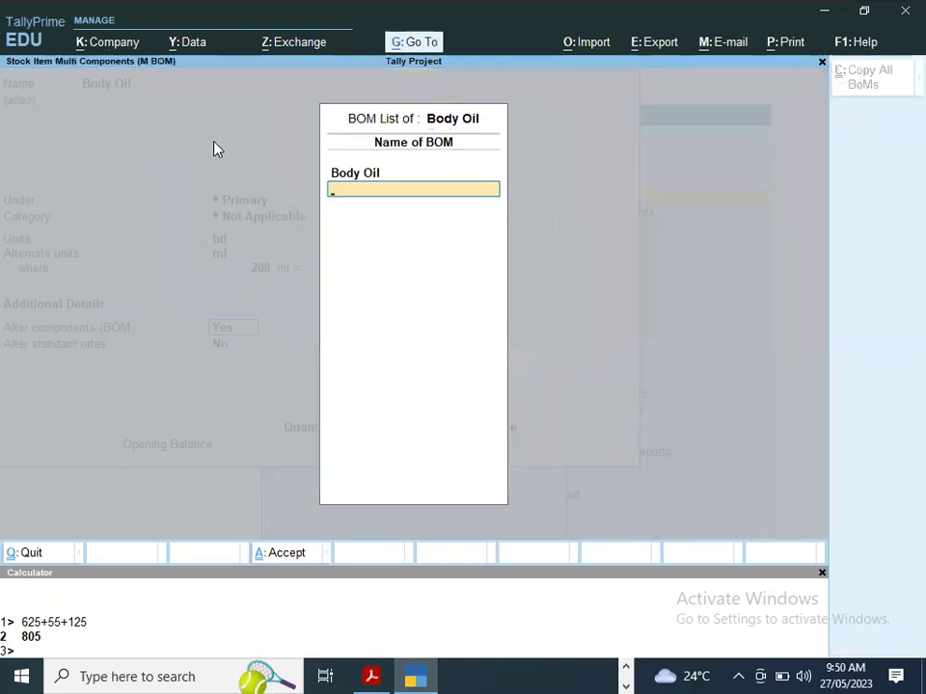
{"action": "key", "text": "Return"}
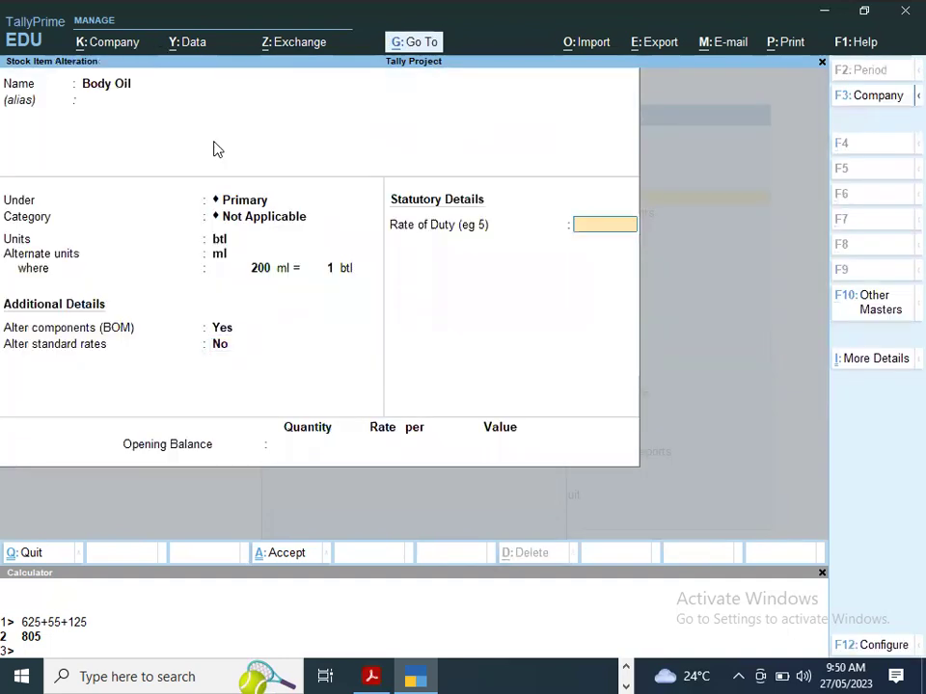
{"action": "key", "text": "ctrl+a"}
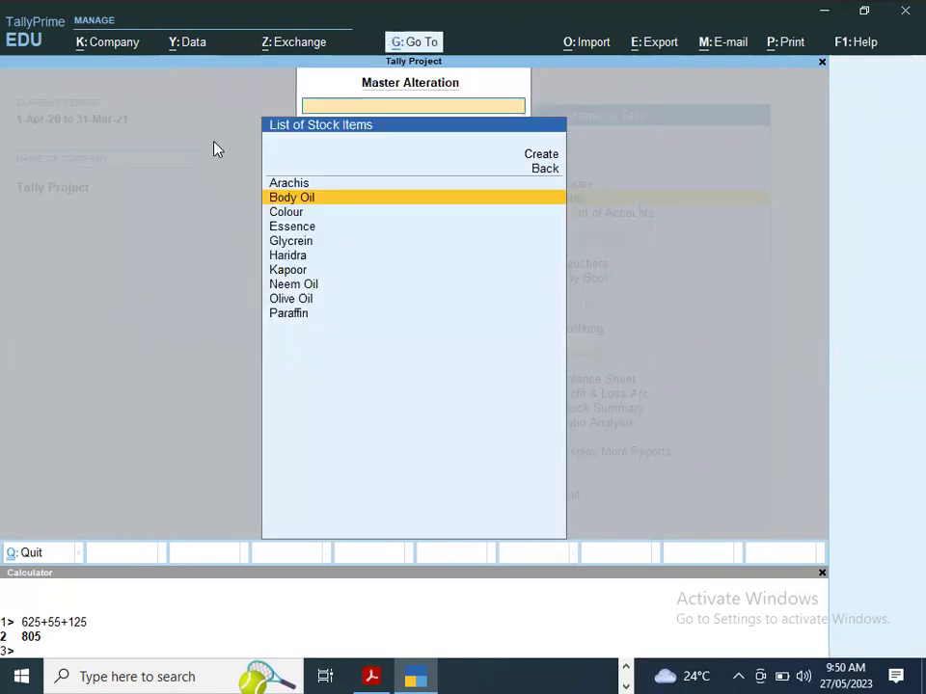
- Read transaction 11 in the PDF and open a new Purchase voucher for it in TallyPrime
{"action": "key", "text": "alt+Tab"}
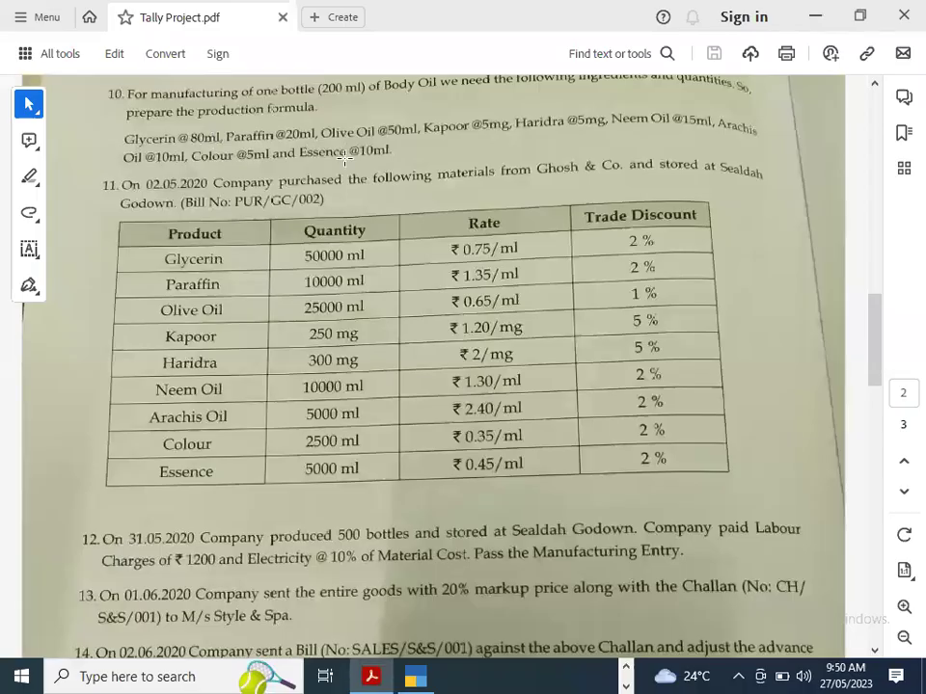
{"action": "scroll", "coordinate": [344, 157], "scroll_direction": "down", "scroll_amount": 2}
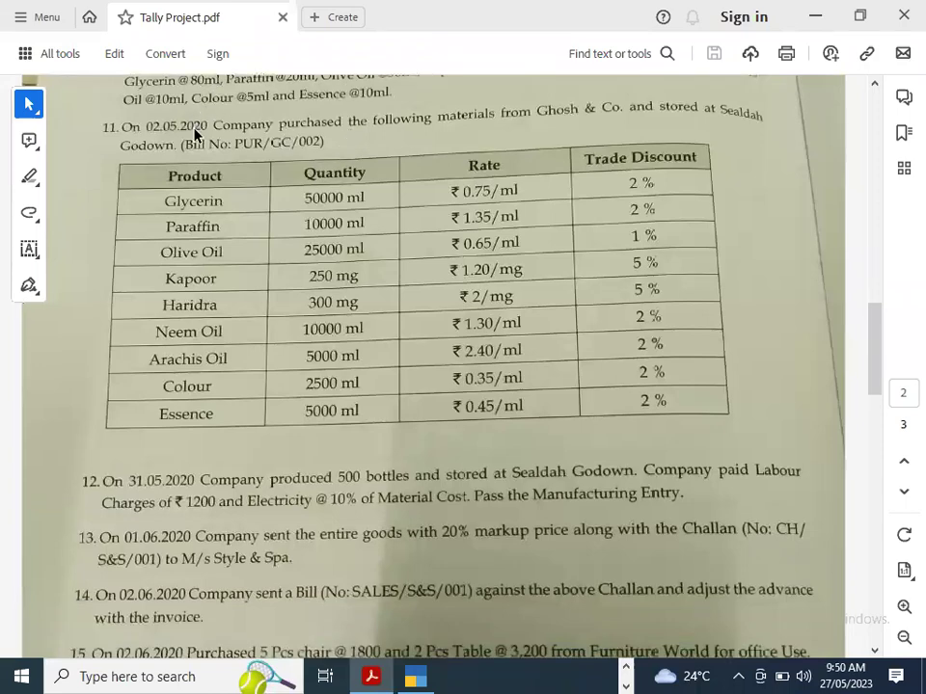
{"action": "key", "text": "alt+Tab"}
{"action": "key", "text": "Escape"}
{"action": "key", "text": "Up"}
{"action": "key", "text": "Down"}
{"action": "key", "text": "Down"}
{"action": "key", "text": "Down"}
{"action": "key", "text": "Return"}
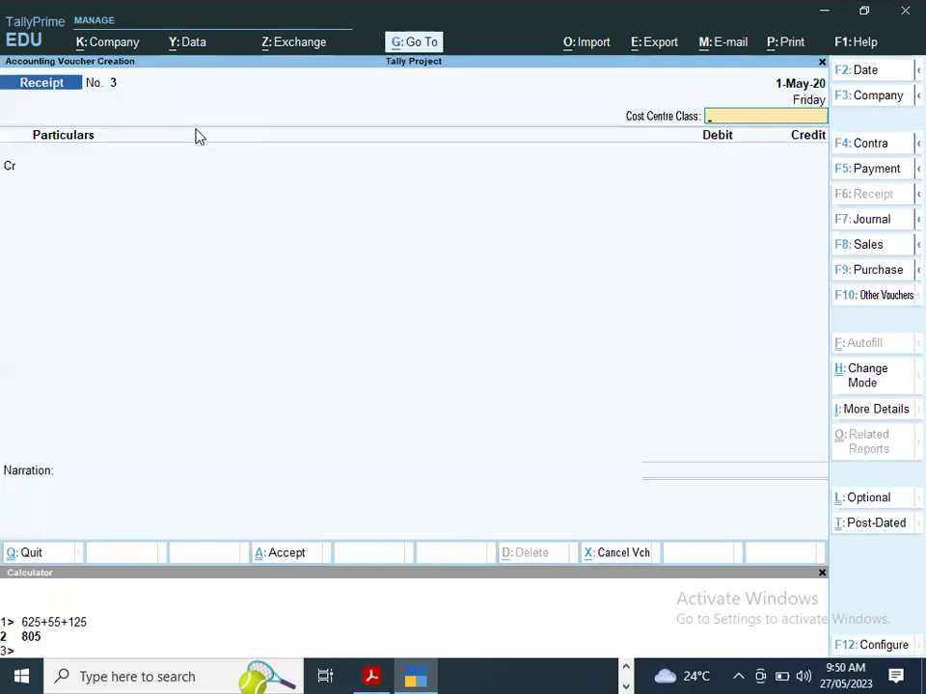
{"action": "key", "text": "F9"}
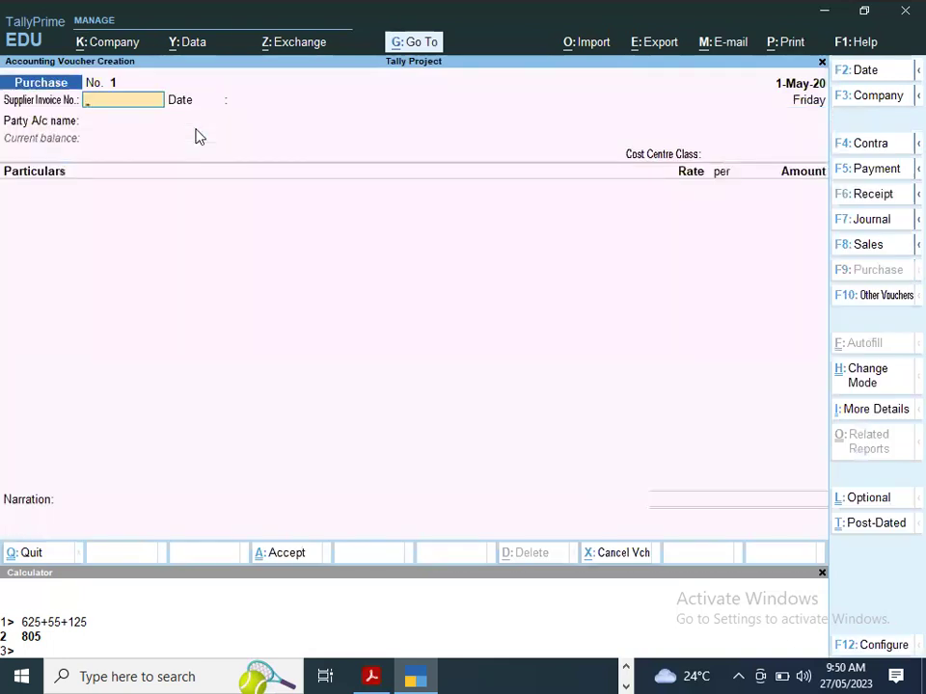
- Date the purchase voucher 2-May-20 and switch it to Item Invoice mode
{"action": "key", "text": "F2"}
{"action": "key", "text": "alt+Tab"}
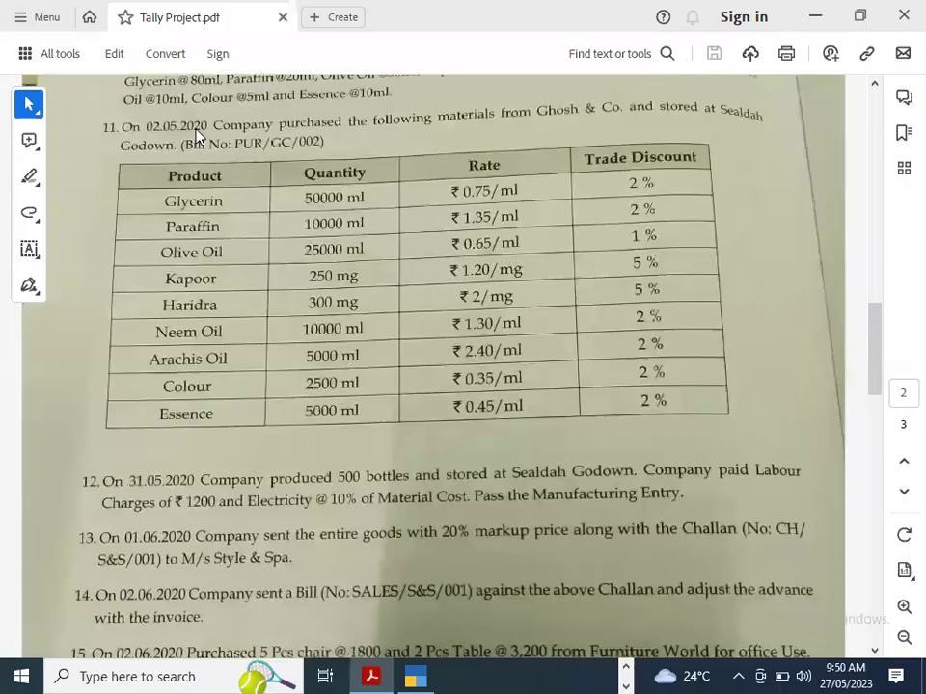
{"action": "key", "text": "alt+Tab"}
{"action": "type", "text": "2-5"}
{"action": "key", "text": "Return"}
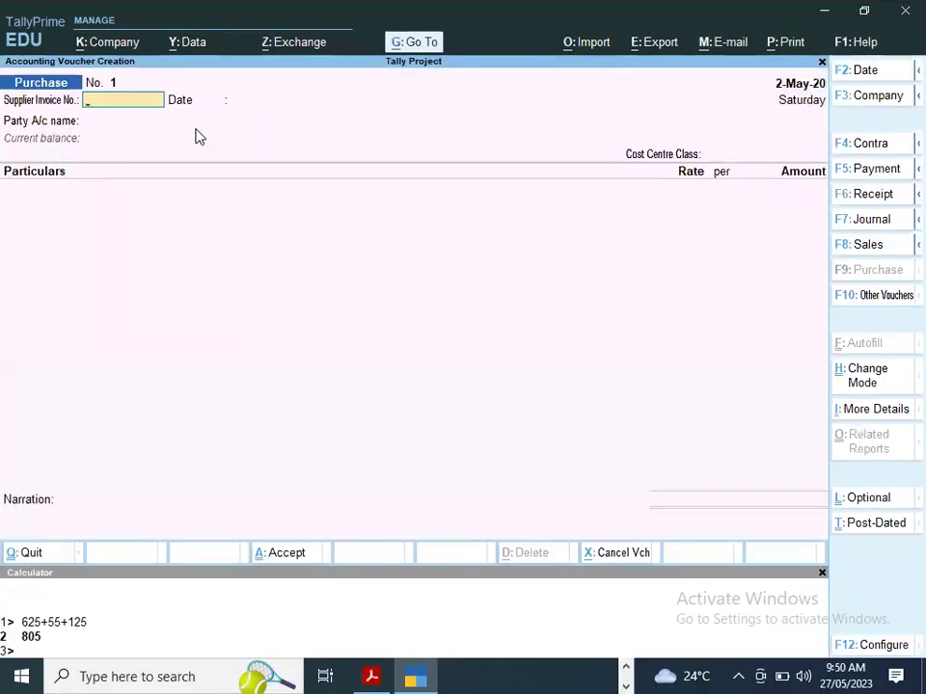
{"action": "left_click", "coordinate": [892, 383]}
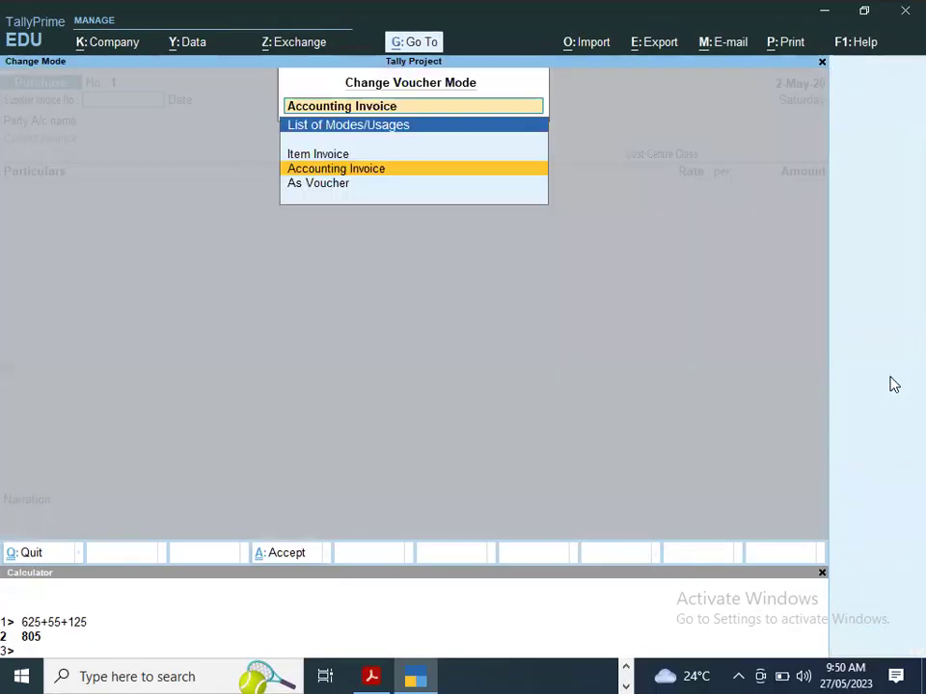
{"action": "key", "text": "Up"}
{"action": "key", "text": "Return"}
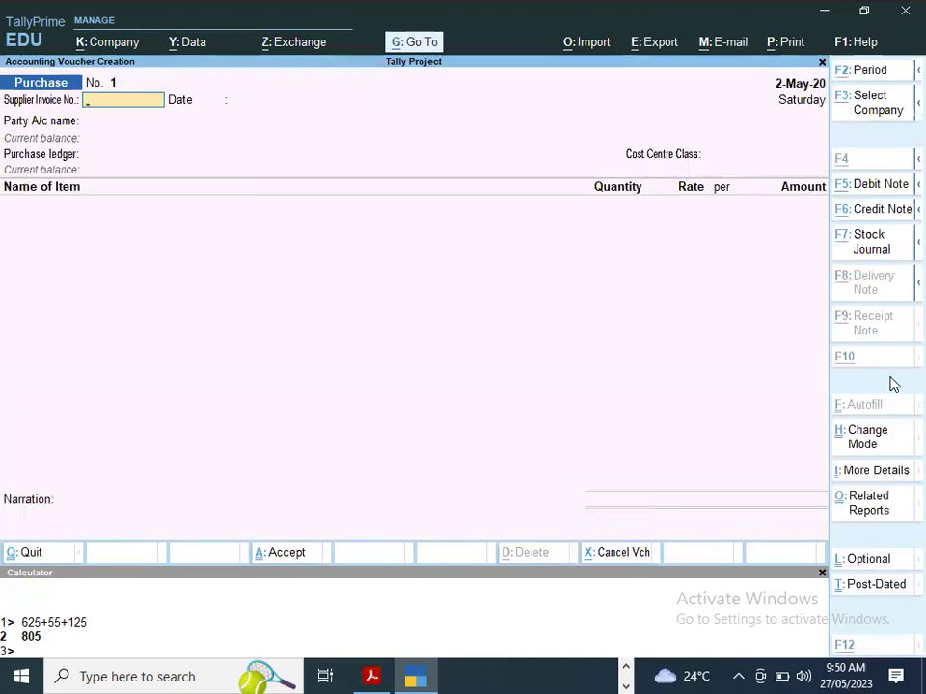
- Look up the bill number in the PDF and enter supplier invoice number pur/gc/002 dated 2-May-20
{"action": "key", "text": "alt+Tab"}
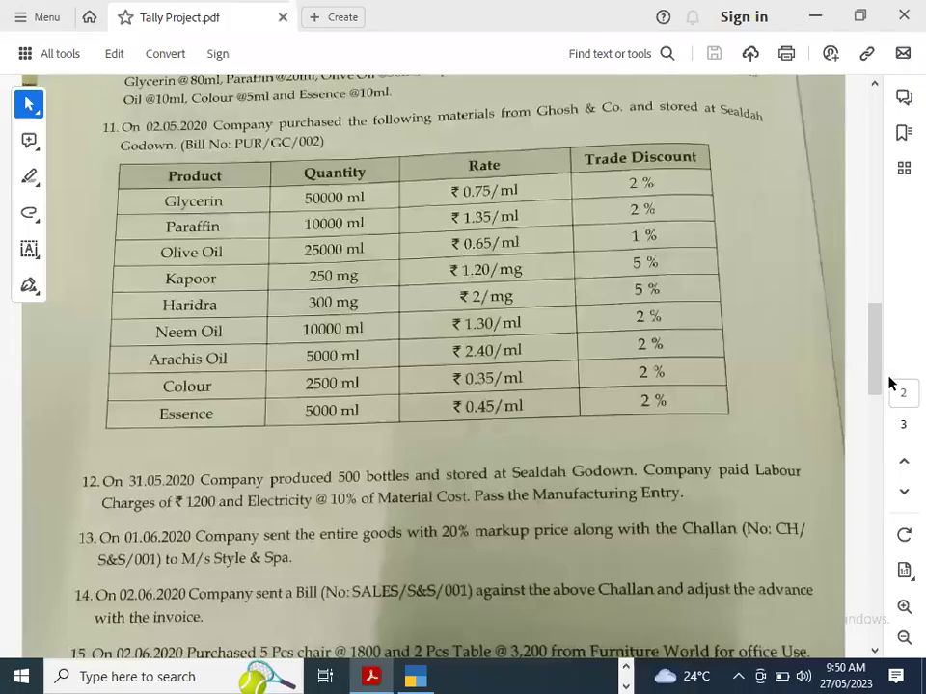
{"action": "key", "text": "alt+Tab"}
{"action": "type", "text": "pu"}
{"action": "key", "text": "alt+Tab"}
{"action": "key", "text": "alt+Tab"}
{"action": "type", "text": "r/gc/002"}
{"action": "key", "text": "Return"}
{"action": "key", "text": "Return"}
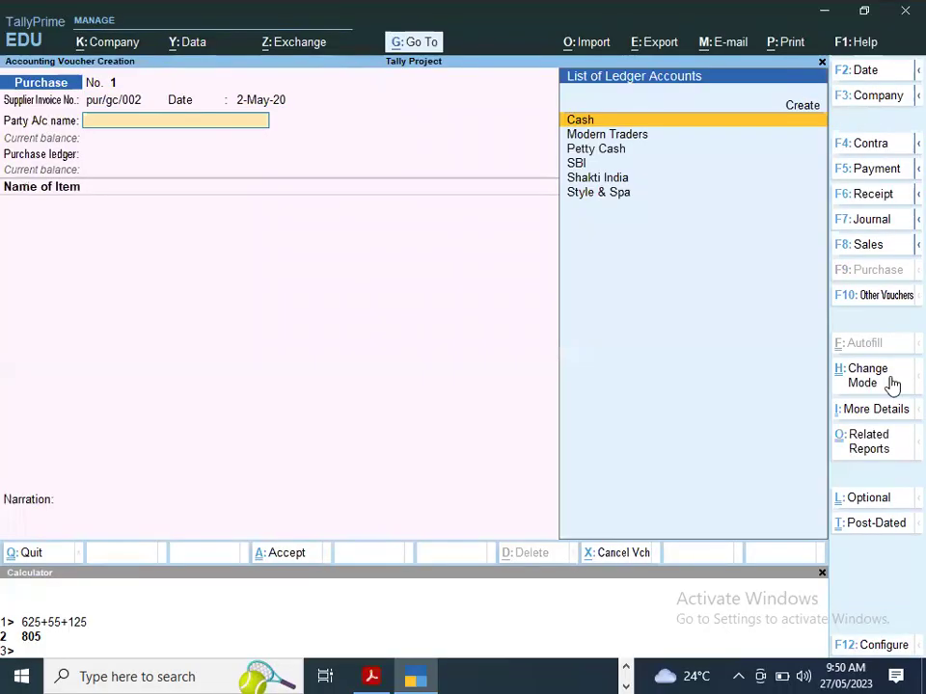
- Check the supplier in the PDF and start a new party ledger named Ghosh & Co
{"action": "key", "text": "alt+Tab"}
{"action": "key", "text": "alt+Tab"}
{"action": "key", "text": "alt+Tab"}
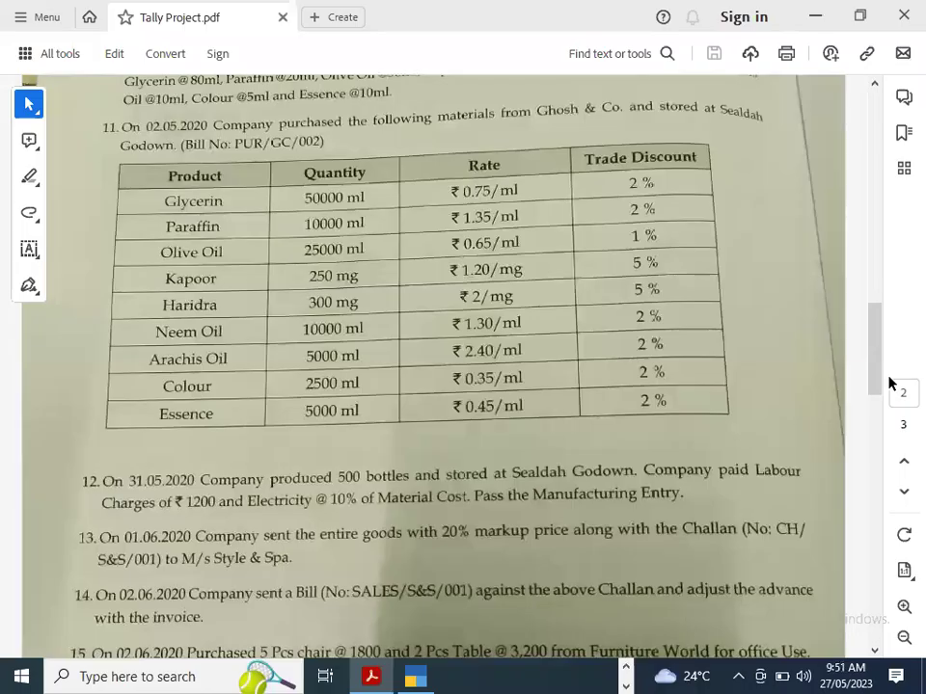
{"action": "key", "text": "alt+Tab"}
{"action": "key", "text": "alt+c"}
{"action": "type", "text": "Ghos"}
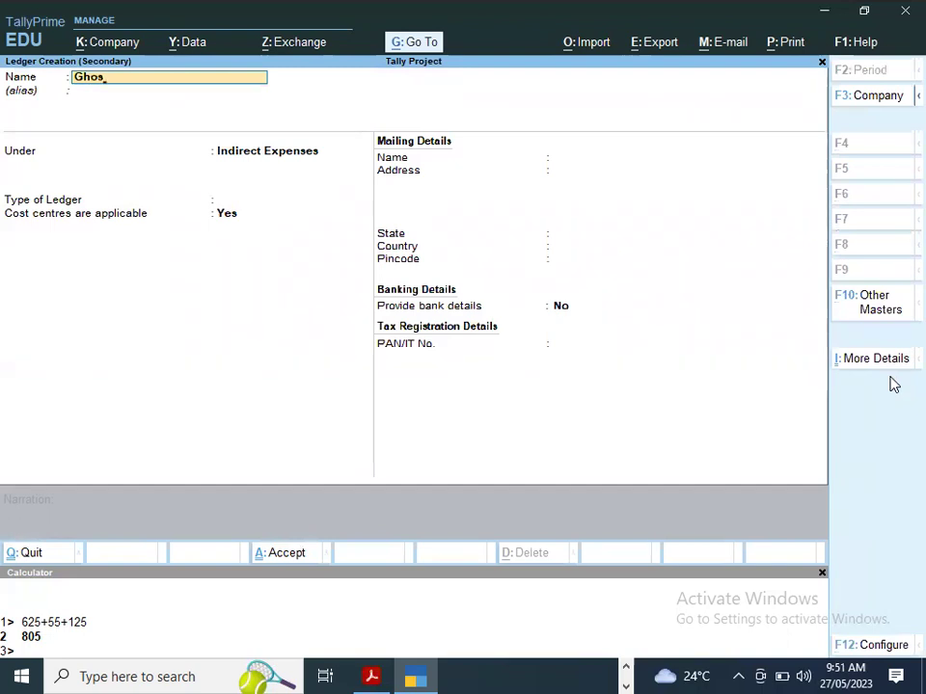
{"action": "key", "text": "alt+Tab"}
{"action": "key", "text": "alt+Tab"}
{"action": "type", "text": "h & Co"}
{"action": "key", "text": "Return"}
{"action": "key", "text": "Return"}
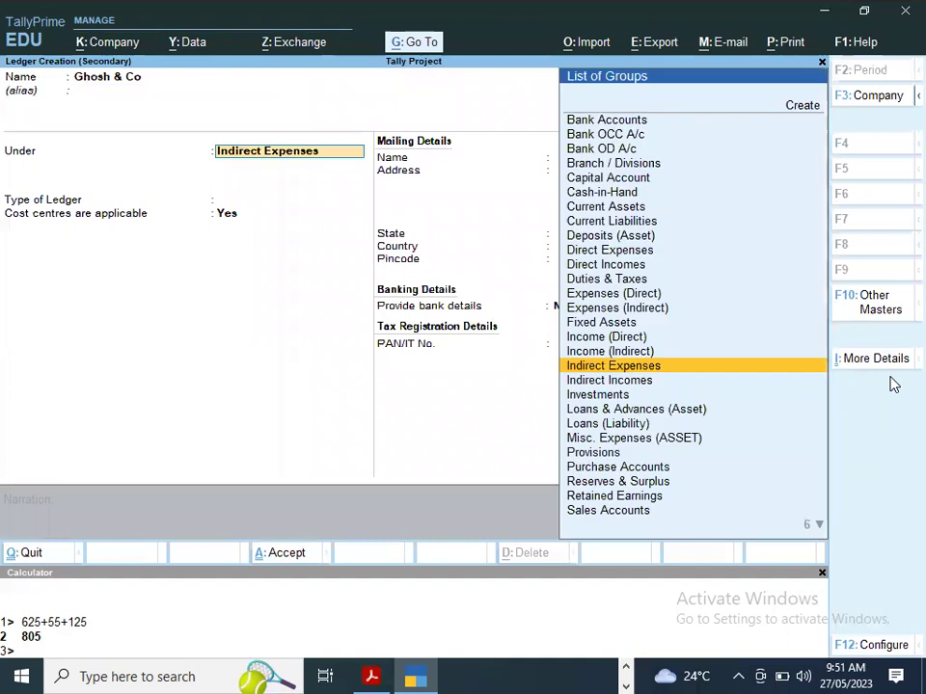
- Save the Ghosh & Co ledger under Sundry Creditors and accept its party details in the voucher
{"action": "type", "text": "Su"}
{"action": "key", "text": "Down"}
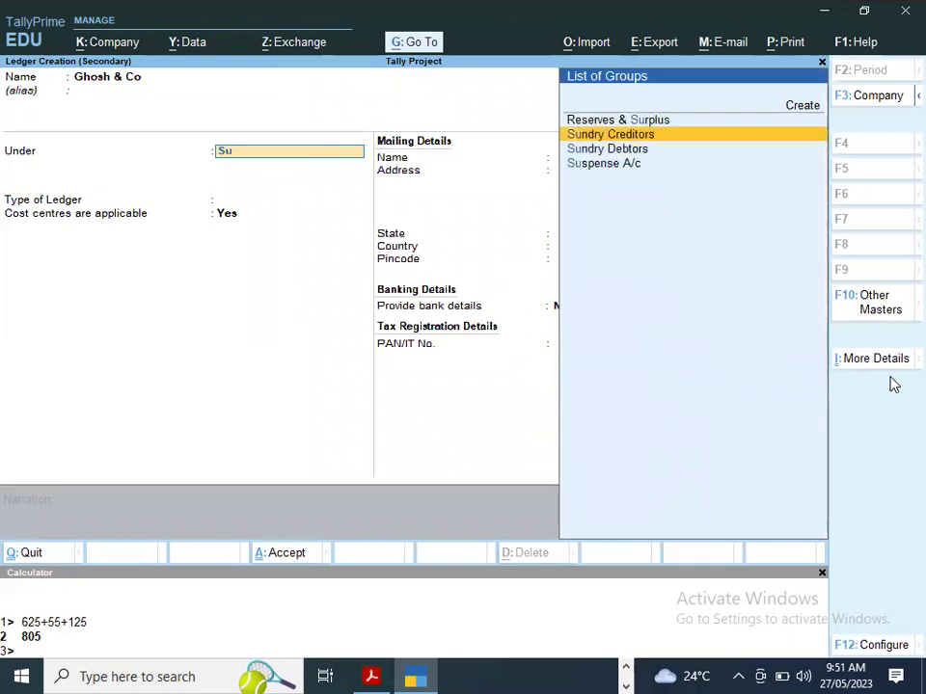
{"action": "key", "text": "Return"}
{"action": "key", "text": "Return"}
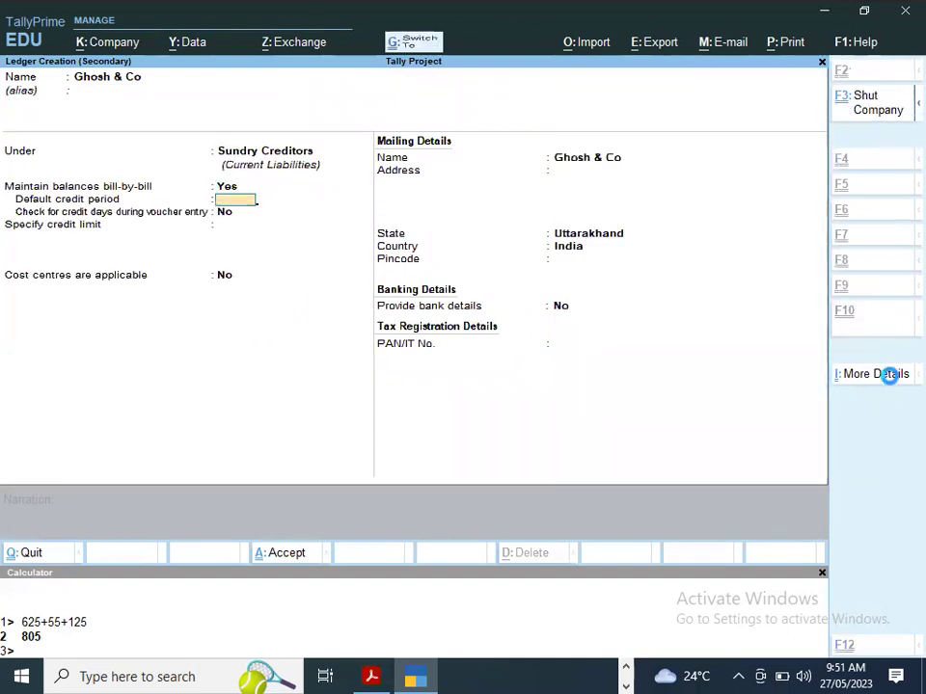
{"action": "key", "text": "ctrl+a"}
{"action": "key", "text": "ctrl+a"}
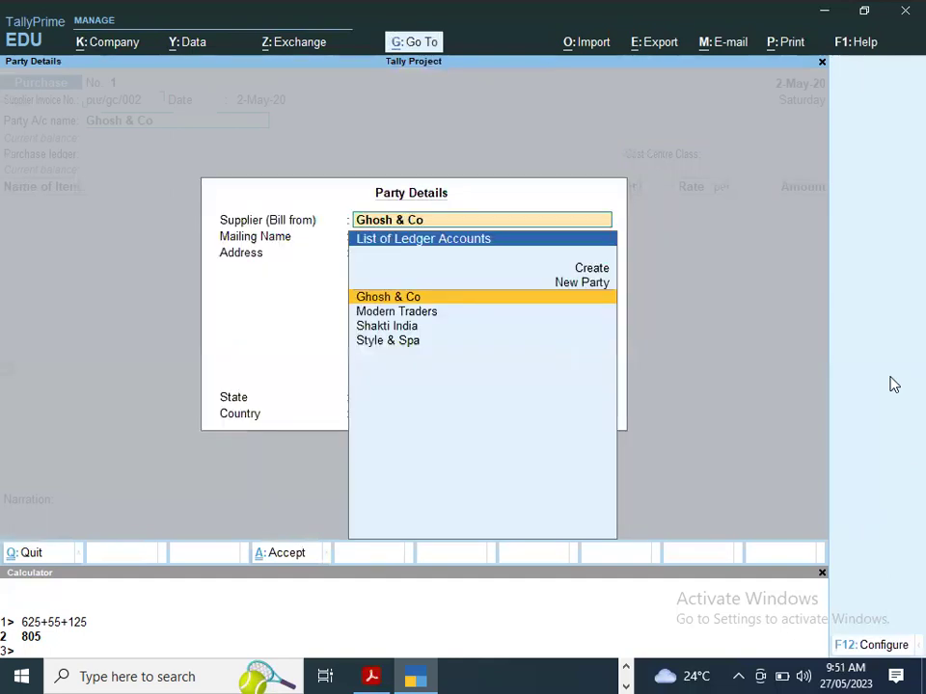
{"action": "key", "text": "ctrl+a"}
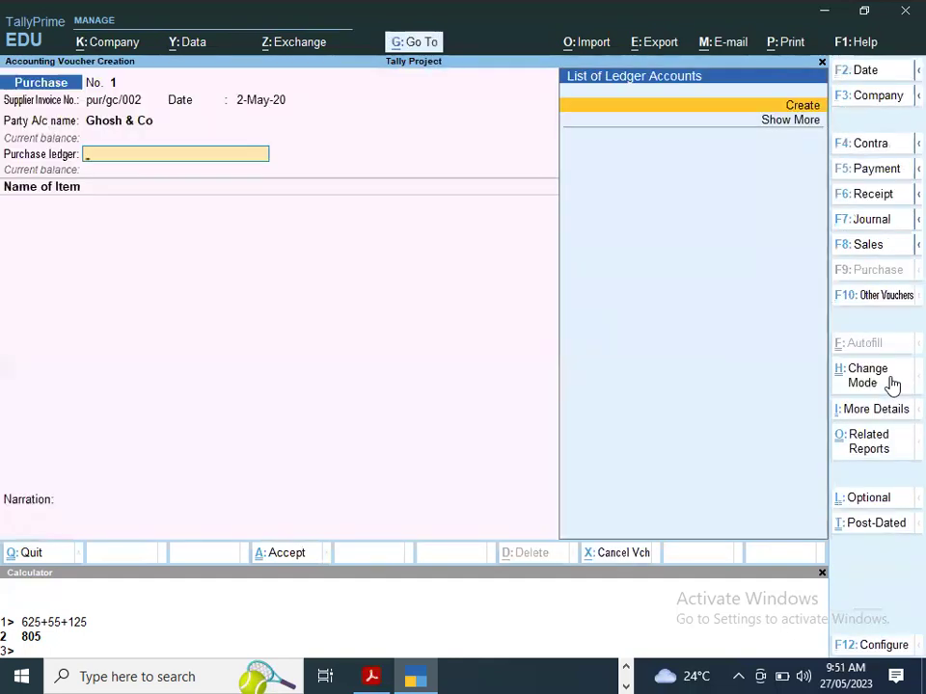
- Create a ledger named Purchase under Purchase Accounts with cost centres not applicable, and use it as the purchase ledger
{"action": "key", "text": "alt+c"}
{"action": "type", "text": "Purchase"}
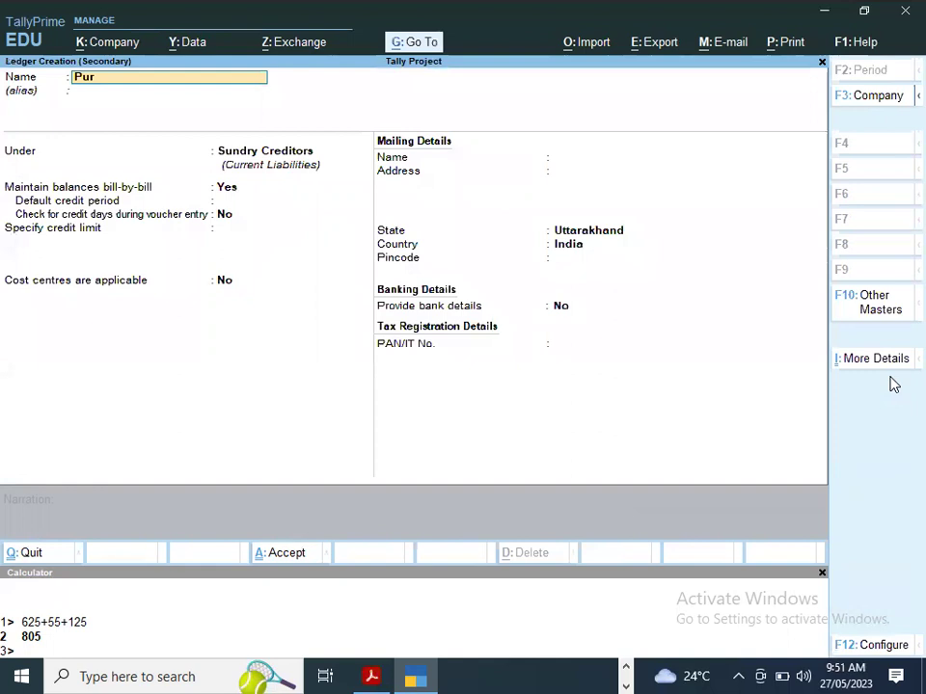
{"action": "key", "text": "Return"}
{"action": "type", "text": "Pu"}
{"action": "key", "text": "Return"}
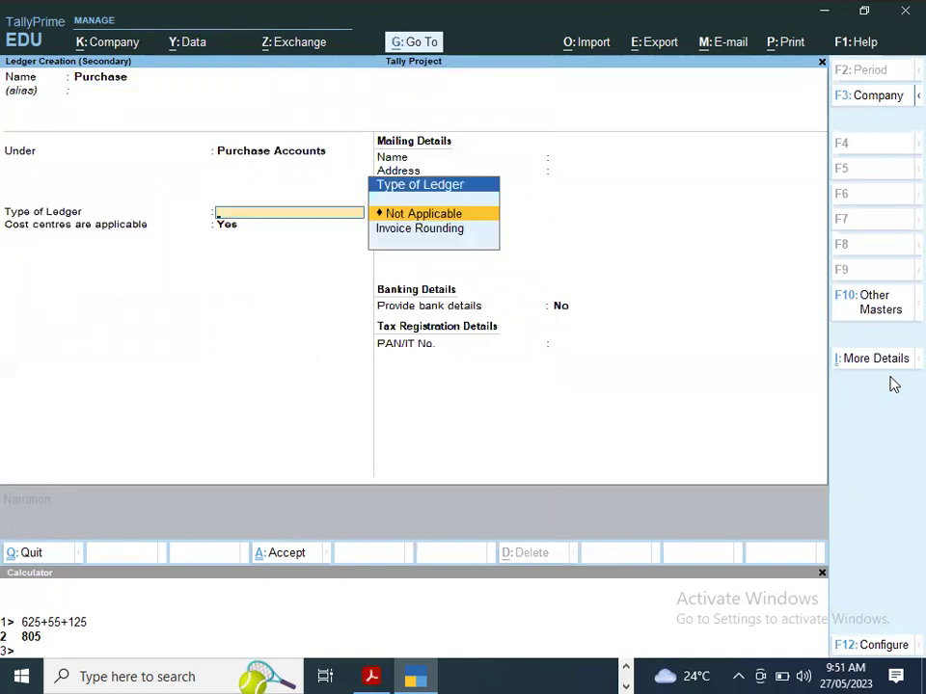
{"action": "key", "text": "Return"}
{"action": "key", "text": "n"}
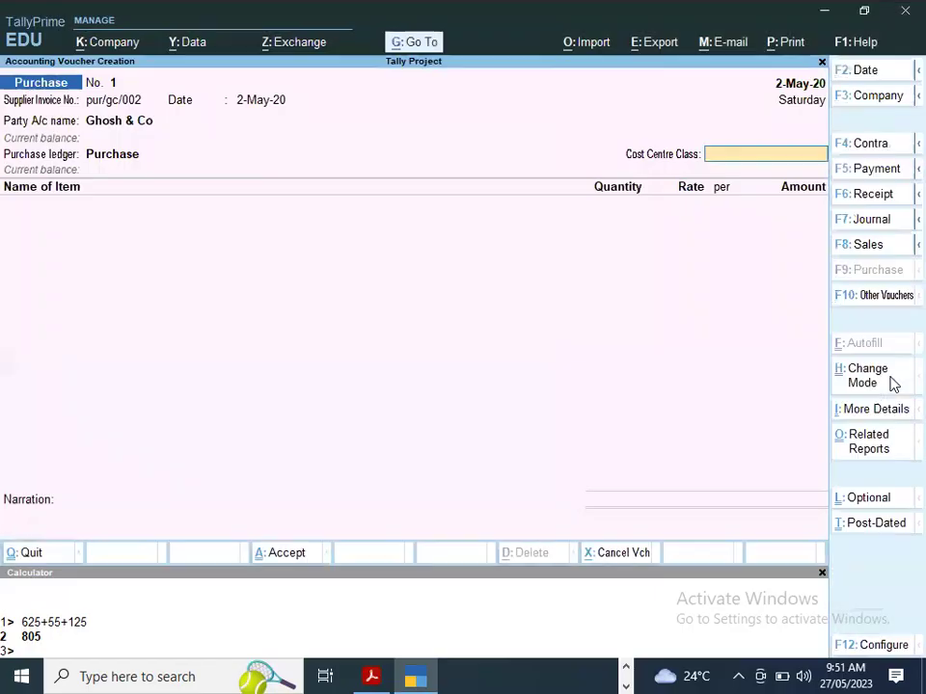
- Leave the cost centre class as Not Applicable and add Glycrein as the first item with a quantity of 5000 ml
{"action": "key", "text": "Return"}
{"action": "type", "text": "Glycrein"}
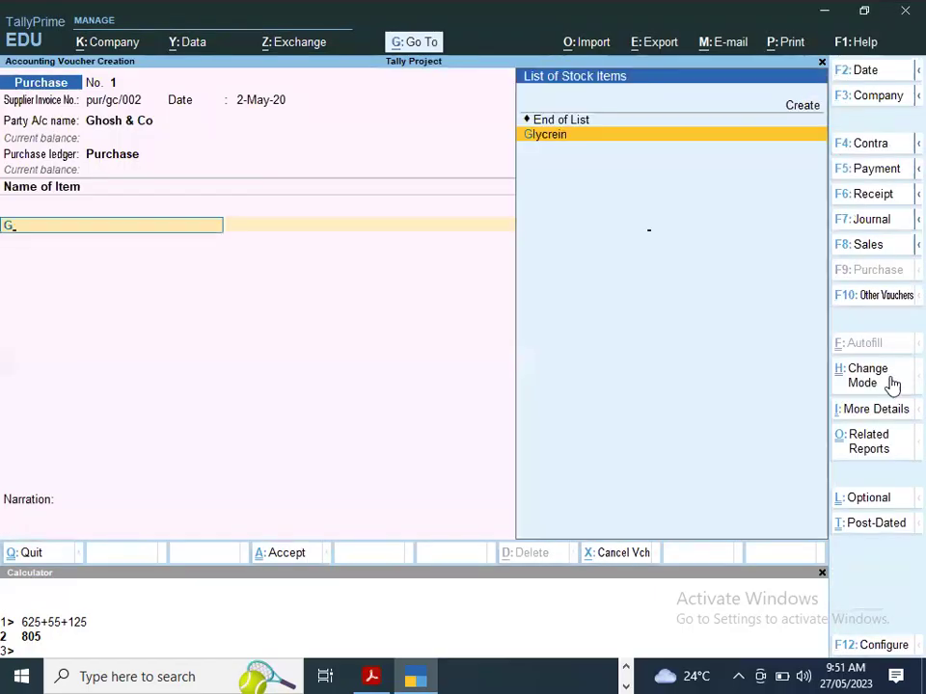
{"action": "key", "text": "Return"}
{"action": "key", "text": "alt+Tab"}
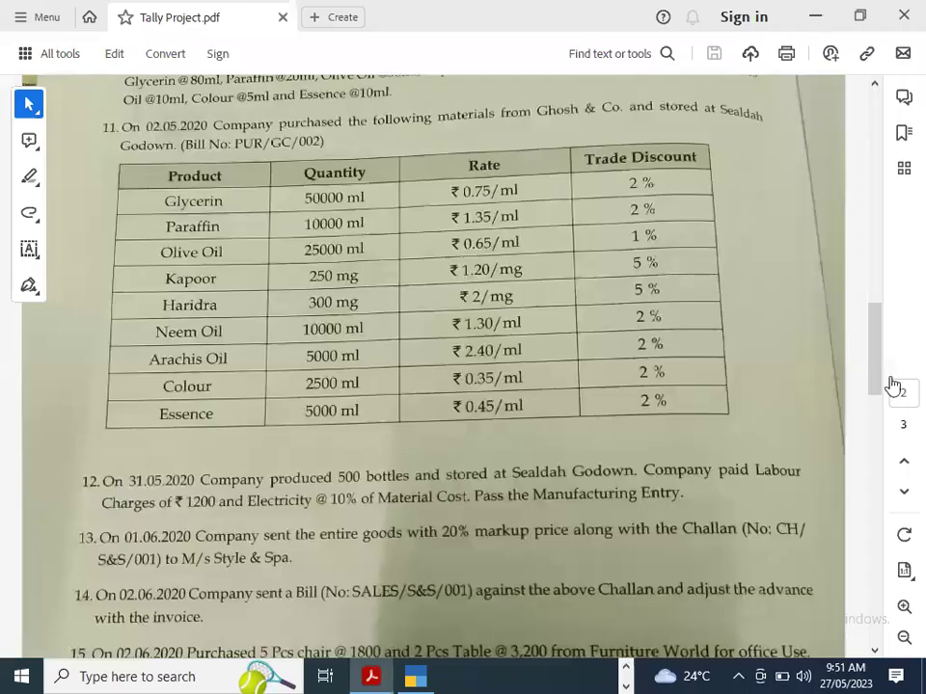
{"action": "key", "text": "alt+Tab"}
{"action": "type", "text": "5000"}
{"action": "key", "text": "Return"}
- Recheck Glycerin's line in the PDF, correct the Glycrein quantity to 50000 ml, and look up its rate
{"action": "key", "text": "alt+Tab"}
{"action": "key", "text": "alt+Tab"}
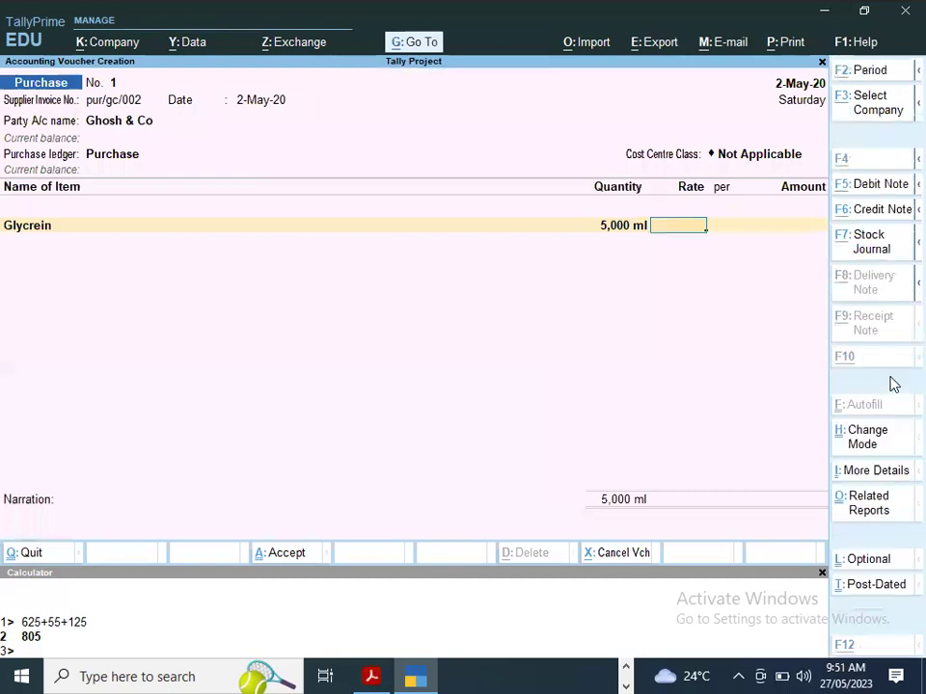
{"action": "key", "text": "alt+Tab"}
{"action": "key", "text": "alt+Tab"}
{"action": "key", "text": "BackSpace"}
{"action": "type", "text": "50000"}
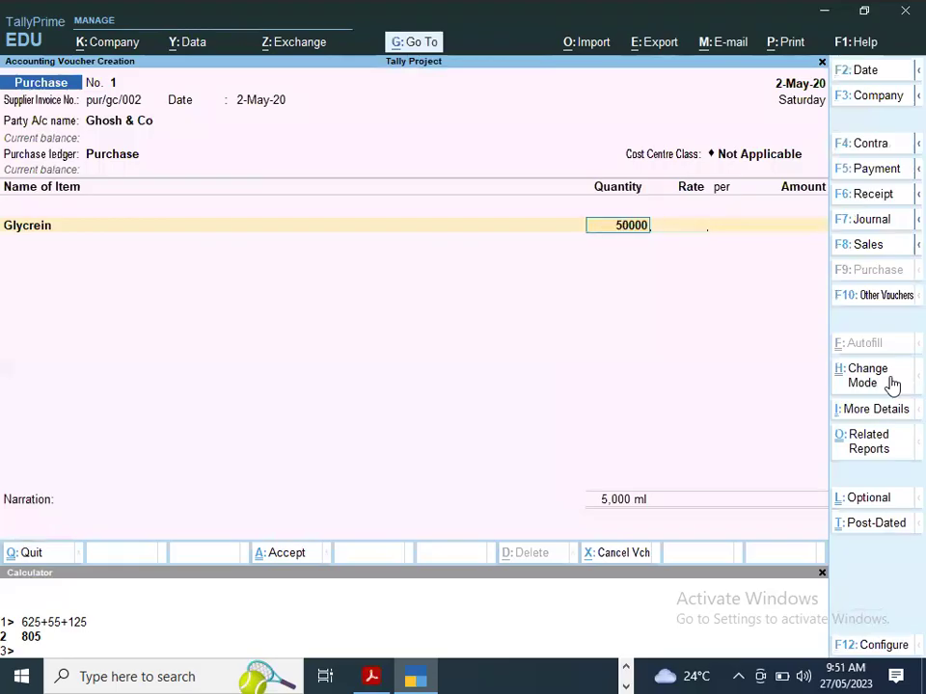
{"action": "key", "text": "Return"}
{"action": "key", "text": "alt+Tab"}
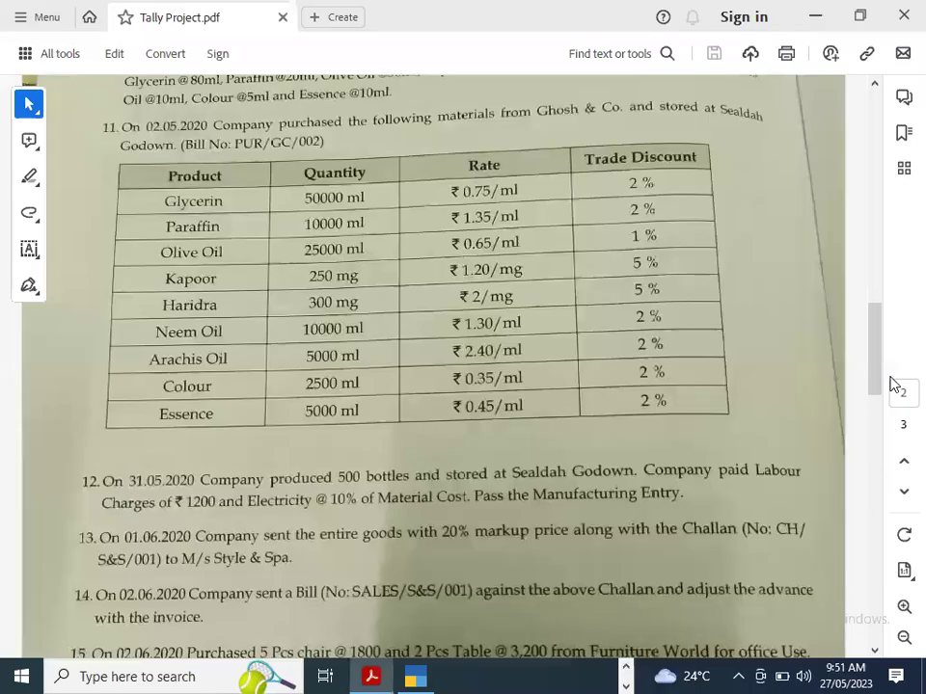
- Set Glycrein's rate to 0.75 per ml and look up its trade discount in the PDF
{"action": "key", "text": "alt+Tab"}
{"action": "type", "text": ".75"}
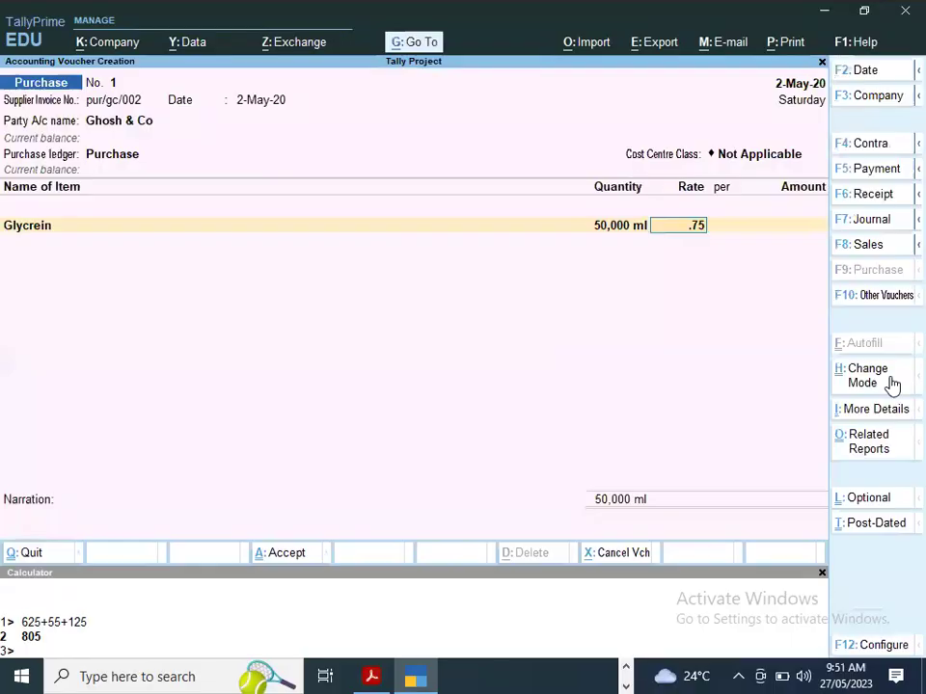
{"action": "key", "text": "Return"}
{"action": "key", "text": "alt+Tab"}
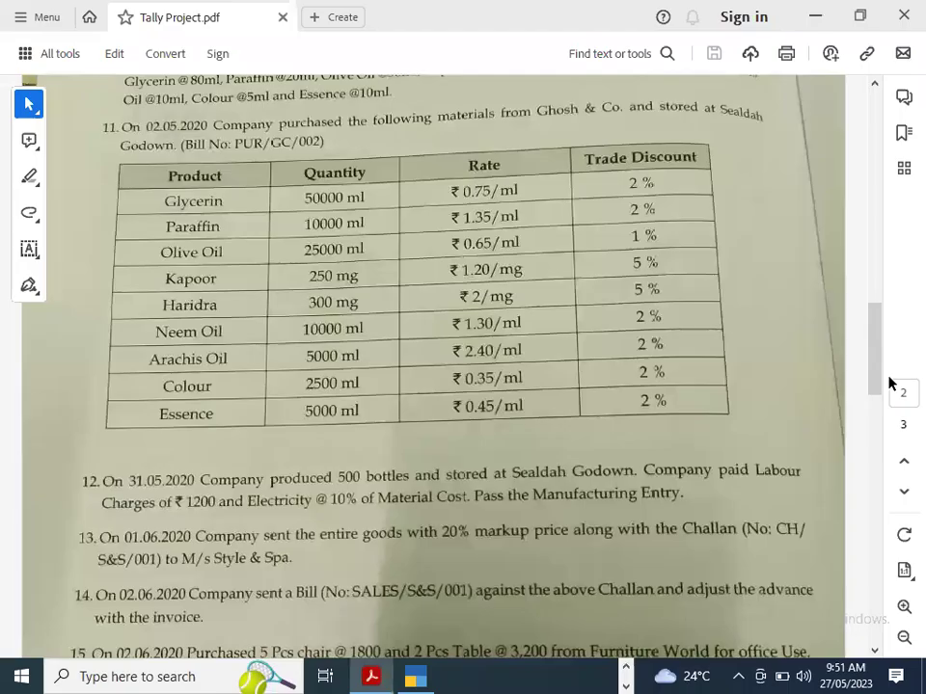
{"action": "key", "text": "alt+Tab"}
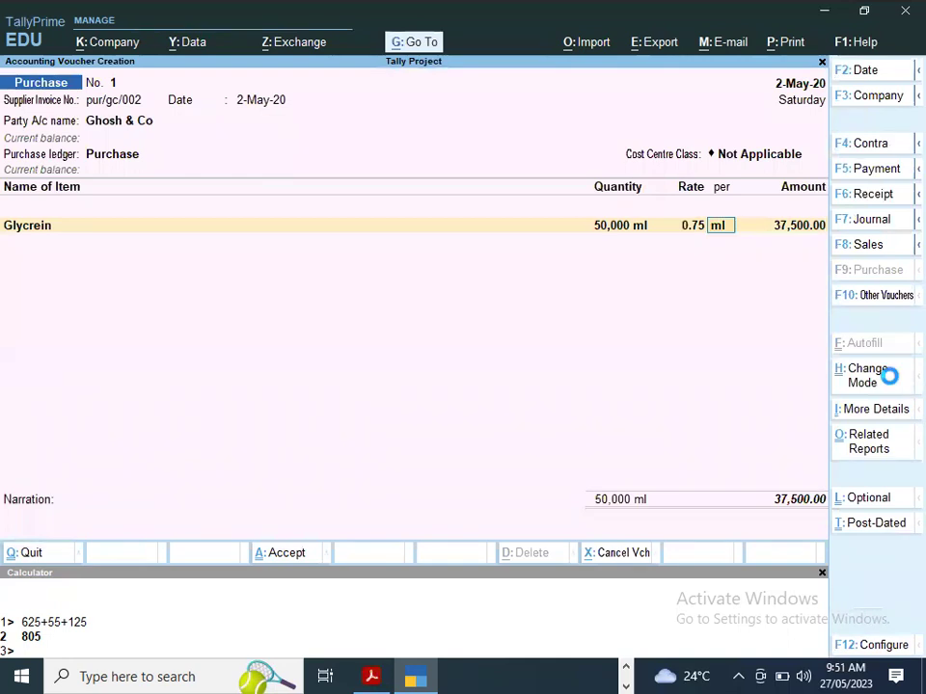
- Turn on the discount column for invoices in the company features and save the change
{"action": "key", "text": "F11"}
{"action": "key", "text": "Down"}
{"action": "key", "text": "Down"}
{"action": "key", "text": "Down"}
{"action": "key", "text": "Down"}
{"action": "key", "text": "Down"}
{"action": "key", "text": "Down"}
{"action": "key", "text": "Down"}
{"action": "key", "text": "Down"}
{"action": "key", "text": "Down"}
{"action": "key", "text": "Down"}
{"action": "key", "text": "Down"}
{"action": "key", "text": "y"}
{"action": "key", "text": "Return"}
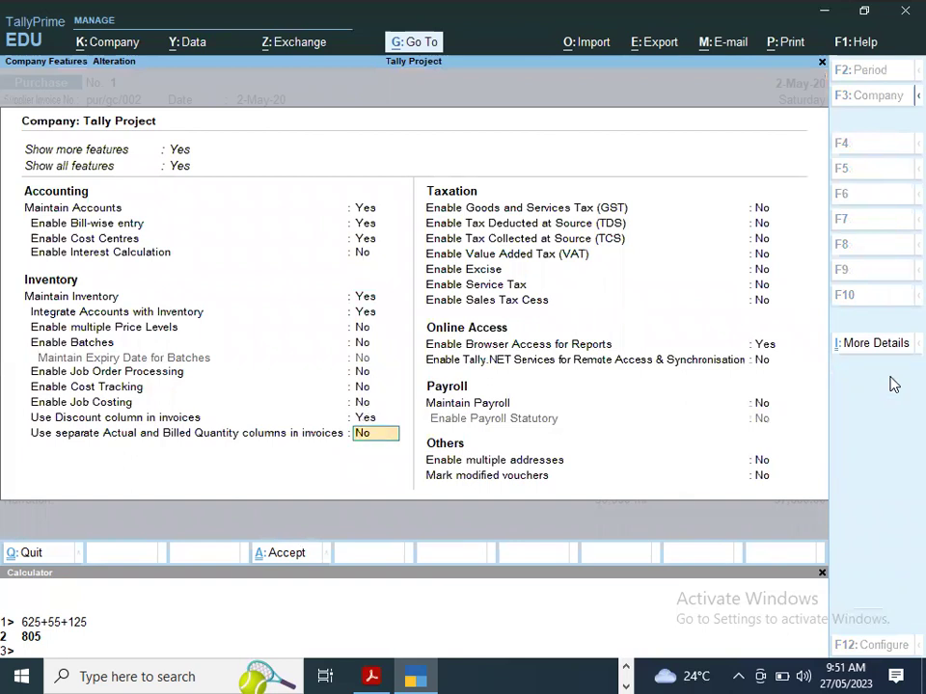
{"action": "key", "text": "ctrl"}
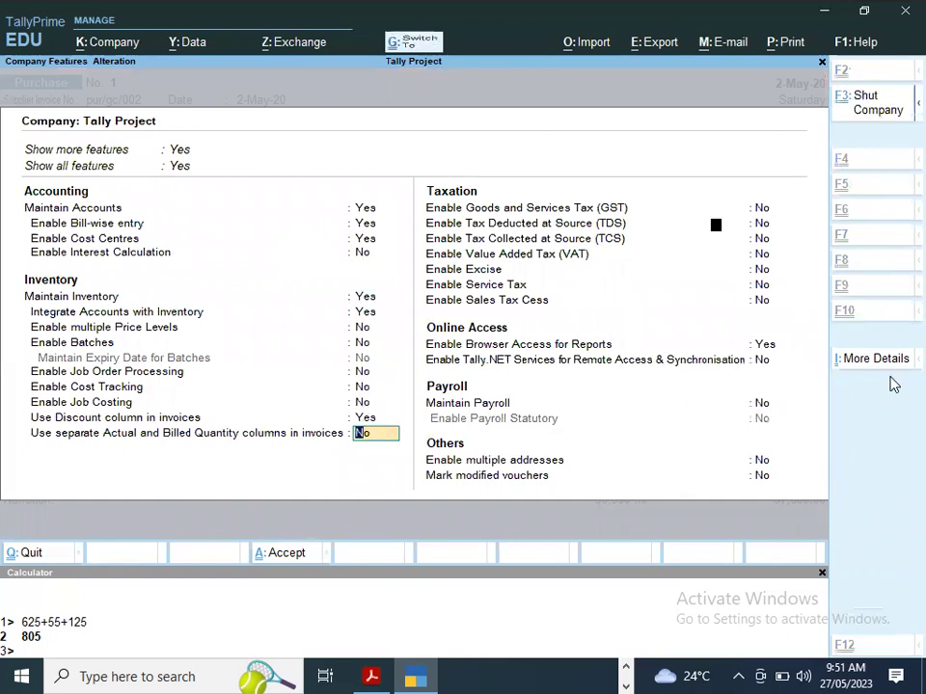
{"action": "key", "text": "ctrl+a"}
- Check Glycerin's trade discount in the PDF and set the Glycrein line's discount to 2%
{"action": "key", "text": "alt+Tab"}
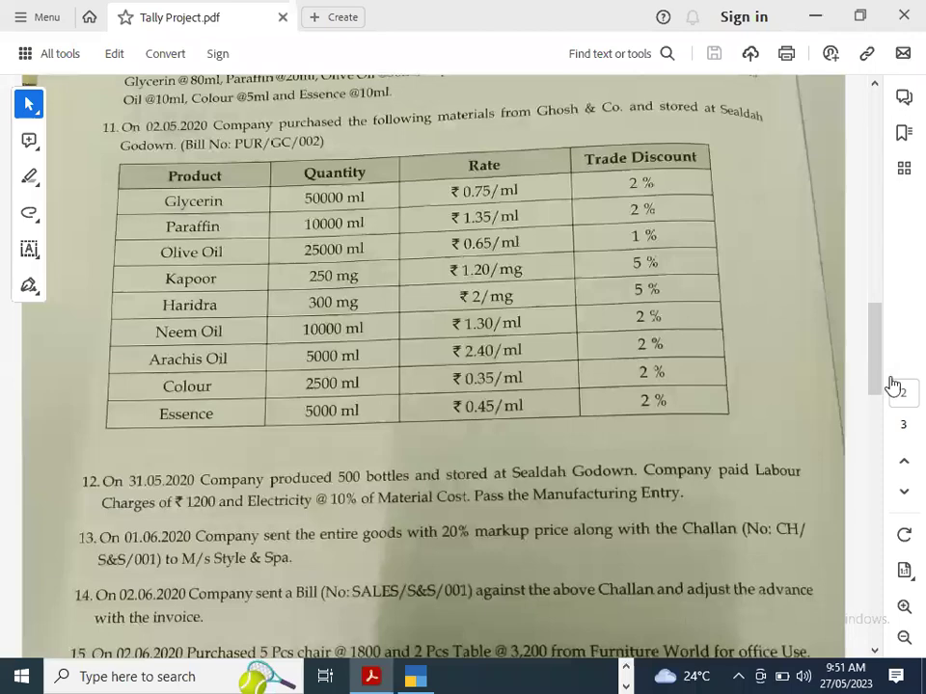
{"action": "key", "text": "alt+Tab"}
{"action": "key", "text": "alt+Tab"}
{"action": "key", "text": "alt+Tab"}
{"action": "type", "text": "2"}
{"action": "key", "text": "Return"}
- Go back through the Glycrein line and discard the unfinished purchase voucher, staying in the program
{"action": "key", "text": "Return"}
{"action": "key", "text": "BackSpace"}
{"action": "key", "text": "BackSpace"}
{"action": "key", "text": "BackSpace"}
{"action": "key", "text": "BackSpace"}
{"action": "key", "text": "BackSpace"}
{"action": "key", "text": "BackSpace"}
{"action": "key", "text": "Return"}
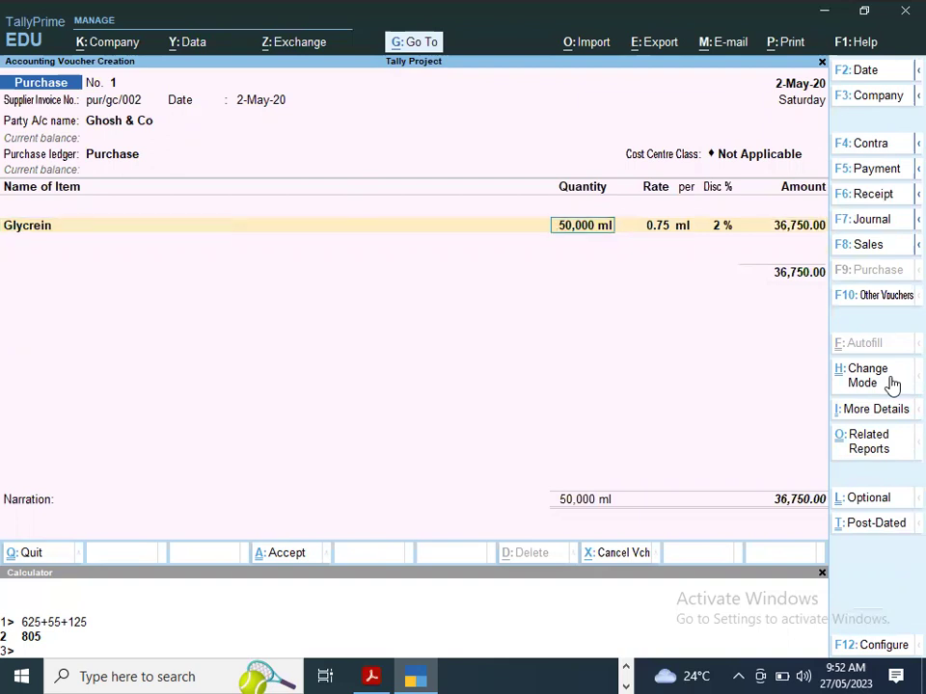
{"action": "key", "text": "BackSpace"}
{"action": "key", "text": "Escape"}
{"action": "key", "text": "Escape"}
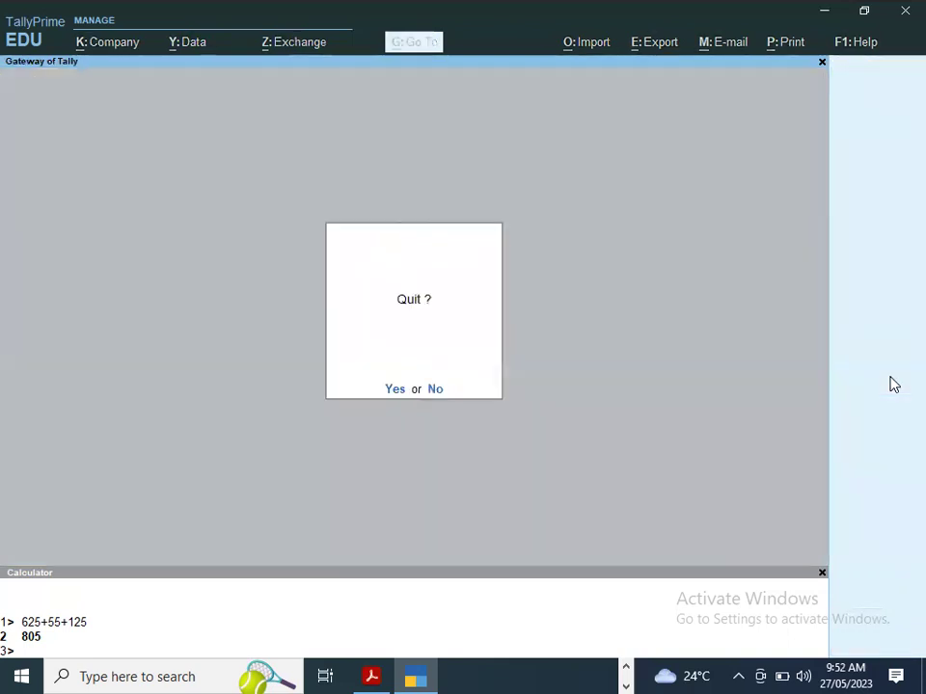
{"action": "key", "text": "n"}
- Start creating a new location among the inventory masters
{"action": "key", "text": "Up"}
{"action": "key", "text": "Up"}
{"action": "key", "text": "Up"}
{"action": "key", "text": "Return"}
{"action": "key", "text": "Down"}
{"action": "key", "text": "Down"}
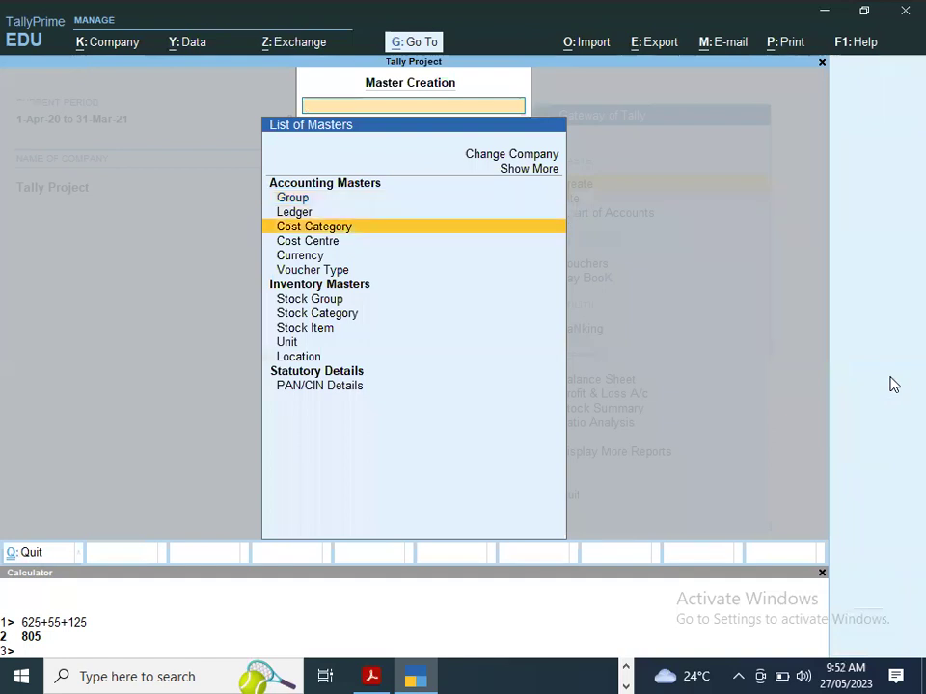
{"action": "key", "text": "Down"}
{"action": "key", "text": "Down"}
{"action": "key", "text": "Down"}
{"action": "key", "text": "Down"}
{"action": "key", "text": "Down"}
{"action": "key", "text": "Down"}
{"action": "key", "text": "Down"}
{"action": "key", "text": "Down"}
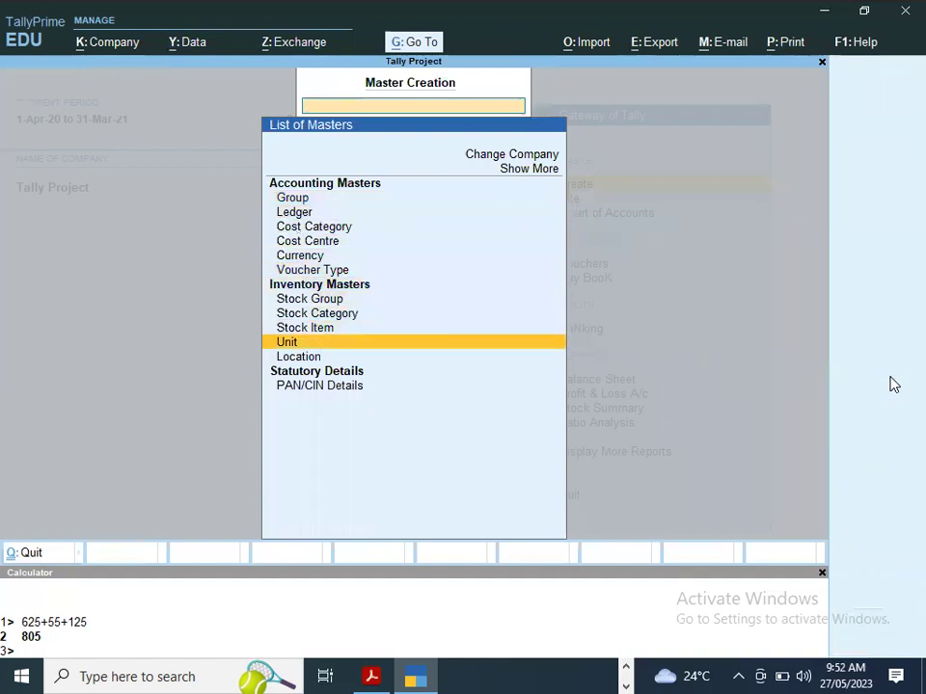
{"action": "key", "text": "Return"}
{"action": "key", "text": "Return"}
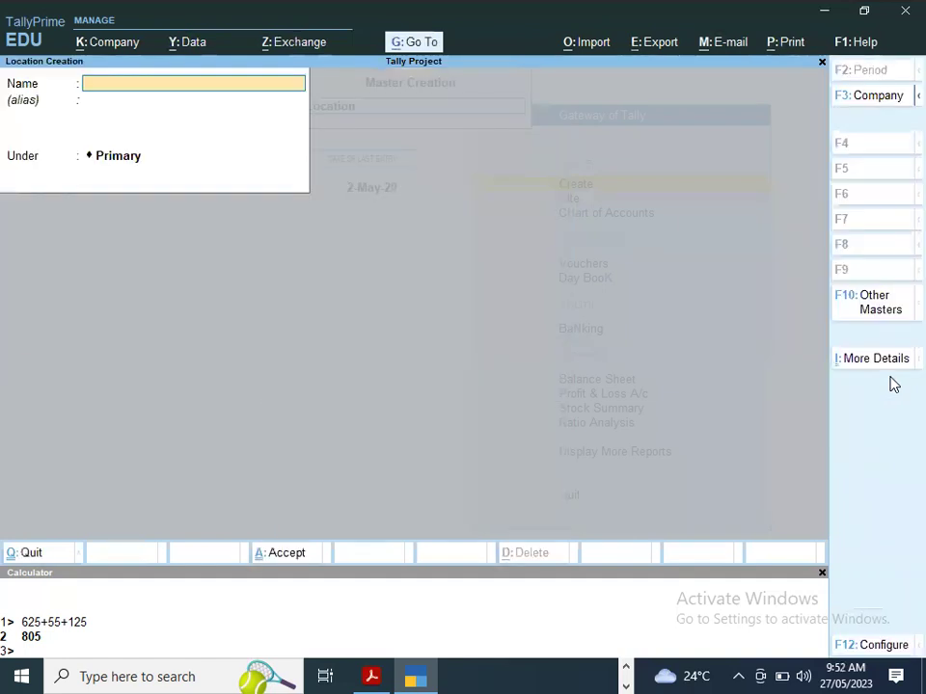
- Check the godown name in the PDF, name the location Sealdah under Primary, and save it
{"action": "key", "text": "alt+Tab"}
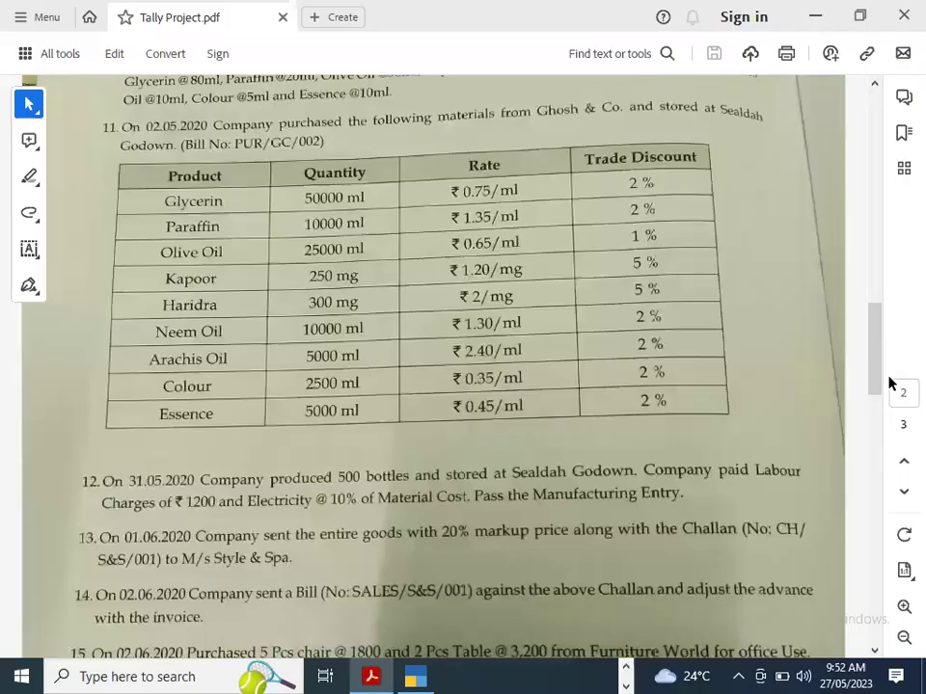
{"action": "key", "text": "alt+Tab"}
{"action": "type", "text": "Seal"}
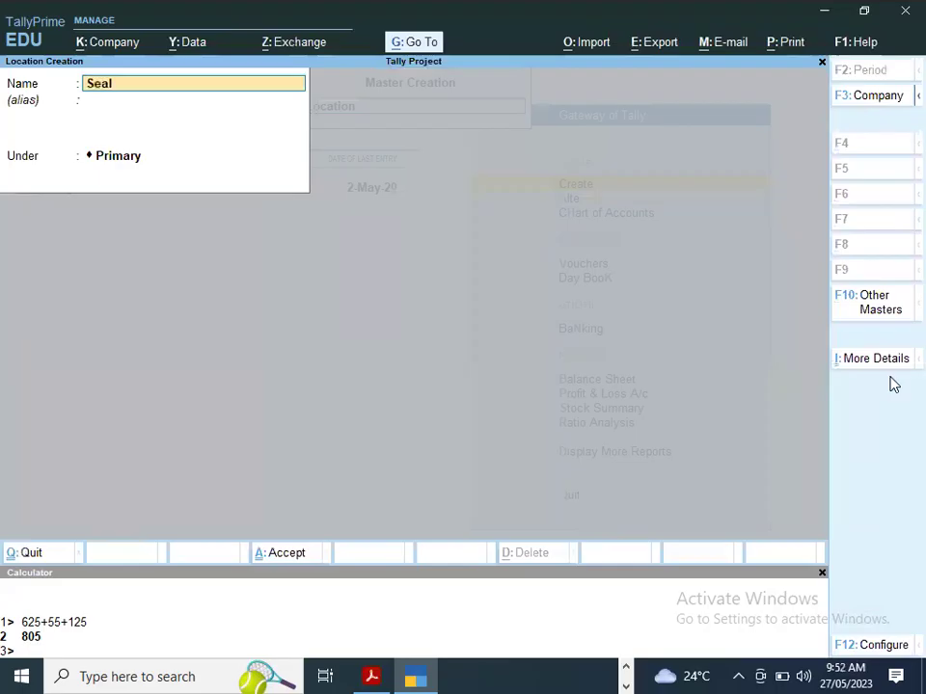
{"action": "key", "text": "alt+Tab"}
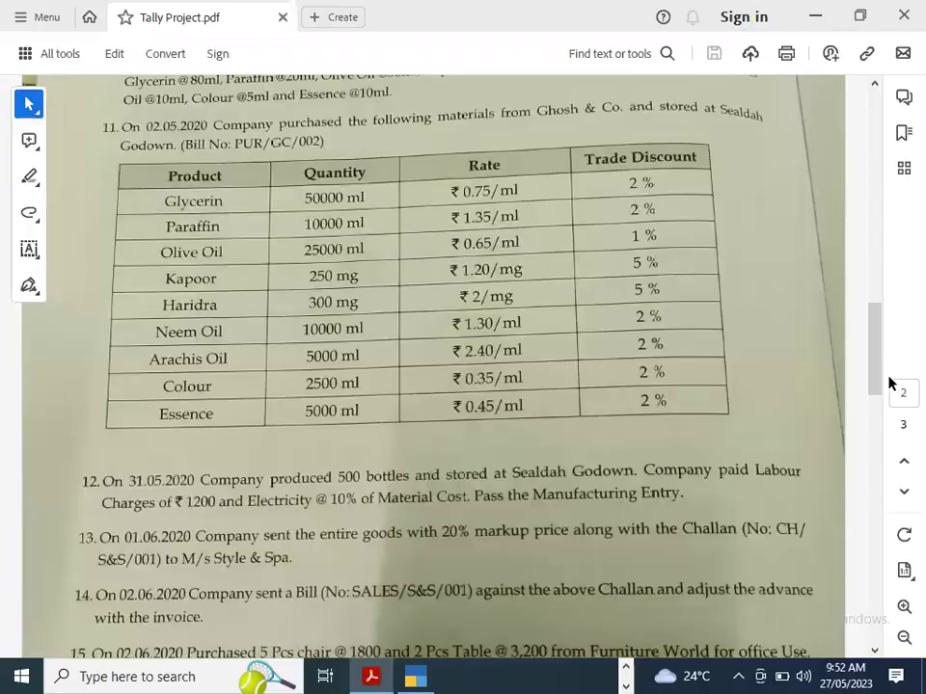
{"action": "key", "text": "alt+Tab"}
{"action": "type", "text": "dah"}
{"action": "key", "text": "Return"}
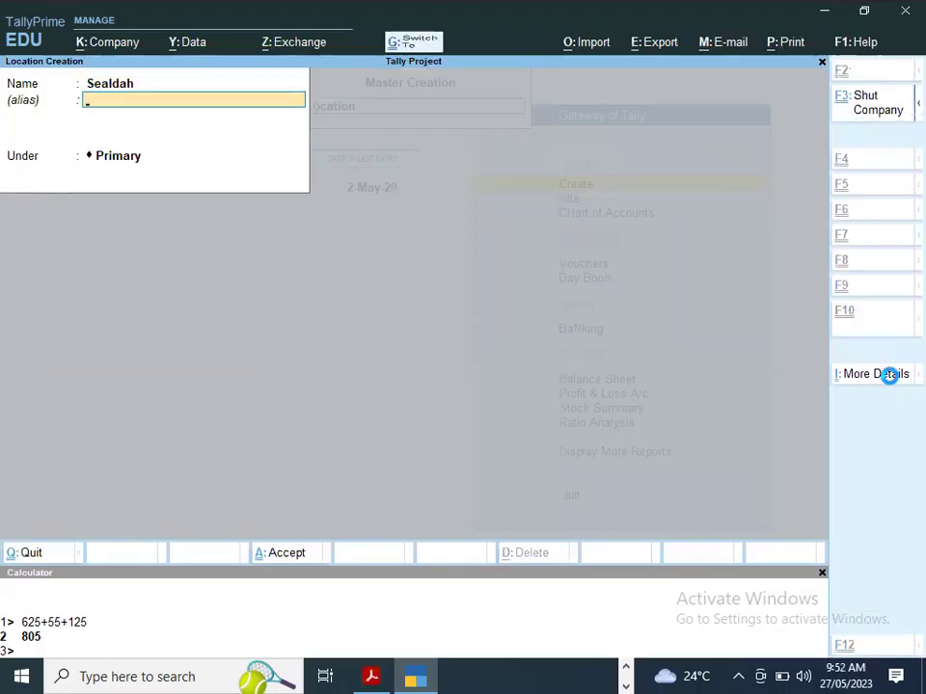
{"action": "key", "text": "ctrl+q"}
{"action": "key", "text": "y"}
- Start a new purchase voucher with supplier invoice number PUR/GC/002 dated 2-May-20, checking the number against the PDF
{"action": "key", "text": "Down"}
{"action": "key", "text": "Down"}
{"action": "key", "text": "Down"}
{"action": "key", "text": "Return"}
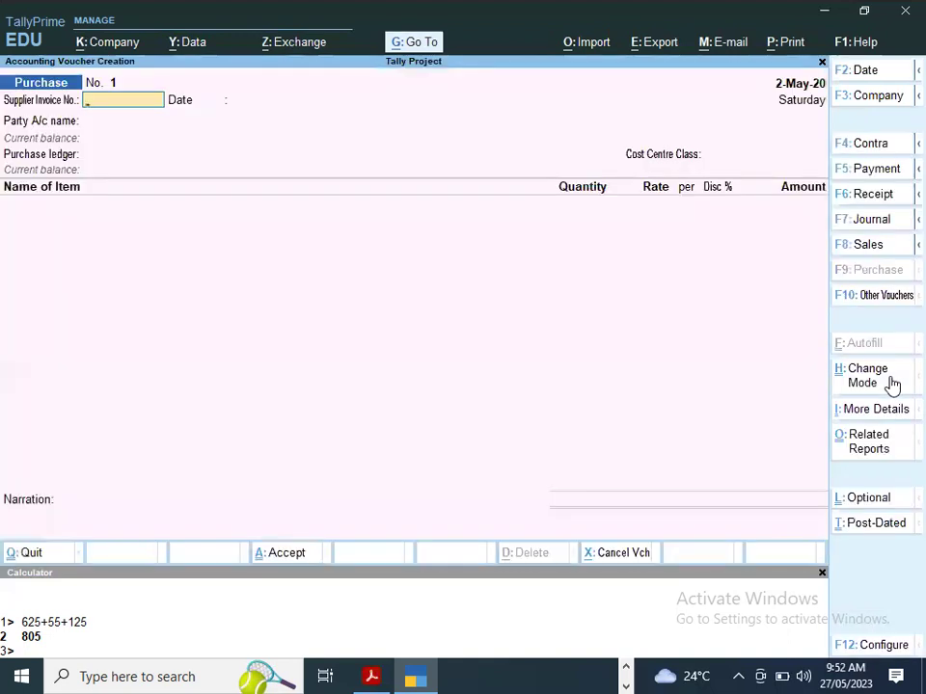
{"action": "key", "text": "alt+Tab"}
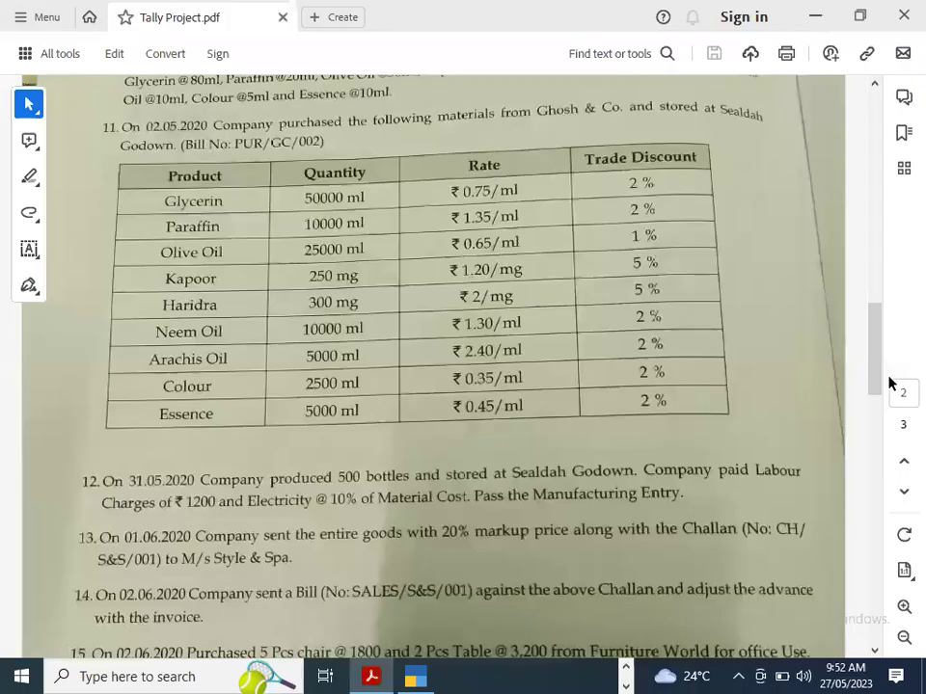
{"action": "key", "text": "alt+Tab"}
{"action": "type", "text": "pur"}
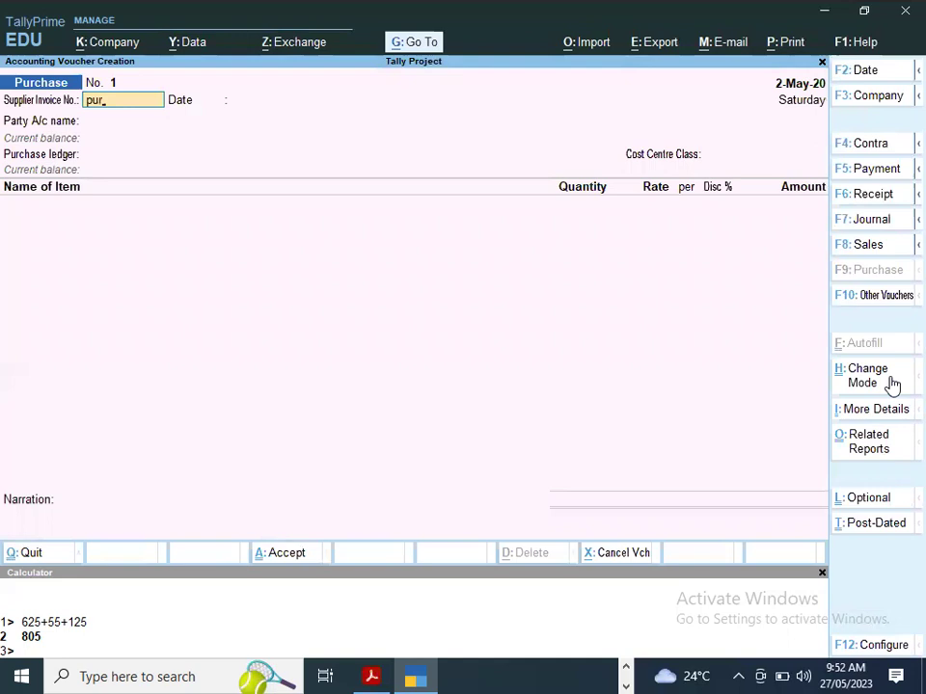
{"action": "key", "text": "BackSpace"}
{"action": "key", "text": "BackSpace"}
{"action": "key", "text": "BackSpace"}
{"action": "type", "text": "PUR/"}
{"action": "key", "text": "alt+Tab"}
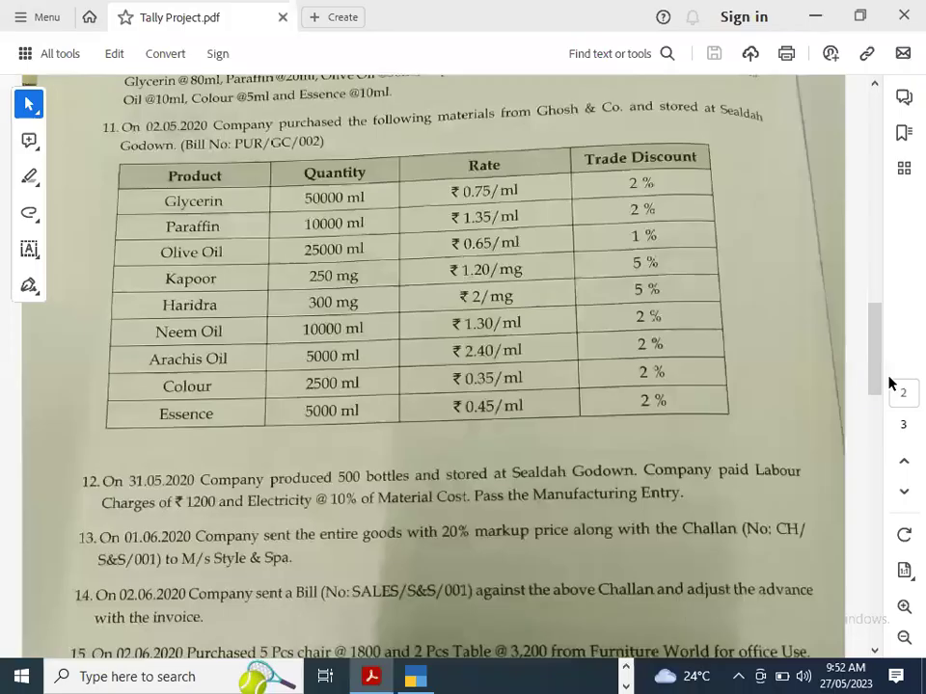
{"action": "key", "text": "alt+Tab"}
{"action": "type", "text": "GC"}
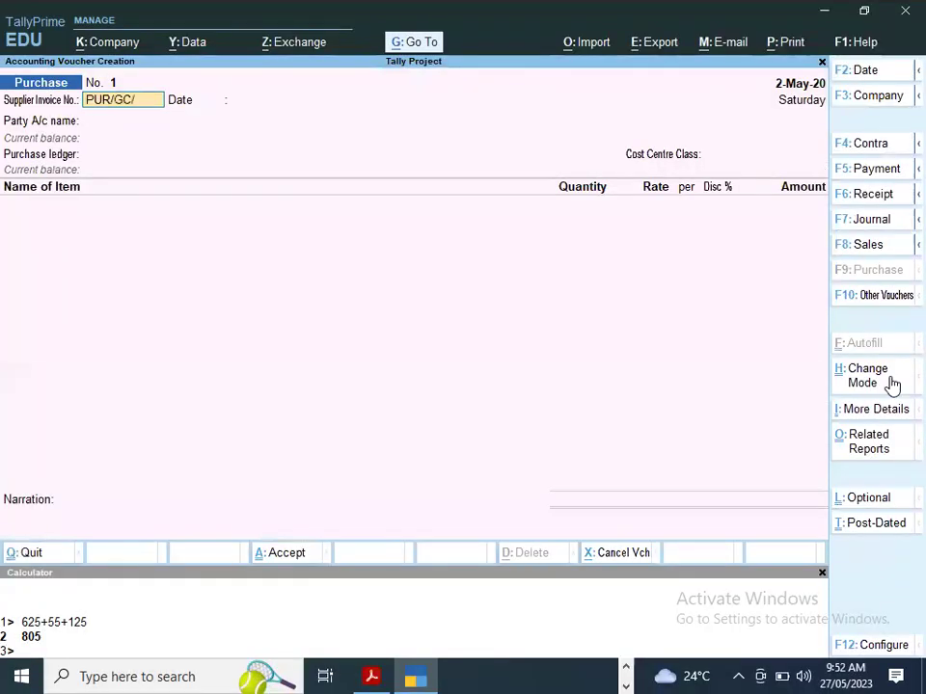
{"action": "type", "text": "/"}
{"action": "key", "text": "alt+Tab"}
{"action": "key", "text": "alt+Tab"}
{"action": "type", "text": "002"}
{"action": "key", "text": "Return"}
{"action": "key", "text": "Return"}
- Choose Ghosh & Co as the party, accept its details, and use the Purchase ledger with cost centre class Not Applicable
{"action": "key", "text": "Down"}
{"action": "key", "text": "Down"}
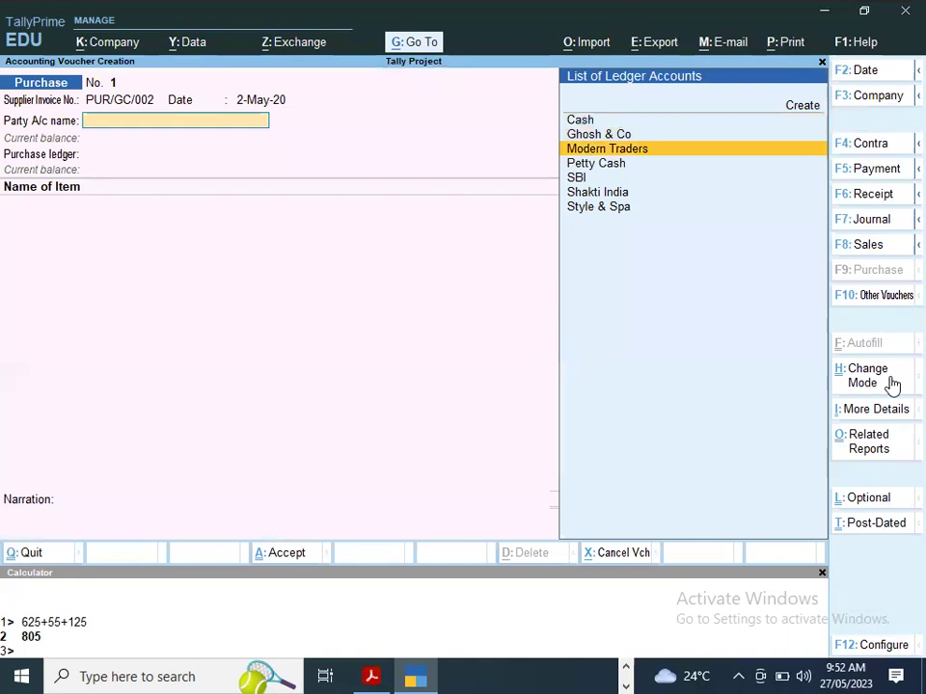
{"action": "key", "text": "Up"}
{"action": "key", "text": "Return"}
{"action": "key", "text": "ctrl+a"}
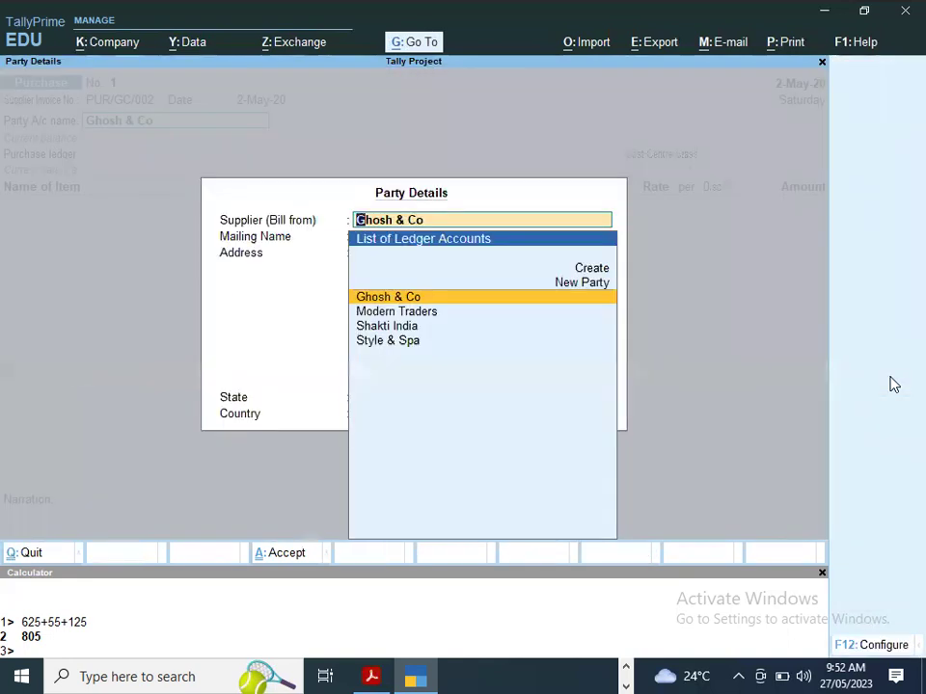
{"action": "key", "text": "ctrl+a"}
{"action": "key", "text": "Return"}
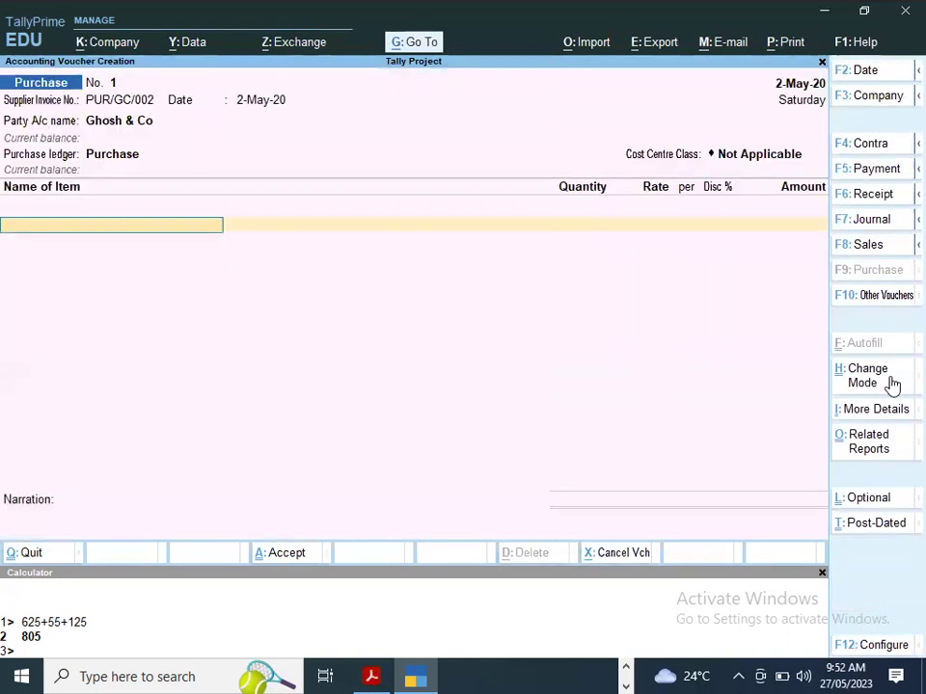
- Add Glycrein as the first item, allocating 50000 ml to the Sealdah location
{"action": "type", "text": "G"}
{"action": "key", "text": "Return"}
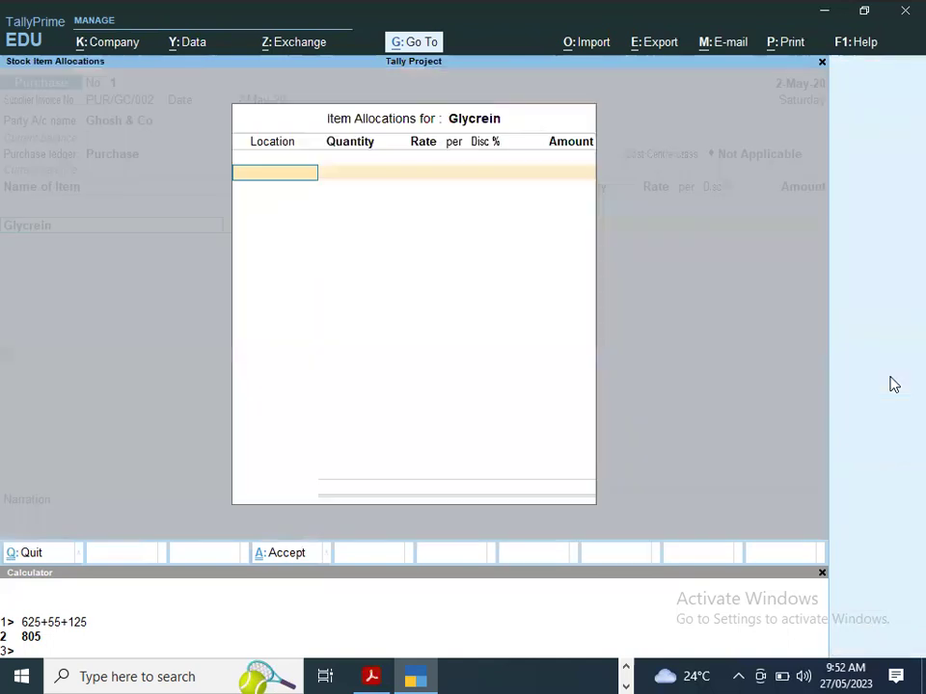
{"action": "key", "text": "Down"}
{"action": "key", "text": "Down"}
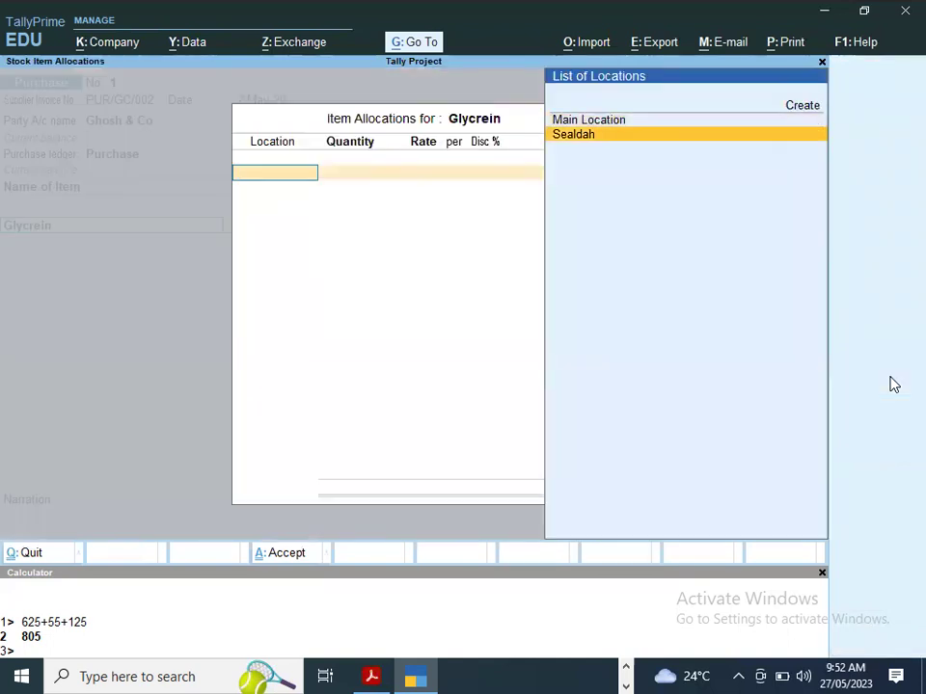
{"action": "key", "text": "Return"}
{"action": "type", "text": "50000"}
{"action": "key", "text": "Return"}
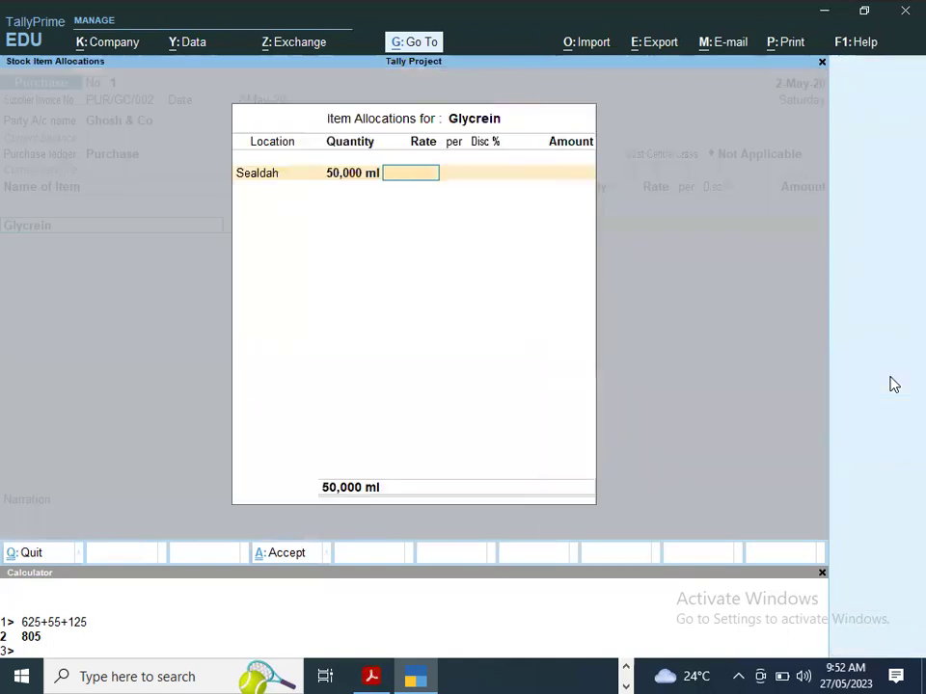
- Set Glycrein's rate to 0.75 per ml with a 2% discount from the PDF, and accept its allocation
{"action": "key", "text": "alt+Tab"}
{"action": "key", "text": "alt+Tab"}
{"action": "type", "text": ".75"}
{"action": "key", "text": "Return"}
{"action": "key", "text": "Return"}
{"action": "key", "text": "alt+Tab"}
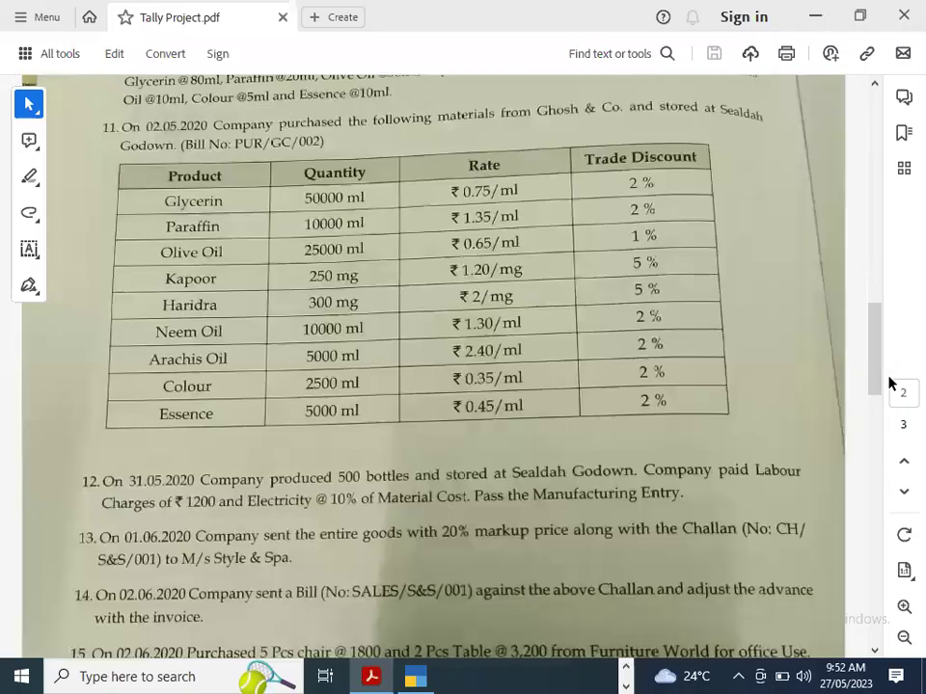
{"action": "key", "text": "alt+Tab"}
{"action": "type", "text": "2"}
{"action": "key", "text": "Return"}
{"action": "key", "text": "Return"}
{"action": "key", "text": "Return"}
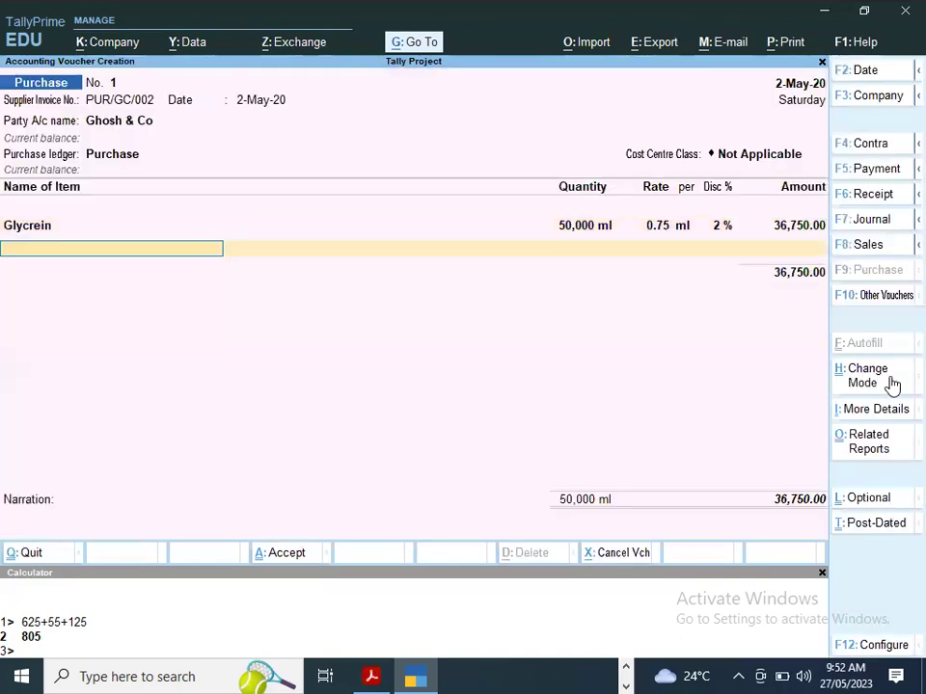
- Add Paraffin as the second item, allocating 10000 ml to the Sealdah location
{"action": "key", "text": "alt+Tab"}
{"action": "key", "text": "alt+Tab"}
{"action": "type", "text": "P"}
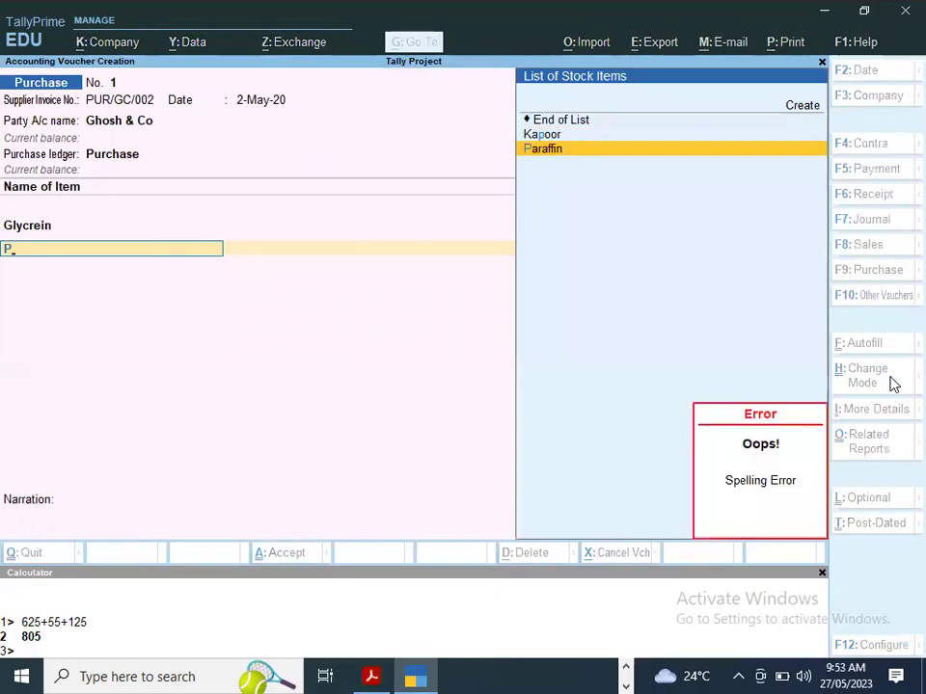
{"action": "key", "text": "Return"}
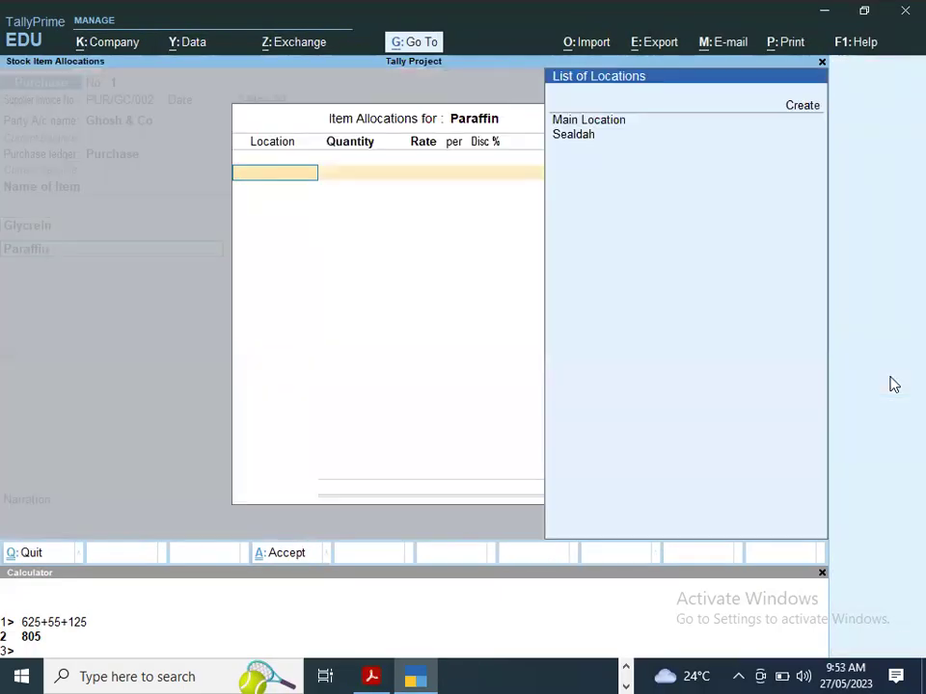
{"action": "key", "text": "Down"}
{"action": "key", "text": "Return"}
{"action": "type", "text": "10000"}
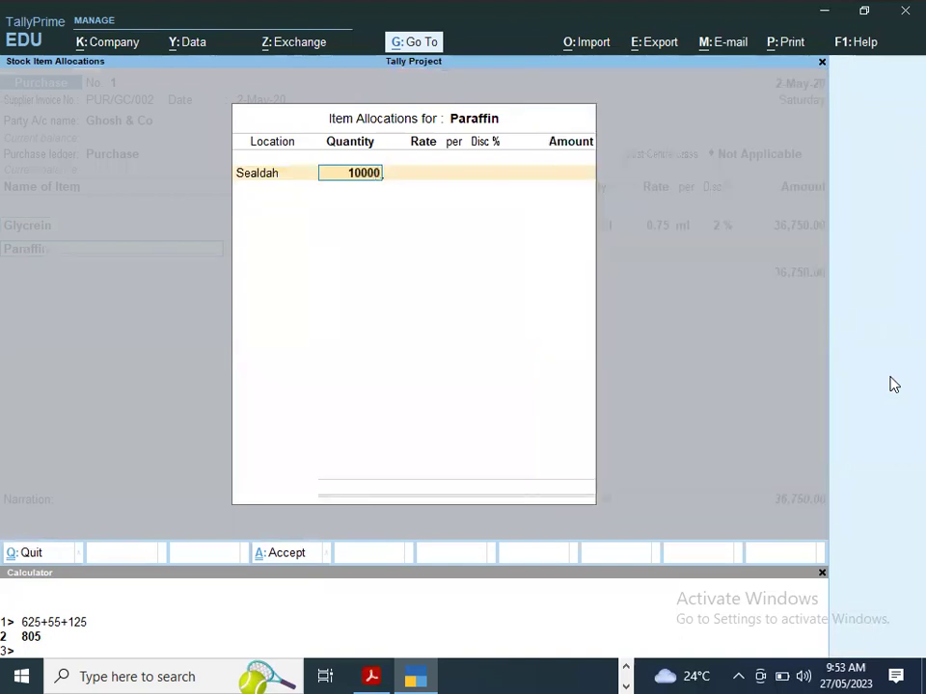
{"action": "key", "text": "Return"}
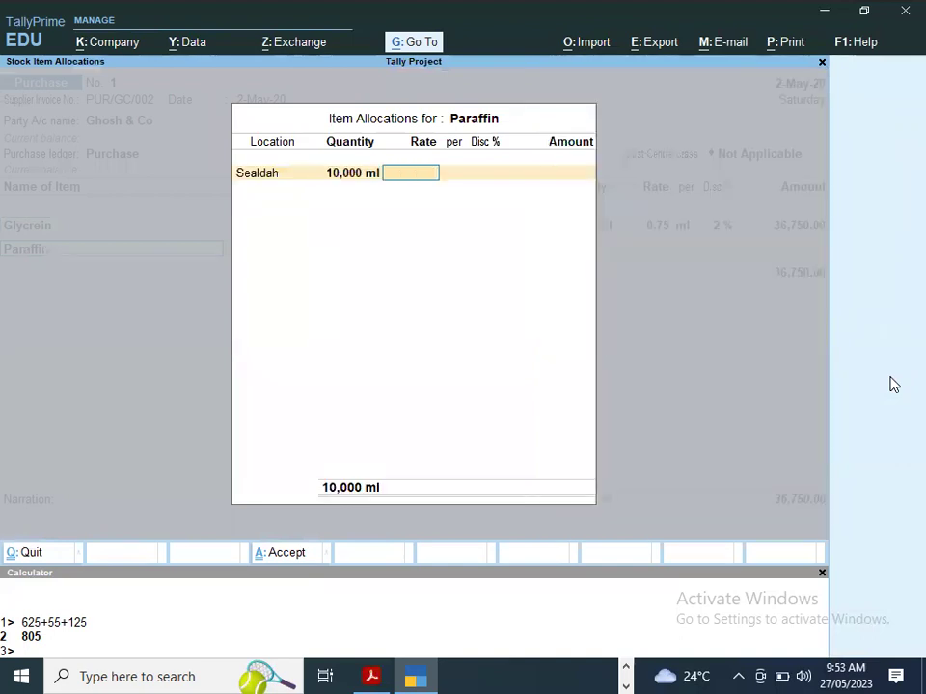
- Set Paraffin's rate to 1.35 per ml with a 2% discount from the PDF, and accept its allocation
{"action": "key", "text": "alt+Tab"}
{"action": "key", "text": "alt+Tab"}
{"action": "type", "text": "1.35"}
{"action": "key", "text": "Return"}
{"action": "key", "text": "Return"}
{"action": "key", "text": "alt+Tab"}
{"action": "key", "text": "alt+Tab"}
{"action": "key", "text": "Return"}
{"action": "key", "text": "BackSpace"}
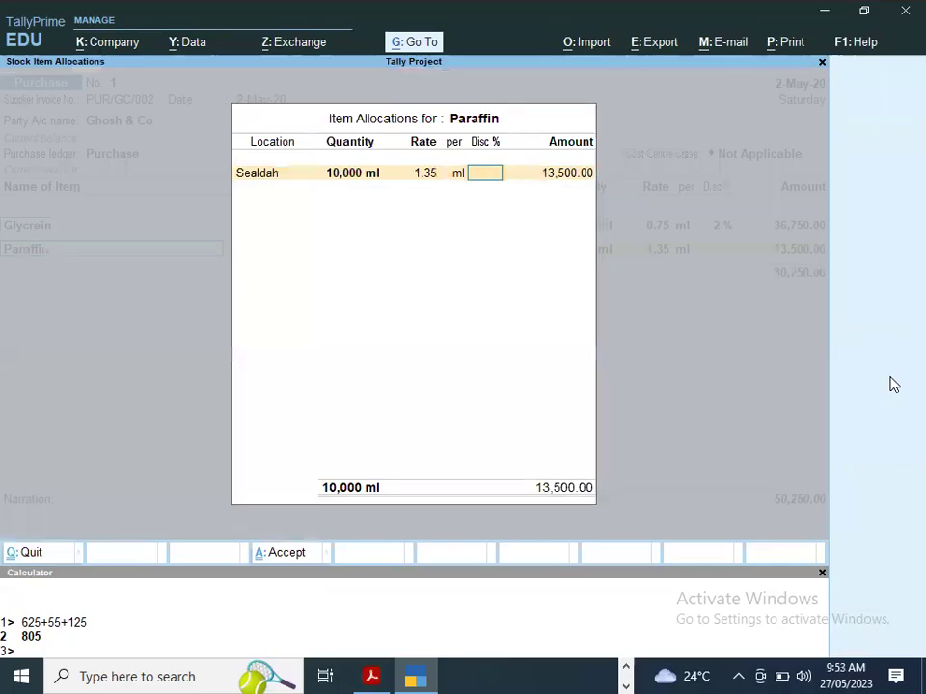
{"action": "type", "text": "2"}
{"action": "key", "text": "Return"}
{"action": "key", "text": "Return"}
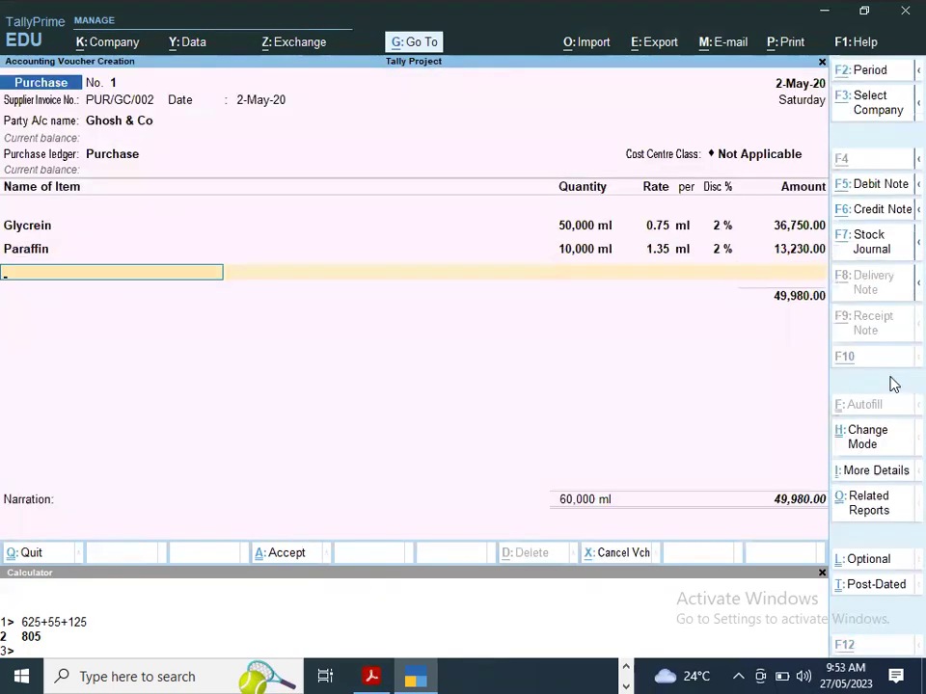
- Add Olive Oil as the third item, allocating 25000 ml to the Sealdah location
{"action": "key", "text": "alt+Tab"}
{"action": "key", "text": "alt+Tab"}
{"action": "type", "text": "O"}
{"action": "key", "text": "Return"}
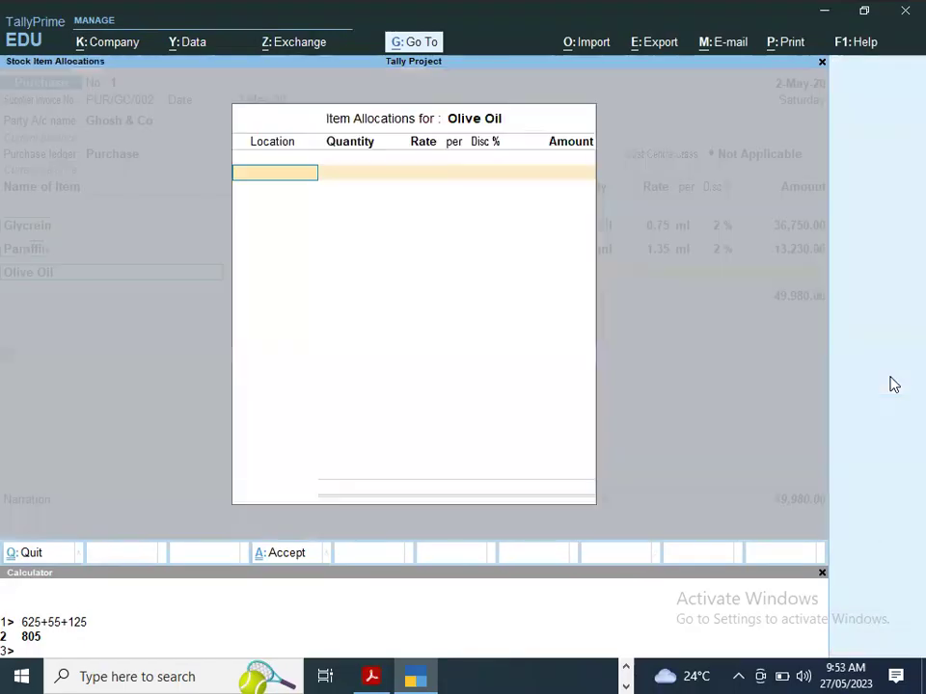
{"action": "key", "text": "Down"}
{"action": "key", "text": "Down"}
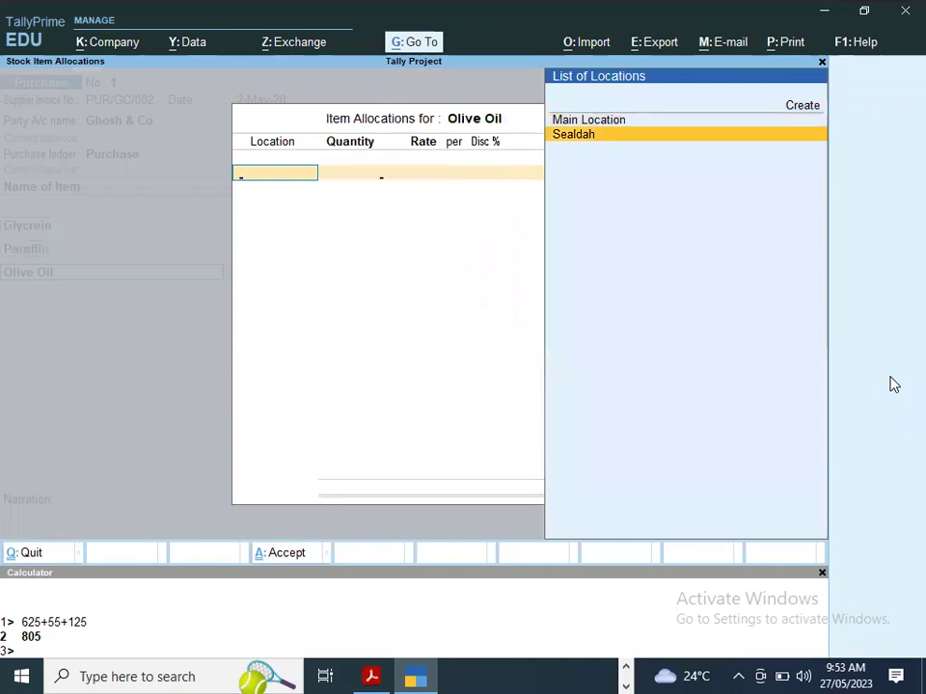
{"action": "key", "text": "Return"}
{"action": "key", "text": "alt+Tab"}
{"action": "key", "text": "alt+Tab"}
{"action": "type", "text": "25000"}
{"action": "key", "text": "Return"}
- Set Olive Oil's rate to 0.65 per ml with a 1% discount from the PDF, and accept its allocation
{"action": "key", "text": "alt+Tab"}
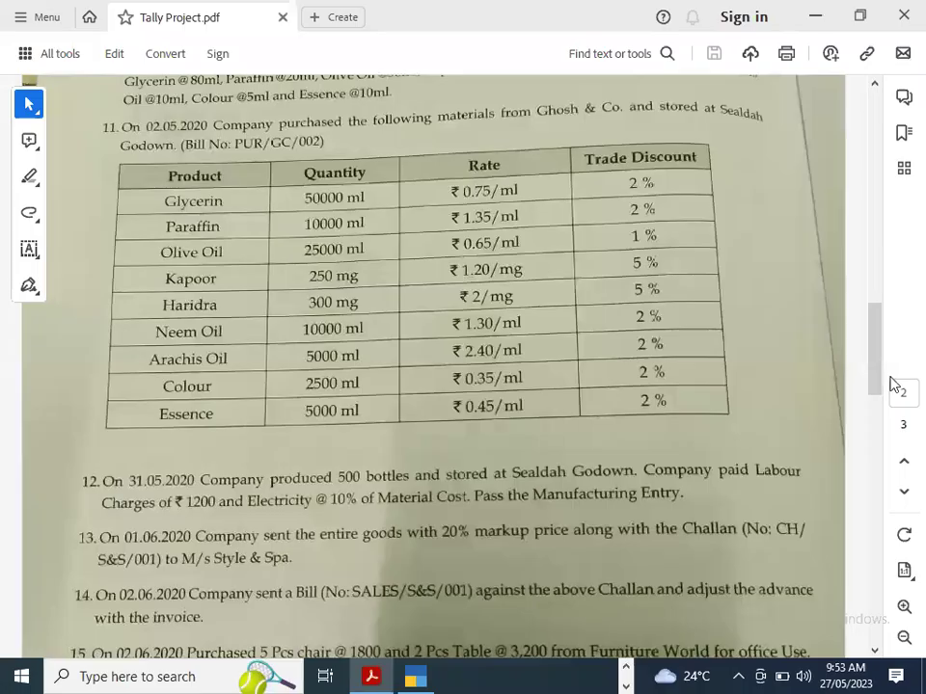
{"action": "key", "text": "alt+Tab"}
{"action": "type", "text": ".65"}
{"action": "key", "text": "Return"}
{"action": "key", "text": "Return"}
{"action": "key", "text": "alt+Tab"}
{"action": "key", "text": "alt+Tab"}
{"action": "type", "text": "1"}
{"action": "key", "text": "Return"}
{"action": "key", "text": "Return"}
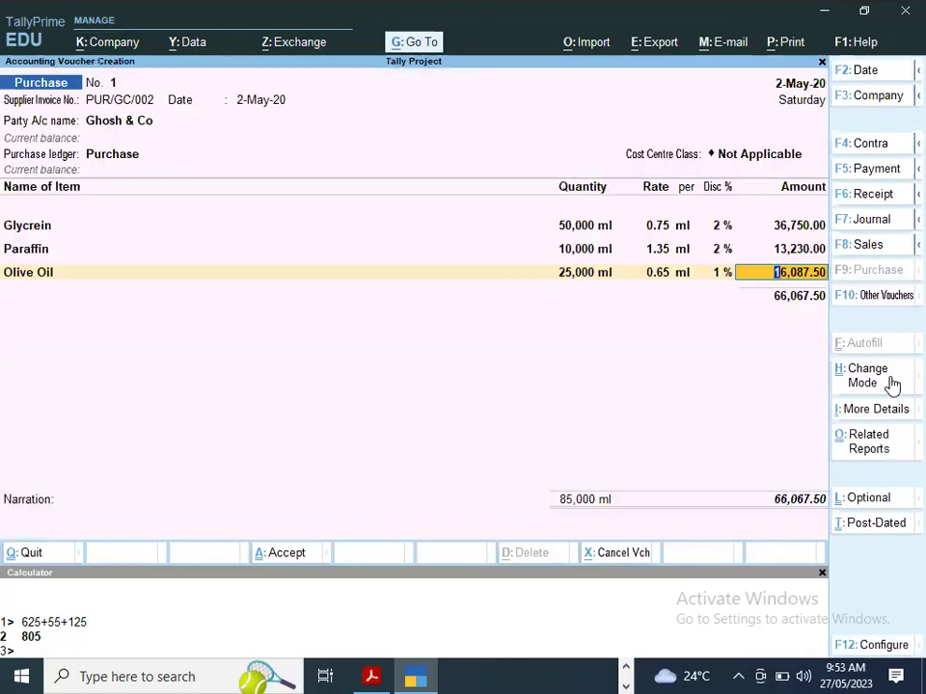
{"action": "key", "text": "Return"}
- Add Kapoor as the fourth item, allocating 250 mg to the Sealdah location
{"action": "key", "text": "alt+Tab"}
{"action": "key", "text": "alt+Tab"}
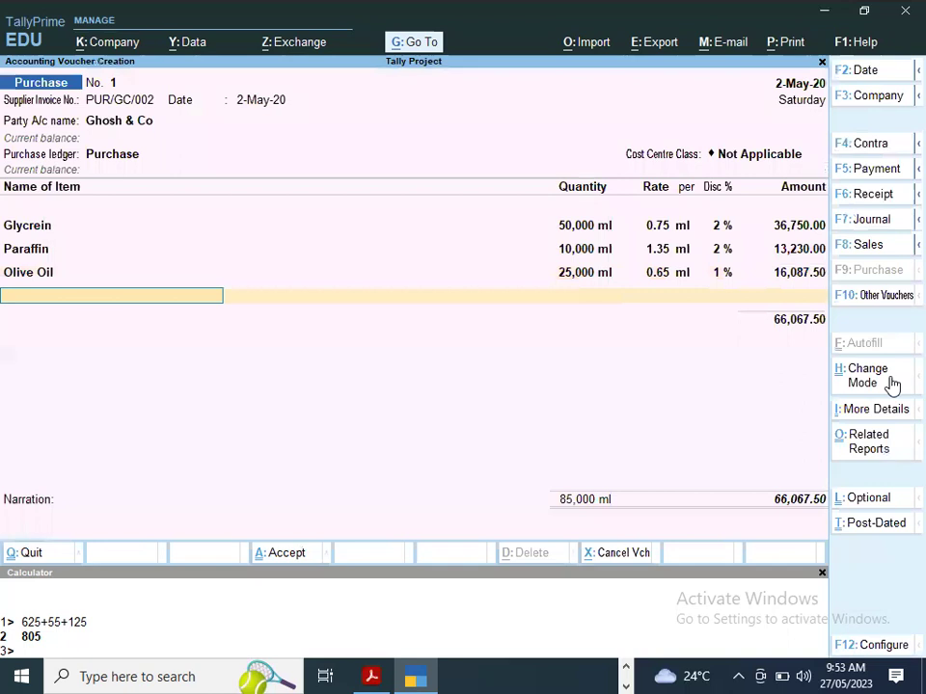
{"action": "type", "text": "K"}
{"action": "key", "text": "Return"}
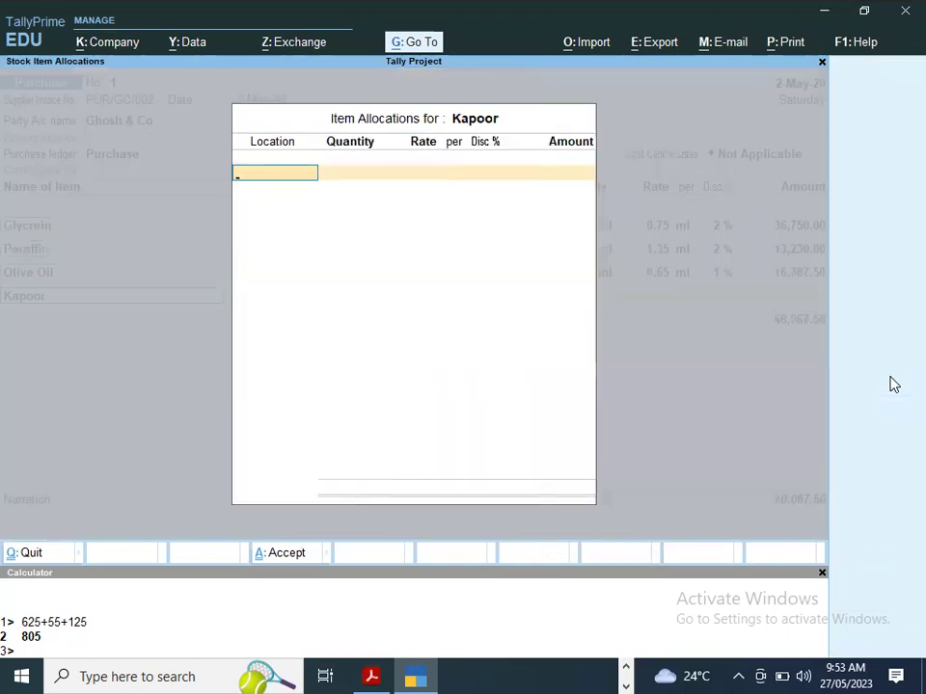
{"action": "key", "text": "Down"}
{"action": "key", "text": "Return"}
{"action": "key", "text": "Return"}
{"action": "key", "text": "BackSpace"}
{"action": "key", "text": "alt+Tab"}
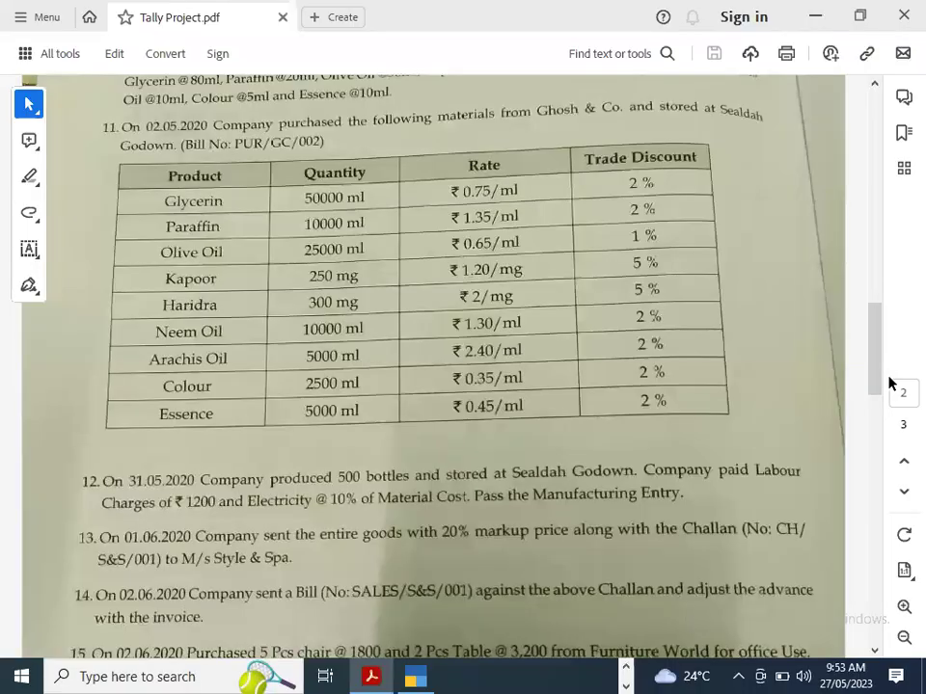
{"action": "key", "text": "alt+Tab"}
{"action": "type", "text": "25"}
{"action": "key", "text": "alt+Tab"}
{"action": "key", "text": "alt+Tab"}
{"action": "type", "text": "0"}
{"action": "key", "text": "Return"}
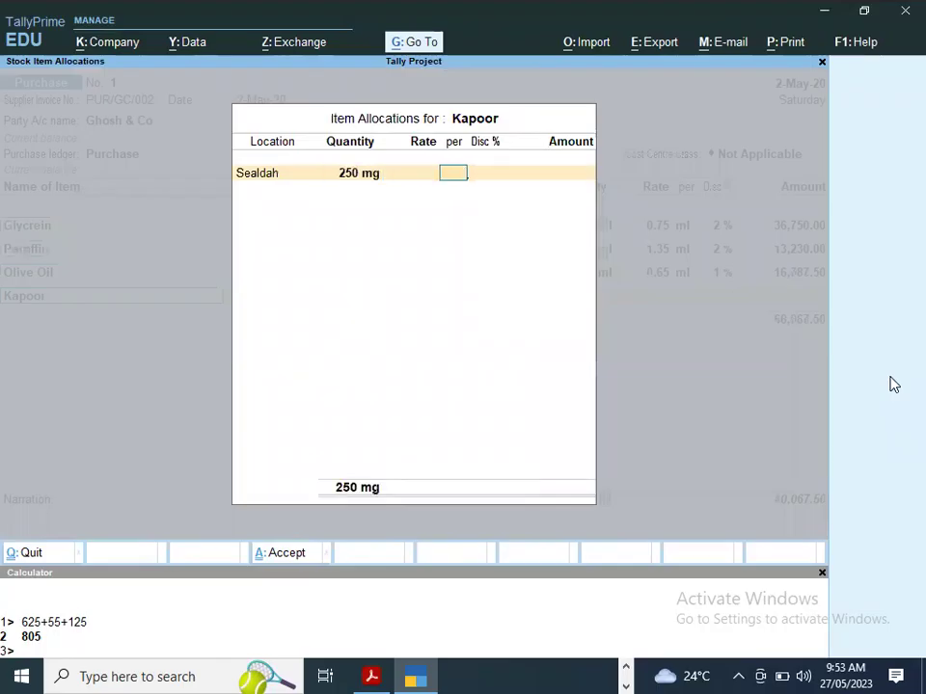
- Set Kapoor's rate to 1.20 per mg with a 5% discount from the PDF, and accept its allocation
{"action": "key", "text": "alt+Tab"}
{"action": "key", "text": "alt+Tab"}
{"action": "type", "text": "1.2"}
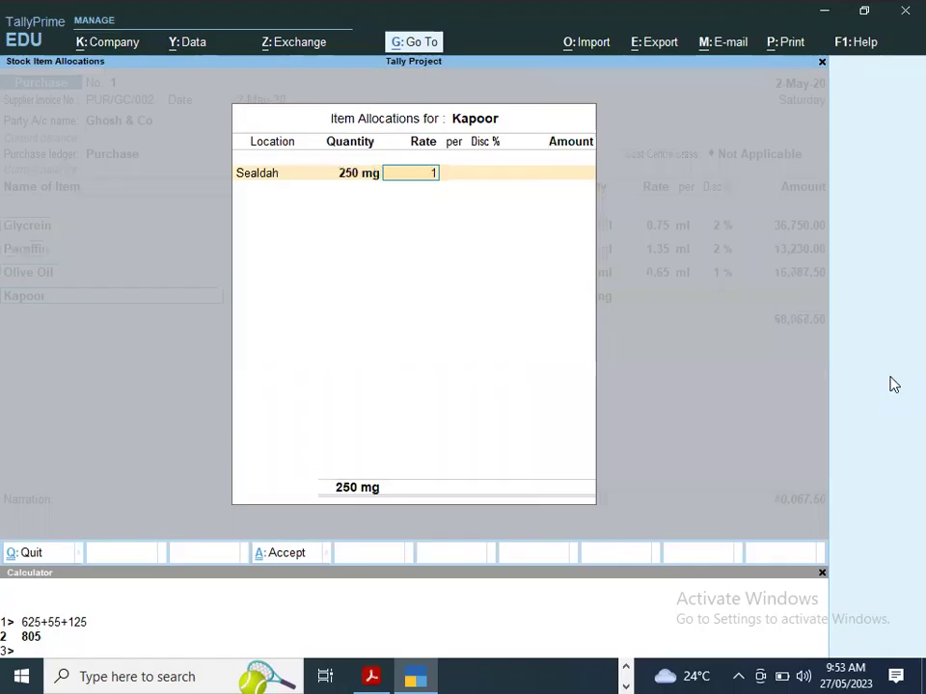
{"action": "key", "text": "Return"}
{"action": "key", "text": "Return"}
{"action": "key", "text": "BackSpace"}
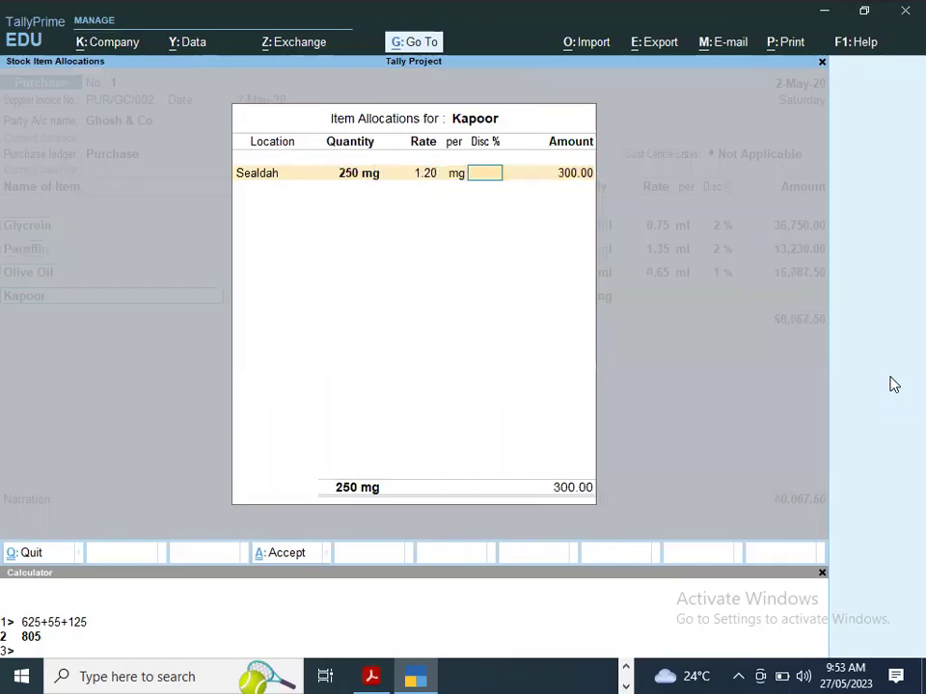
{"action": "key", "text": "alt+Tab"}
{"action": "key", "text": "alt+Tab"}
{"action": "type", "text": "5"}
{"action": "key", "text": "Return"}
{"action": "key", "text": "Return"}
{"action": "key", "text": "Return"}
- Check Kapoor's voucher line and allocation against the PDF, and return to the next item line
{"action": "key", "text": "alt+Tab"}
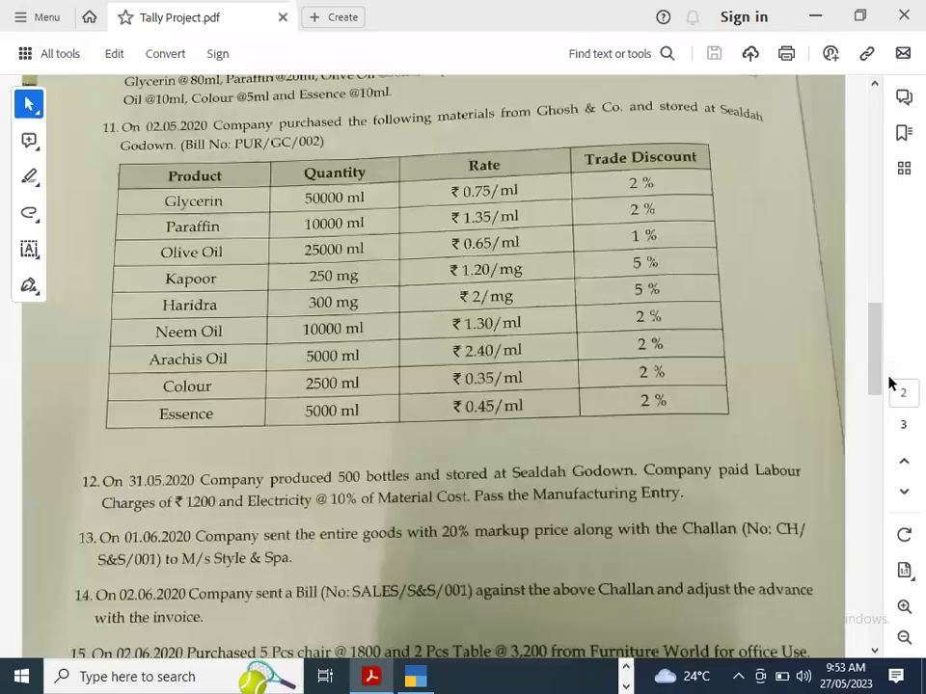
{"action": "key", "text": "alt+Tab"}
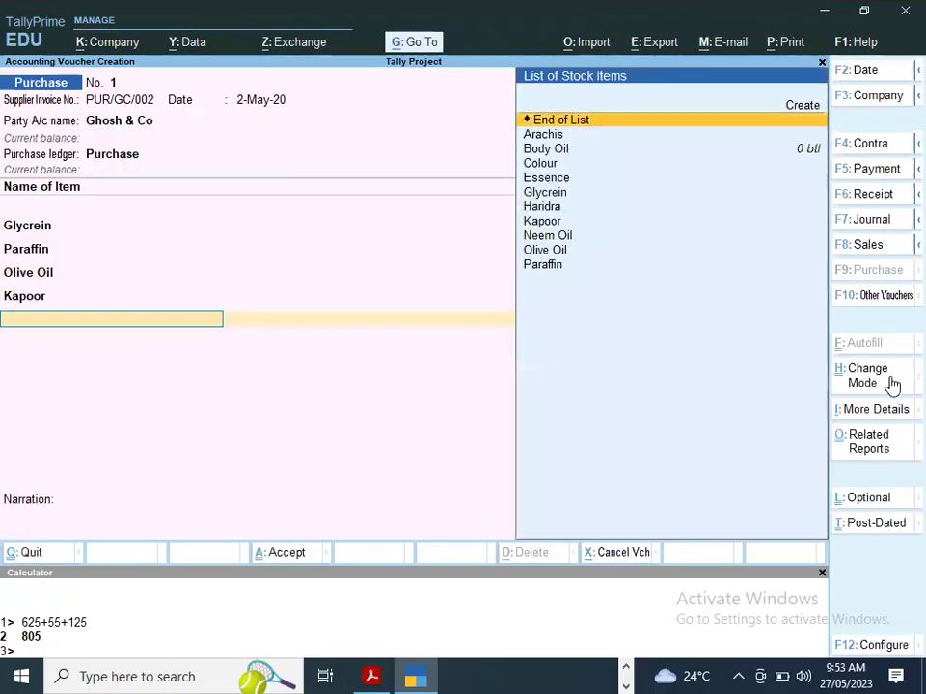
{"action": "key", "text": "BackSpace"}
{"action": "key", "text": "BackSpace"}
{"action": "key", "text": "BackSpace"}
{"action": "key", "text": "BackSpace"}
{"action": "key", "text": "BackSpace"}
{"action": "key", "text": "Return"}
{"action": "key", "text": "Return"}
{"action": "key", "text": "Return"}
{"action": "key", "text": "Return"}
{"action": "key", "text": "Return"}
{"action": "key", "text": "Return"}
{"action": "key", "text": "Return"}
{"action": "key", "text": "Return"}
{"action": "key", "text": "Return"}
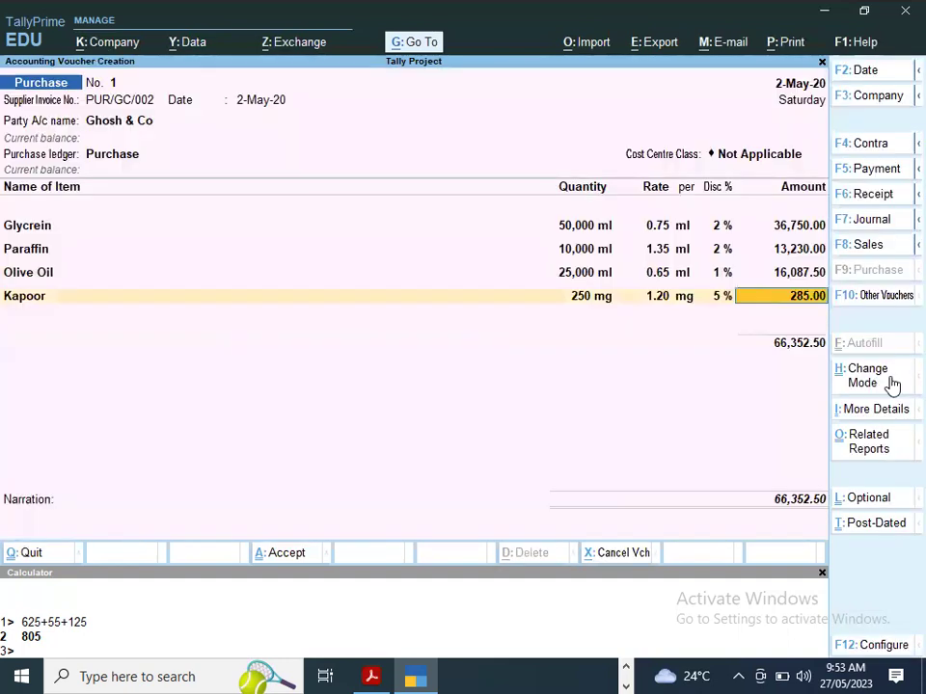
- Add Haridra as the fifth item, allocating 300 mg to the Sealdah location
{"action": "type", "text": "HA"}
{"action": "key", "text": "Return"}
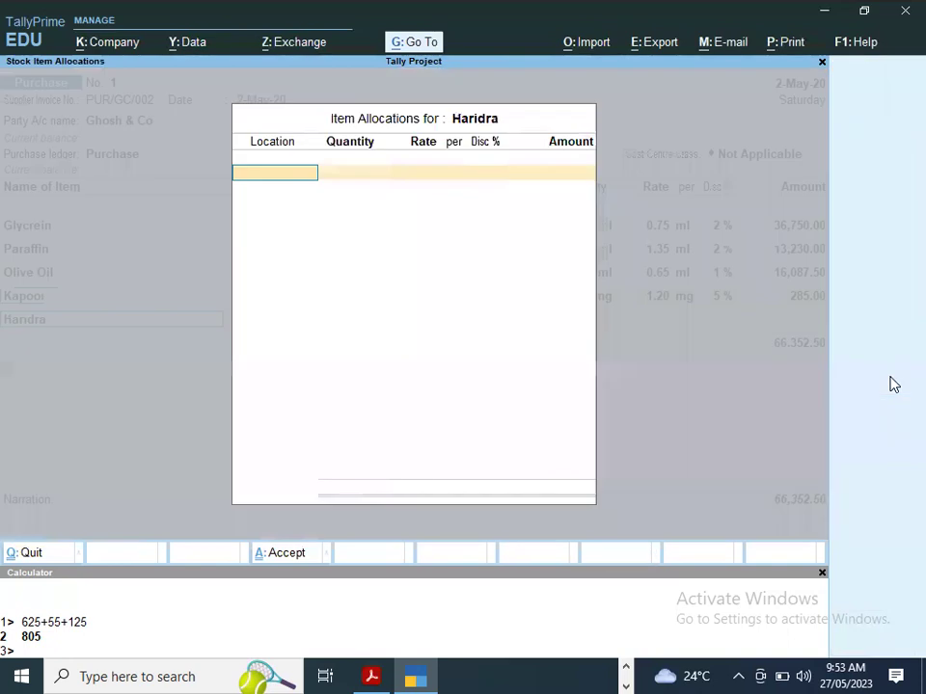
{"action": "key", "text": "BackSpace"}
{"action": "key", "text": "Down"}
{"action": "key", "text": "Return"}
{"action": "type", "text": "300"}
{"action": "key", "text": "Return"}
{"action": "key", "text": "Return"}
{"action": "key", "text": "BackSpace"}
- Set Haridra's rate to 2 per mg from the PDF and accept its allocation
{"action": "key", "text": "alt+Tab"}
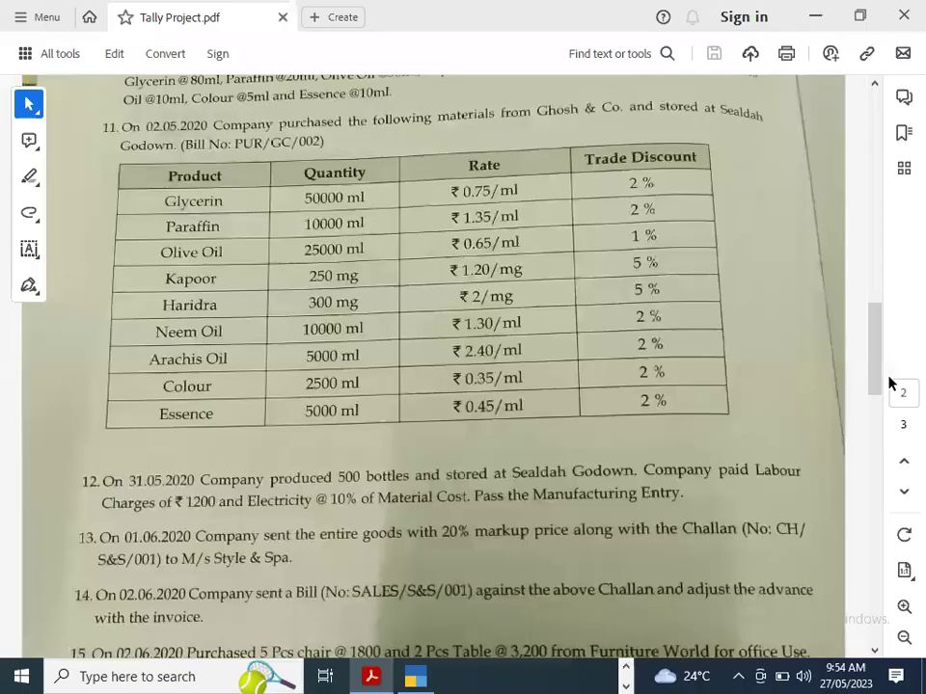
{"action": "key", "text": "alt+Tab"}
{"action": "type", "text": "2"}
{"action": "key", "text": "Return"}
{"action": "key", "text": "Return"}
{"action": "key", "text": "Return"}
{"action": "key", "text": "Return"}
{"action": "key", "text": "Return"}
{"action": "key", "text": "Return"}
{"action": "key", "text": "alt+Tab"}
{"action": "key", "text": "alt+Tab"}
- Reopen Haridra's allocation, set its discount to 5%, and accept the item line
{"action": "key", "text": "BackSpace"}
{"action": "key", "text": "Return"}
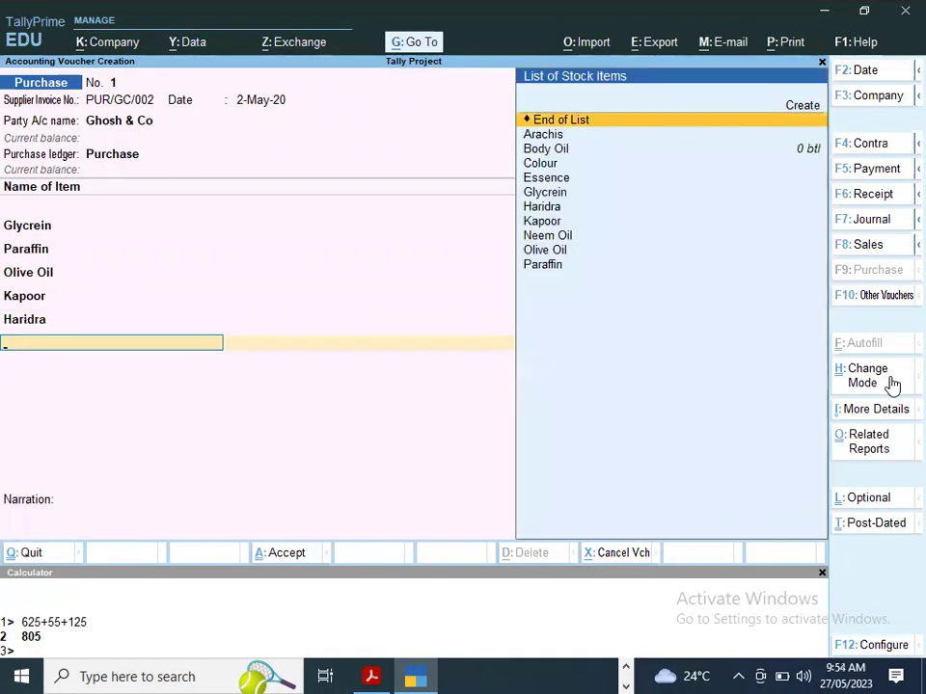
{"action": "key", "text": "BackSpace"}
{"action": "key", "text": "Return"}
{"action": "key", "text": "Return"}
{"action": "key", "text": "Return"}
{"action": "key", "text": "Return"}
{"action": "key", "text": "Return"}
{"action": "type", "text": "5"}
{"action": "key", "text": "Return"}
{"action": "key", "text": "Return"}
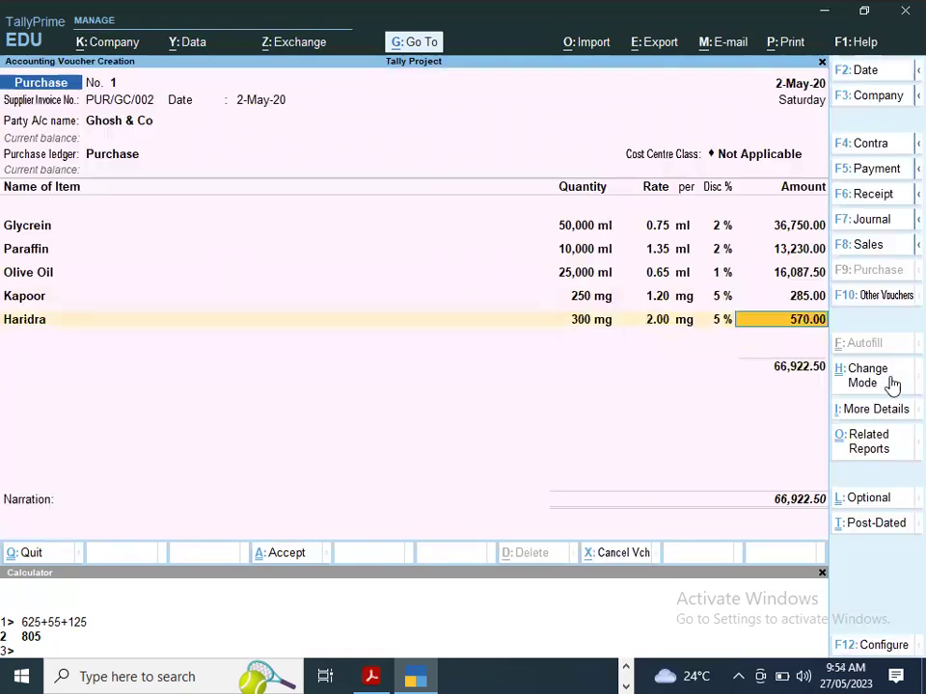
{"action": "key", "text": "Return"}
- Add Neem Oil as the sixth item, allocating 10000 ml to the Sealdah location
{"action": "key", "text": "alt+Tab"}
{"action": "key", "text": "alt+Tab"}
{"action": "type", "text": "N"}
{"action": "key", "text": "Return"}
{"action": "key", "text": "Down"}
{"action": "key", "text": "Return"}
{"action": "key", "text": "alt+Tab"}
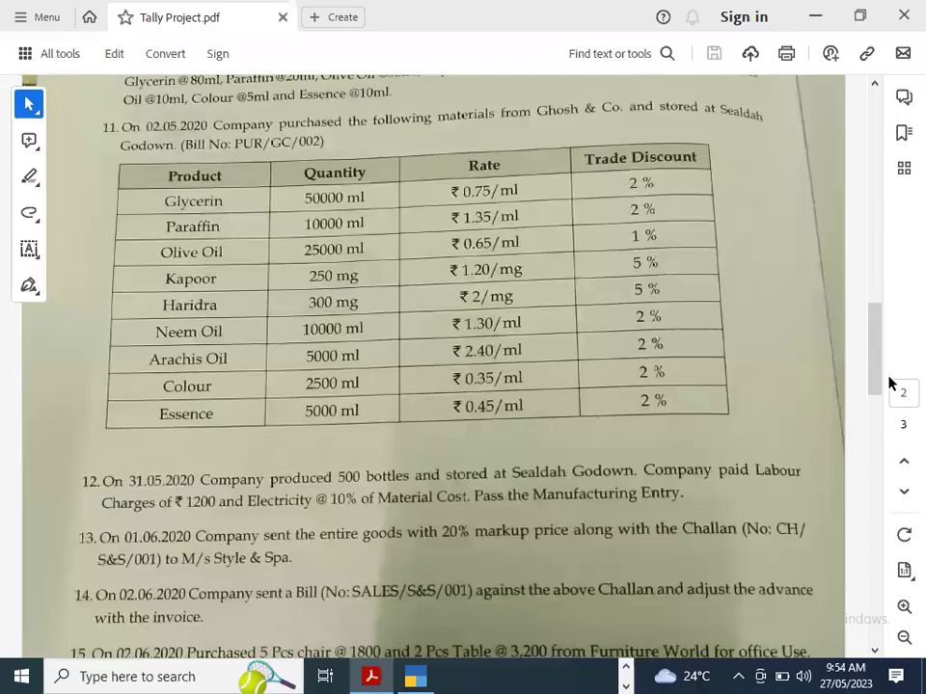
{"action": "key", "text": "alt+Tab"}
{"action": "type", "text": "10000"}
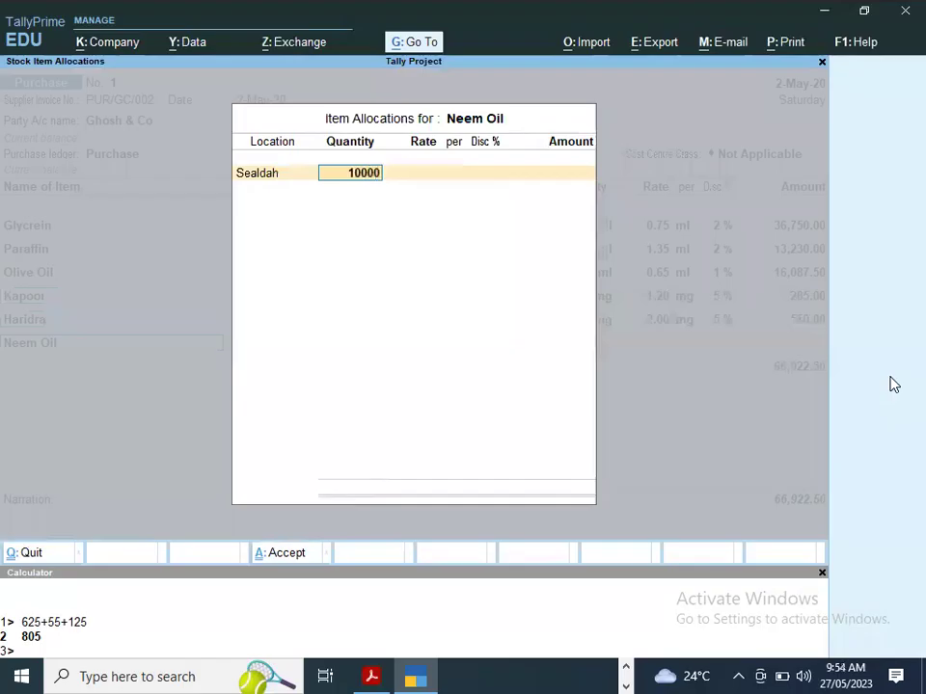
{"action": "key", "text": "Return"}
- Set Neem Oil's rate to 1.30 per ml with a 2% discount from the PDF, and accept its allocation
{"action": "key", "text": "alt+Tab"}
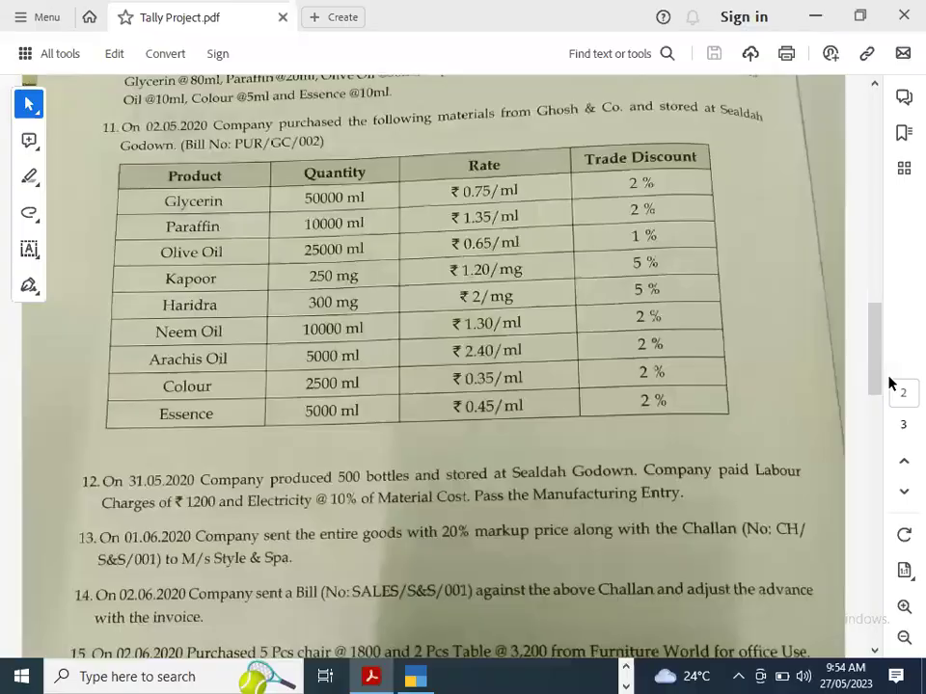
{"action": "key", "text": "alt+Tab"}
{"action": "type", "text": "1.30"}
{"action": "key", "text": "Return"}
{"action": "key", "text": "alt+Tab"}
{"action": "key", "text": "alt+Tab"}
{"action": "key", "text": "Return"}
{"action": "type", "text": "2"}
{"action": "key", "text": "Return"}
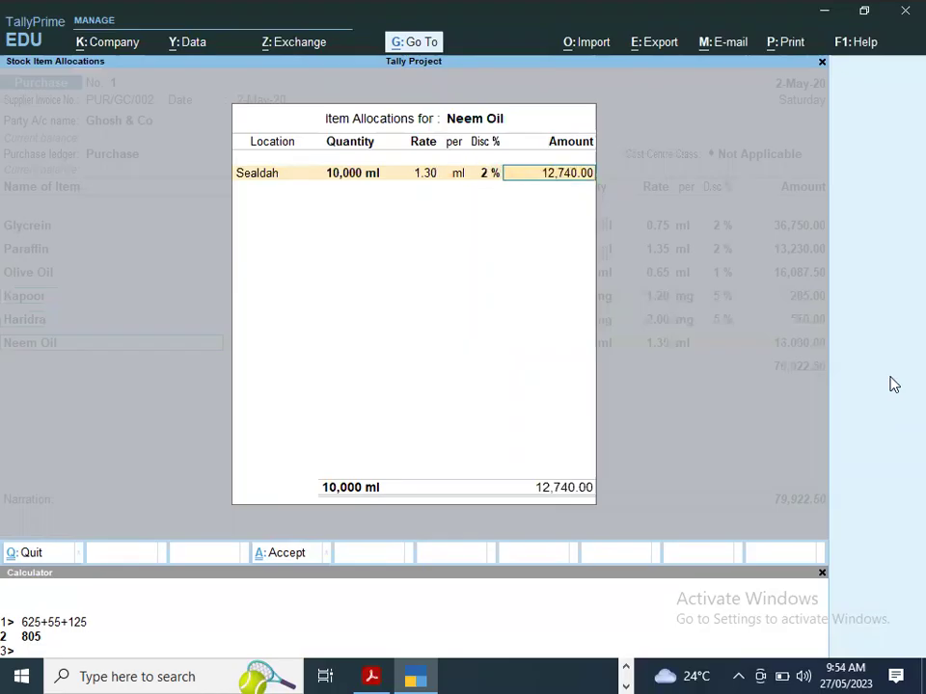
{"action": "key", "text": "Return"}
{"action": "key", "text": "Return"}
{"action": "key", "text": "Return"}
- Add Arachis as the seventh item, allocating 5000 ml to the Sealdah location
{"action": "key", "text": "alt+Tab"}
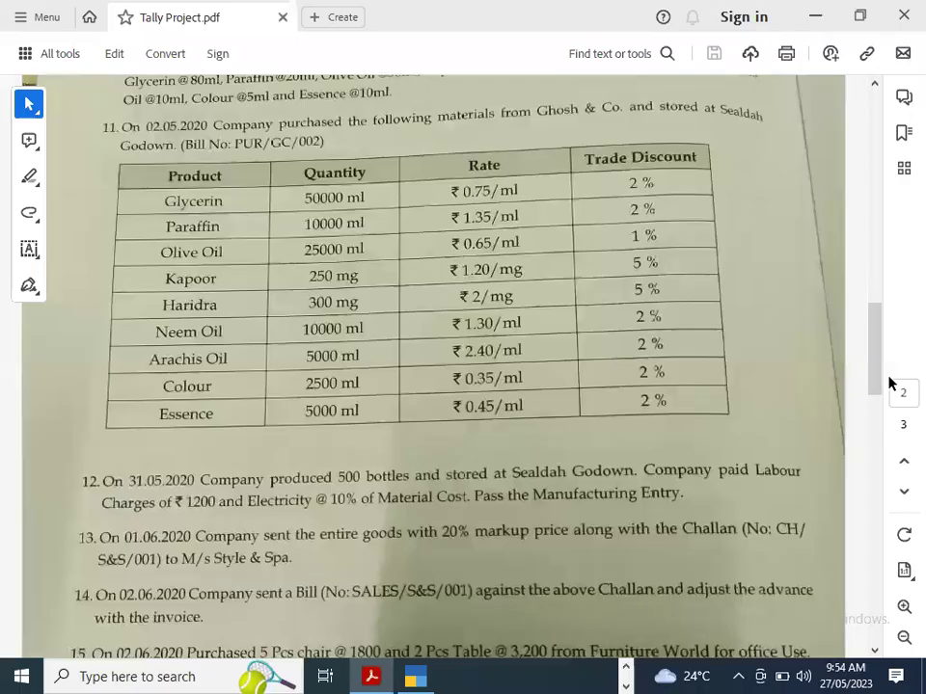
{"action": "key", "text": "alt+Tab"}
{"action": "type", "text": "AR"}
{"action": "key", "text": "Return"}
{"action": "key", "text": "Return"}
{"action": "key", "text": "BackSpace"}
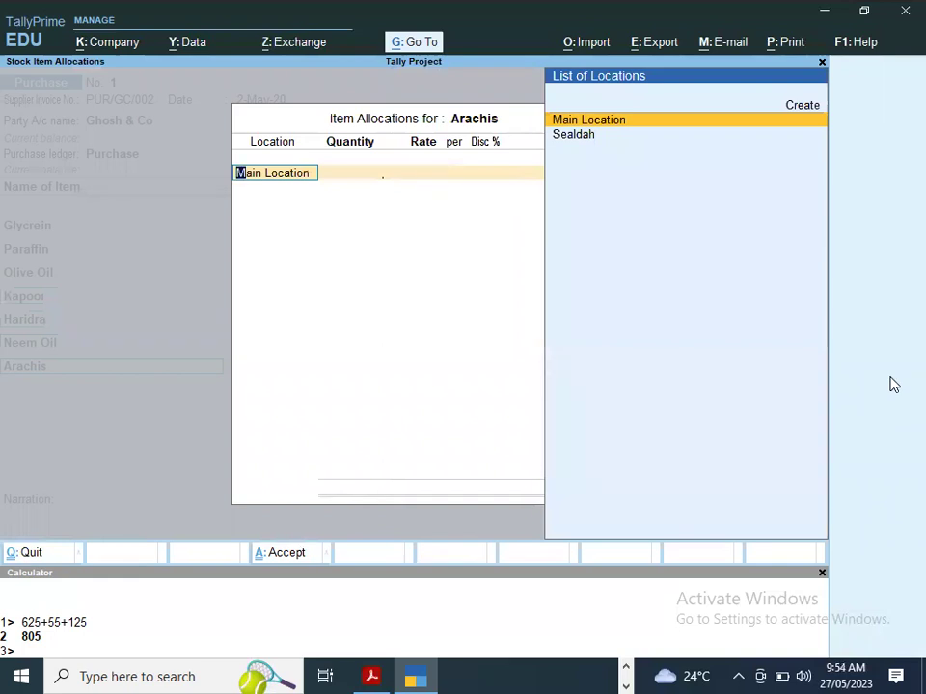
{"action": "key", "text": "Down"}
{"action": "key", "text": "Return"}
{"action": "type", "text": "5000"}
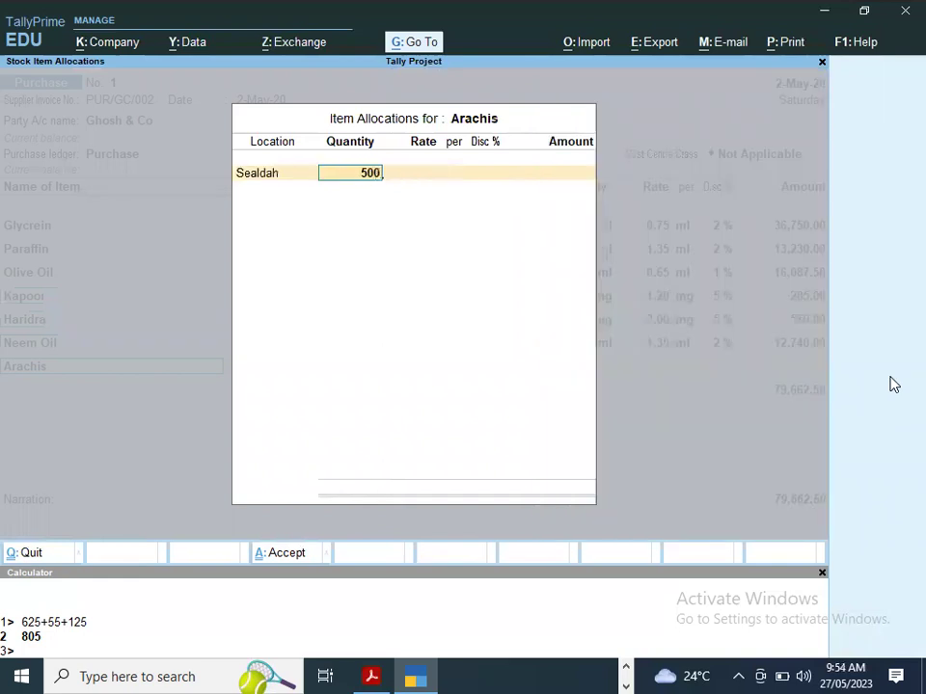
{"action": "key", "text": "Return"}
- Set Arachis's rate to 2.40 per ml with a 2% discount from the PDF, and accept its allocation
{"action": "key", "text": "alt+Tab"}
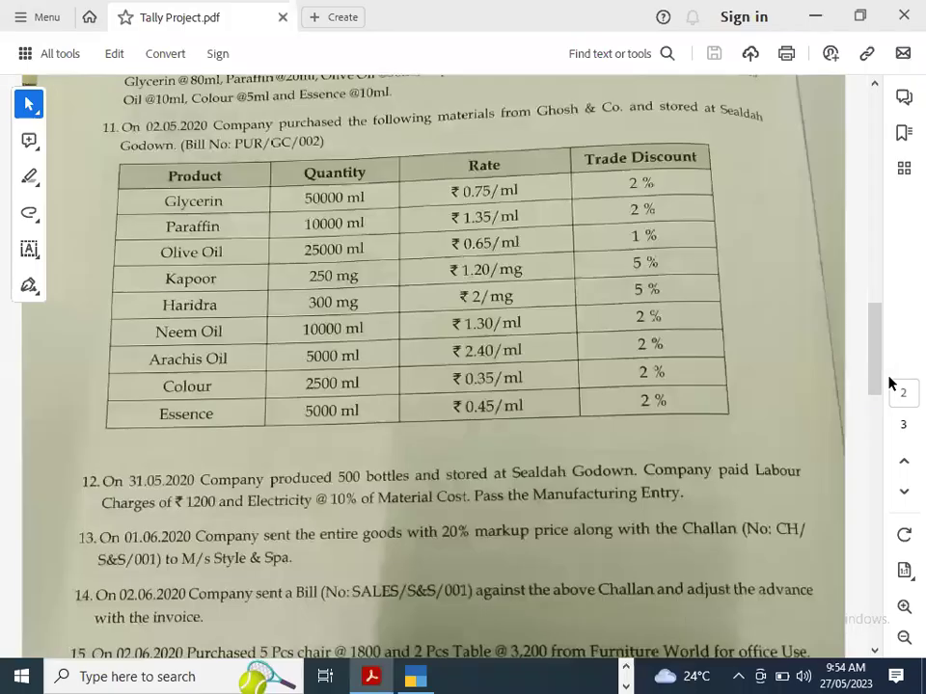
{"action": "key", "text": "alt+Tab"}
{"action": "type", "text": "2.4"}
{"action": "key", "text": "Return"}
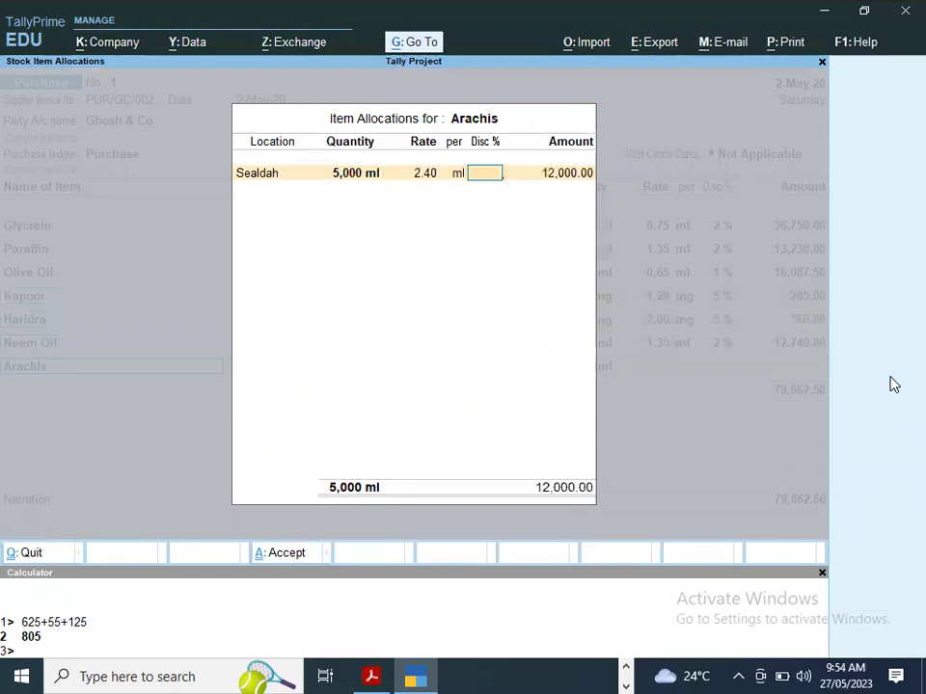
{"action": "key", "text": "alt+Tab"}
{"action": "key", "text": "alt+Tab"}
{"action": "type", "text": "2"}
{"action": "key", "text": "Return"}
{"action": "key", "text": "Return"}
{"action": "key", "text": "Return"}
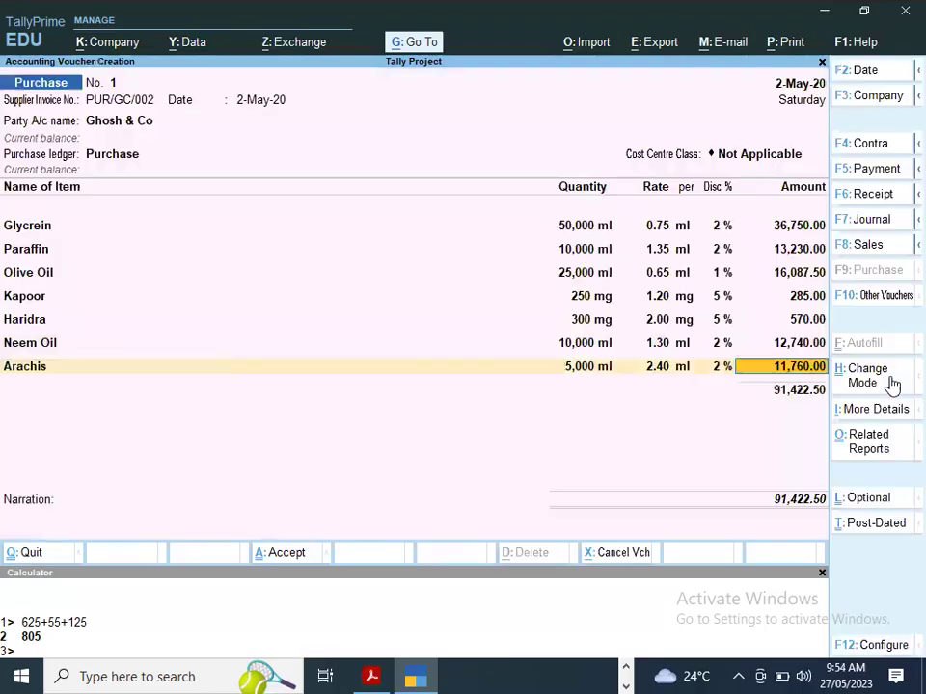
{"action": "key", "text": "Return"}
- Add Colour as the eighth item, allocating 2500 ml to the Sealdah location
{"action": "key", "text": "alt+Tab"}
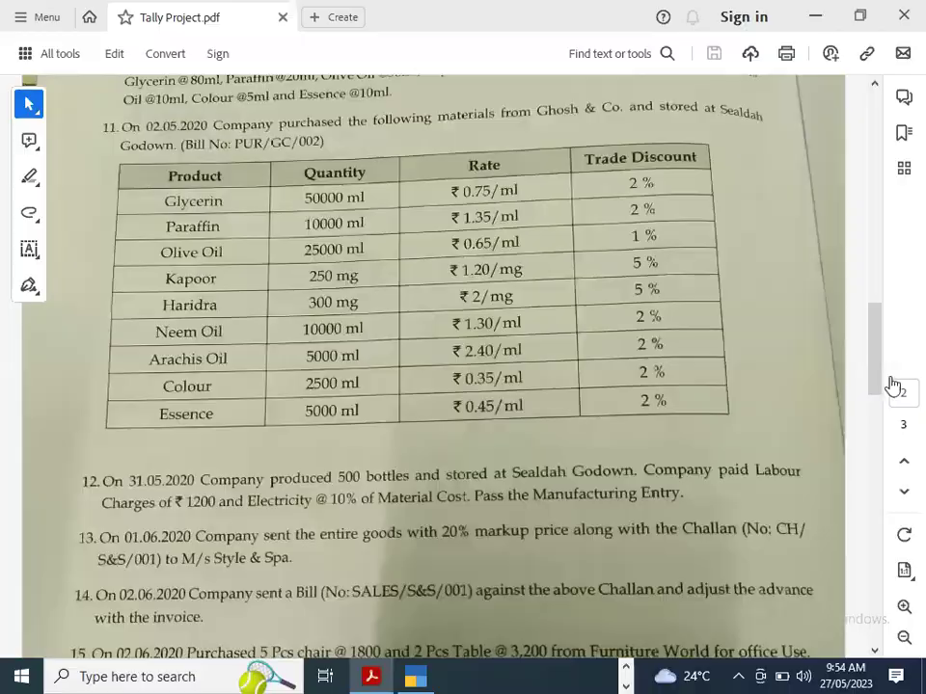
{"action": "key", "text": "alt+Tab"}
{"action": "type", "text": "V"}
{"action": "key", "text": "BackSpace"}
{"action": "type", "text": "C"}
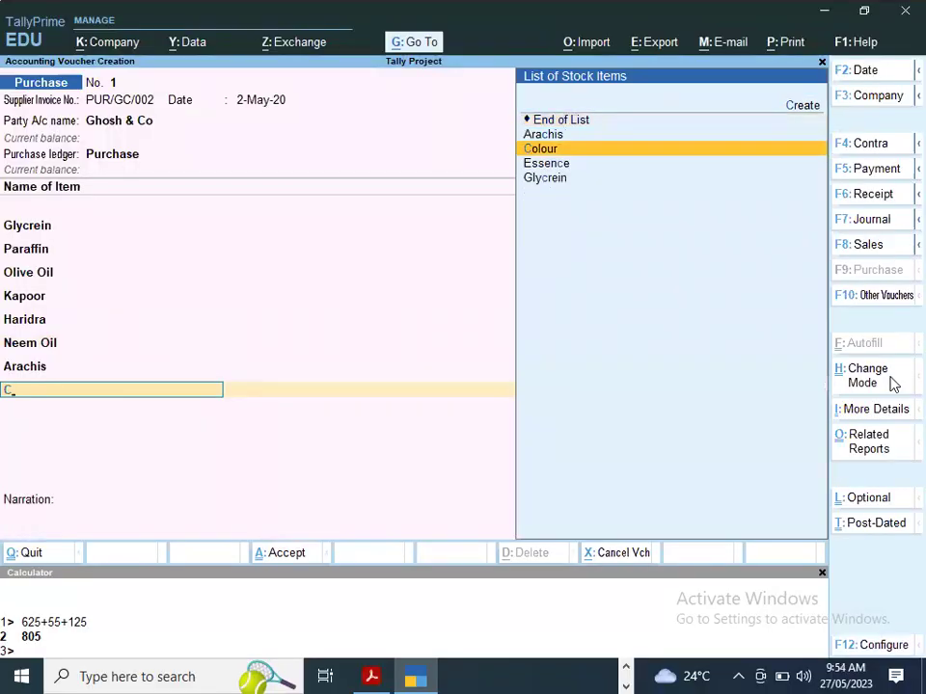
{"action": "key", "text": "Return"}
{"action": "type", "text": "S"}
{"action": "key", "text": "Return"}
{"action": "type", "text": "2,500"}
{"action": "key", "text": "Return"}
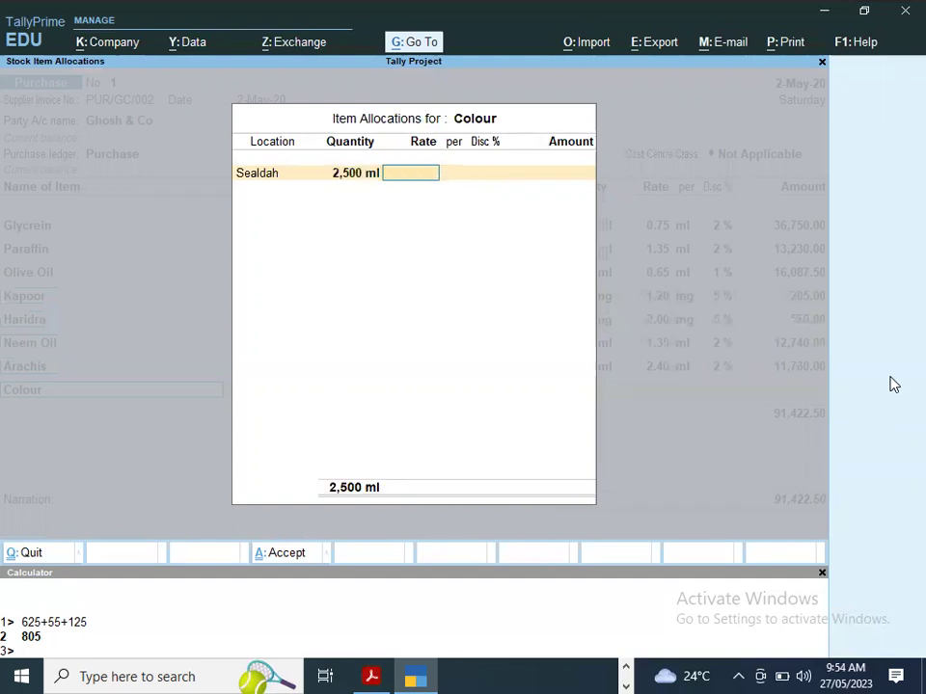
- Set Colour's rate to 0.35 per ml with a 2% discount from the PDF, and accept its allocation
{"action": "key", "text": "alt+Tab"}
{"action": "key", "text": "alt+Tab"}
{"action": "type", "text": ".35"}
{"action": "key", "text": "Return"}
{"action": "key", "text": "Return"}
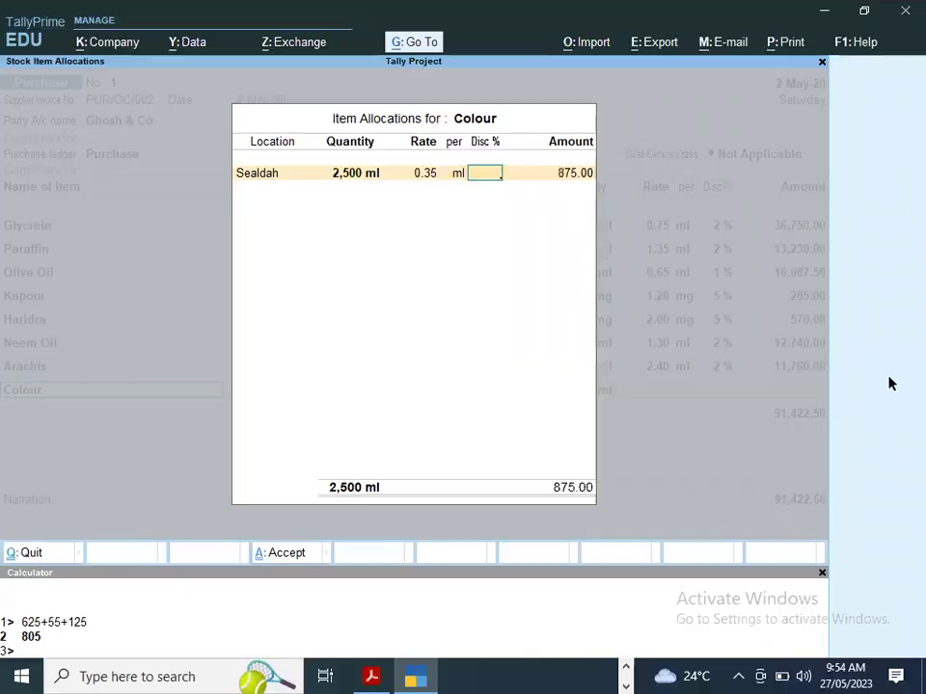
{"action": "type", "text": "2"}
{"action": "key", "text": "Return"}
{"action": "key", "text": "Return"}
{"action": "key", "text": "Return"}
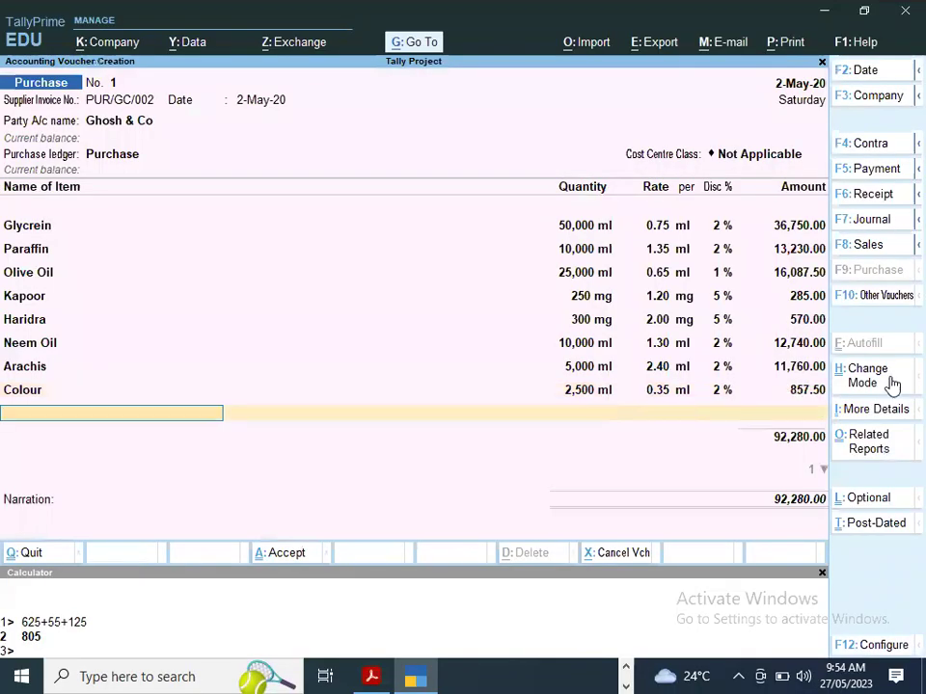
- Add Essence as the ninth item, allocating 5000 ml to the Sealdah location
{"action": "key", "text": "alt+Tab"}
{"action": "key", "text": "alt+Tab"}
{"action": "type", "text": "E"}
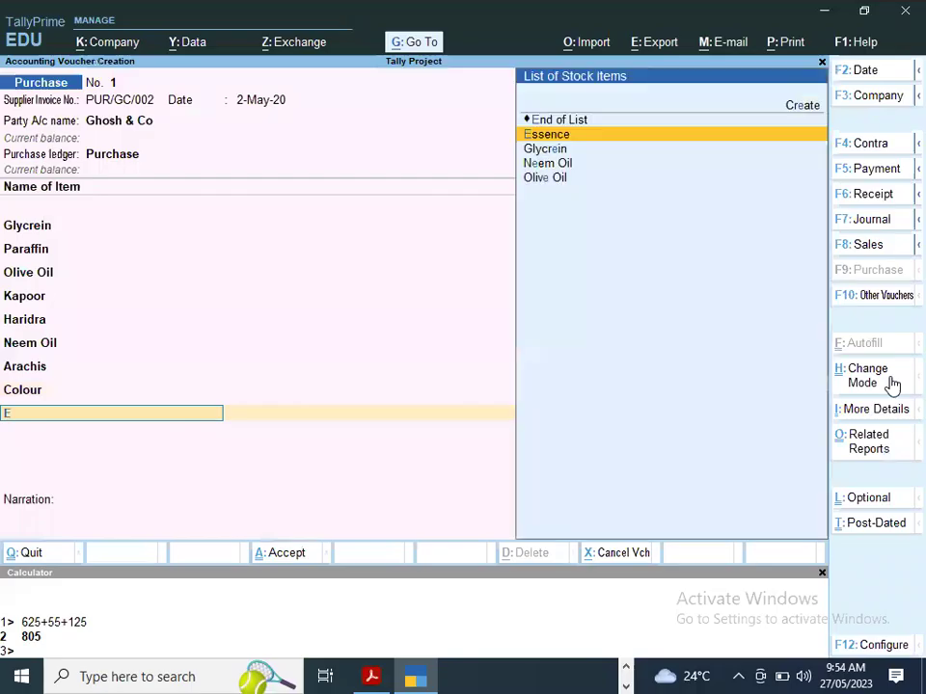
{"action": "key", "text": "Return"}
{"action": "key", "text": "Return"}
{"action": "key", "text": "BackSpace"}
{"action": "key", "text": "Down"}
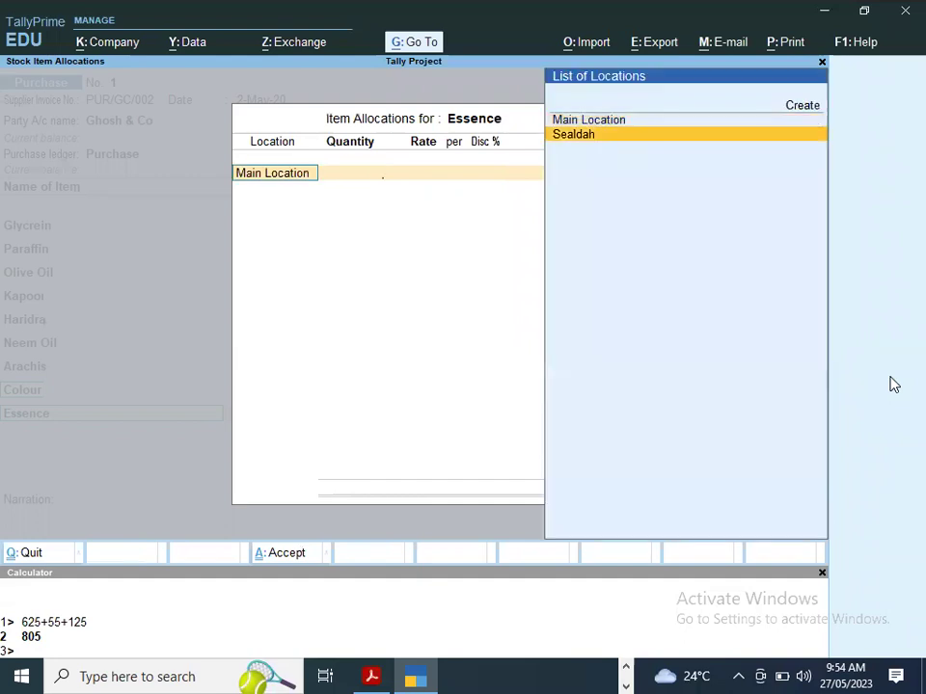
{"action": "key", "text": "Return"}
{"action": "type", "text": "5,000"}
{"action": "key", "text": "Return"}
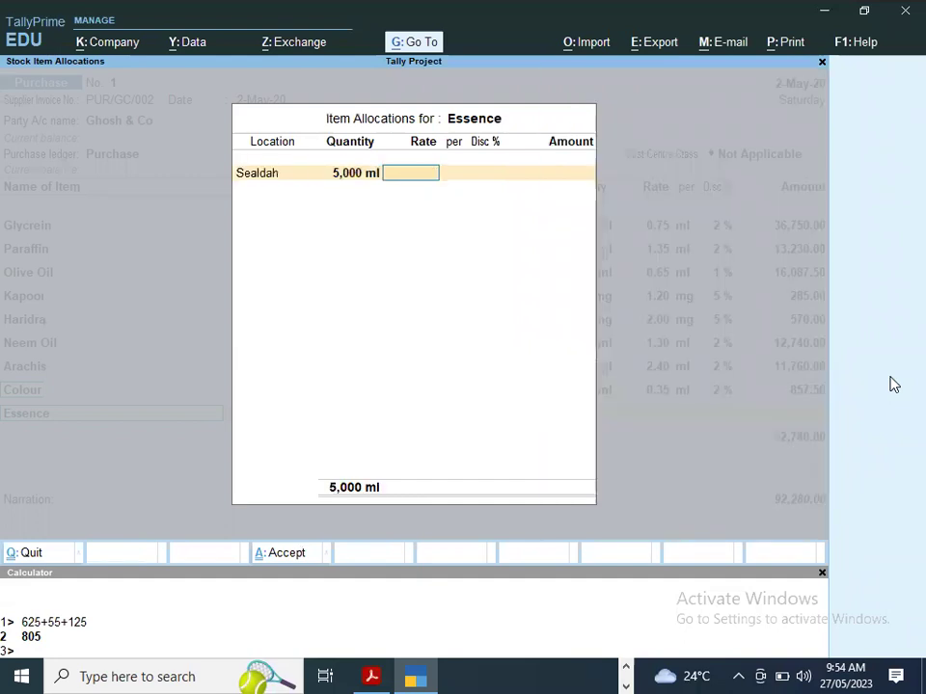
- Set Essence's rate to 0.45 per ml with a 2% discount and accept its allocation
{"action": "type", "text": ".45"}
{"action": "key", "text": "Return"}
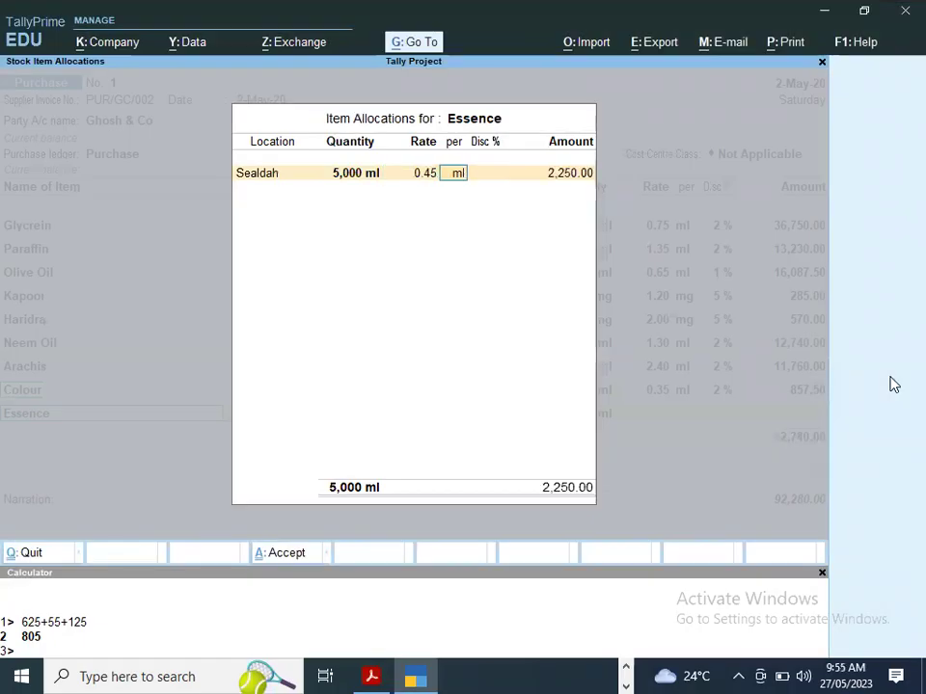
{"action": "key", "text": "Return"}
{"action": "type", "text": "2"}
{"action": "key", "text": "Return"}
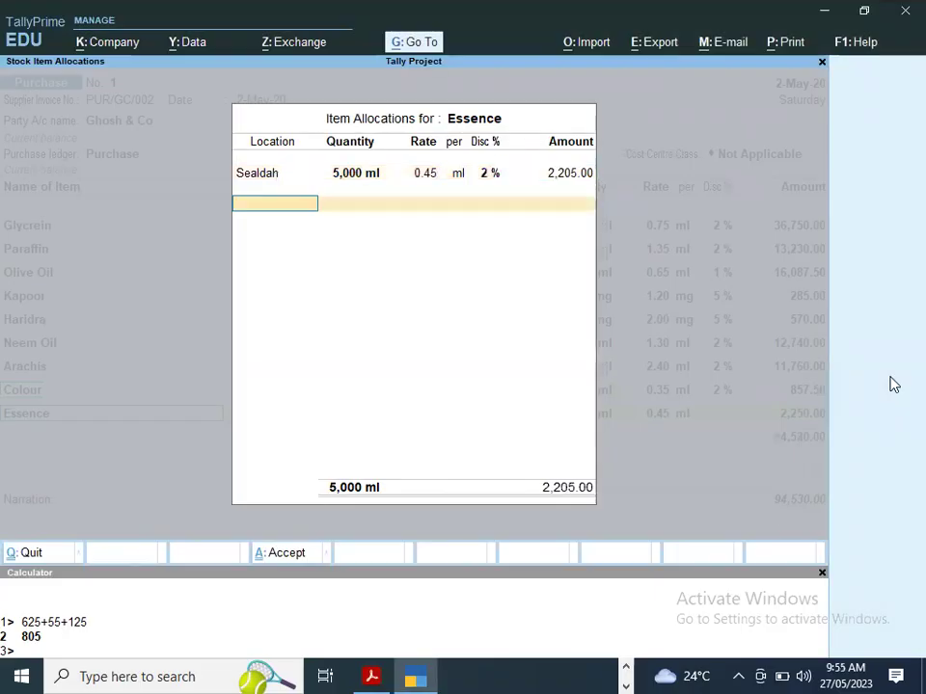
{"action": "key", "text": "Return"}
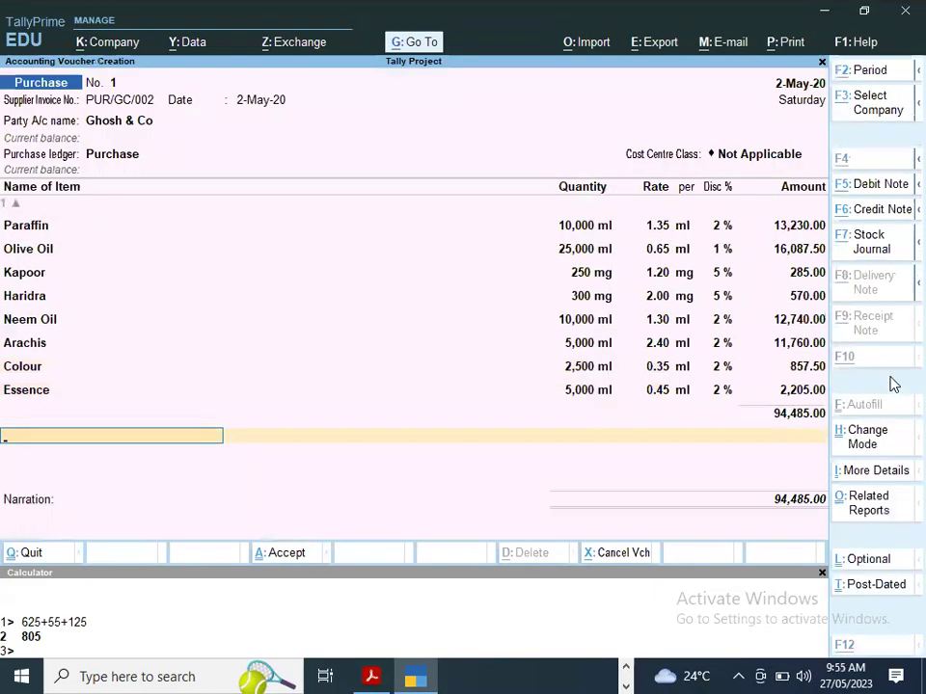
- End the item list, check the entries against the PDF's purchase table, and save the Ghosh & Co purchase voucher
{"action": "key", "text": "alt+Tab"}
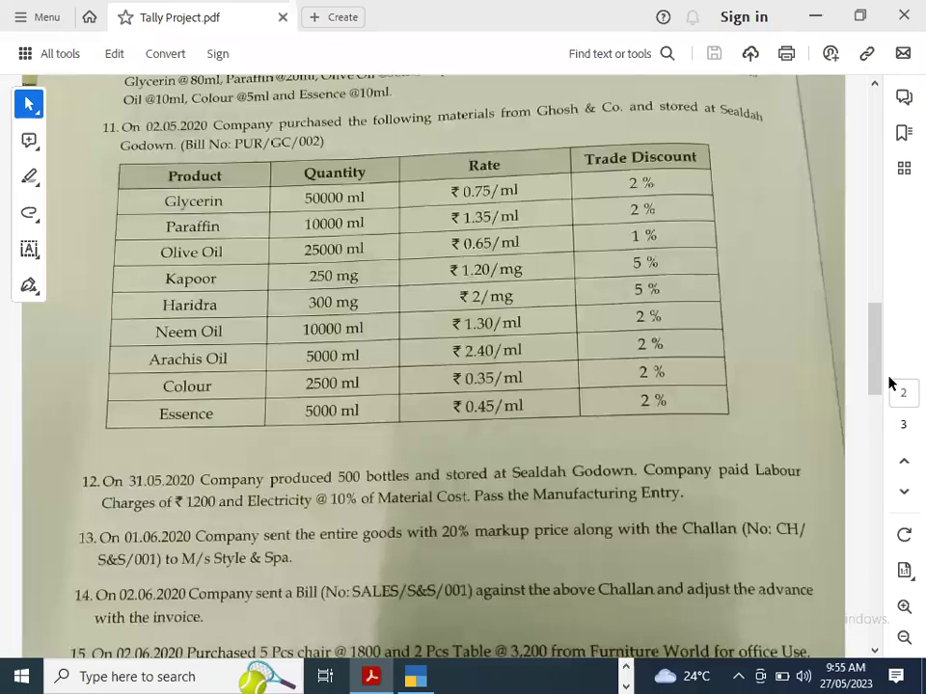
{"action": "key", "text": "alt+Tab"}
{"action": "key", "text": "Return"}
{"action": "key", "text": "Return"}
{"action": "key", "text": "Return"}
{"action": "key", "text": "Return"}
{"action": "key", "text": "Return"}
{"action": "key", "text": "Return"}
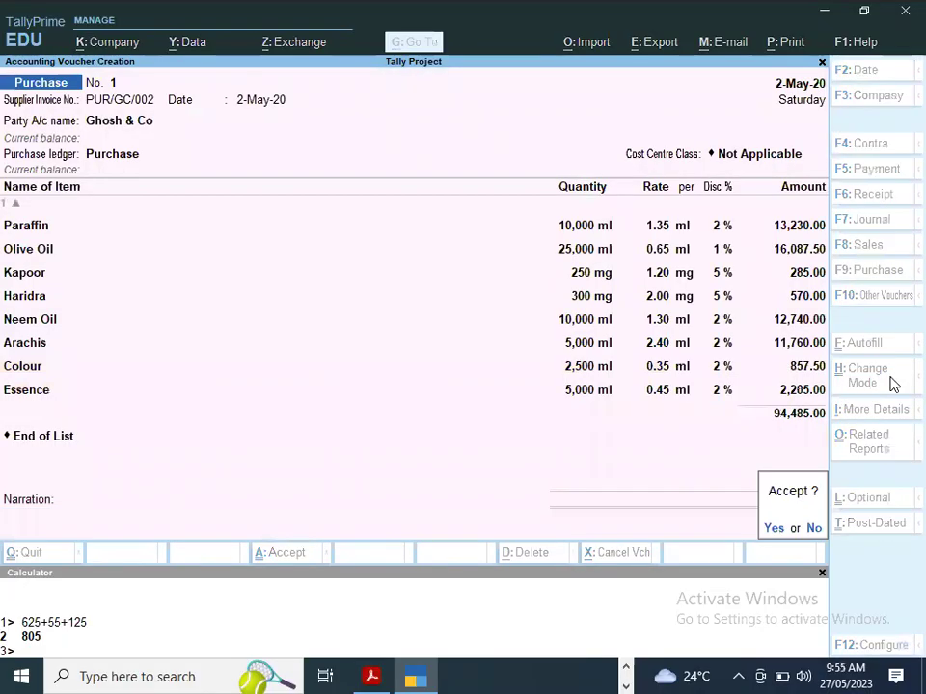
{"action": "key", "text": "alt+Tab"}
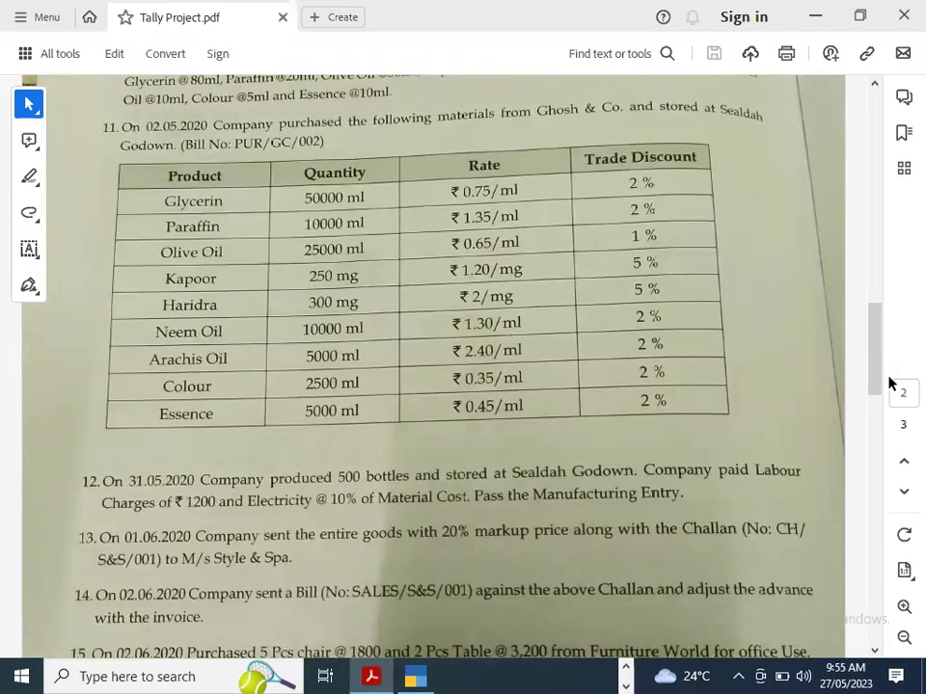
{"action": "key", "text": "alt+Tab"}
{"action": "key", "text": "Return"}
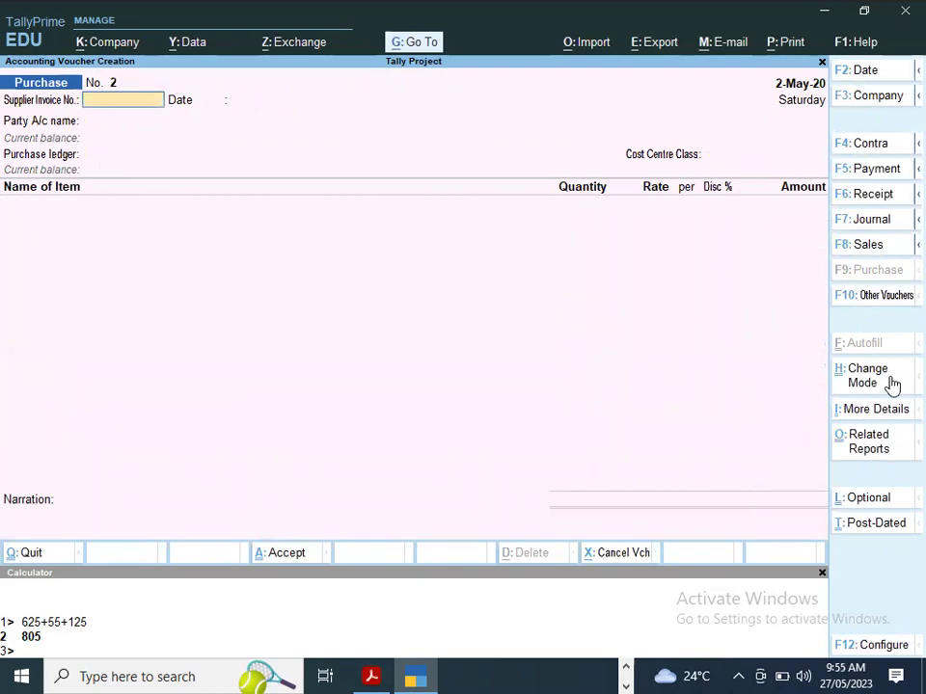
- Read the PDF's manufacturing entry no. 12 and change the voucher type in TallyPrime to Stock Journal
{"action": "key", "text": "alt+Tab"}
{"action": "scroll", "coordinate": [889, 384], "scroll_direction": "down", "scroll_amount": 4}
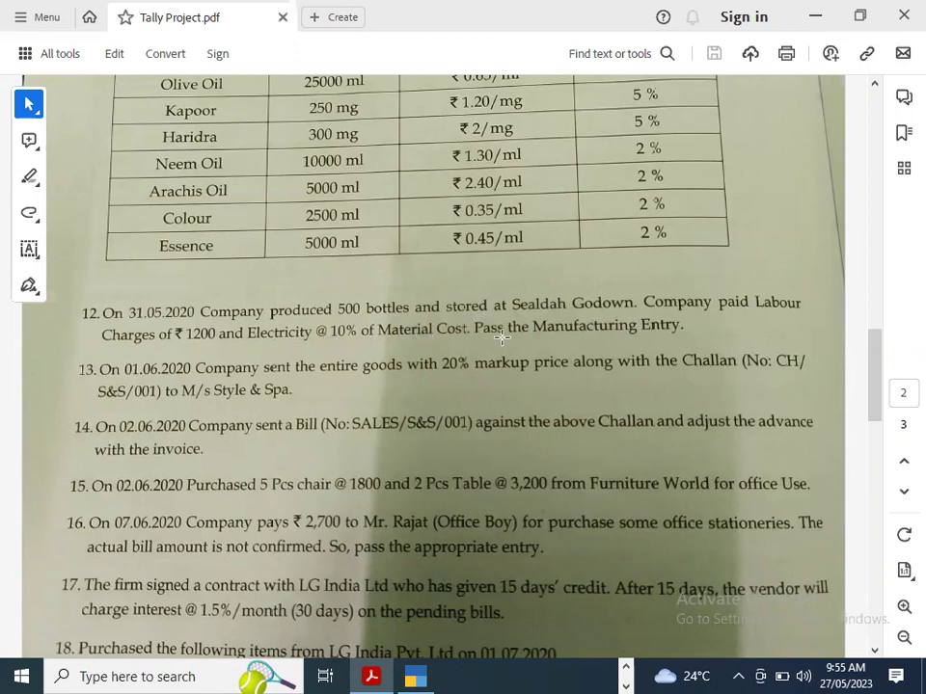
{"action": "key", "text": "alt+Tab"}
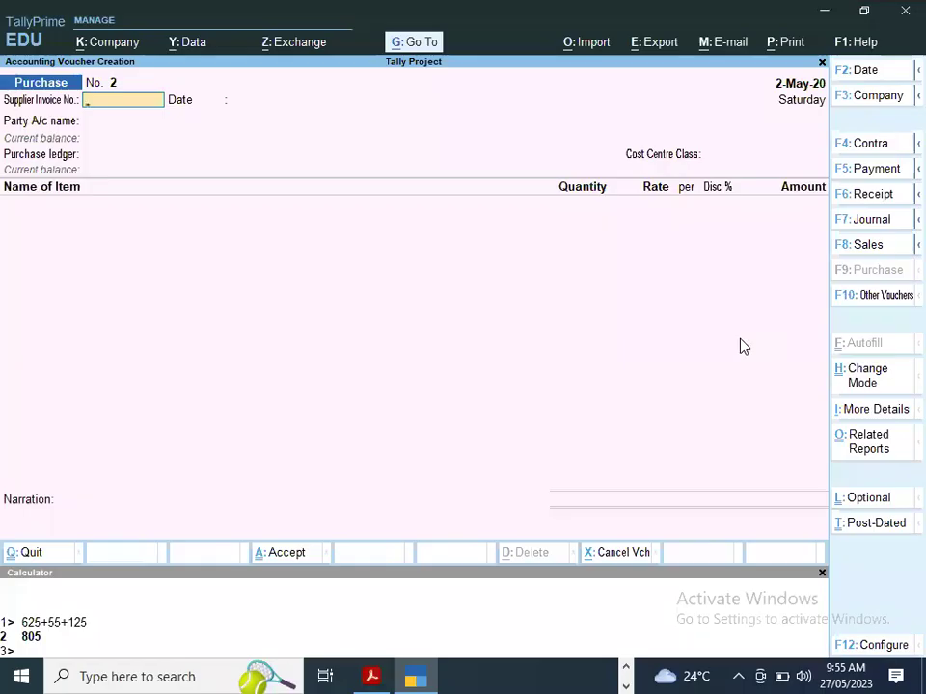
{"action": "left_click", "coordinate": [862, 315]}
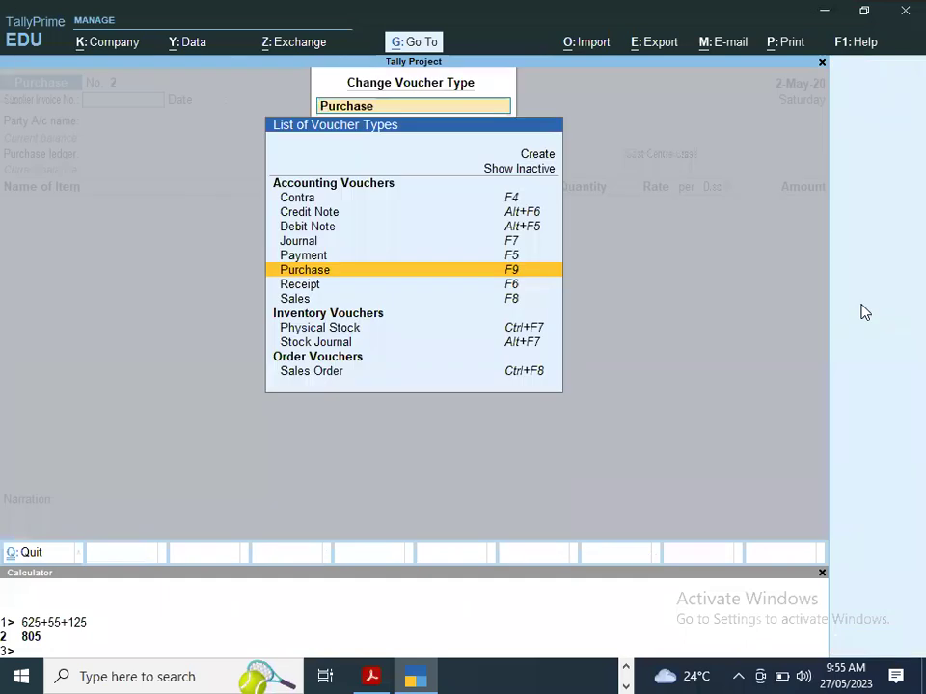
{"action": "key", "text": "Down"}
{"action": "key", "text": "Down"}
{"action": "key", "text": "Down"}
{"action": "key", "text": "Down"}
{"action": "key", "text": "Return"}
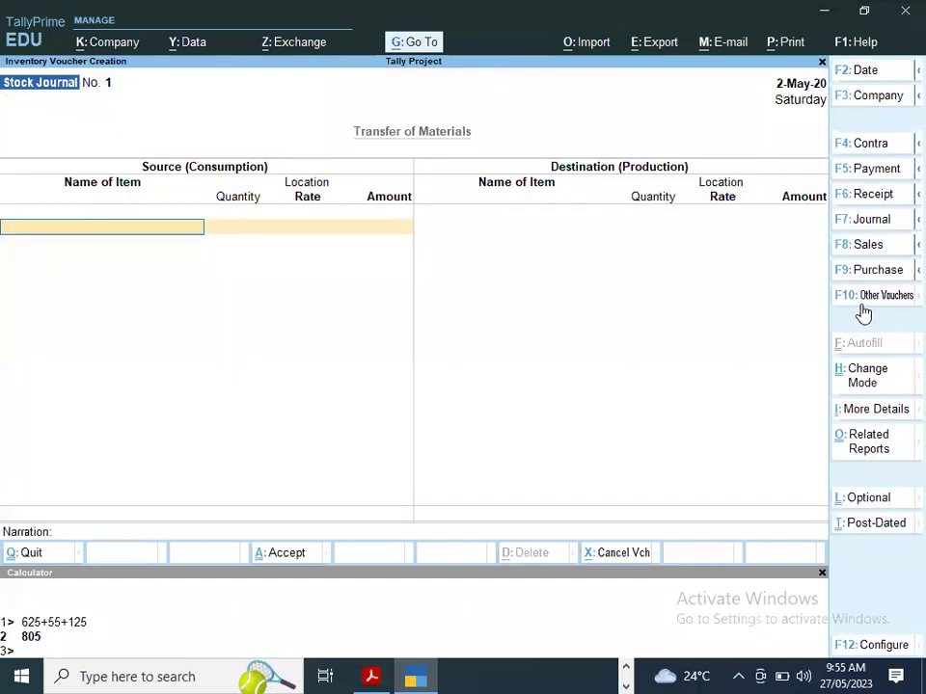
- Change the stock journal's mode to Use for Manufacturing Journal
{"action": "left_click", "coordinate": [866, 378]}
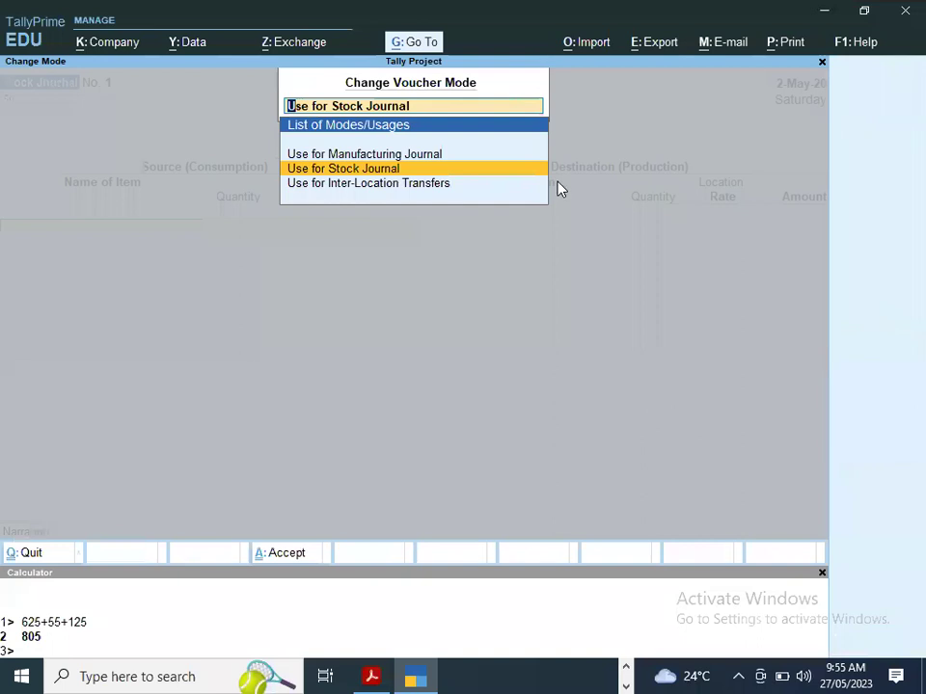
{"action": "key", "text": "Up"}
{"action": "key", "text": "Return"}
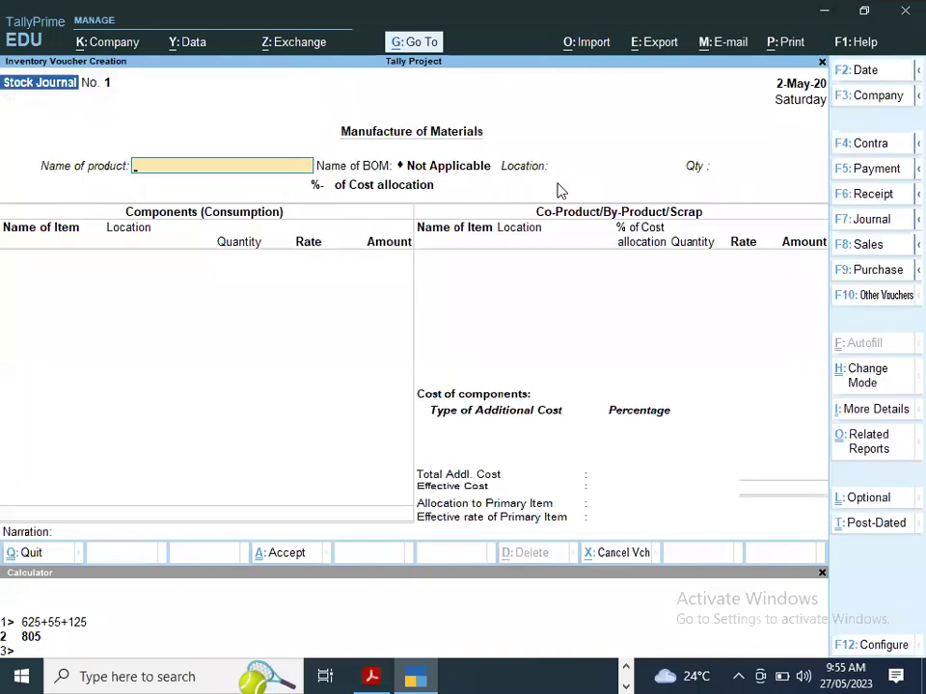
- Check the production date in the PDF and set the manufacturing voucher's date to 31-May-20
{"action": "key", "text": "alt+Tab"}
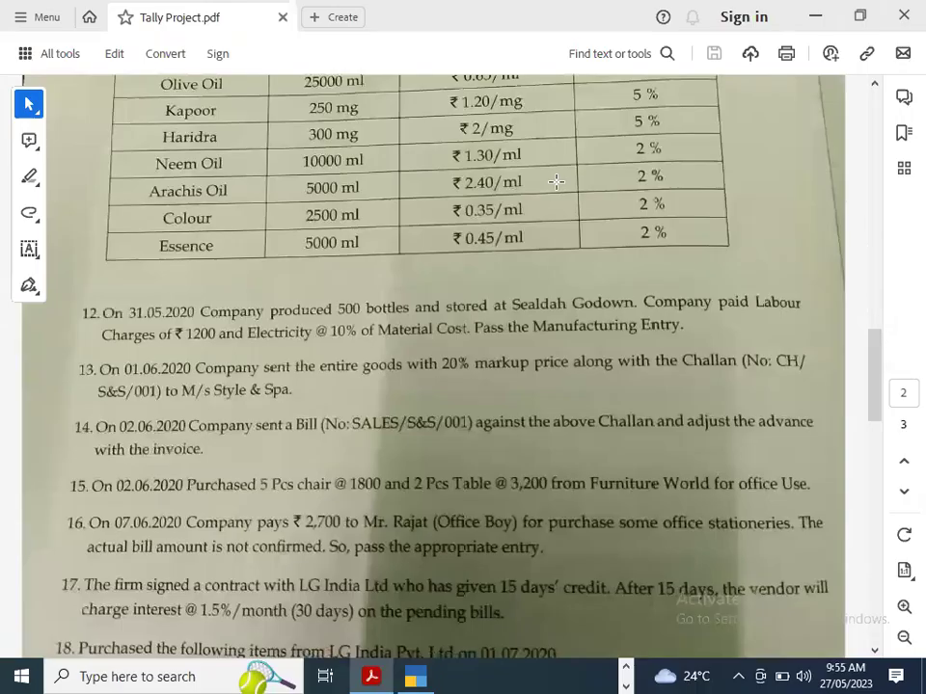
{"action": "key", "text": "alt+Tab"}
{"action": "key", "text": "alt+Tab"}
{"action": "key", "text": "alt+Tab"}
{"action": "key", "text": "F2"}
{"action": "type", "text": "31-5"}
{"action": "key", "text": "Return"}
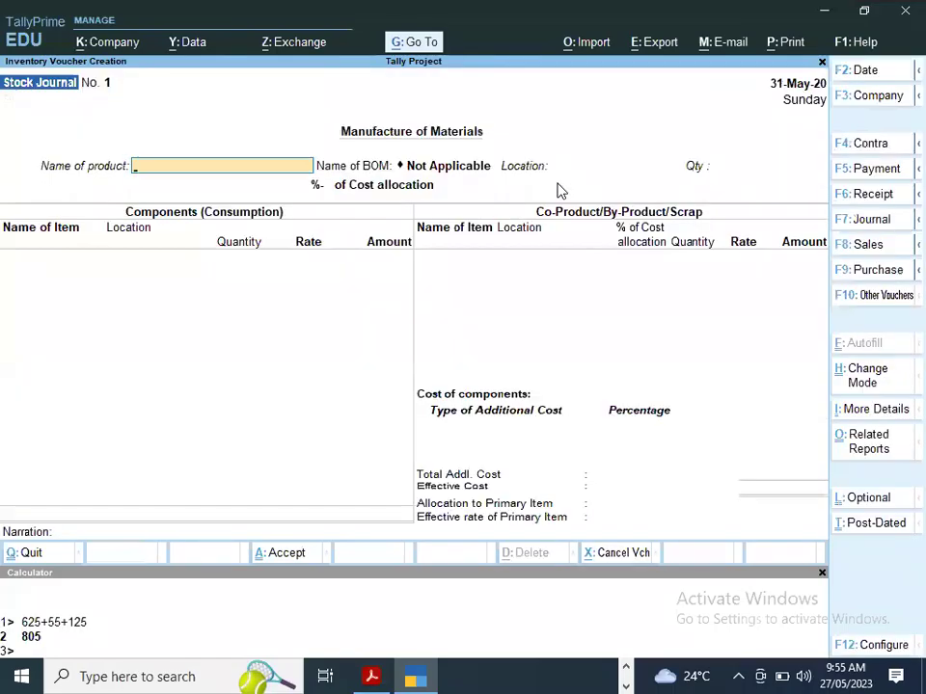
- Choose Body Oil as the manufactured product with its BOM, stored at Sealdah, with a quantity of 500 btl from the PDF
{"action": "type", "text": "B"}
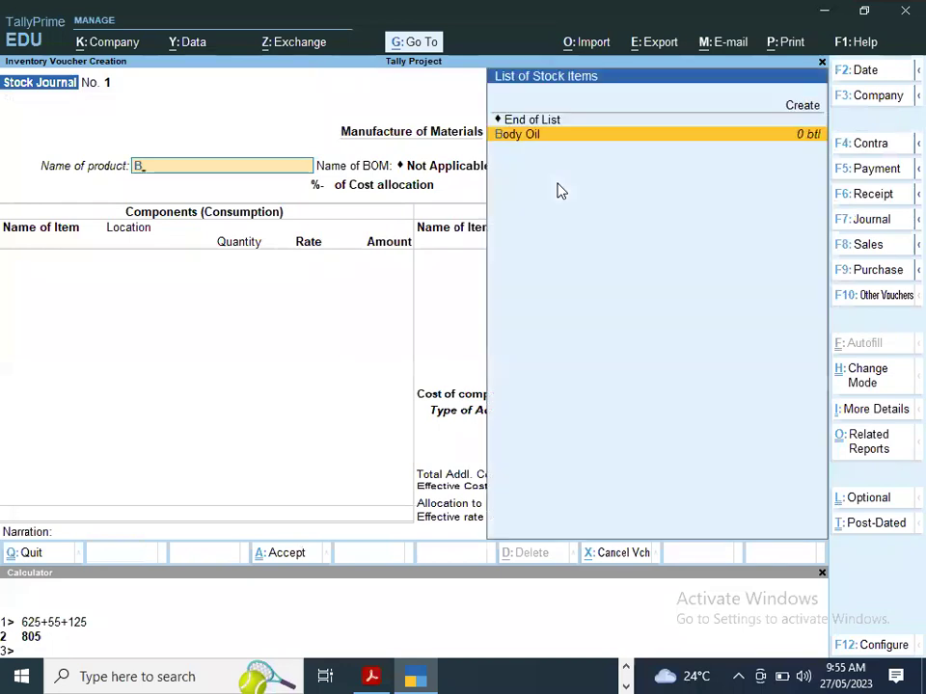
{"action": "key", "text": "Return"}
{"action": "type", "text": "S"}
{"action": "key", "text": "Return"}
{"action": "key", "text": "alt+Tab"}
{"action": "key", "text": "alt+Tab"}
{"action": "type", "text": "500"}
{"action": "key", "text": "Return"}
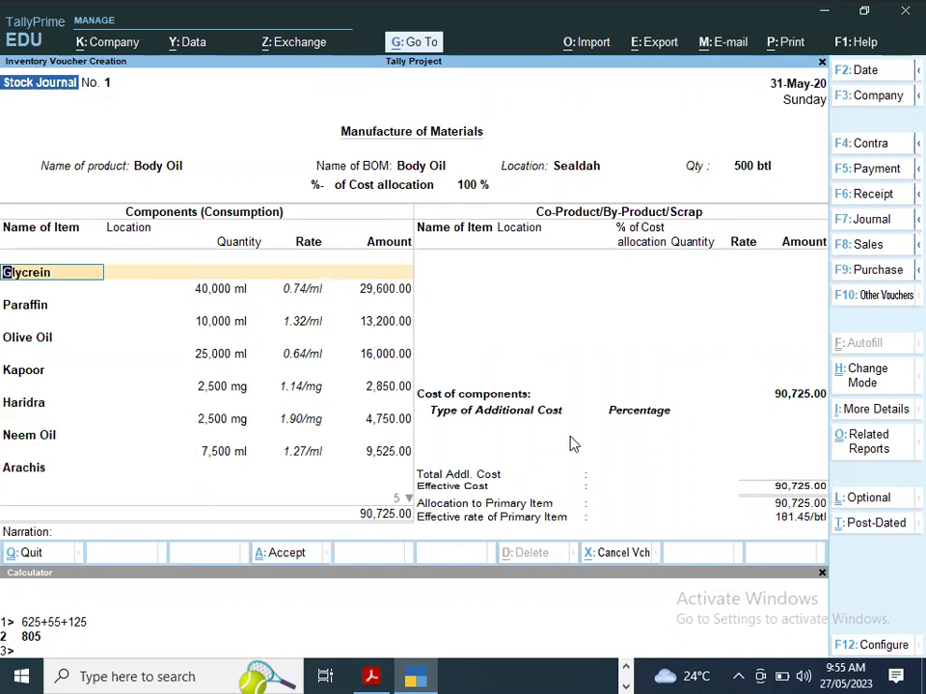
- From the additional cost area, start a new ledger named LABOUR CHARGES for the labour cost listed in the PDF
{"action": "left_click", "coordinate": [539, 435]}
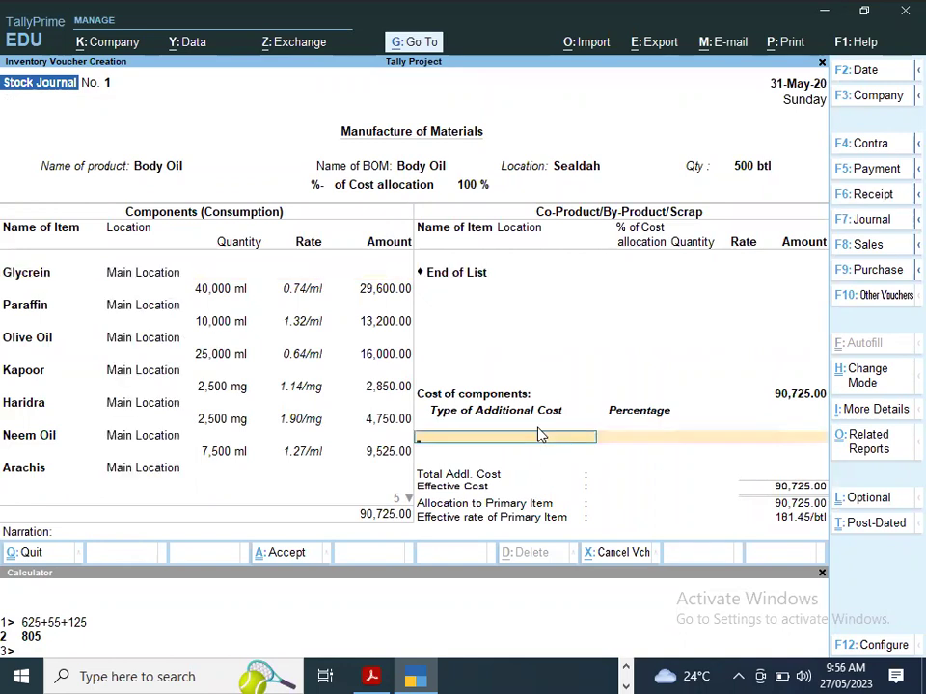
{"action": "key", "text": "alt+Tab"}
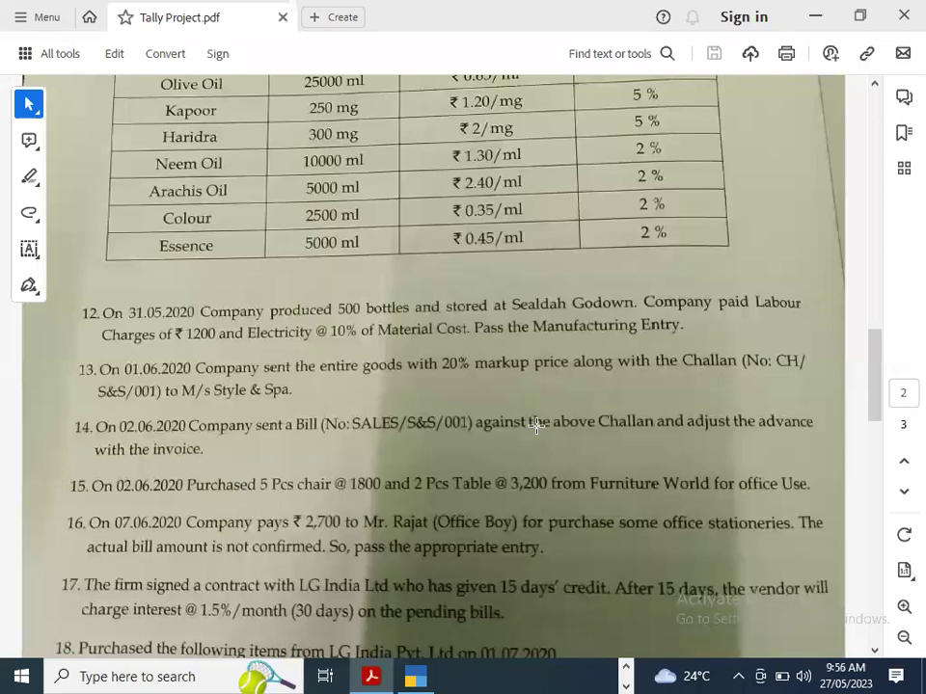
{"action": "key", "text": "alt+Tab"}
{"action": "key", "text": "alt+c"}
{"action": "type", "text": "L"}
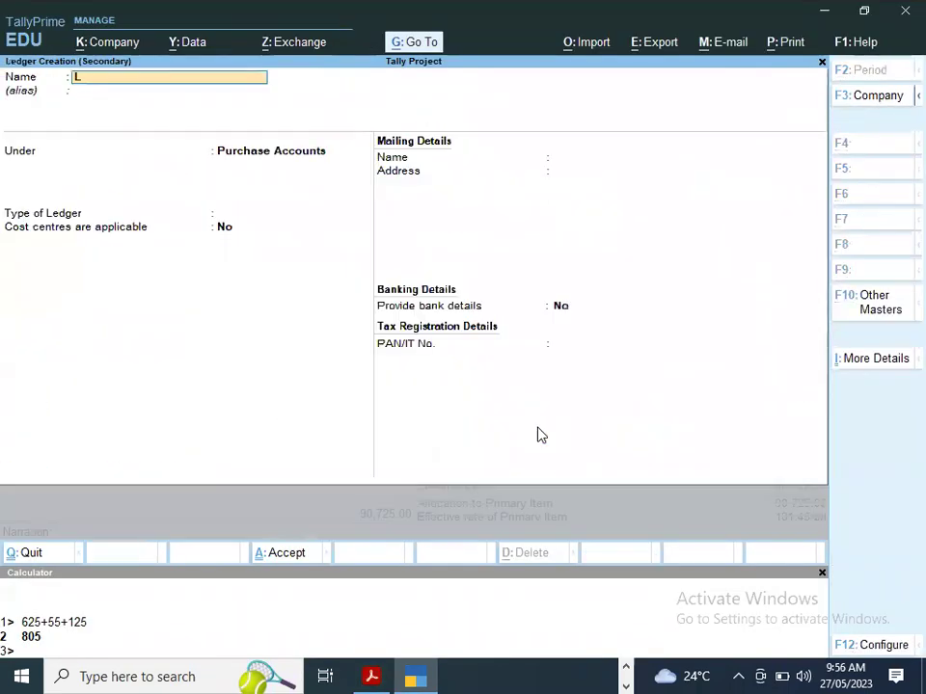
{"action": "type", "text": "ABOUR CHAR"}
{"action": "type", "text": "ES"}
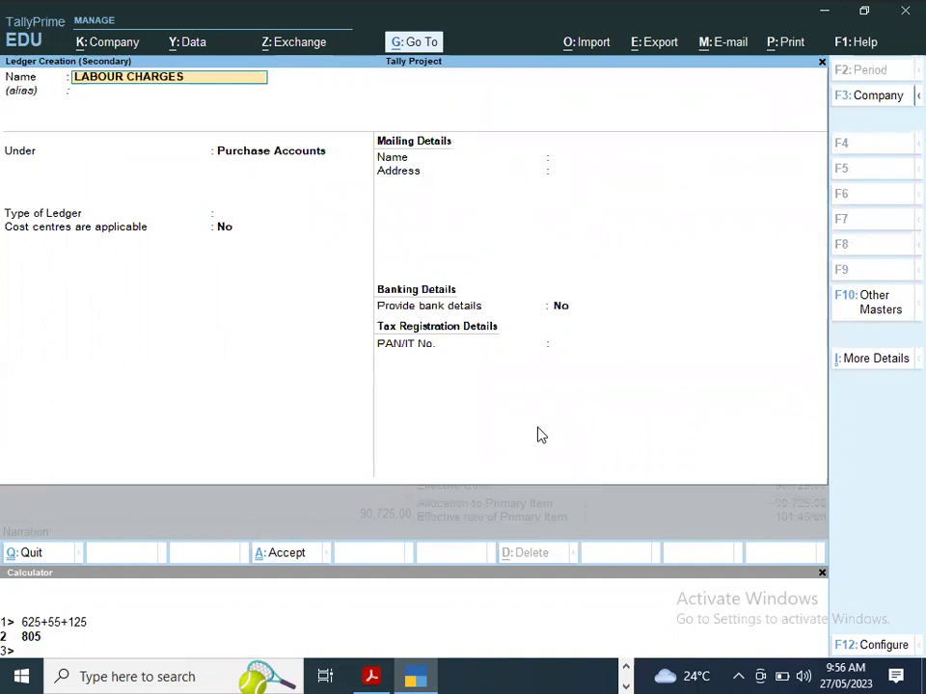
- Place the LABOUR CHARGES ledger under the Direct Expenses group
{"action": "key", "text": "Return"}
{"action": "key", "text": "Return"}
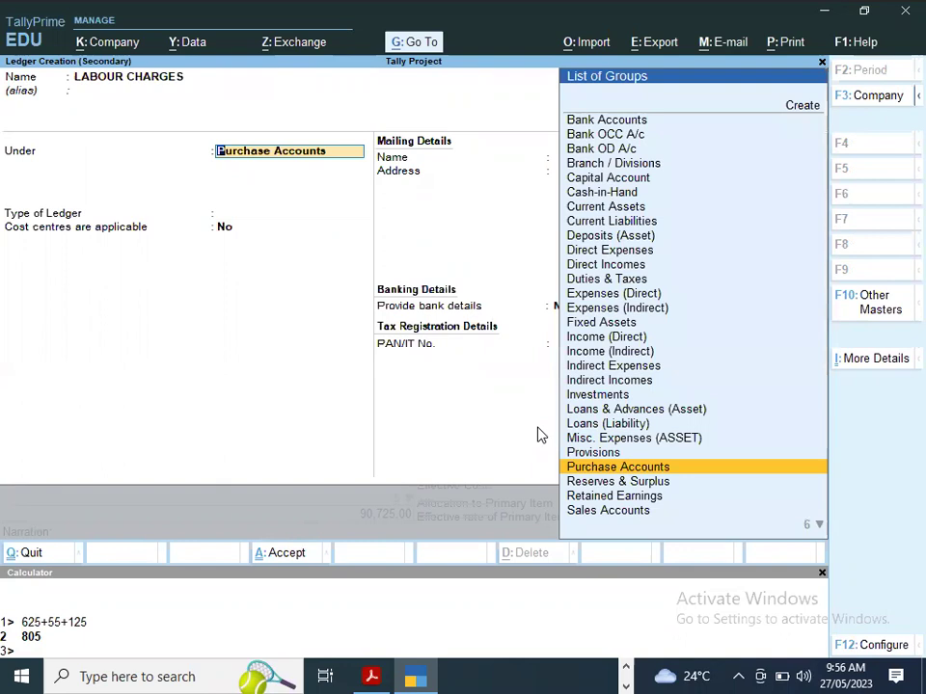
{"action": "type", "text": "Di"}
{"action": "key", "text": "Down"}
{"action": "key", "text": "Down"}
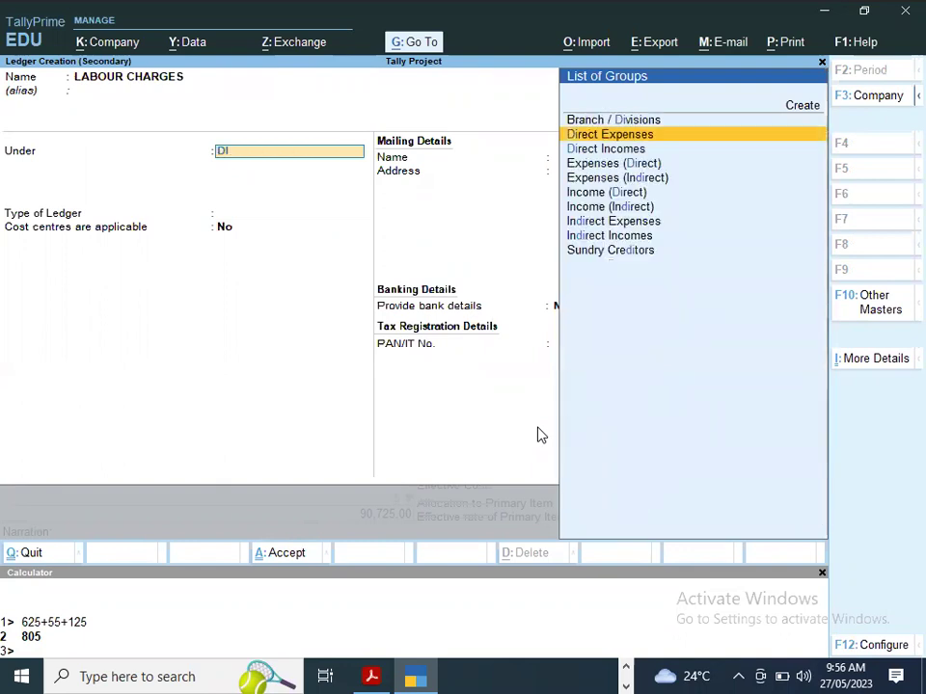
- Create the LABOUR CHARGES ledger under Direct Expenses, with type Not Applicable and cost centres set to No
{"action": "key", "text": "Return"}
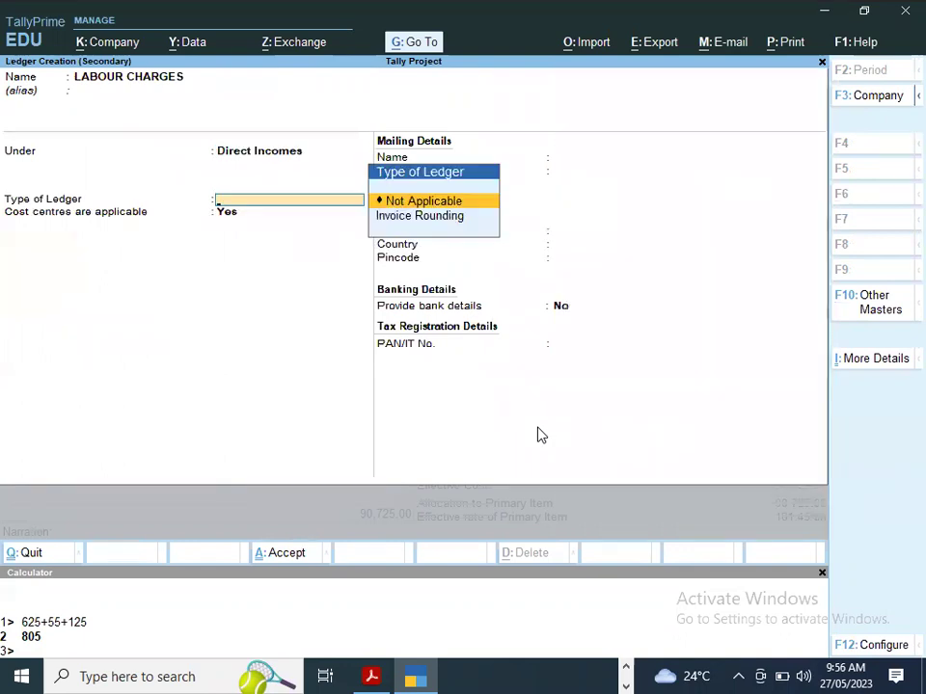
{"action": "key", "text": "BackSpace"}
{"action": "key", "text": "Up"}
{"action": "key", "text": "Return"}
{"action": "key", "text": "Return"}
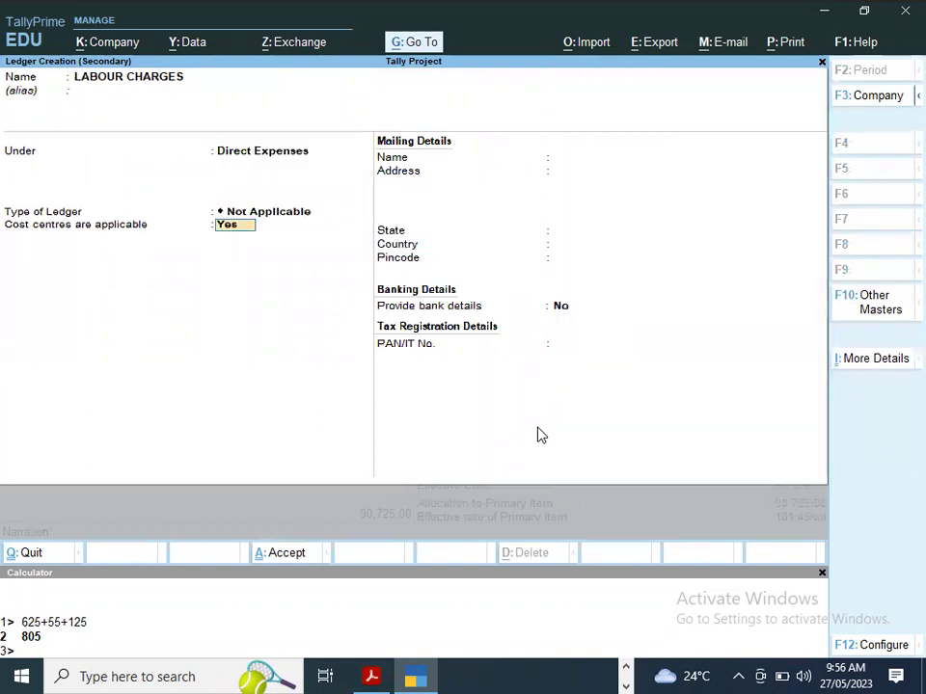
{"action": "key", "text": "BackSpace"}
{"action": "key", "text": "Return"}
{"action": "type", "text": "n"}
{"action": "key", "text": "Return"}
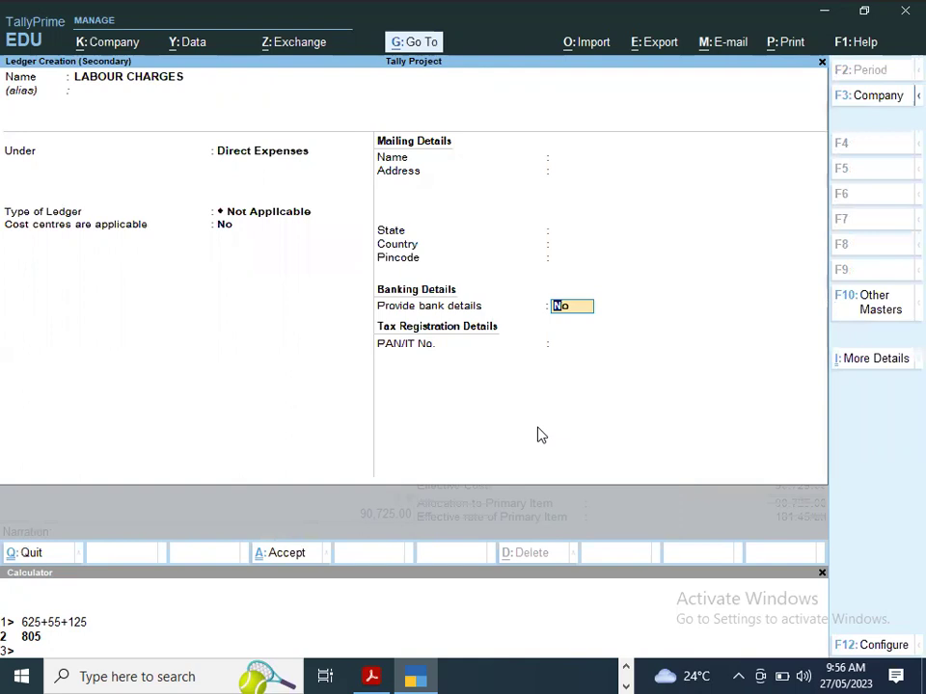
{"action": "key", "text": "ctrl+a"}
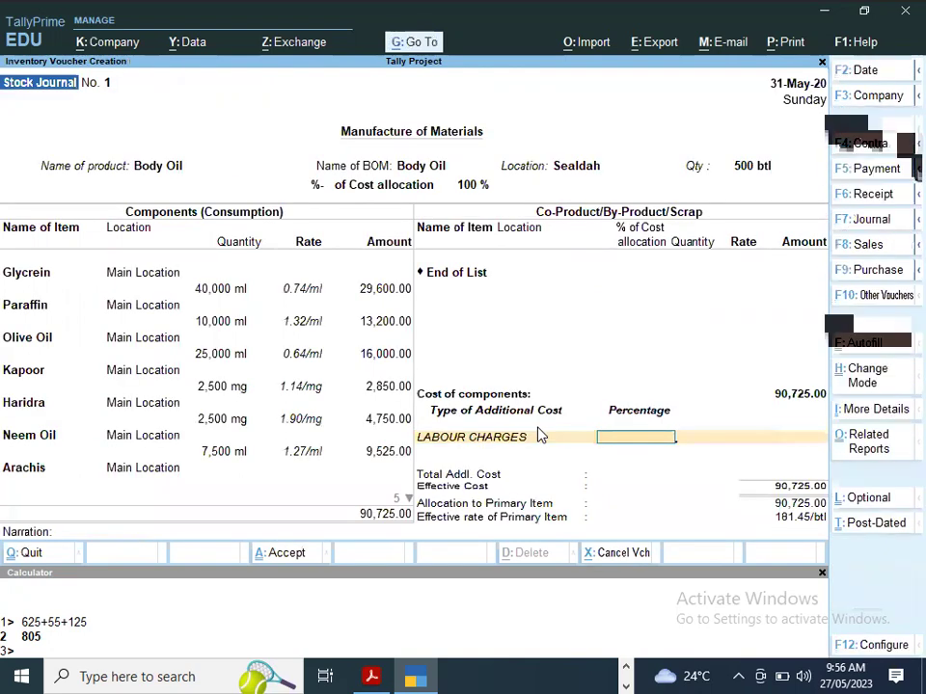
- Enter 1200 as the fixed additional cost amount for LABOUR CHARGES, leaving its percentage empty
{"action": "key", "text": "alt+Tab"}
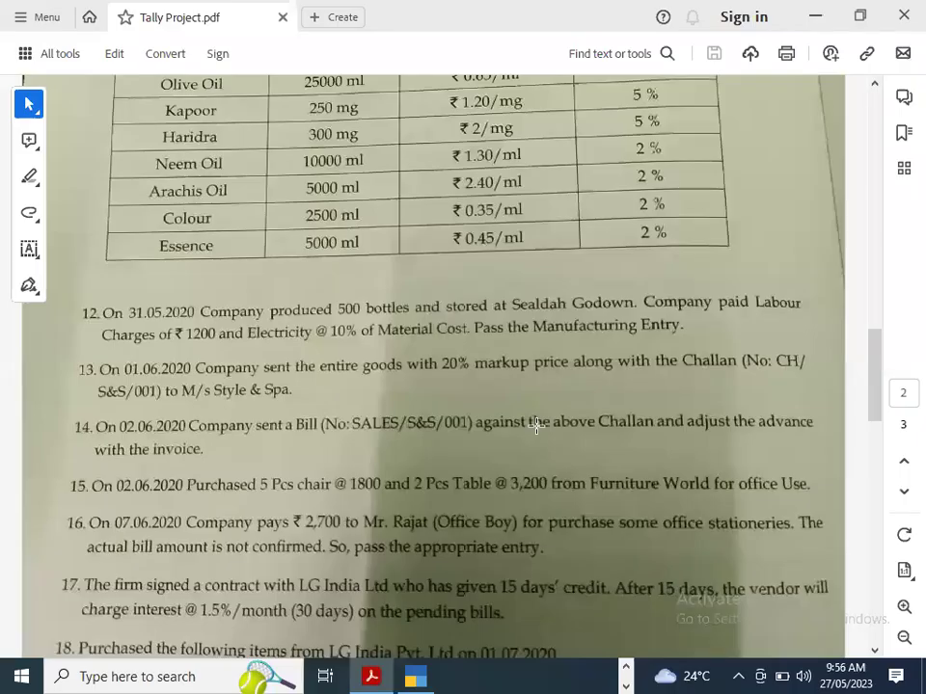
{"action": "key", "text": "alt+Tab"}
{"action": "type", "text": "12"}
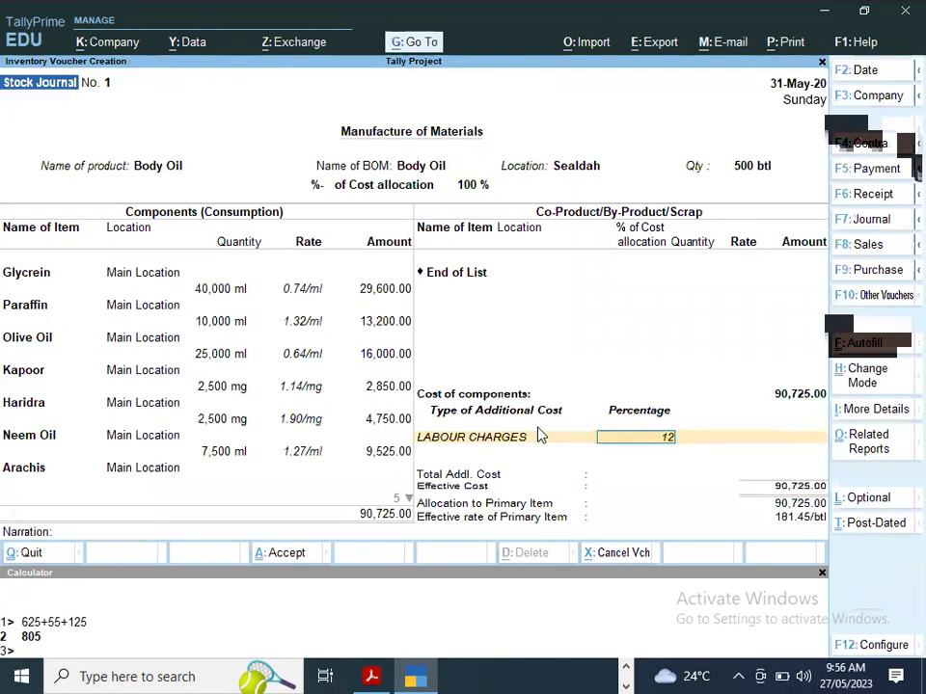
{"action": "key", "text": "BackSpace"}
{"action": "key", "text": "BackSpace"}
{"action": "key", "text": "Return"}
{"action": "type", "text": "1200"}
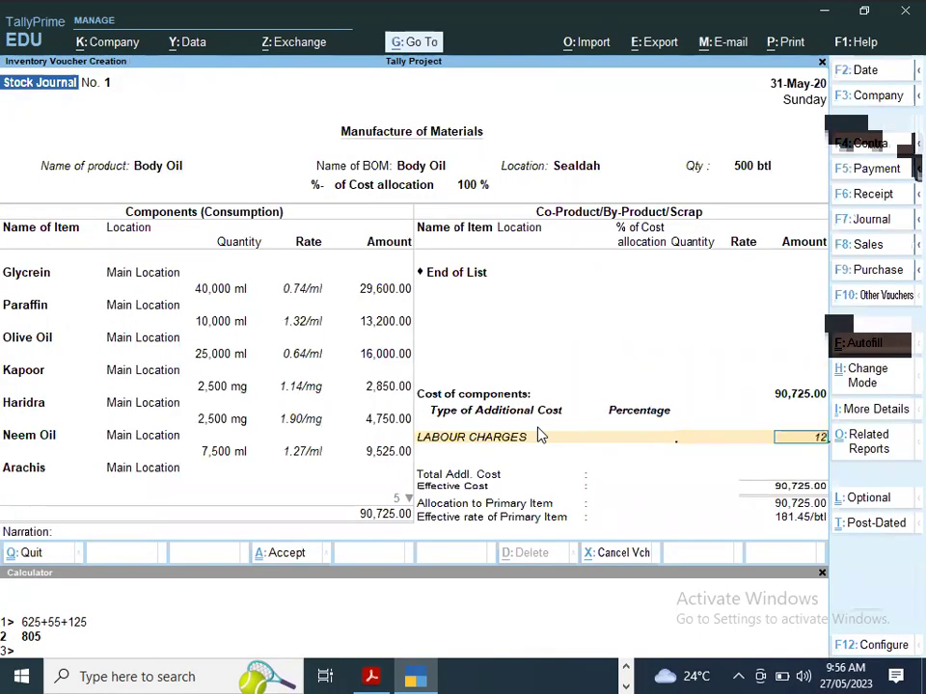
{"action": "key", "text": "Return"}
- Create the ELECTRICITY ledger under Direct Expenses as another additional cost type
{"action": "key", "text": "alt+Tab"}
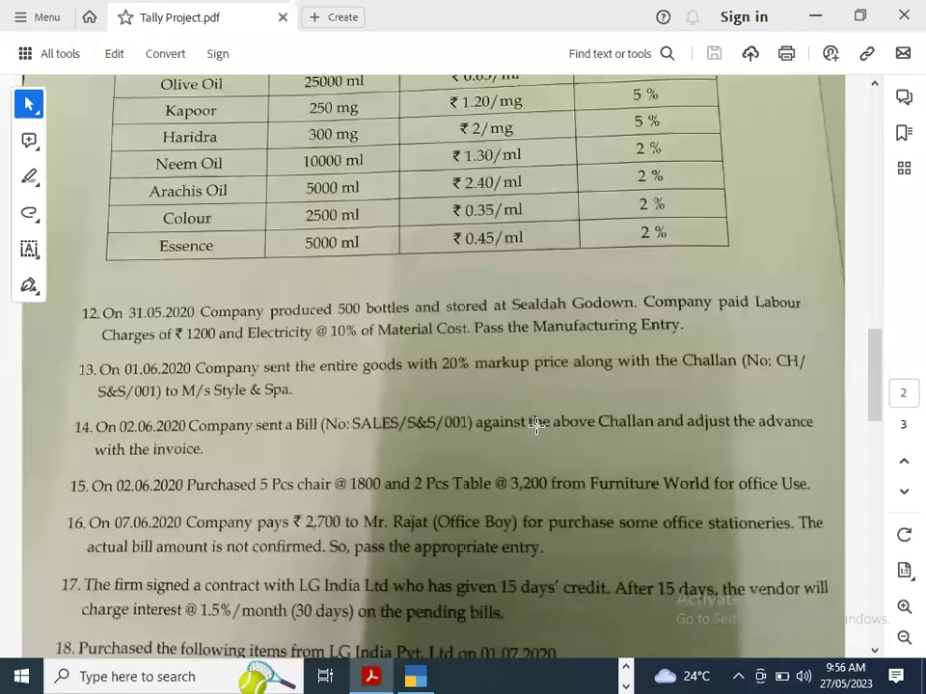
{"action": "key", "text": "alt+Tab"}
{"action": "key", "text": "alt+c"}
{"action": "type", "text": "ELECTR"}
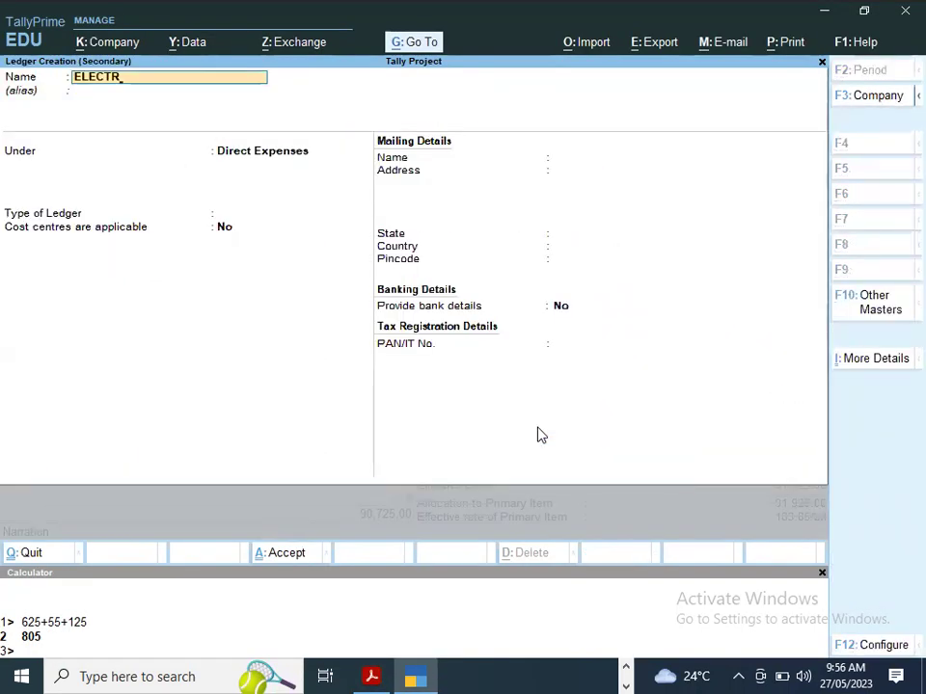
{"action": "key", "text": "alt+Tab"}
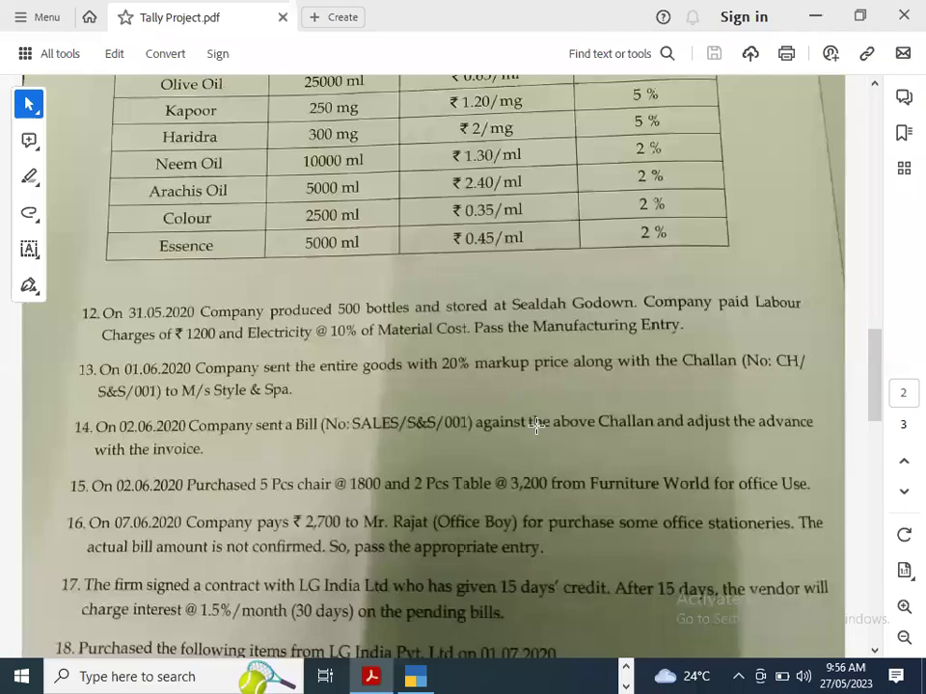
{"action": "key", "text": "alt+Tab"}
{"action": "type", "text": "ICITY"}
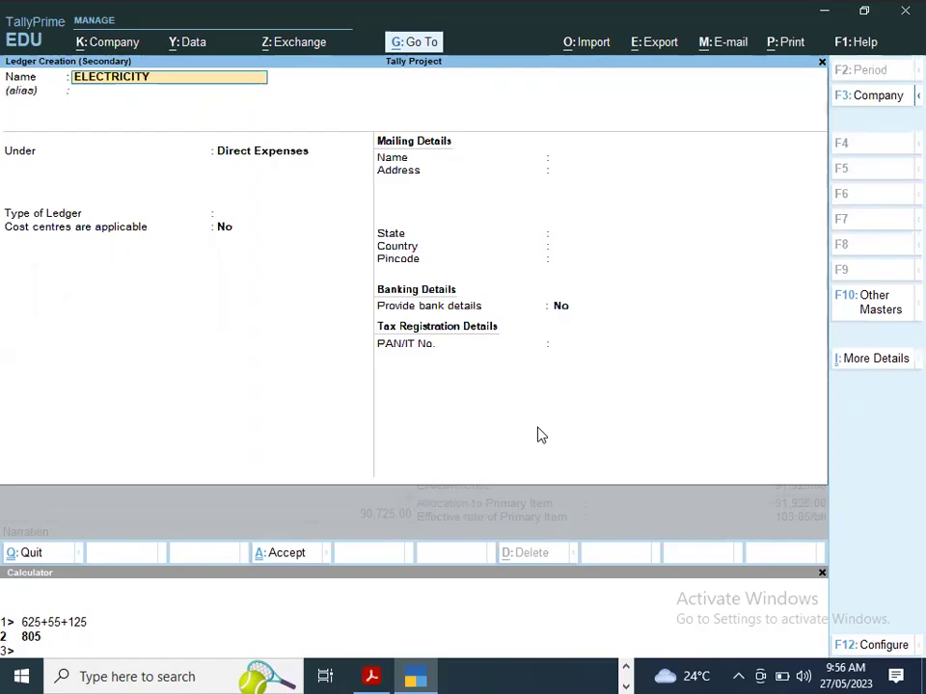
{"action": "key", "text": "Return"}
{"action": "key", "text": "Return"}
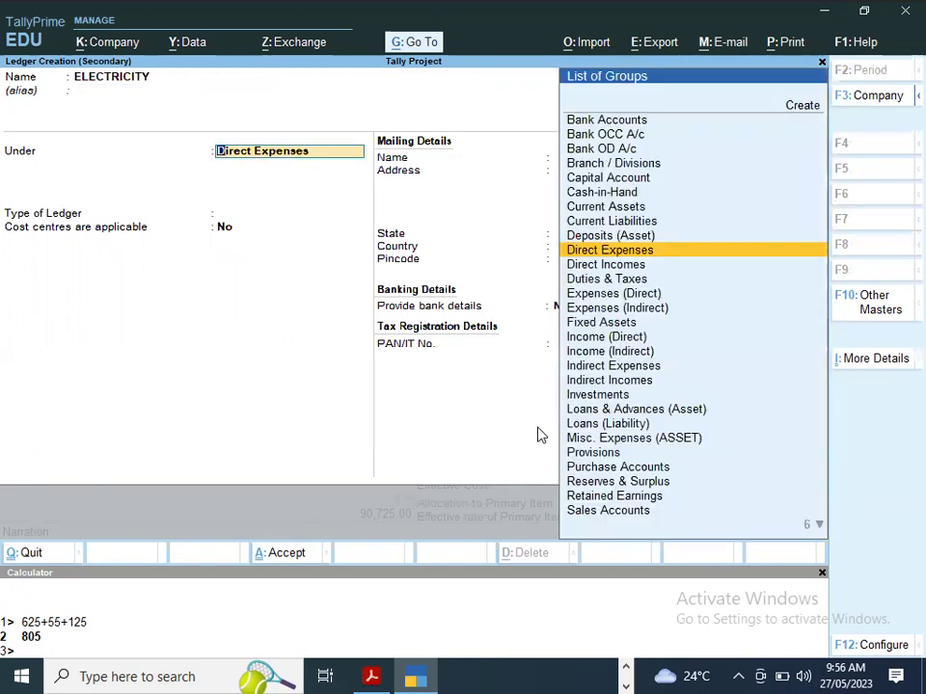
{"action": "key", "text": "ctrl+a"}
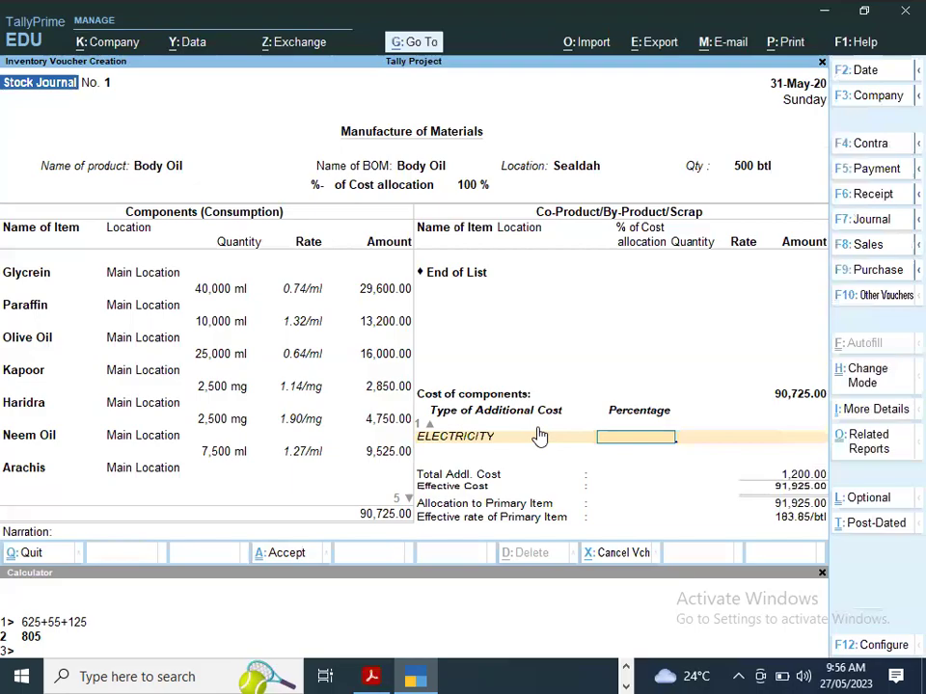
- Check the electricity rate in the project PDF and set the ELECTRICITY additional cost to 10 %
{"action": "key", "text": "alt+Tab"}
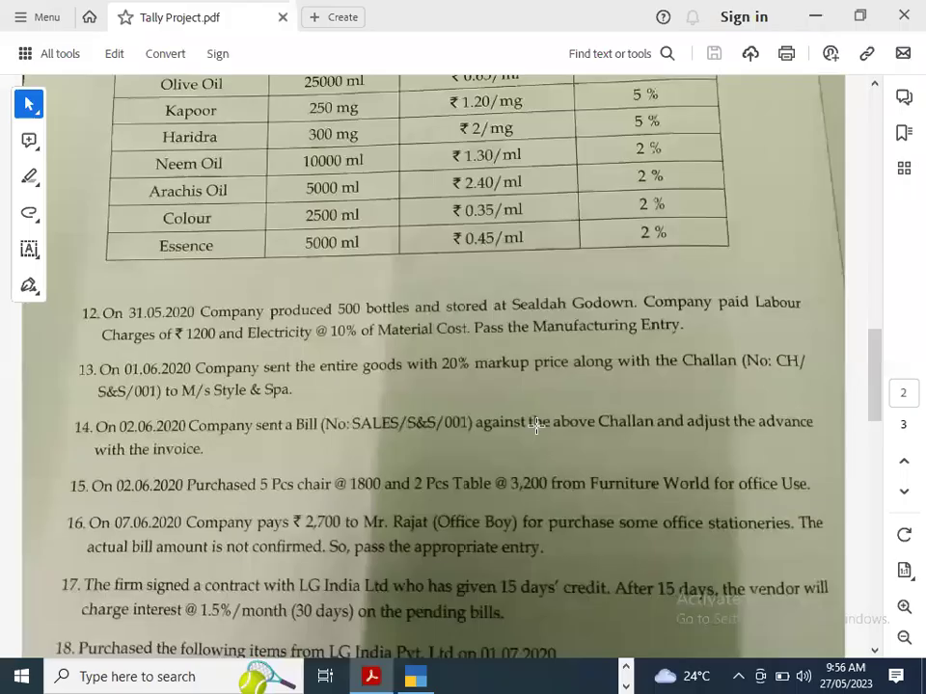
{"action": "key", "text": "alt+Tab"}
{"action": "type", "text": "10"}
{"action": "key", "text": "Return"}
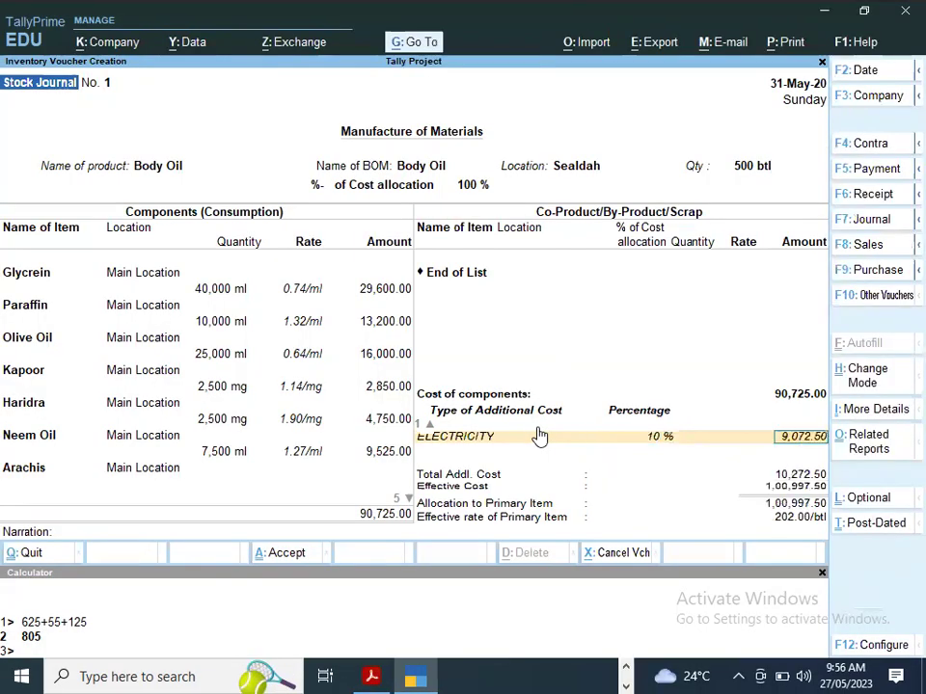
- Go back to the first consumed component and change Glycrein's location to Sealdah
{"action": "key", "text": "BackSpace"}
{"action": "key", "text": "BackSpace"}
{"action": "key", "text": "BackSpace"}
{"action": "key", "text": "BackSpace"}
{"action": "key", "text": "BackSpace"}
{"action": "key", "text": "BackSpace"}
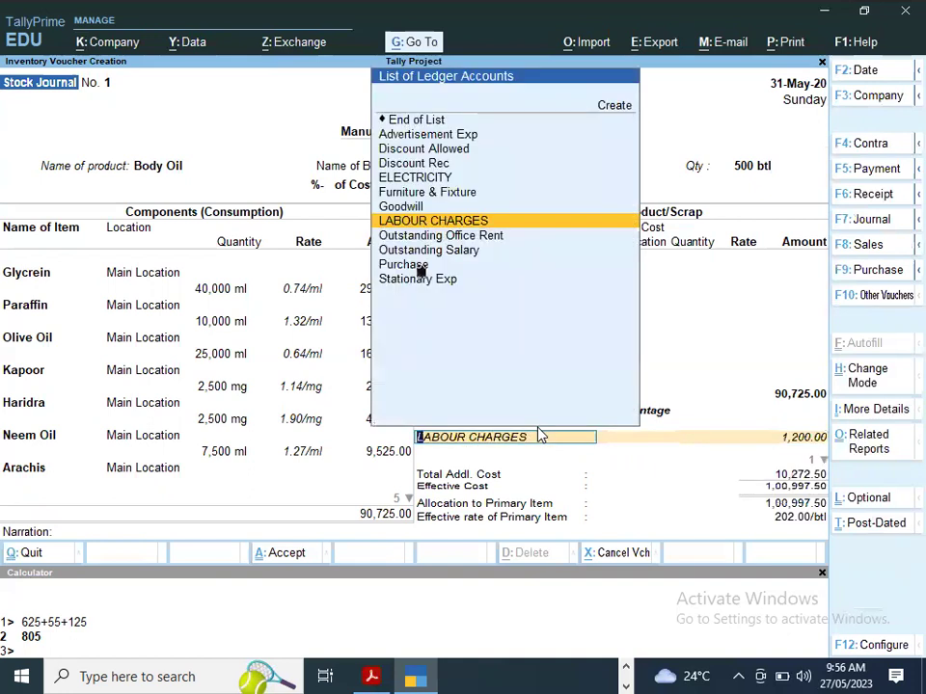
{"action": "key", "text": "BackSpace"}
{"action": "key", "text": "BackSpace"}
{"action": "key", "text": "BackSpace"}
{"action": "key", "text": "BackSpace"}
{"action": "key", "text": "BackSpace"}
{"action": "key", "text": "BackSpace"}
{"action": "key", "text": "BackSpace"}
{"action": "key", "text": "BackSpace"}
{"action": "key", "text": "BackSpace"}
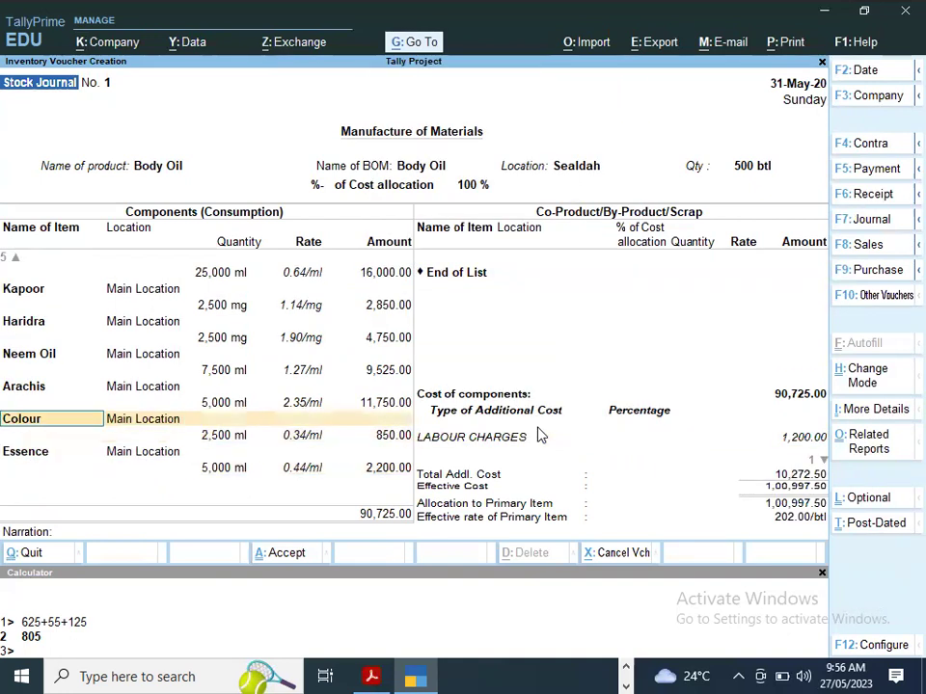
{"action": "key", "text": "BackSpace"}
{"action": "key", "text": "BackSpace"}
{"action": "key", "text": "BackSpace"}
{"action": "key", "text": "BackSpace"}
{"action": "key", "text": "BackSpace"}
{"action": "key", "text": "BackSpace"}
{"action": "key", "text": "BackSpace"}
{"action": "key", "text": "BackSpace"}
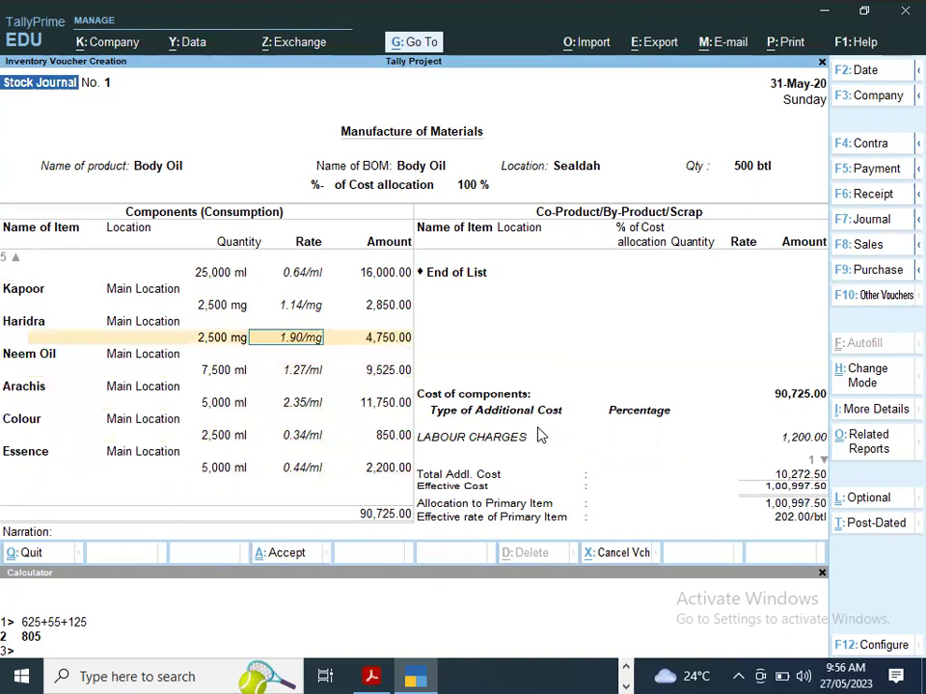
{"action": "key", "text": "BackSpace"}
{"action": "key", "text": "BackSpace"}
{"action": "key", "text": "BackSpace"}
{"action": "key", "text": "BackSpace"}
{"action": "key", "text": "BackSpace"}
{"action": "key", "text": "BackSpace"}
{"action": "key", "text": "BackSpace"}
{"action": "key", "text": "BackSpace"}
{"action": "key", "text": "BackSpace"}
{"action": "key", "text": "BackSpace"}
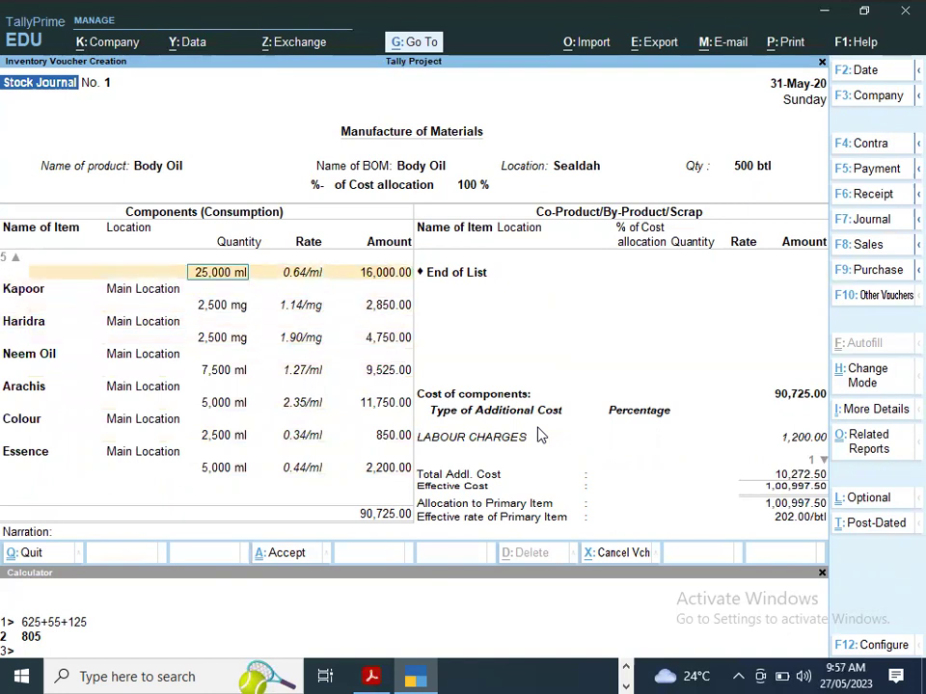
{"action": "key", "text": "BackSpace"}
{"action": "key", "text": "BackSpace"}
{"action": "key", "text": "BackSpace"}
{"action": "key", "text": "BackSpace"}
{"action": "key", "text": "BackSpace"}
{"action": "key", "text": "BackSpace"}
{"action": "key", "text": "BackSpace"}
{"action": "key", "text": "BackSpace"}
{"action": "key", "text": "BackSpace"}
{"action": "key", "text": "BackSpace"}
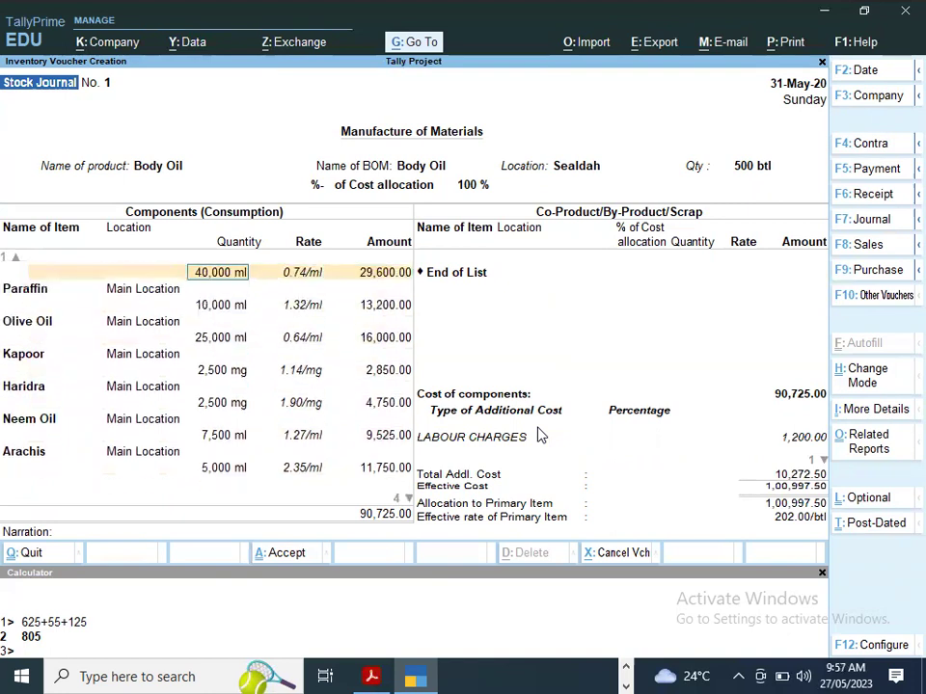
{"action": "key", "text": "BackSpace"}
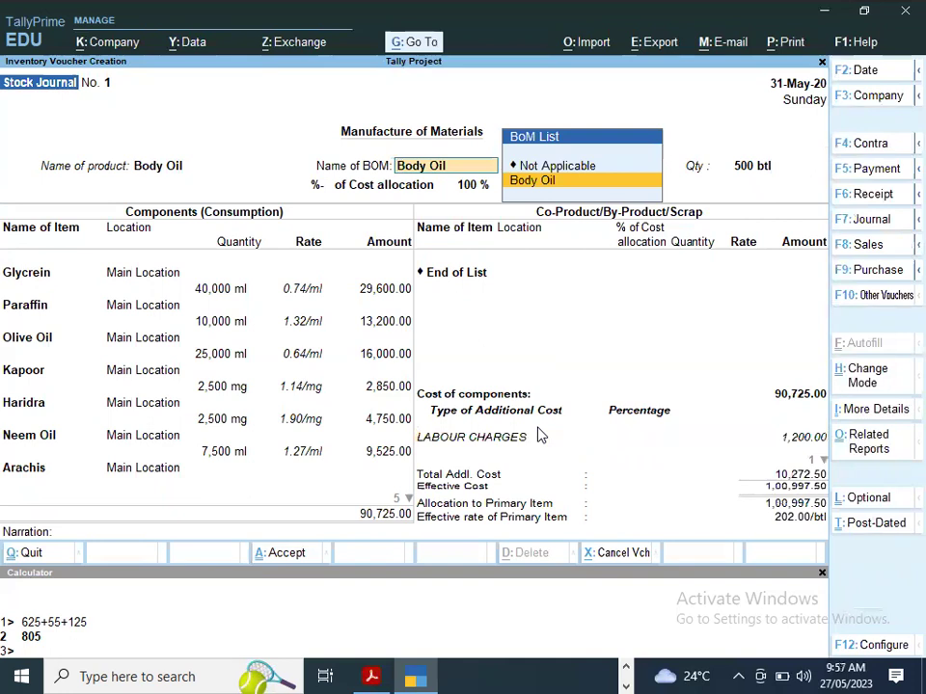
{"action": "left_click", "coordinate": [138, 279]}
{"action": "key", "text": "Down"}
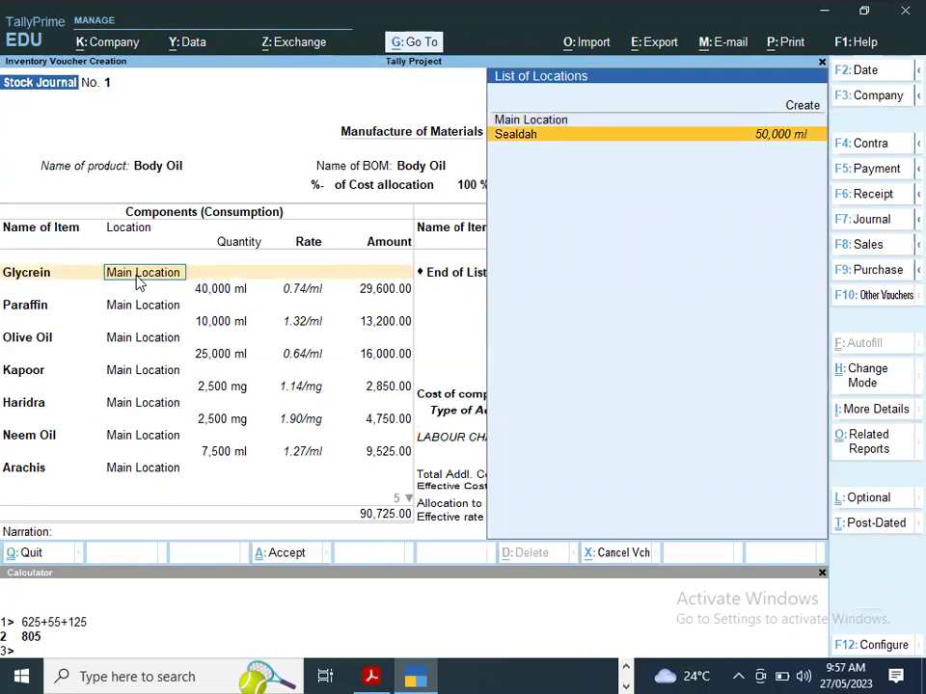
{"action": "key", "text": "Return"}
{"action": "key", "text": "Return"}
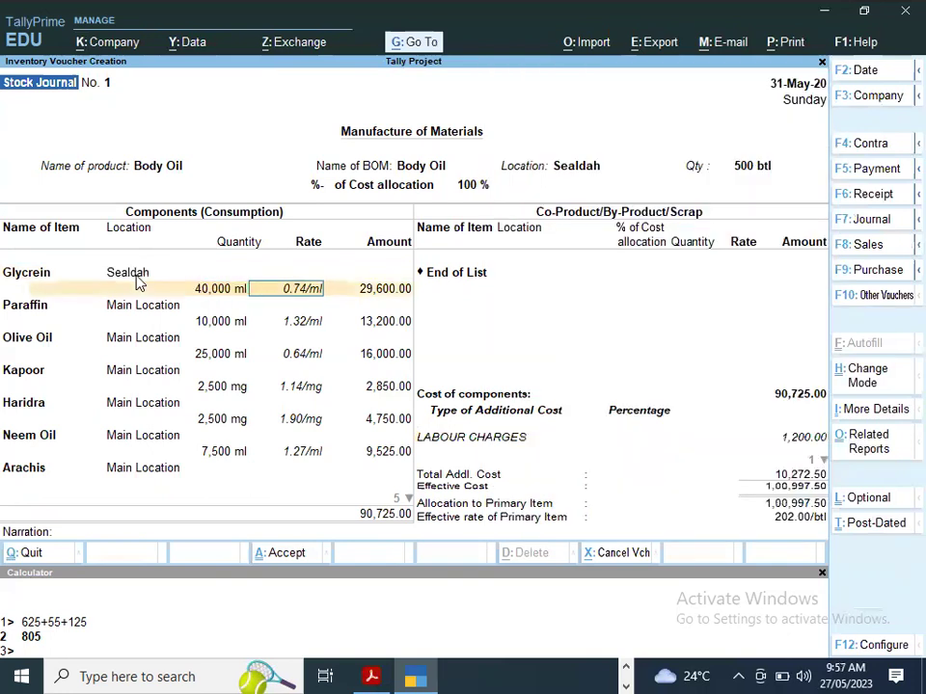
{"action": "key", "text": "Return"}
{"action": "key", "text": "Return"}
- Change the consumption location of Paraffin and Olive Oil to Sealdah
{"action": "key", "text": "Return"}
{"action": "key", "text": "Down"}
{"action": "key", "text": "Return"}
{"action": "key", "text": "Return"}
{"action": "key", "text": "Return"}
{"action": "key", "text": "Return"}
{"action": "key", "text": "Return"}
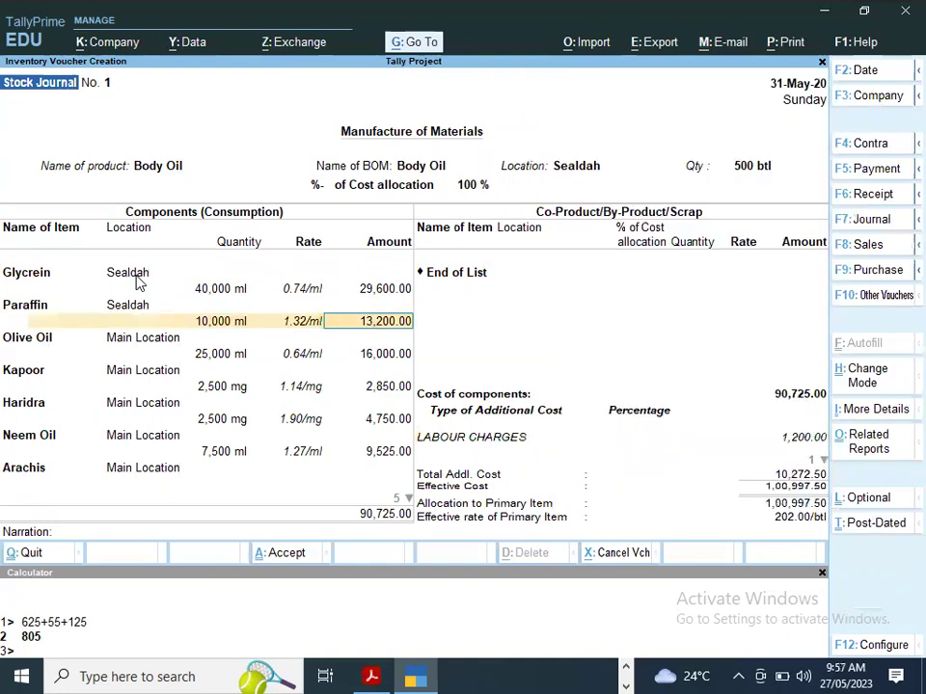
{"action": "key", "text": "Down"}
{"action": "key", "text": "Return"}
{"action": "key", "text": "Return"}
{"action": "key", "text": "Return"}
{"action": "key", "text": "Return"}
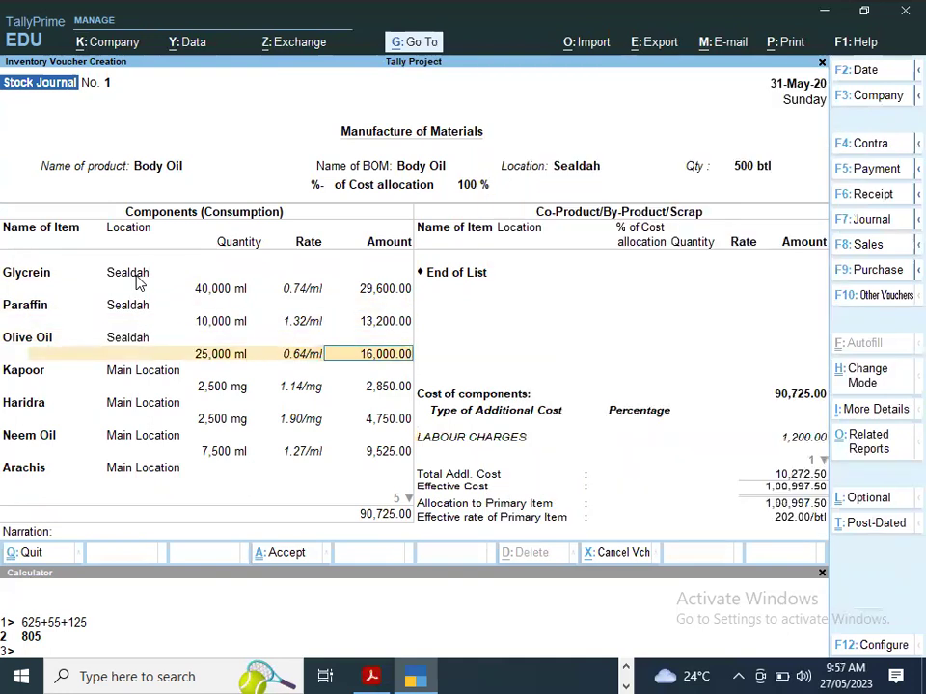
- Change the consumption location of Kapoor to Sealdah, keeping its quantity and rate
{"action": "key", "text": "Return"}
{"action": "key", "text": "Down"}
{"action": "key", "text": "Return"}
{"action": "key", "text": "Return"}
{"action": "key", "text": "Return"}
{"action": "key", "text": "Return"}
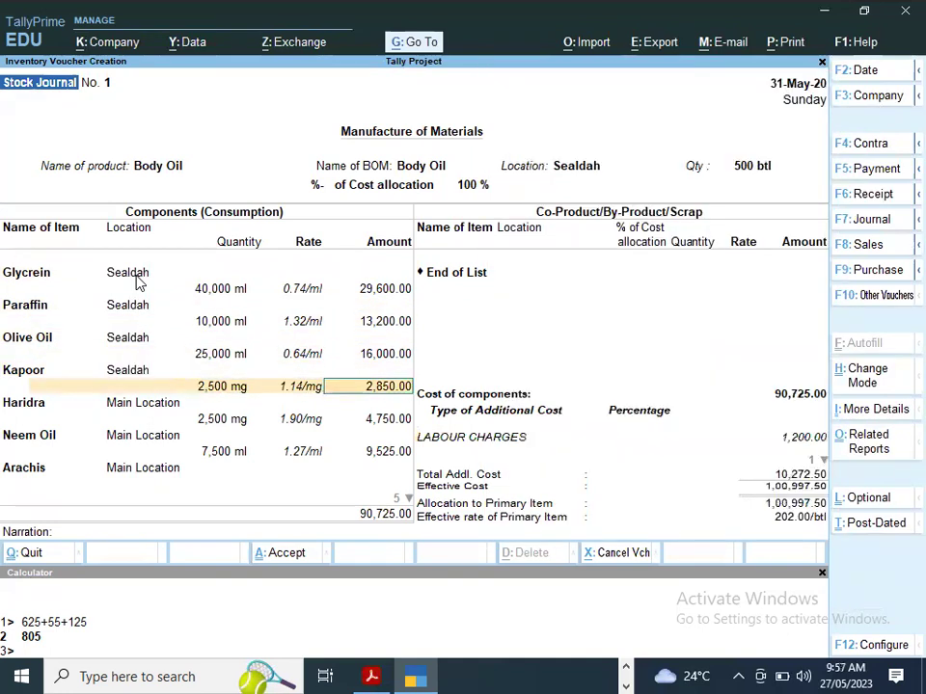
- Change the consumption location of Haridra and Neem Oil to Sealdah
{"action": "key", "text": "Down"}
{"action": "key", "text": "Return"}
{"action": "key", "text": "Return"}
{"action": "key", "text": "Return"}
{"action": "key", "text": "Return"}
{"action": "key", "text": "Return"}
{"action": "key", "text": "Down"}
{"action": "key", "text": "Return"}
{"action": "key", "text": "Return"}
{"action": "key", "text": "Return"}
{"action": "key", "text": "Return"}
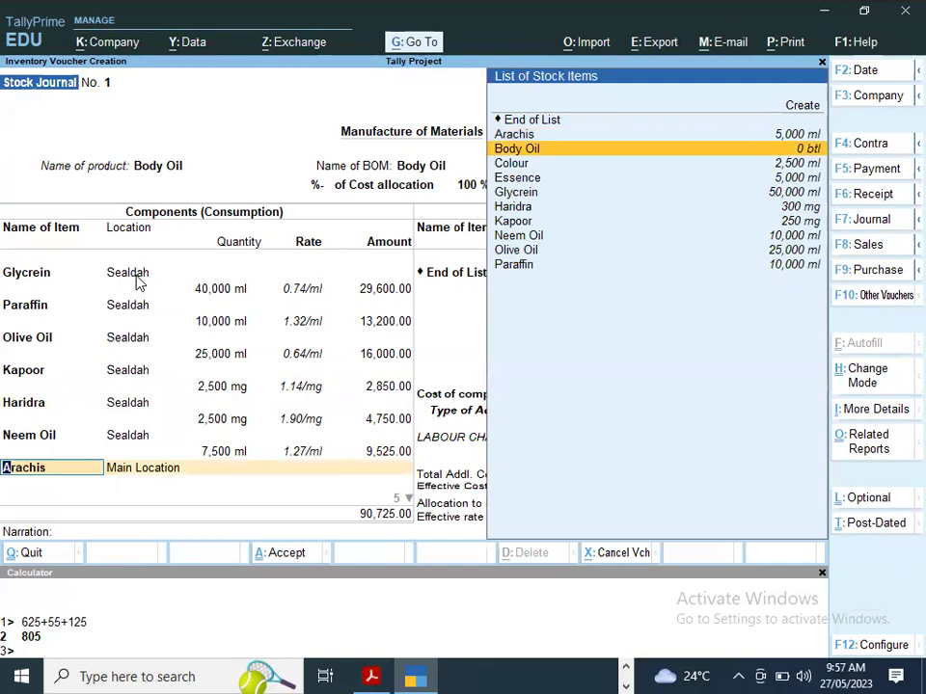
- Keep Arachis as the next component and change its consumption location to Sealdah
{"action": "key", "text": "Down"}
{"action": "key", "text": "Down"}
{"action": "key", "text": "Up"}
{"action": "key", "text": "Up"}
{"action": "key", "text": "Up"}
{"action": "key", "text": "Return"}
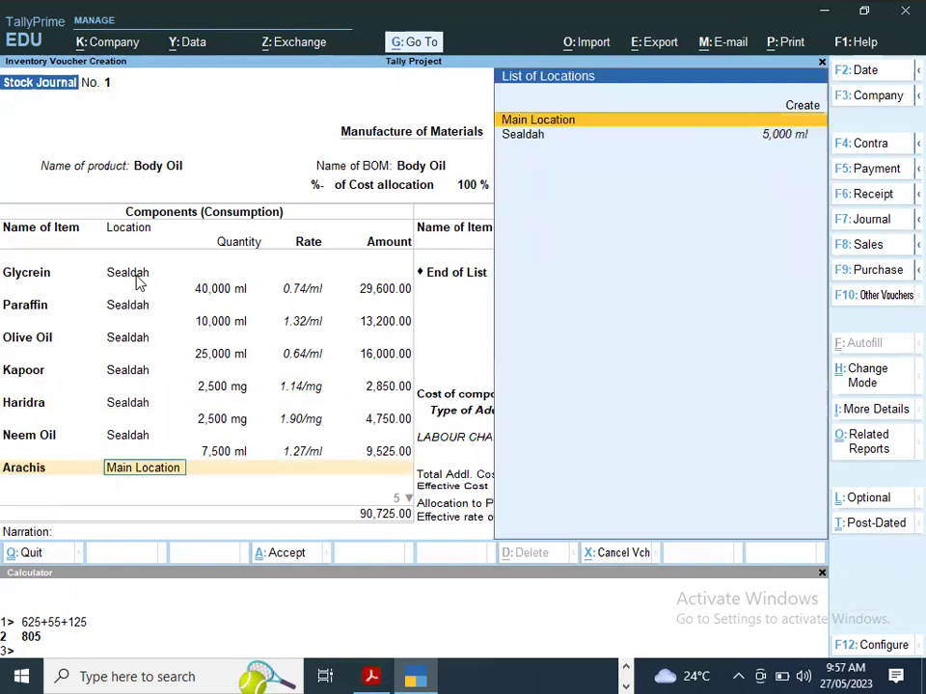
{"action": "key", "text": "Down"}
{"action": "key", "text": "Return"}
{"action": "key", "text": "Return"}
{"action": "key", "text": "Return"}
{"action": "key", "text": "Return"}
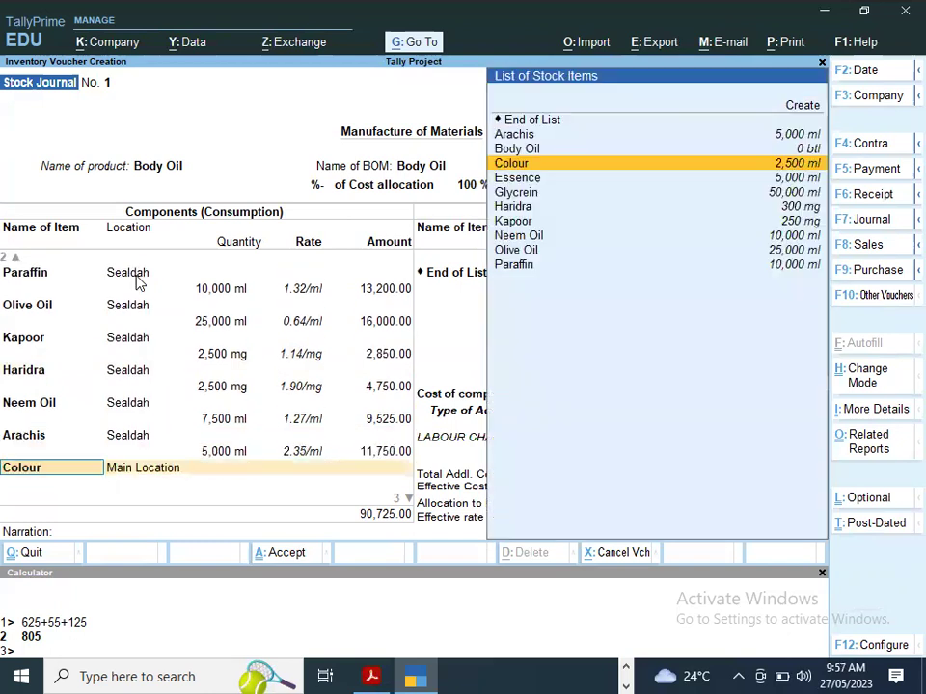
- Change the consumption location of Colour and Essence to Sealdah and finish the component list
{"action": "key", "text": "Return"}
{"action": "key", "text": "Down"}
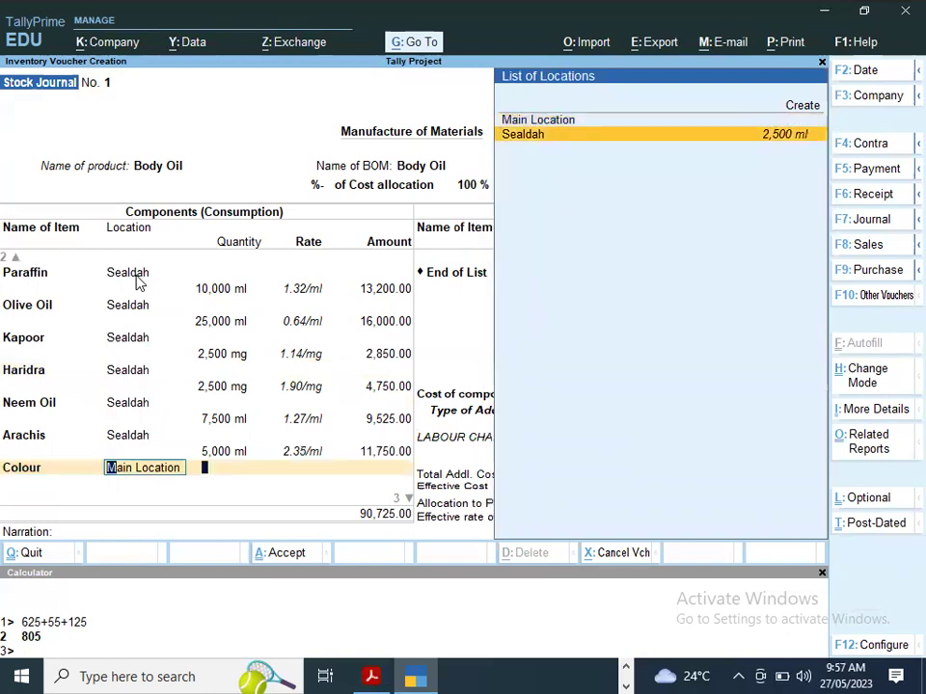
{"action": "key", "text": "Return"}
{"action": "key", "text": "Return"}
{"action": "key", "text": "Return"}
{"action": "key", "text": "Return"}
{"action": "key", "text": "Return"}
{"action": "key", "text": "Down"}
{"action": "key", "text": "Return"}
{"action": "key", "text": "Return"}
{"action": "key", "text": "Return"}
{"action": "key", "text": "Return"}
{"action": "key", "text": "Return"}
{"action": "key", "text": "Return"}
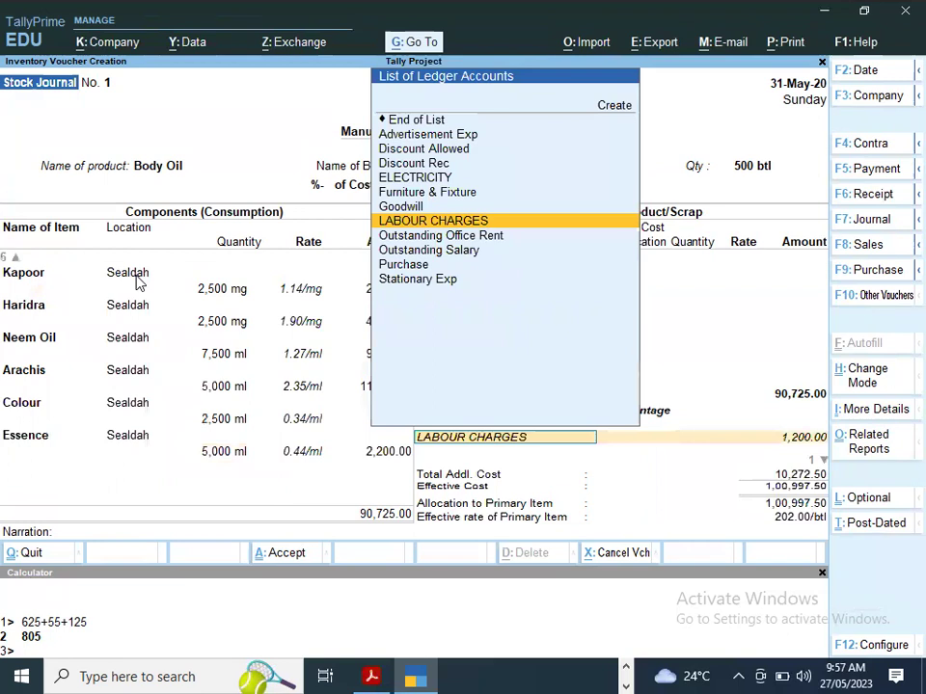
- Accept the labour and electricity costs unchanged and save the Body Oil manufacturing voucher without a narration
{"action": "key", "text": "Return"}
{"action": "key", "text": "Return"}
{"action": "key", "text": "Return"}
{"action": "key", "text": "Return"}
{"action": "key", "text": "Return"}
{"action": "key", "text": "Return"}
{"action": "key", "text": "Return"}
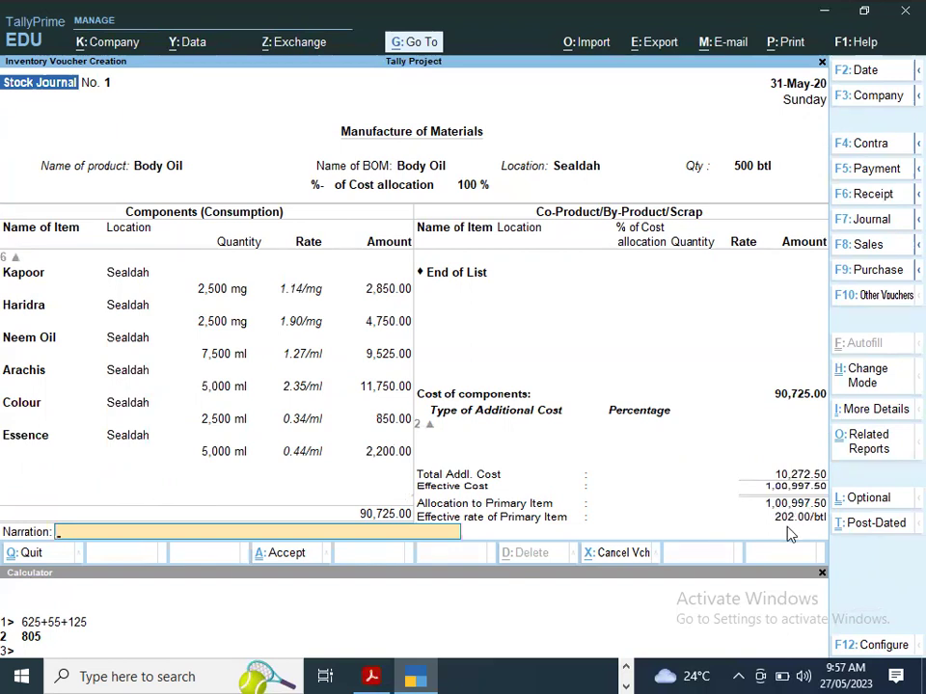
{"action": "key", "text": "Return"}
{"action": "key", "text": "Return"}
- Check transaction 13 in the project PDF and show the inactive types when changing the voucher type
{"action": "key", "text": "alt+Tab"}
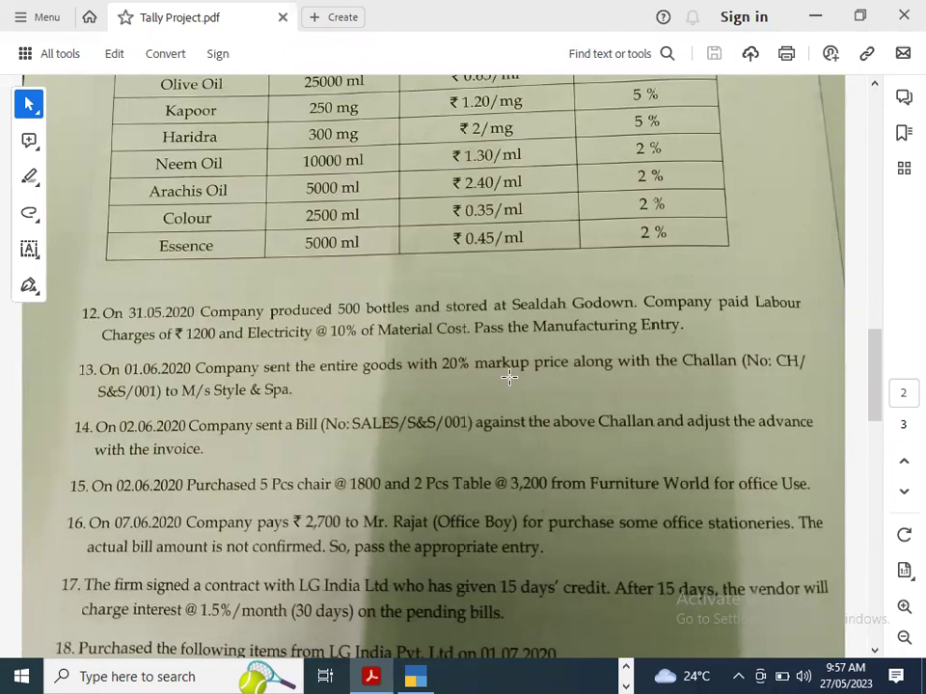
{"action": "key", "text": "alt+Tab"}
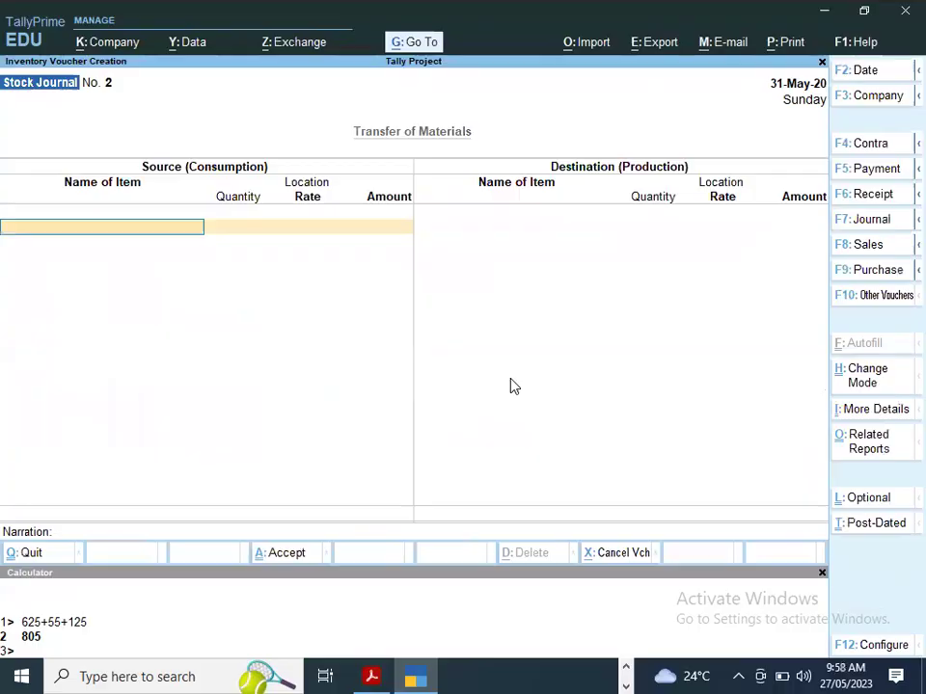
{"action": "left_click", "coordinate": [867, 295]}
{"action": "key", "text": "Up"}
{"action": "key", "text": "Up"}
{"action": "key", "text": "Up"}
{"action": "key", "text": "Up"}
{"action": "key", "text": "Up"}
{"action": "key", "text": "Up"}
{"action": "key", "text": "Up"}
{"action": "key", "text": "Up"}
{"action": "key", "text": "Up"}
{"action": "key", "text": "Up"}
{"action": "key", "text": "Up"}
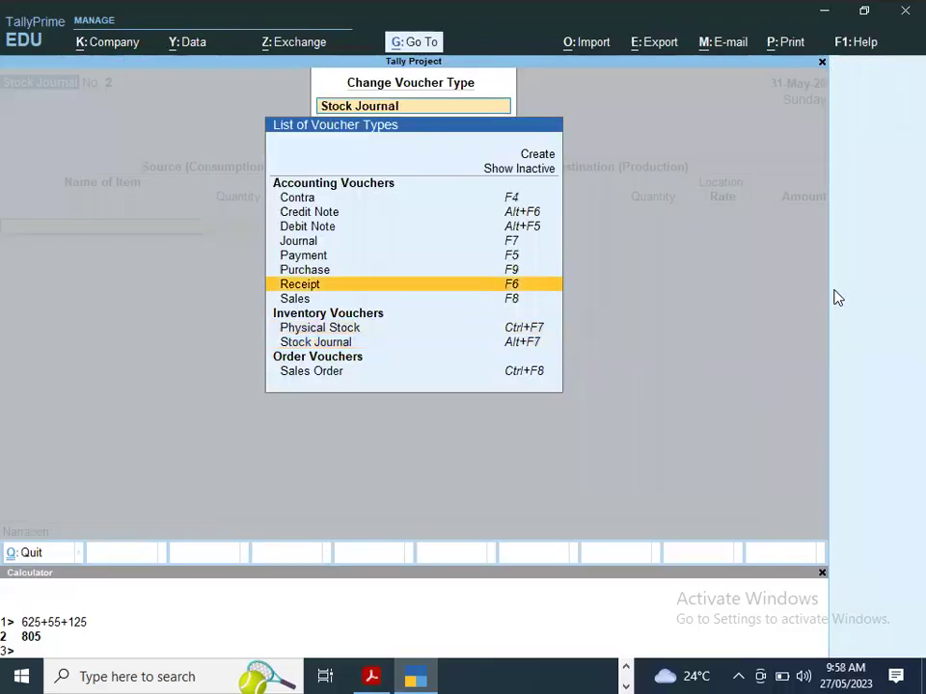
{"action": "key", "text": "Up"}
{"action": "key", "text": "Return"}
- Switch to the Delivery Note voucher type and activate it
{"action": "key", "text": "Down"}
{"action": "key", "text": "Down"}
{"action": "key", "text": "Down"}
{"action": "key", "text": "Down"}
{"action": "key", "text": "Down"}
{"action": "key", "text": "Down"}
{"action": "key", "text": "Down"}
{"action": "key", "text": "Down"}
{"action": "key", "text": "Down"}
{"action": "key", "text": "Down"}
{"action": "key", "text": "Down"}
{"action": "key", "text": "Down"}
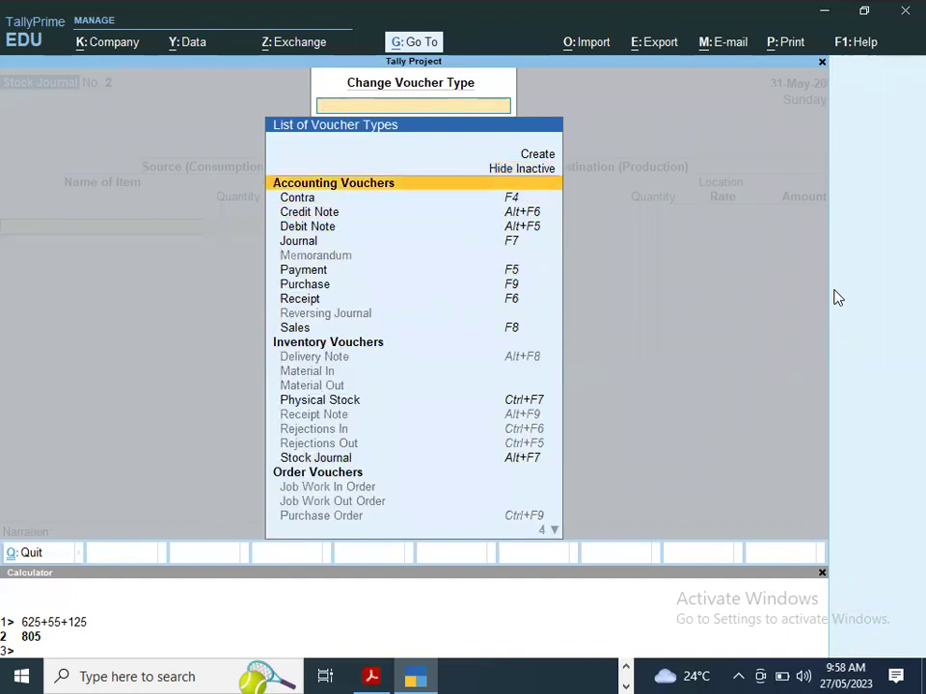
{"action": "key", "text": "Down"}
{"action": "key", "text": "Return"}
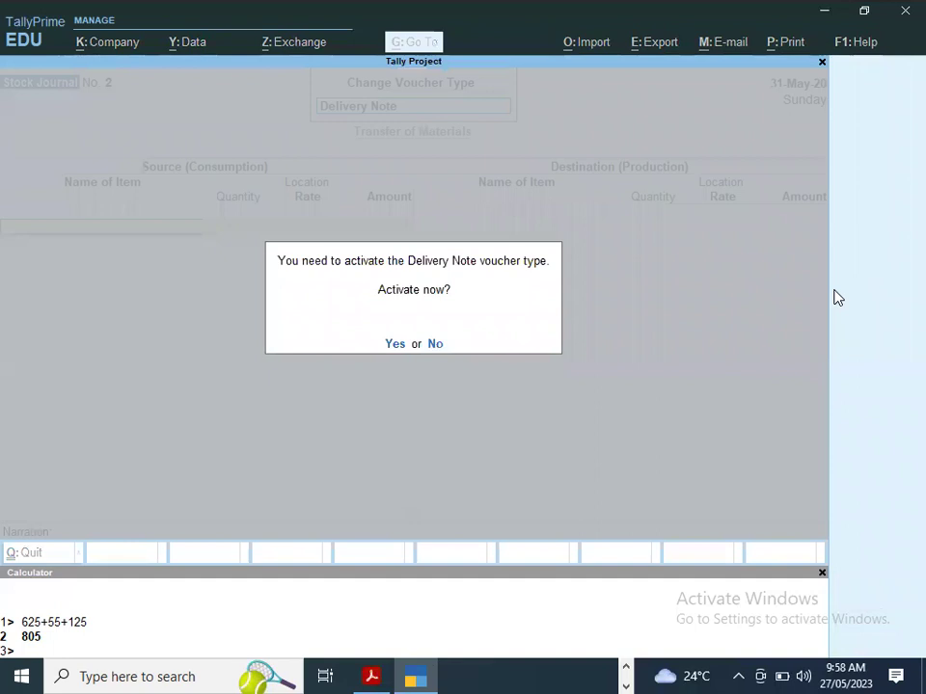
{"action": "key", "text": "y"}
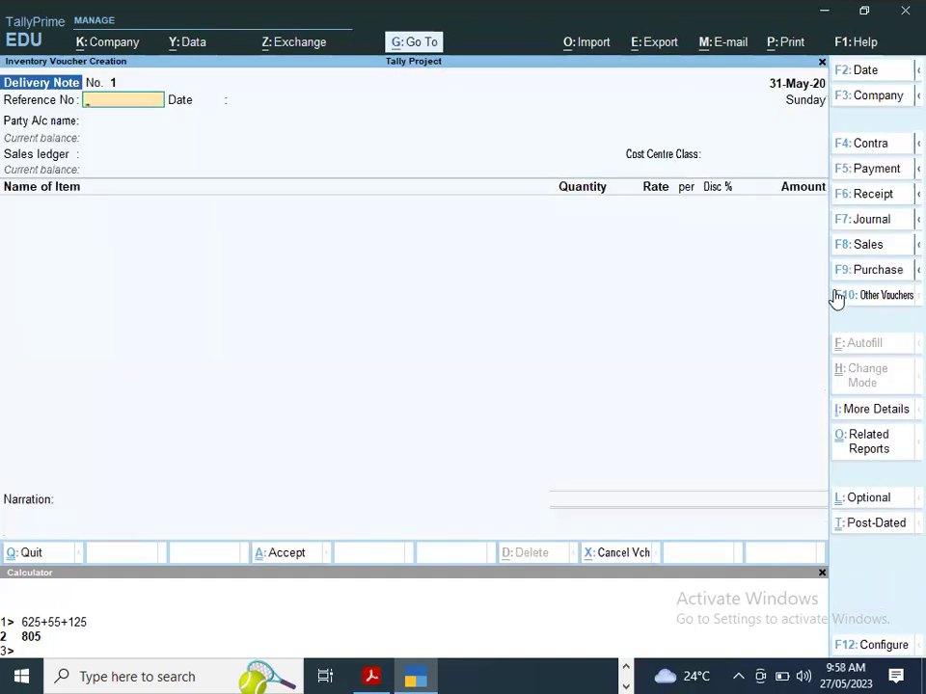
- Set the delivery note date to 1-Jun-20 and enter reference number 001 after checking the challan details in the PDF
{"action": "key", "text": "alt+Tab"}
{"action": "key", "text": "alt+Tab"}
{"action": "key", "text": "F2"}
{"action": "key", "text": "Return"}
{"action": "key", "text": "alt+Tab"}
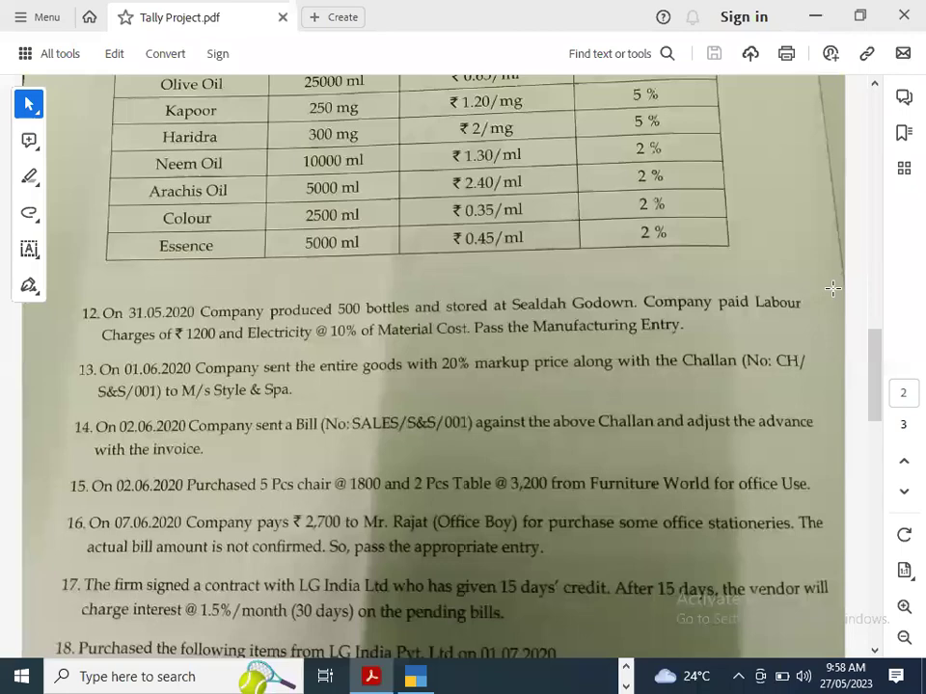
{"action": "key", "text": "alt+Tab"}
{"action": "type", "text": "001"}
{"action": "key", "text": "Return"}
{"action": "key", "text": "Return"}
- Select Style & Spa as the party of the delivery note
{"action": "key", "text": "Down"}
{"action": "key", "text": "Down"}
{"action": "key", "text": "Down"}
{"action": "key", "text": "Down"}
{"action": "key", "text": "Down"}
{"action": "key", "text": "Down"}
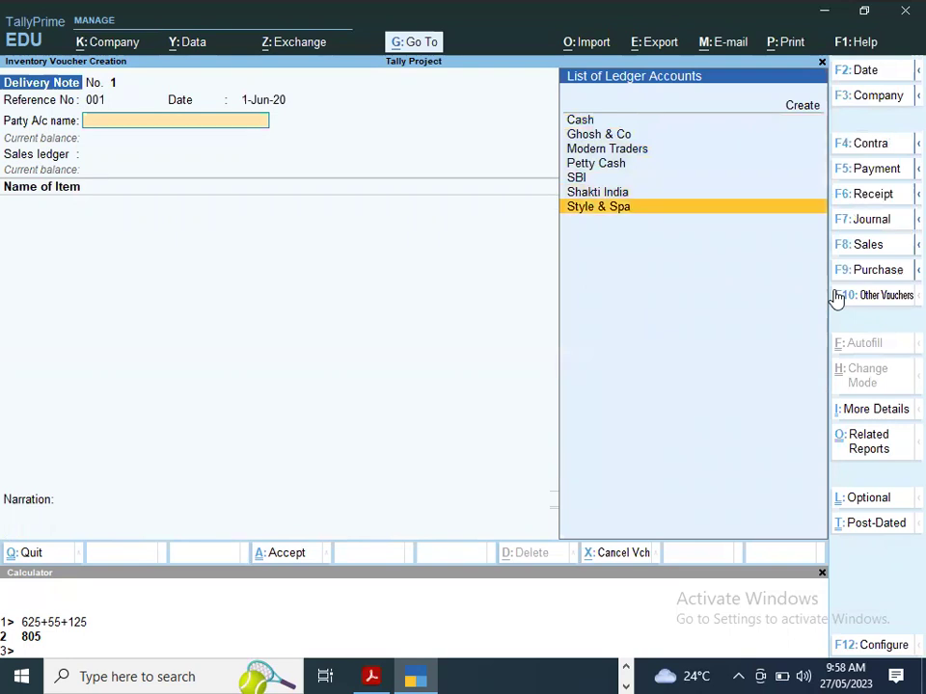
{"action": "key", "text": "Return"}
- Link order 1 of 1-May-20 and accept the remaining party details, with Sale as the sales ledger and no cost centre class
{"action": "key", "text": "Down"}
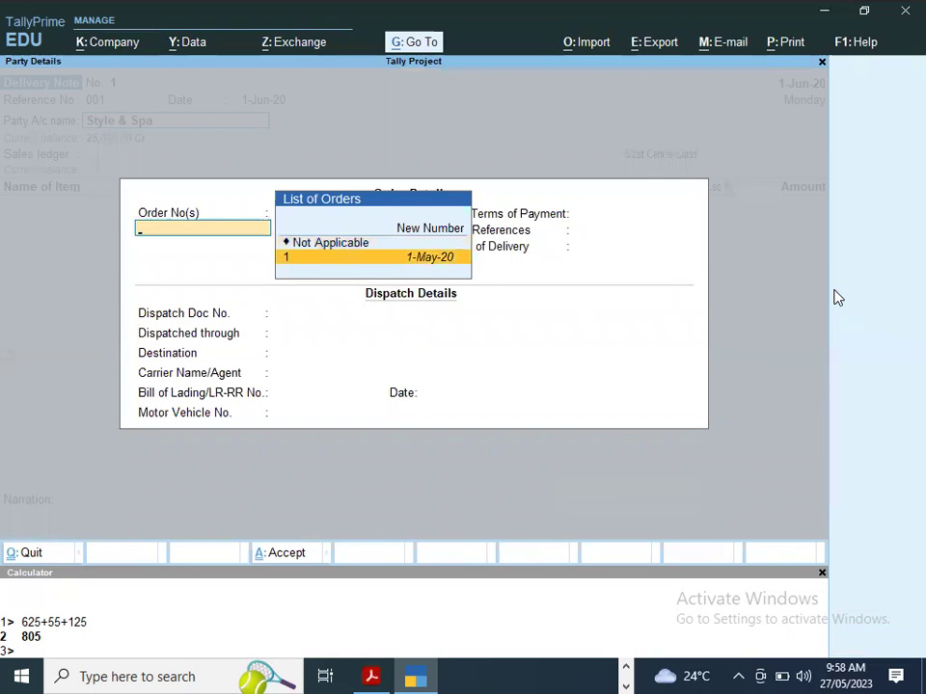
{"action": "key", "text": "Return"}
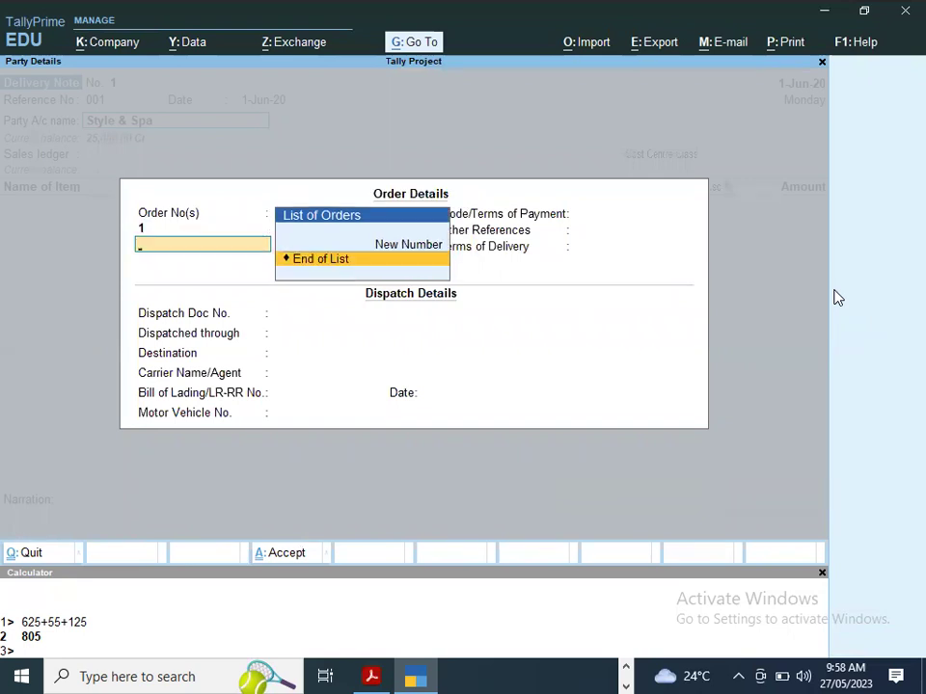
{"action": "key", "text": "Return"}
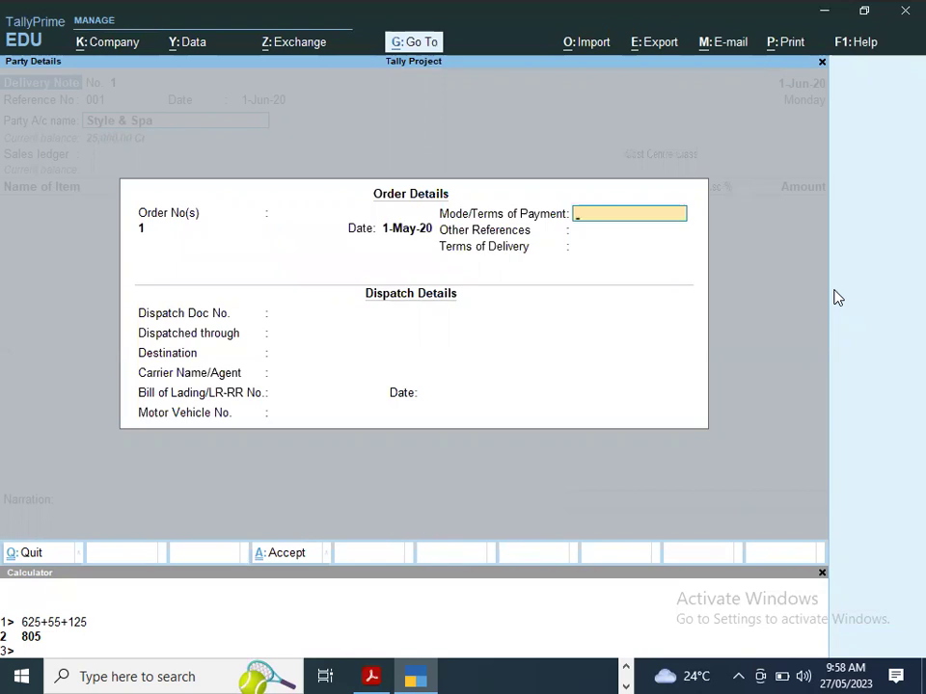
{"action": "key", "text": "ctrl+a"}
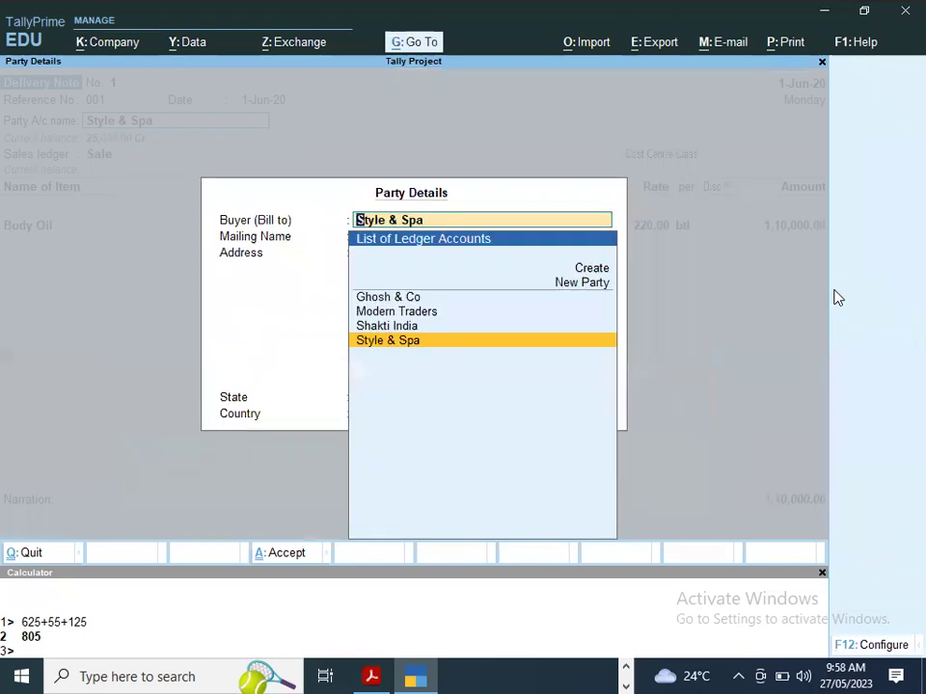
{"action": "key", "text": "ctrl+a"}
{"action": "key", "text": "Return"}
{"action": "key", "text": "Return"}
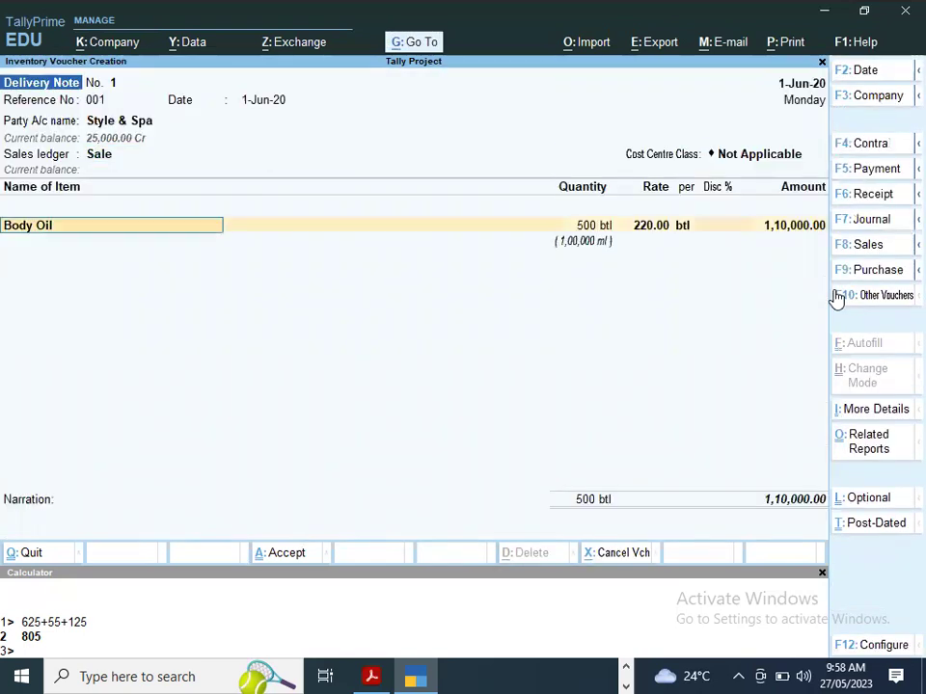
- Change the Body Oil allocation's location to Sealdah, keeping the 500 btl quantity against order 1
{"action": "key", "text": "Return"}
{"action": "key", "text": "Return"}
{"action": "key", "text": "Return"}
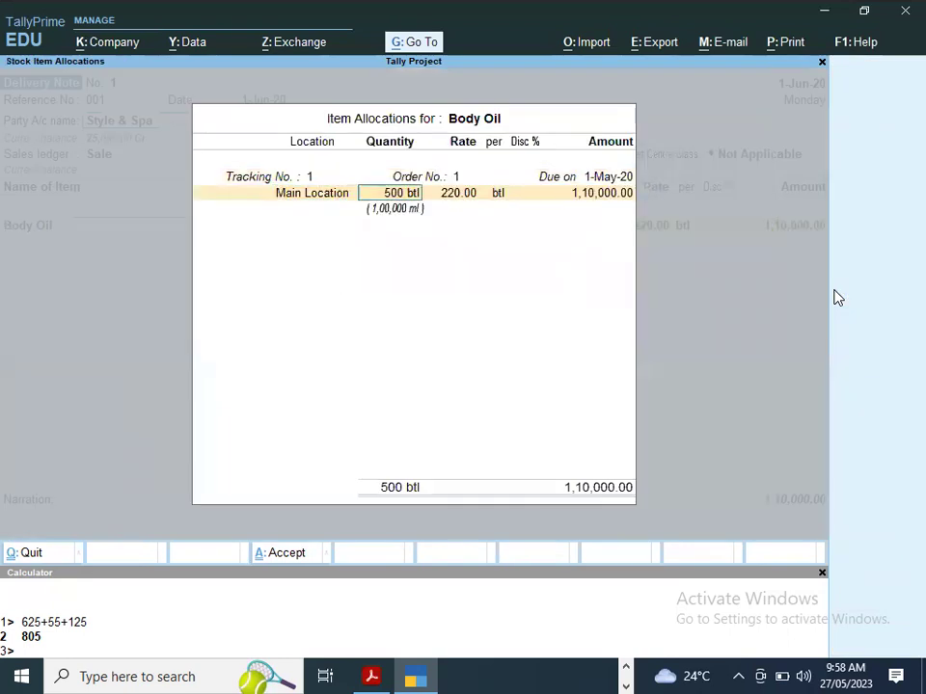
{"action": "key", "text": "BackSpace"}
{"action": "key", "text": "Down"}
{"action": "key", "text": "Return"}
{"action": "key", "text": "Return"}
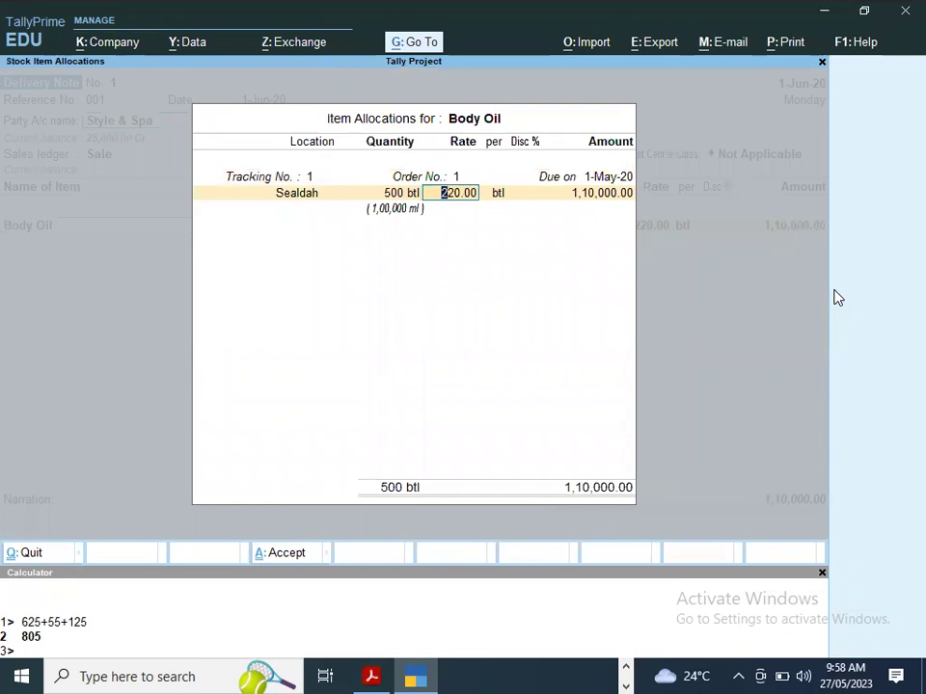
- Calculate 202*120% for the 20% markup and set Body Oil's rate to the rounded value of 242 per bottle
{"action": "key", "text": "ctrl+n"}
{"action": "type", "text": "202*"}
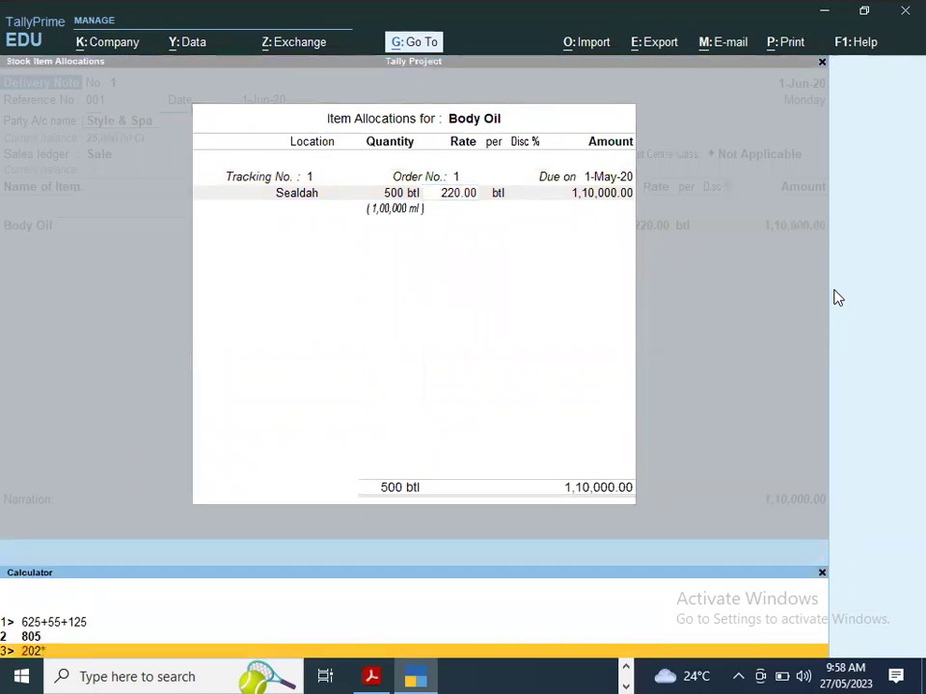
{"action": "type", "text": "102"}
{"action": "key", "text": "BackSpace"}
{"action": "key", "text": "BackSpace"}
{"action": "type", "text": "20"}
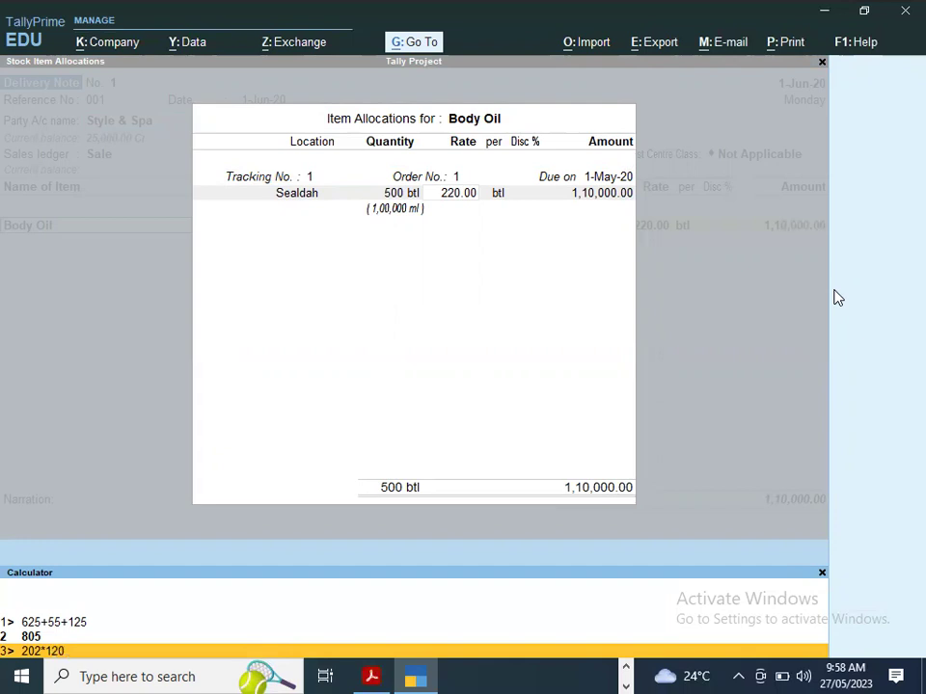
{"action": "type", "text": "%"}
{"action": "key", "text": "Return"}
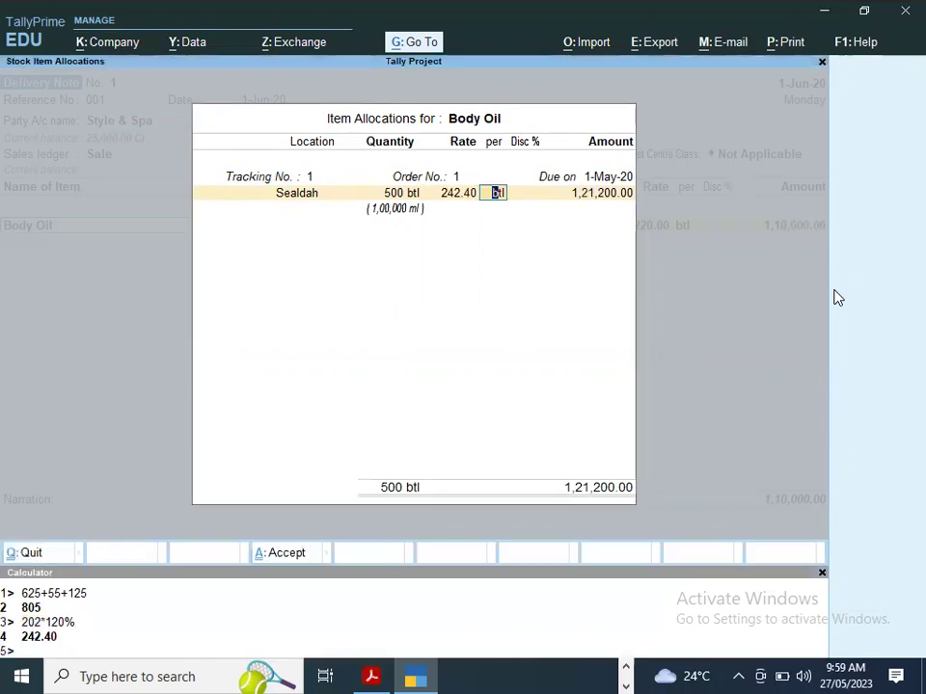
{"action": "key", "text": "BackSpace"}
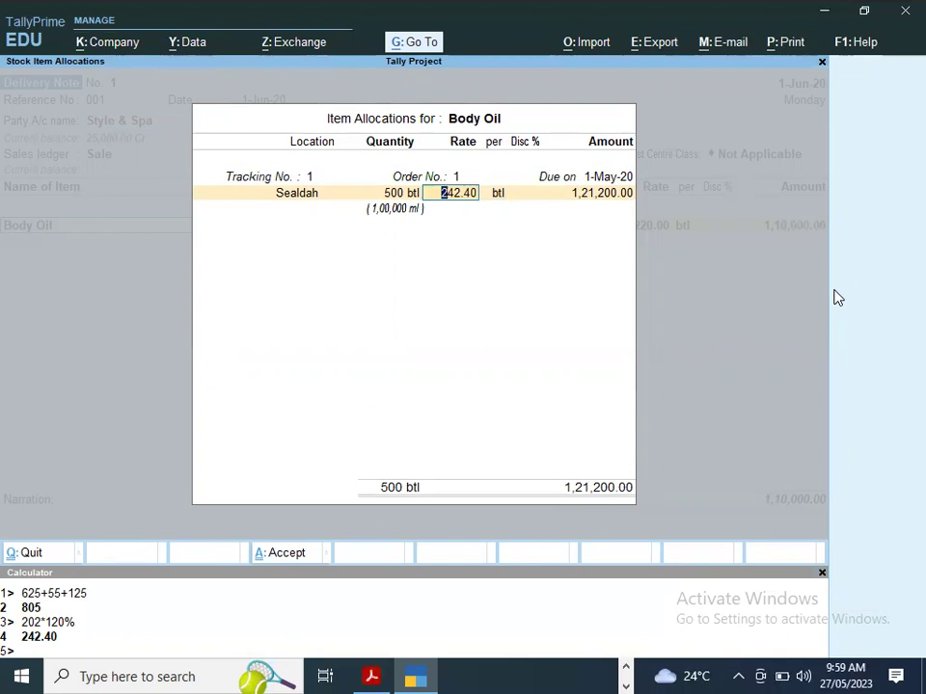
{"action": "type", "text": "5"}
{"action": "key", "text": "BackSpace"}
{"action": "type", "text": "242"}
{"action": "key", "text": "Return"}
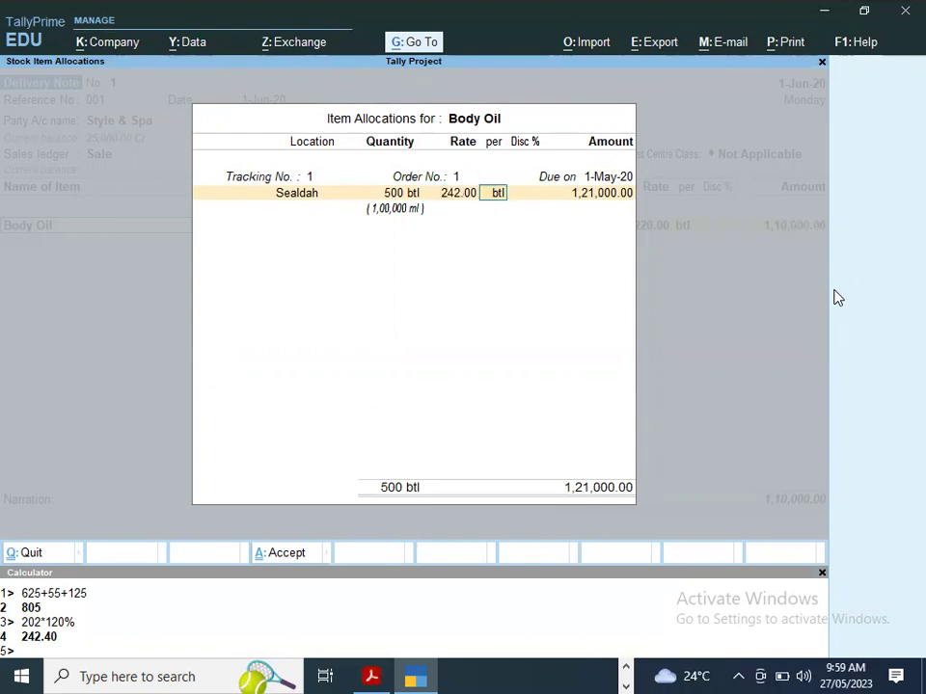
- Accept the Body Oil allocation, end the item list and save the delivery note without a narration
{"action": "key", "text": "Return"}
{"action": "key", "text": "Return"}
{"action": "key", "text": "Return"}
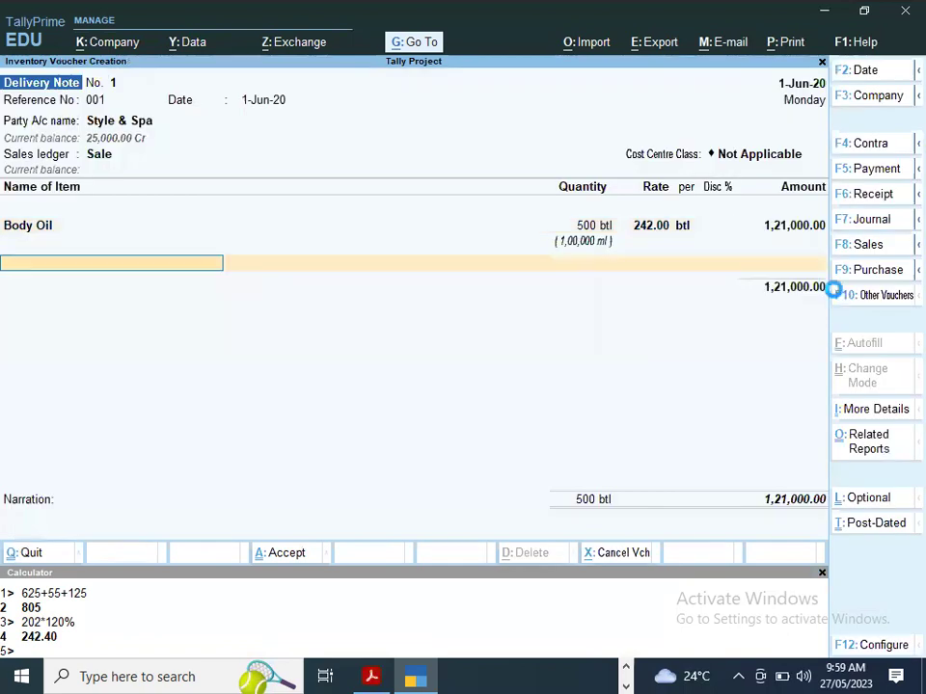
{"action": "key", "text": "Return"}
{"action": "key", "text": "Return"}
{"action": "key", "text": "Return"}
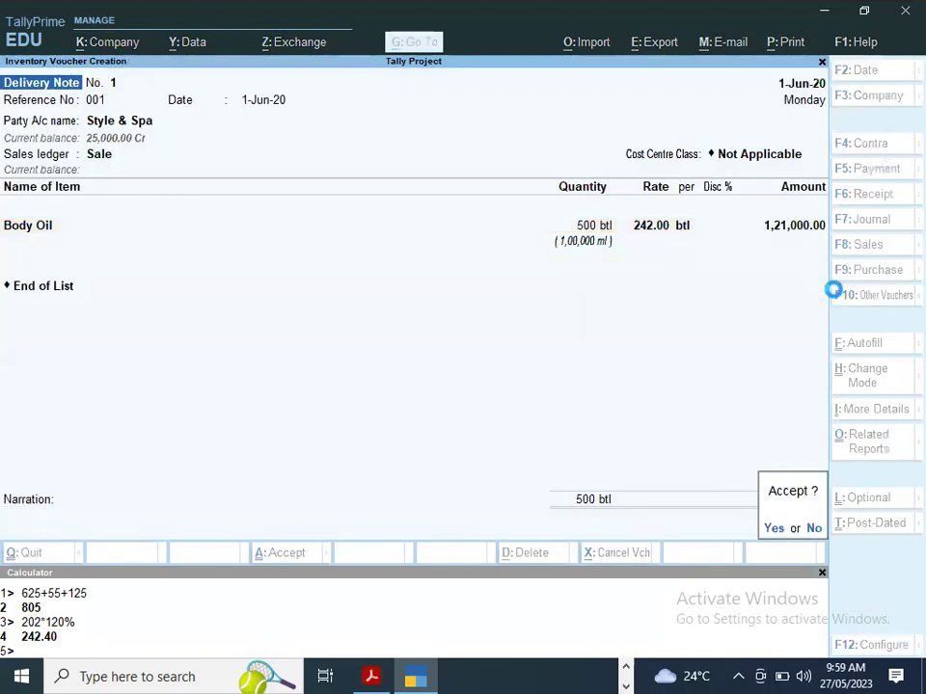
{"action": "key", "text": "Return"}
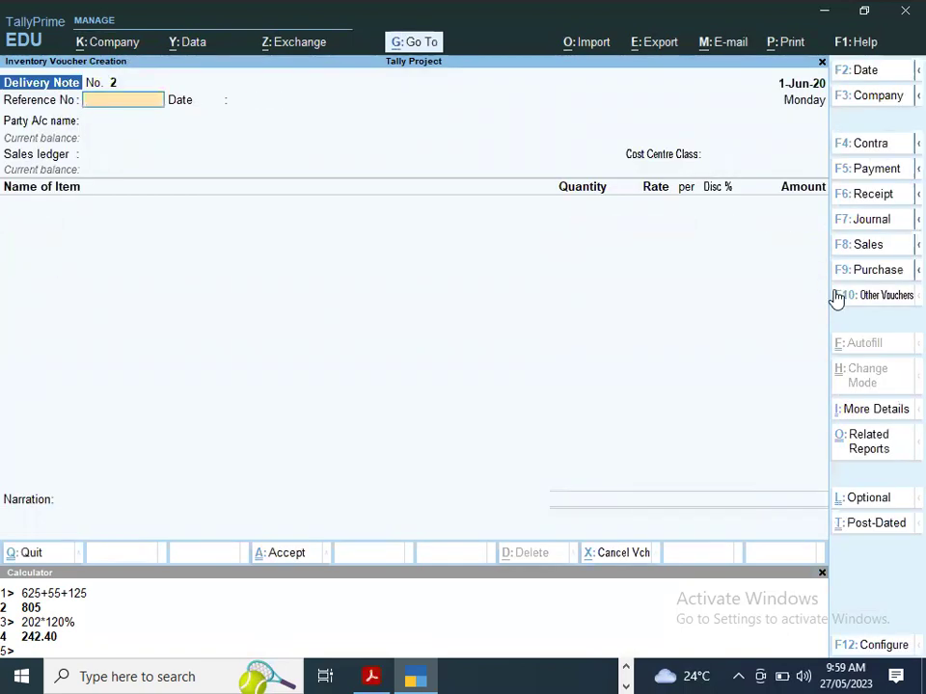
{"action": "key", "text": "alt+Tab"}
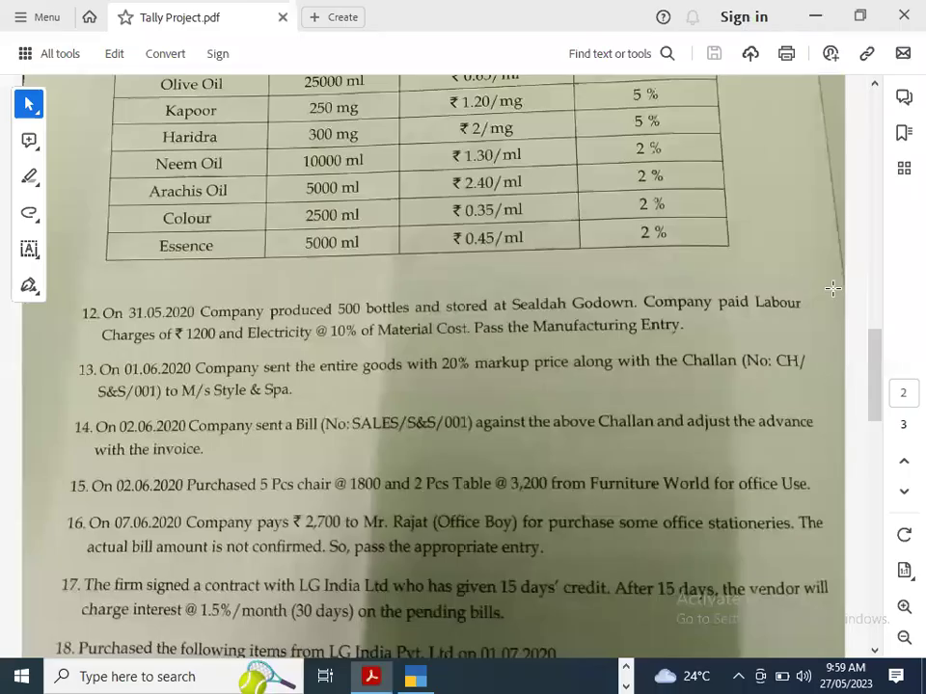
{"action": "scroll", "coordinate": [834, 290], "scroll_direction": "down", "scroll_amount": 2}
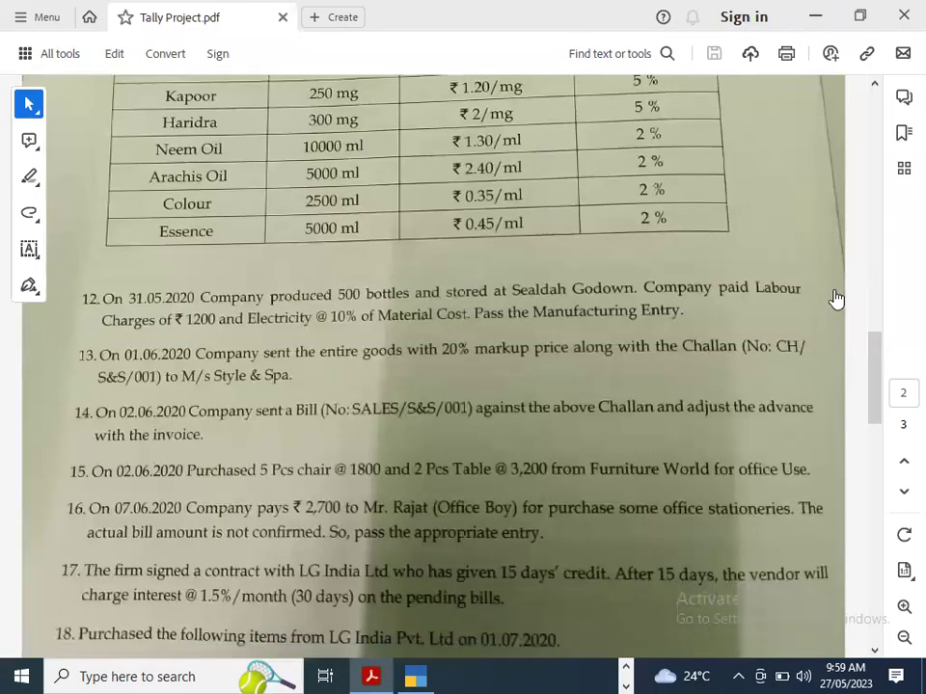
{"action": "key", "text": "alt+Tab"}
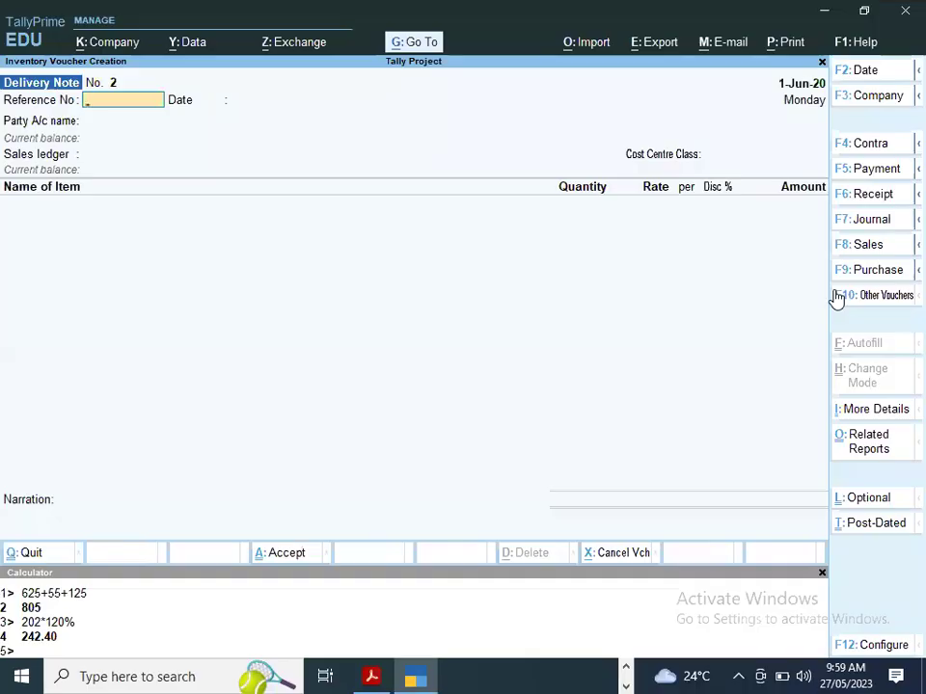
{"action": "left_click", "coordinate": [870, 249]}
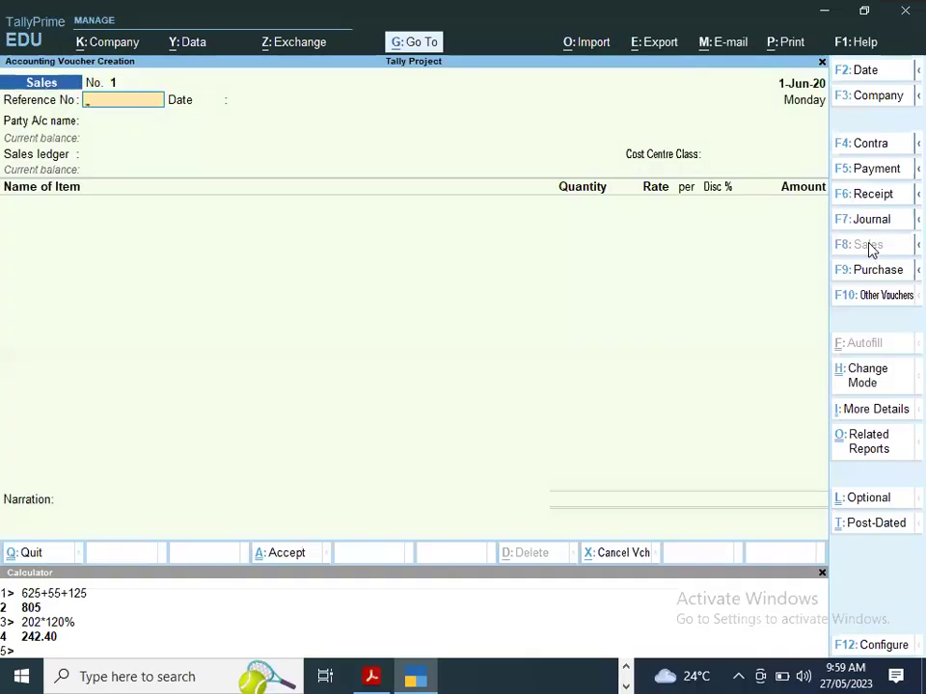
{"action": "key", "text": "alt+Tab"}
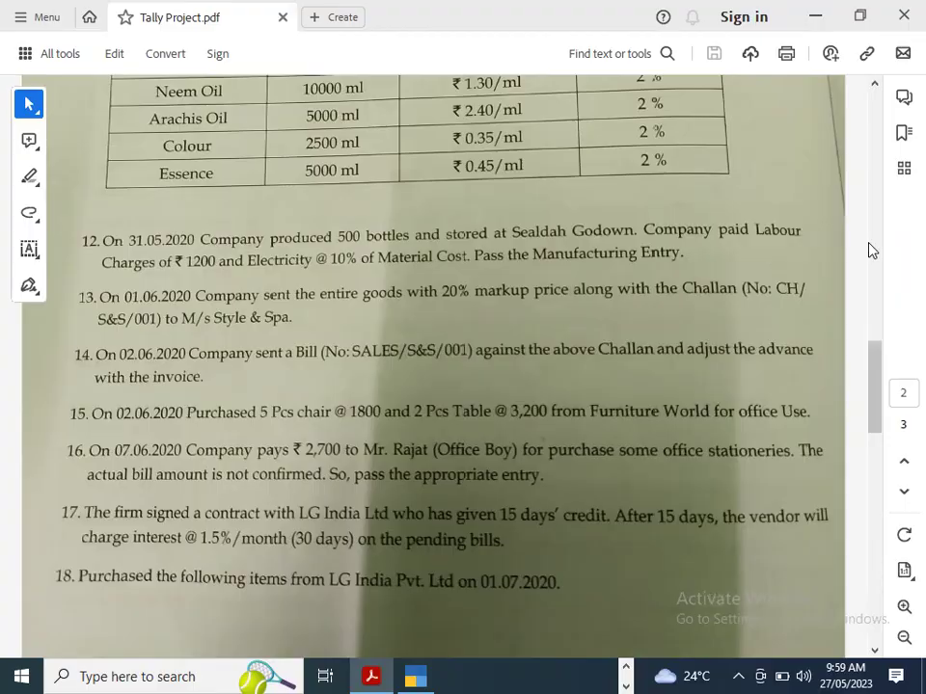
- Leave voucher entry without quitting the program and open the Day Book
{"action": "key", "text": "alt+Tab"}
{"action": "key", "text": "Escape"}
{"action": "key", "text": "Escape"}
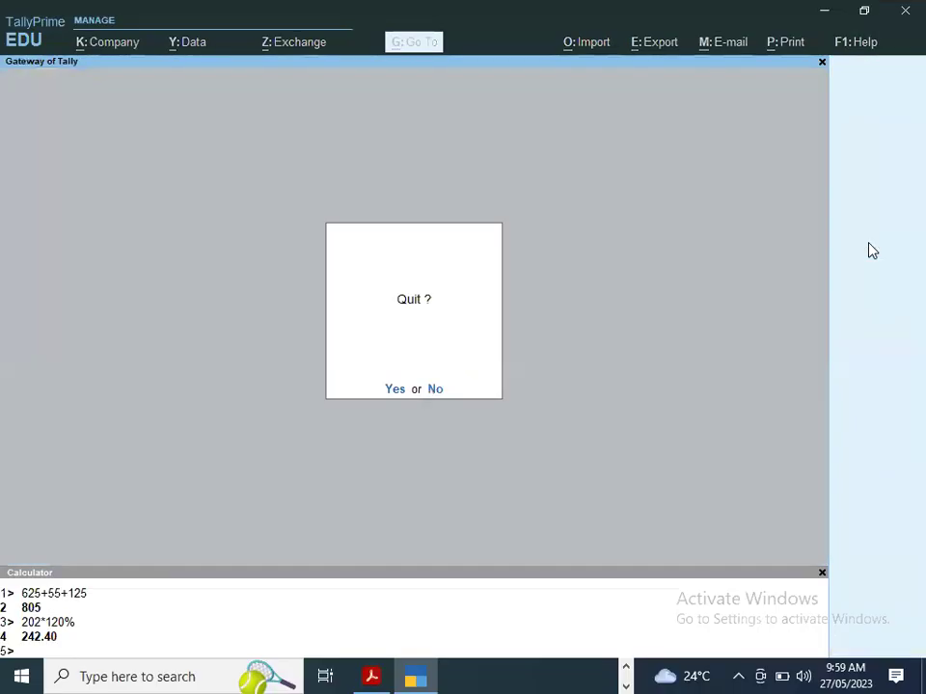
{"action": "key", "text": "n"}
{"action": "key", "text": "Down"}
{"action": "key", "text": "Down"}
{"action": "key", "text": "Down"}
{"action": "key", "text": "Down"}
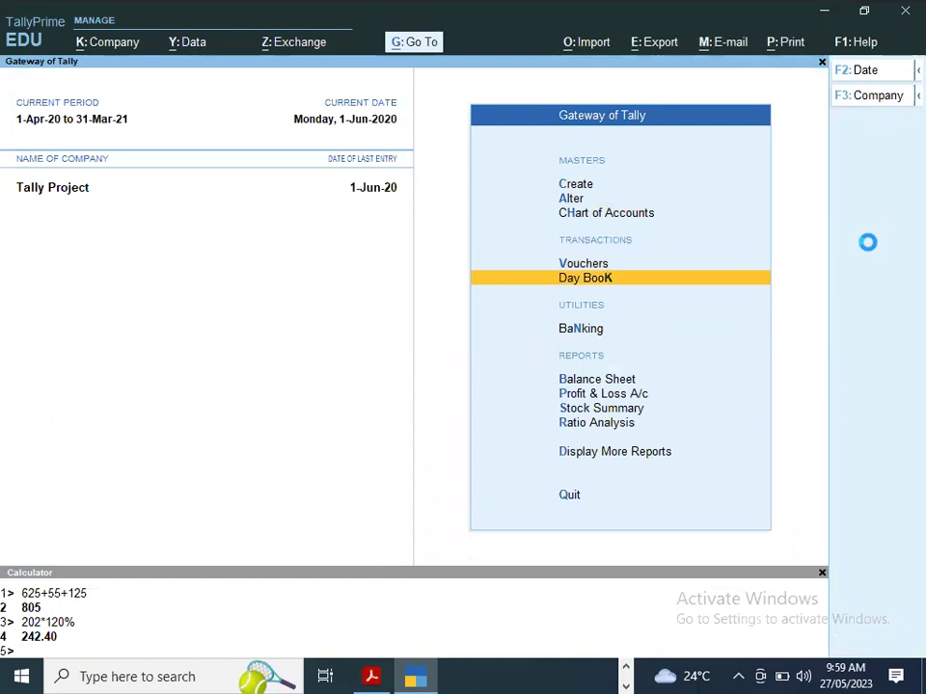
{"action": "key", "text": "Return"}
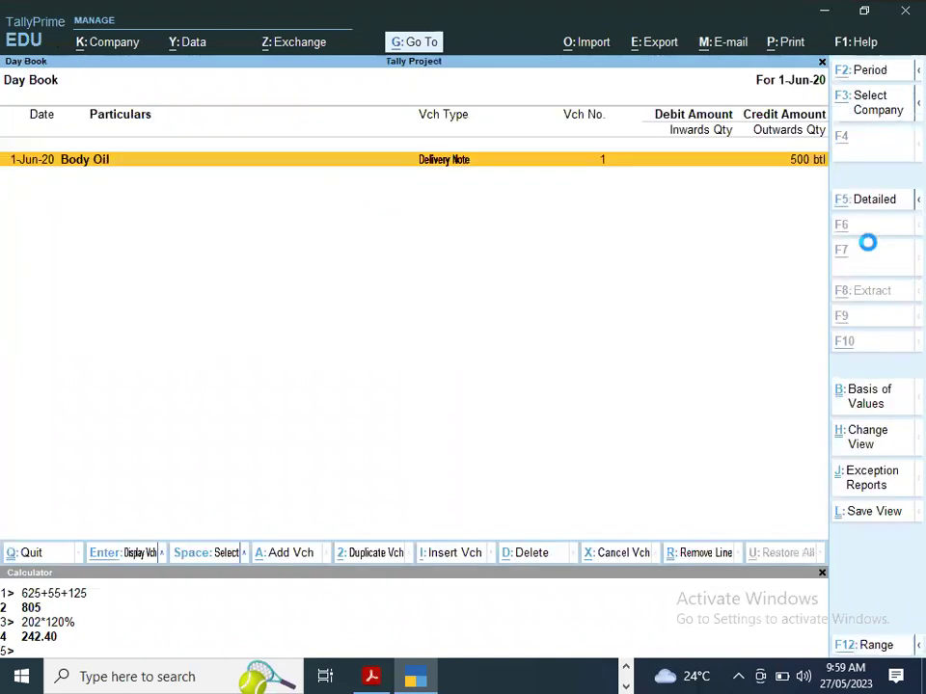
- Set the Day Book period to 1-Apr-20 through 1-Jun-20
{"action": "key", "text": "alt+F2"}
{"action": "type", "text": "1-4-20"}
{"action": "key", "text": "Return"}
{"action": "key", "text": "Return"}
- Open the Body Oil stock journal dated 31-May-20 for alteration
{"action": "key", "text": "Down"}
{"action": "key", "text": "Down"}
{"action": "key", "text": "Down"}
{"action": "key", "text": "Down"}
{"action": "key", "text": "Down"}
{"action": "key", "text": "Down"}
{"action": "key", "text": "Down"}
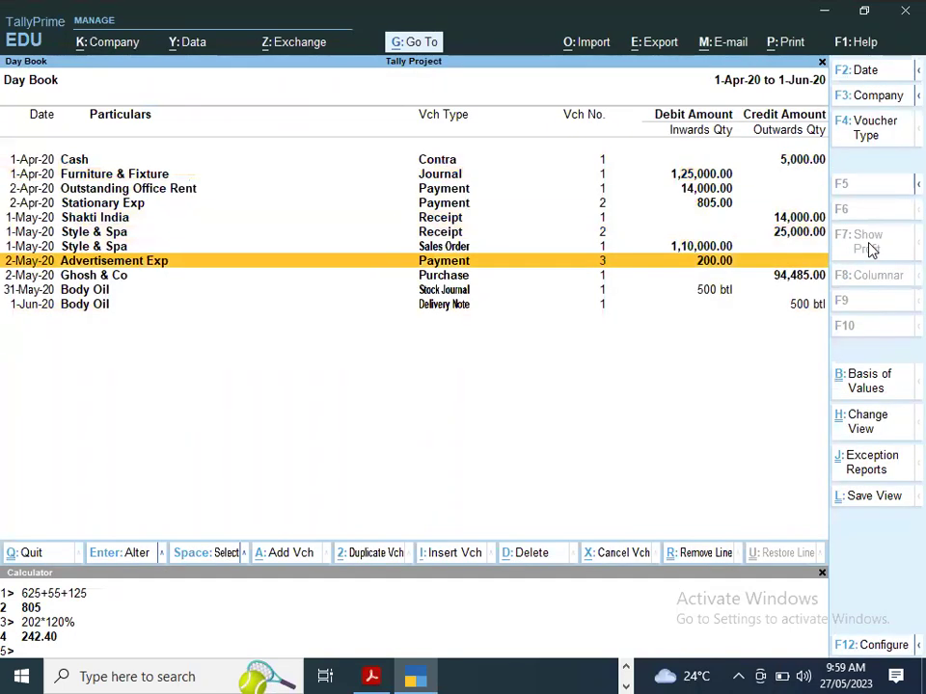
{"action": "key", "text": "Down"}
{"action": "key", "text": "Down"}
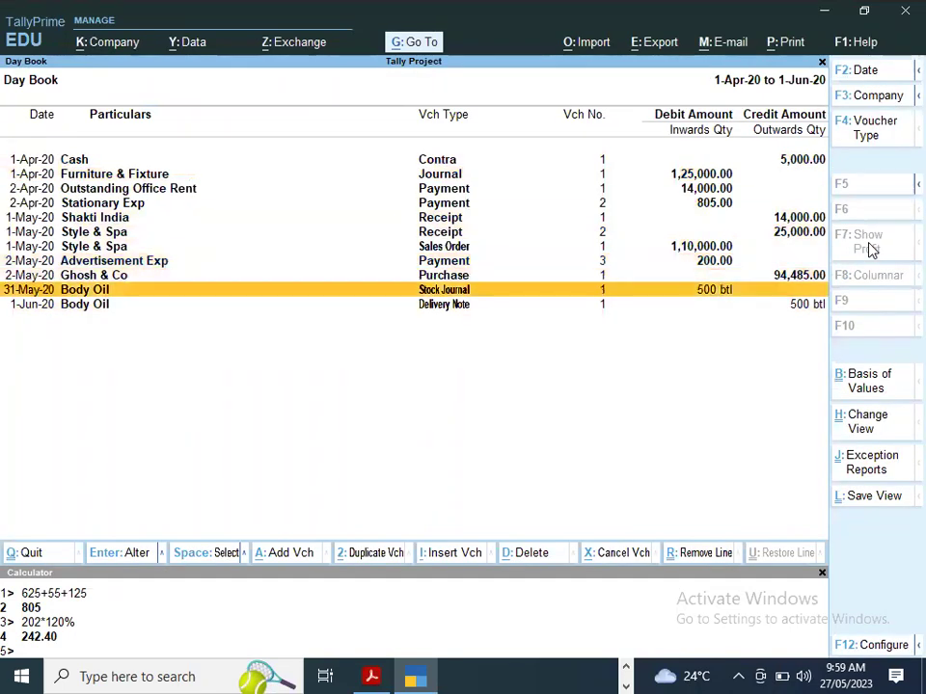
{"action": "key", "text": "Return"}
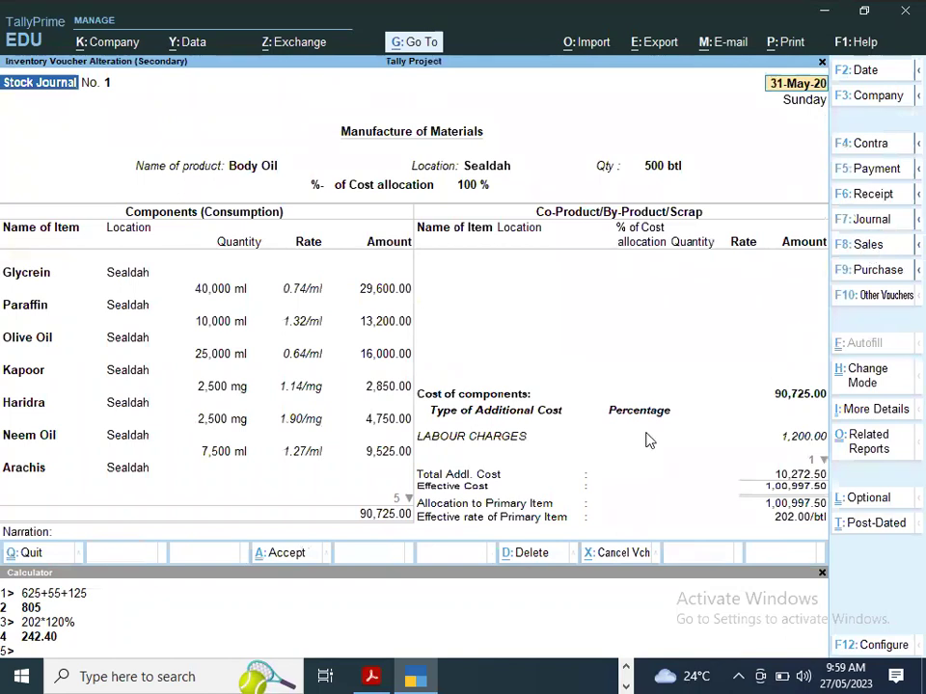
- Review the labour and electricity additional costs in the Body Oil stock journal and leave it unsaved
{"action": "left_click", "coordinate": [461, 450]}
{"action": "key", "text": "Return"}
{"action": "key", "text": "Return"}
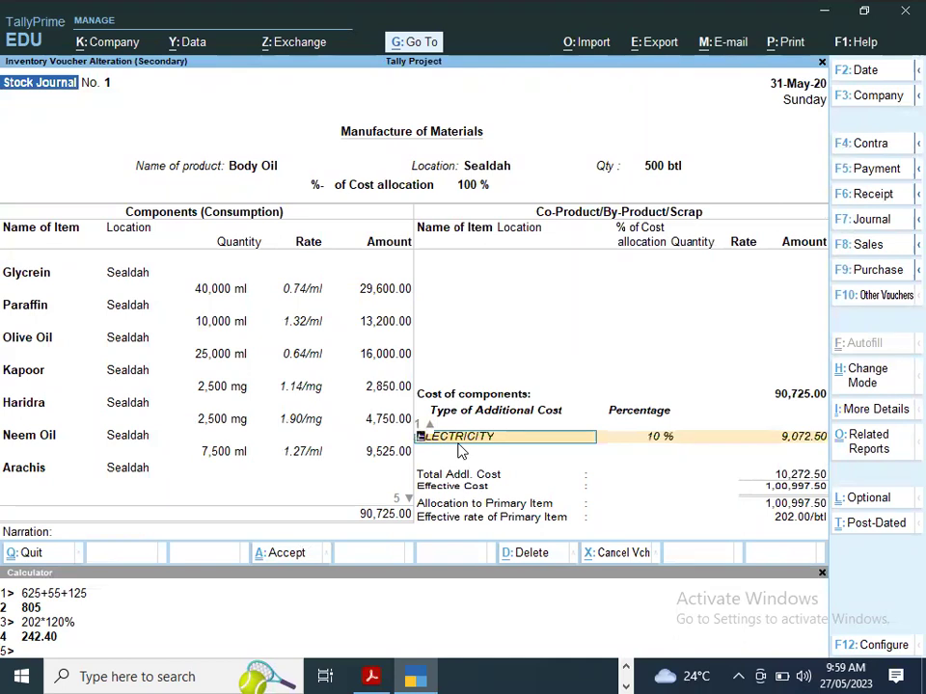
{"action": "key", "text": "Escape"}
{"action": "key", "text": "Escape"}
{"action": "key", "text": "Escape"}
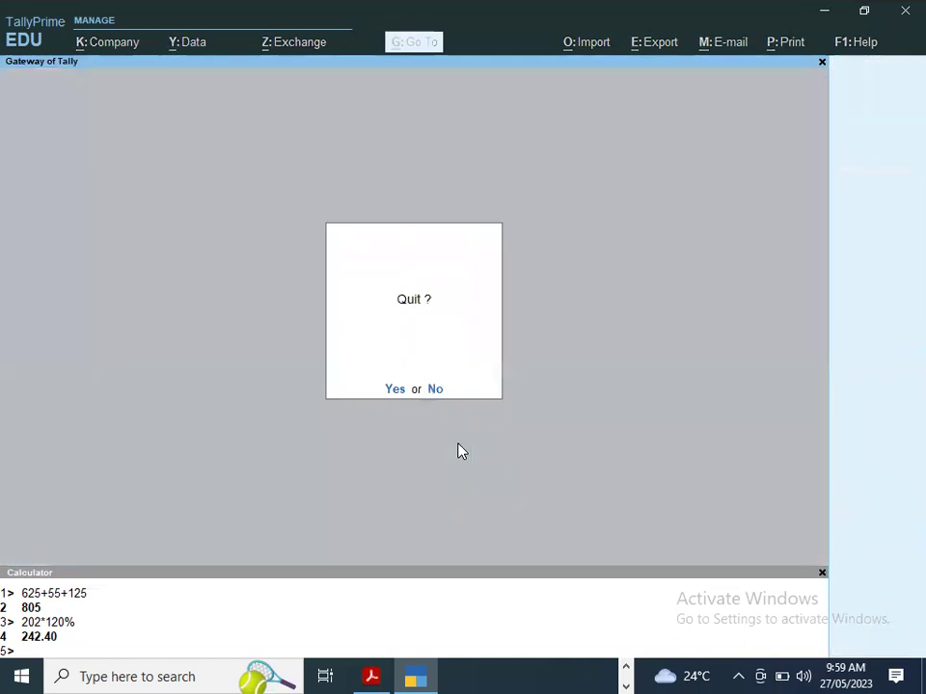
- Check transaction 14 in the Tally Project PDF, return to TallyPrime without quitting and open voucher entry
{"action": "key", "text": "alt+Tab"}
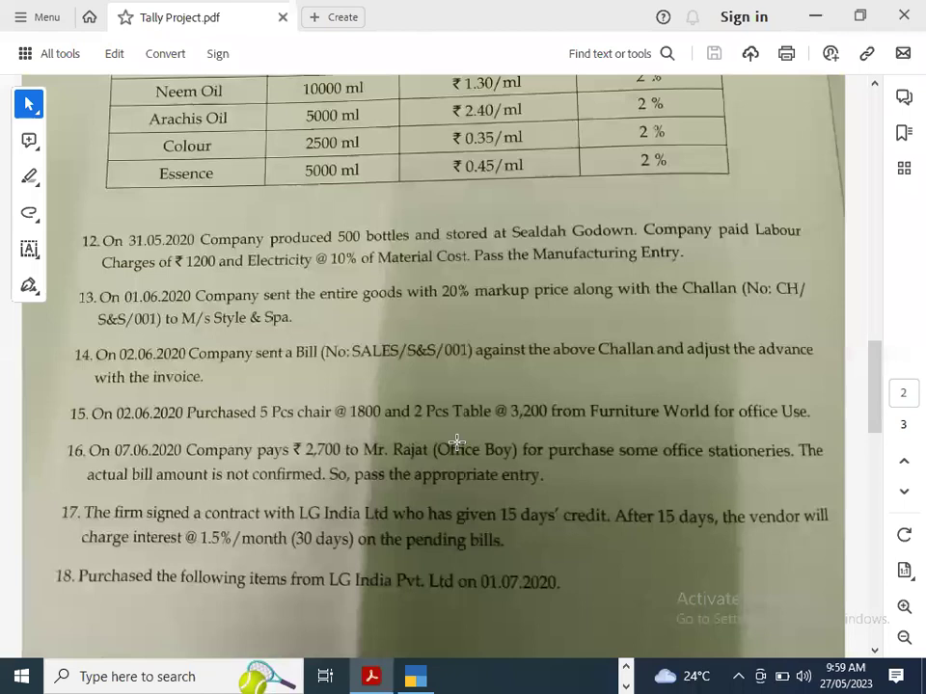
{"action": "key", "text": "alt+Tab"}
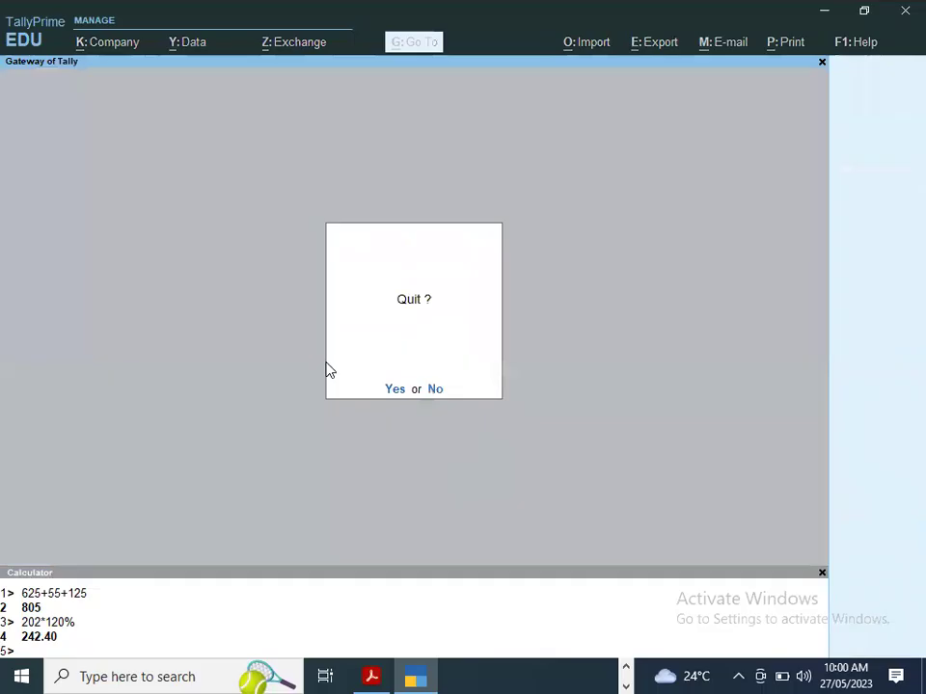
{"action": "key", "text": "n"}
{"action": "key", "text": "Down"}
{"action": "key", "text": "Down"}
{"action": "key", "text": "Down"}
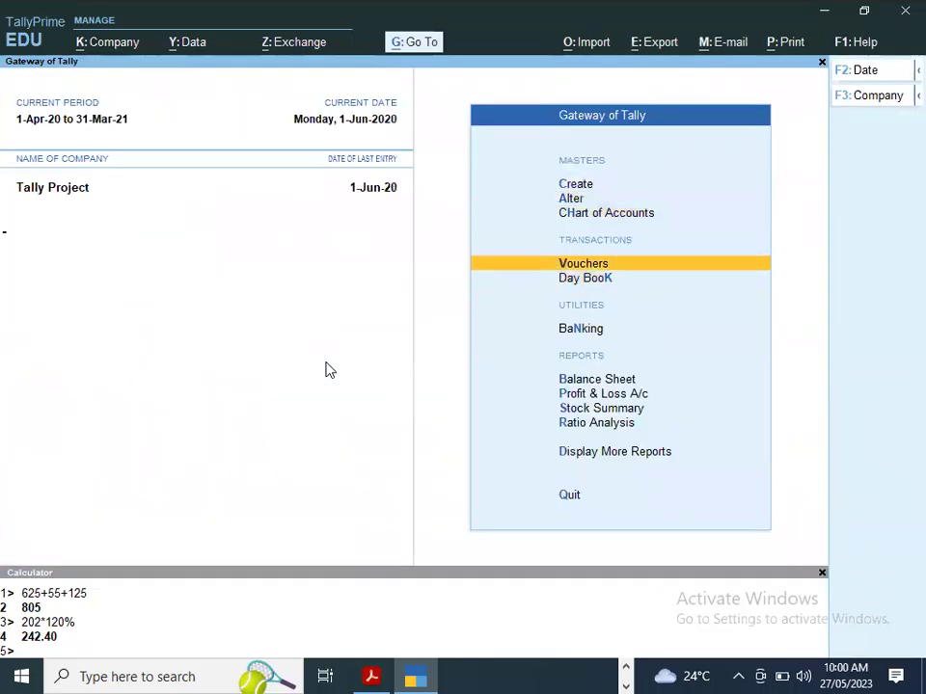
{"action": "key", "text": "Return"}
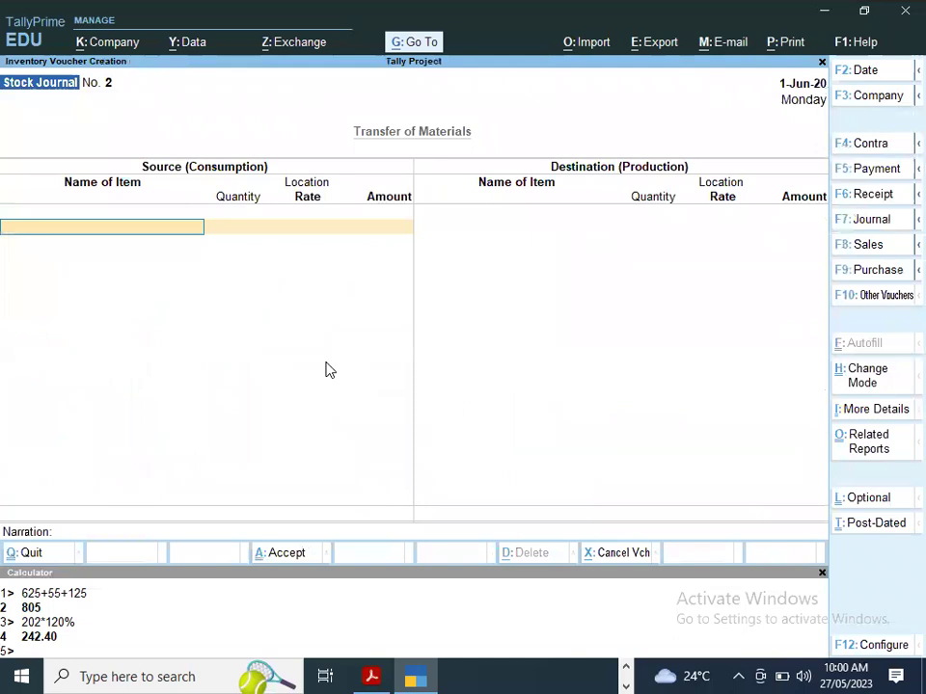
- Start a sales voucher and date it 2-Jun-20 as given for the bill in the project PDF
{"action": "left_click", "coordinate": [868, 243]}
{"action": "key", "text": "alt+Tab"}
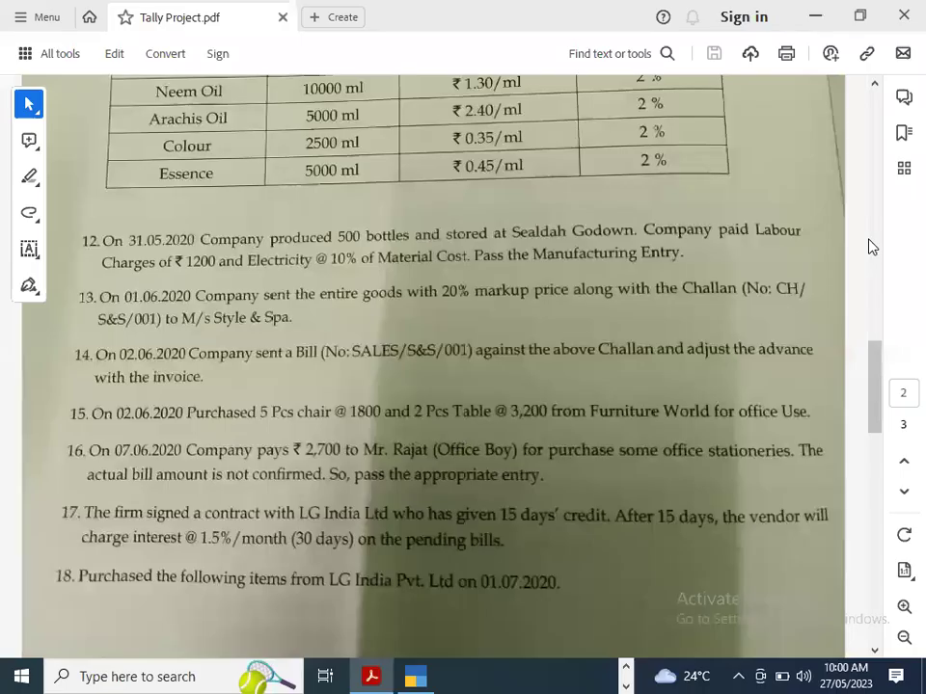
{"action": "key", "text": "alt+Tab"}
{"action": "key", "text": "F2"}
{"action": "type", "text": "2-Jun-20"}
{"action": "key", "text": "Return"}
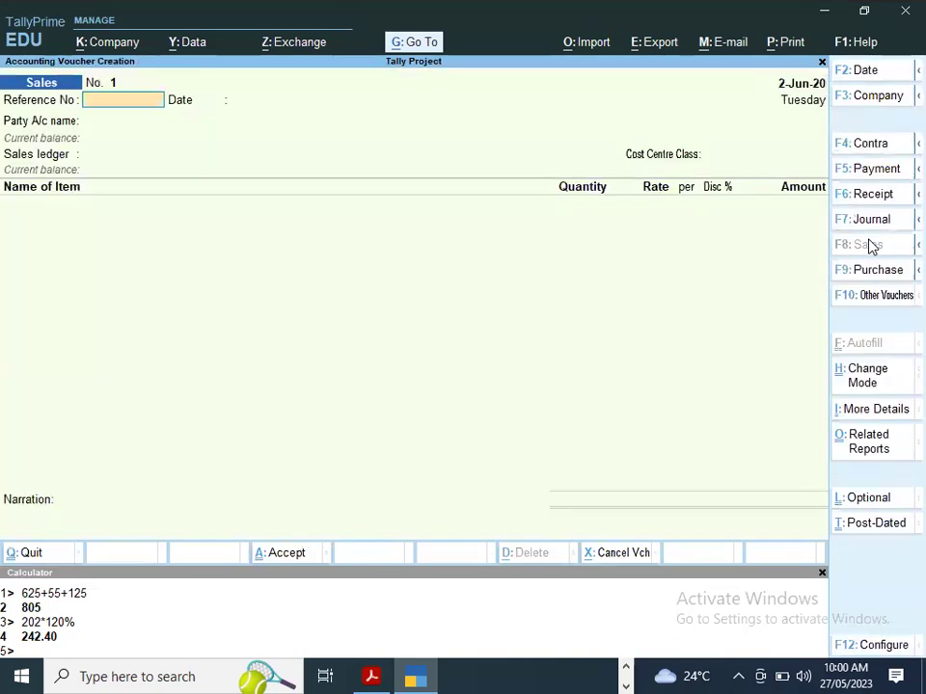
- Enter S&s/001 as the sales voucher's reference number and keep 2-Jun-20 as the reference date
{"action": "key", "text": "alt+Tab"}
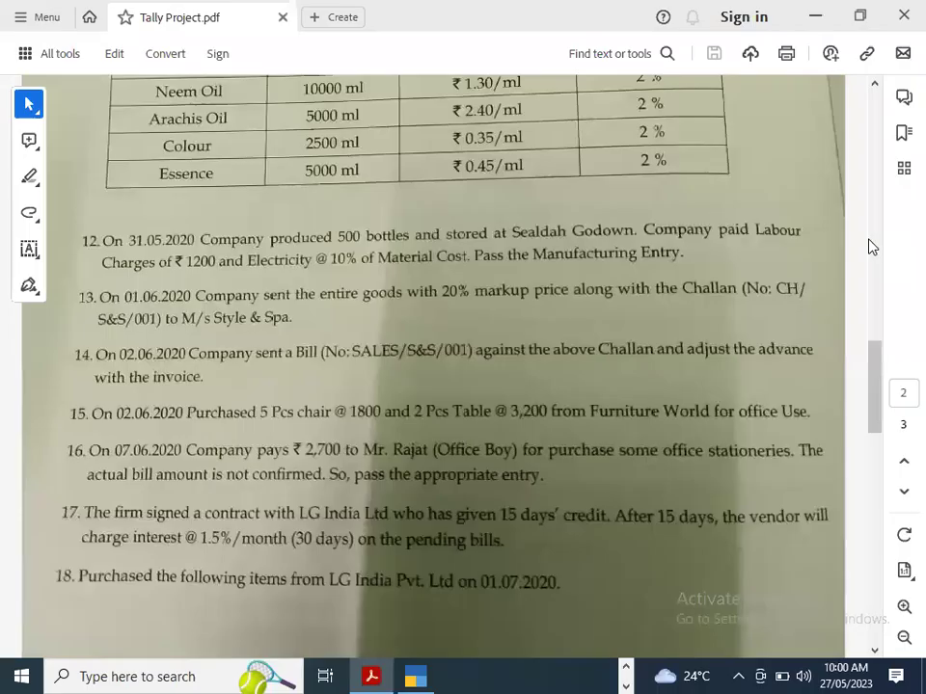
{"action": "key", "text": "alt+Tab"}
{"action": "type", "text": "S&"}
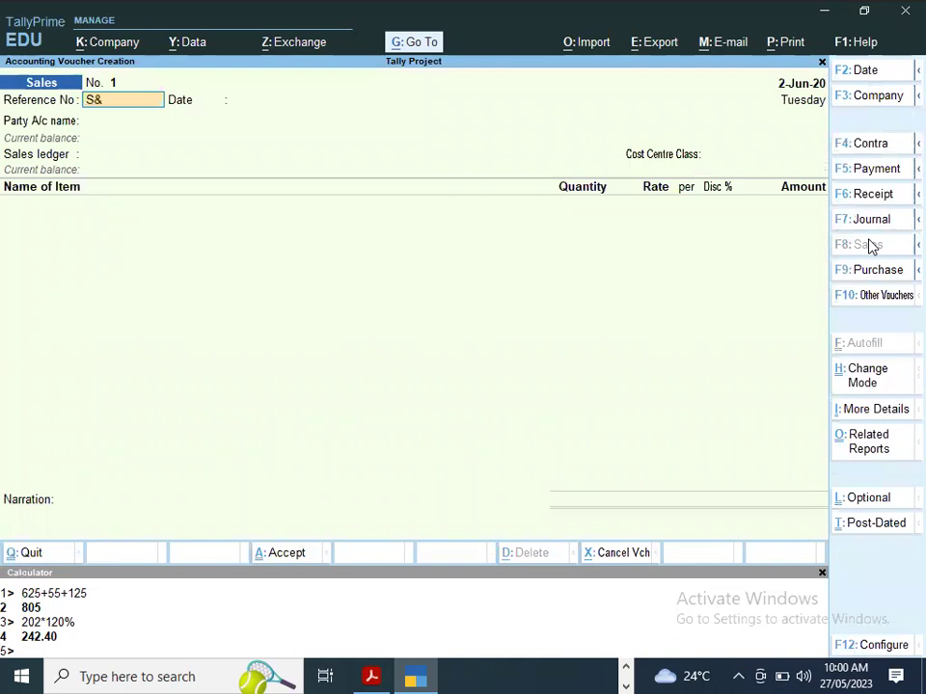
{"action": "type", "text": "s/001"}
{"action": "key", "text": "Return"}
{"action": "key", "text": "Return"}
- Choose Style & Spa as the party, link delivery note 1 of 1-Jun-20, and accept the dispatch and party details
{"action": "key", "text": "Down"}
{"action": "key", "text": "Down"}
{"action": "key", "text": "Down"}
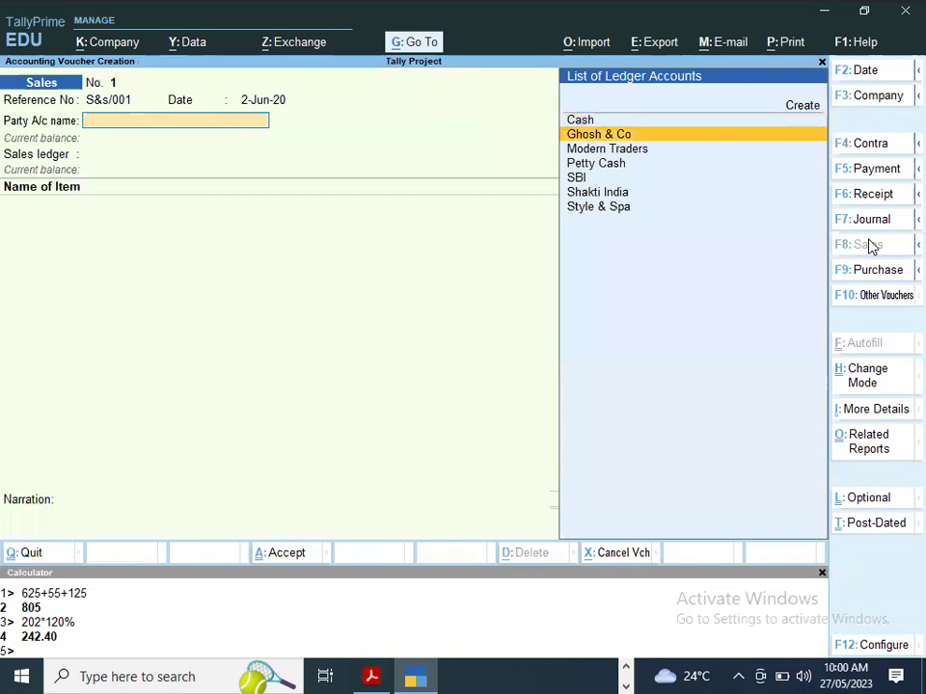
{"action": "key", "text": "Down"}
{"action": "key", "text": "Down"}
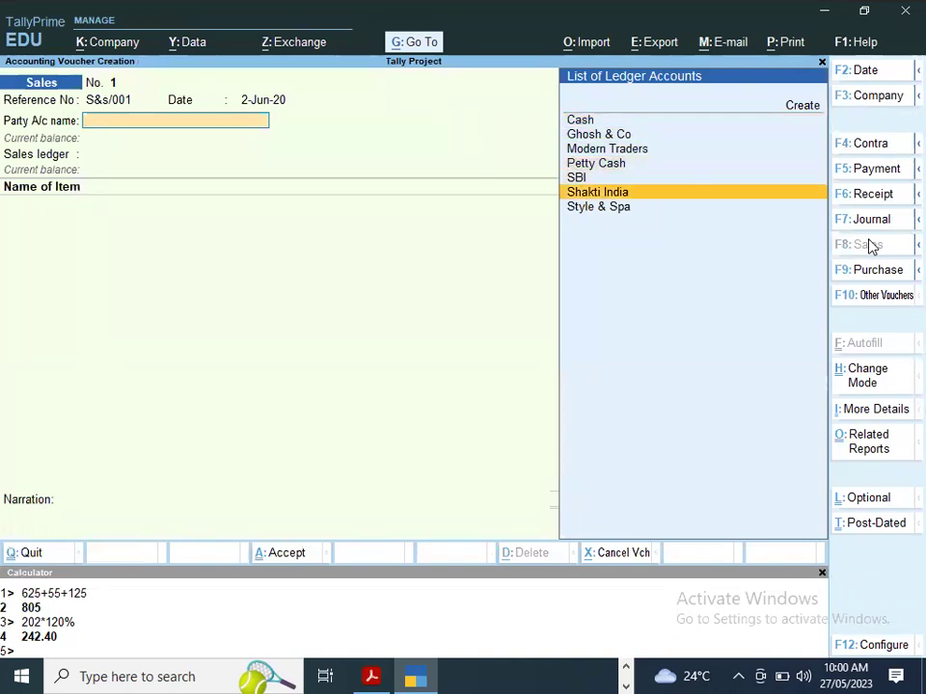
{"action": "key", "text": "Down"}
{"action": "key", "text": "Return"}
{"action": "key", "text": "Down"}
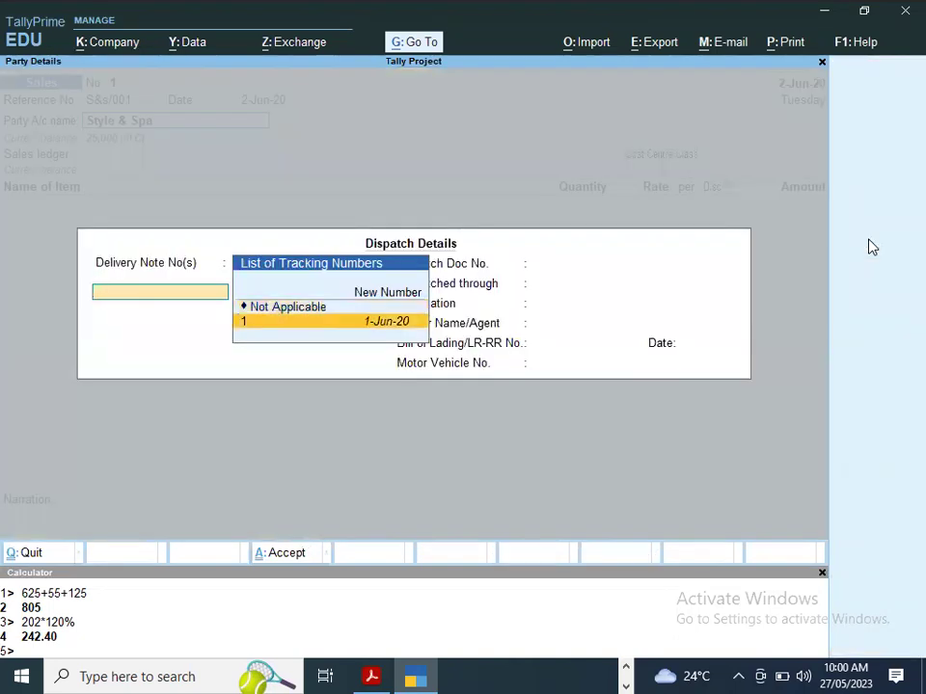
{"action": "key", "text": "Return"}
{"action": "key", "text": "ctrl+a"}
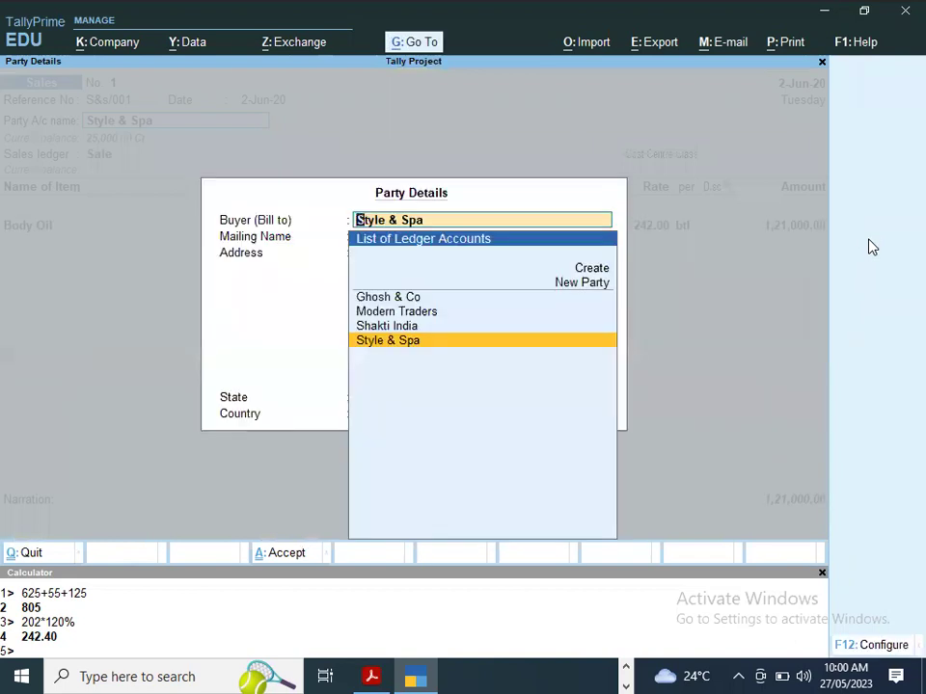
{"action": "key", "text": "ctrl+a"}
- Accept the Sale ledger and the Body Oil line with its allocations, then end the item list
{"action": "key", "text": "Return"}
{"action": "key", "text": "Return"}
{"action": "key", "text": "Return"}
{"action": "key", "text": "Return"}
{"action": "key", "text": "Return"}
{"action": "key", "text": "Return"}
{"action": "key", "text": "Return"}
{"action": "key", "text": "Return"}
{"action": "key", "text": "Return"}
{"action": "key", "text": "Return"}
{"action": "key", "text": "Return"}
{"action": "key", "text": "Return"}
{"action": "key", "text": "Return"}
{"action": "key", "text": "Return"}
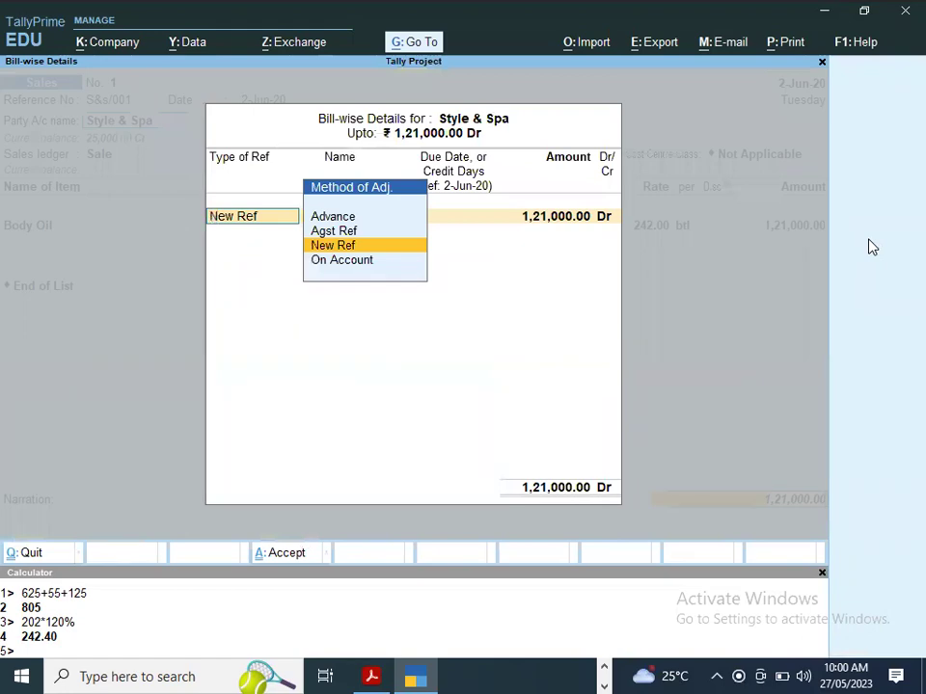
- Adjust the Style & Spa bill as Agst Ref against pending advance 001, accepting the full 1,21,000.00
{"action": "key", "text": "alt+Tab"}
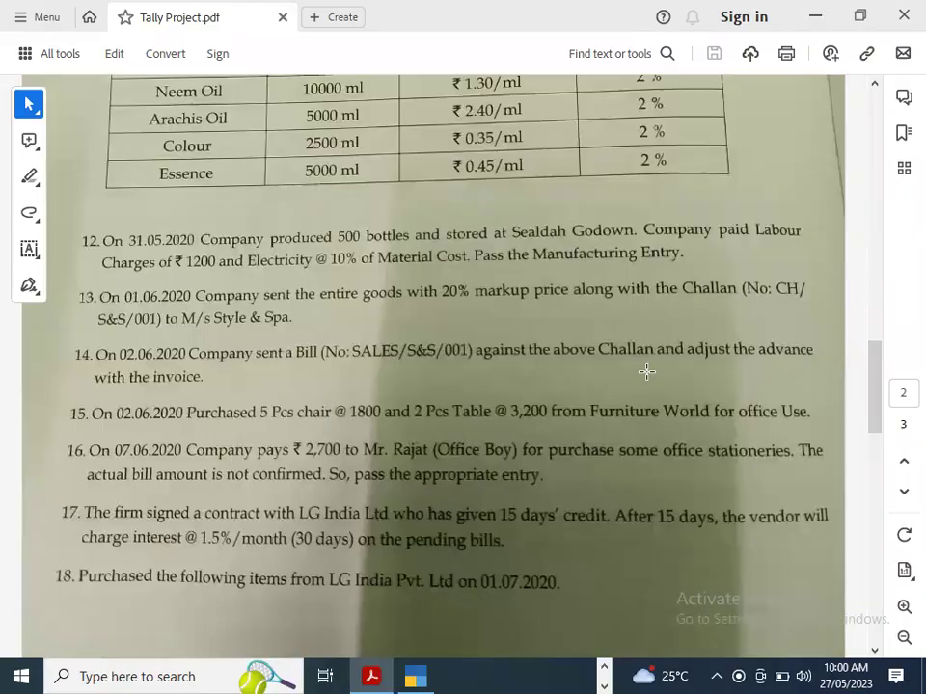
{"action": "key", "text": "alt+Tab"}
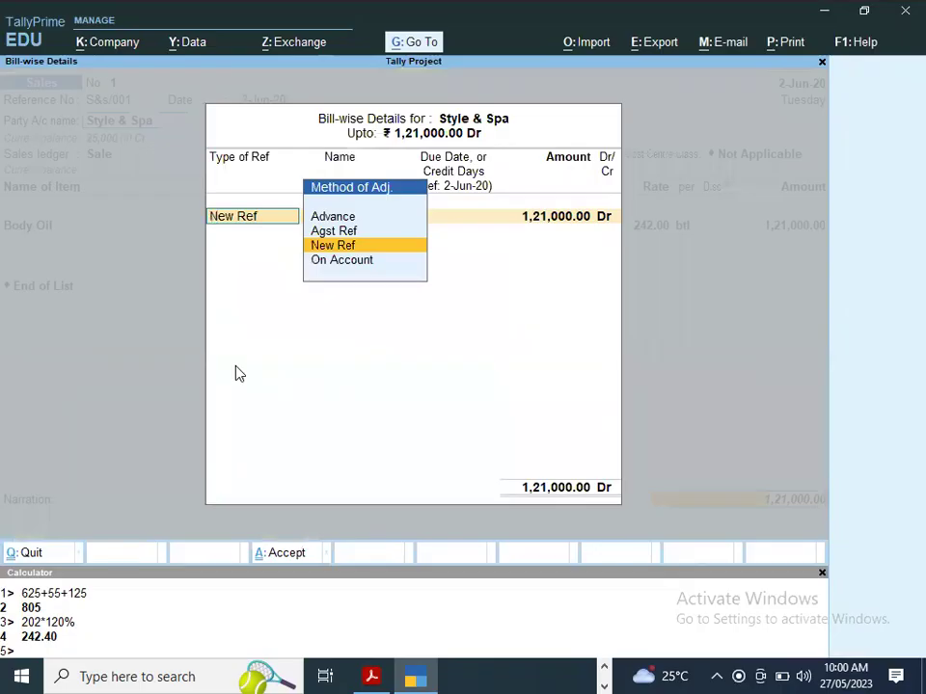
{"action": "key", "text": "Up"}
{"action": "key", "text": "Return"}
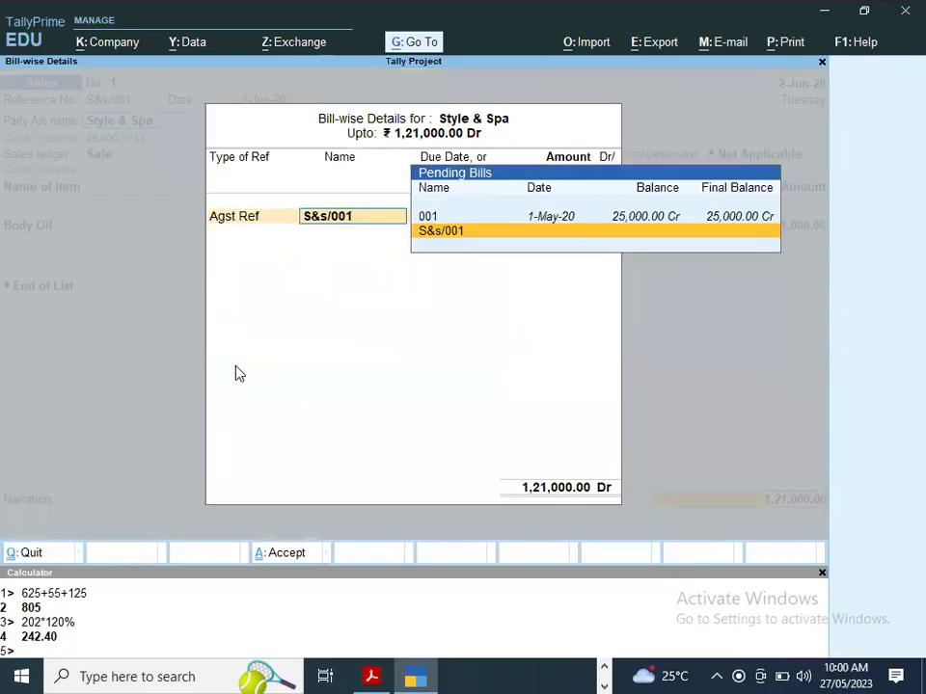
{"action": "key", "text": "Up"}
{"action": "key", "text": "Return"}
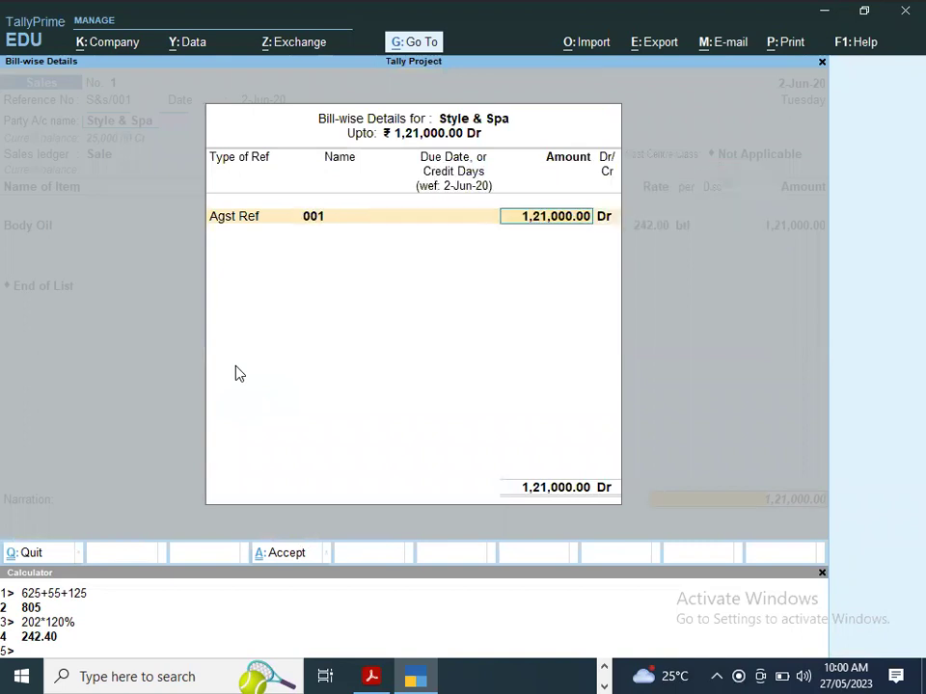
{"action": "key", "text": "Return"}
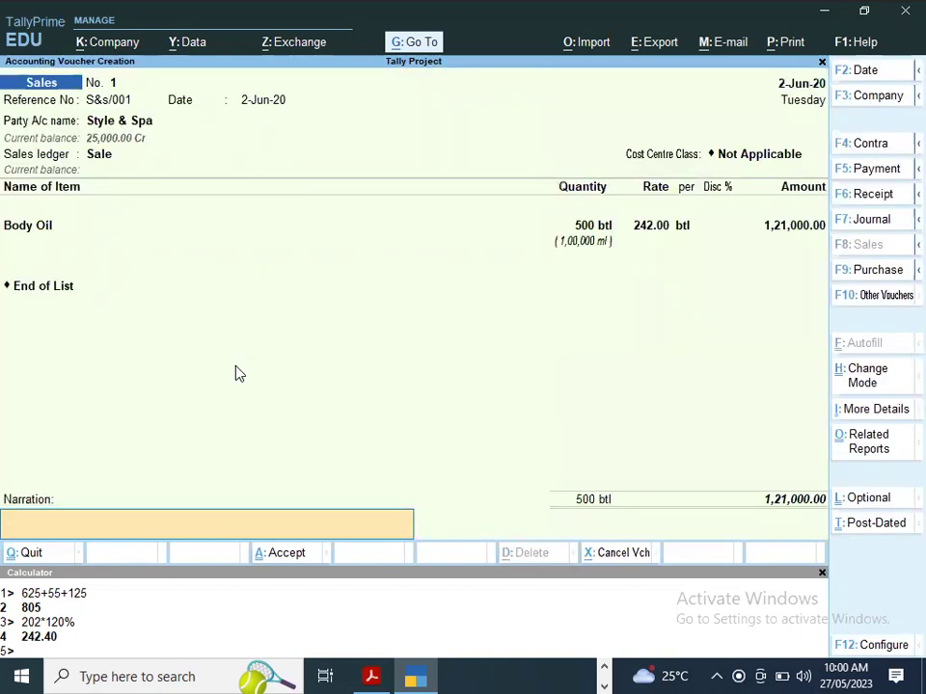
- Reopen the Style & Spa bill-wise details and set the amount adjusted against advance 001 to 25,000
{"action": "key", "text": "Up"}
{"action": "key", "text": "Up"}
{"action": "key", "text": "Up"}
{"action": "key", "text": "Return"}
{"action": "key", "text": "Return"}
{"action": "key", "text": "Return"}
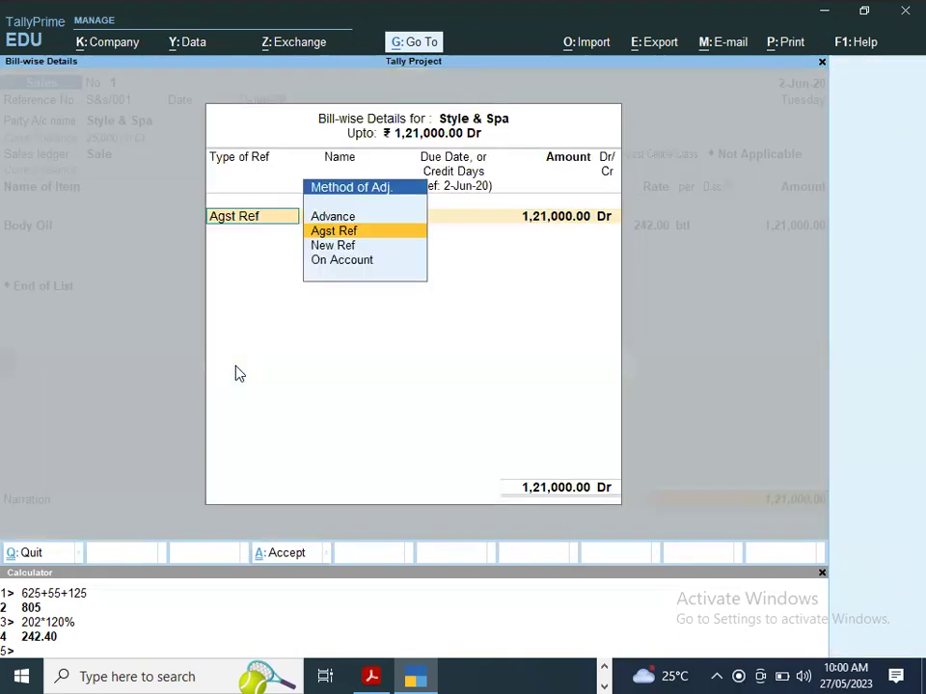
{"action": "key", "text": "Return"}
{"action": "key", "text": "Return"}
{"action": "type", "text": "25000"}
{"action": "key", "text": "Return"}
{"action": "key", "text": "Return"}
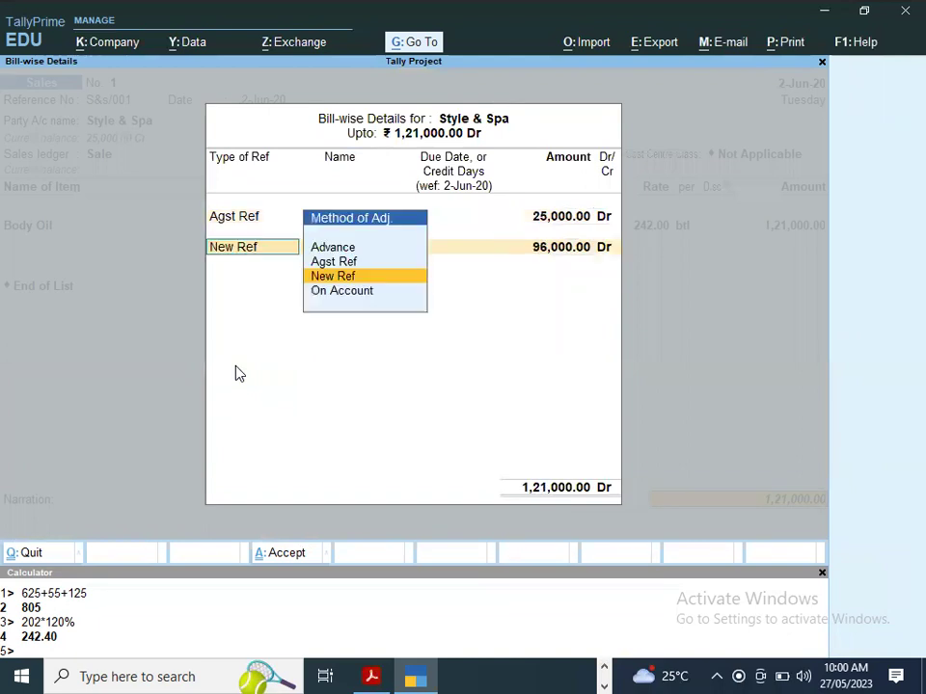
- Assign the remaining 96,000.00 to New Ref S&s/001 and save the sales voucher without a narration
{"action": "key", "text": "Return"}
{"action": "key", "text": "Return"}
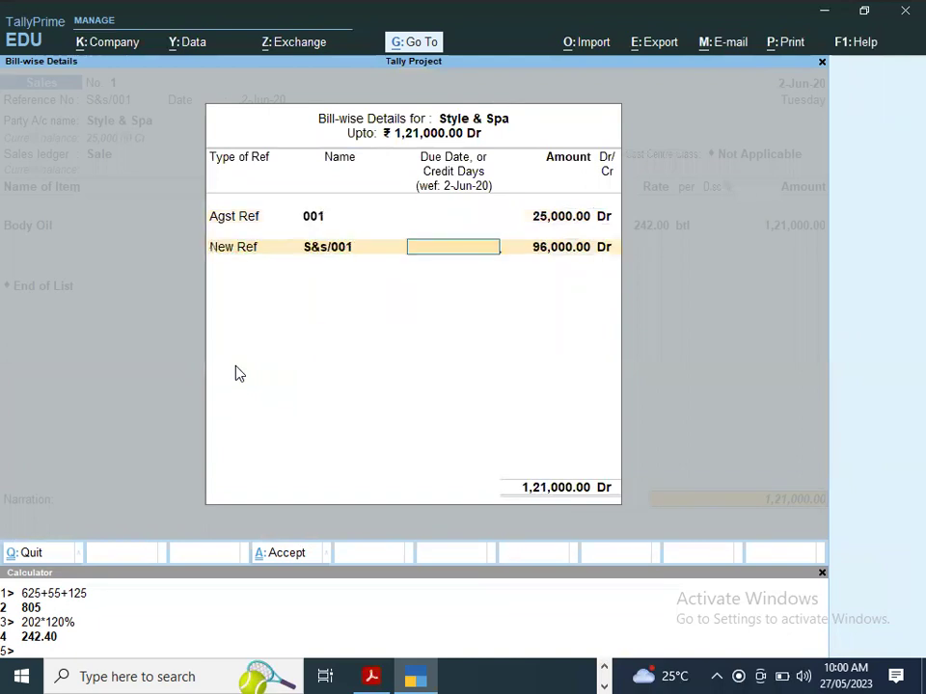
{"action": "key", "text": "Return"}
{"action": "key", "text": "Return"}
{"action": "key", "text": "Return"}
{"action": "key", "text": "Return"}
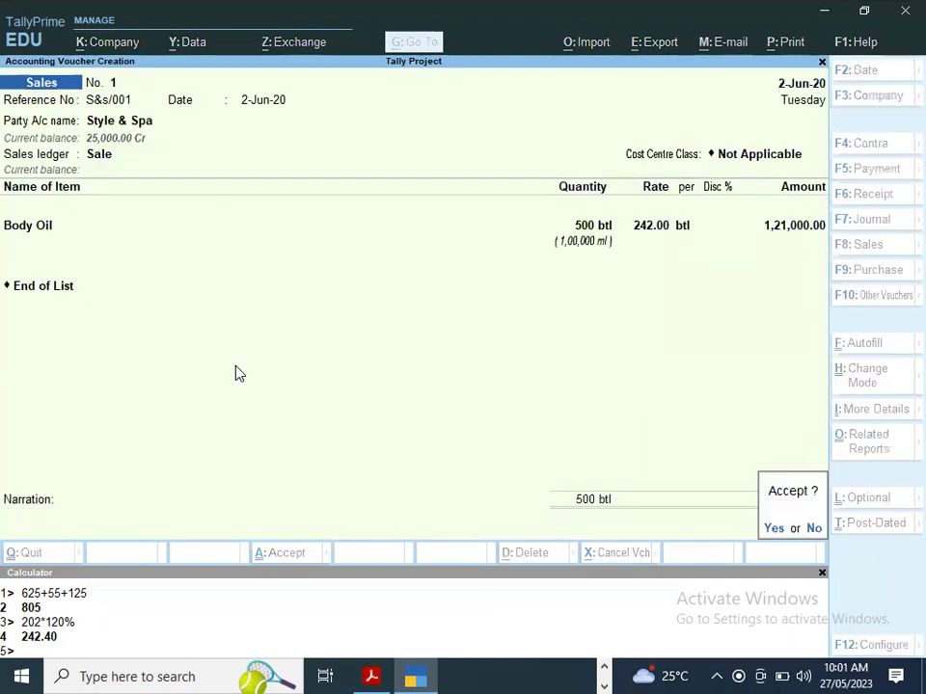
{"action": "key", "text": "Return"}
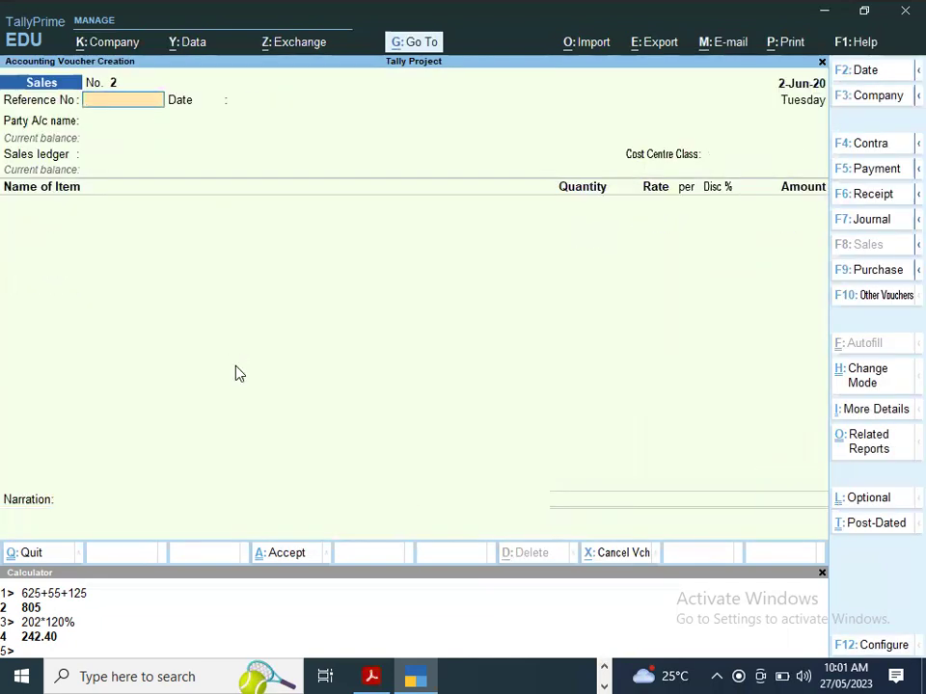
- Read transaction 15 on the Furniture World chair and table purchase in the project PDF, then return to TallyPrime
{"action": "key", "text": "alt+Tab"}
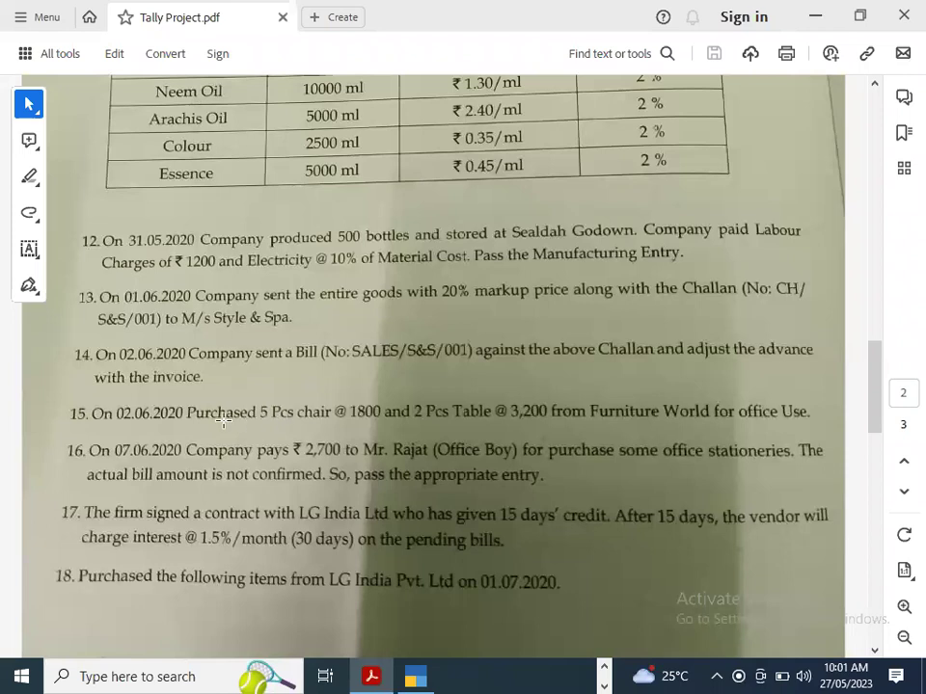
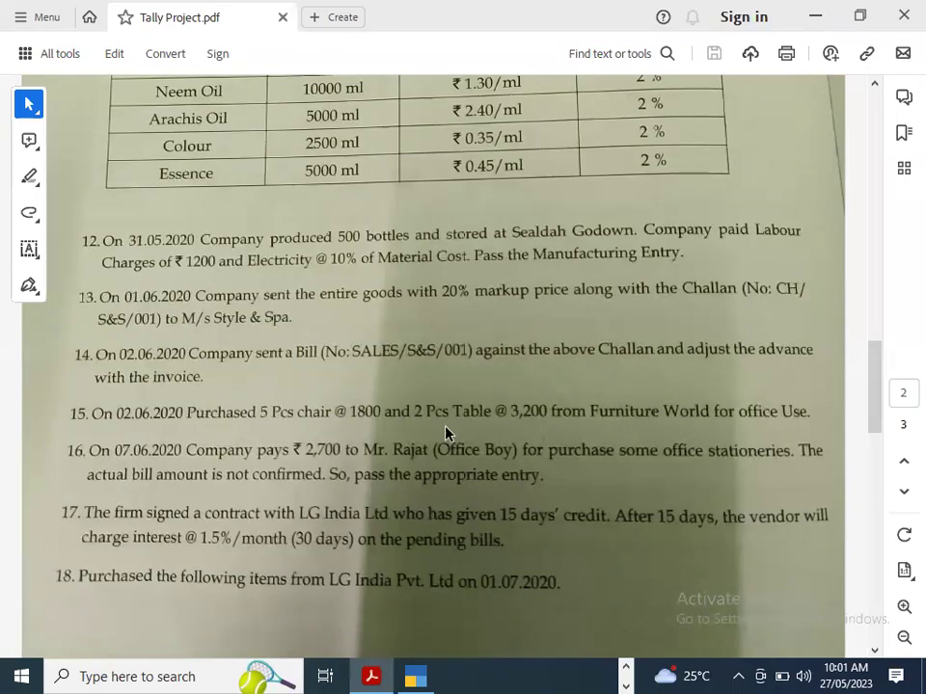
{"action": "key", "text": "alt+Tab"}
{"action": "key", "text": "alt+Tab"}
{"action": "key", "text": "alt+Tab"}
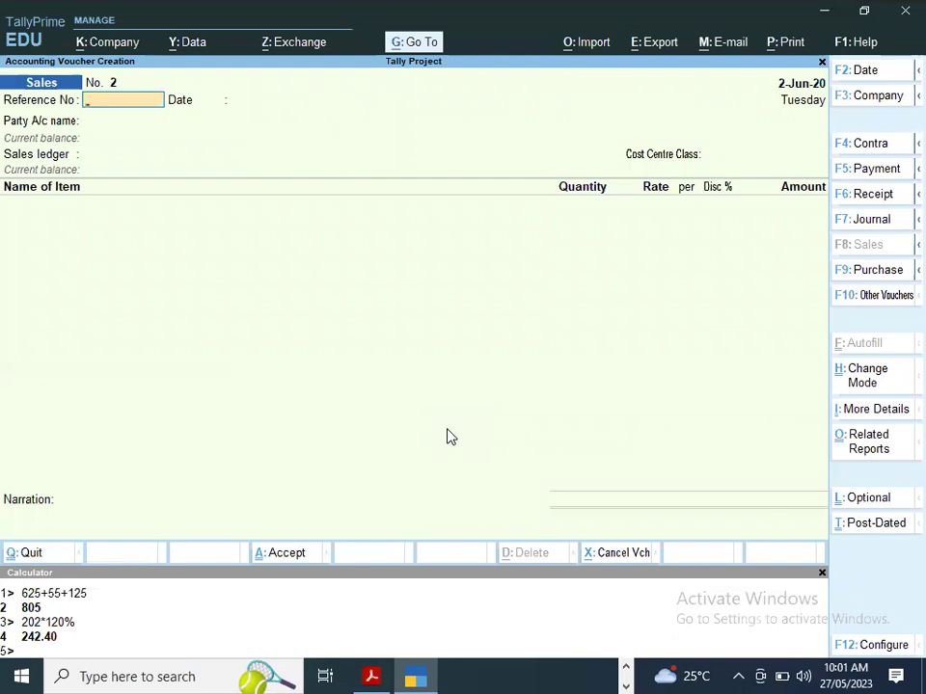
{"action": "key", "text": "F6"}
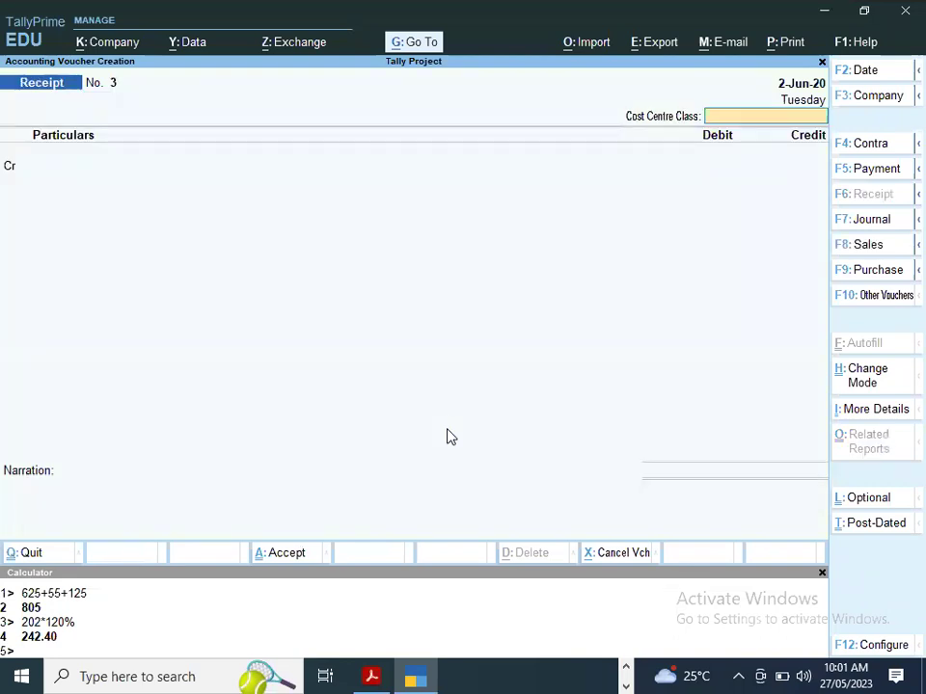
{"action": "key", "text": "alt+Tab"}
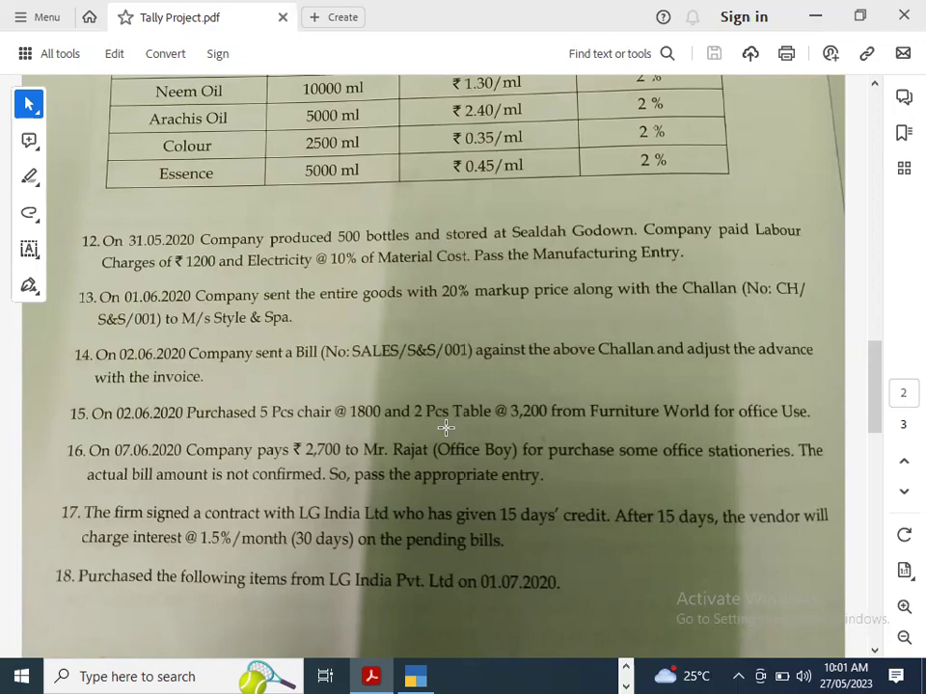
{"action": "key", "text": "alt+Tab"}
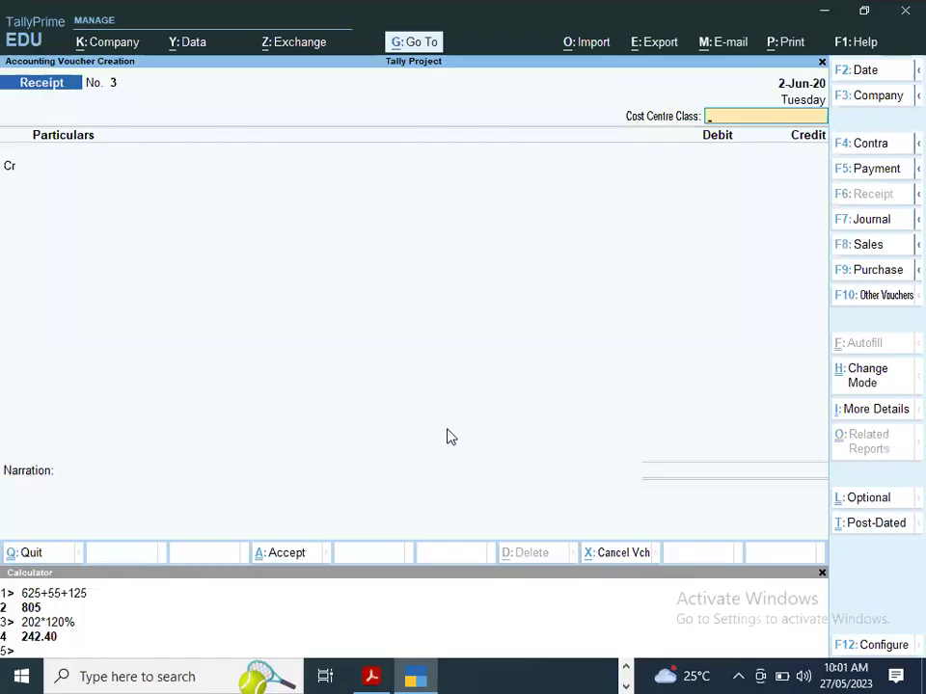
{"action": "key", "text": "F8"}
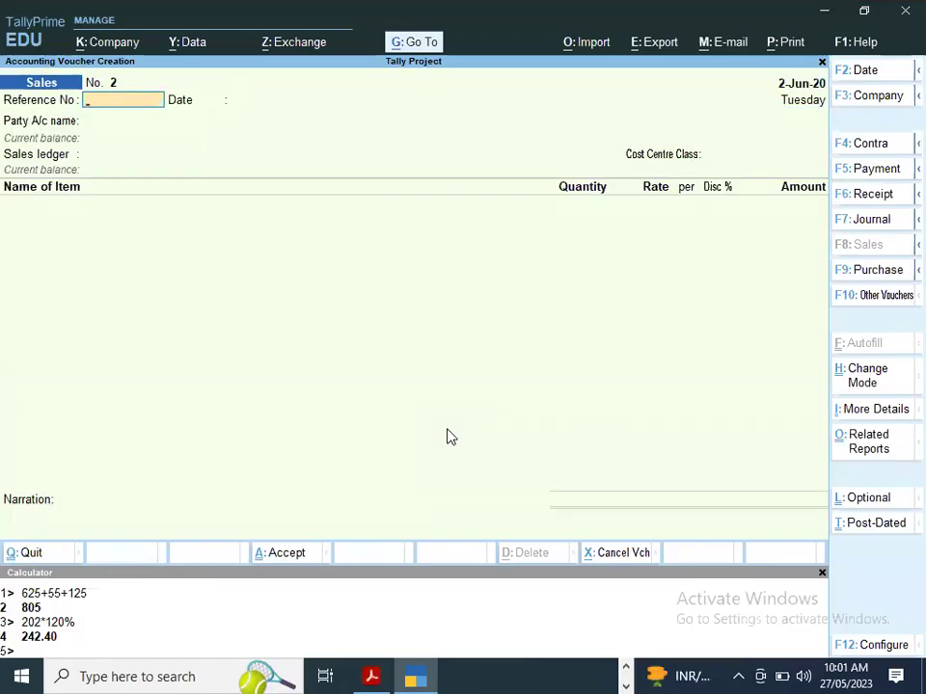
- Change the new voucher to a Journal without a reference number and debit the Furniture & Fixture ledger
{"action": "key", "text": "alt+Tab"}
{"action": "key", "text": "alt+Tab"}
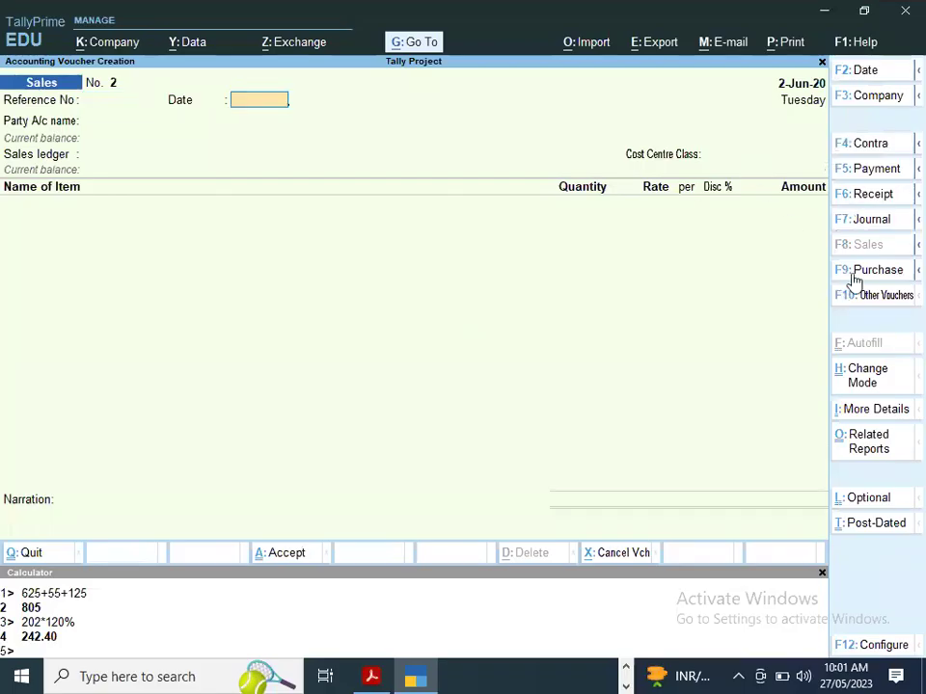
{"action": "left_click", "coordinate": [861, 221]}
{"action": "key", "text": "Return"}
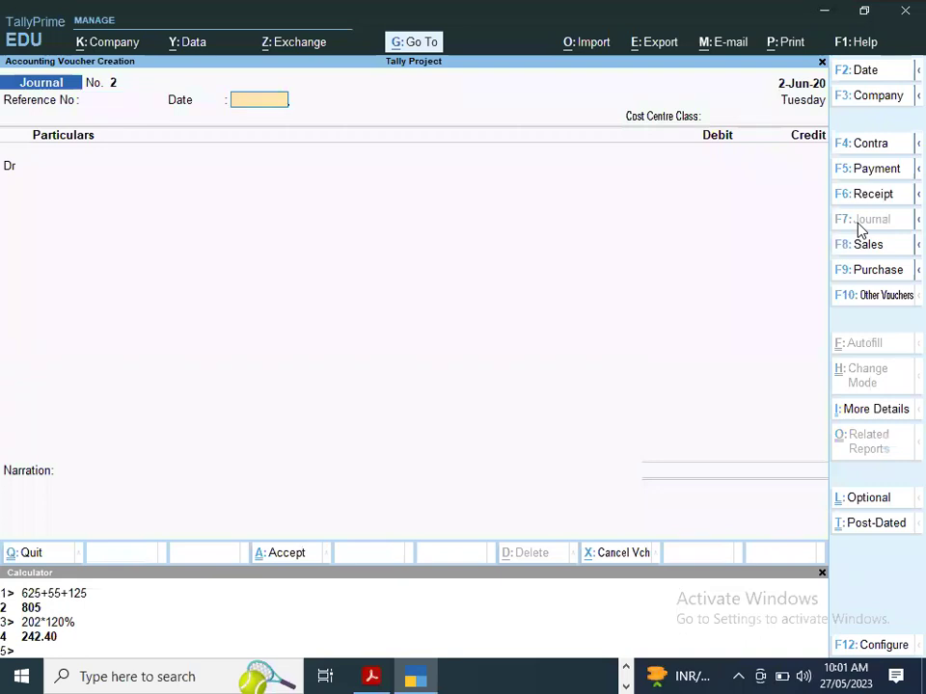
{"action": "key", "text": "Return"}
{"action": "type", "text": "FUR"}
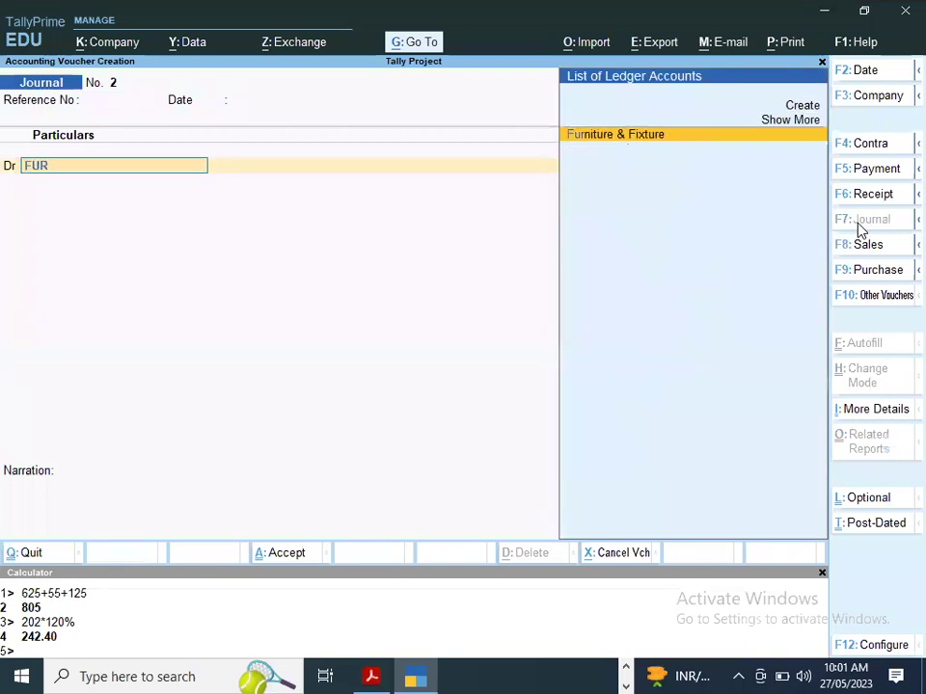
{"action": "key", "text": "Return"}
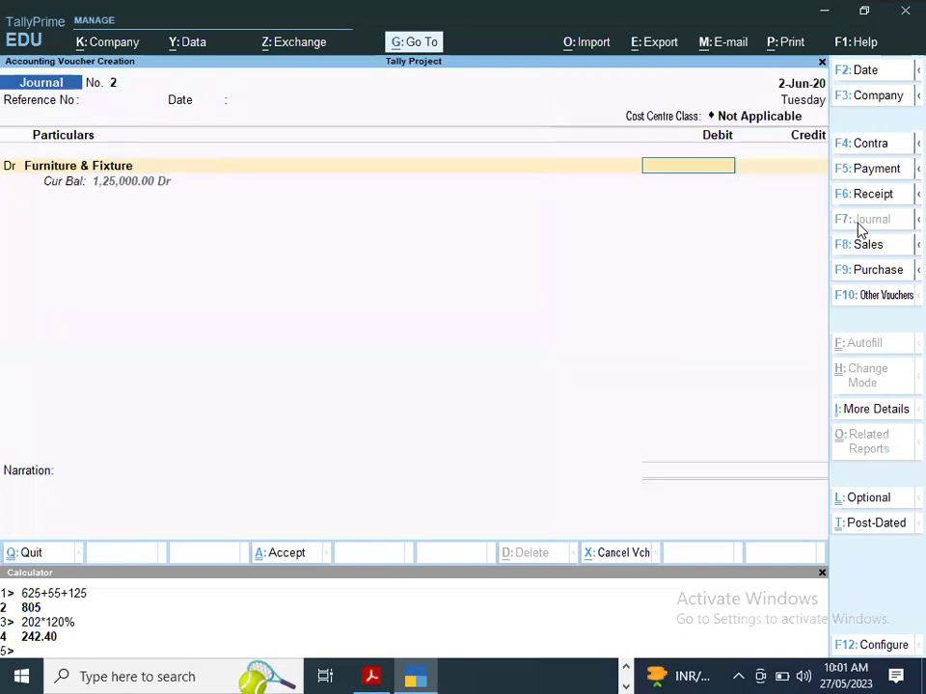
- Set the Furniture & Fixture debit to 15400, based on the chair and table prices in transaction 15 of the project PDF
{"action": "key", "text": "alt+Tab"}
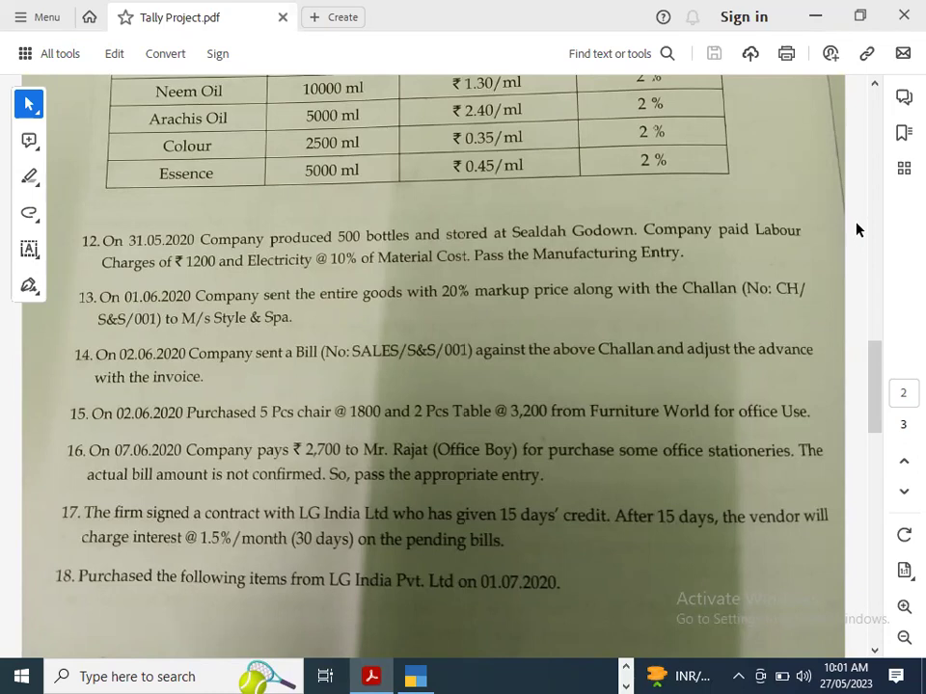
{"action": "key", "text": "alt+Tab"}
{"action": "type", "text": "15"}
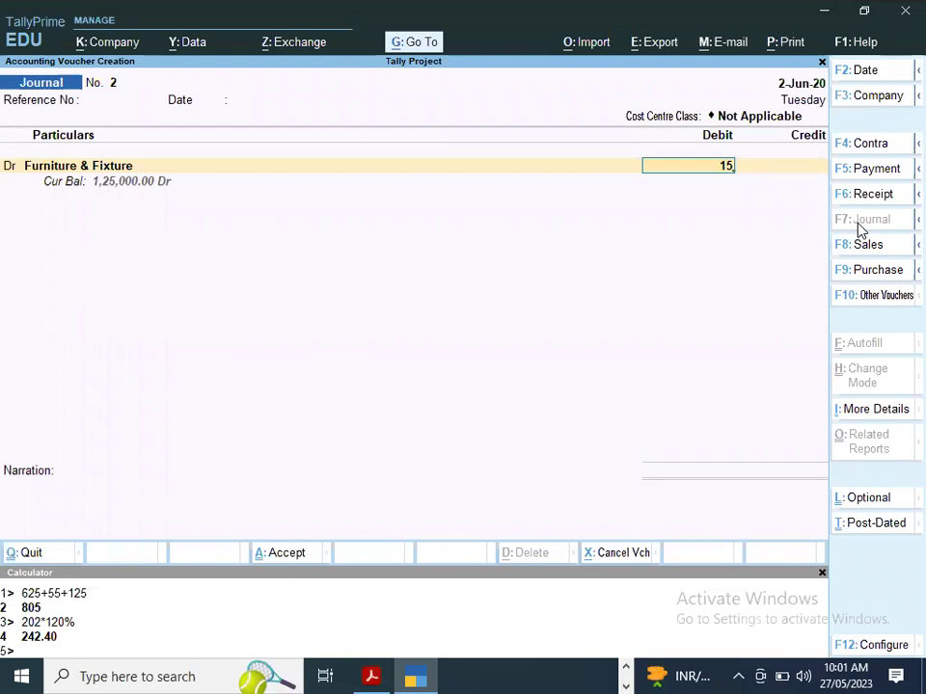
{"action": "type", "text": "400"}
{"action": "key", "text": "alt+Tab"}
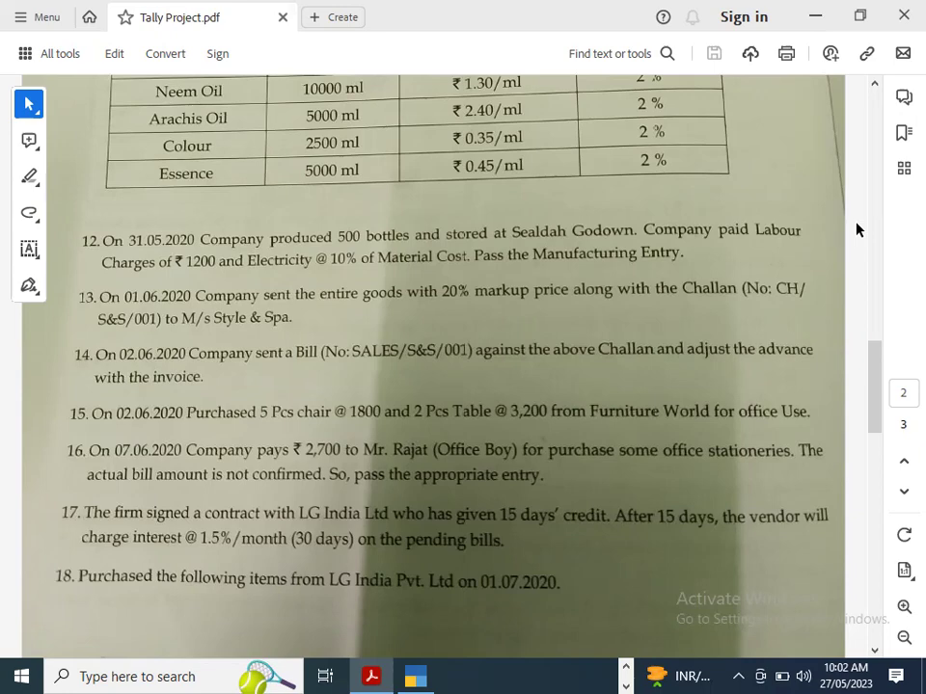
{"action": "key", "text": "alt+Tab"}
{"action": "key", "text": "Return"}
{"action": "key", "text": "Return"}
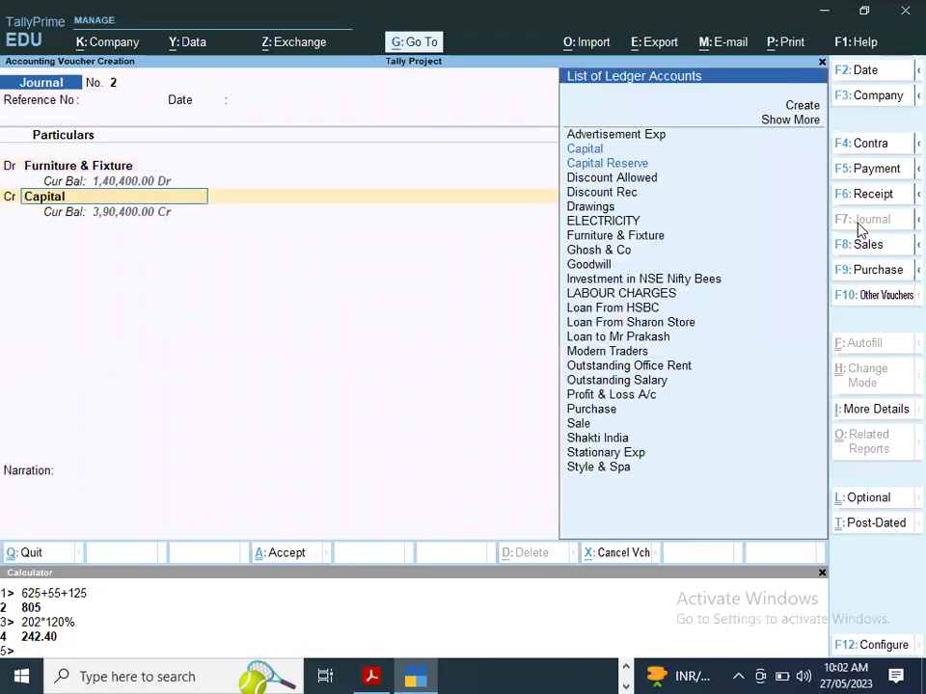
- Create the ledger FURNITURE WORLD under Sundry Creditors with bill-by-bill balances for the journal's credit line
{"action": "key", "text": "alt+c"}
{"action": "type", "text": "FURNI"}
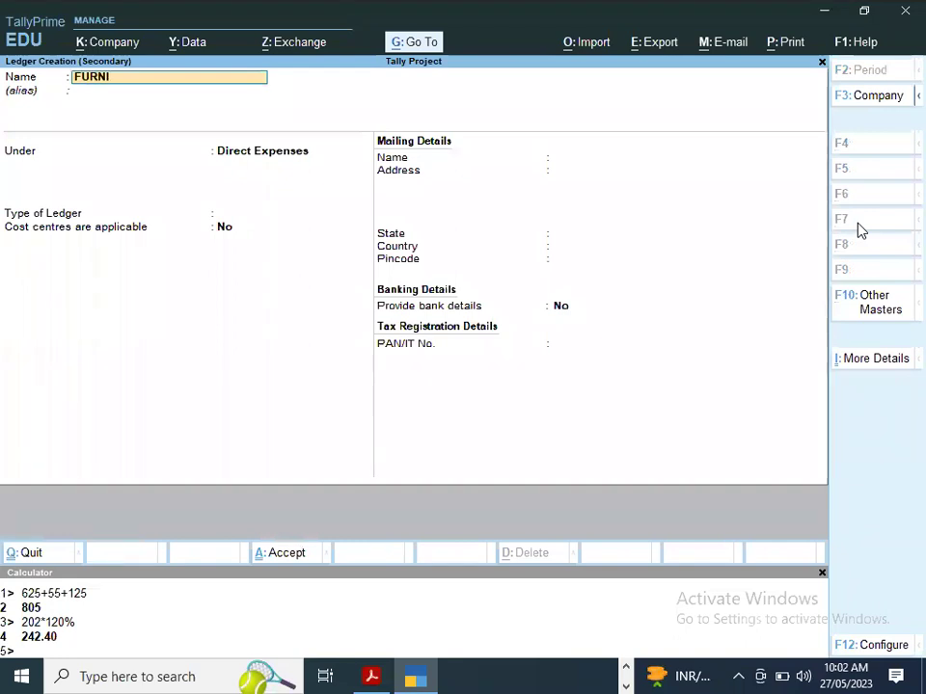
{"action": "type", "text": "TURE WORLD"}
{"action": "key", "text": "Return"}
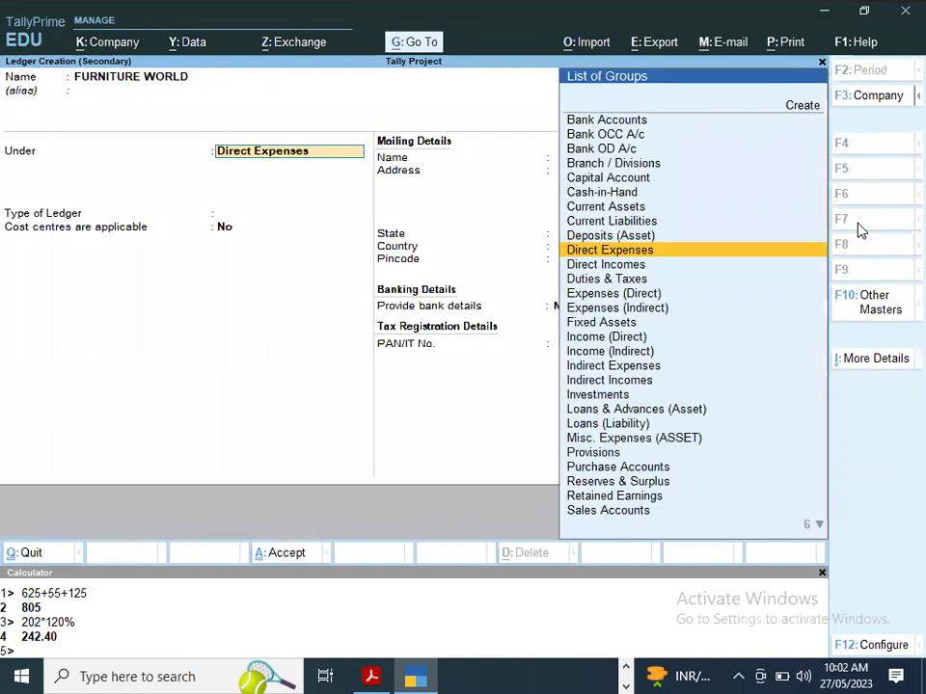
{"action": "type", "text": "SU"}
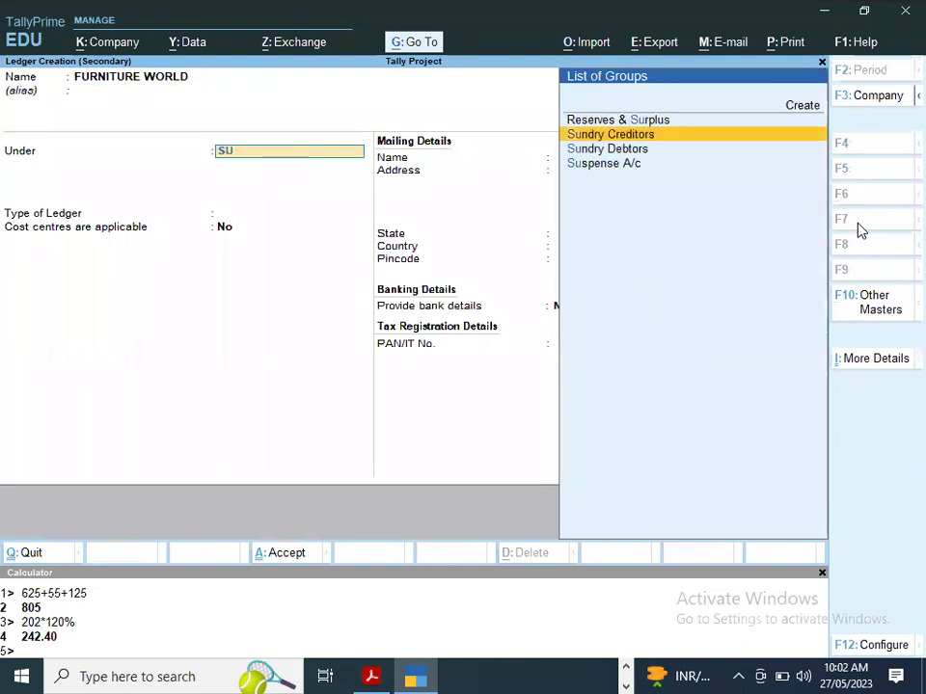
{"action": "key", "text": "Down"}
{"action": "key", "text": "Up"}
{"action": "key", "text": "Return"}
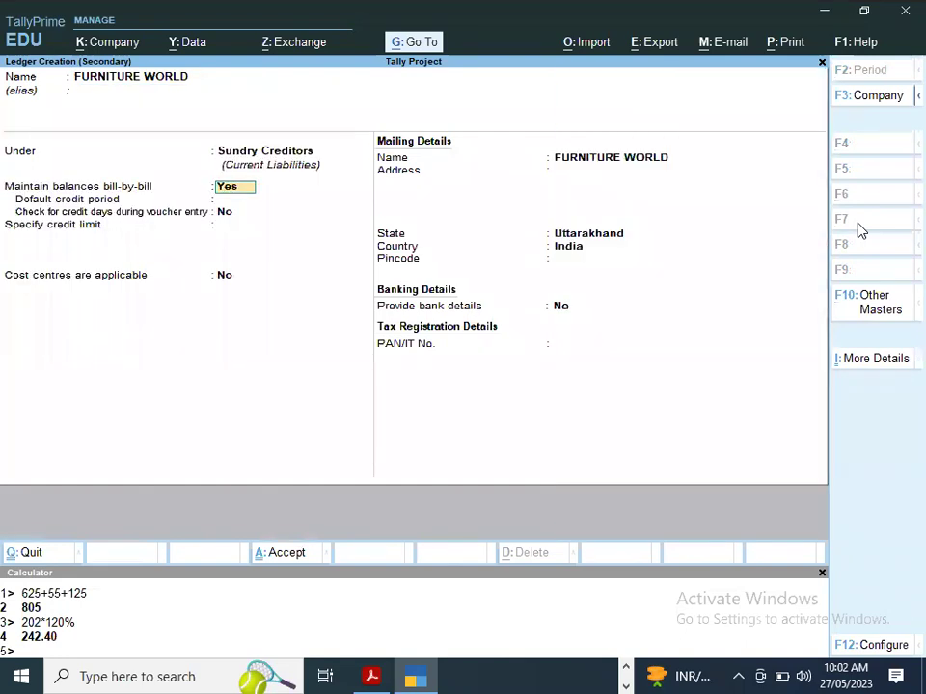
{"action": "key", "text": "ctrl+a"}
{"action": "key", "text": "Return"}
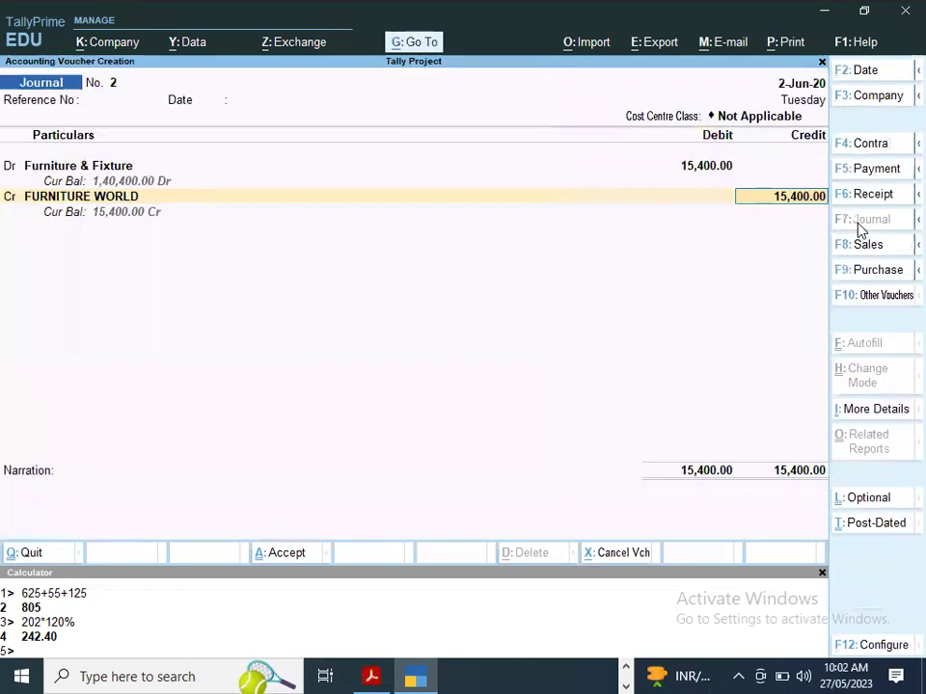
- Check the entry against the project PDF and save the Furniture World journal voucher with a 15,400.00 credit
{"action": "key", "text": "alt+Tab"}
{"action": "key", "text": "alt+Tab"}
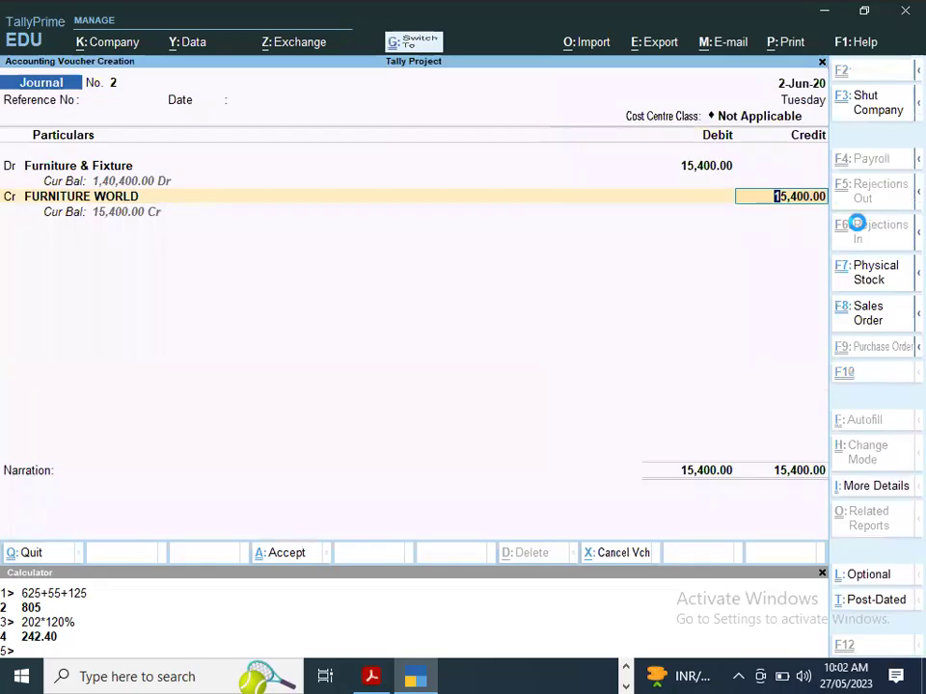
{"action": "key", "text": "ctrl+a"}
- Read transaction 16 on the office stationery payment in the project PDF, then show the inactive voucher types in TallyPrime
{"action": "key", "text": "alt+Tab"}
{"action": "scroll", "coordinate": [858, 230], "scroll_direction": "down", "scroll_amount": 1}
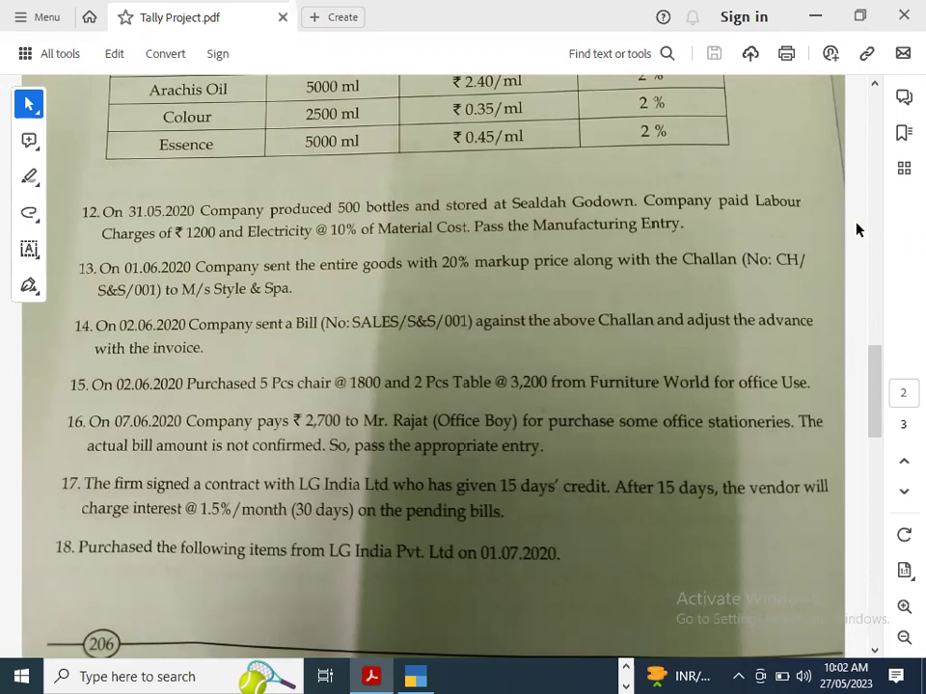
{"action": "key", "text": "alt+Tab"}
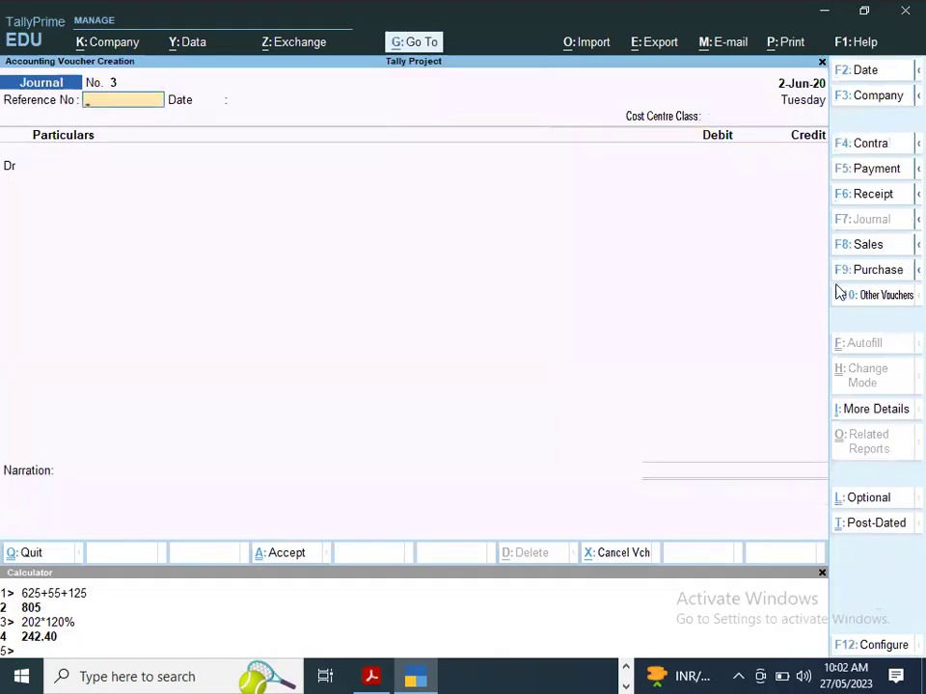
{"action": "left_click", "coordinate": [888, 300]}
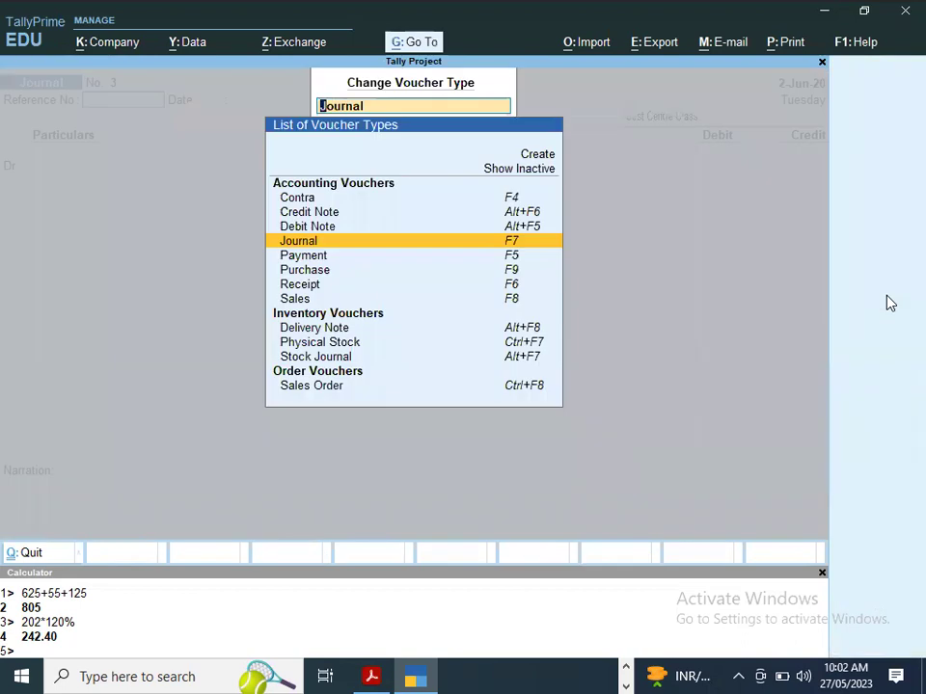
{"action": "key", "text": "Up"}
{"action": "key", "text": "Up"}
{"action": "key", "text": "Up"}
{"action": "key", "text": "Up"}
{"action": "key", "text": "Return"}
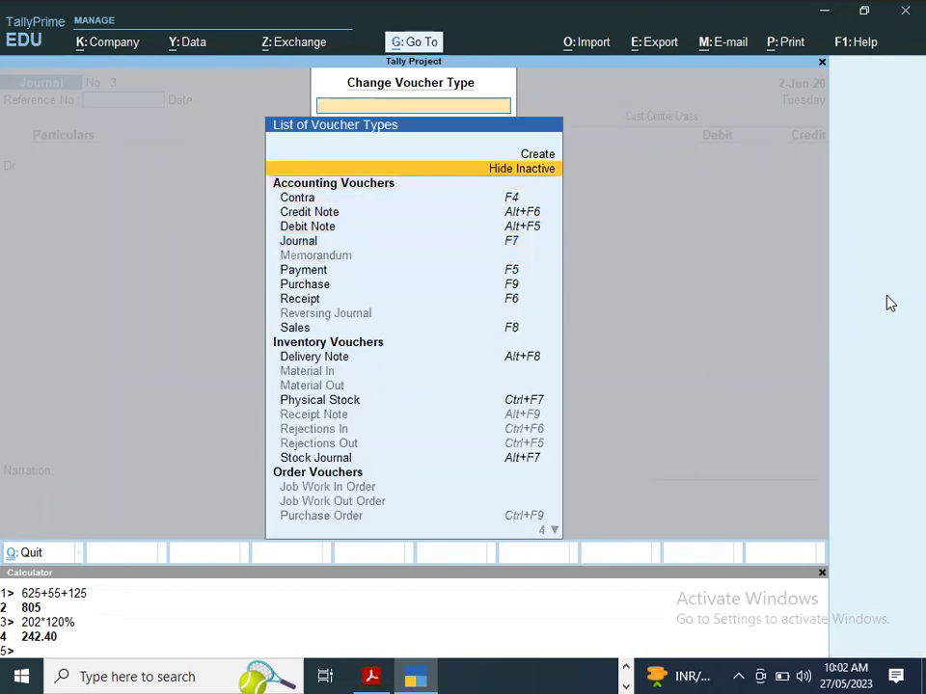
- Choose Memorandum as the voucher type and activate it
{"action": "key", "text": "Down"}
{"action": "key", "text": "Down"}
{"action": "key", "text": "Down"}
{"action": "key", "text": "Down"}
{"action": "key", "text": "Down"}
{"action": "key", "text": "Down"}
{"action": "key", "text": "Up"}
{"action": "key", "text": "Return"}
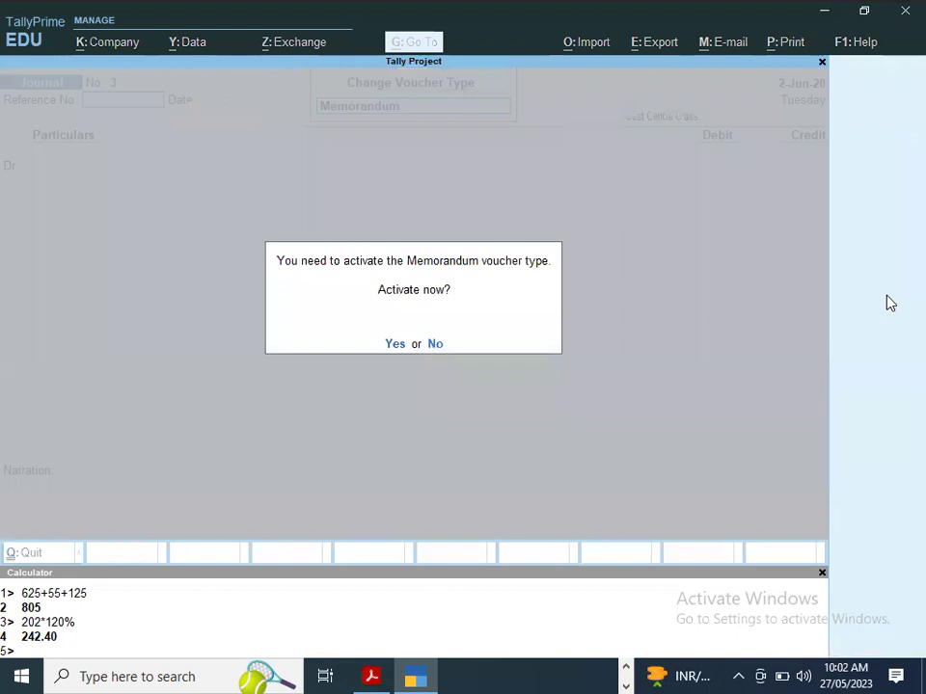
{"action": "key", "text": "Return"}
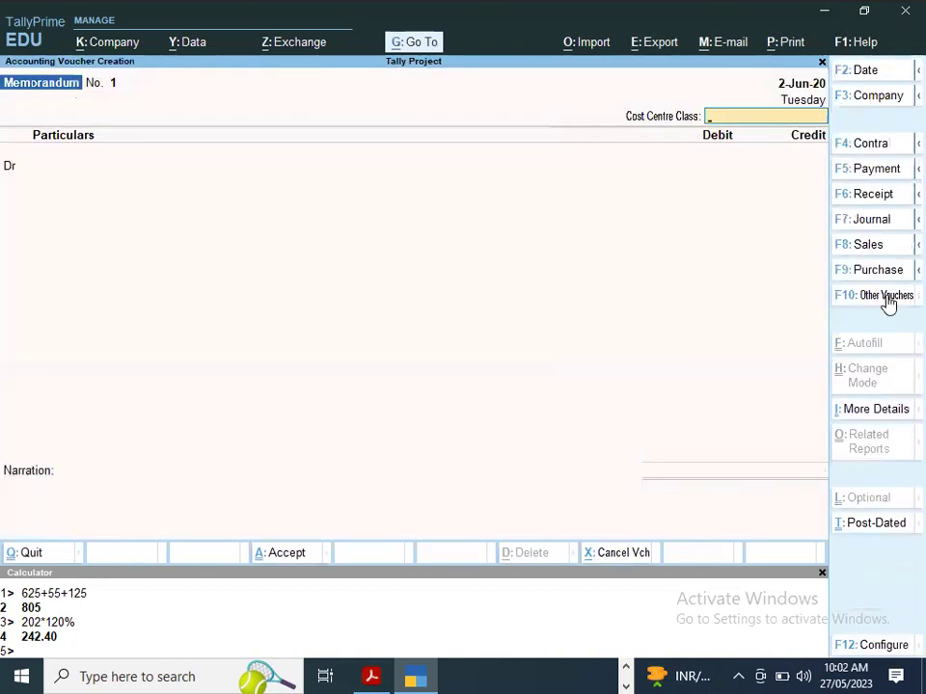
- Consult transaction 16 again and start a new ledger for the debit line, named with the office boy's name plus -IMPREST
{"action": "key", "text": "Return"}
{"action": "key", "text": "alt+Tab"}
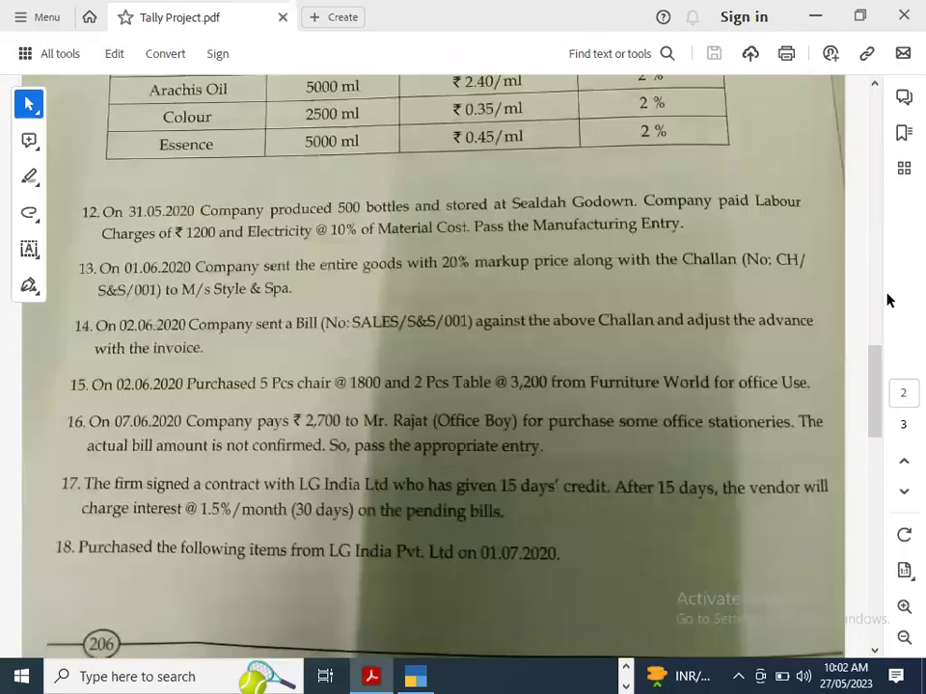
{"action": "key", "text": "alt+Tab"}
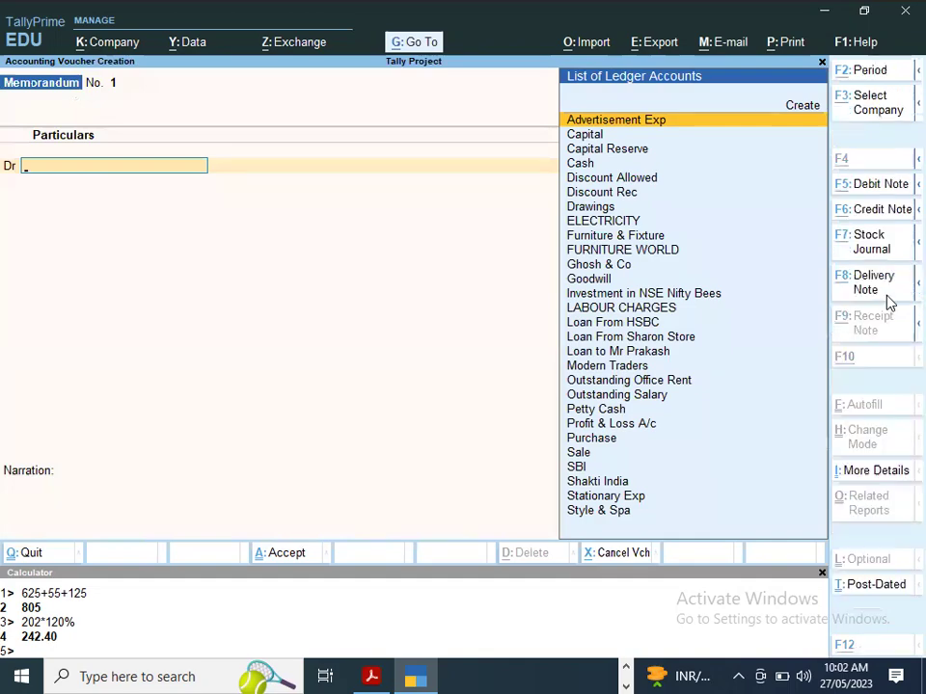
{"action": "key", "text": "alt+Tab"}
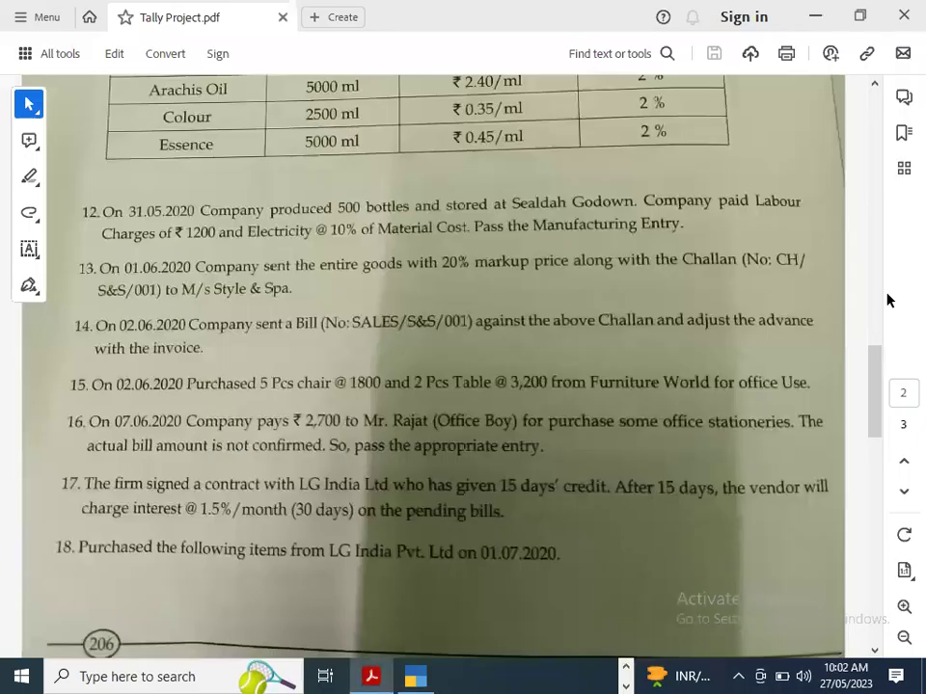
{"action": "key", "text": "alt+Tab"}
{"action": "key", "text": "alt+c"}
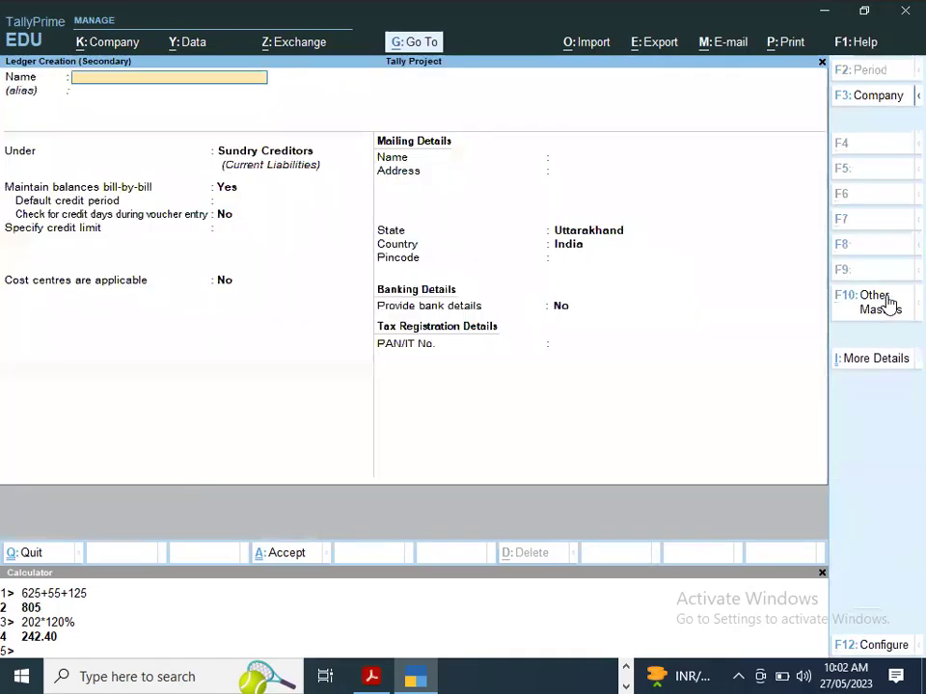
{"action": "type", "text": "RAJAT -IMPRS"}
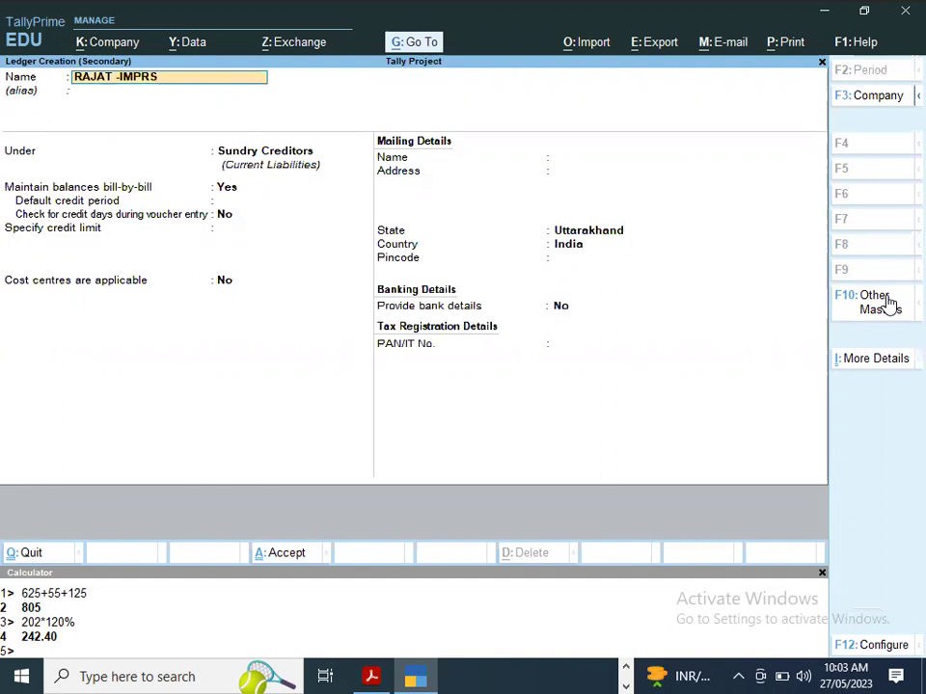
{"action": "key", "text": "BackSpace"}
{"action": "type", "text": "EST"}
- Place the office boy's imprest ledger under Cash-in-Hand and save it
{"action": "key", "text": "Return"}
{"action": "type", "text": "CA"}
{"action": "key", "text": "Down"}
{"action": "key", "text": "Down"}
{"action": "key", "text": "Return"}
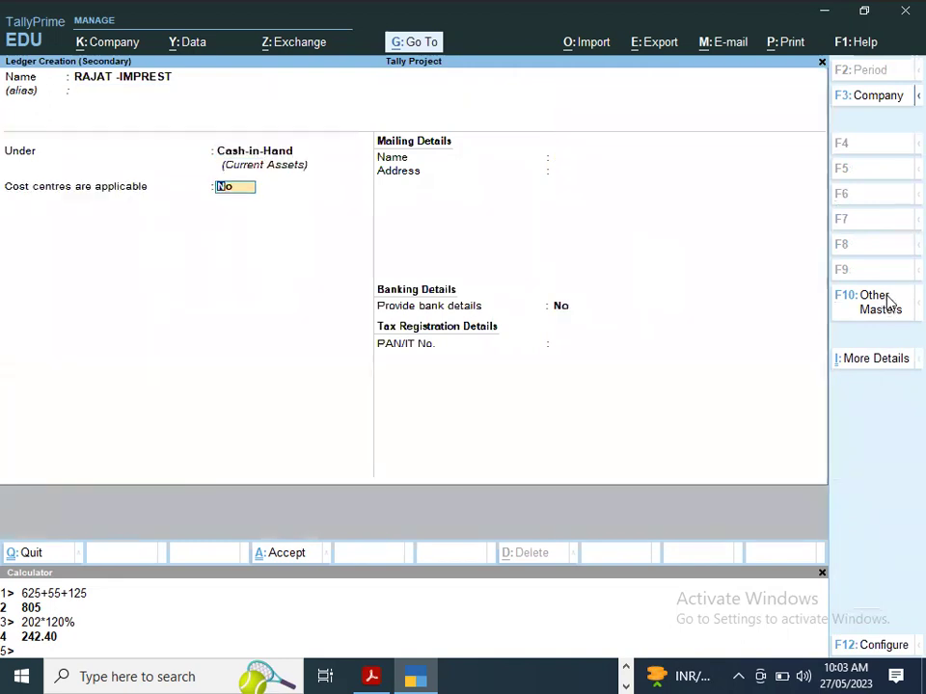
{"action": "key", "text": "ctrl+a"}
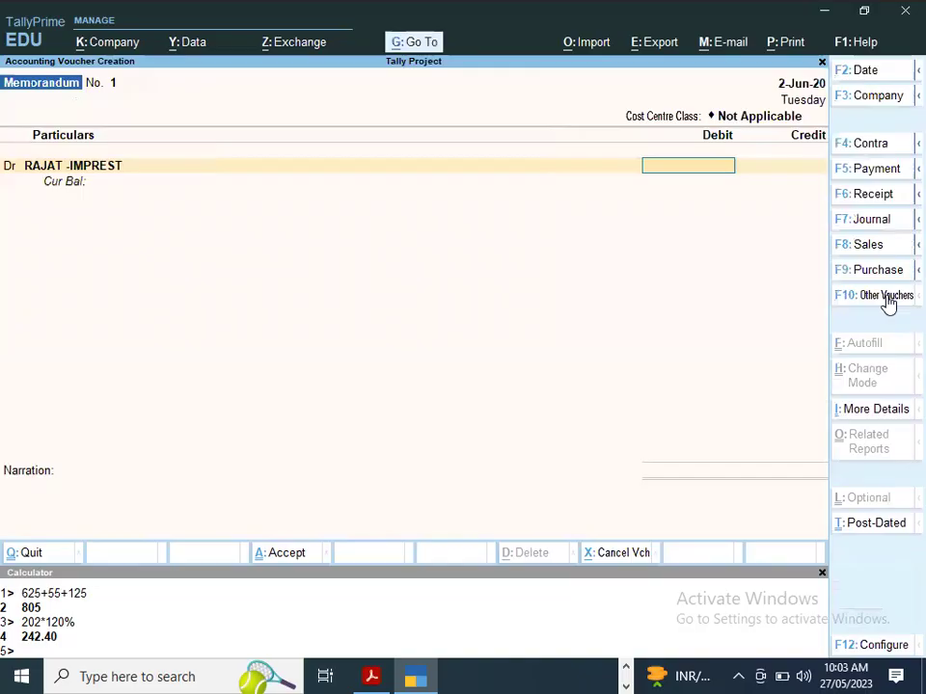
- Check the payment amount in the project PDF and set the imprest ledger's debit to 2700
{"action": "key", "text": "alt+Tab"}
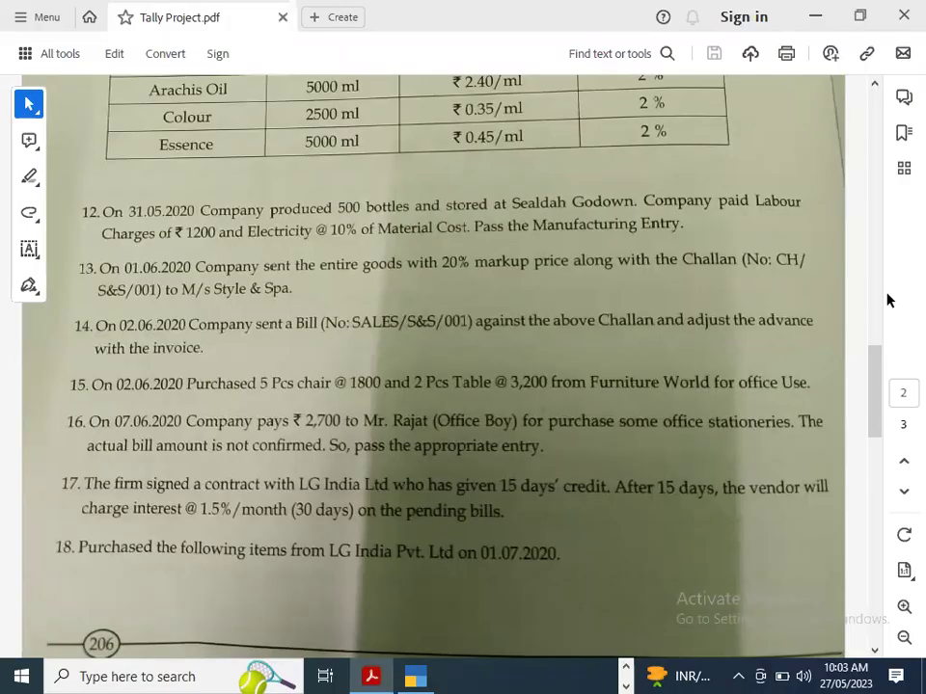
{"action": "key", "text": "alt+Tab"}
{"action": "type", "text": "2700"}
{"action": "key", "text": "Return"}
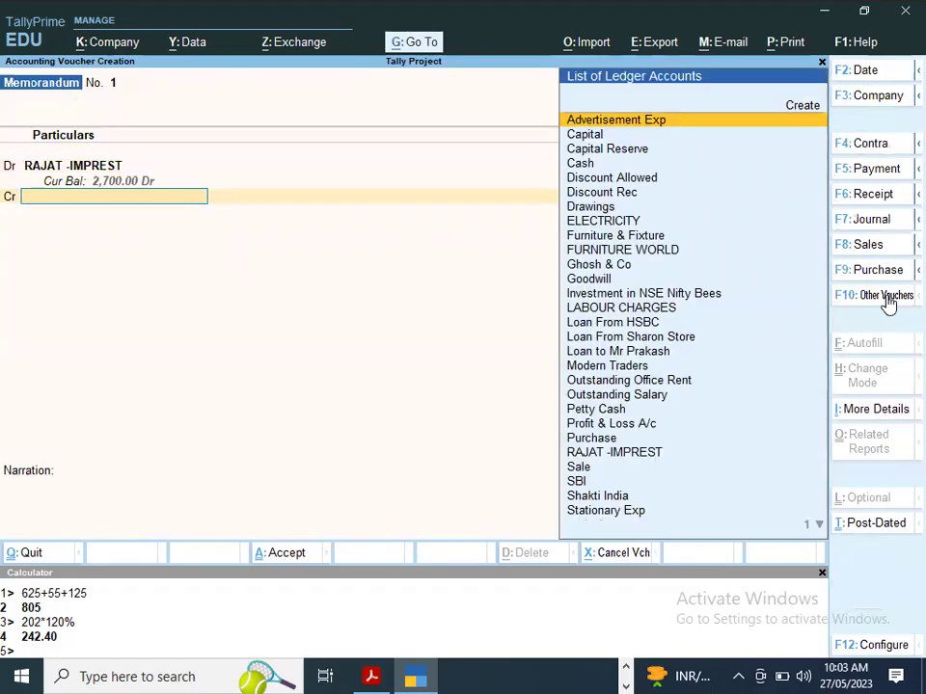
- Credit Cash with 2,700.00 and save the memorandum voucher without a narration
{"action": "key", "text": "alt+Tab"}
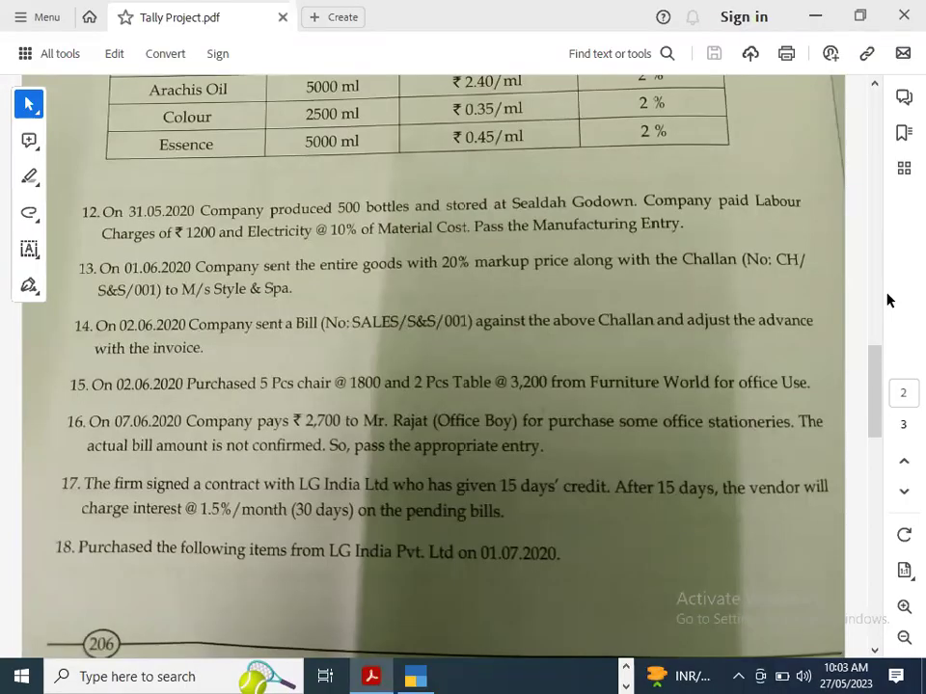
{"action": "key", "text": "alt+Tab"}
{"action": "type", "text": "CA"}
{"action": "key", "text": "Down"}
{"action": "key", "text": "Down"}
{"action": "key", "text": "Return"}
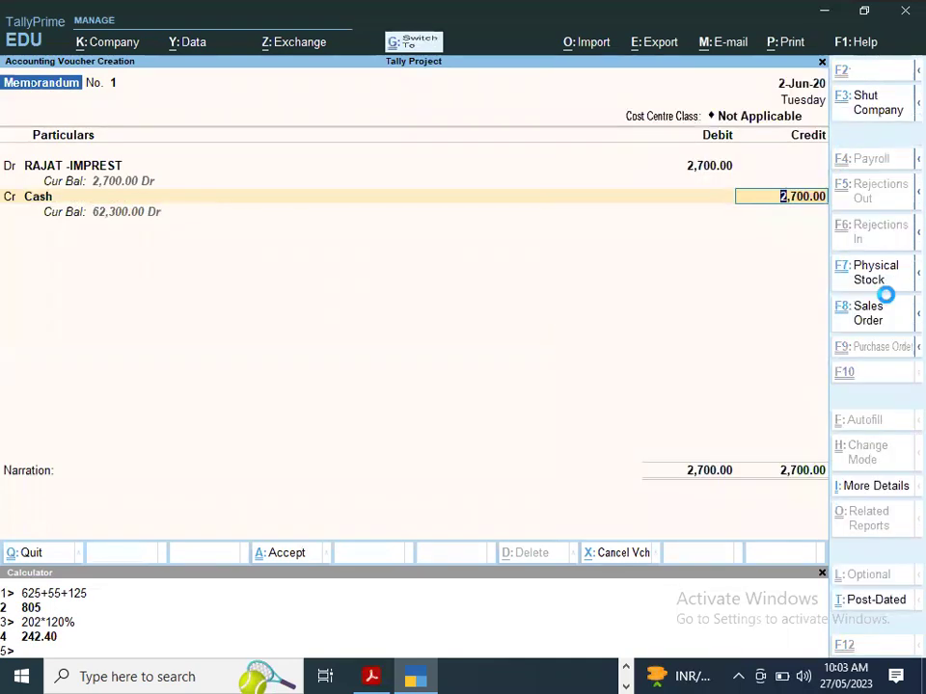
{"action": "key", "text": "ctrl+a"}
- Read transactions 17 and 18 on the LG India credit terms and purchase in the project PDF, then return to TallyPrime
{"action": "key", "text": "alt+Tab"}
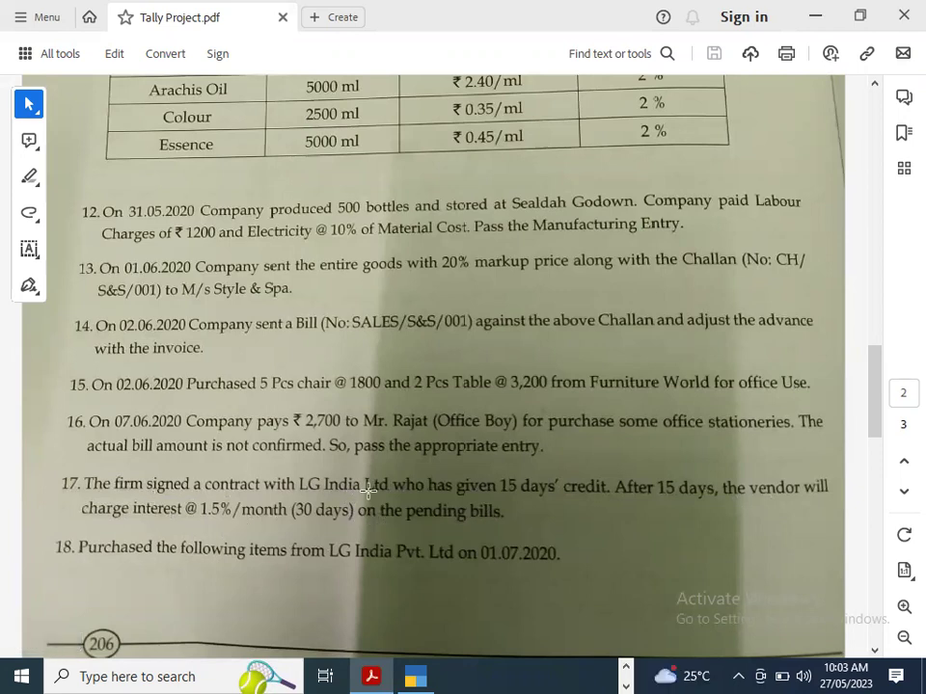
{"action": "scroll", "coordinate": [324, 540], "scroll_direction": "down", "scroll_amount": 2}
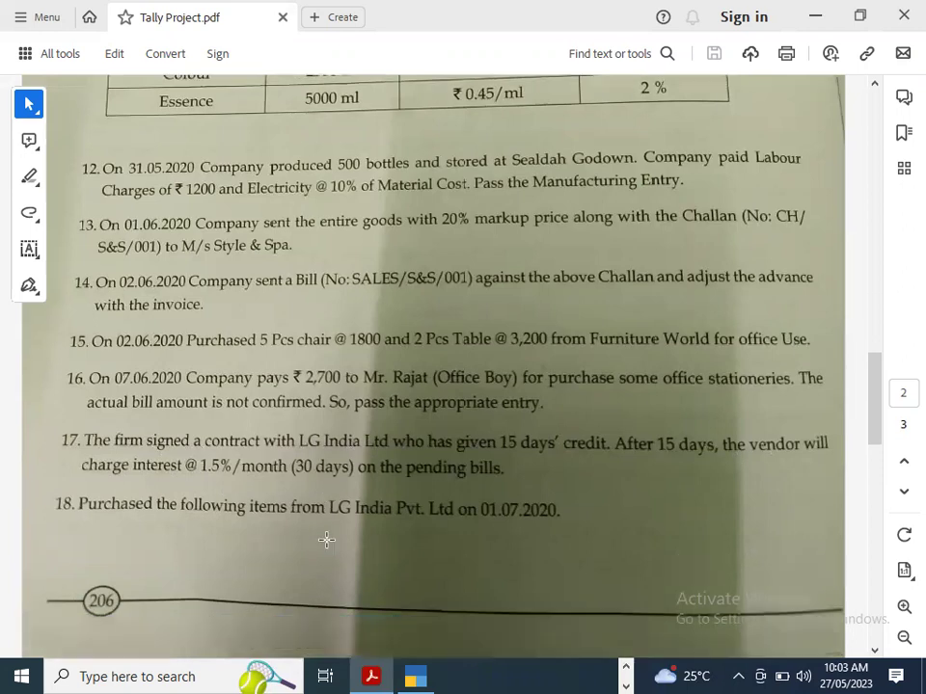
{"action": "scroll", "coordinate": [326, 540], "scroll_direction": "down", "scroll_amount": 5}
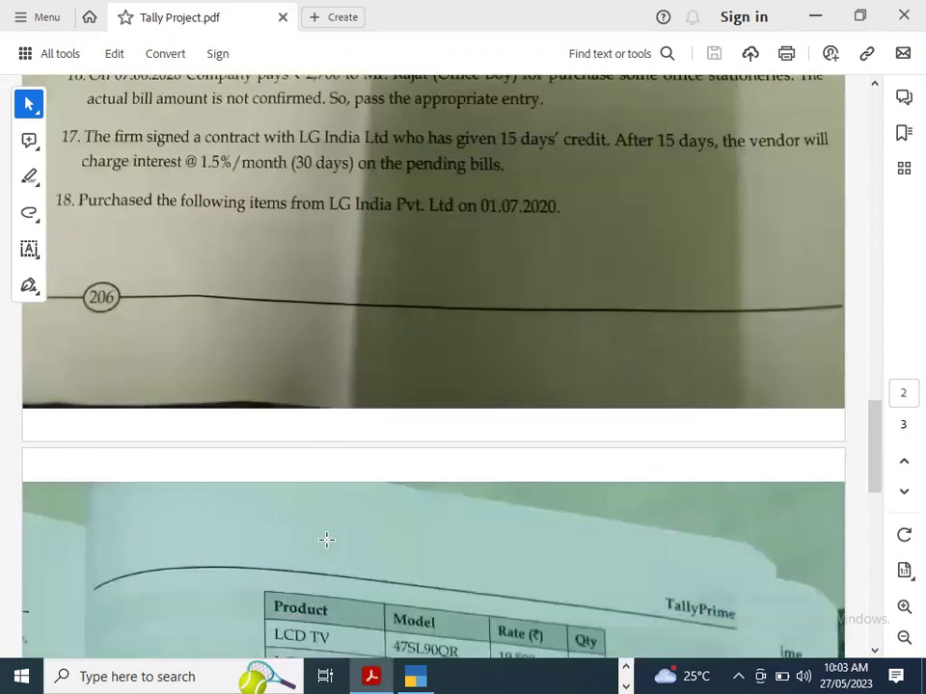
{"action": "scroll", "coordinate": [326, 540], "scroll_direction": "up", "scroll_amount": 1}
{"action": "scroll", "coordinate": [326, 540], "scroll_direction": "down", "scroll_amount": 1}
{"action": "scroll", "coordinate": [286, 241], "scroll_direction": "down", "scroll_amount": 3}
{"action": "scroll", "coordinate": [286, 272], "scroll_direction": "up", "scroll_amount": 3}
{"action": "key", "text": "alt+Tab"}
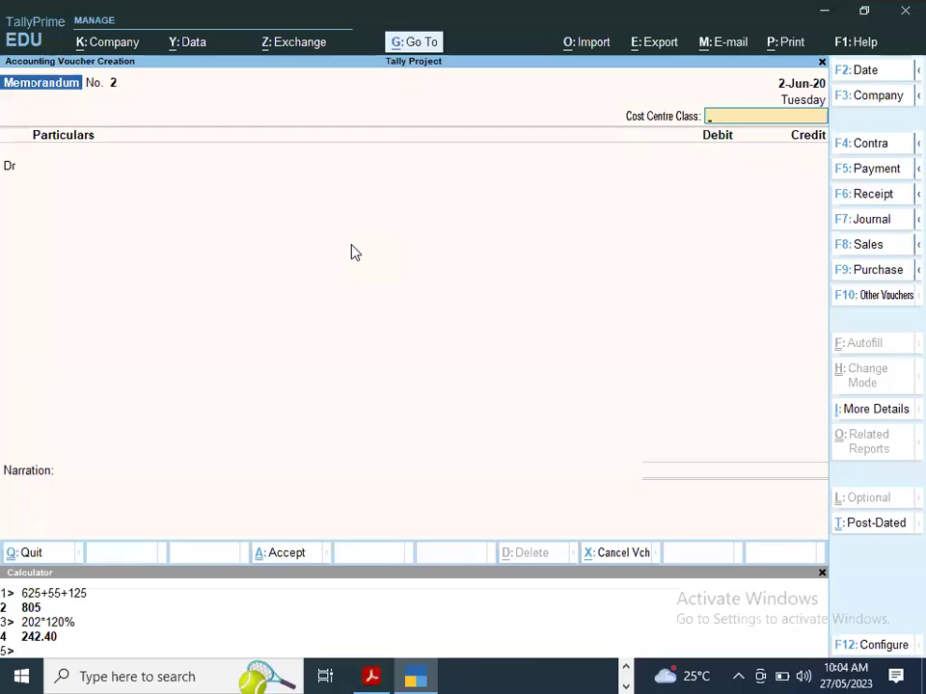
{"action": "key", "text": "F2"}
{"action": "type", "text": "1-"}
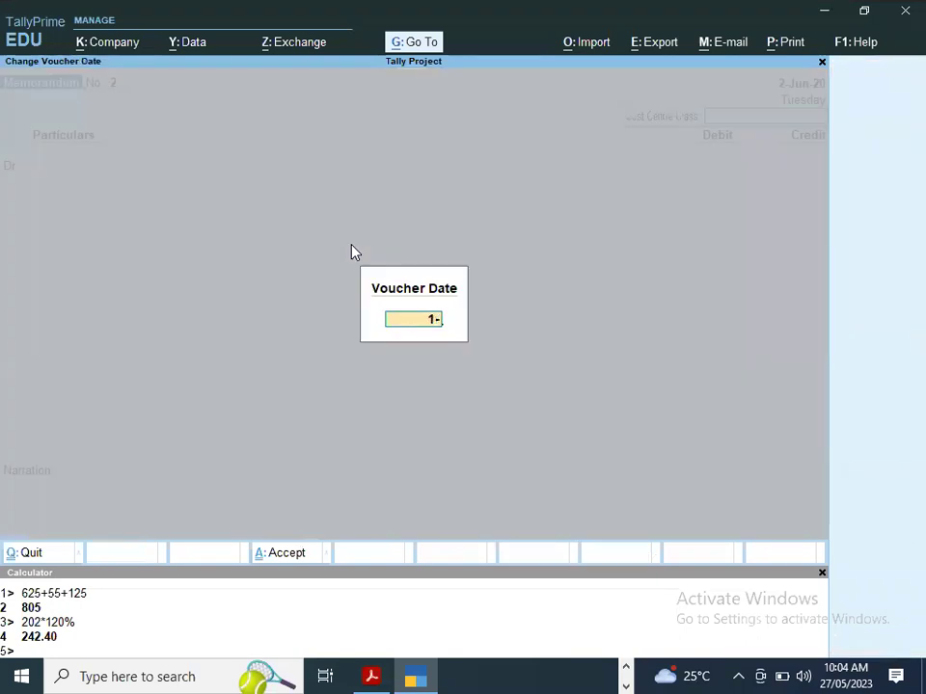
{"action": "key", "text": "BackSpace"}
{"action": "key", "text": "BackSpace"}
{"action": "key", "text": "Escape"}
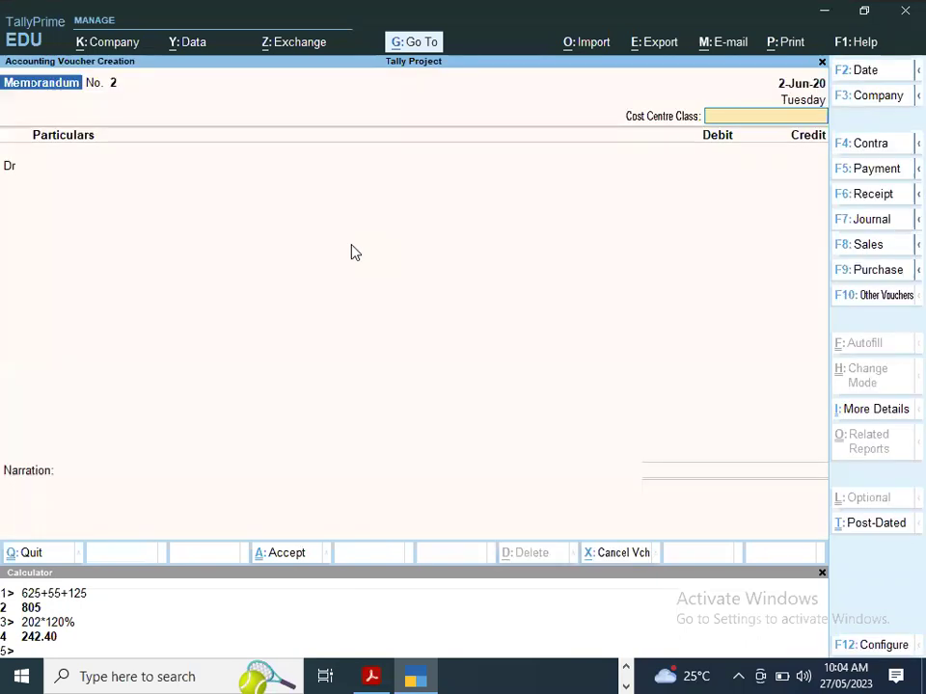
- Switch to a purchase voucher, check the LG India purchase date in the project PDF, and date the voucher 1-Jul-20
{"action": "left_click", "coordinate": [879, 271]}
{"action": "key", "text": "alt+Tab"}
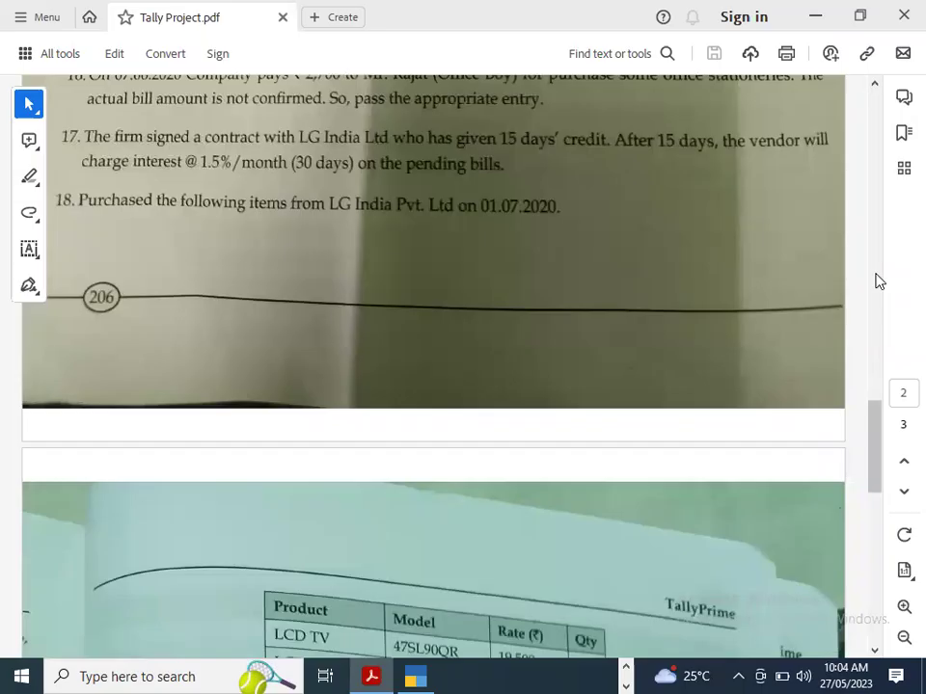
{"action": "key", "text": "alt+Tab"}
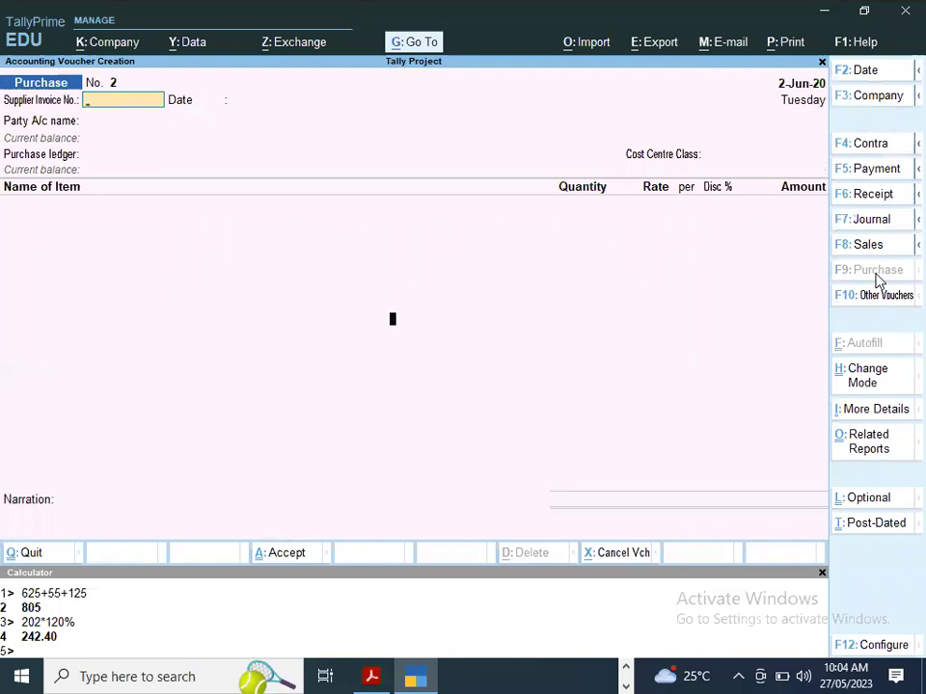
{"action": "key", "text": "F2"}
{"action": "type", "text": "1-4"}
{"action": "key", "text": "BackSpace"}
{"action": "type", "text": "7"}
{"action": "key", "text": "Return"}
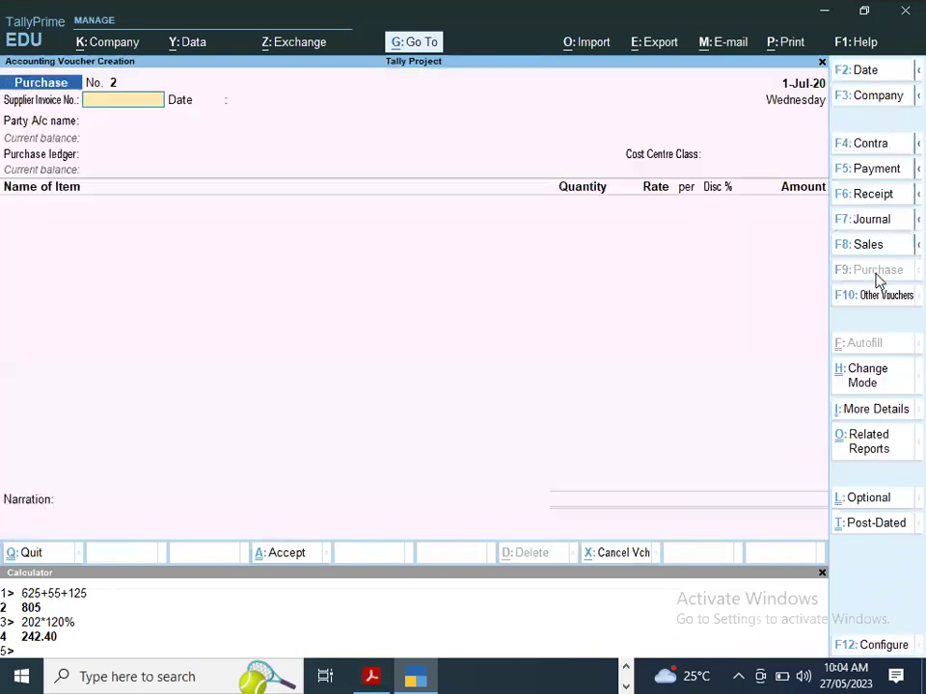
- Leave the supplier invoice details blank and start a new party ledger named LG INDIA, checking the supplier in the project PDF
{"action": "key", "text": "alt+Tab"}
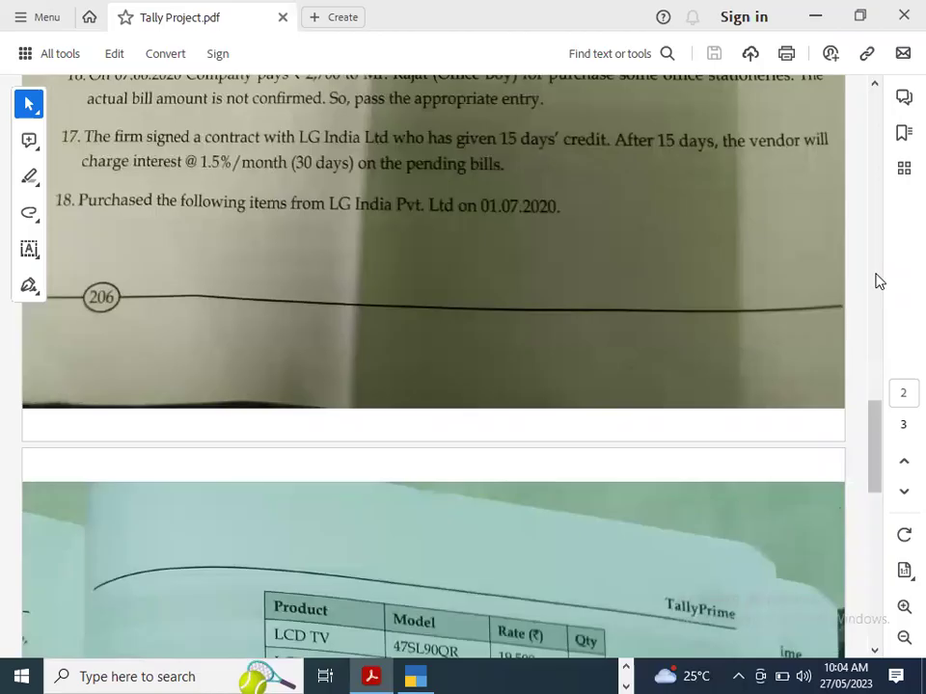
{"action": "key", "text": "alt+Tab"}
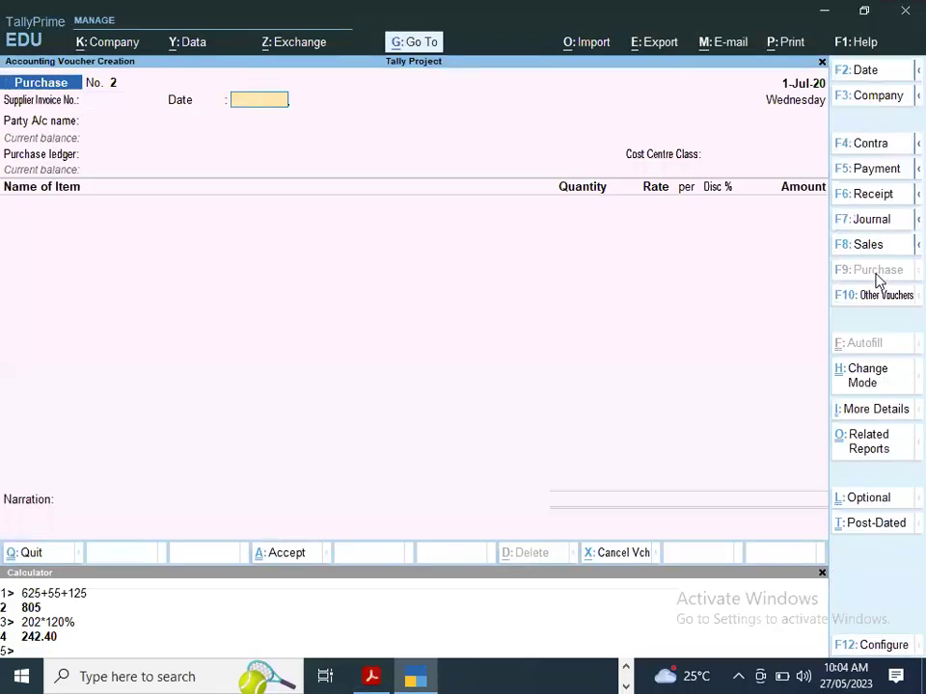
{"action": "key", "text": "Return"}
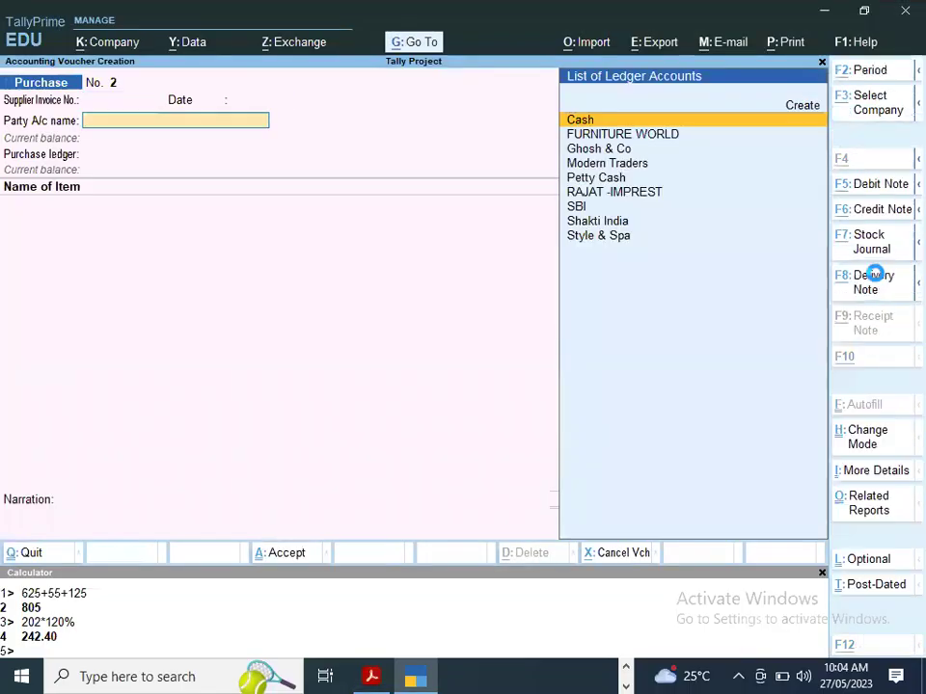
{"action": "key", "text": "alt+c"}
{"action": "type", "text": "LAG"}
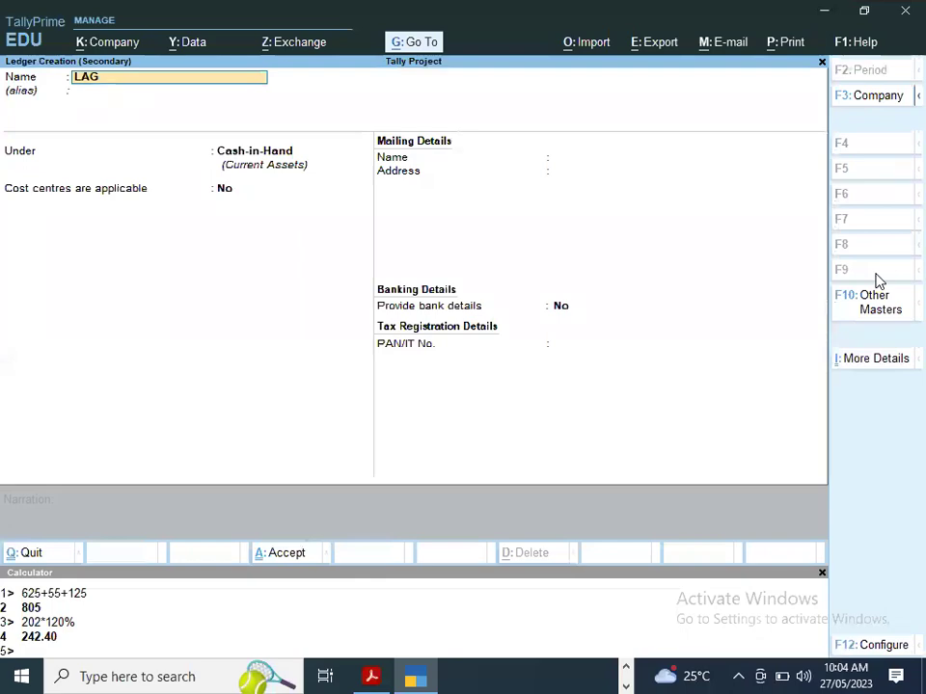
{"action": "key", "text": "alt+Tab"}
{"action": "key", "text": "alt+Tab"}
{"action": "key", "text": "BackSpace"}
{"action": "key", "text": "BackSpace"}
{"action": "type", "text": "G INDIA"}
{"action": "key", "text": "Return"}
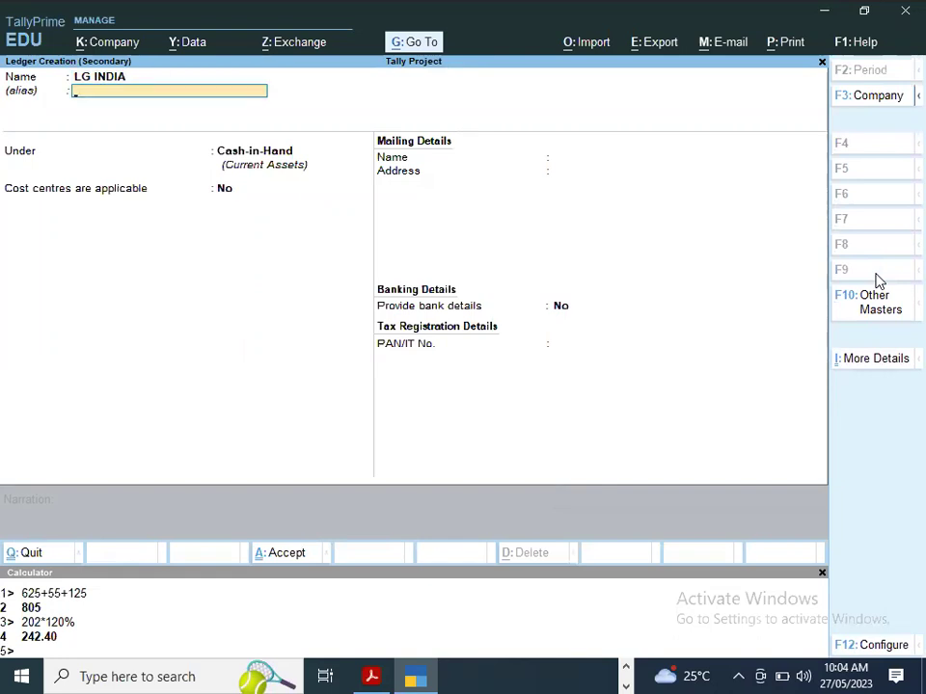
- Enable Interest Calculation in the company features and save the settings
{"action": "key", "text": "F11"}
{"action": "key", "text": "Down"}
{"action": "key", "text": "Down"}
{"action": "key", "text": "Down"}
{"action": "key", "text": "Down"}
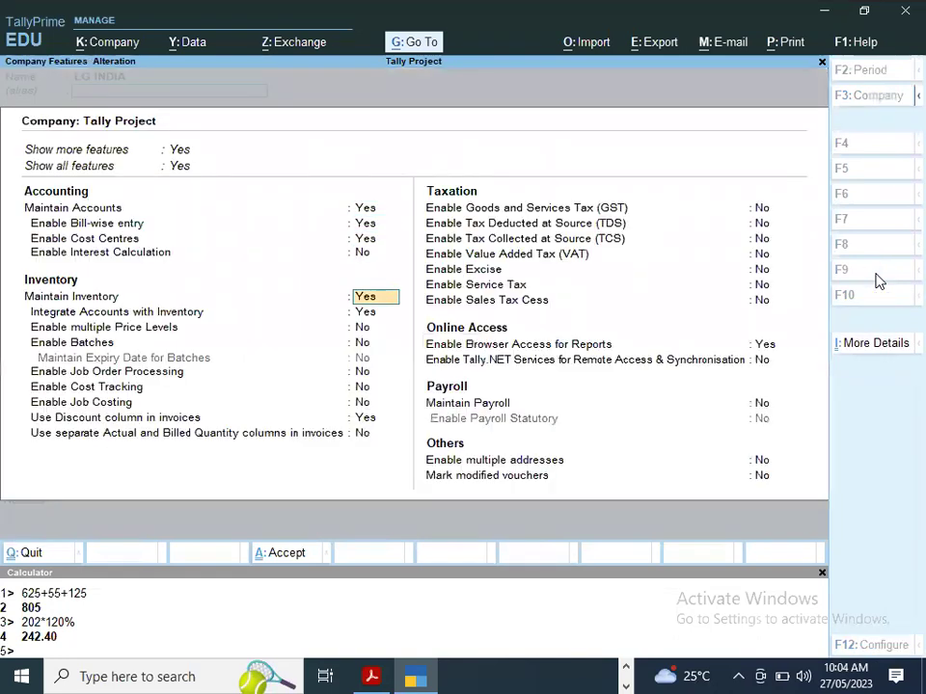
{"action": "key", "text": "Up"}
{"action": "key", "text": "Up"}
{"action": "key", "text": "Up"}
{"action": "key", "text": "Down"}
{"action": "key", "text": "Down"}
{"action": "type", "text": "y"}
{"action": "key", "text": "Return"}
{"action": "key", "text": "ctrl"}
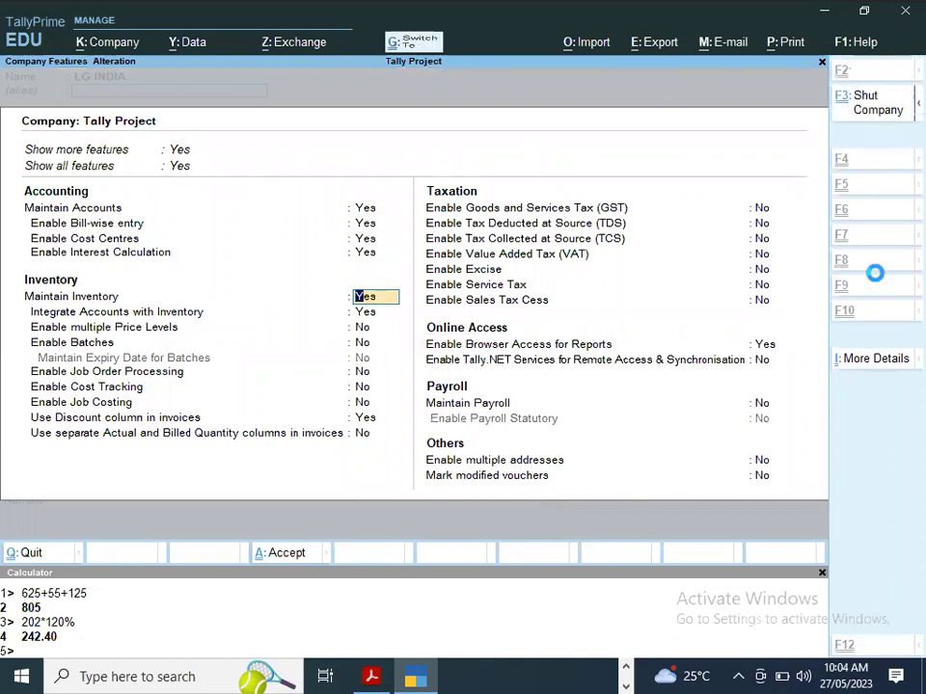
{"action": "key", "text": "ctrl+a"}
- Place the LG INDIA ledger under Sundry Creditors with bill-by-bill balances and a default credit period of 15 days
{"action": "key", "text": "alt+Tab"}
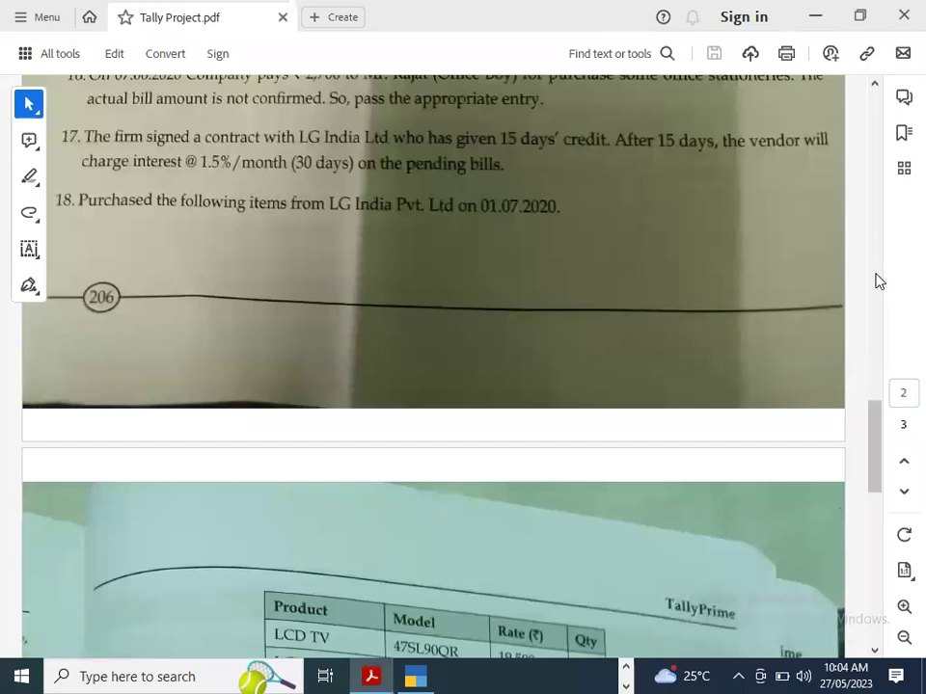
{"action": "key", "text": "alt+Tab"}
{"action": "key", "text": "Return"}
{"action": "type", "text": "SU"}
{"action": "key", "text": "Down"}
{"action": "key", "text": "Return"}
{"action": "key", "text": "Return"}
{"action": "type", "text": "1"}
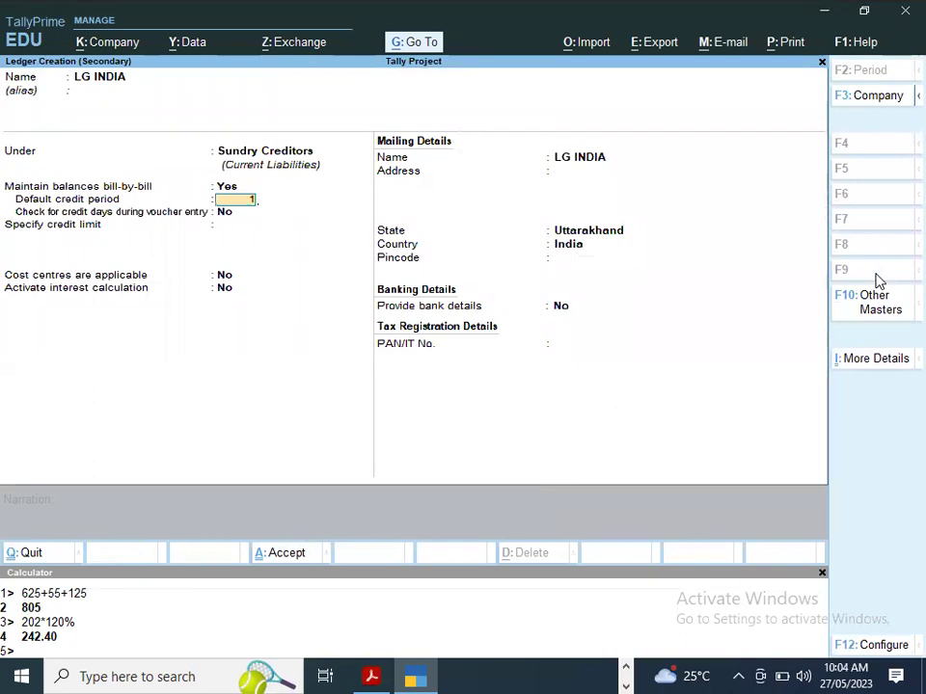
{"action": "type", "text": "5"}
{"action": "key", "text": "Return"}
{"action": "key", "text": "Return"}
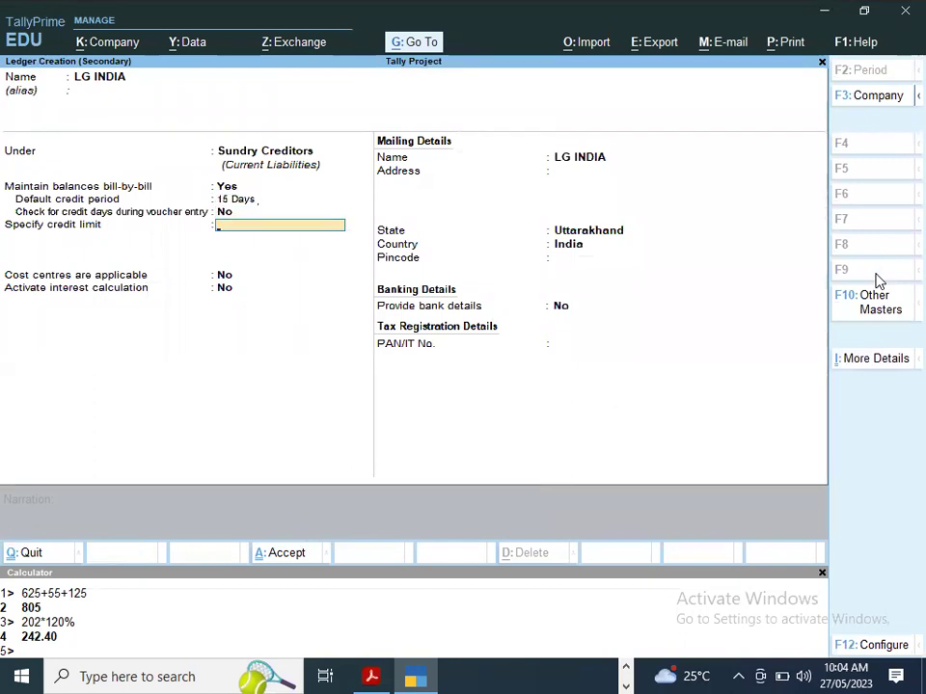
- Activate interest calculation for the LG INDIA ledger and calculate it transaction by transaction
{"action": "key", "text": "Return"}
{"action": "key", "text": "Return"}
{"action": "type", "text": "y"}
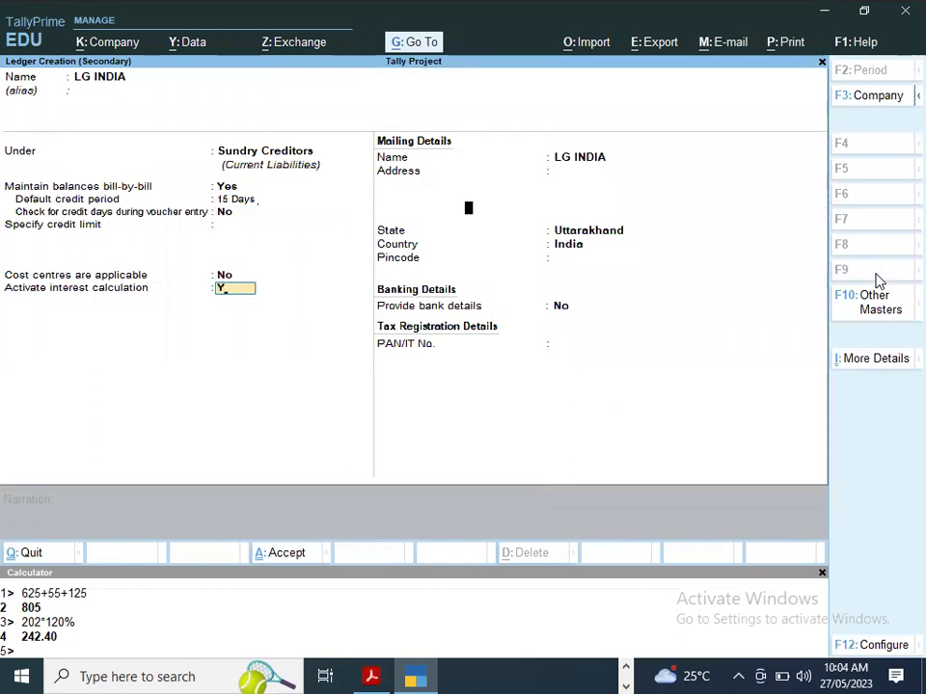
{"action": "key", "text": "Return"}
{"action": "type", "text": "y"}
{"action": "key", "text": "Return"}
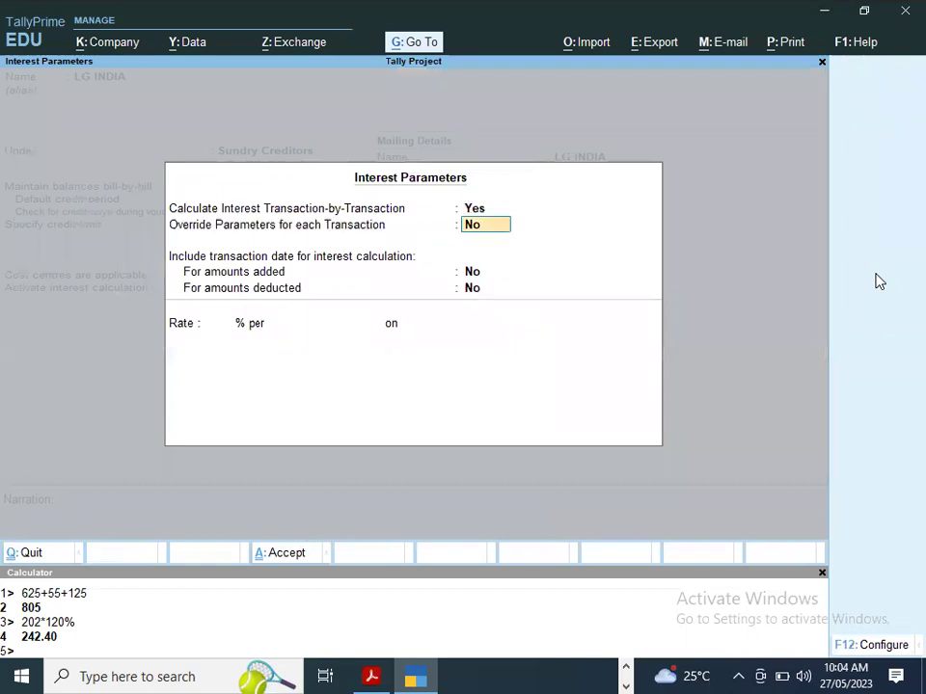
- Allow overriding basic and advanced interest parameters per transaction, and include the transaction date for amounts added and deducted
{"action": "type", "text": "y"}
{"action": "key", "text": "Return"}
{"action": "type", "text": "y"}
{"action": "key", "text": "Return"}
{"action": "type", "text": "y"}
{"action": "key", "text": "Return"}
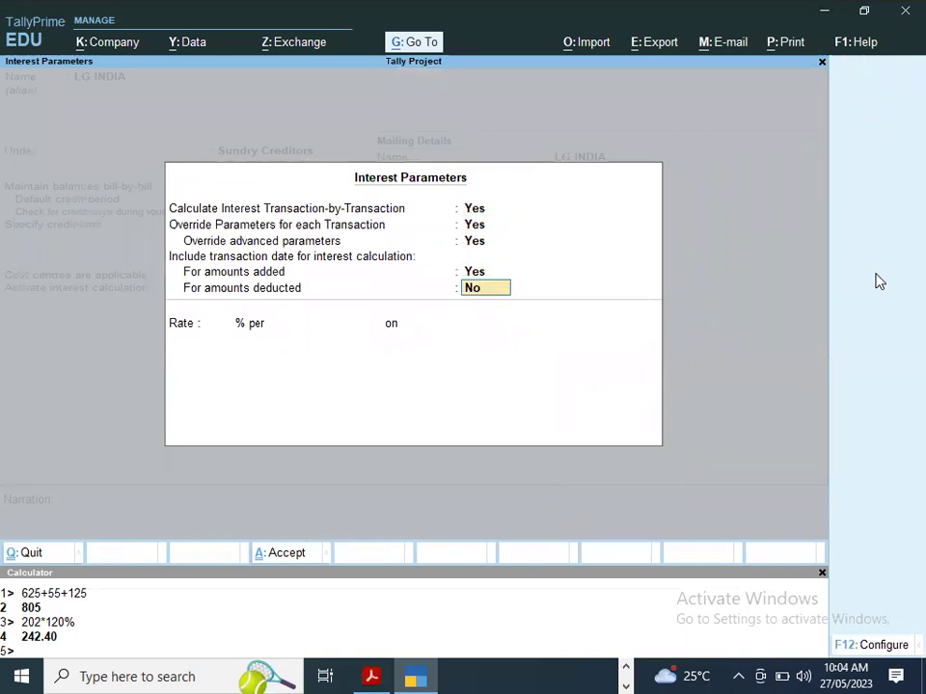
{"action": "type", "text": "y"}
{"action": "key", "text": "Return"}
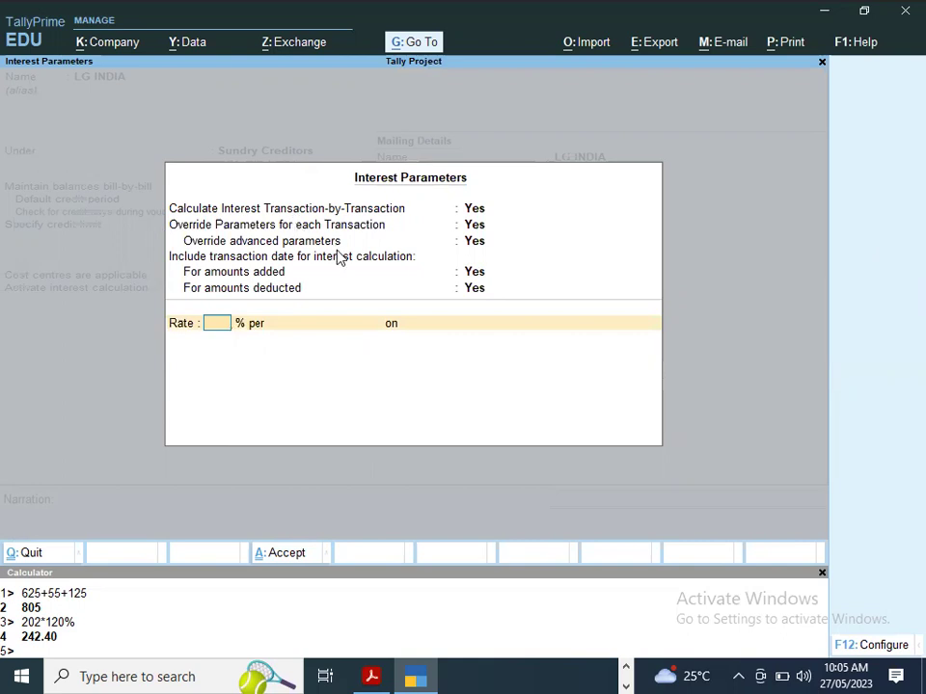
- Check the interest terms in the project PDF and set the rate to 1.5% per 30-Day Month on Credit Balances Only
{"action": "key", "text": "alt+Tab"}
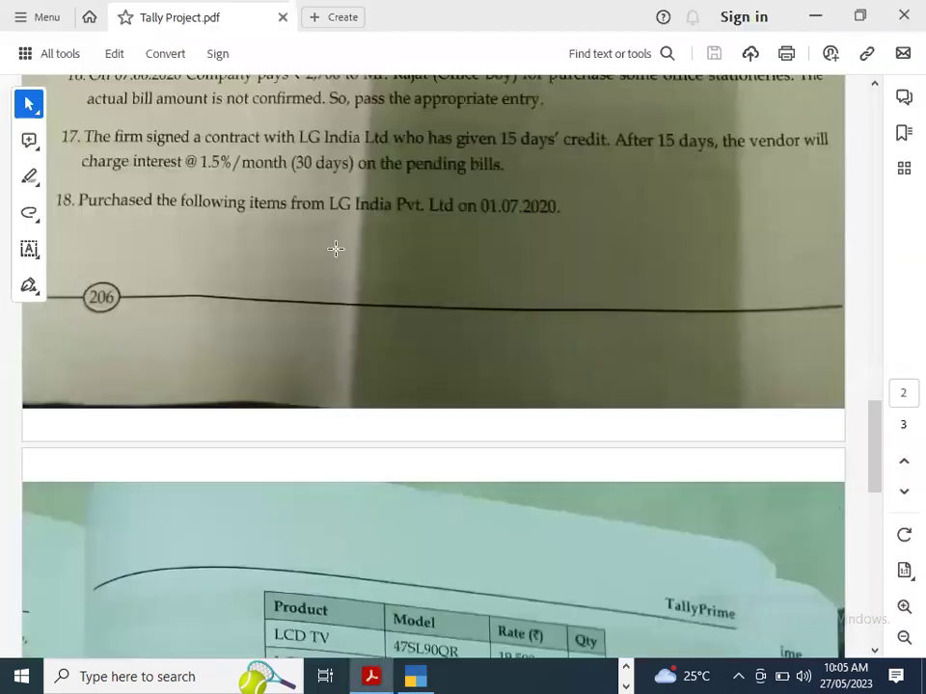
{"action": "key", "text": "alt+Tab"}
{"action": "type", "text": "1.5"}
{"action": "key", "text": "Return"}
{"action": "key", "text": "alt+Tab"}
{"action": "key", "text": "alt+Tab"}
{"action": "key", "text": "Return"}
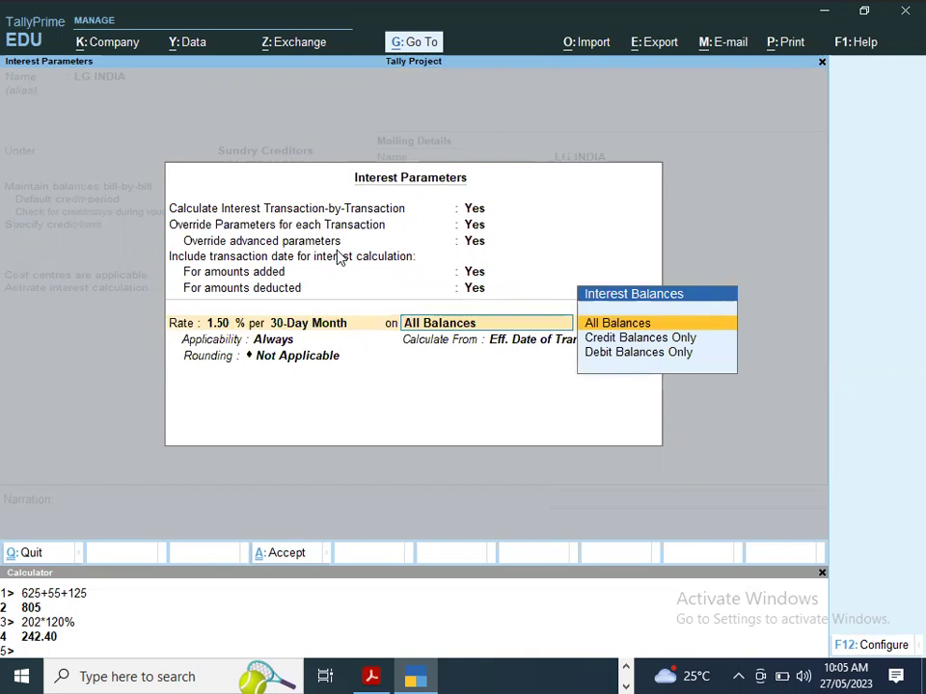
{"action": "key", "text": "Down"}
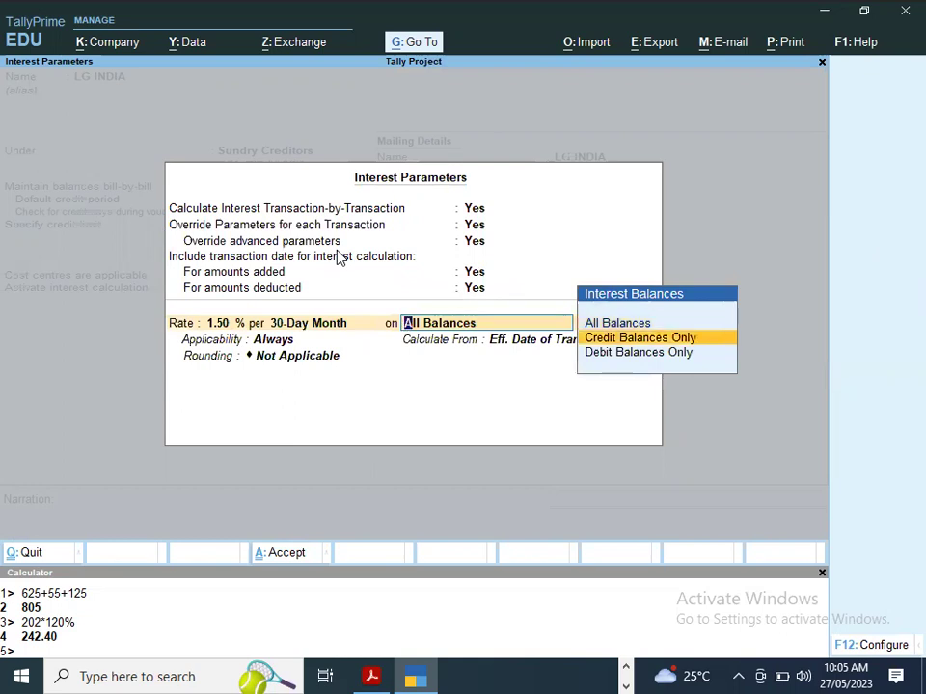
{"action": "key", "text": "Return"}
- Keep the interest applicability as Always and calculate it from the Due Date of Invoice/Ref, checking the terms in the project PDF
{"action": "key", "text": "Return"}
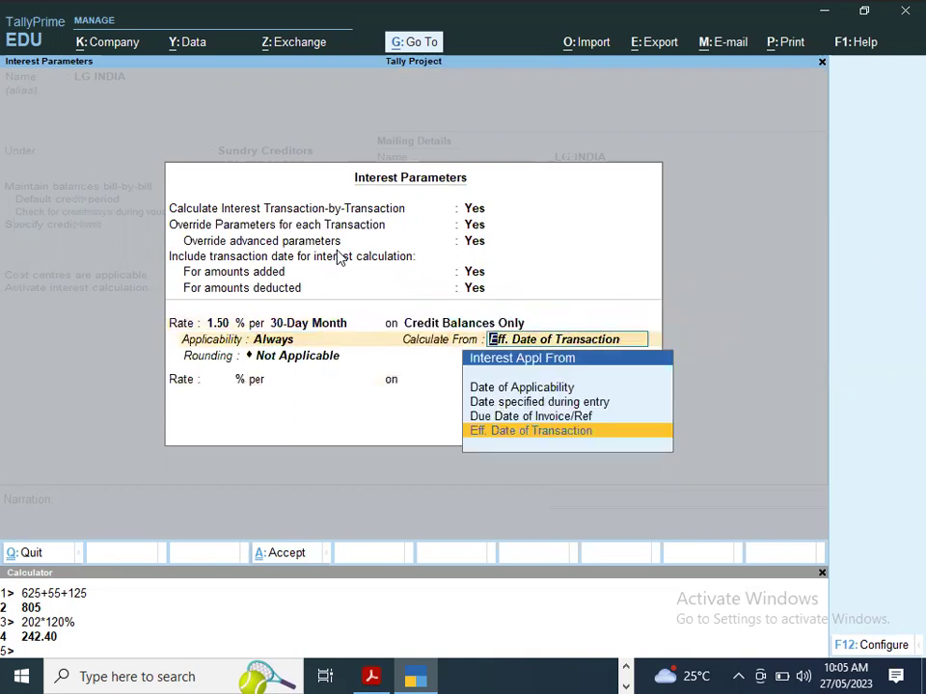
{"action": "key", "text": "alt+Tab"}
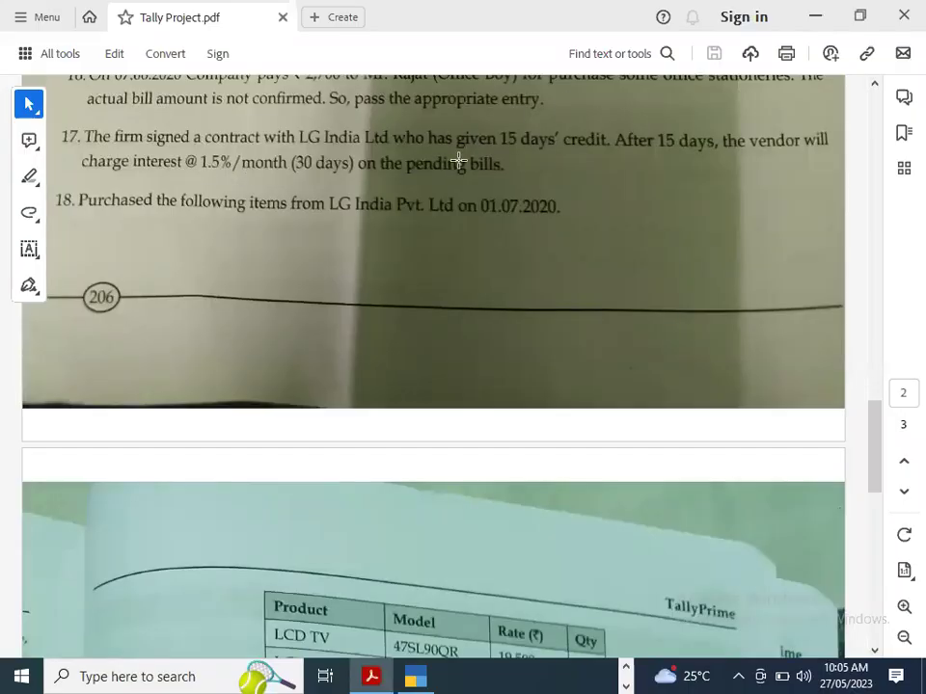
{"action": "key", "text": "alt+Tab"}
{"action": "key", "text": "Up"}
{"action": "key", "text": "Return"}
- Apply Normal Rounding with a limit of 1 to the interest and save the LG INDIA ledger
{"action": "key", "text": "Down"}
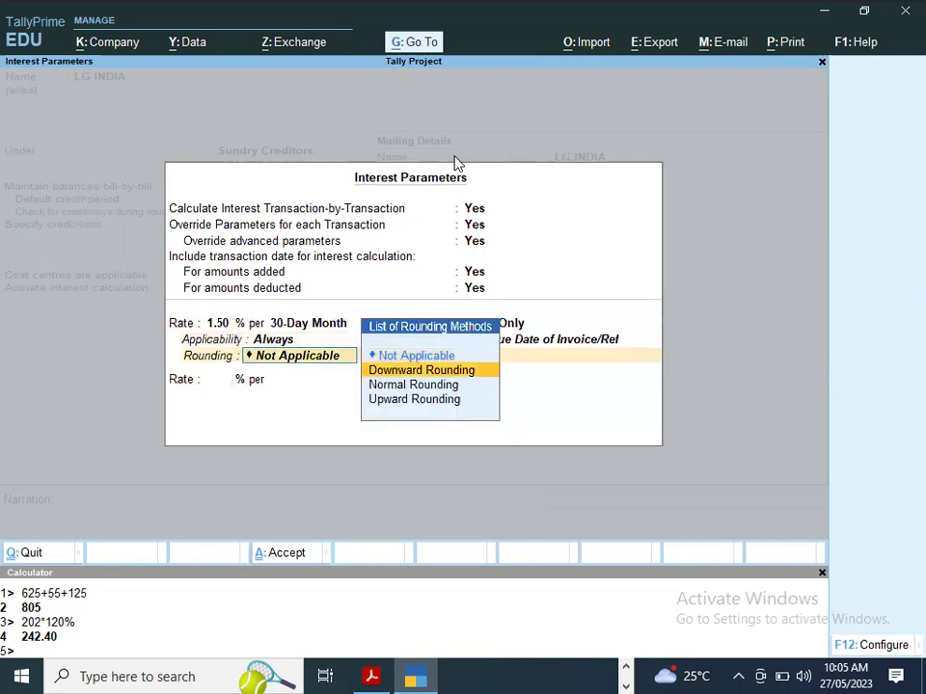
{"action": "key", "text": "Down"}
{"action": "key", "text": "Return"}
{"action": "type", "text": "1"}
{"action": "key", "text": "Return"}
{"action": "key", "text": "Return"}
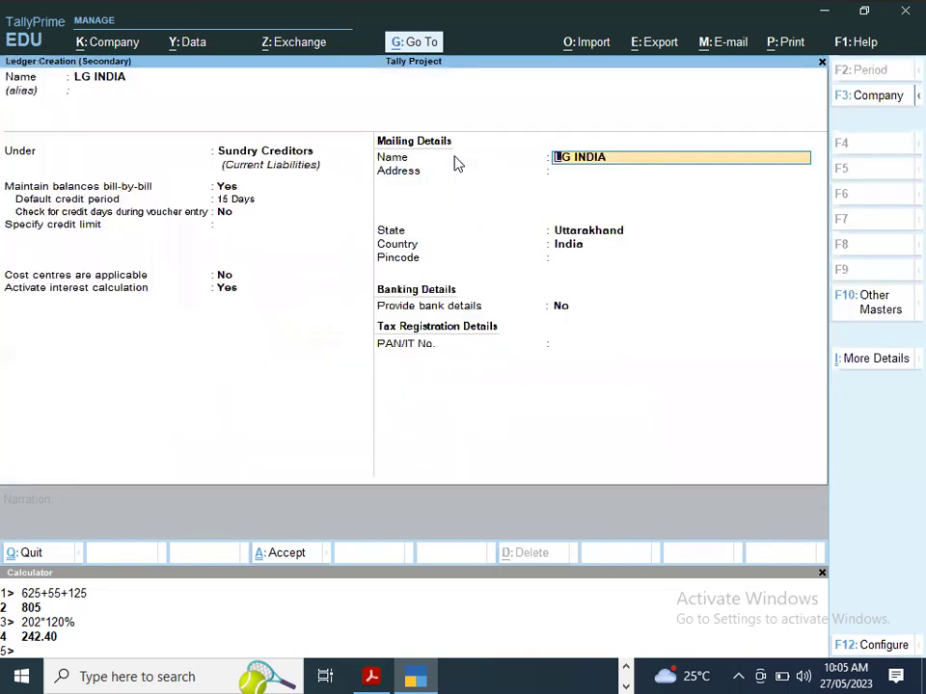
{"action": "key", "text": "ctrl+a"}
- Set LG INDIA as the party and Purchase as the purchase ledger, accepting the default party details and Not Applicable cost centre class
{"action": "key", "text": "alt+Tab"}
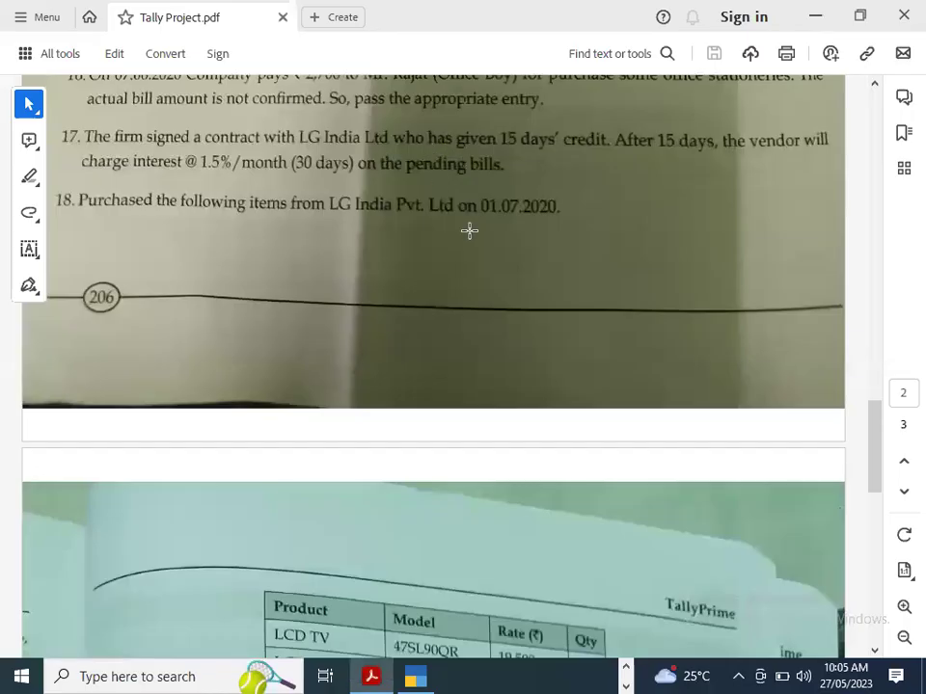
{"action": "scroll", "coordinate": [468, 230], "scroll_direction": "down", "scroll_amount": 5}
{"action": "key", "text": "alt+Tab"}
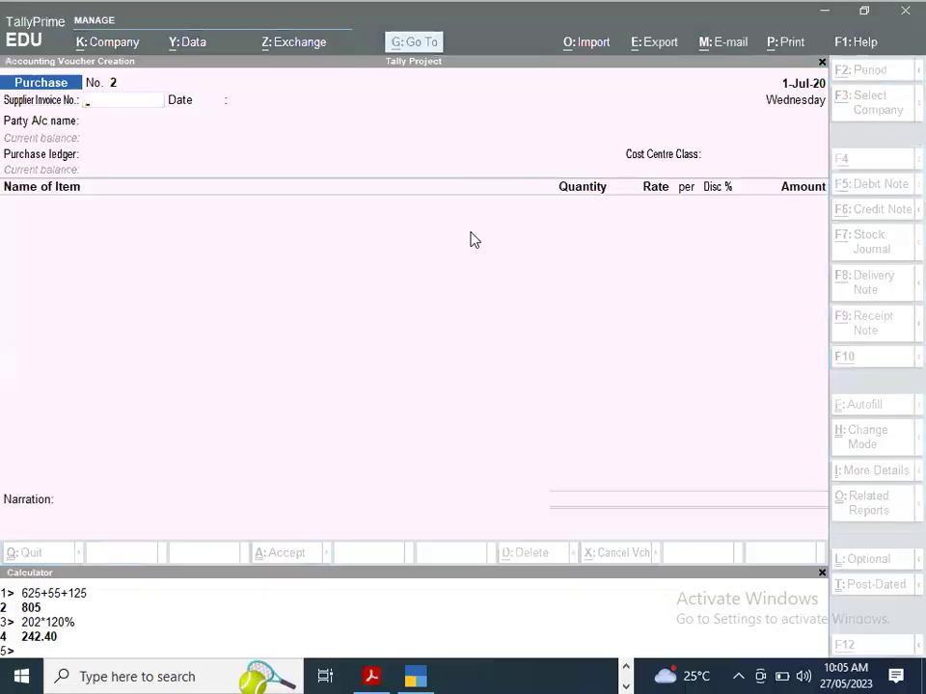
{"action": "key", "text": "Return"}
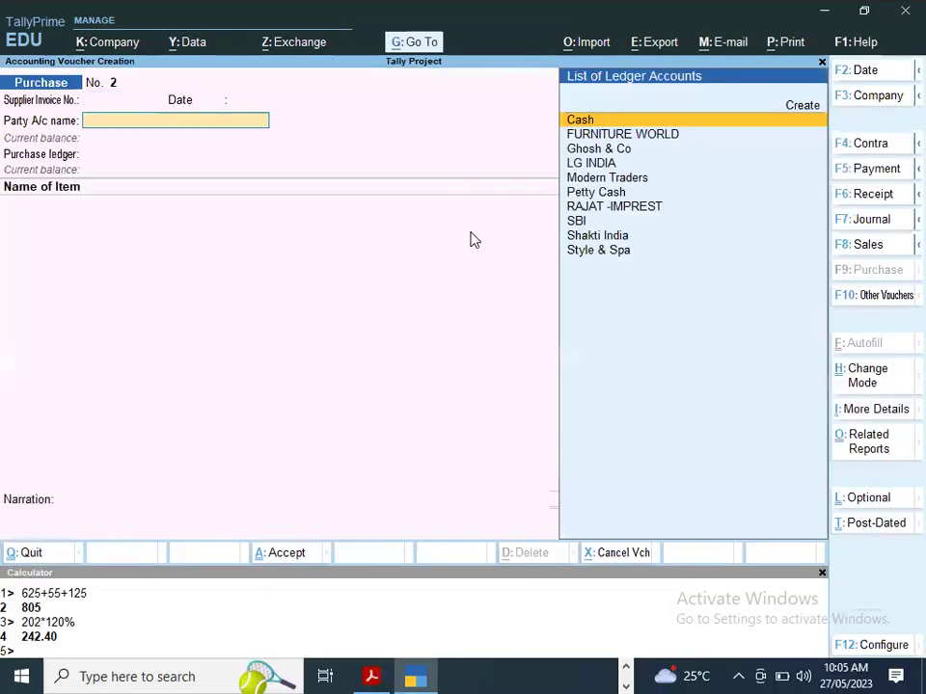
{"action": "type", "text": "l"}
{"action": "key", "text": "Return"}
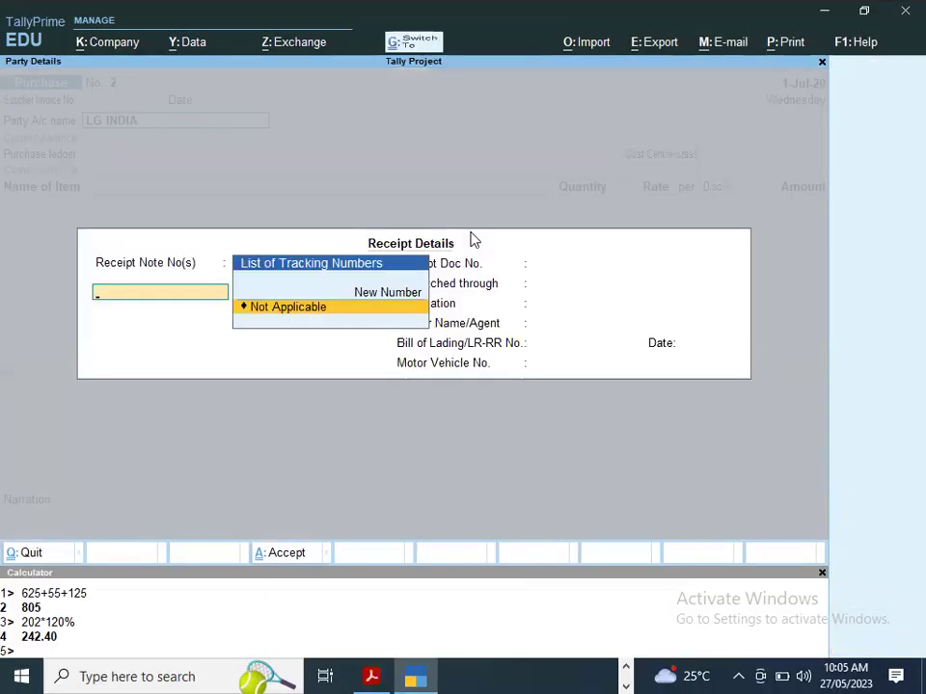
{"action": "key", "text": "ctrl+a"}
{"action": "key", "text": "ctrl+a"}
{"action": "key", "text": "Return"}
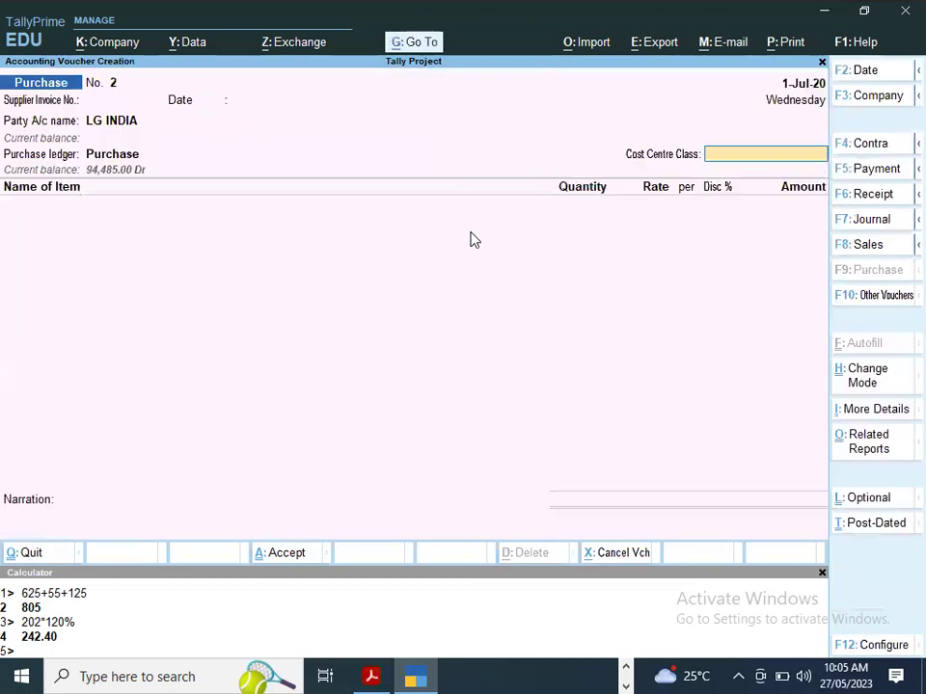
{"action": "key", "text": "Return"}
- Check the product table in the project PDF and start creating a stock item named LCD TV from the purchase voucher
{"action": "key", "text": "alt+Tab"}
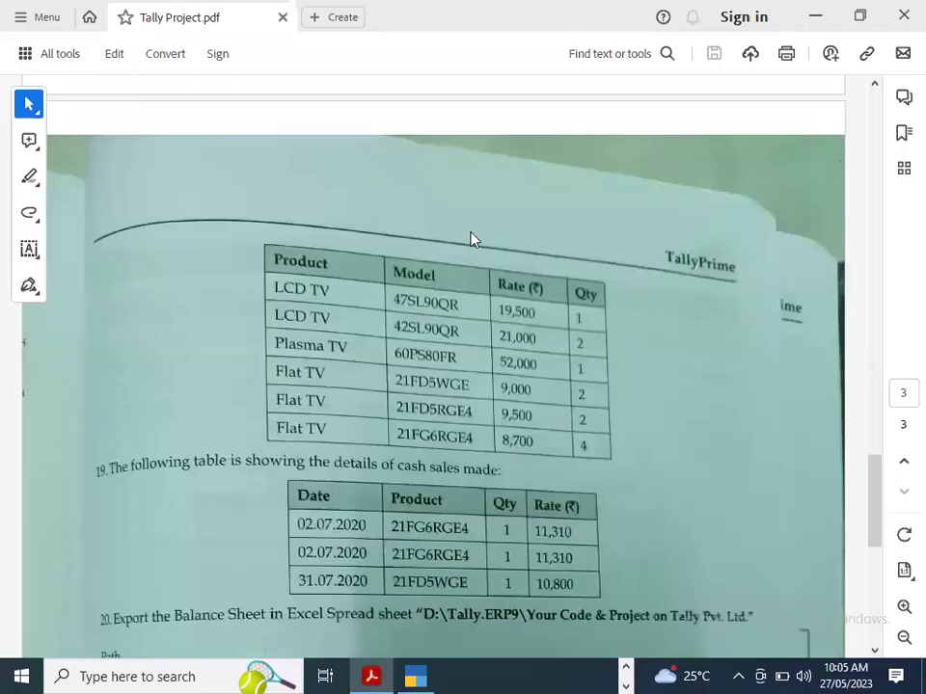
{"action": "key", "text": "alt+Tab"}
{"action": "key", "text": "alt+c"}
{"action": "type", "text": "LC"}
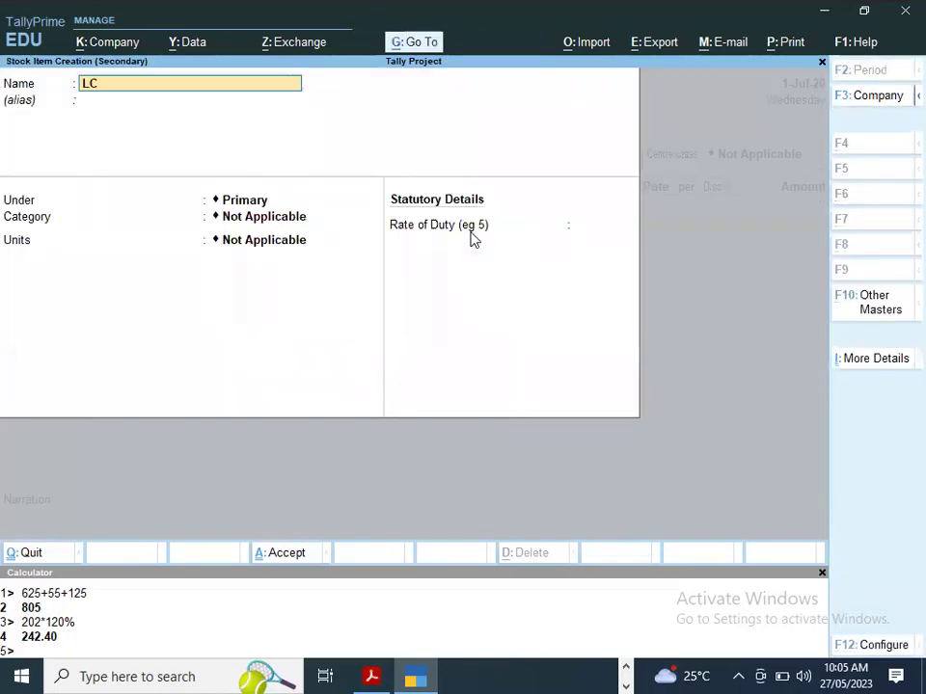
{"action": "type", "text": "D TV"}
{"action": "key", "text": "alt+Tab"}
{"action": "key", "text": "alt+Tab"}
{"action": "key", "text": "Return"}
{"action": "key", "text": "Return"}
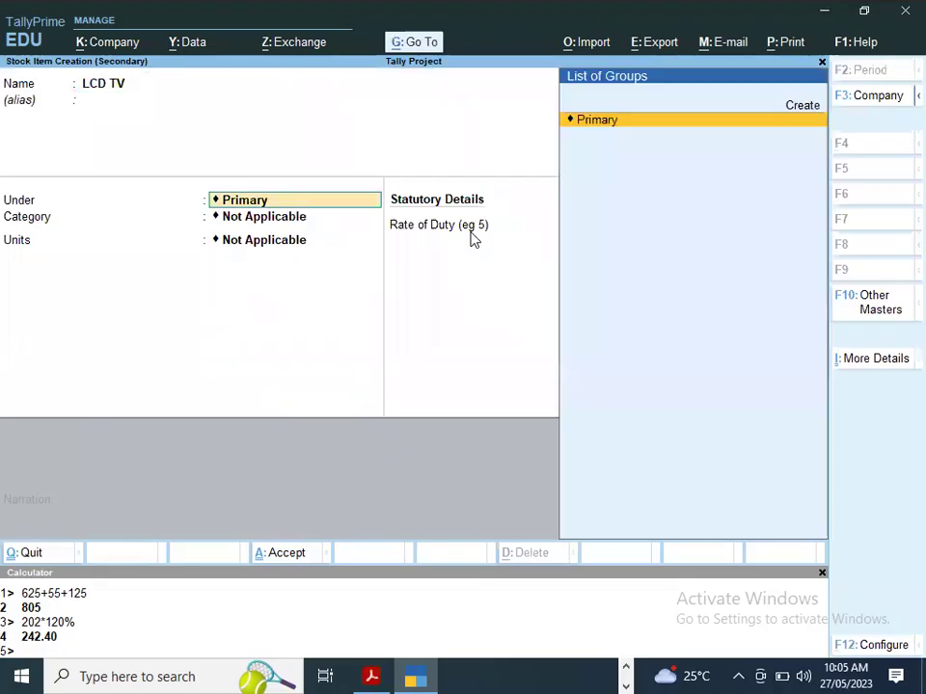
- Create a stock group named LCD TV under Primary and place the new stock item in it
{"action": "key", "text": "Return"}
{"action": "key", "text": "Return"}
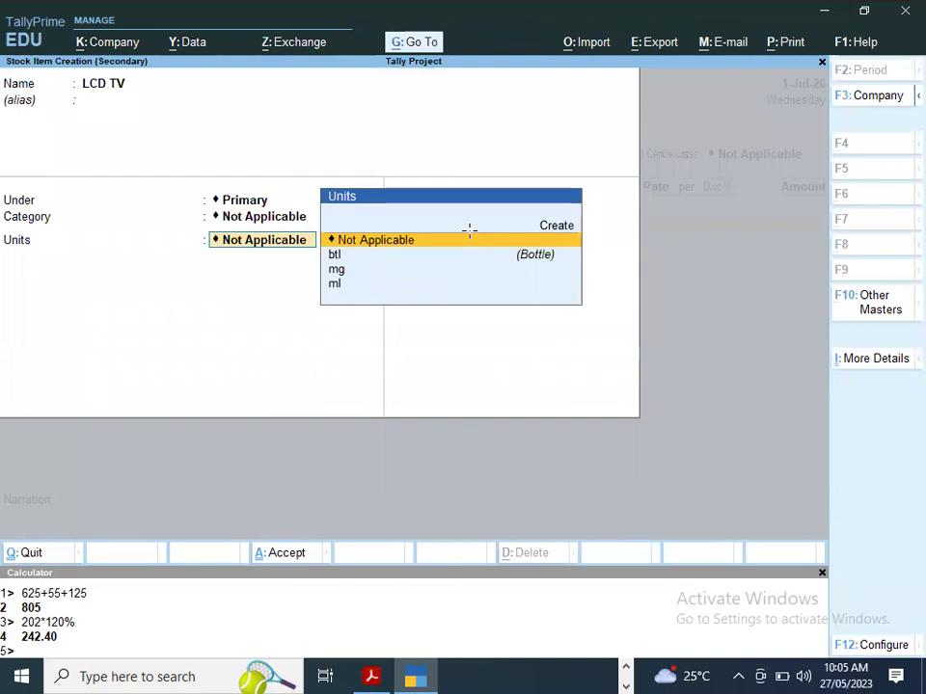
{"action": "key", "text": "alt+Tab"}
{"action": "key", "text": "alt+Tab"}
{"action": "key", "text": "BackSpace"}
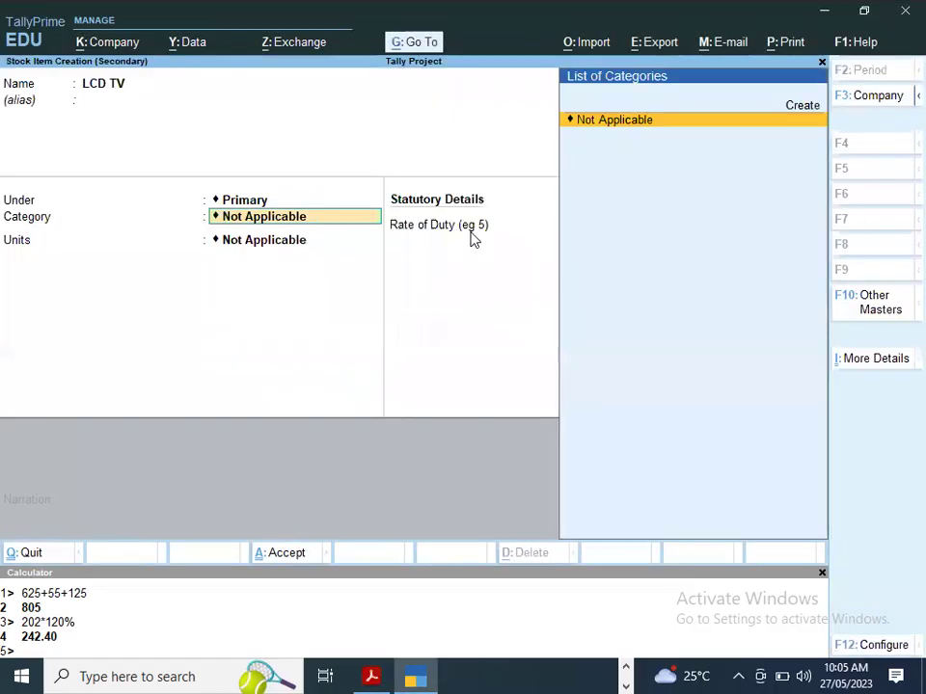
{"action": "key", "text": "BackSpace"}
{"action": "key", "text": "alt+c"}
{"action": "type", "text": "LC"}
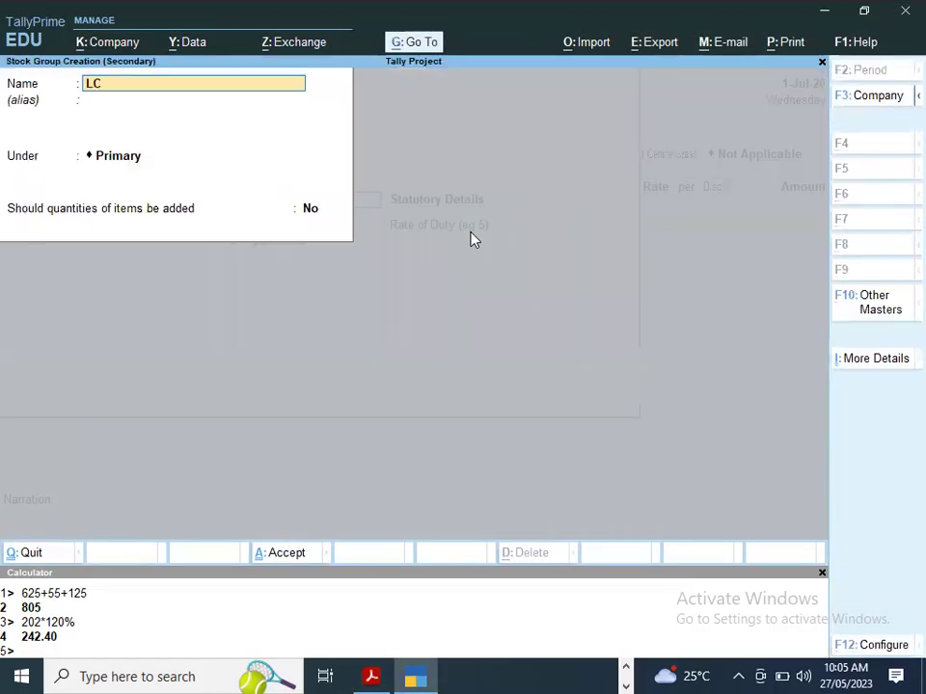
{"action": "type", "text": "D TV"}
{"action": "key", "text": "Return"}
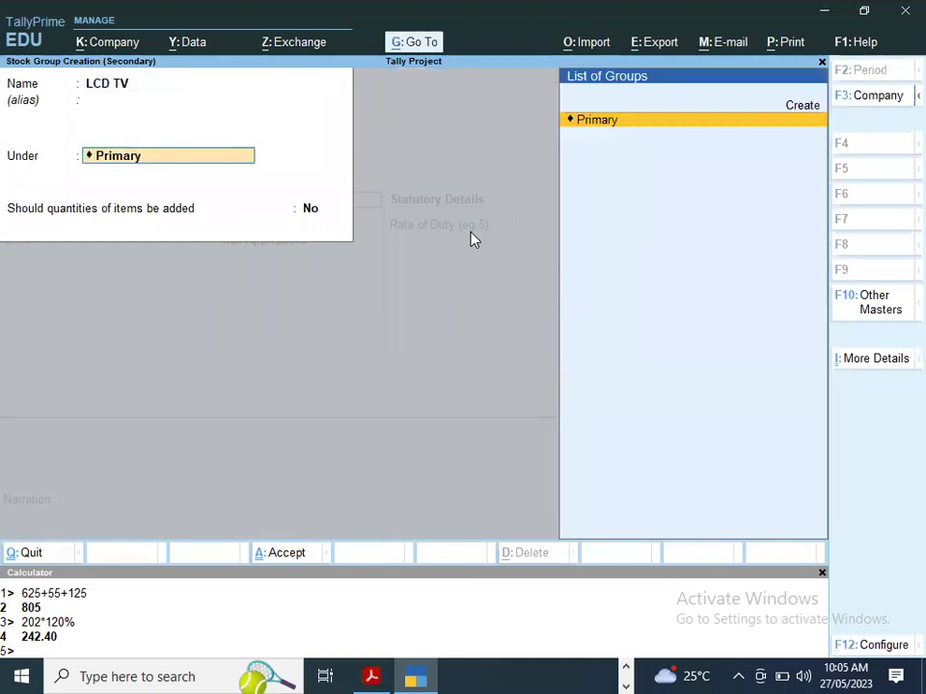
{"action": "key", "text": "ctrl+a"}
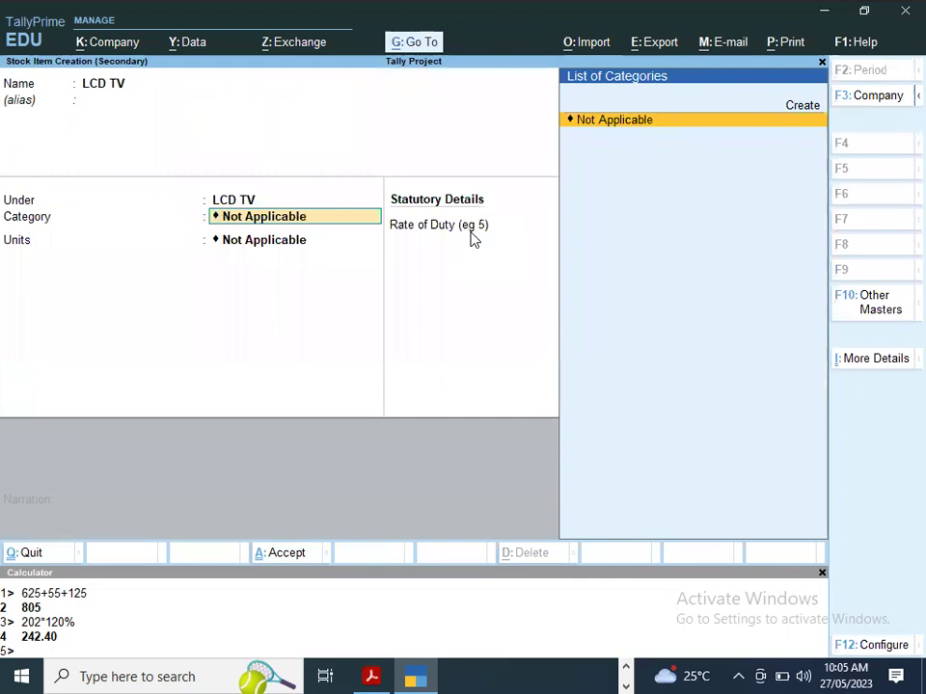
- Rename the stock item as 47SL90QR, reading the first LCD TV model number from the project PDF
{"action": "key", "text": "ctrl+a"}
{"action": "key", "text": "alt+Tab"}
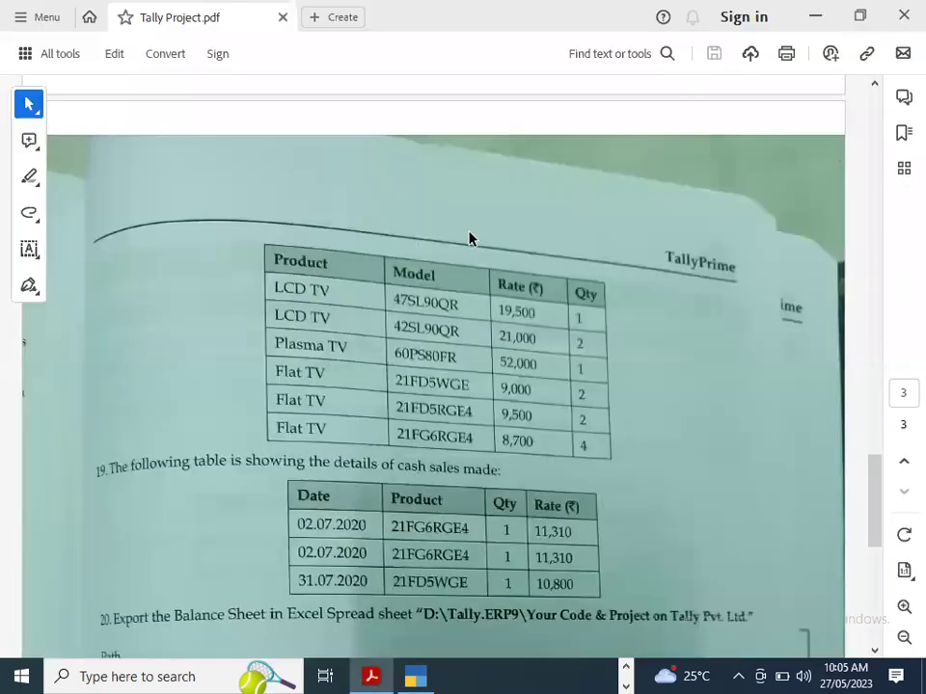
{"action": "key", "text": "alt+Tab"}
{"action": "type", "text": "47S"}
{"action": "key", "text": "alt+Tab"}
{"action": "key", "text": "alt+Tab"}
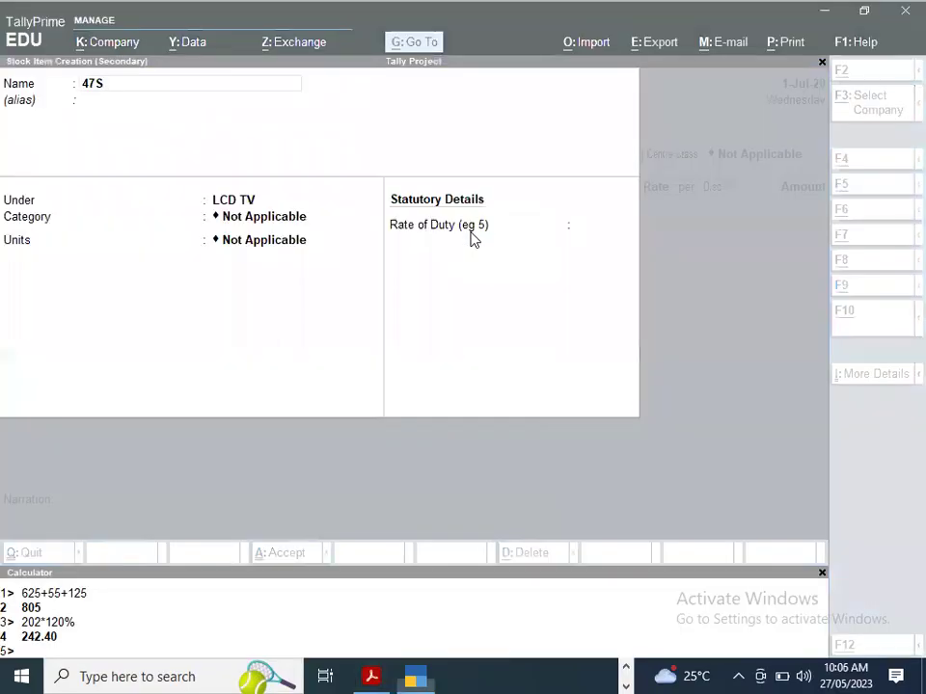
{"action": "type", "text": "L90"}
{"action": "key", "text": "alt+Tab"}
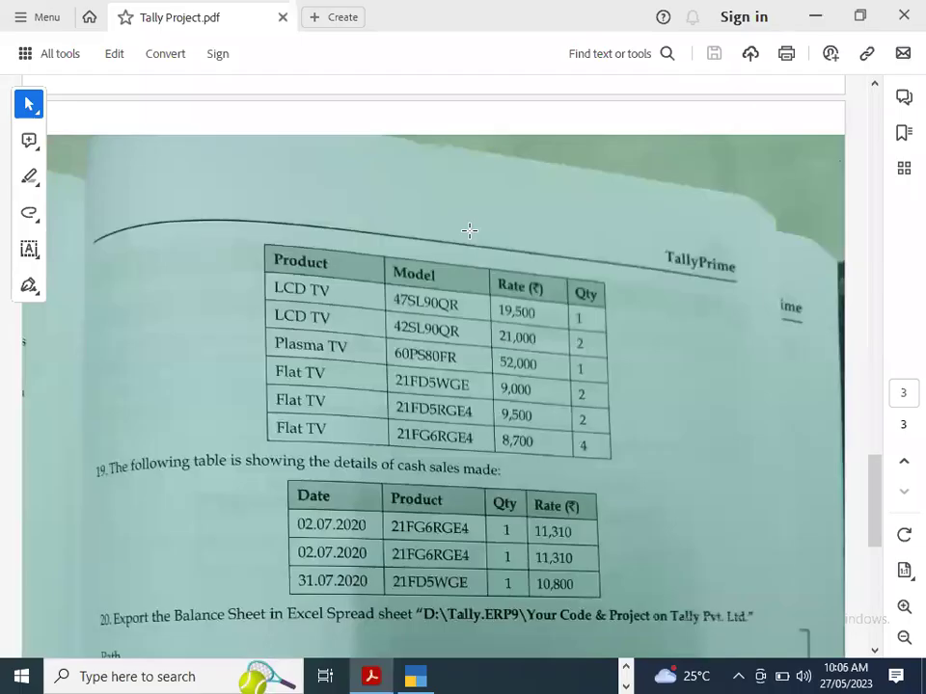
{"action": "key", "text": "alt+Tab"}
{"action": "type", "text": "QR"}
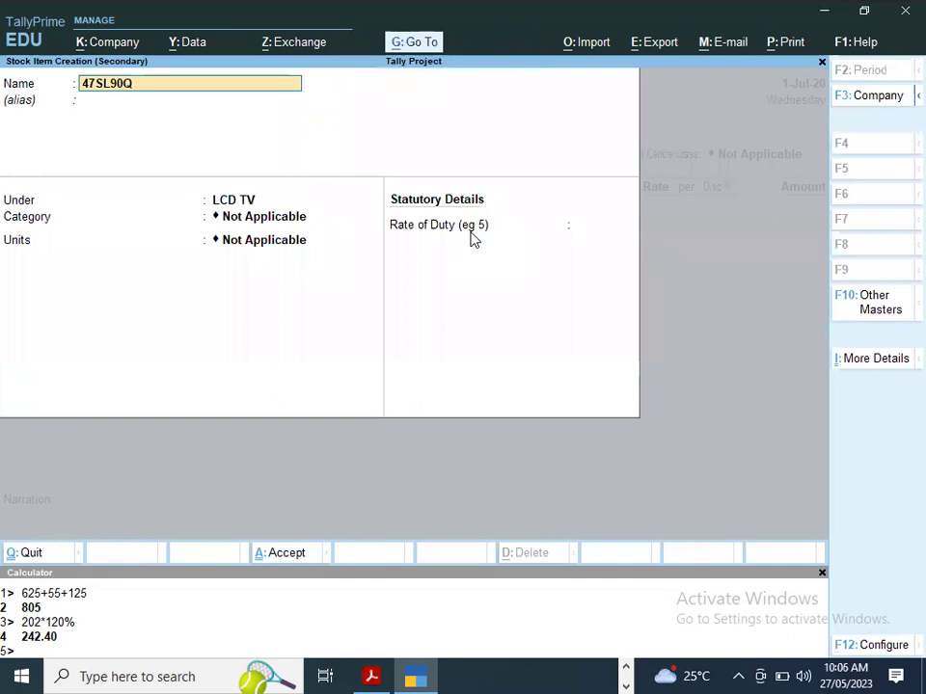
- Create a simple unit PCS with 0 decimal places for 47SL90QR and save the stock item
{"action": "key", "text": "Return"}
{"action": "key", "text": "Return"}
{"action": "key", "text": "Return"}
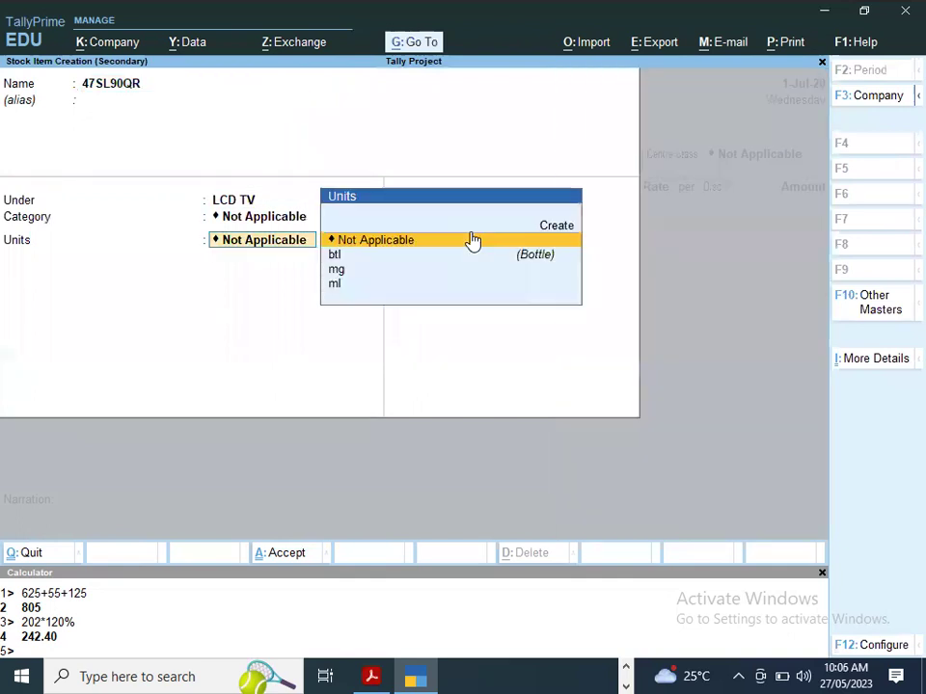
{"action": "key", "text": "alt+Tab"}
{"action": "key", "text": "alt+Tab"}
{"action": "key", "text": "alt+Tab"}
{"action": "key", "text": "alt+Tab"}
{"action": "key", "text": "alt+Tab"}
{"action": "key", "text": "Up"}
{"action": "key", "text": "Return"}
{"action": "type", "text": "PCS"}
{"action": "key", "text": "Return"}
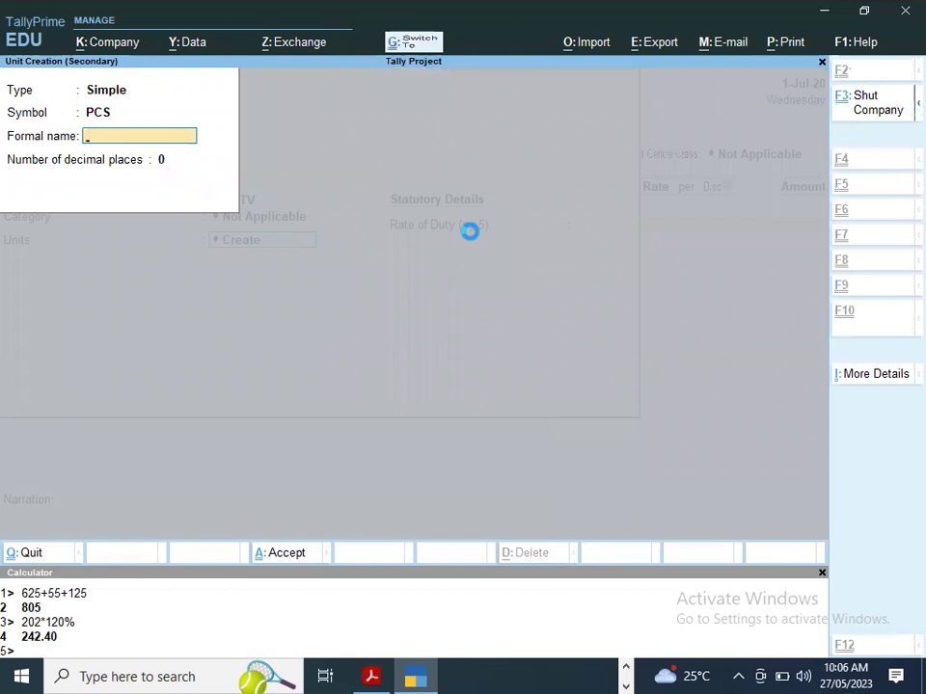
{"action": "key", "text": "ctrl+a"}
{"action": "key", "text": "ctrl+a"}
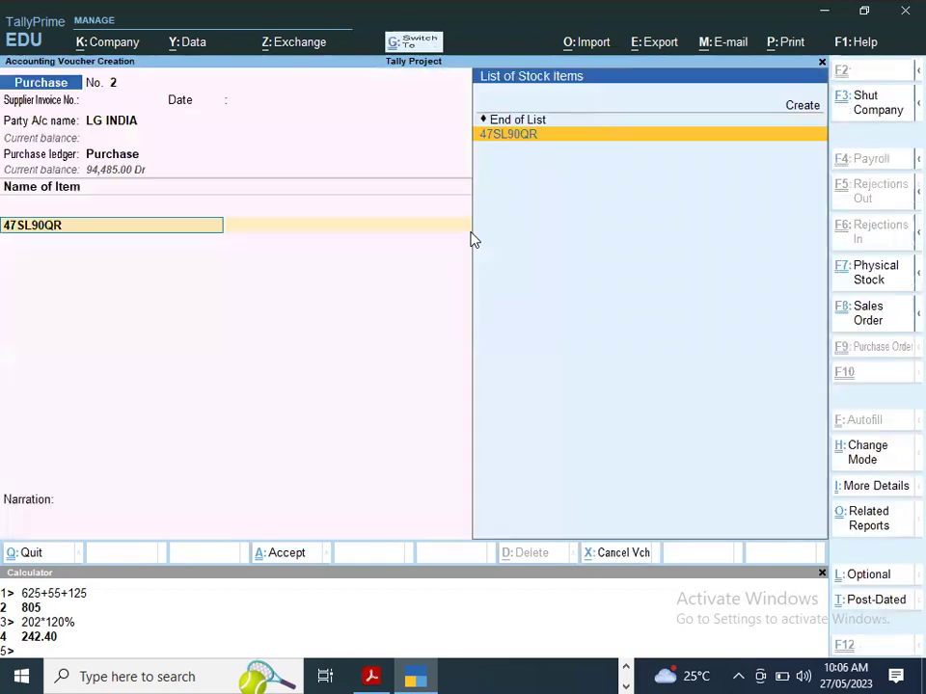
- Allocate 47SL90QR to the Sealdah location with tracking number Not Applicable, checking the purchase details in the project PDF
{"action": "key", "text": "Return"}
{"action": "key", "text": "Return"}
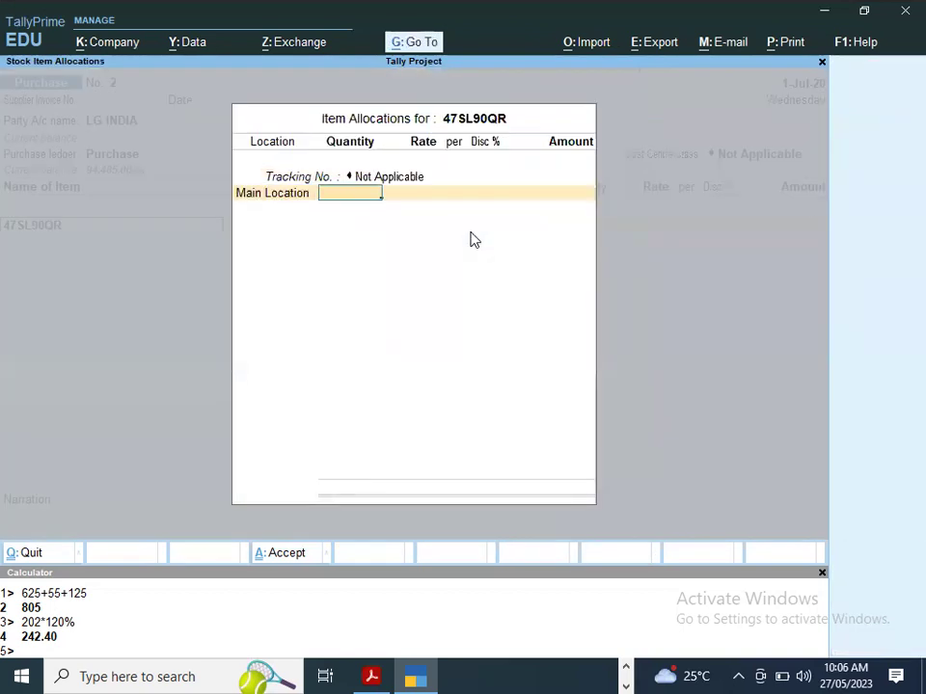
{"action": "key", "text": "alt+Tab"}
{"action": "key", "text": "alt+Tab"}
{"action": "key", "text": "BackSpace"}
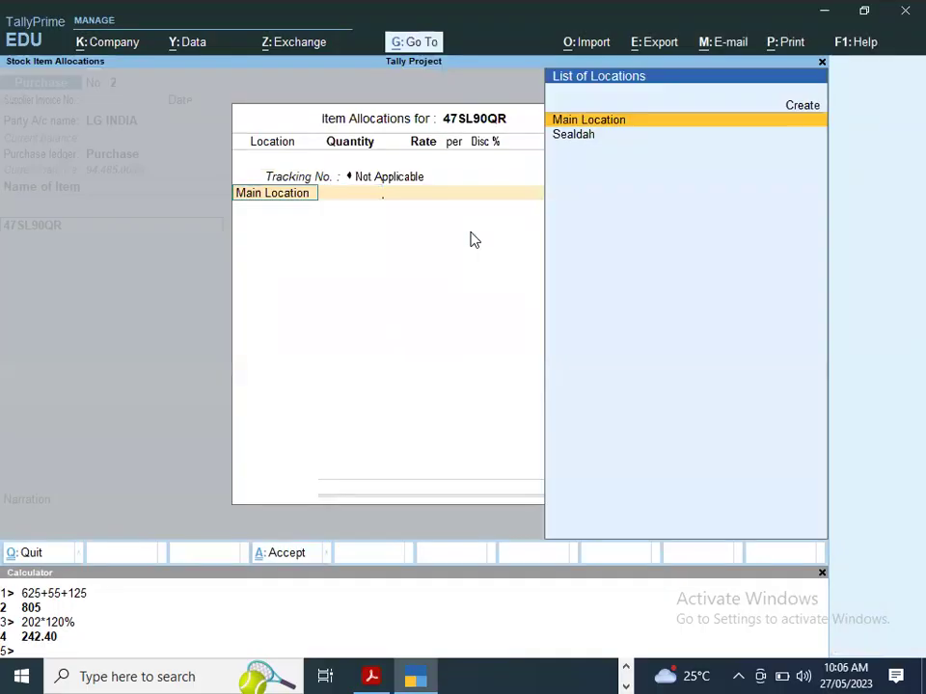
{"action": "key", "text": "Down"}
{"action": "key", "text": "alt+Tab"}
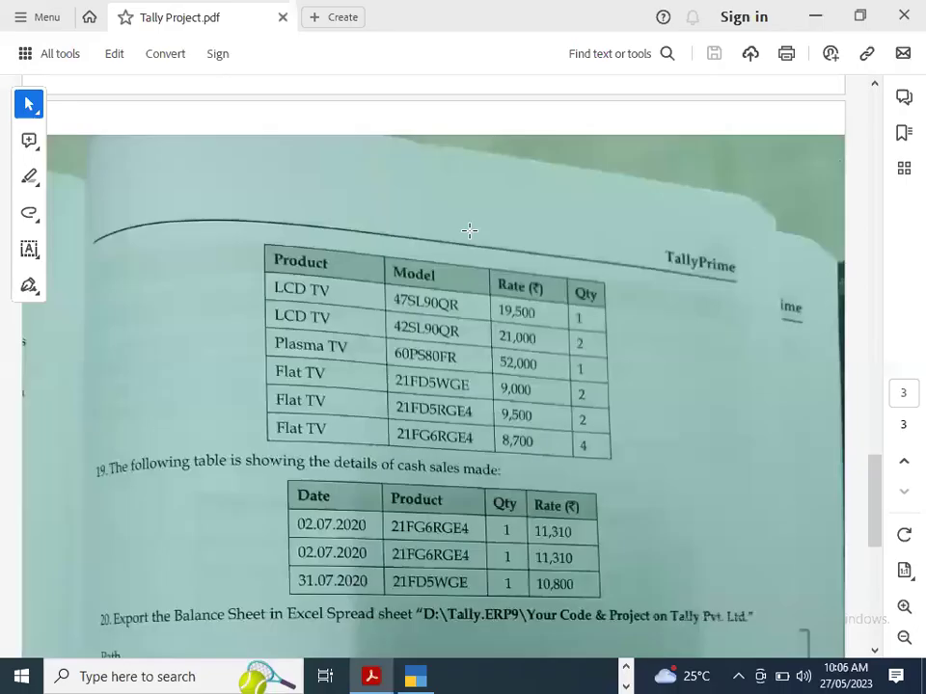
{"action": "scroll", "coordinate": [469, 230], "scroll_direction": "up", "scroll_amount": 5}
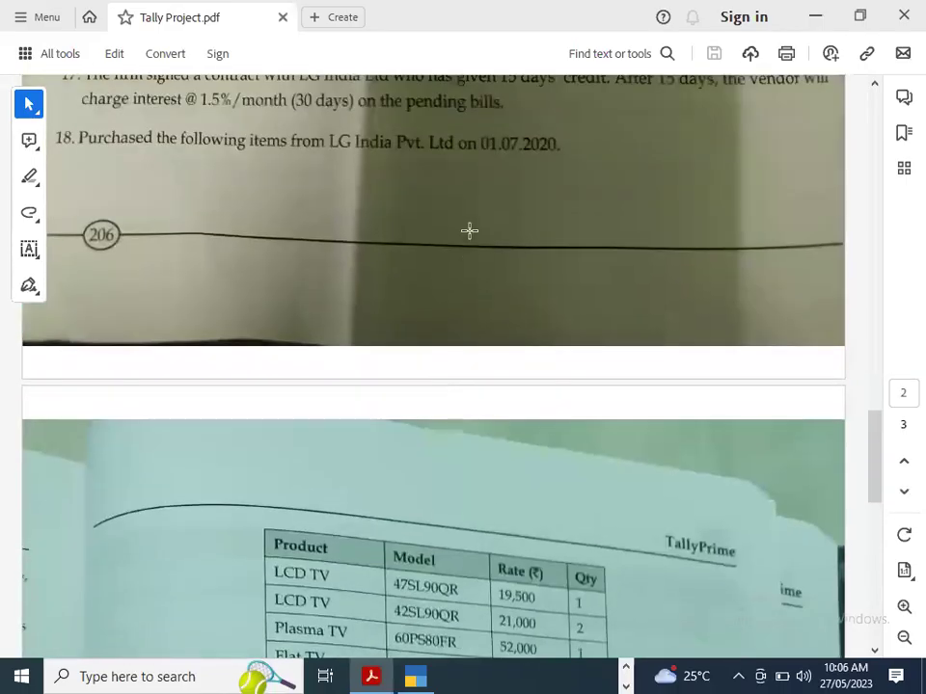
{"action": "scroll", "coordinate": [468, 231], "scroll_direction": "down", "scroll_amount": 4}
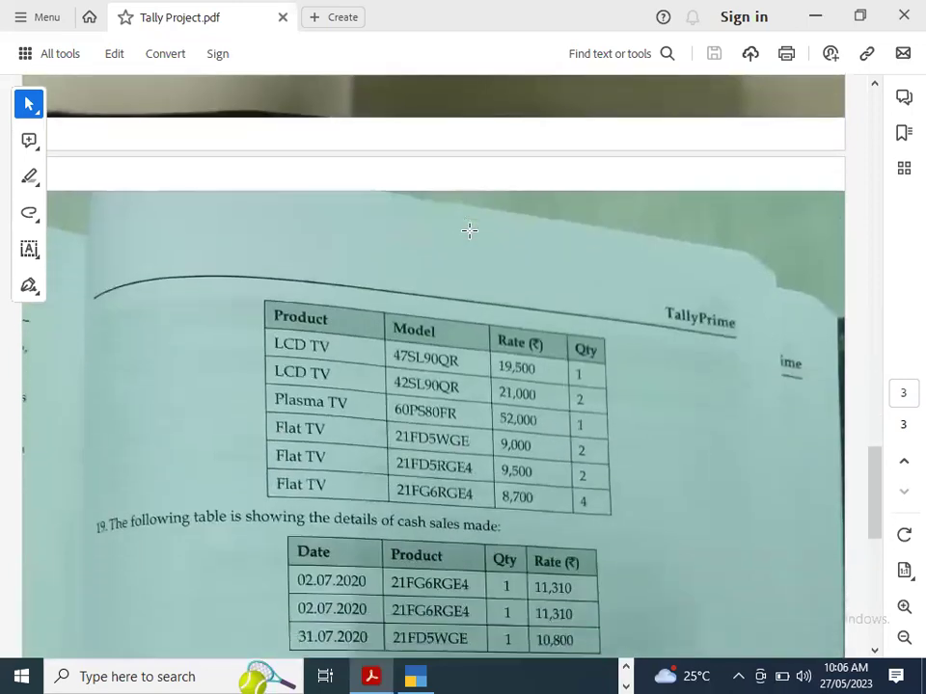
{"action": "key", "text": "alt+Tab"}
{"action": "key", "text": "Return"}
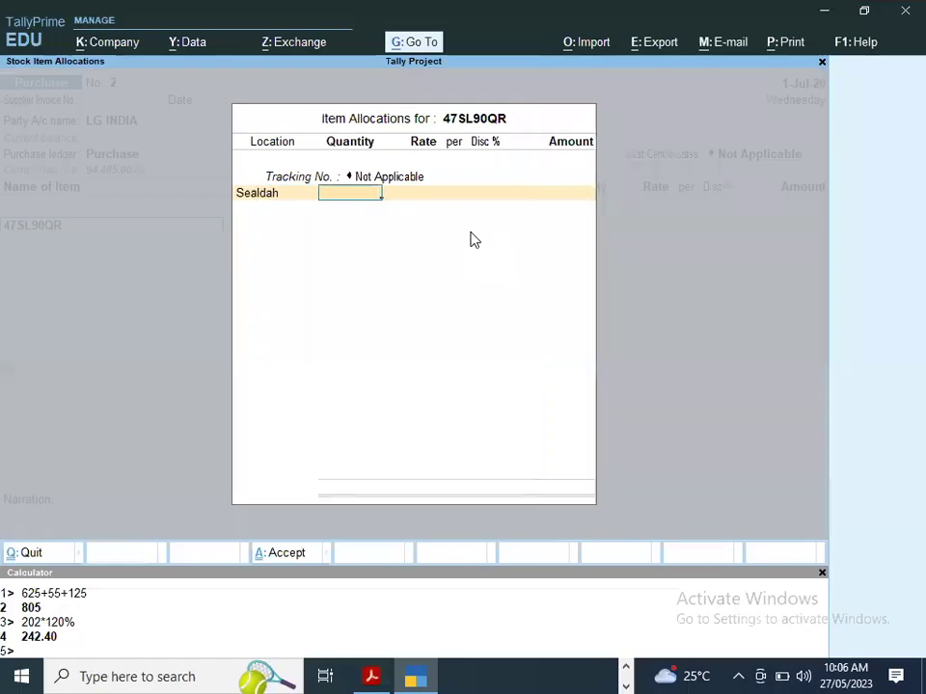
- Enter a quantity of 1 PCS at a rate of 19500 for 47SL90QR and accept the allocation
{"action": "key", "text": "alt+Tab"}
{"action": "key", "text": "alt+Tab"}
{"action": "key", "text": "alt+Tab"}
{"action": "key", "text": "alt+Tab"}
{"action": "type", "text": "1"}
{"action": "key", "text": "Return"}
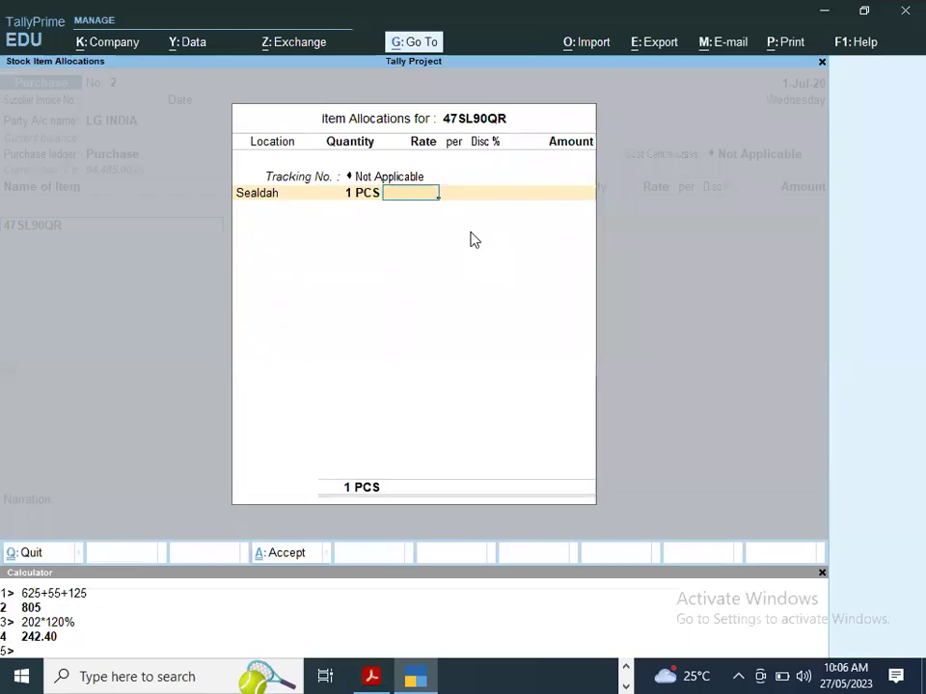
{"action": "key", "text": "alt+Tab"}
{"action": "key", "text": "alt+Tab"}
{"action": "type", "text": "19500"}
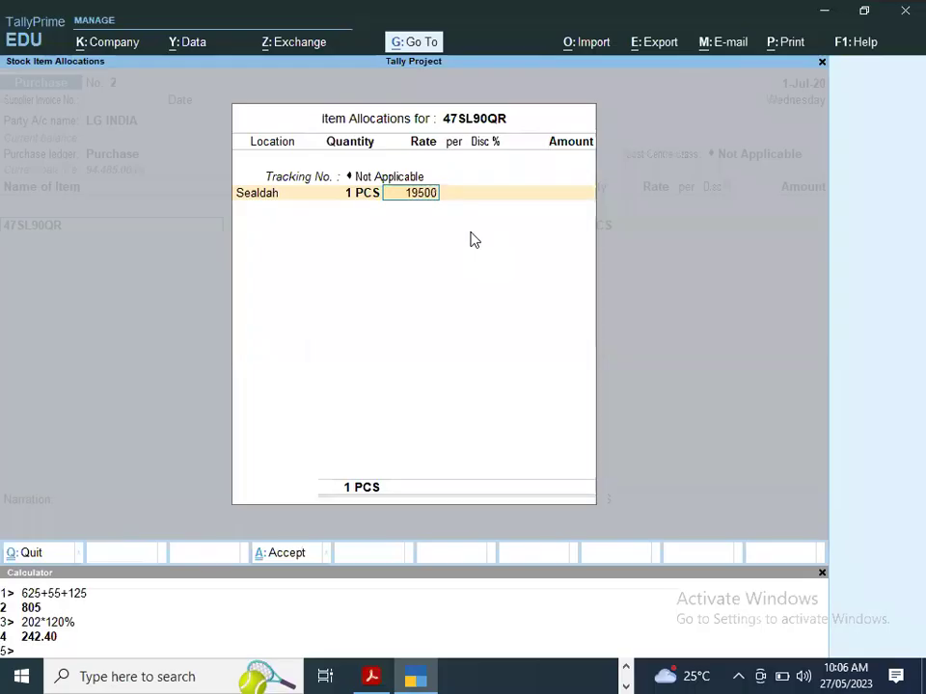
{"action": "key", "text": "Return"}
{"action": "key", "text": "Return"}
{"action": "key", "text": "Return"}
{"action": "key", "text": "Return"}
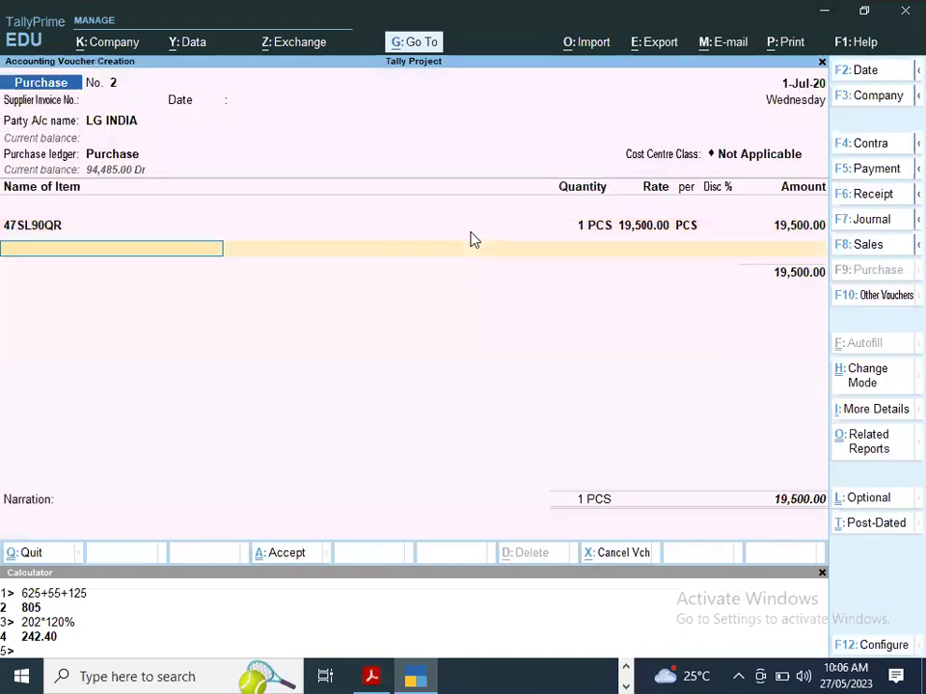
- Start creating the second LCD TV stock item and name it 42SL90QR from the project PDF
{"action": "key", "text": "alt+c"}
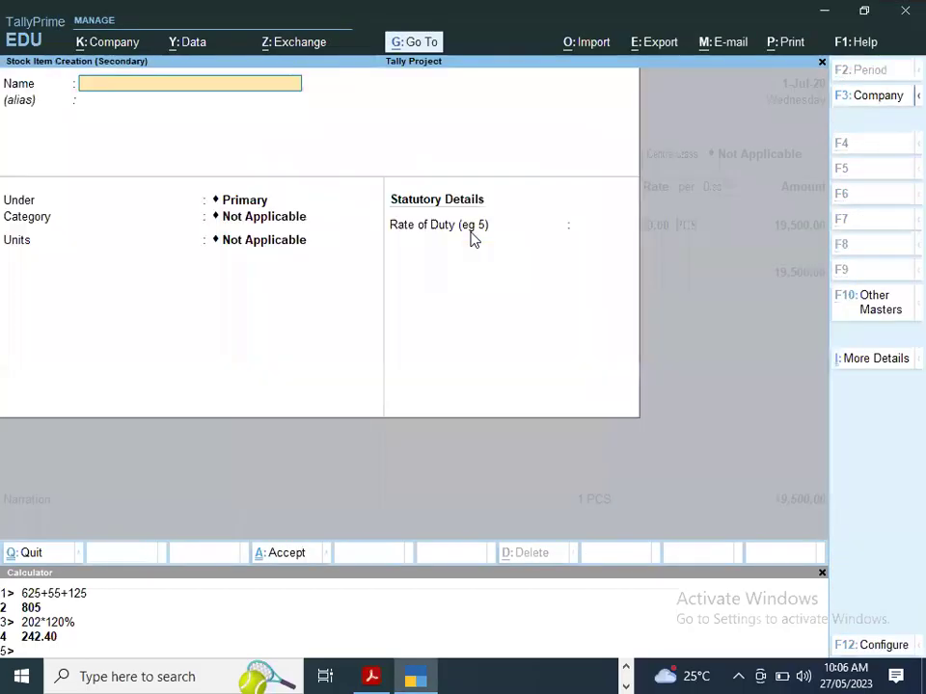
{"action": "type", "text": "4"}
{"action": "key", "text": "alt+Tab"}
{"action": "key", "text": "alt+Tab"}
{"action": "type", "text": "2SL"}
{"action": "key", "text": "alt+Tab"}
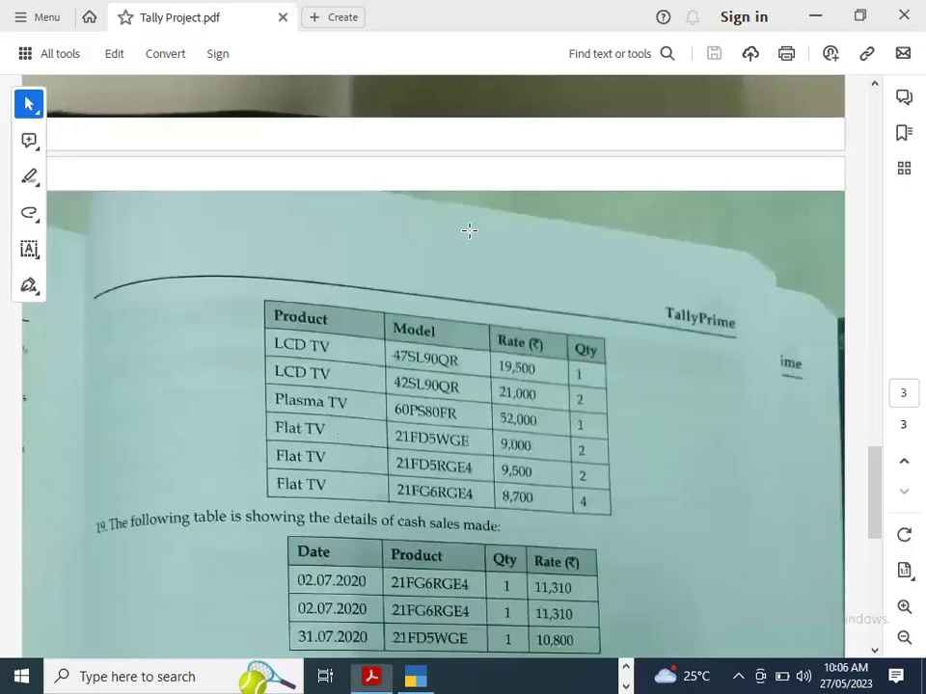
{"action": "key", "text": "alt+Tab"}
{"action": "type", "text": "90"}
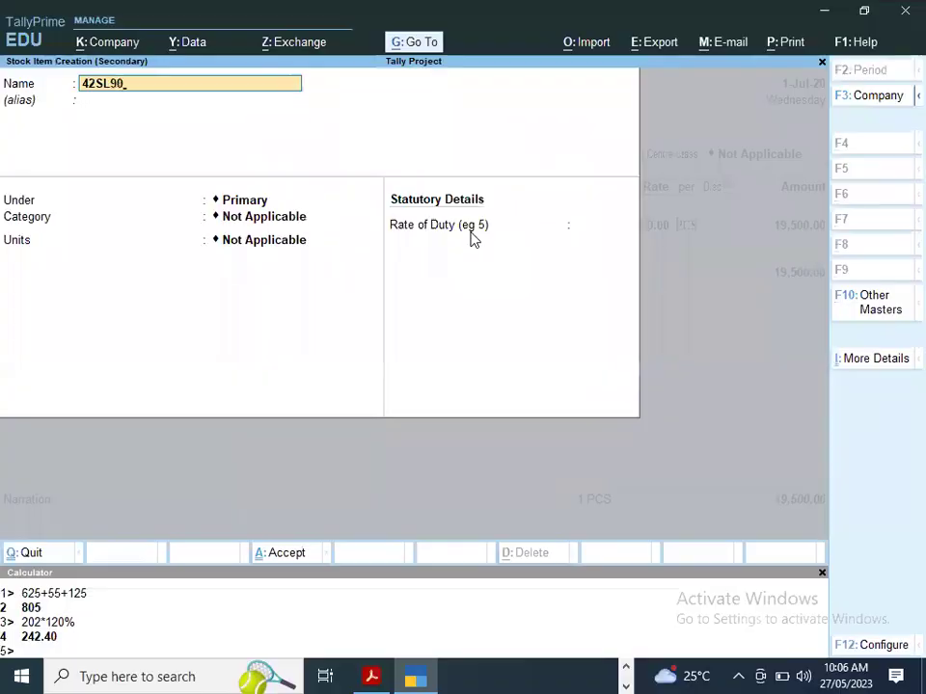
{"action": "type", "text": "QR"}
- Place 42SL90QR under the LCD TV group with PCS units and save the stock item
{"action": "key", "text": "Return"}
{"action": "key", "text": "Return"}
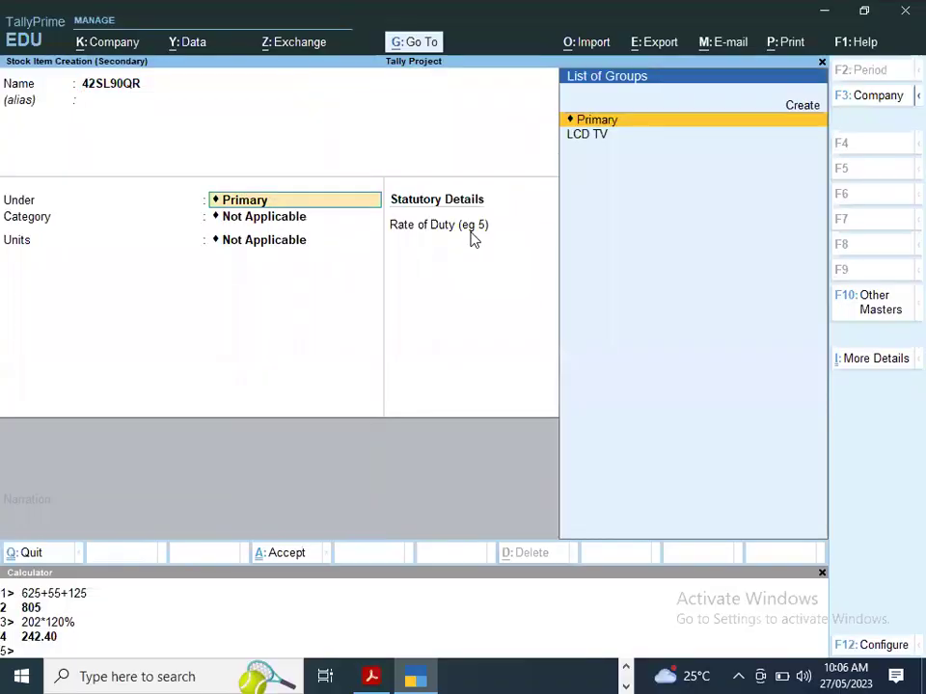
{"action": "type", "text": "L"}
{"action": "key", "text": "alt+Tab"}
{"action": "key", "text": "alt+Tab"}
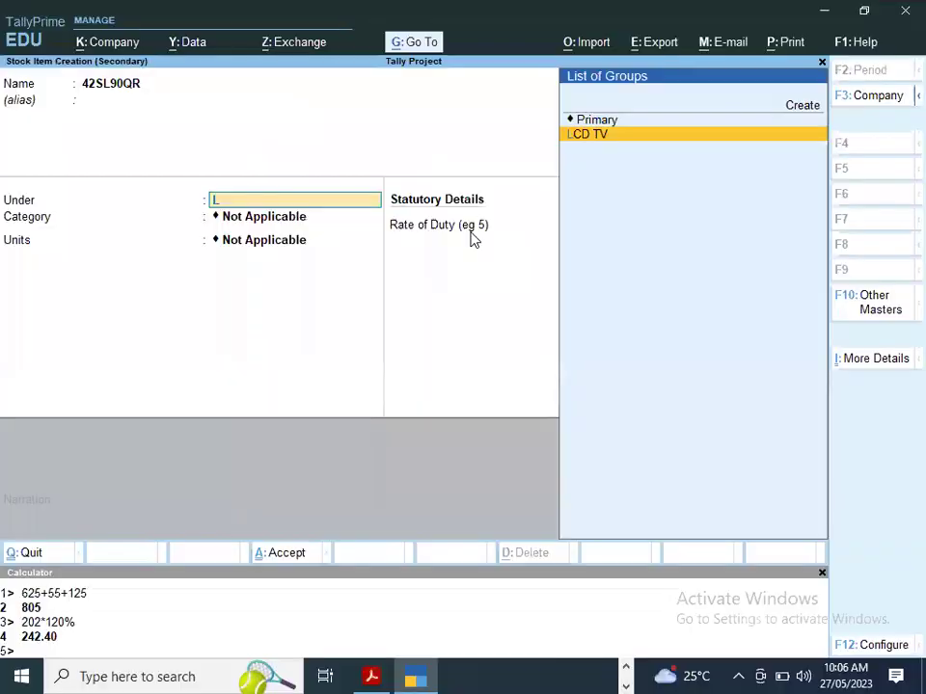
{"action": "key", "text": "Return"}
{"action": "key", "text": "Return"}
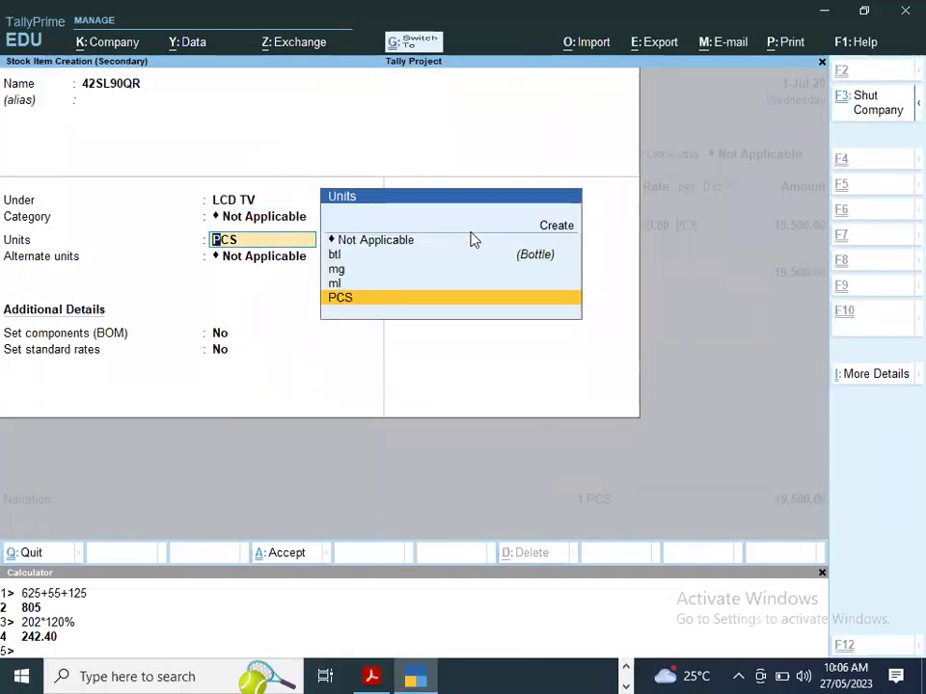
{"action": "key", "text": "ctrl+a"}
- Add 42SL90QR to the voucher and allocate it to the Sealdah location
{"action": "key", "text": "Return"}
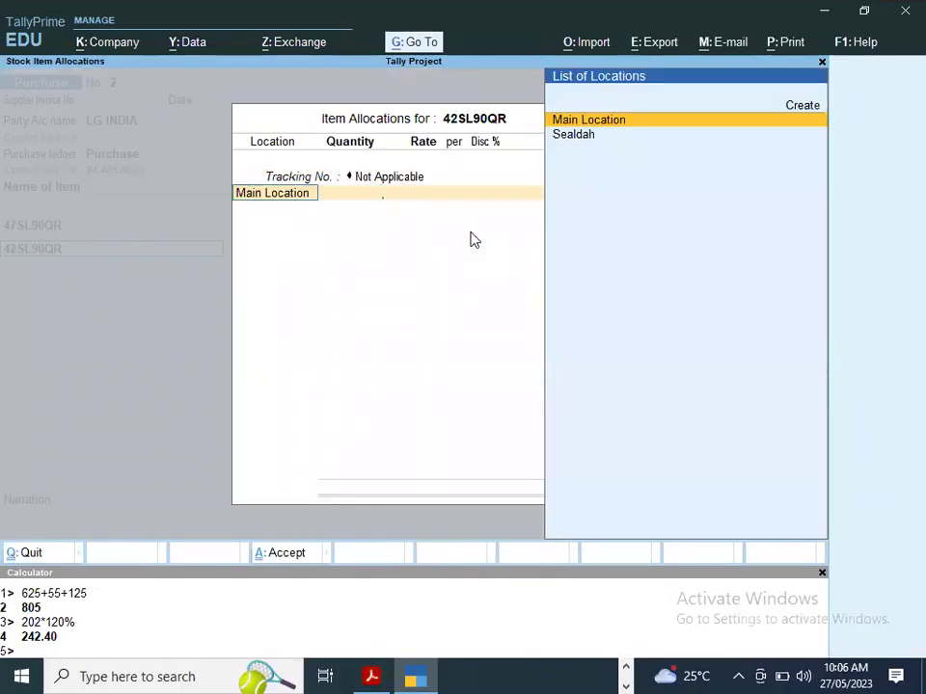
{"action": "key", "text": "BackSpace"}
{"action": "key", "text": "Down"}
{"action": "key", "text": "Down"}
{"action": "key", "text": "Return"}
- Enter a quantity of 2 PCS at a rate of 21000 for 42SL90QR and accept the allocation
{"action": "key", "text": "alt+Tab"}
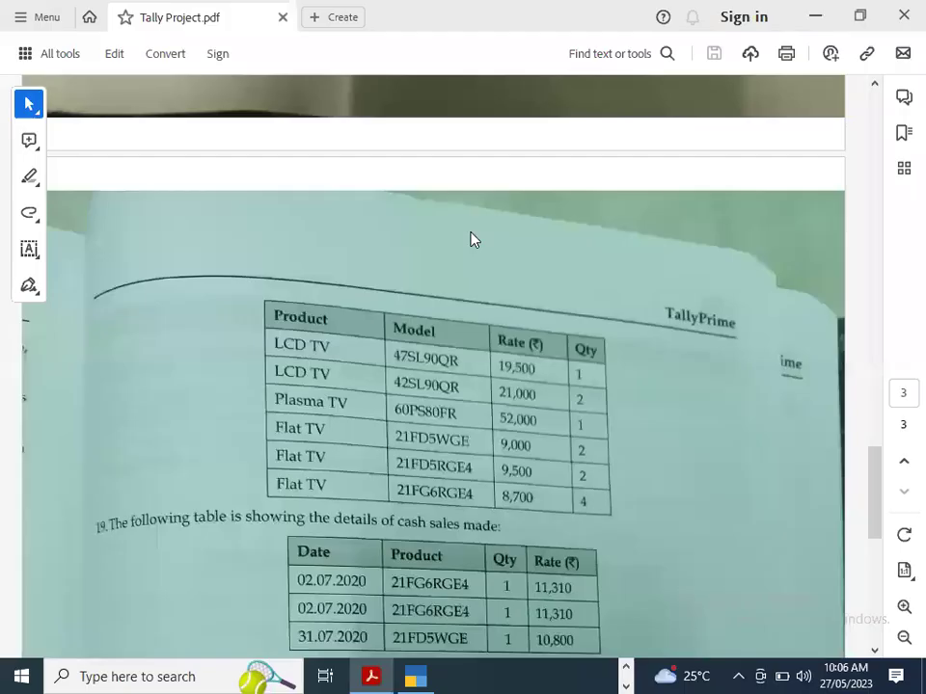
{"action": "key", "text": "alt+Tab"}
{"action": "type", "text": "2"}
{"action": "key", "text": "Return"}
{"action": "key", "text": "alt+Tab"}
{"action": "key", "text": "alt+Tab"}
{"action": "type", "text": "21000"}
{"action": "key", "text": "Return"}
{"action": "key", "text": "Return"}
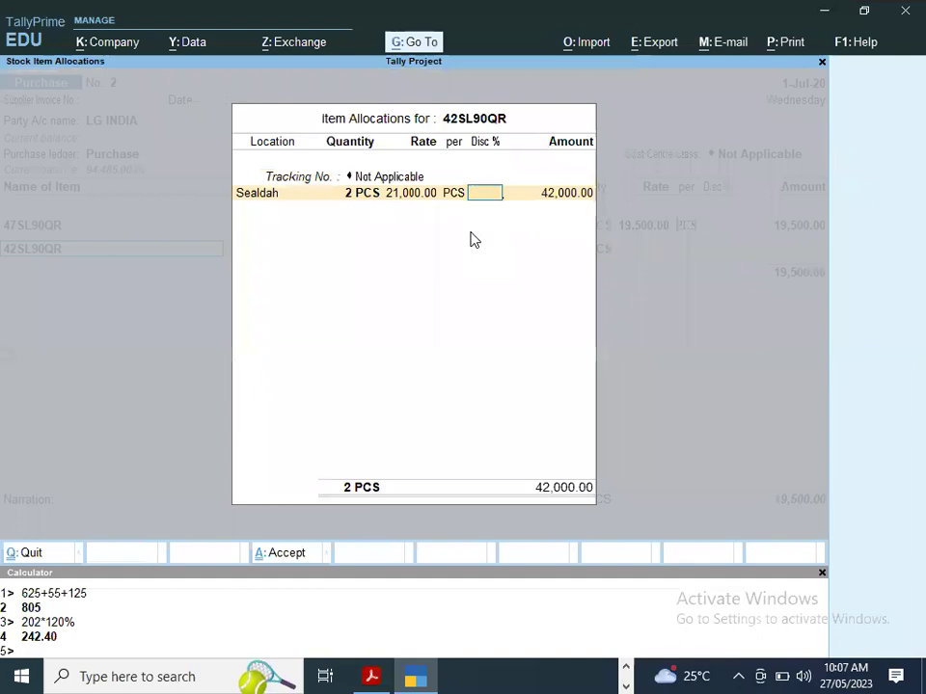
{"action": "key", "text": "Return"}
{"action": "key", "text": "Return"}
{"action": "key", "text": "Return"}
- Start creating a stock item for the Plasma TV and name it 60PS80FR from the project PDF
{"action": "key", "text": "alt+Tab"}
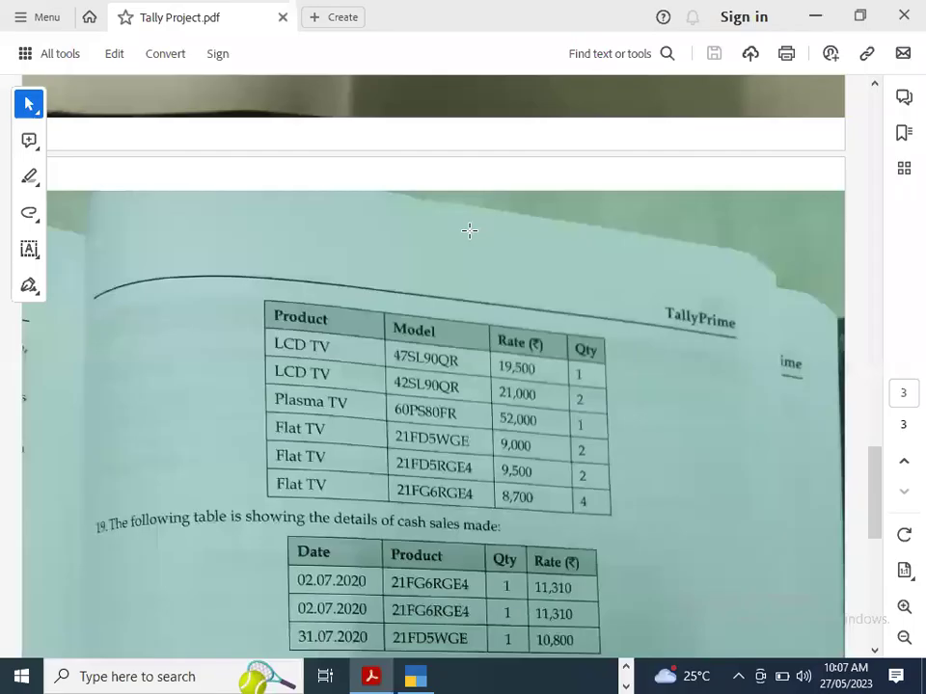
{"action": "key", "text": "alt+Tab"}
{"action": "key", "text": "alt+c"}
{"action": "type", "text": "L"}
{"action": "type", "text": "60"}
{"action": "key", "text": "alt+Tab"}
{"action": "key", "text": "alt+Tab"}
{"action": "type", "text": "PS"}
{"action": "key", "text": "alt+Tab"}
{"action": "key", "text": "alt+Tab"}
{"action": "type", "text": "8"}
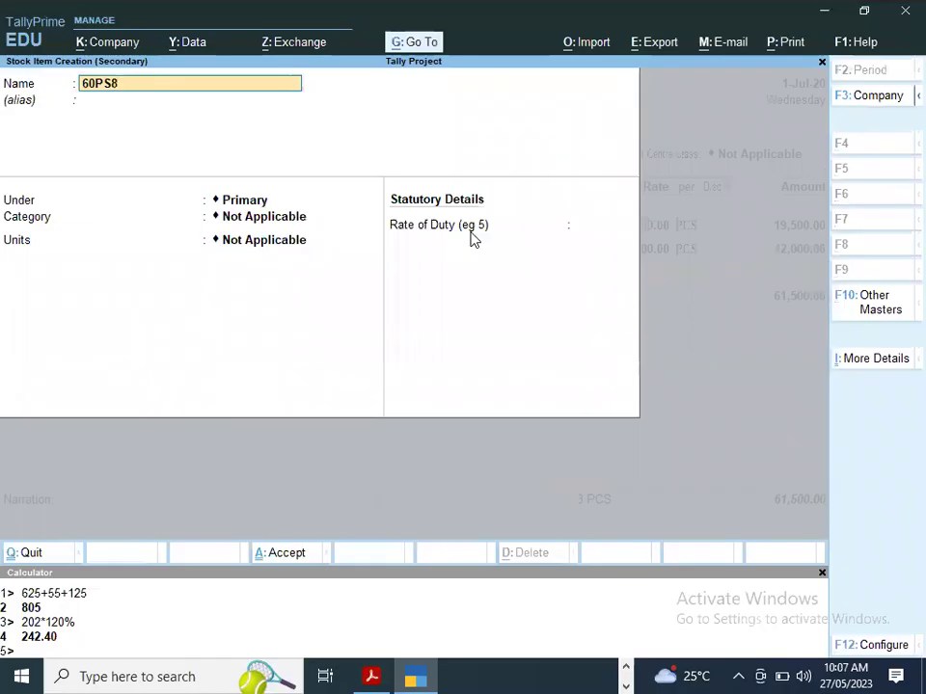
{"action": "type", "text": "0FR"}
{"action": "key", "text": "Return"}
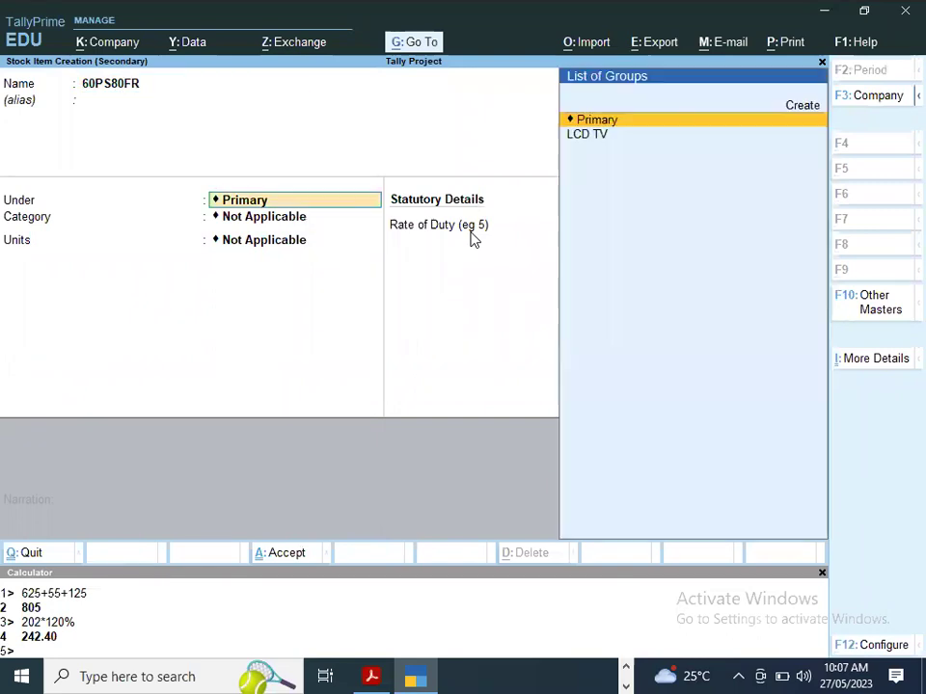
- Set the units of the 60PS80FR stock item to PCS
{"action": "key", "text": "Return"}
{"action": "key", "text": "Return"}
{"action": "key", "text": "Down"}
{"action": "key", "text": "Down"}
{"action": "key", "text": "Down"}
{"action": "key", "text": "Down"}
{"action": "key", "text": "Return"}
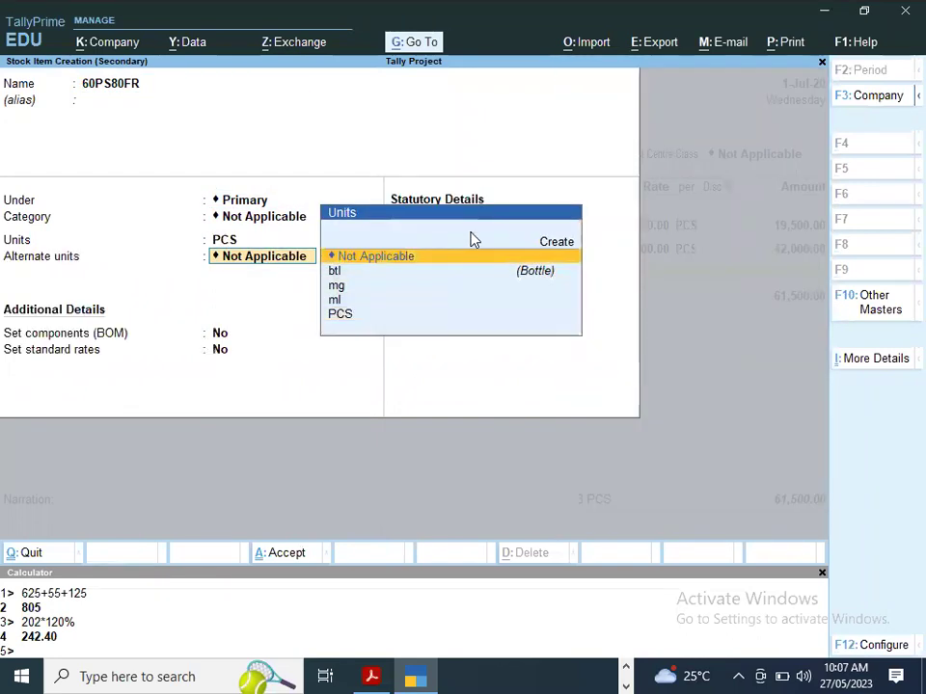
- Create the stock group PLASHMA TV, place 60PS80FR under it and save the stock item
{"action": "key", "text": "BackSpace"}
{"action": "key", "text": "BackSpace"}
{"action": "key", "text": "BackSpace"}
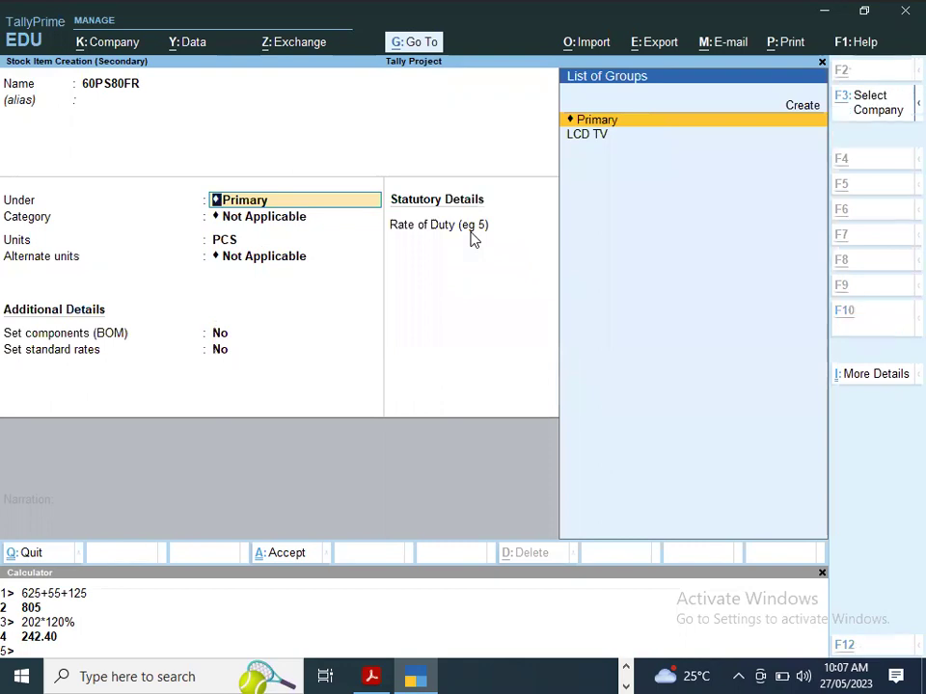
{"action": "key", "text": "alt+c"}
{"action": "type", "text": "PLASHMA TV"}
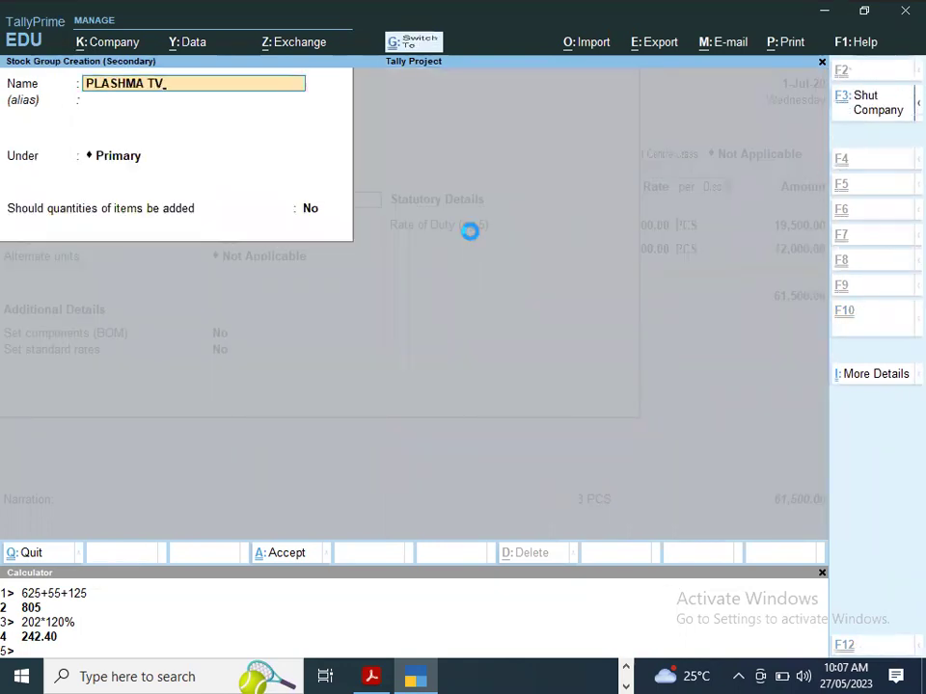
{"action": "key", "text": "ctrl+a"}
{"action": "key", "text": "Return"}
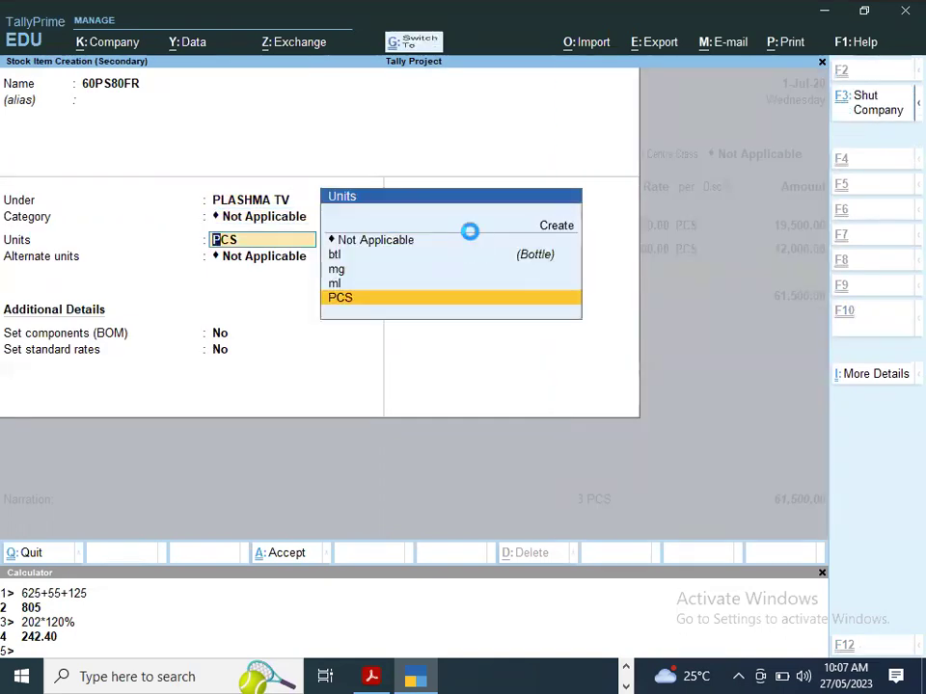
{"action": "key", "text": "ctrl+a"}
- Add 60PS80FR to the voucher and allocate it to the Sealdah location
{"action": "key", "text": "Return"}
{"action": "key", "text": "Return"}
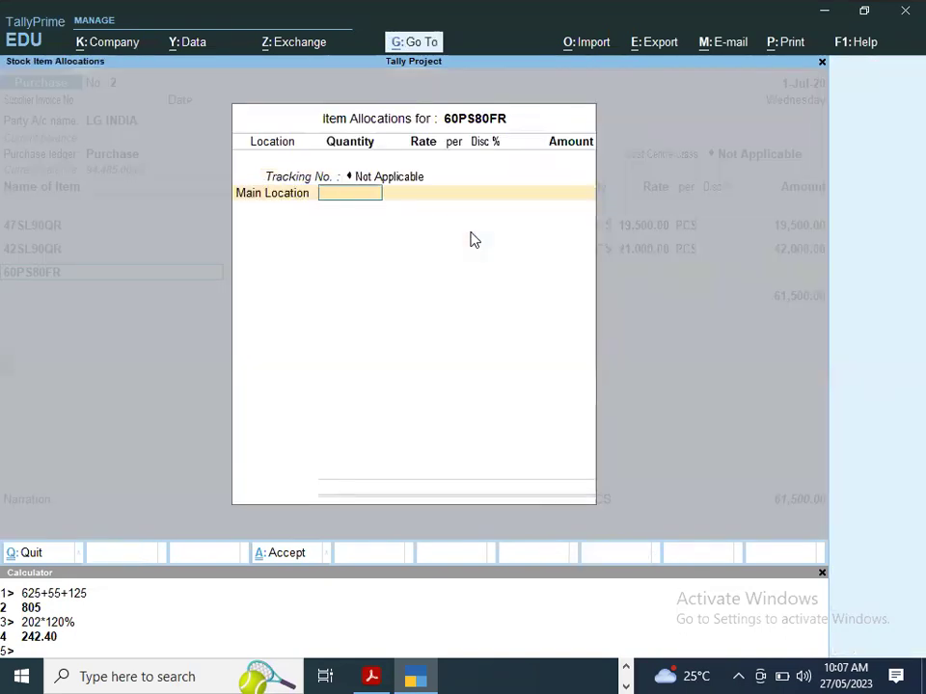
{"action": "key", "text": "BackSpace"}
{"action": "key", "text": "Down"}
{"action": "key", "text": "Return"}
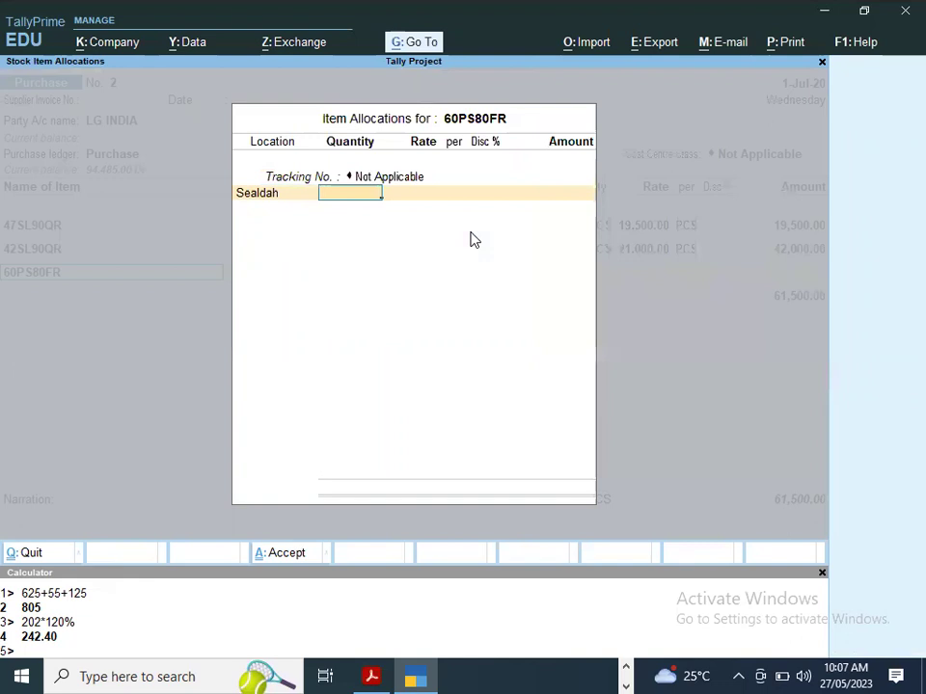
- Enter a quantity of 1 PCS at a rate of 52,000 for 60PS80FR and accept the allocation
{"action": "type", "text": "1"}
{"action": "key", "text": "Return"}
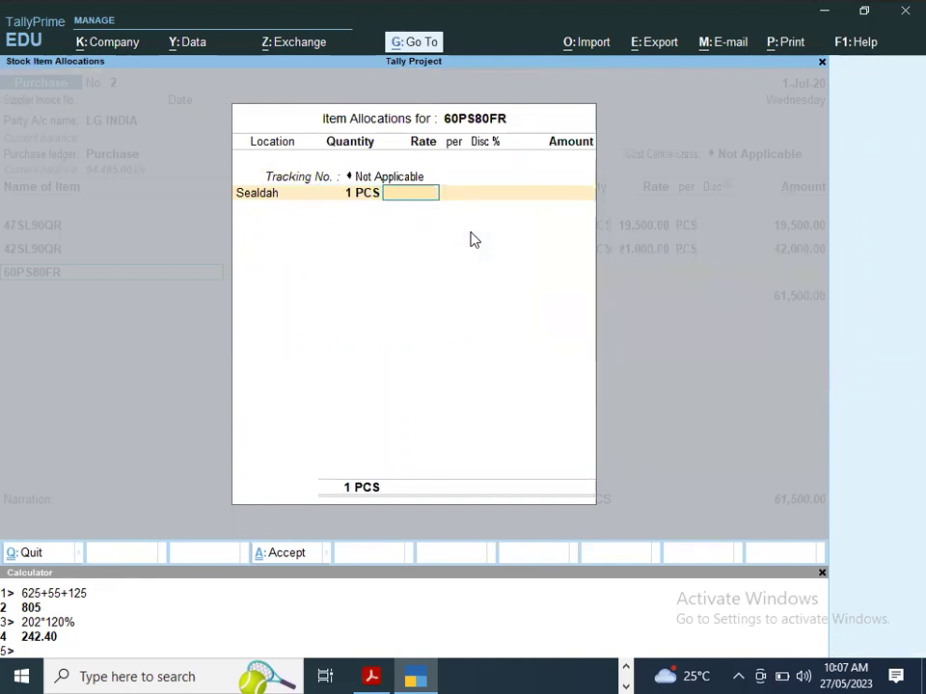
{"action": "key", "text": "alt+Tab"}
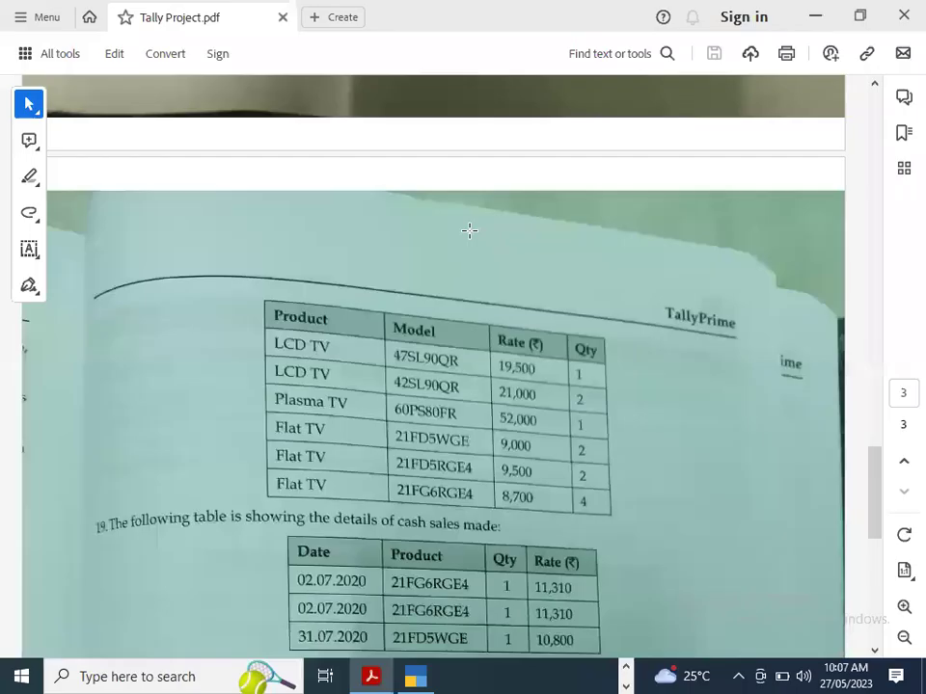
{"action": "key", "text": "alt+Tab"}
{"action": "type", "text": "52,000"}
{"action": "key", "text": "Return"}
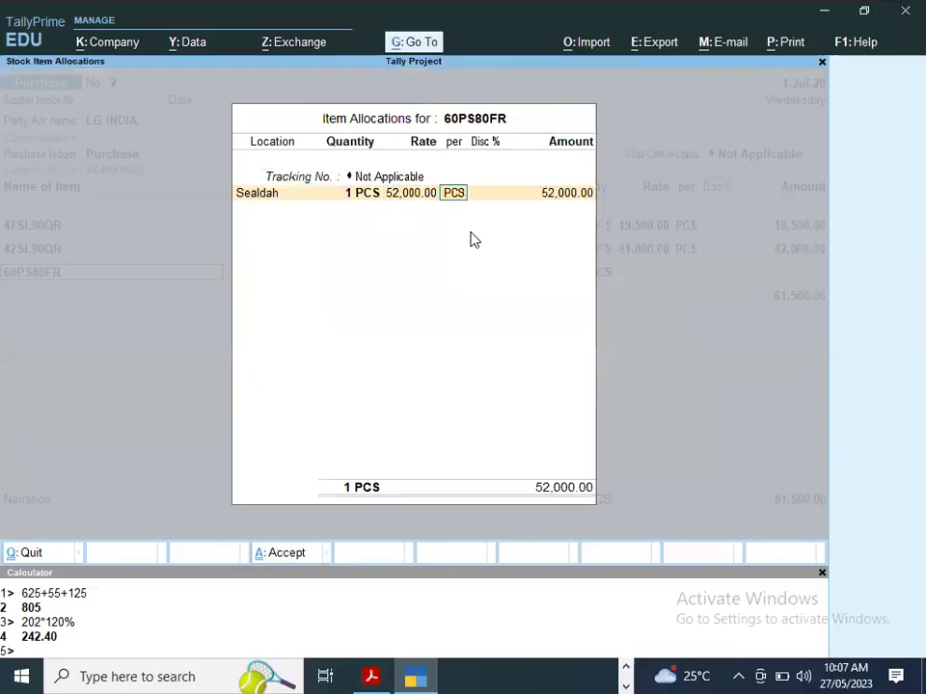
{"action": "key", "text": "Return"}
{"action": "key", "text": "Return"}
{"action": "key", "text": "Return"}
{"action": "key", "text": "Return"}
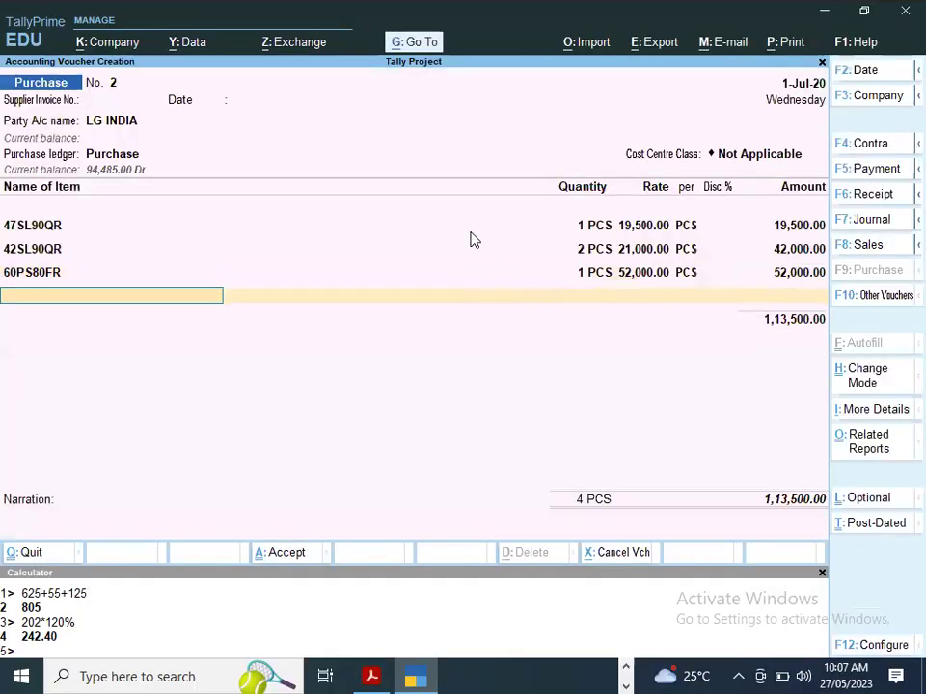
- Start creating the first Flat TV stock item and name it 21FD5WGE from the project PDF
{"action": "key", "text": "alt+c"}
{"action": "key", "text": "alt+Tab"}
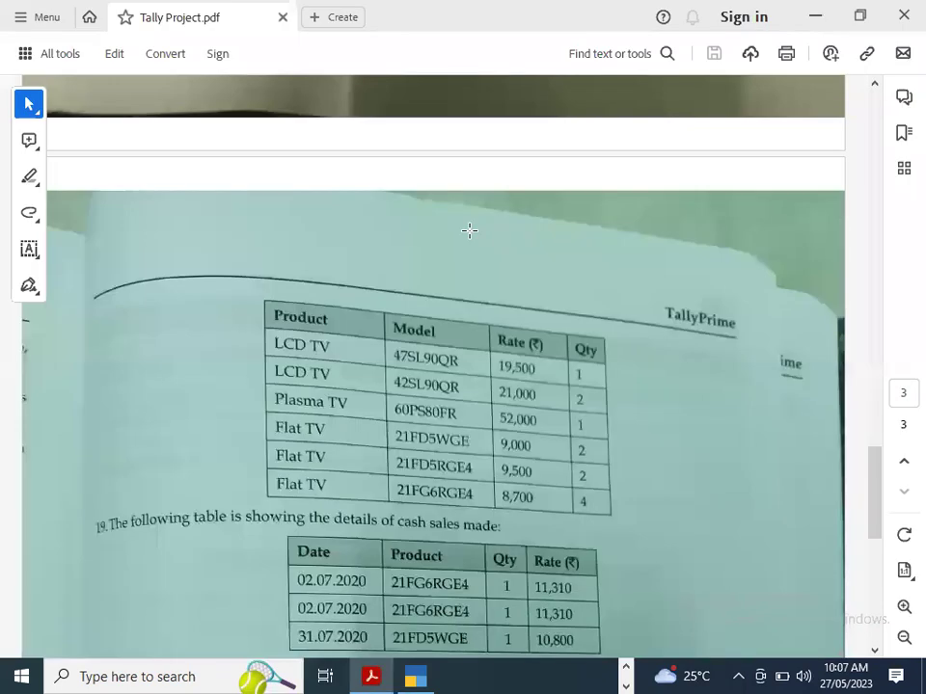
{"action": "key", "text": "alt+Tab"}
{"action": "type", "text": "21FD"}
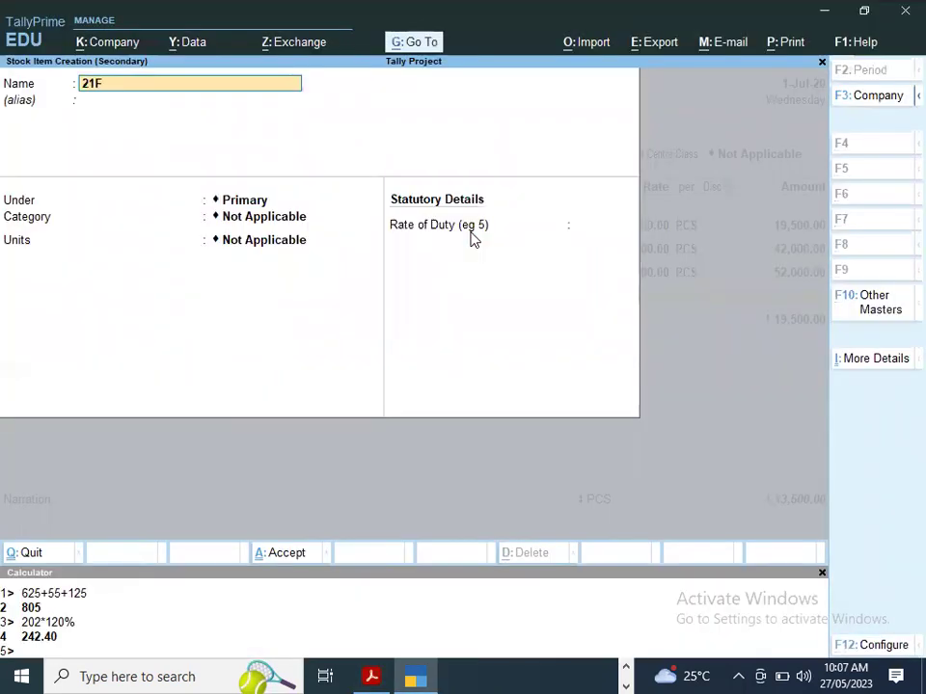
{"action": "key", "text": "alt+Tab"}
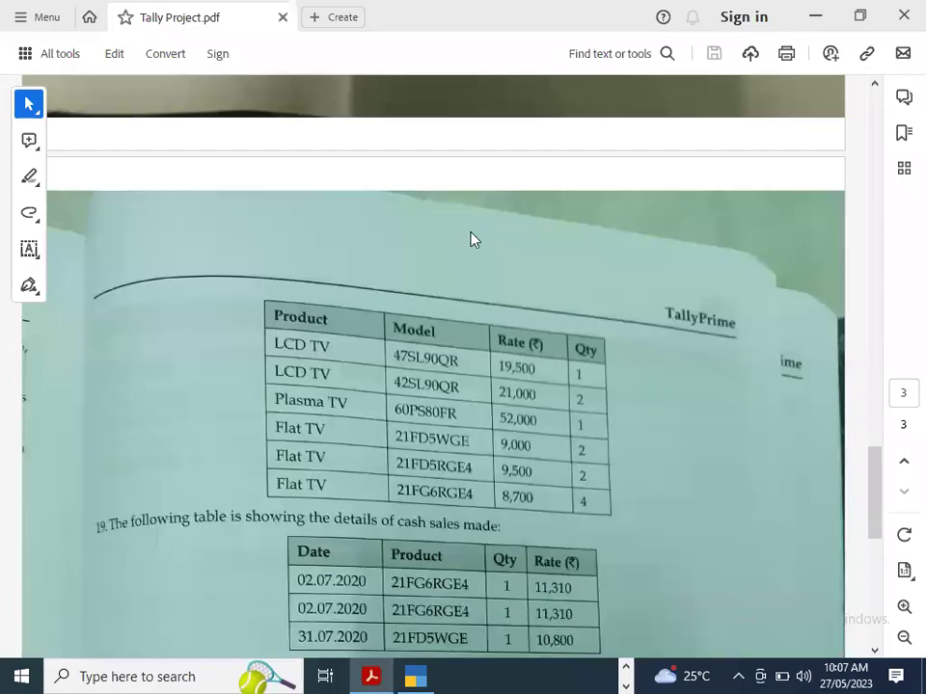
{"action": "key", "text": "alt+Tab"}
{"action": "type", "text": "5WGE"}
{"action": "key", "text": "Return"}
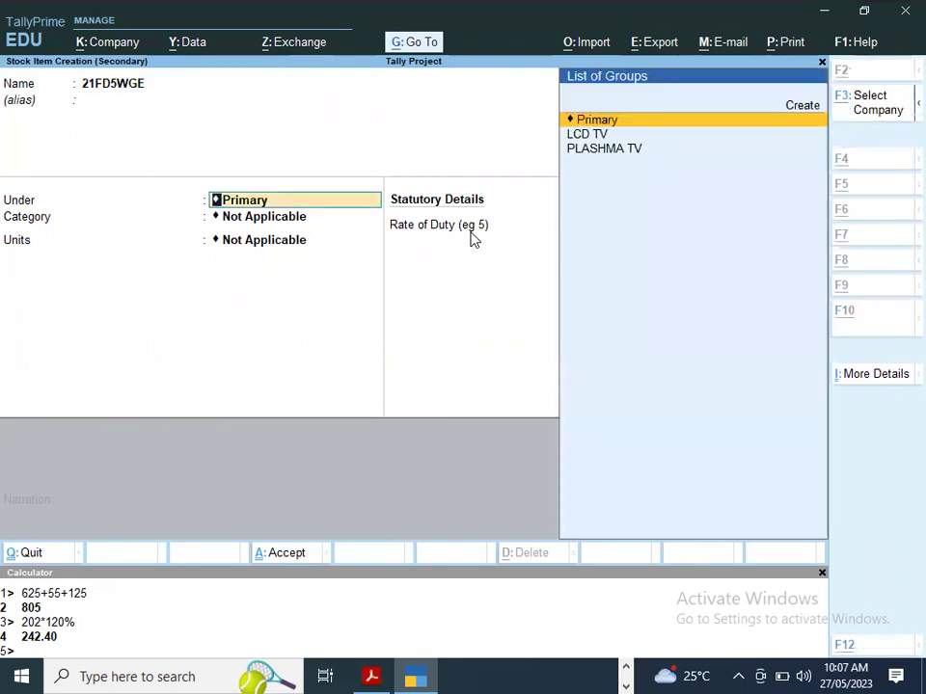
- Create the stock group FLAT TV for the 21FD5WGE item
{"action": "key", "text": "alt+Tab"}
{"action": "key", "text": "alt+Tab"}
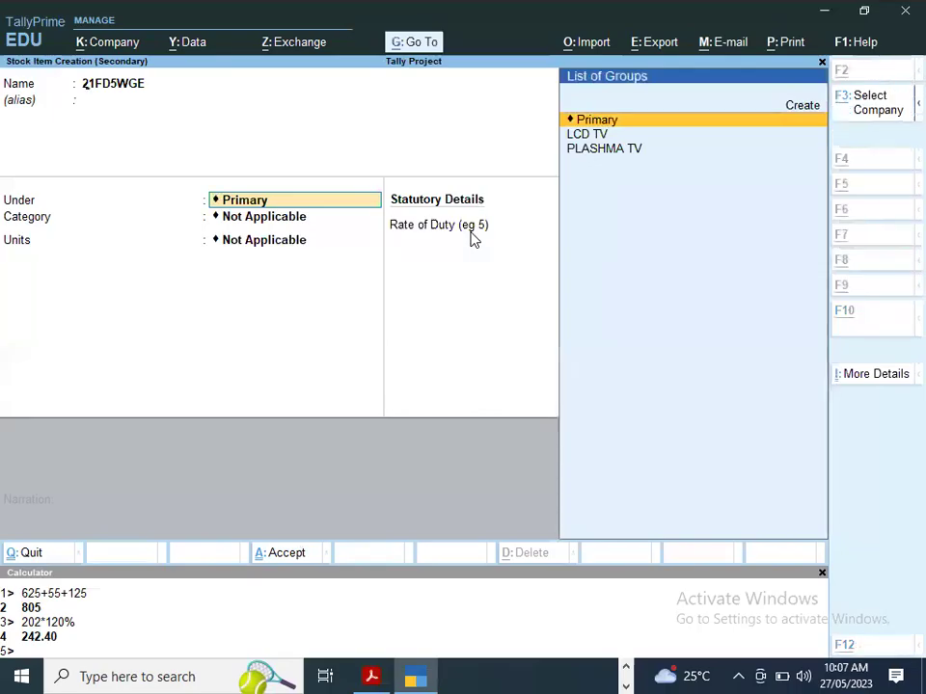
{"action": "key", "text": "alt+c"}
{"action": "type", "text": "FLAT TV"}
{"action": "key", "text": "ctrl+a"}
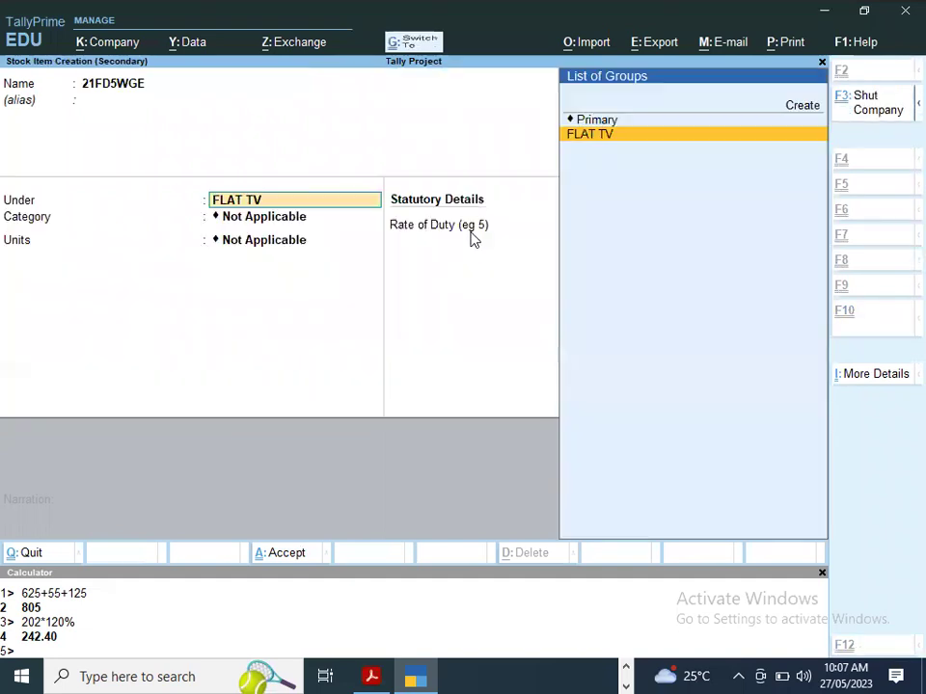
- Keep 21FD5WGE under FLAT TV, set its units to PCS and save the stock item
{"action": "key", "text": "Return"}
{"action": "key", "text": "Return"}
{"action": "key", "text": "Down"}
{"action": "key", "text": "Down"}
{"action": "key", "text": "Down"}
{"action": "key", "text": "Down"}
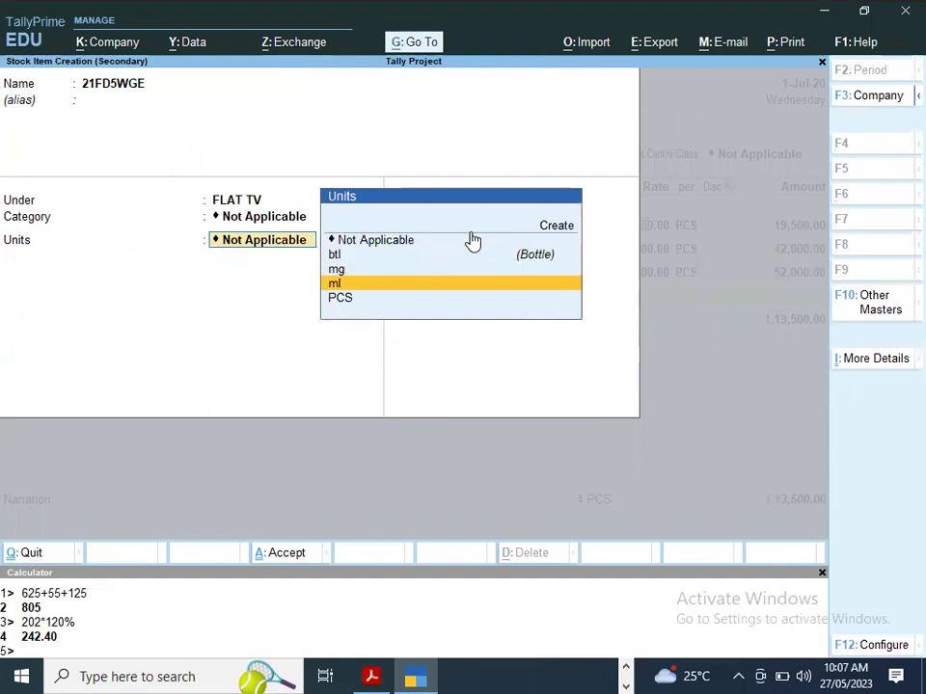
{"action": "key", "text": "Return"}
{"action": "key", "text": "ctrl+a"}
- Add 21FD5WGE to the voucher and allocate it to the Sealdah location
{"action": "key", "text": "Return"}
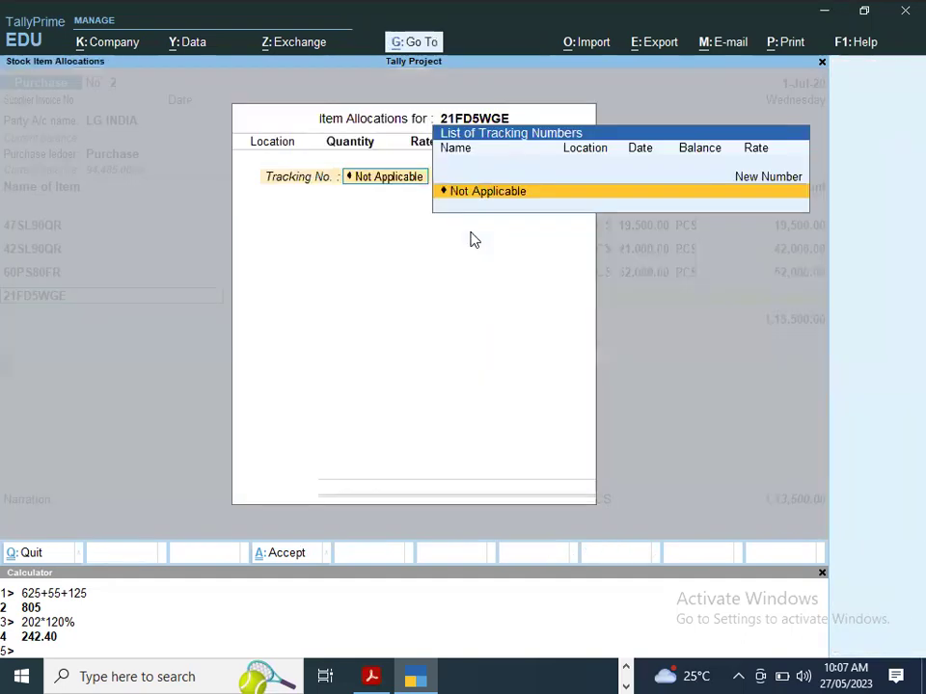
{"action": "key", "text": "Return"}
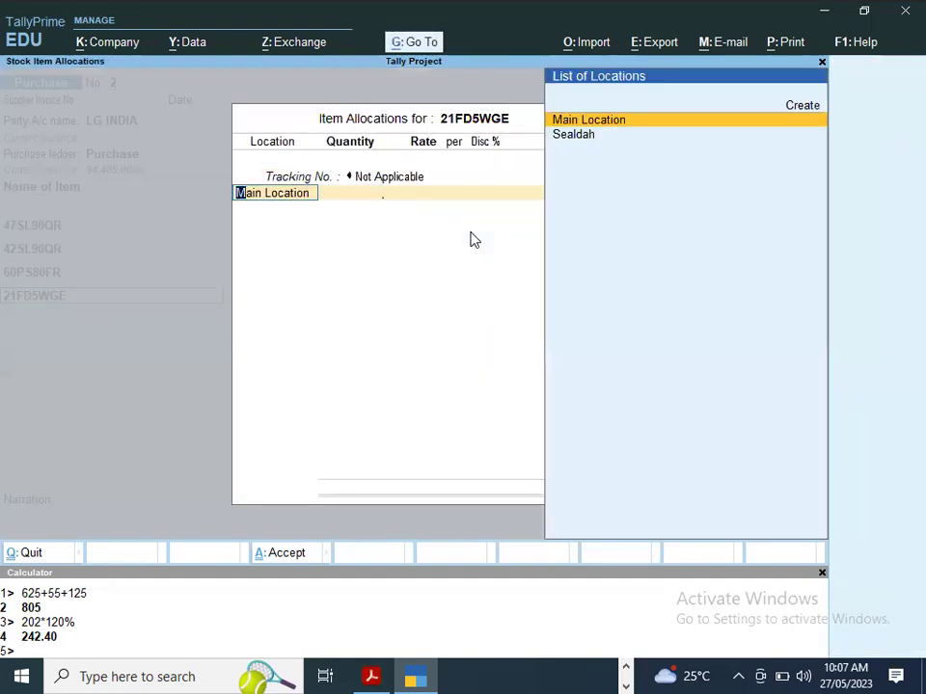
{"action": "key", "text": "Down"}
{"action": "key", "text": "Return"}
- Enter a quantity of 2 PCS at a rate of 9000 for 21FD5WGE and accept the allocation
{"action": "type", "text": "2"}
{"action": "key", "text": "Return"}
{"action": "key", "text": "alt+Tab"}
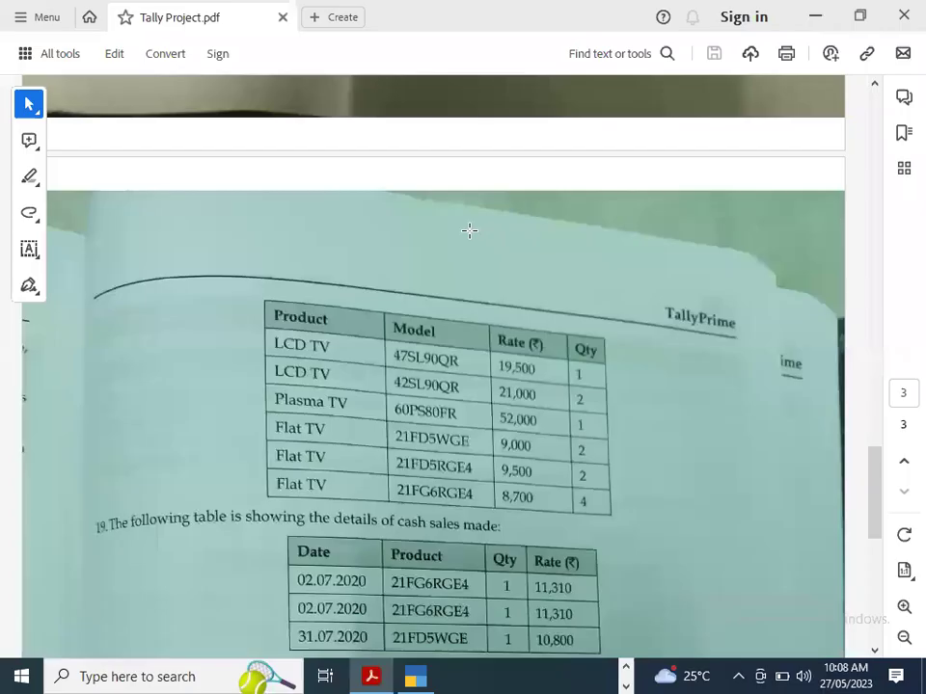
{"action": "key", "text": "alt+Tab"}
{"action": "type", "text": "9000"}
{"action": "key", "text": "Return"}
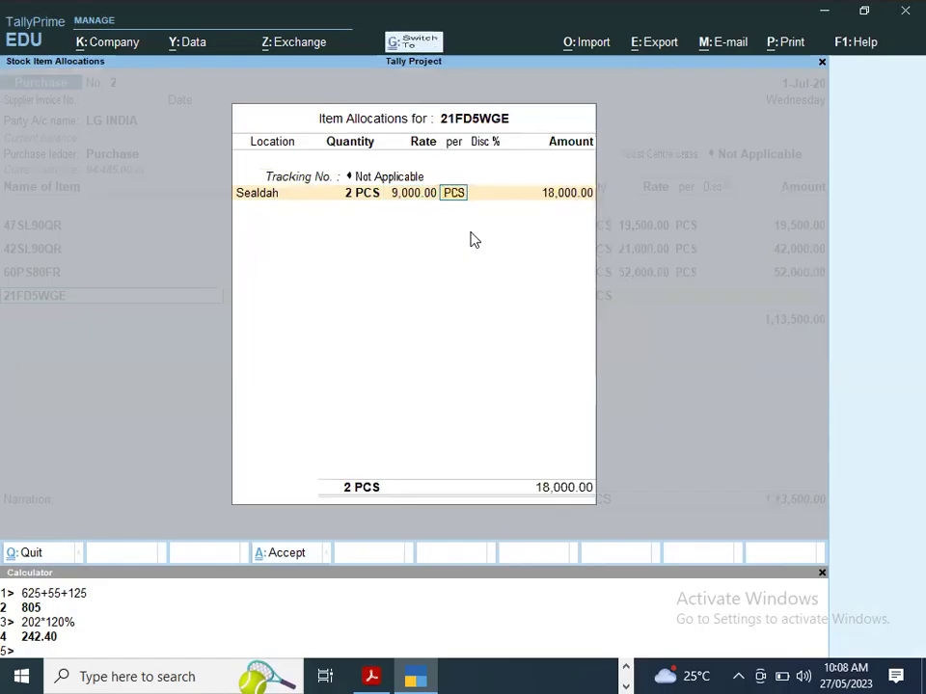
{"action": "key", "text": "ctrl+a"}
{"action": "key", "text": "Return"}
- Start creating the second Flat TV stock item and name it 21FD5RGE4 from the project PDF
{"action": "key", "text": "alt+c"}
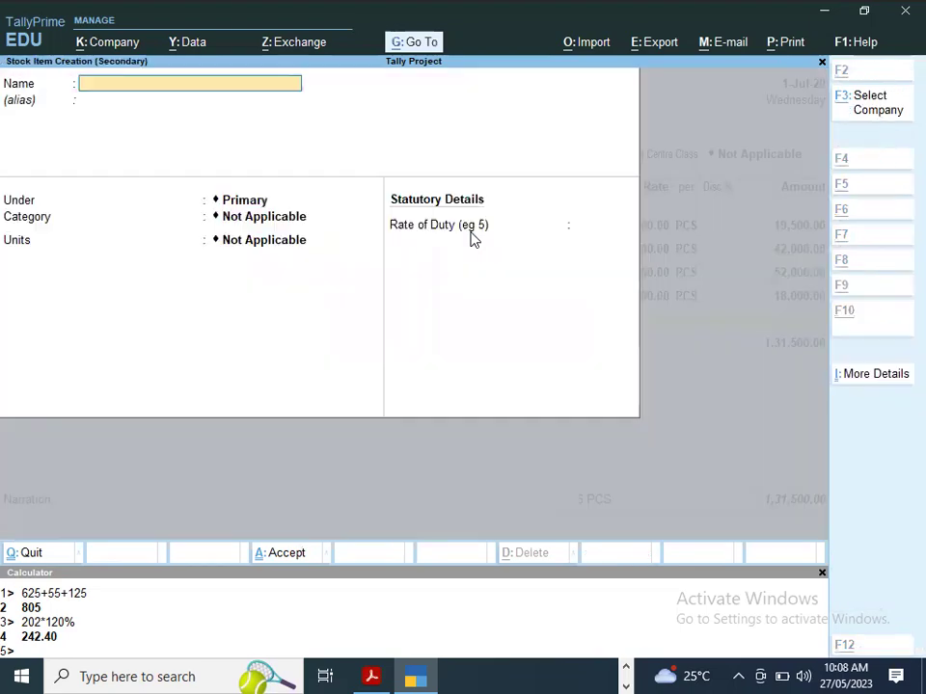
{"action": "key", "text": "alt+Tab"}
{"action": "key", "text": "alt+Tab"}
{"action": "type", "text": "21FD"}
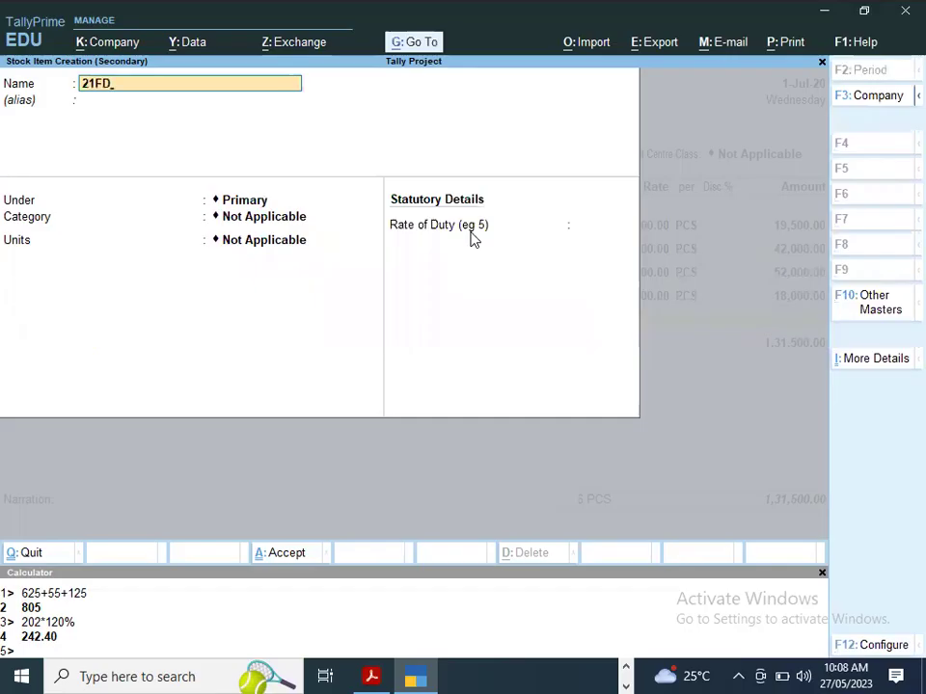
{"action": "key", "text": "alt+Tab"}
{"action": "key", "text": "alt+Tab"}
{"action": "type", "text": "5RG"}
{"action": "key", "text": "alt+Tab"}
{"action": "key", "text": "alt+Tab"}
{"action": "type", "text": "E4"}
{"action": "key", "text": "Return"}
- Place 21FD5RGE4 under the FLAT TV group with PCS units and save the stock item
{"action": "key", "text": "Return"}
{"action": "key", "text": "BackSpace"}
{"action": "key", "text": "Down"}
{"action": "key", "text": "Return"}
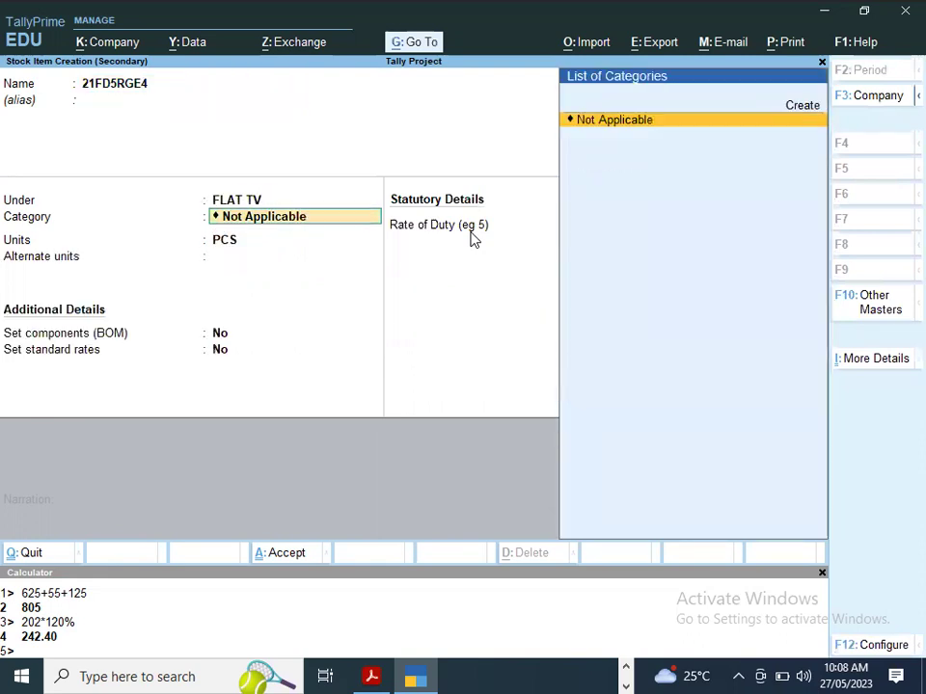
{"action": "key", "text": "Return"}
{"action": "key", "text": "Return"}
{"action": "key", "text": "ctrl+a"}
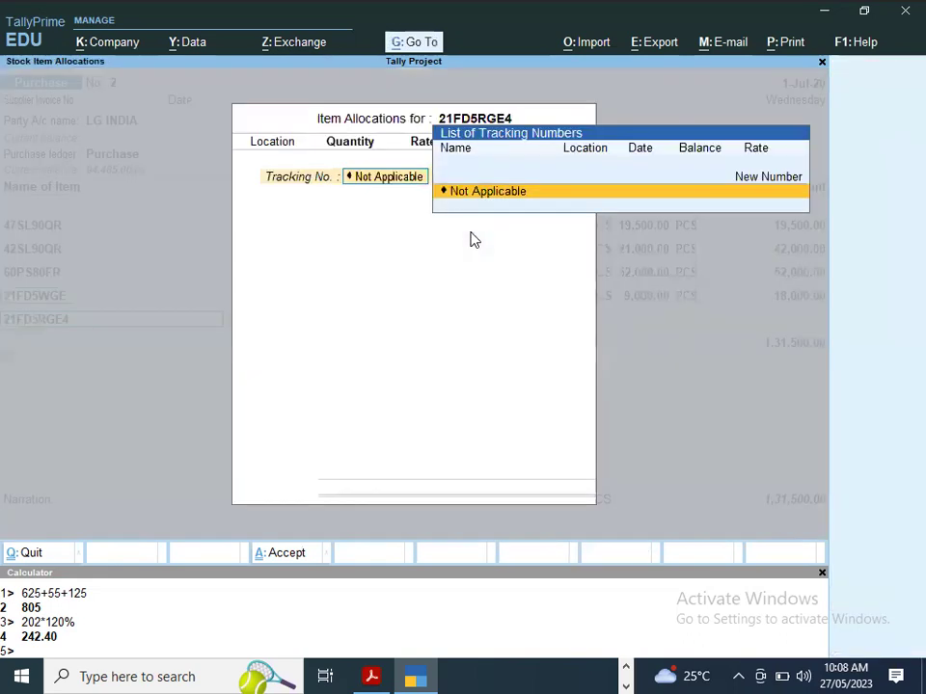
- Allocate 21FD5RGE4 to the Sealdah location without a tracking number
{"action": "key", "text": "Return"}
{"action": "key", "text": "BackSpace"}
{"action": "key", "text": "Down"}
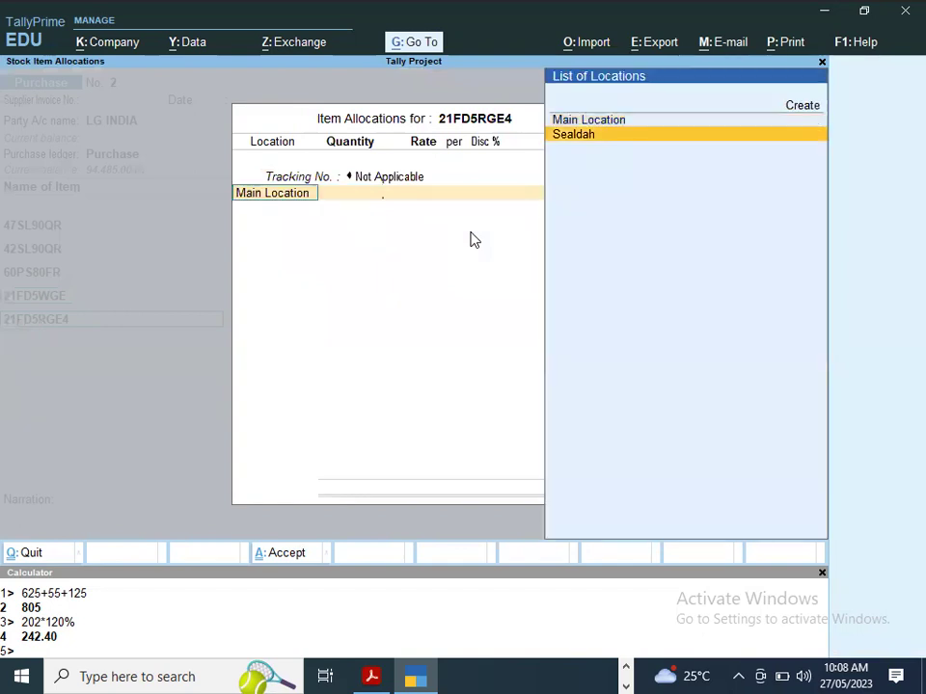
{"action": "key", "text": "Return"}
- Enter a quantity of 2 PCS at a rate of 9500 for 21FD5RGE4 and accept the allocation
{"action": "key", "text": "alt+Tab"}
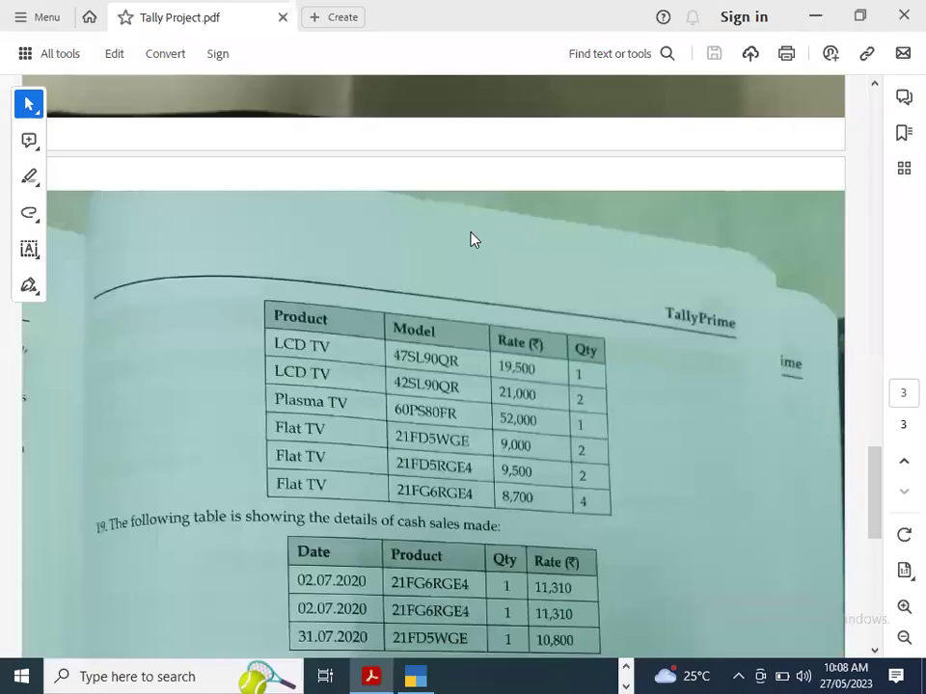
{"action": "key", "text": "alt+Tab"}
{"action": "type", "text": "2"}
{"action": "key", "text": "Return"}
{"action": "key", "text": "alt+Tab"}
{"action": "key", "text": "alt+Tab"}
{"action": "type", "text": "9500"}
{"action": "key", "text": "Return"}
{"action": "key", "text": "Return"}
{"action": "key", "text": "Return"}
{"action": "key", "text": "Return"}
{"action": "key", "text": "Return"}
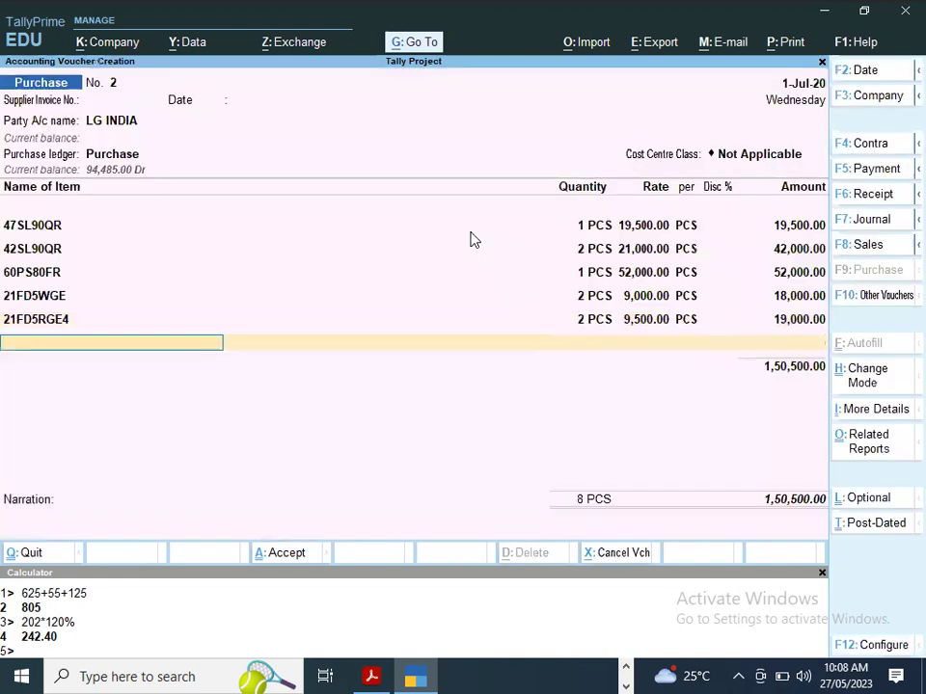
- Start creating the third Flat TV stock item and name it 21FG6RGE4 from the project PDF
{"action": "key", "text": "alt+c"}
{"action": "key", "text": "alt+Tab"}
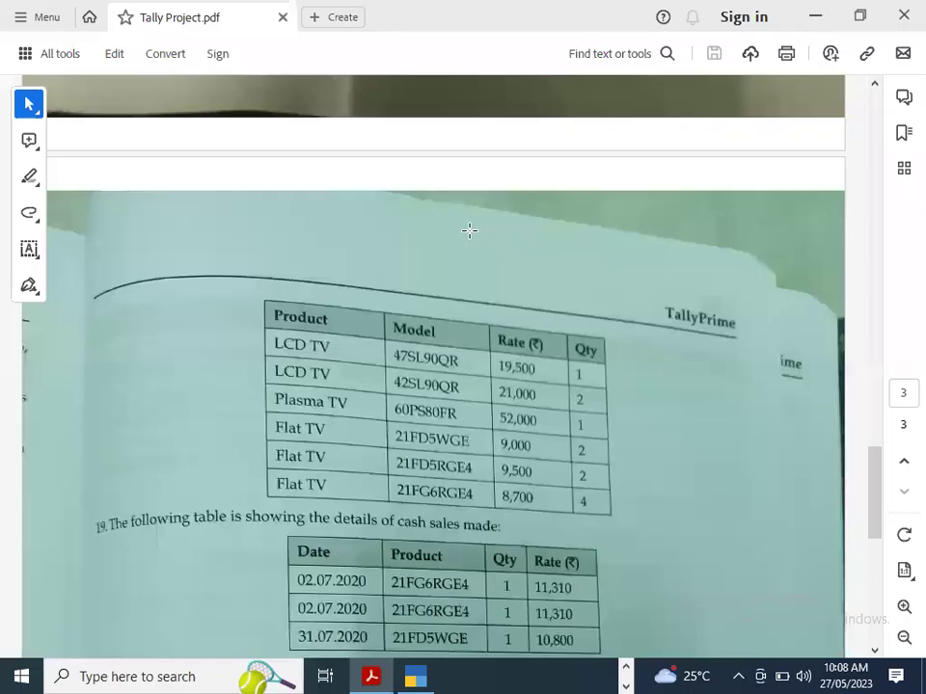
{"action": "key", "text": "alt+Tab"}
{"action": "type", "text": "21FC"}
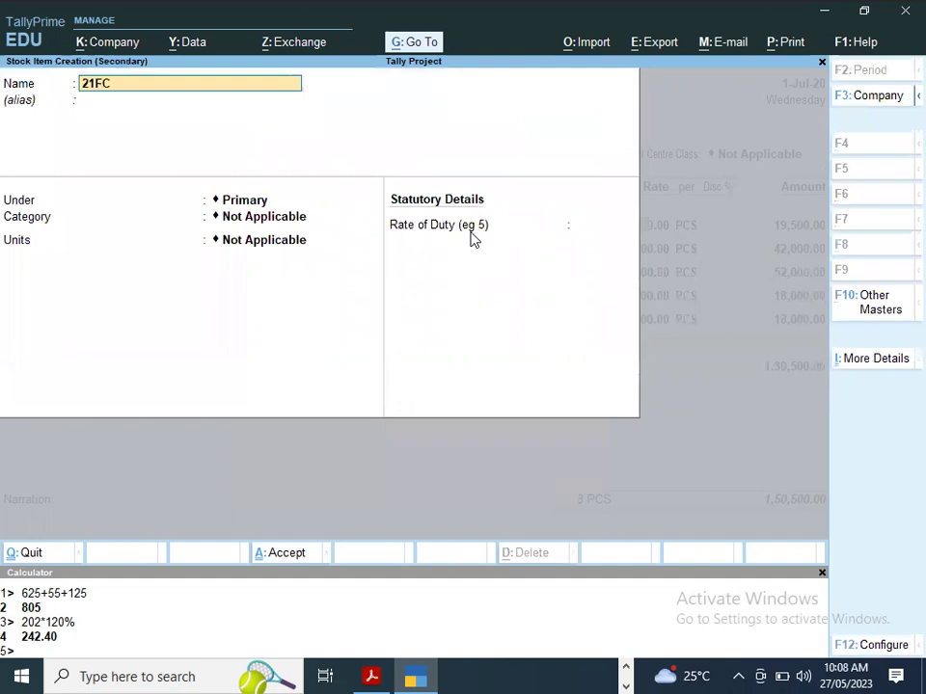
{"action": "key", "text": "alt+Tab"}
{"action": "key", "text": "alt+Tab"}
{"action": "key", "text": "BackSpace"}
{"action": "type", "text": "G6RGE"}
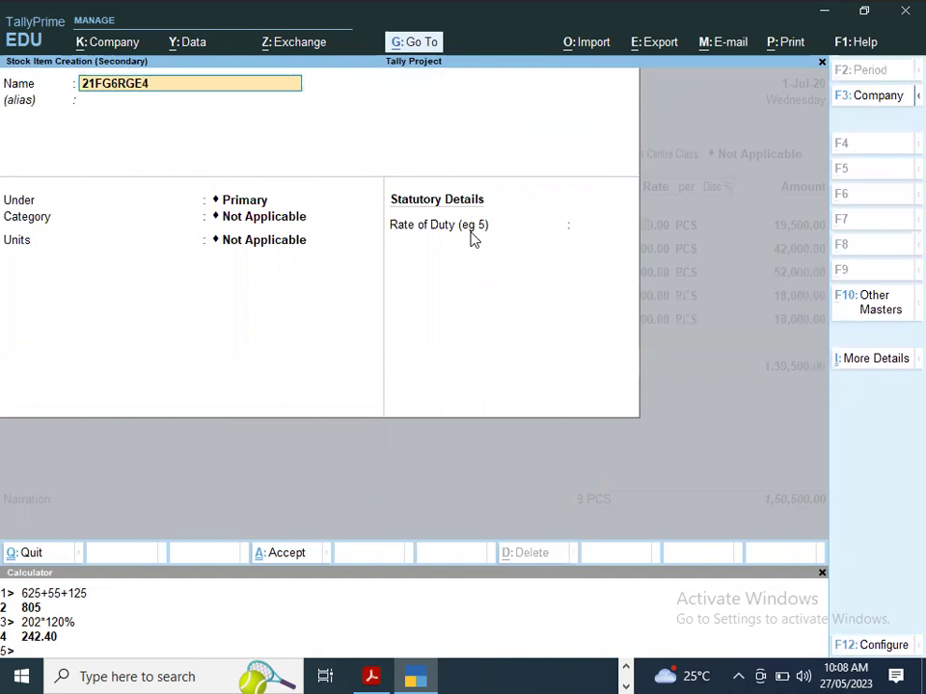
{"action": "type", "text": "4"}
{"action": "key", "text": "Return"}
- Place 21FG6RGE4 under the FLAT TV group with PCS units and save the stock item
{"action": "key", "text": "Return"}
{"action": "key", "text": "BackSpace"}
{"action": "key", "text": "Down"}
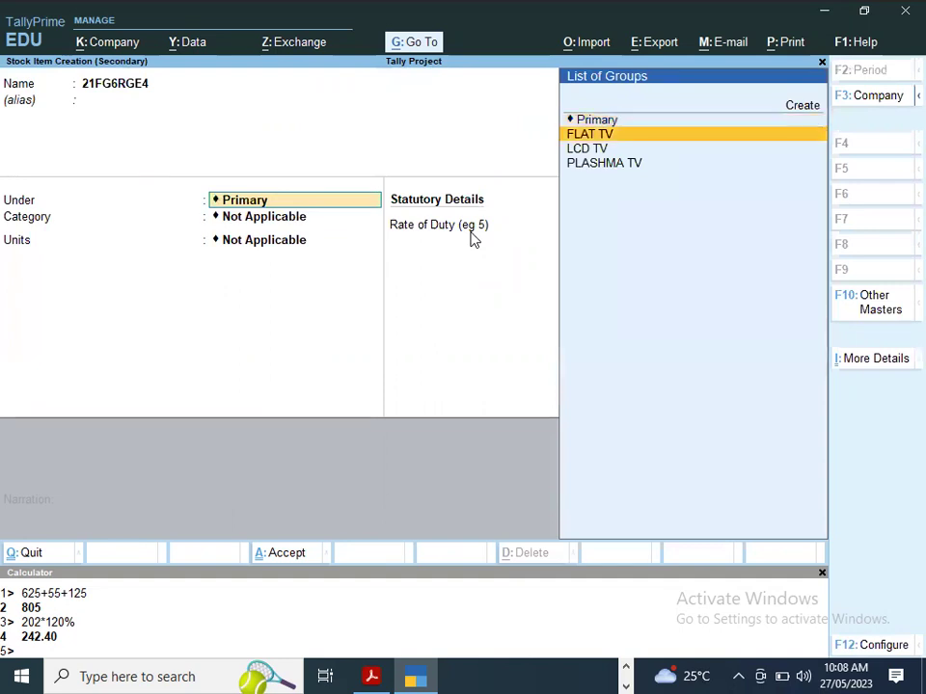
{"action": "key", "text": "Return"}
{"action": "key", "text": "Return"}
{"action": "key", "text": "ctrl+a"}
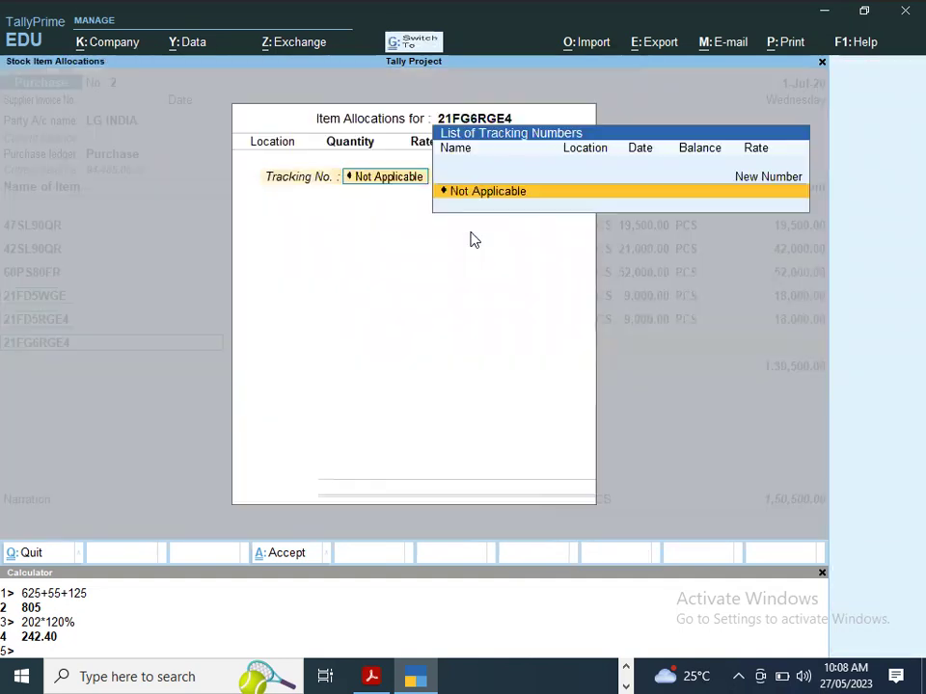
- Allocate 21FG6RGE4 to the Sealdah location without a tracking number
{"action": "key", "text": "Return"}
{"action": "key", "text": "BackSpace"}
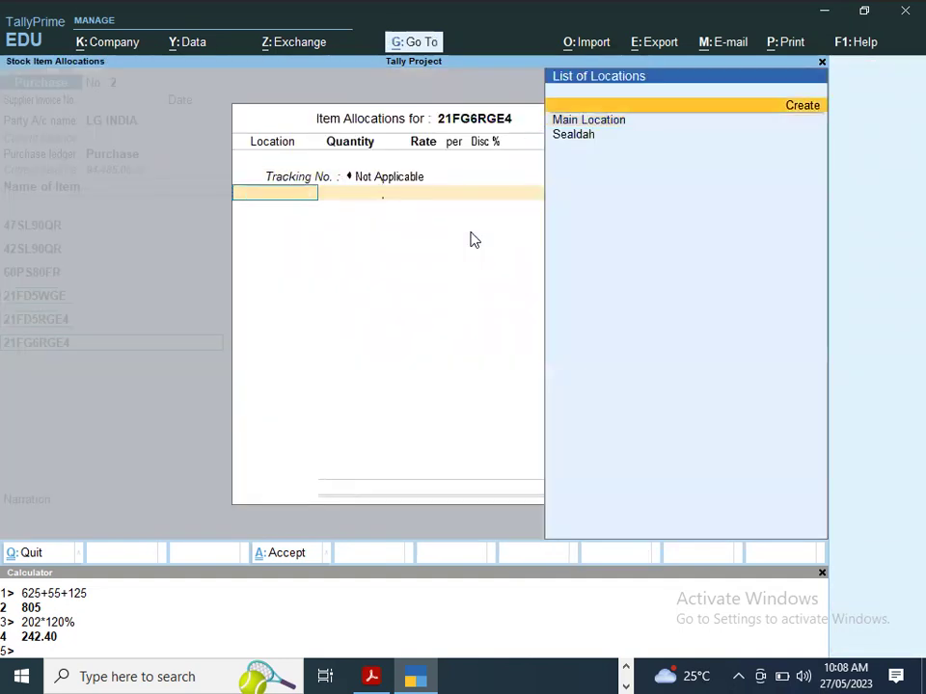
{"action": "key", "text": "Down"}
{"action": "key", "text": "Down"}
{"action": "key", "text": "Return"}
- Enter 4 PCS at a rate of 8700 for 21FG6RGE4 and save the LG INDIA purchase voucher
{"action": "type", "text": "4"}
{"action": "key", "text": "Return"}
{"action": "key", "text": "alt+Tab"}
{"action": "key", "text": "alt+Tab"}
{"action": "type", "text": "8700"}
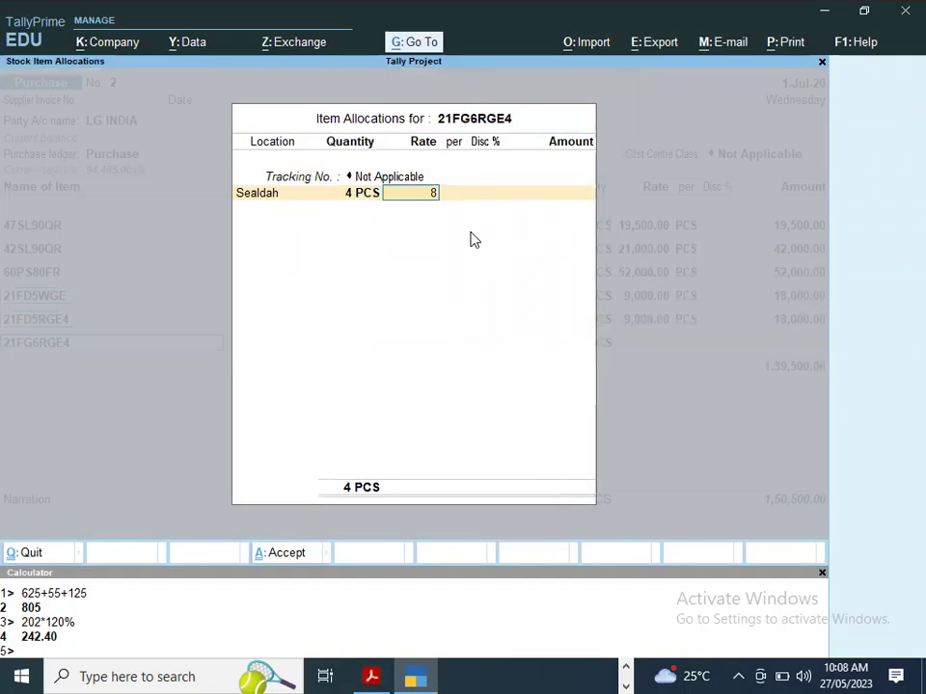
{"action": "key", "text": "Return"}
{"action": "key", "text": "Return"}
{"action": "key", "text": "Return"}
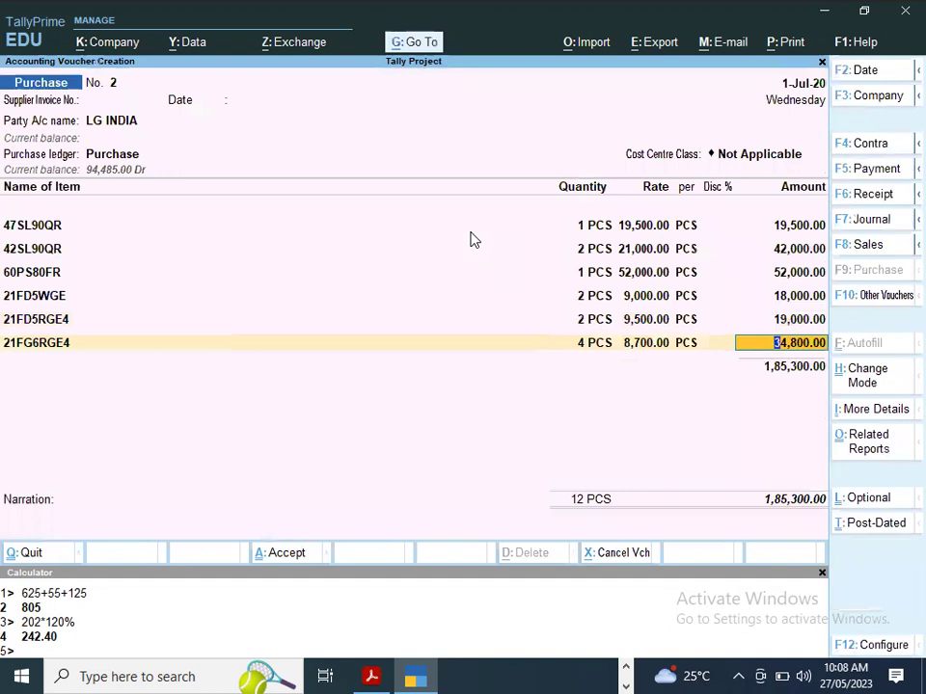
{"action": "key", "text": "Return"}
{"action": "key", "text": "ctrl+a"}
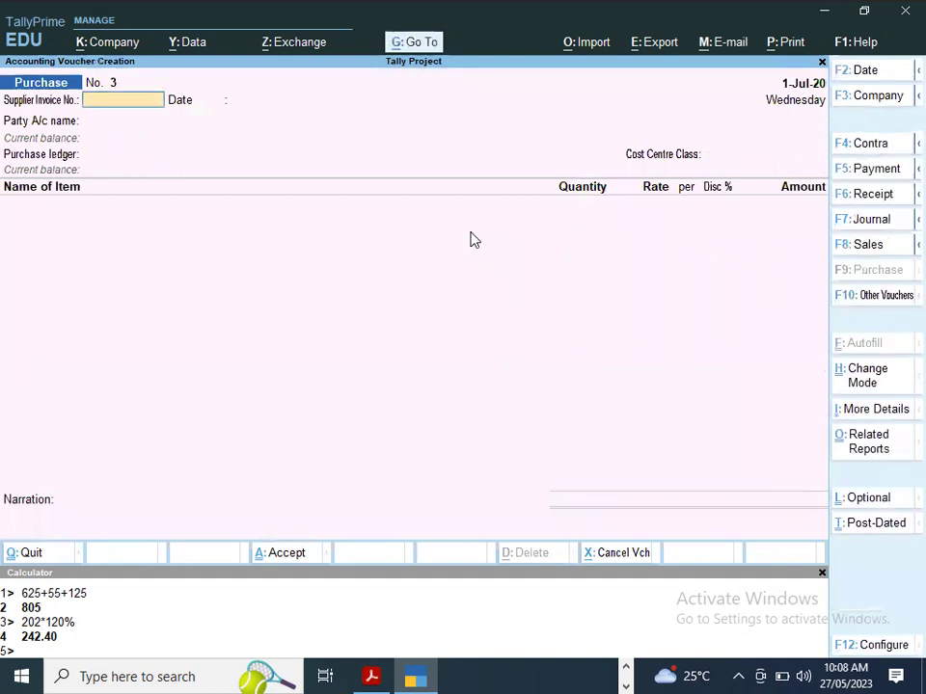
- Consult the cash sales table in the project PDF and start a sales voucher dated 2-Jul-20
{"action": "key", "text": "alt+Tab"}
{"action": "scroll", "coordinate": [470, 230], "scroll_direction": "down", "scroll_amount": 3}
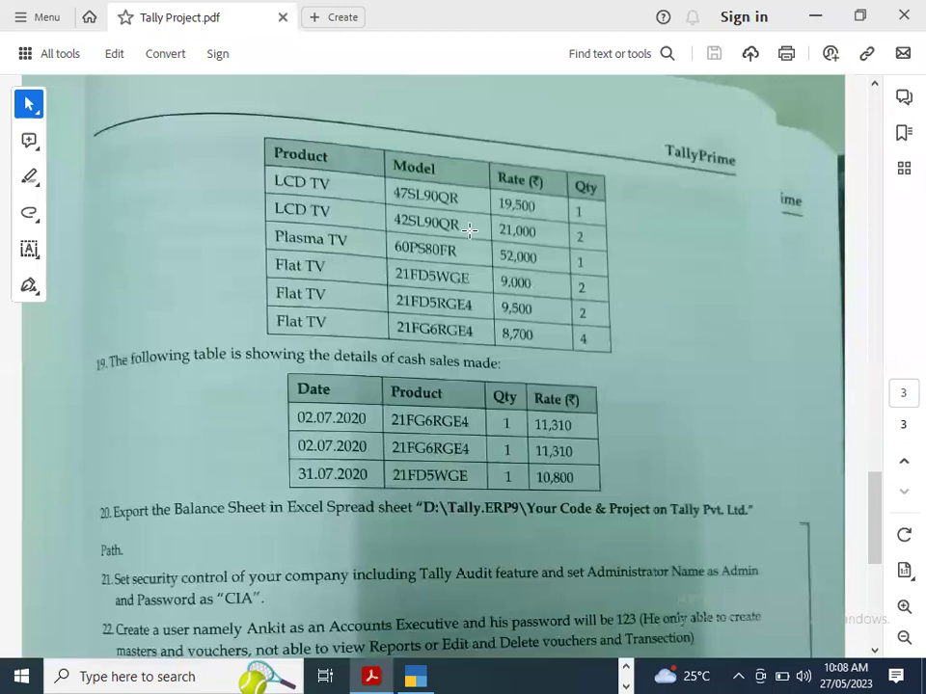
{"action": "scroll", "coordinate": [470, 229], "scroll_direction": "up", "scroll_amount": 2}
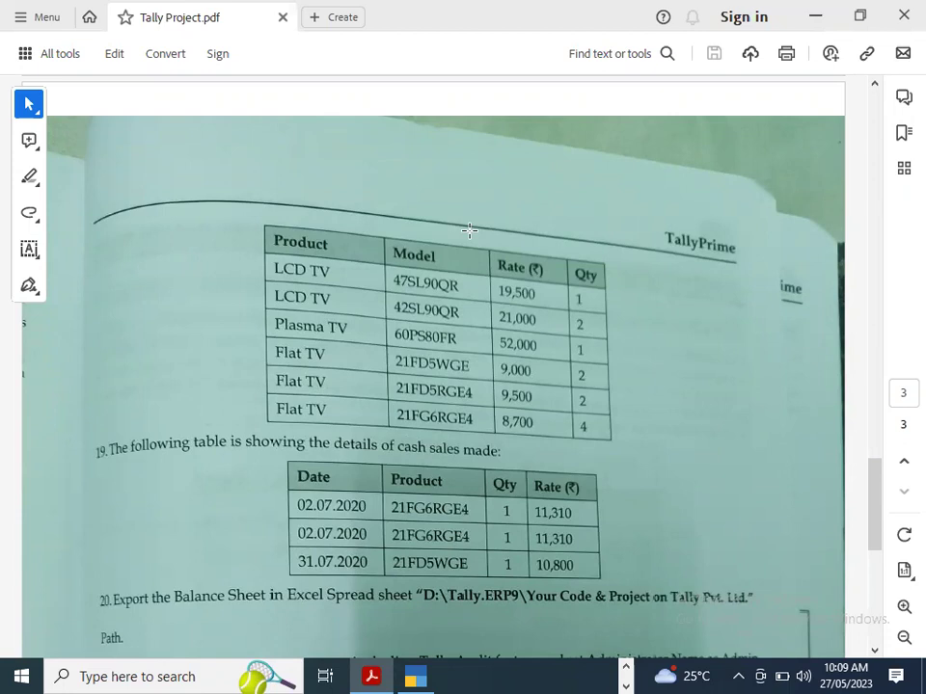
{"action": "key", "text": "alt+Tab"}
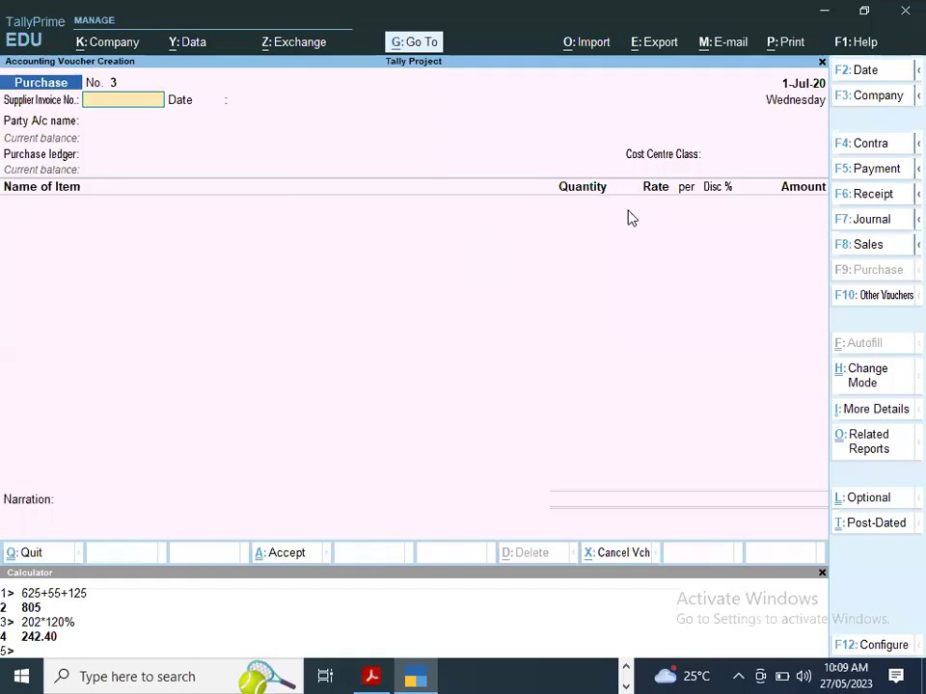
{"action": "left_click", "coordinate": [873, 251]}
{"action": "key", "text": "alt+Tab"}
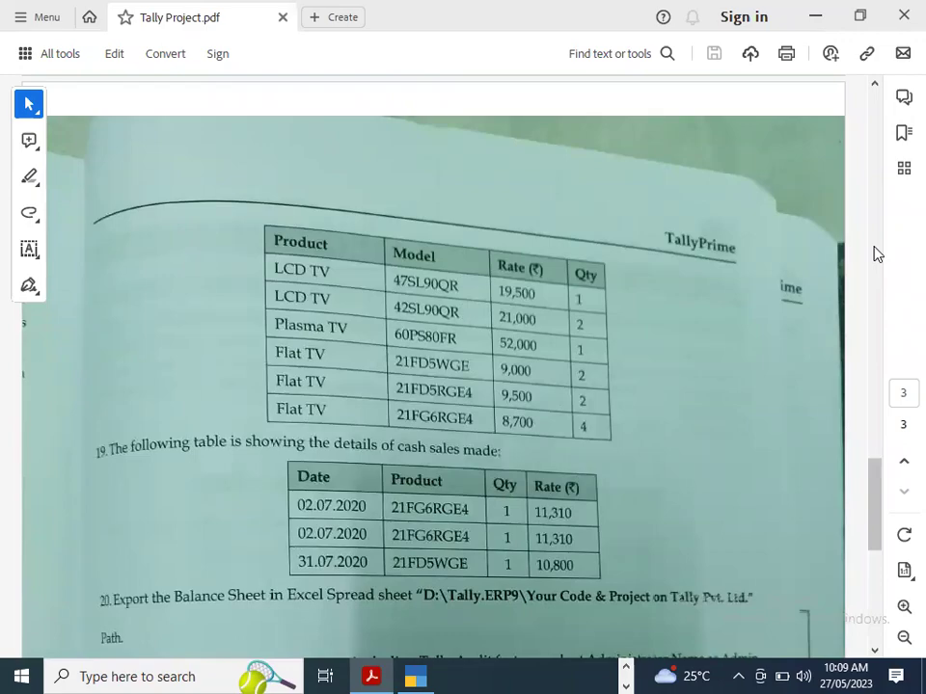
{"action": "key", "text": "alt+Tab"}
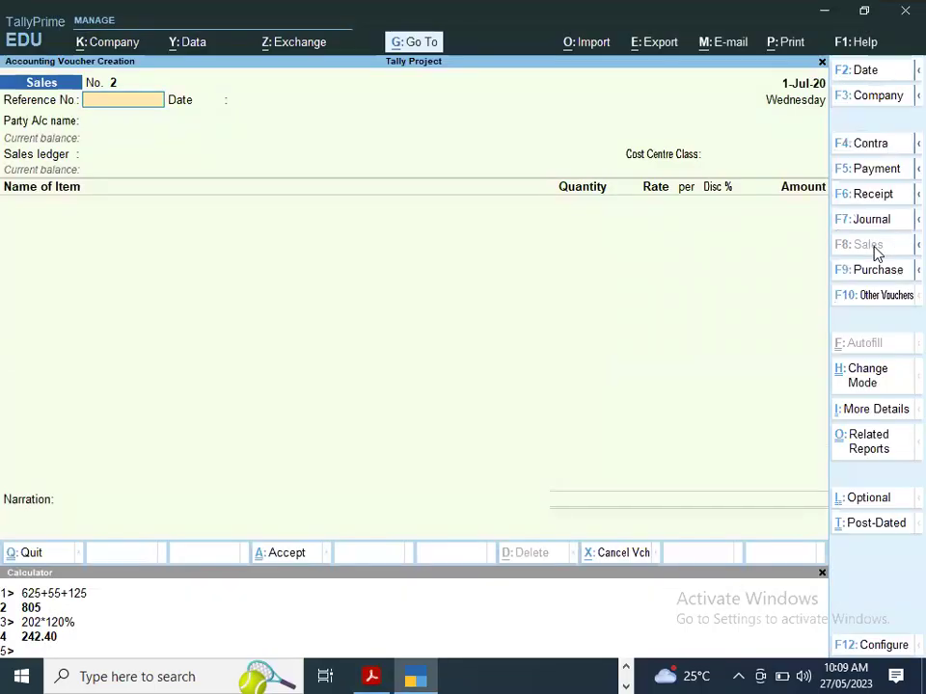
{"action": "key", "text": "F2"}
{"action": "type", "text": "2-7"}
{"action": "key", "text": "Return"}
- Set the party account to Cash with blank dispatch and party details, and choose the Sale ledger
{"action": "key", "text": "Return"}
{"action": "key", "text": "Return"}
{"action": "type", "text": "C"}
{"action": "key", "text": "Return"}
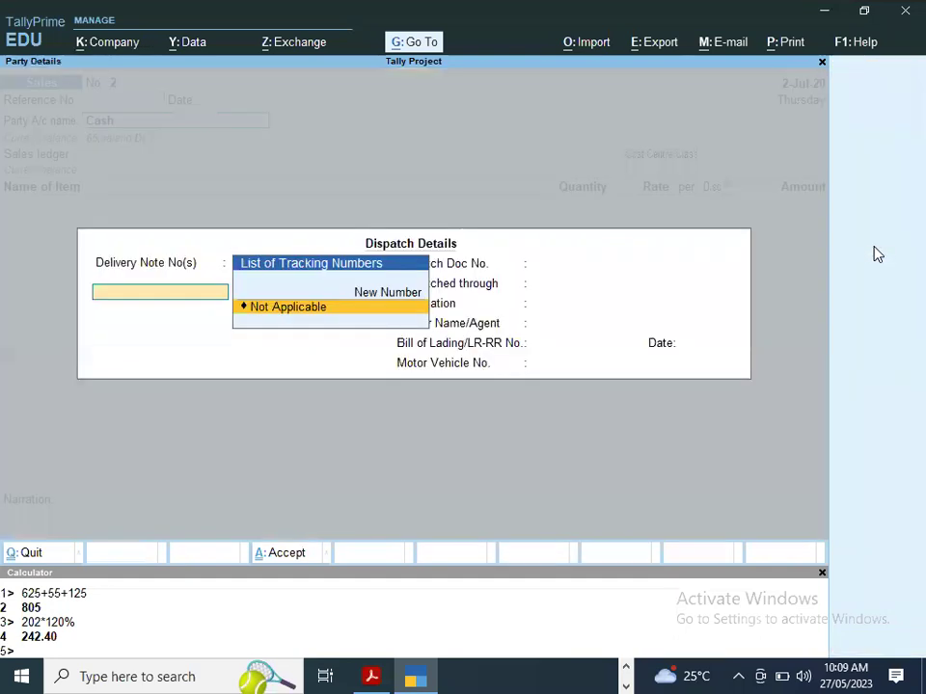
{"action": "key", "text": "ctrl+a"}
{"action": "key", "text": "ctrl+a"}
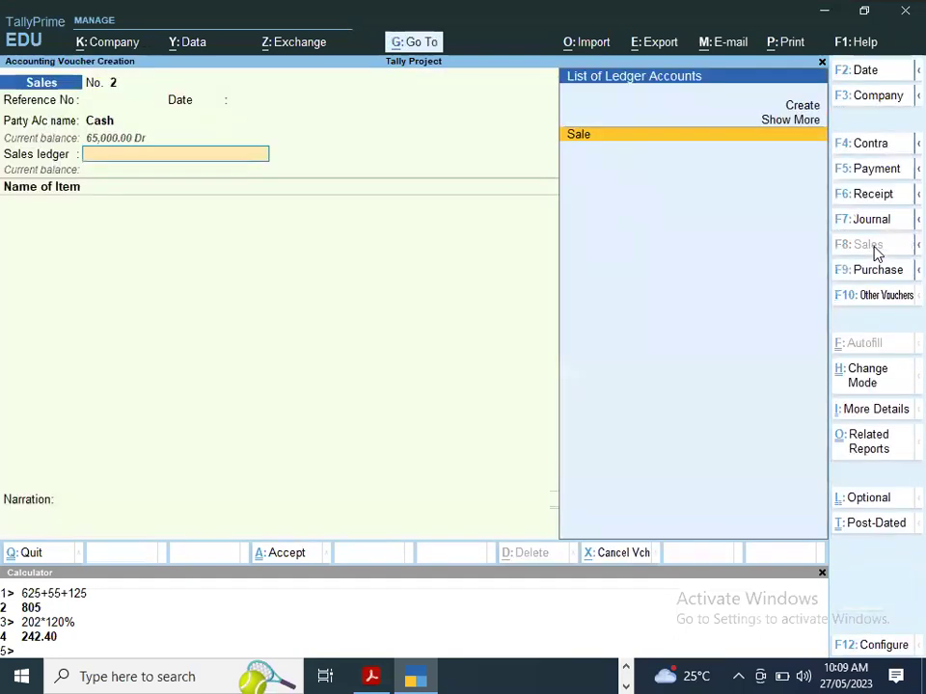
{"action": "key", "text": "Return"}
{"action": "key", "text": "Return"}
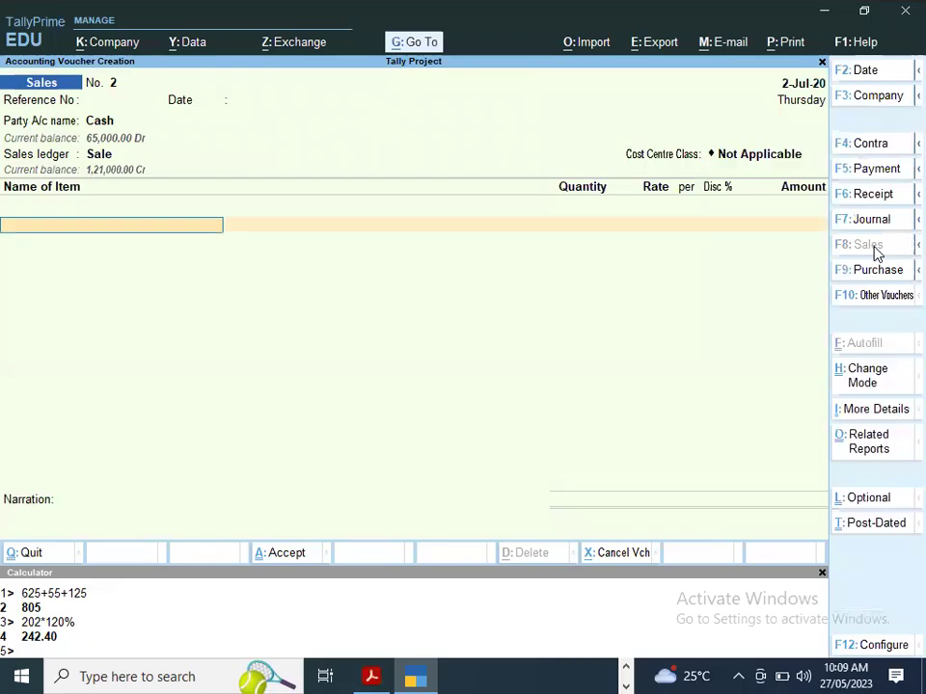
- Select 21FG6RGE4 as the item sold on 2-Jul-20, matching the model in the project PDF
{"action": "key", "text": "alt+Tab"}
{"action": "key", "text": "alt+Tab"}
{"action": "key", "text": "alt+Tab"}
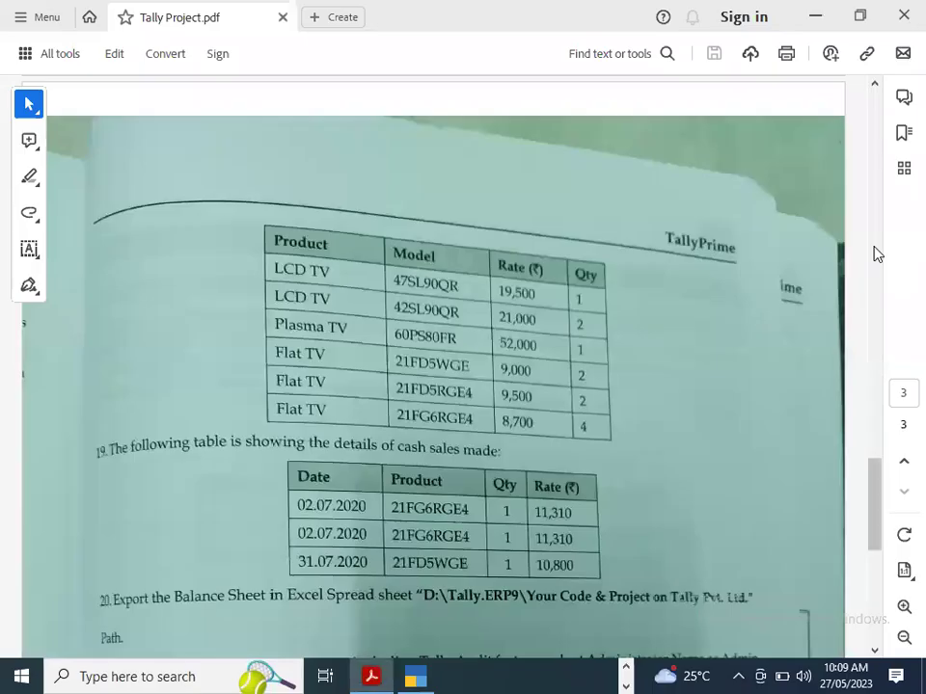
{"action": "key", "text": "alt+Tab"}
{"action": "type", "text": "21F"}
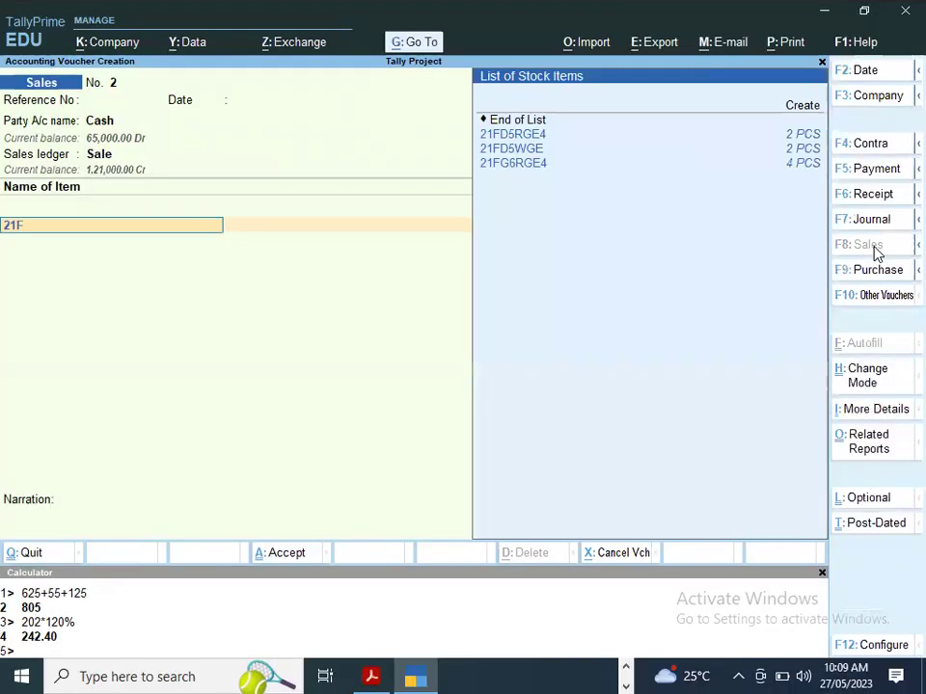
{"action": "key", "text": "alt+Tab"}
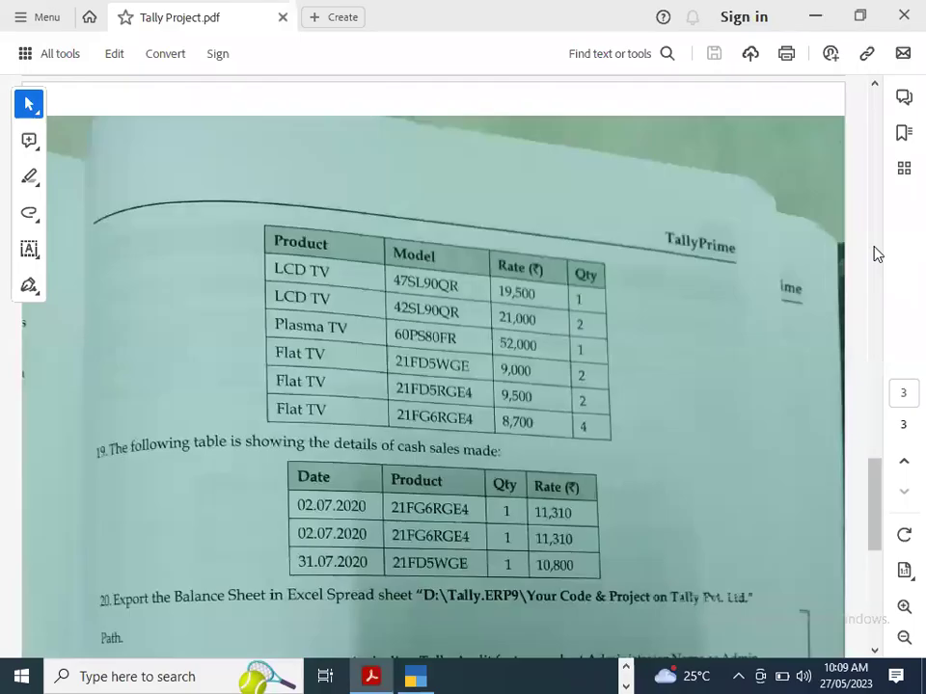
{"action": "key", "text": "alt+Tab"}
{"action": "key", "text": "alt+Tab"}
{"action": "key", "text": "alt+Tab"}
{"action": "key", "text": "Down"}
{"action": "key", "text": "Down"}
{"action": "key", "text": "Down"}
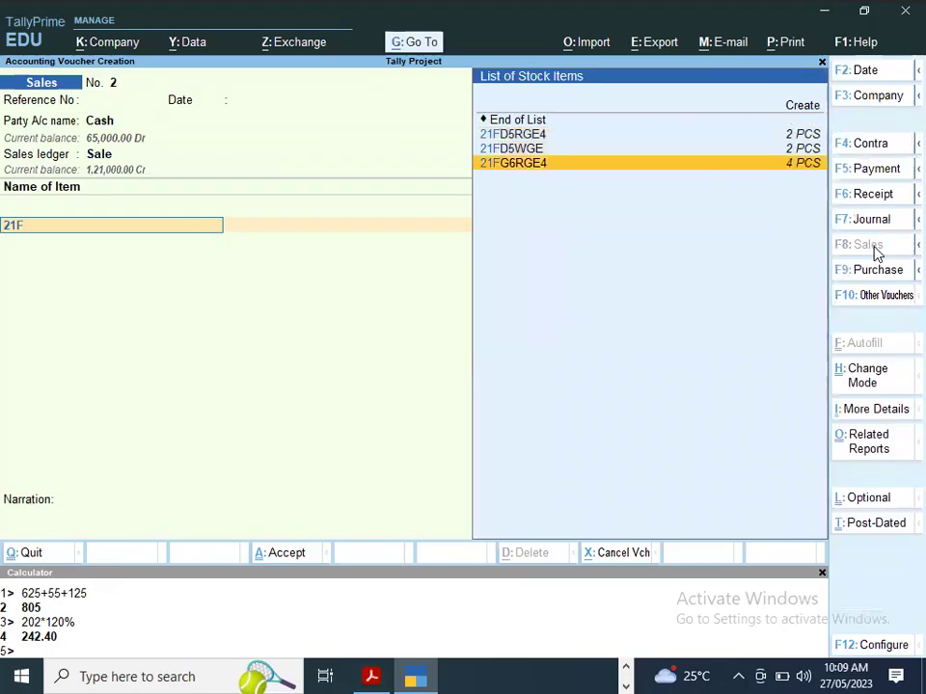
{"action": "key", "text": "Return"}
- Allocate the sold 21FG6RGE4 from the Sealdah location without tracking or order numbers
{"action": "key", "text": "Return"}
{"action": "key", "text": "Return"}
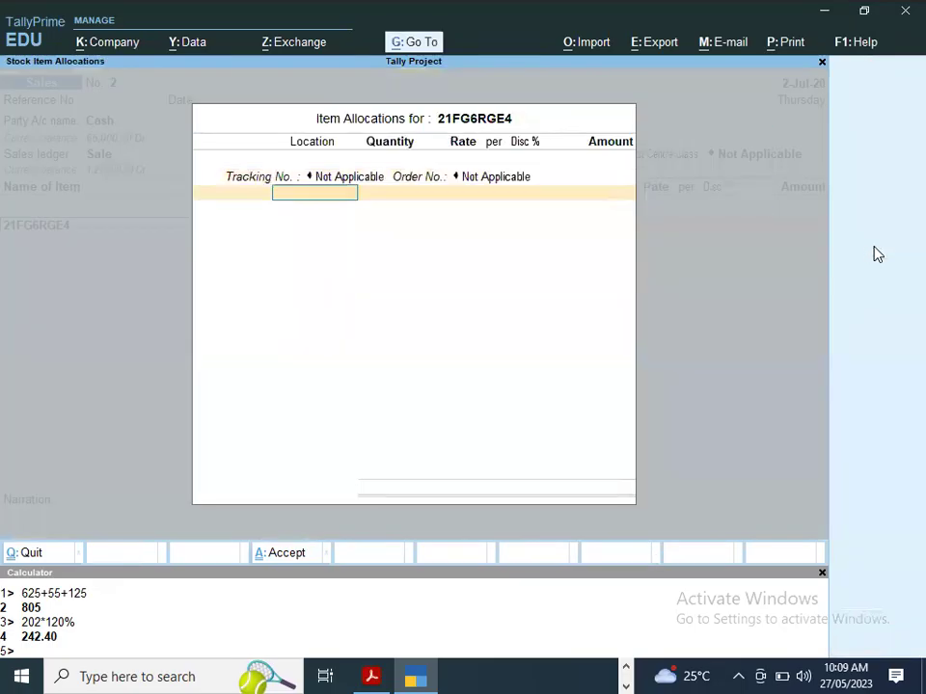
{"action": "key", "text": "Down"}
{"action": "key", "text": "Return"}
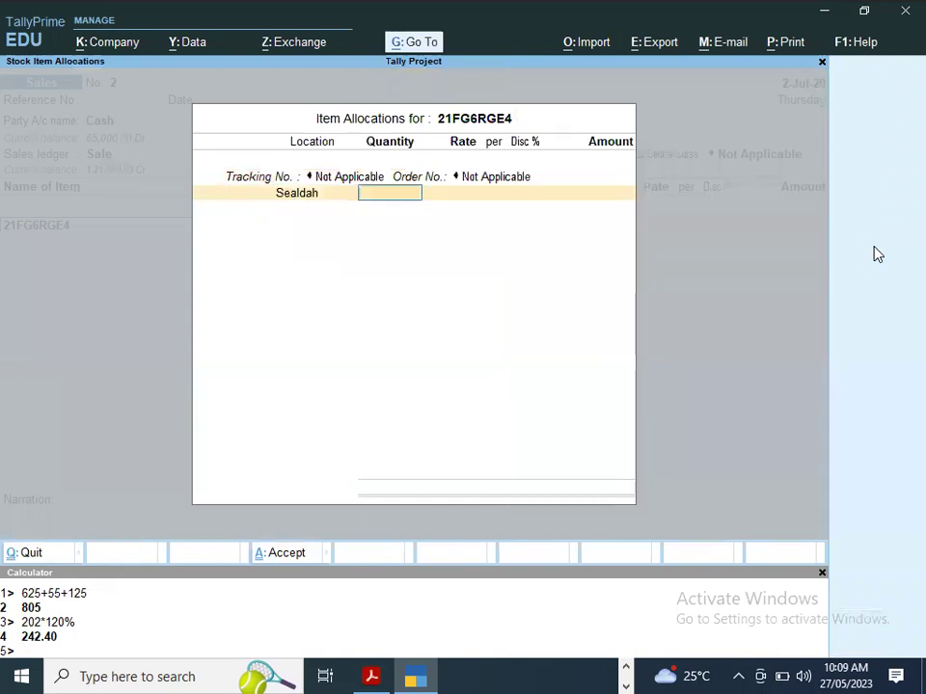
- Enter a quantity of 2 PCS at a rate of 11310 for the 21FG6RGE4 sale and accept the allocation
{"action": "key", "text": "alt+Tab"}
{"action": "key", "text": "alt+Tab"}
{"action": "type", "text": "2"}
{"action": "key", "text": "Return"}
{"action": "key", "text": "alt+Tab"}
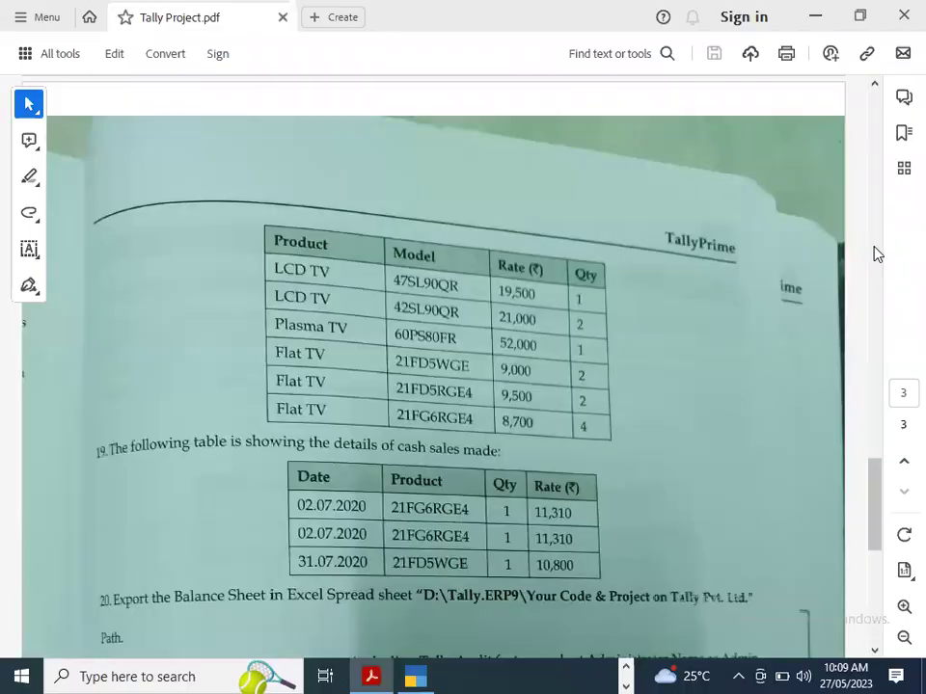
{"action": "key", "text": "alt+Tab"}
{"action": "type", "text": "11310"}
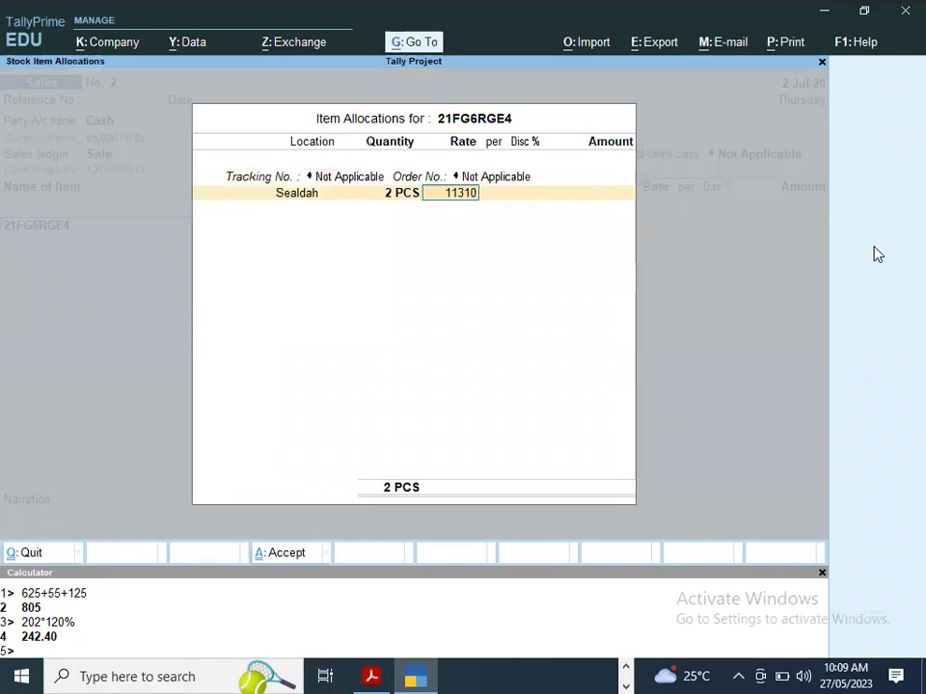
{"action": "key", "text": "Return"}
{"action": "key", "text": "Return"}
{"action": "key", "text": "Return"}
{"action": "key", "text": "Return"}
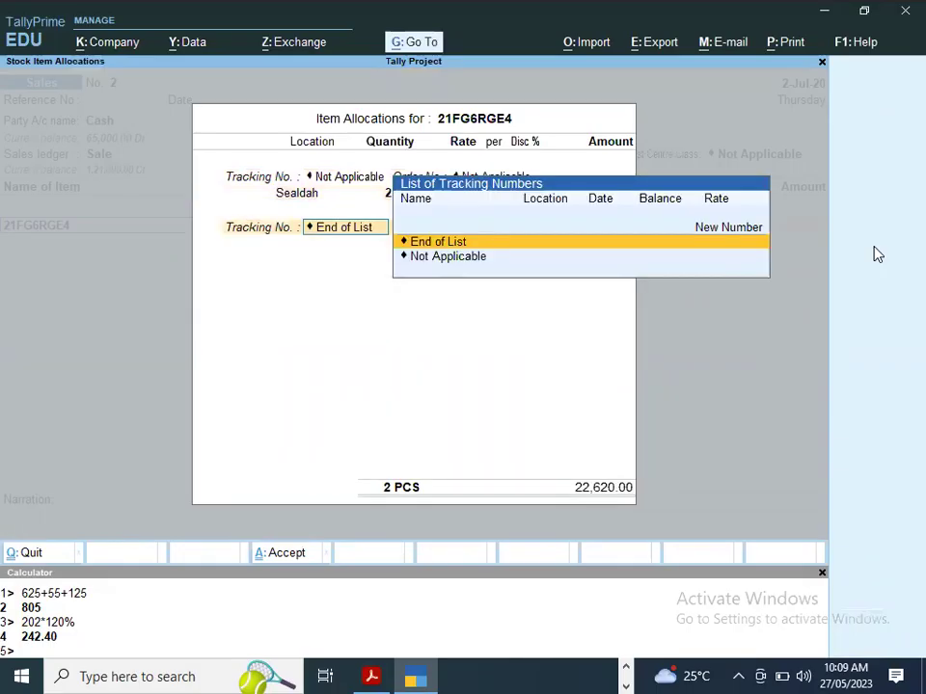
{"action": "key", "text": "Return"}
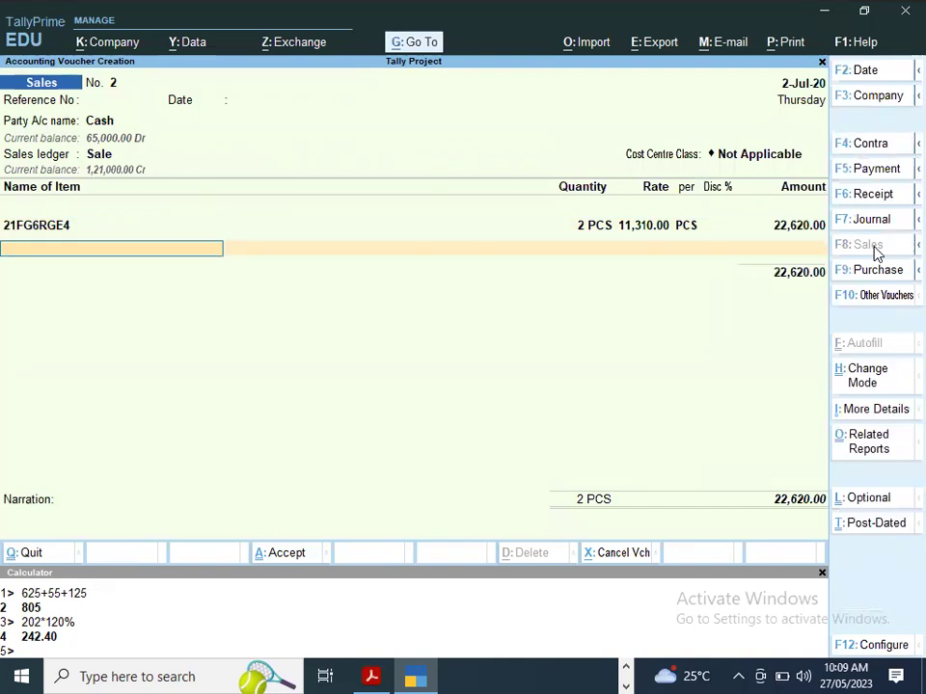
- End the item list, leave the narration blank and save the 2-Jul-20 sales voucher
{"action": "key", "text": "Return"}
{"action": "key", "text": "Return"}
{"action": "key", "text": "Return"}
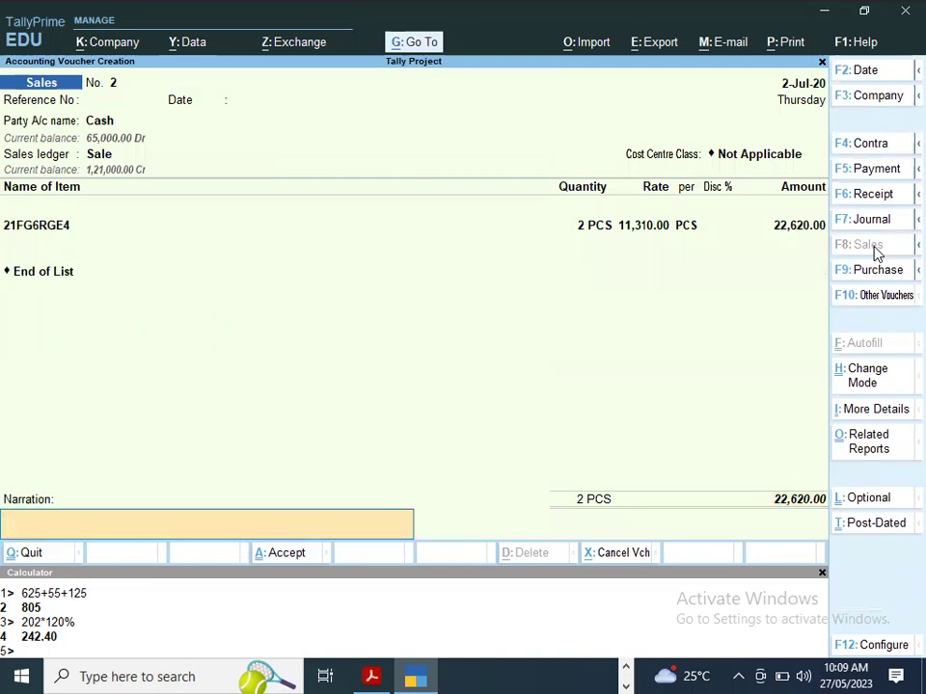
{"action": "key", "text": "Return"}
{"action": "key", "text": "Return"}
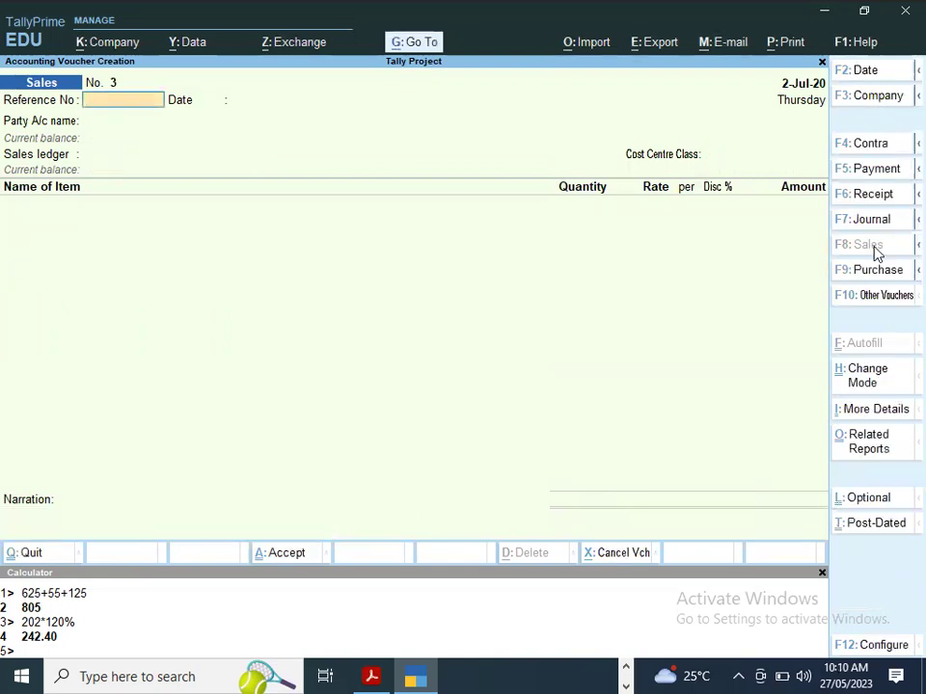
- Check the remaining cash sale in the project PDF and date the new sales voucher 31-Jul-20
{"action": "key", "text": "alt+Tab"}
{"action": "key", "text": "alt+Tab"}
{"action": "key", "text": "F2"}
{"action": "type", "text": "31-"}
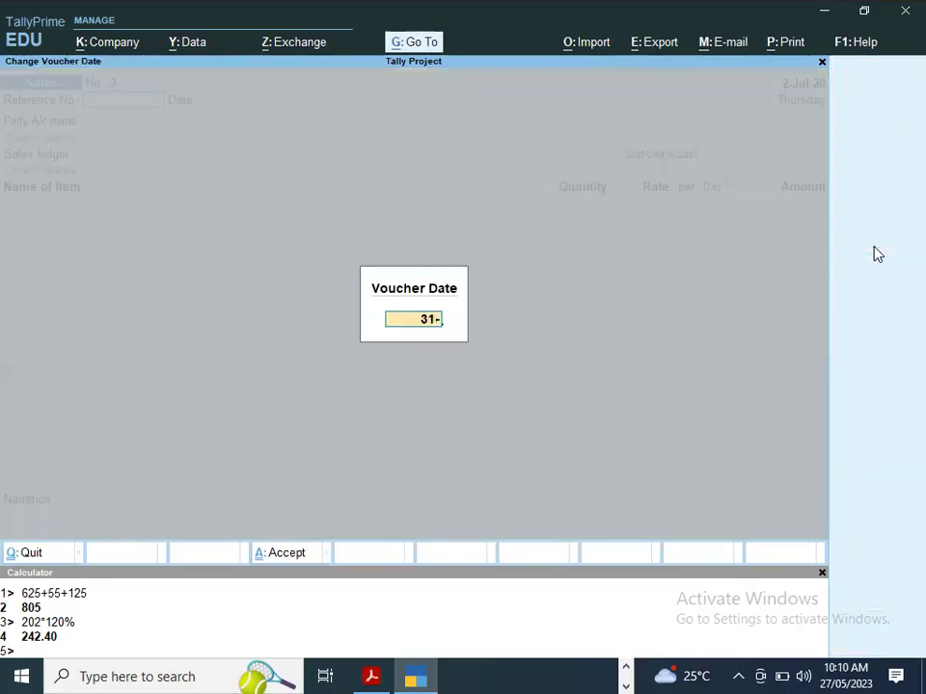
{"action": "key", "text": "Return"}
- Use Cash as the party account and Sale as the sales ledger for the 31-Jul-20 voucher
{"action": "key", "text": "Return"}
{"action": "key", "text": "Return"}
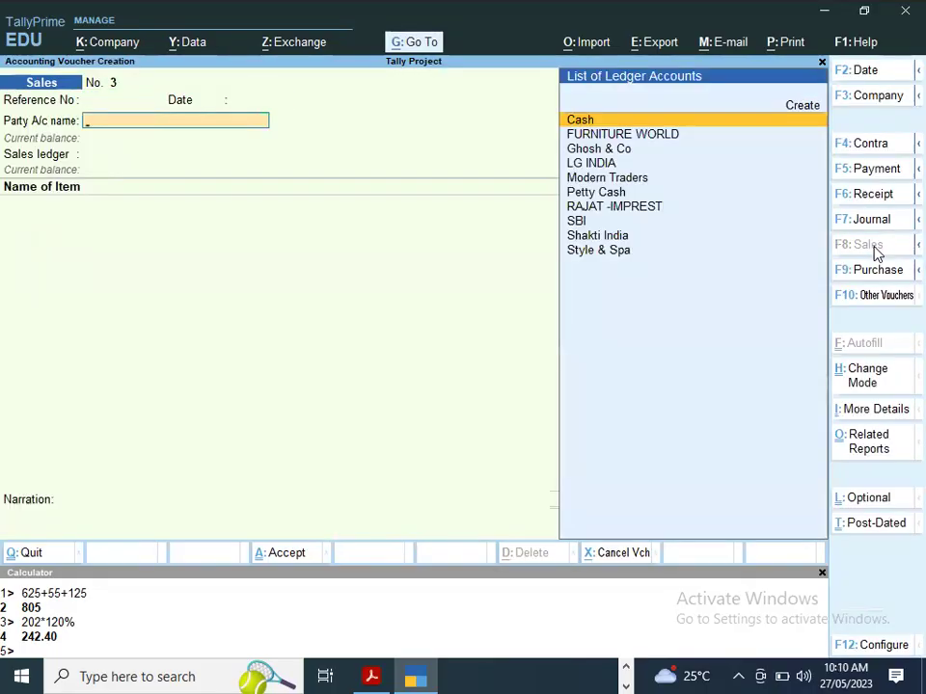
{"action": "key", "text": "Return"}
{"action": "key", "text": "Escape"}
{"action": "key", "text": "ctrl+a"}
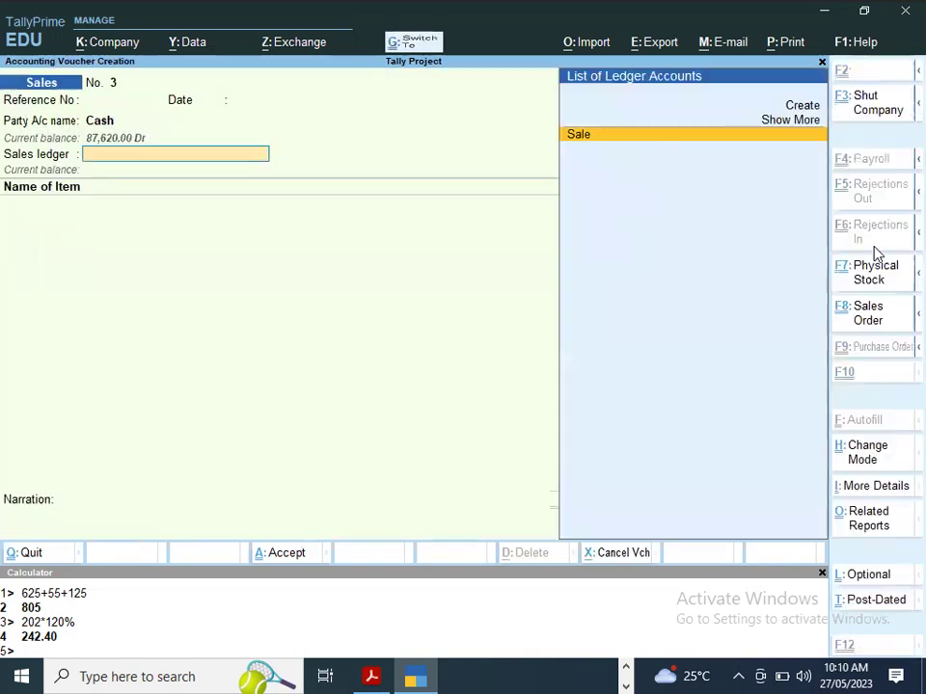
{"action": "key", "text": "Return"}
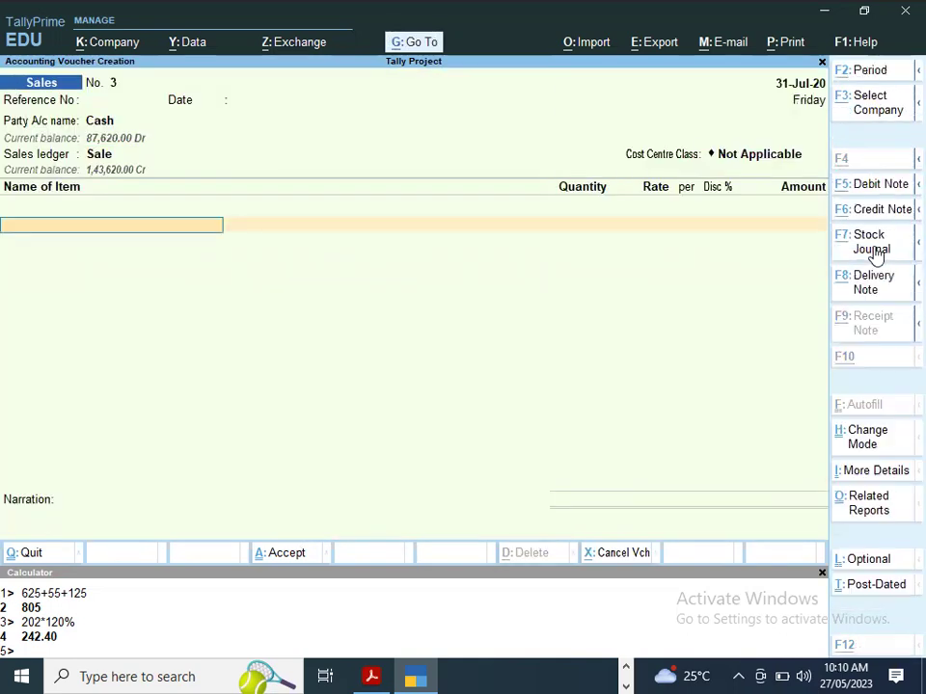
- Select 21FD5WGE from the project PDF as the sold item, with tracking and order numbers not applicable
{"action": "key", "text": "alt+Tab"}
{"action": "key", "text": "alt+Tab"}
{"action": "type", "text": "21"}
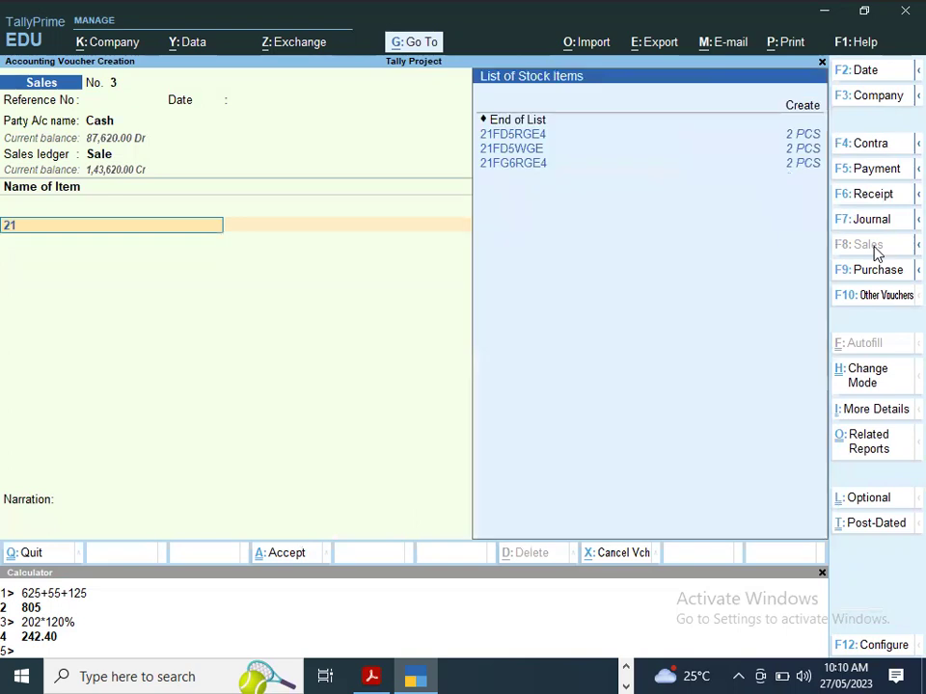
{"action": "type", "text": "FD"}
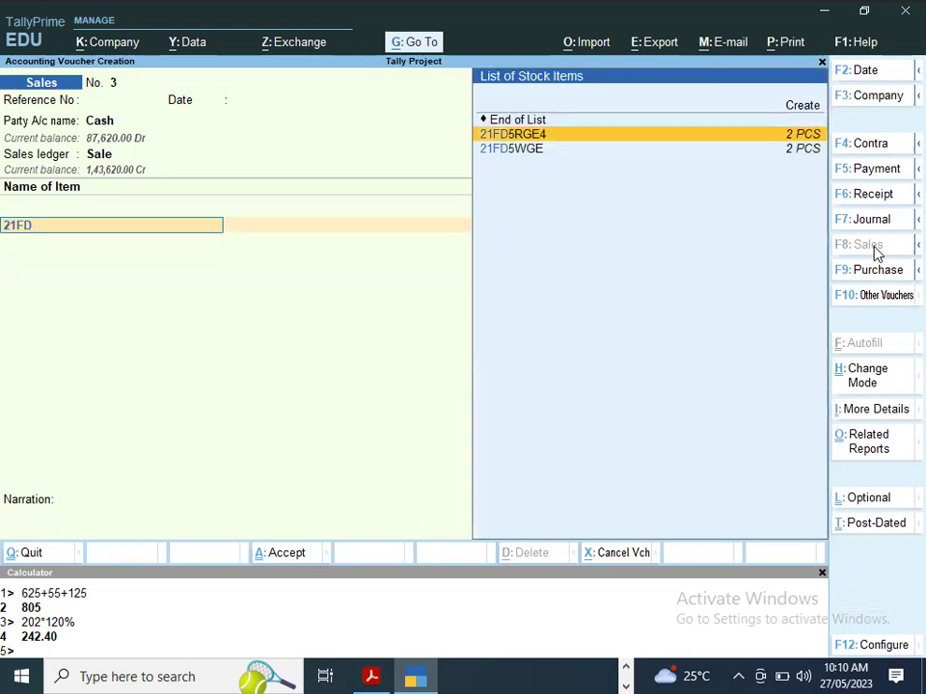
{"action": "key", "text": "alt+Tab"}
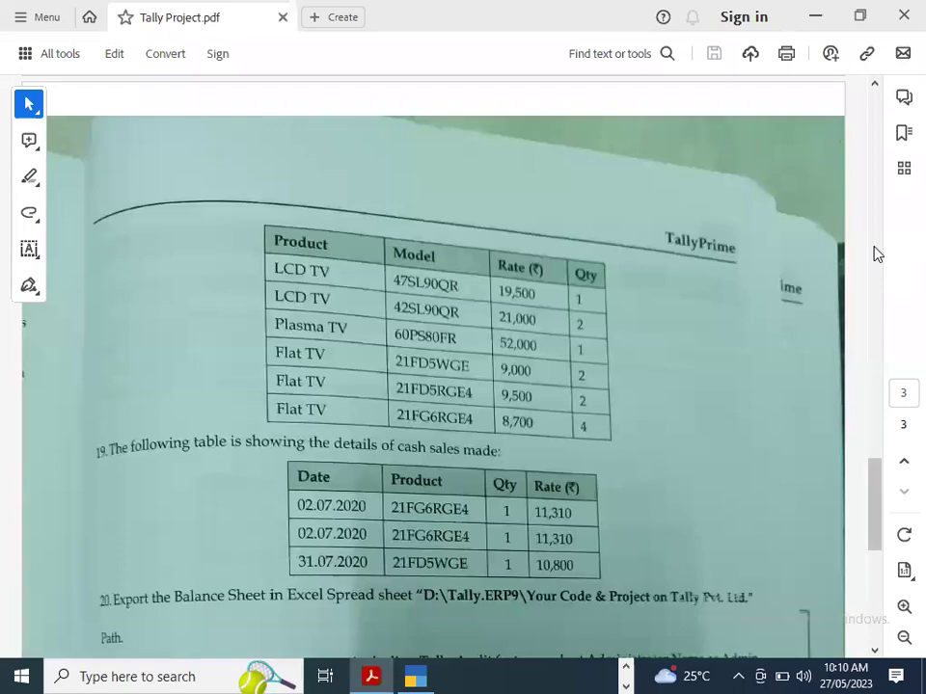
{"action": "key", "text": "alt+Tab"}
{"action": "key", "text": "Down"}
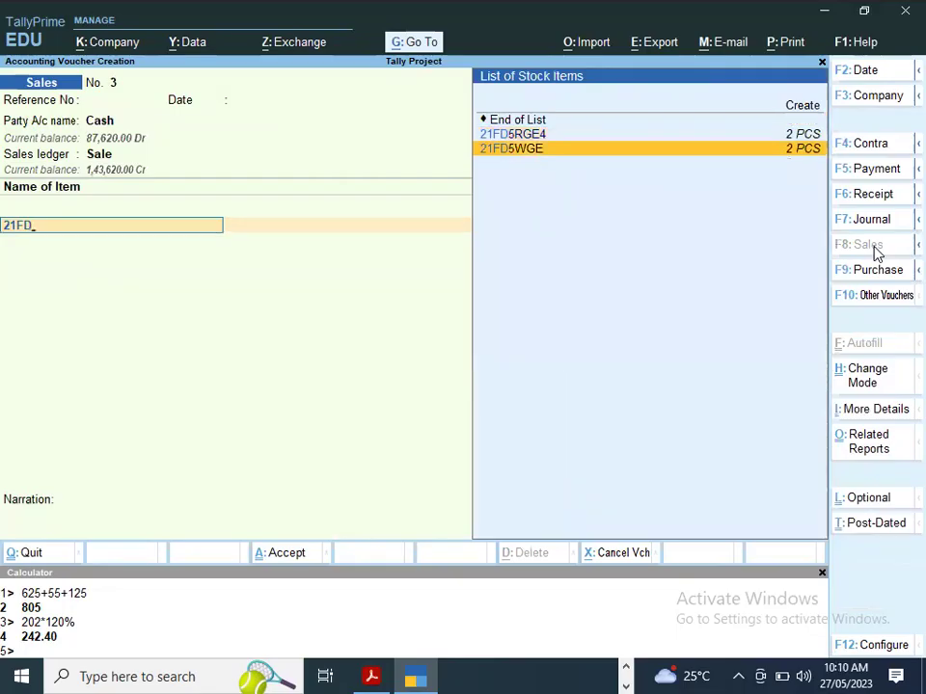
{"action": "key", "text": "Return"}
{"action": "key", "text": "Return"}
{"action": "key", "text": "Return"}
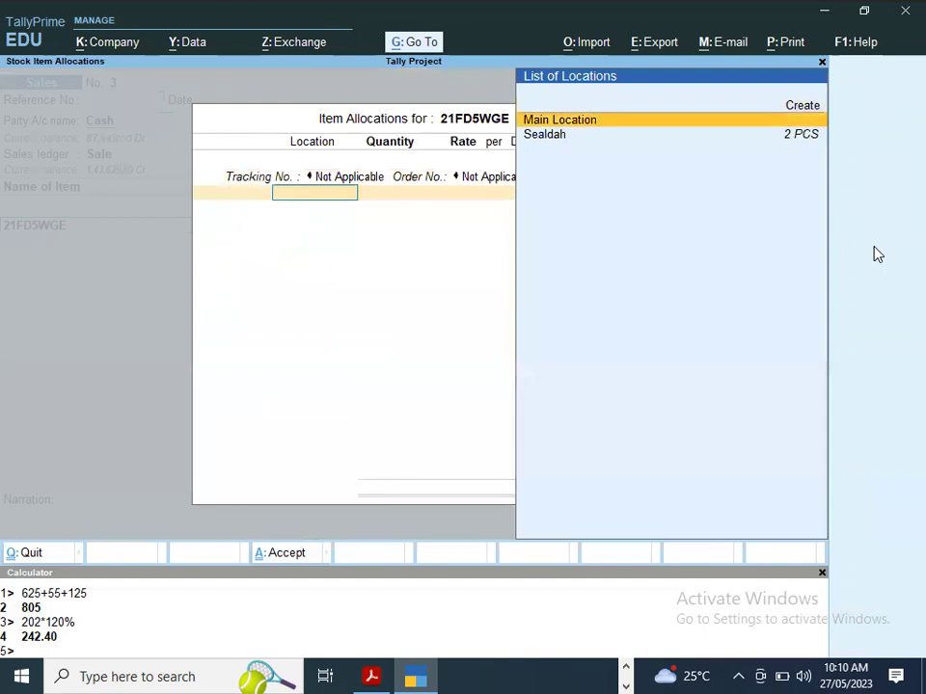
- Allocate 1 PCS of 21FD5WGE from the Sealdah location at the project PDF's rate of 10,800
{"action": "key", "text": "Down"}
{"action": "key", "text": "Return"}
{"action": "key", "text": "alt+Tab"}
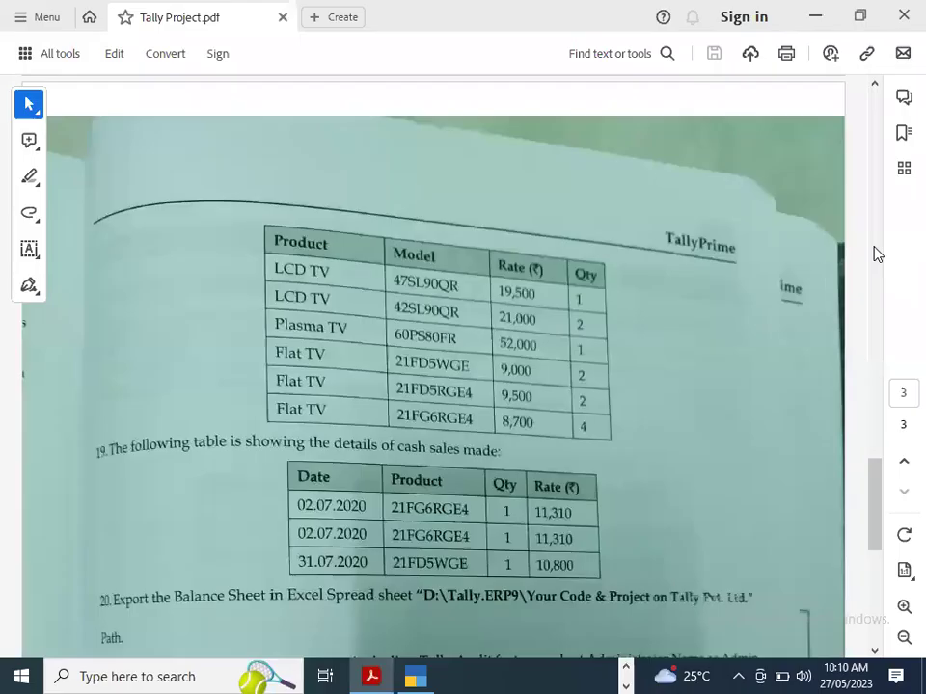
{"action": "key", "text": "alt+Tab"}
{"action": "type", "text": "1"}
{"action": "key", "text": "Return"}
{"action": "key", "text": "alt+Tab"}
{"action": "key", "text": "alt+Tab"}
{"action": "type", "text": "10800"}
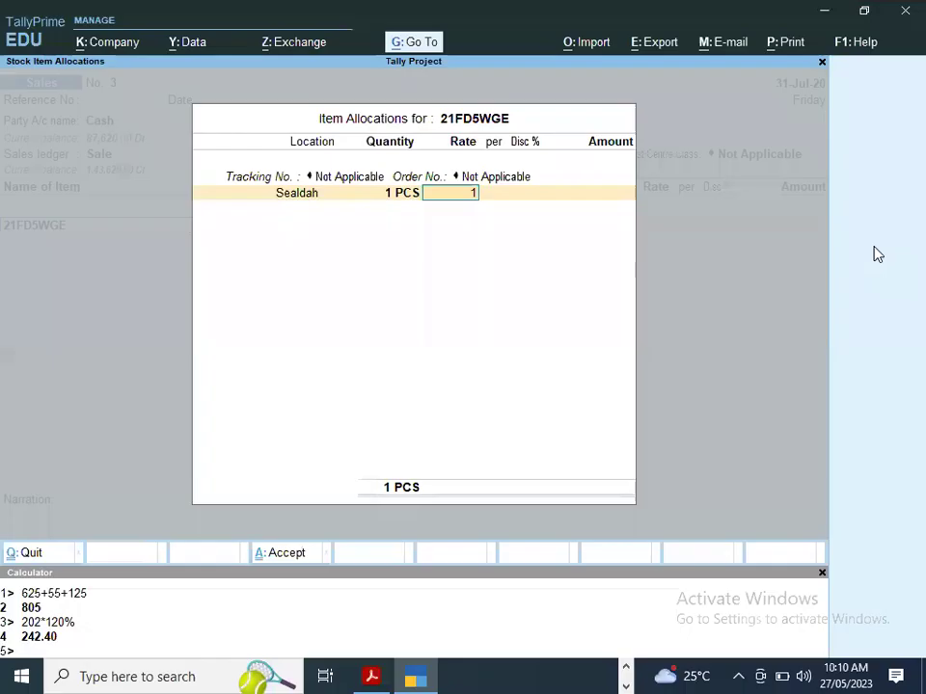
- Accept the 21FD5WGE allocation and amount, and save the 31-Jul-20 sales voucher
{"action": "key", "text": "Return"}
{"action": "key", "text": "Return"}
{"action": "key", "text": "Return"}
{"action": "key", "text": "Return"}
{"action": "key", "text": "Return"}
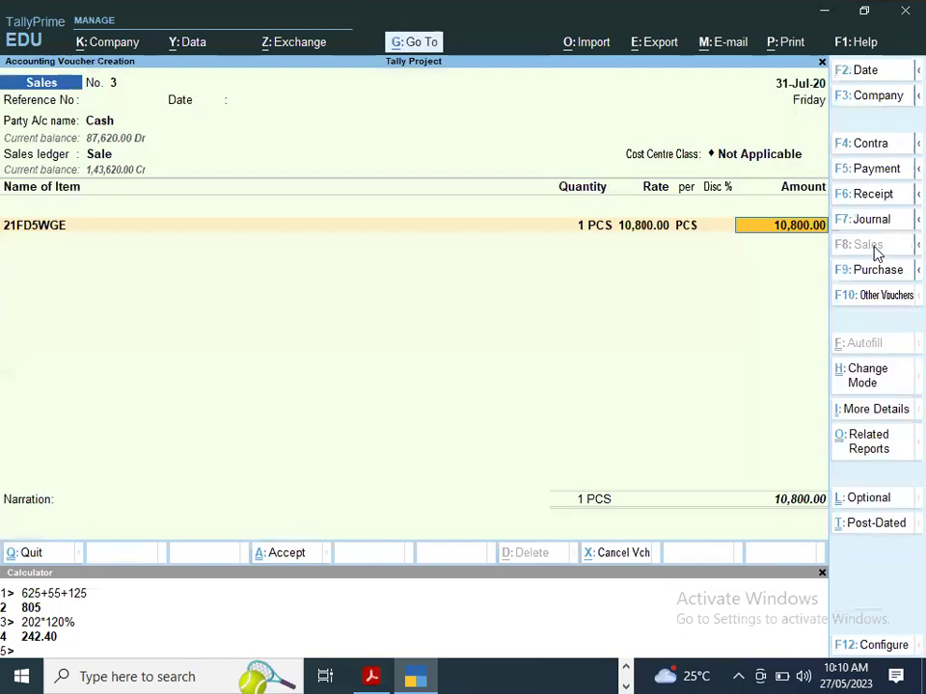
{"action": "key", "text": "Return"}
{"action": "key", "text": "ctrl+a"}
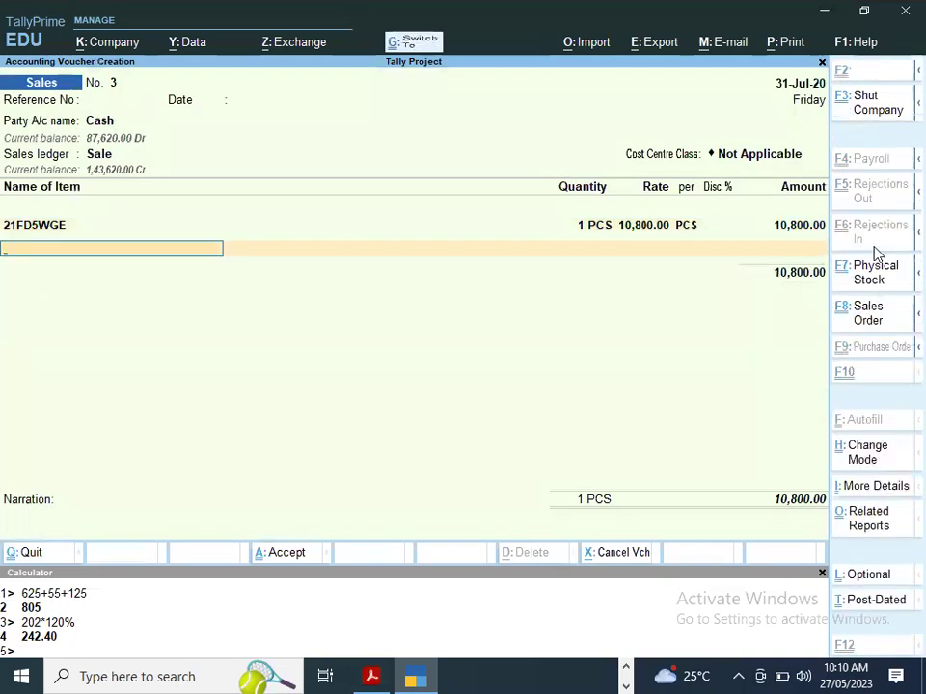
- Check the next task in the project PDF, and quit voucher entry back to the Gateway of Tally
{"action": "key", "text": "alt+Tab"}
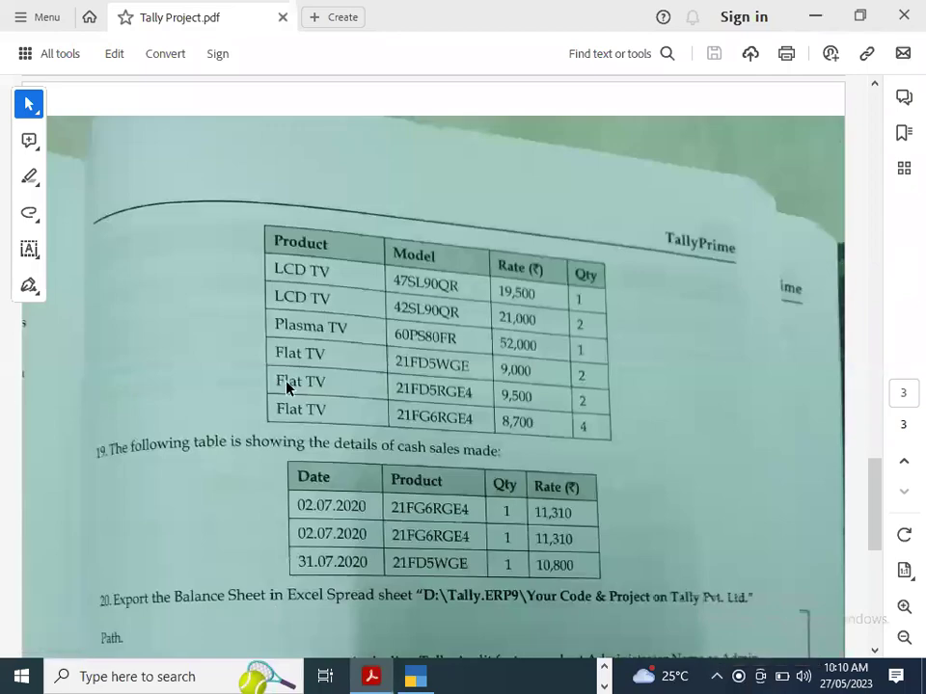
{"action": "key", "text": "alt+Tab"}
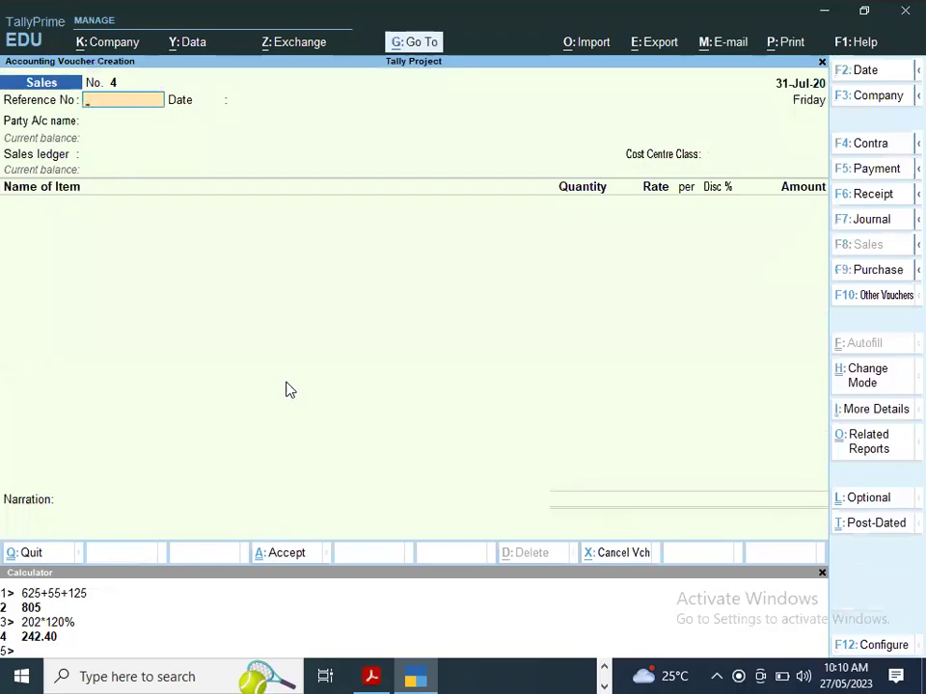
{"action": "key", "text": "Escape"}
{"action": "key", "text": "Return"}
{"action": "key", "text": "Escape"}
{"action": "key", "text": "Escape"}
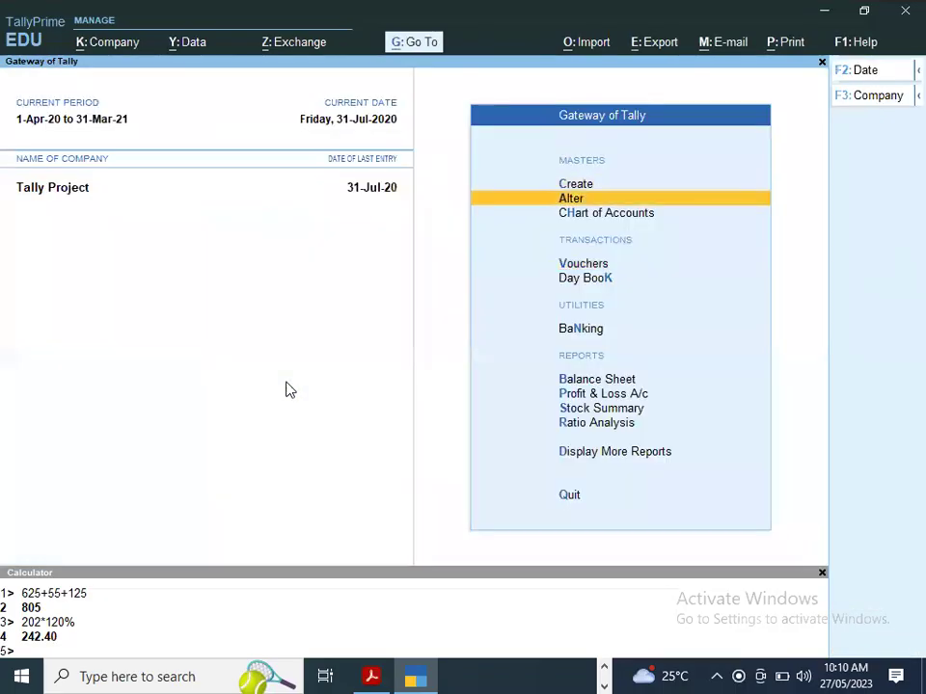
- Open the Balance Sheet and show it in detailed form
{"action": "key", "text": "Down"}
{"action": "key", "text": "Down"}
{"action": "key", "text": "Down"}
{"action": "key", "text": "Down"}
{"action": "key", "text": "Down"}
{"action": "key", "text": "Return"}
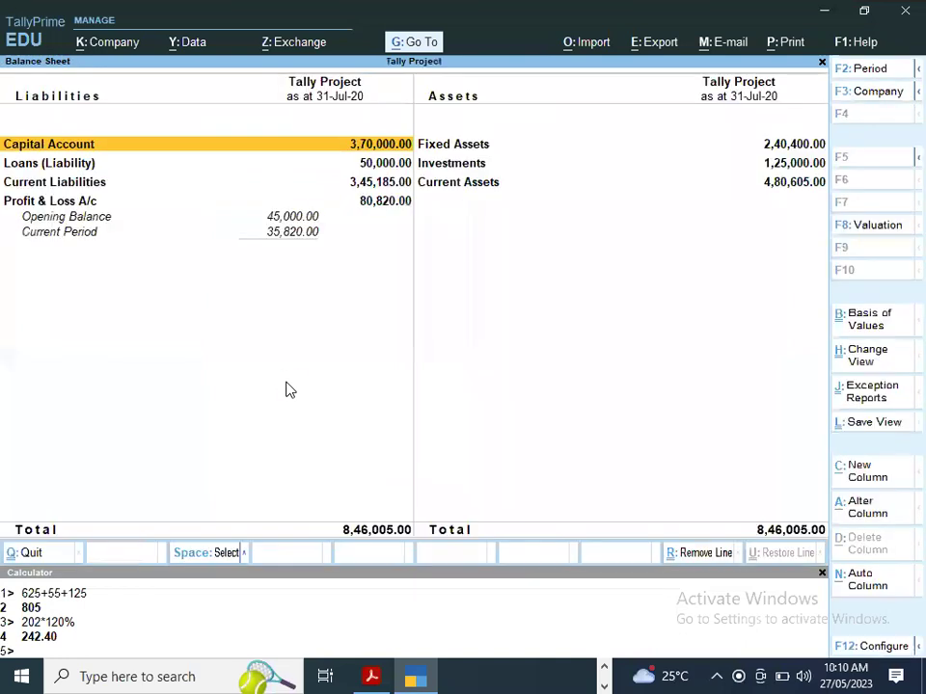
{"action": "key", "text": "alt"}
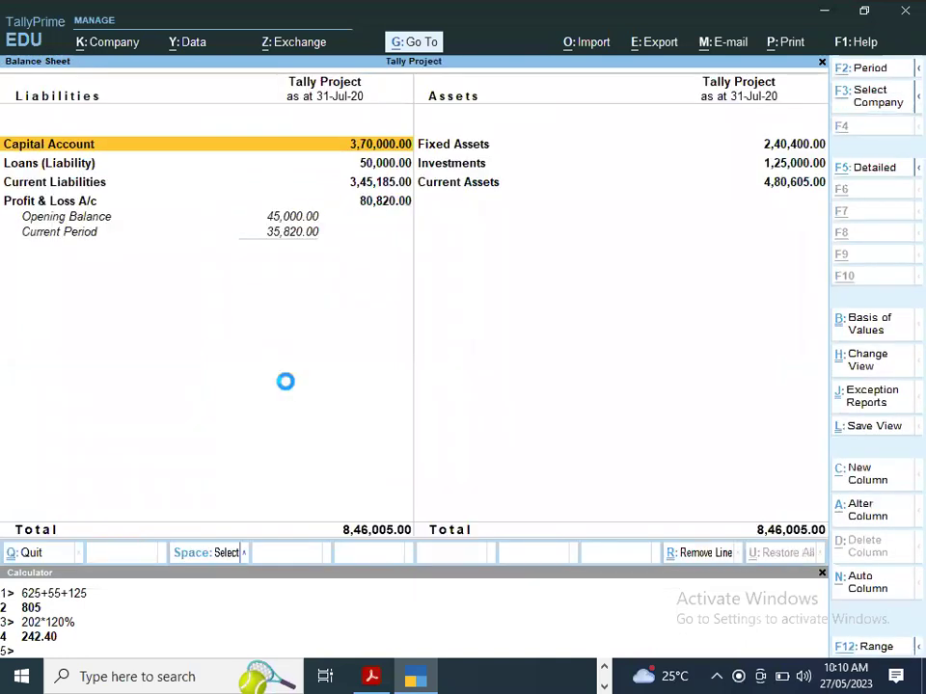
{"action": "key", "text": "alt+F5"}
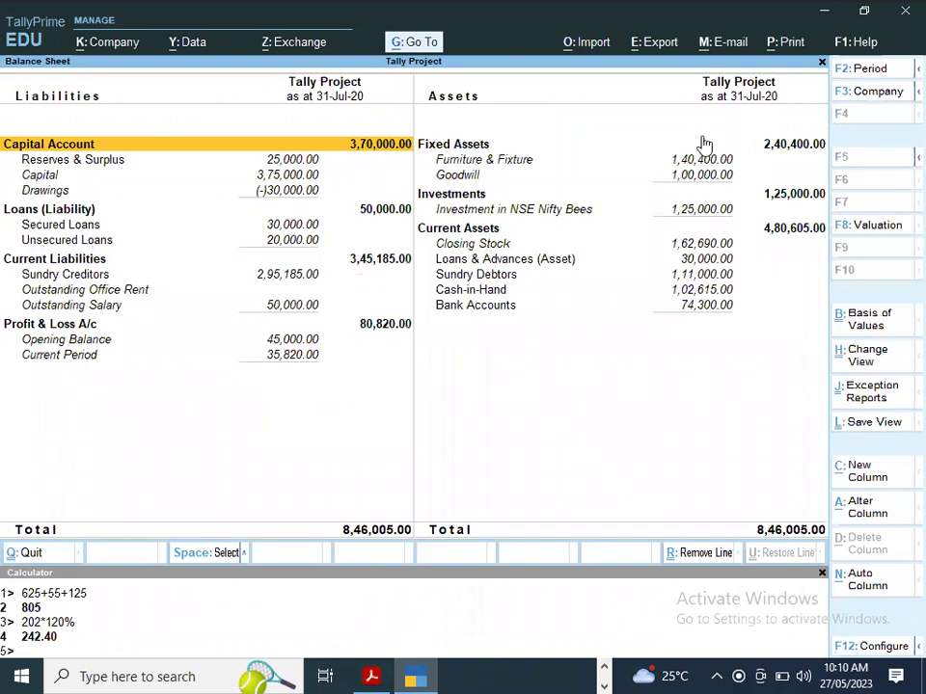
- Start exporting the current Balance Sheet report and open its export configuration
{"action": "left_click", "coordinate": [643, 50]}
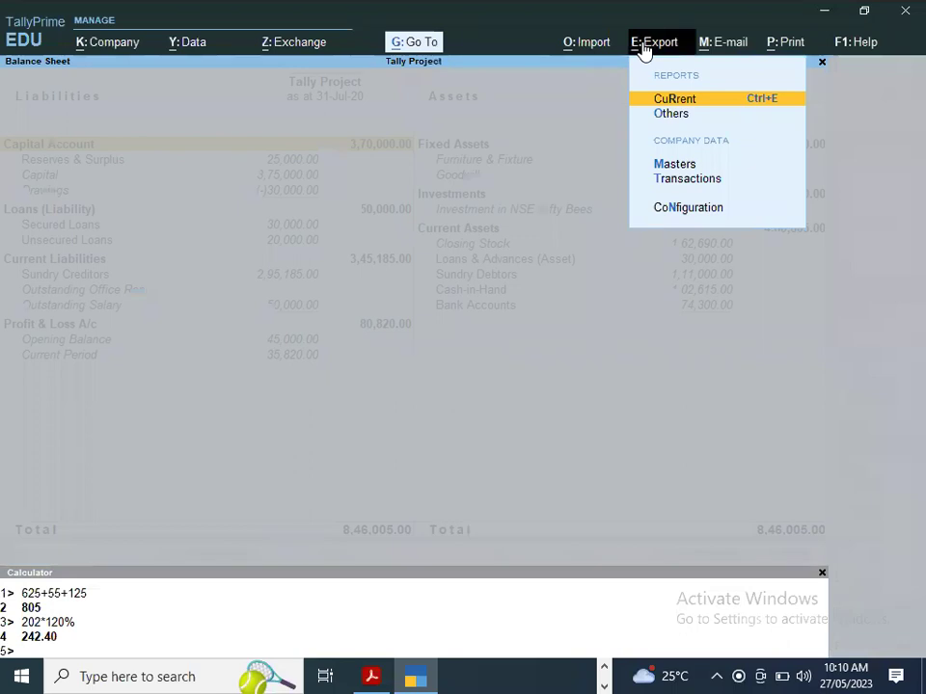
{"action": "key", "text": "Return"}
{"action": "key", "text": "Left"}
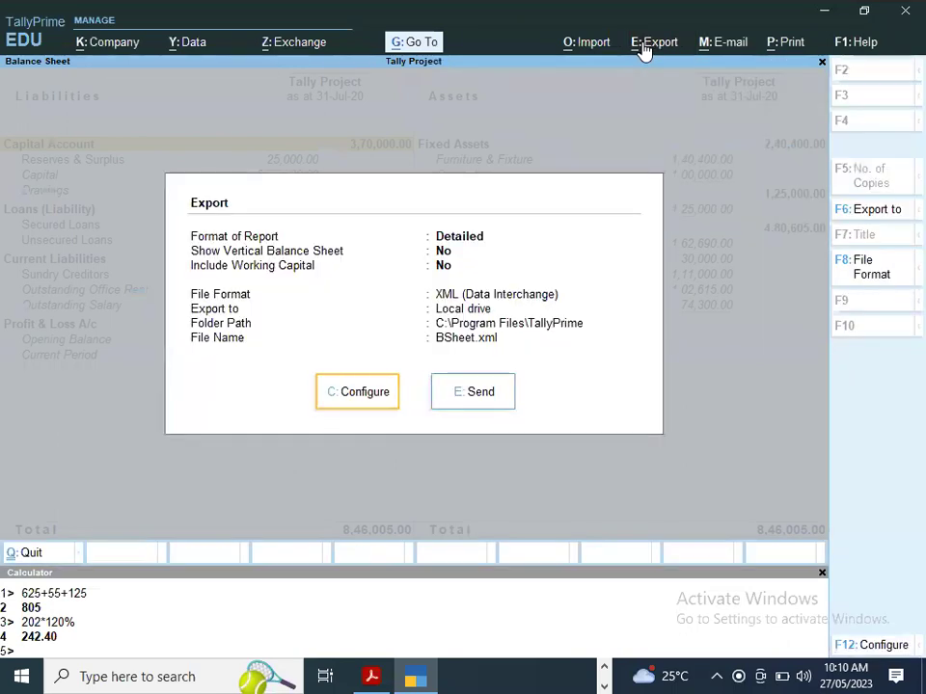
{"action": "key", "text": "Return"}
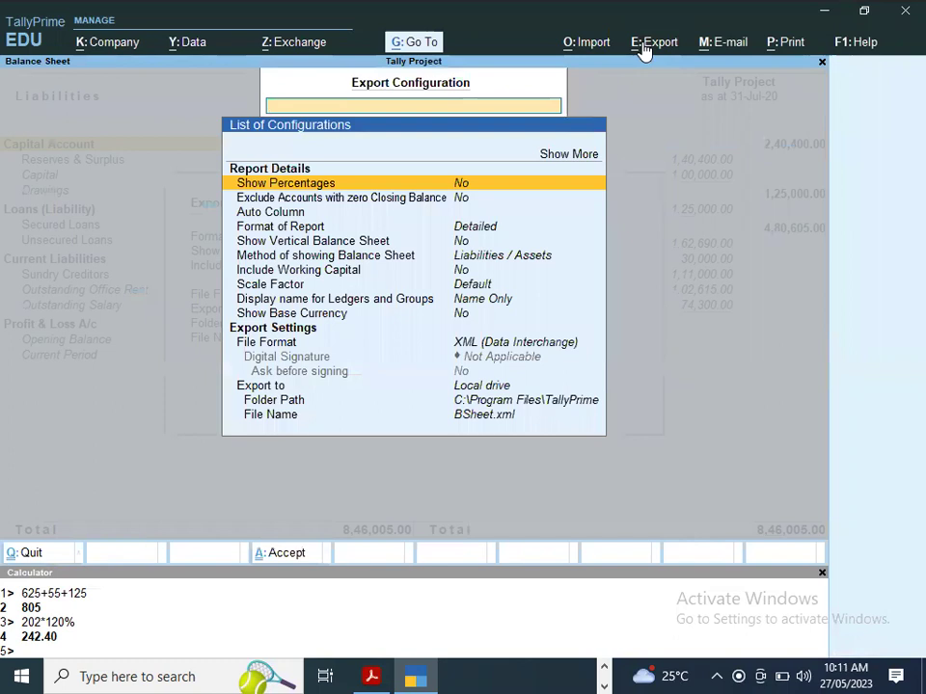
- Set the export file format to Excel (Spreadsheet)
{"action": "key", "text": "Down"}
{"action": "key", "text": "Down"}
{"action": "key", "text": "Down"}
{"action": "key", "text": "Down"}
{"action": "key", "text": "Down"}
{"action": "key", "text": "Down"}
{"action": "key", "text": "Down"}
{"action": "key", "text": "Down"}
{"action": "key", "text": "Down"}
{"action": "key", "text": "Down"}
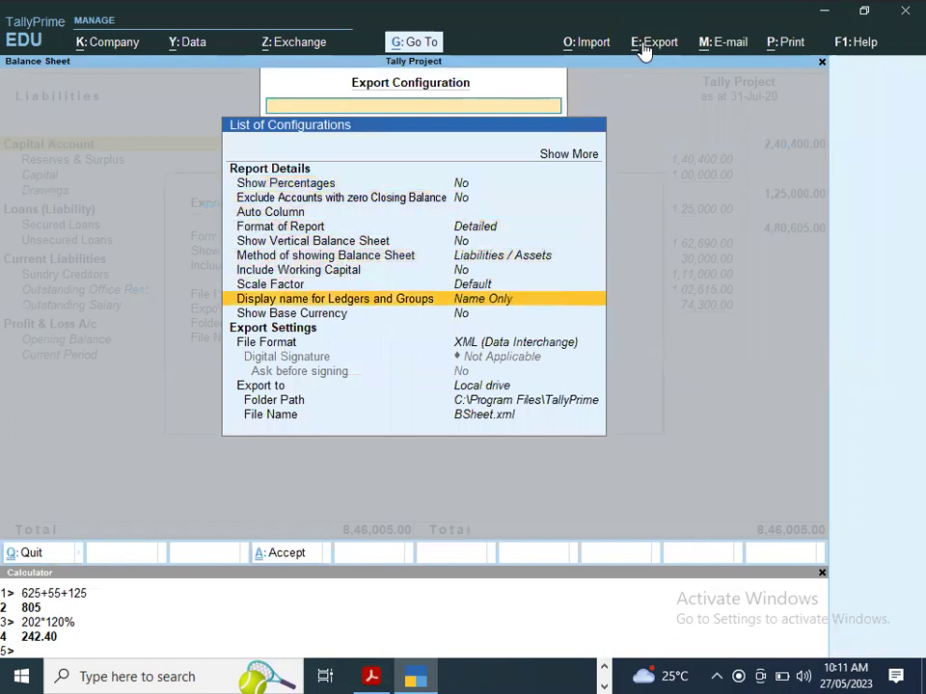
{"action": "key", "text": "Down"}
{"action": "key", "text": "Return"}
{"action": "key", "text": "Up"}
{"action": "key", "text": "Up"}
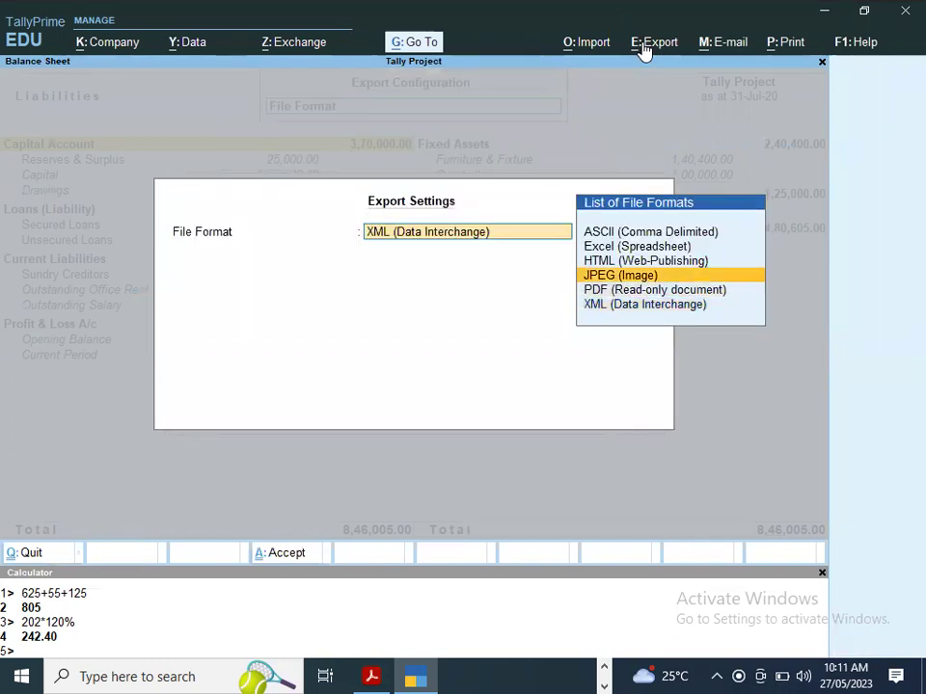
{"action": "key", "text": "Up"}
{"action": "key", "text": "Up"}
{"action": "key", "text": "Return"}
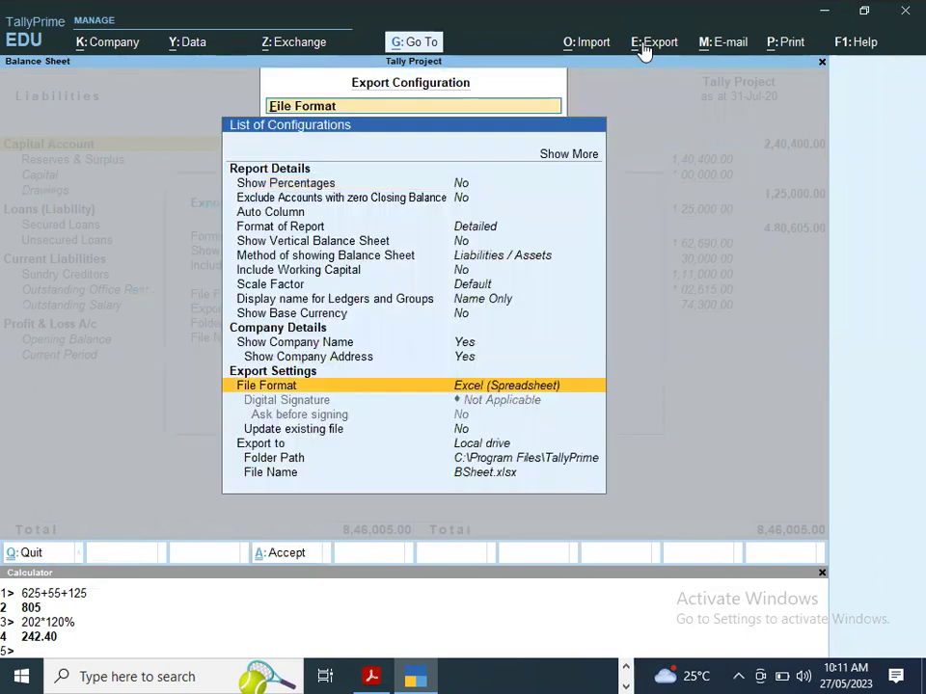
- Review the available export file formats and keep Excel (Spreadsheet)
{"action": "key", "text": "Return"}
{"action": "key", "text": "Down"}
{"action": "key", "text": "Down"}
{"action": "key", "text": "Down"}
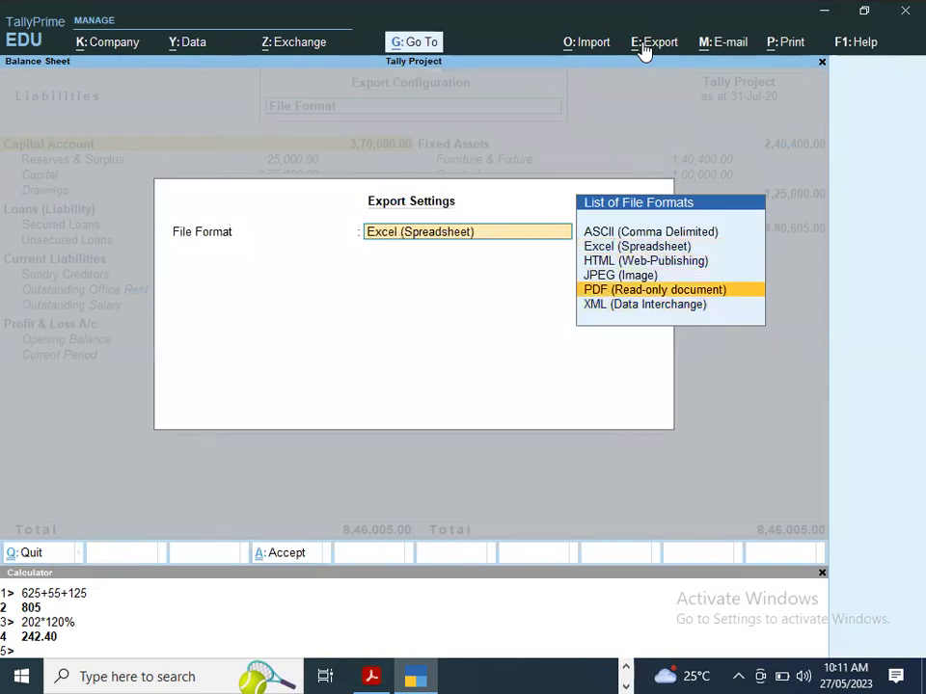
{"action": "key", "text": "Up"}
{"action": "key", "text": "Up"}
{"action": "key", "text": "Up"}
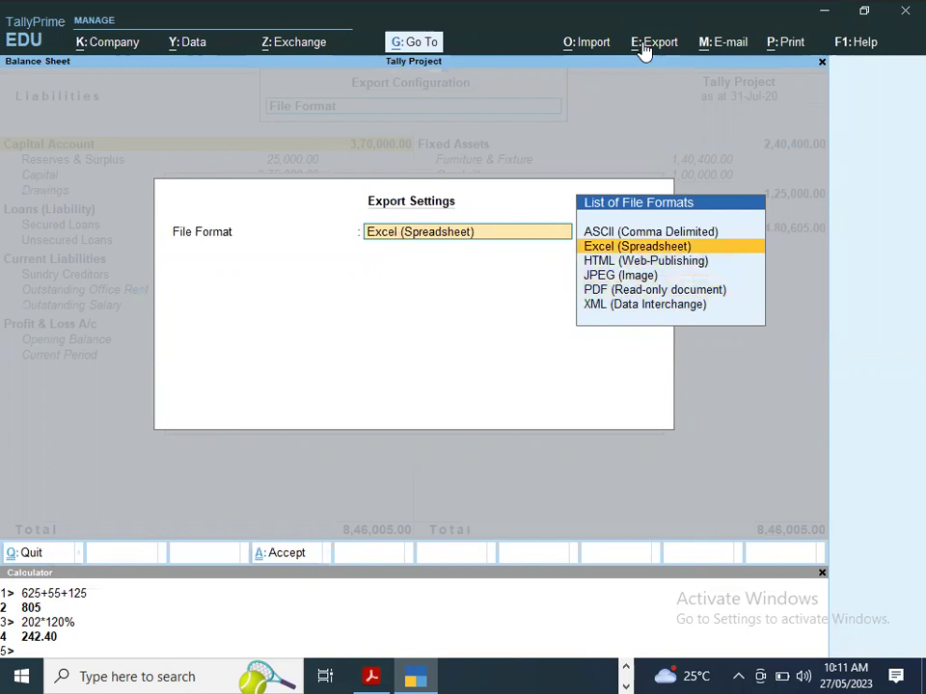
{"action": "key", "text": "Return"}
- Keep C:\Program Files\TallyPrime as the folder path and BSheet.xlsx as the file name, and close the export configuration
{"action": "key", "text": "Down"}
{"action": "key", "text": "Down"}
{"action": "key", "text": "Down"}
{"action": "key", "text": "Down"}
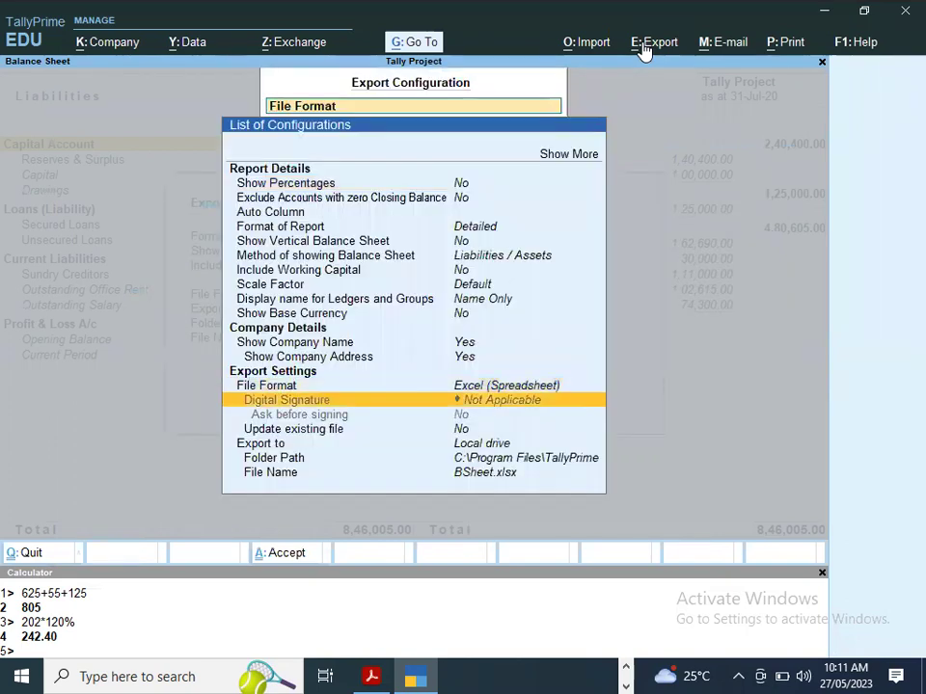
{"action": "key", "text": "Return"}
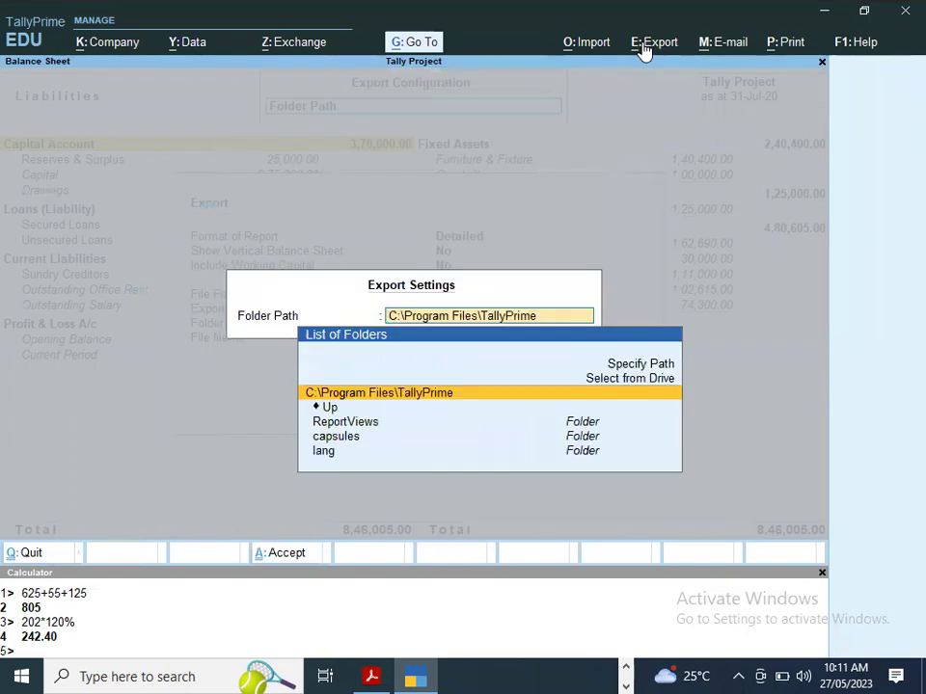
{"action": "key", "text": "Return"}
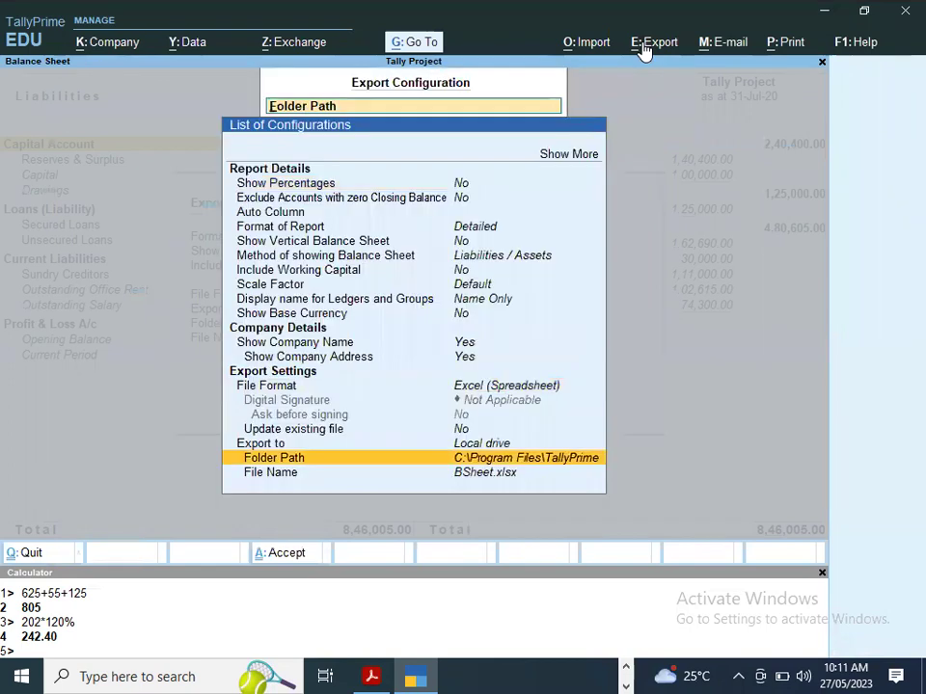
{"action": "key", "text": "Down"}
{"action": "key", "text": "Return"}
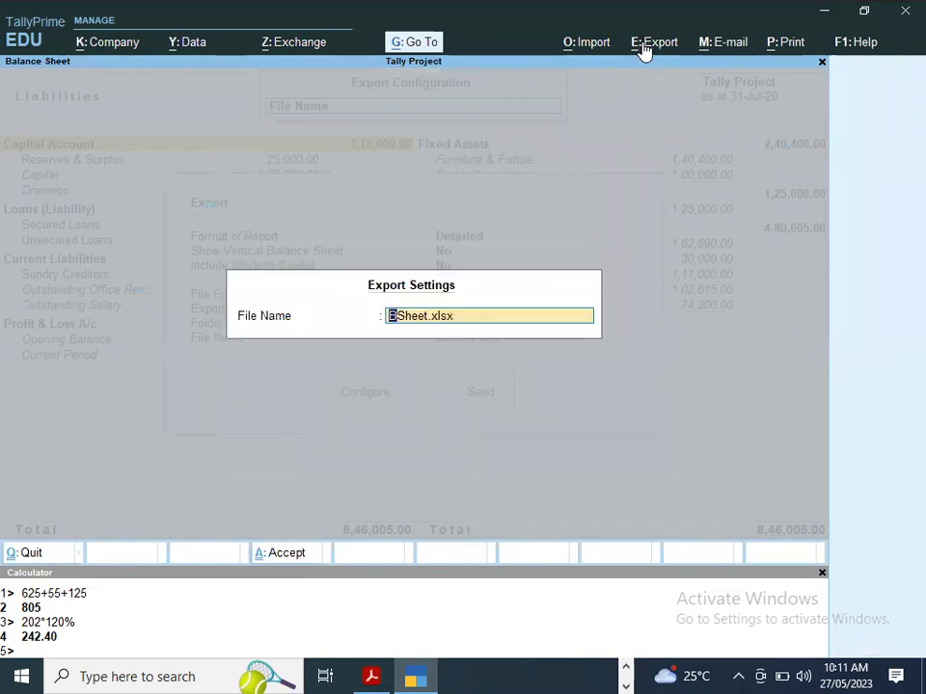
{"action": "key", "text": "Return"}
{"action": "key", "text": "Return"}
{"action": "key", "text": "Return"}
{"action": "key", "text": "Escape"}
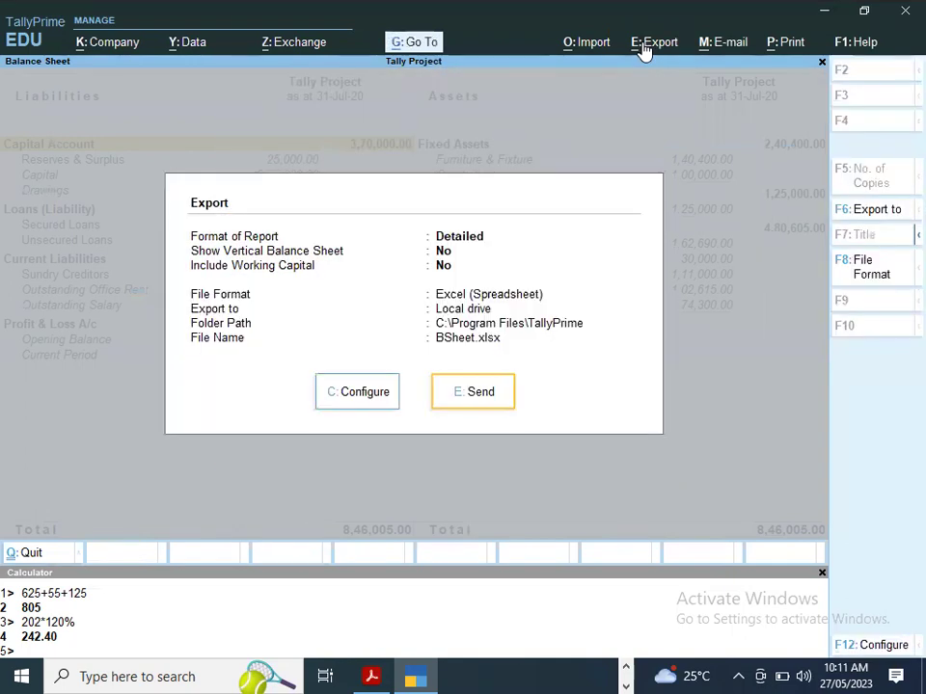
- Export the Balance Sheet to the Excel file and dismiss the Microsoft Office Activation Wizard
{"action": "key", "text": "Return"}
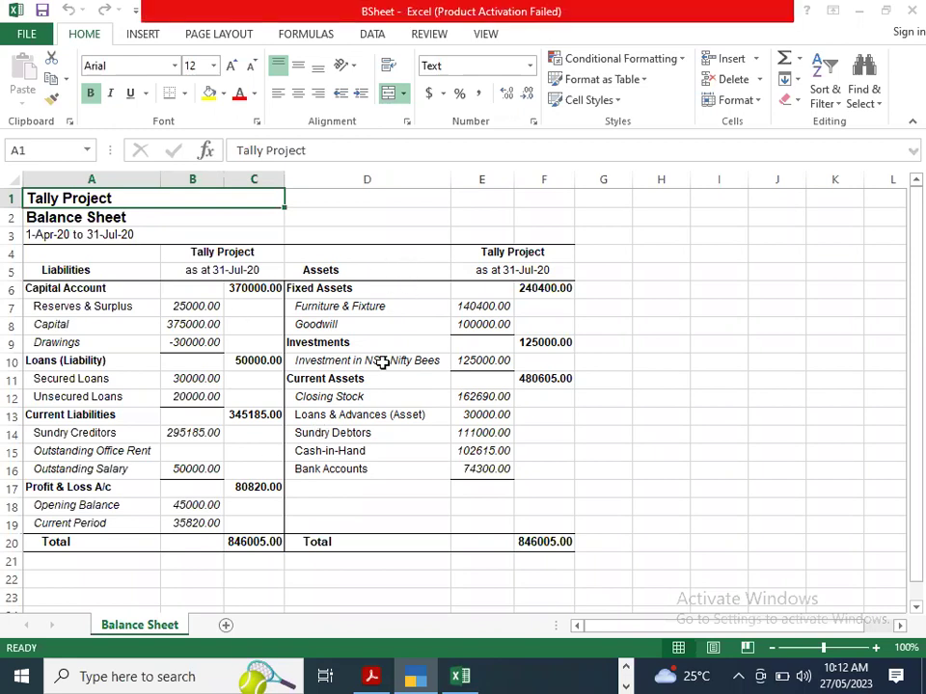
{"action": "left_click", "coordinate": [645, 509]}
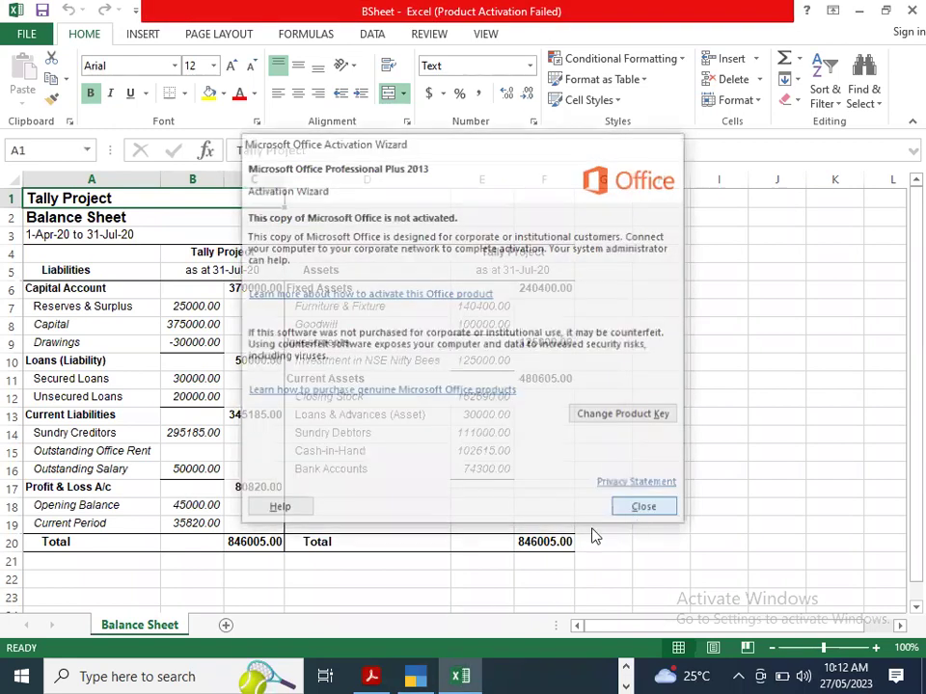